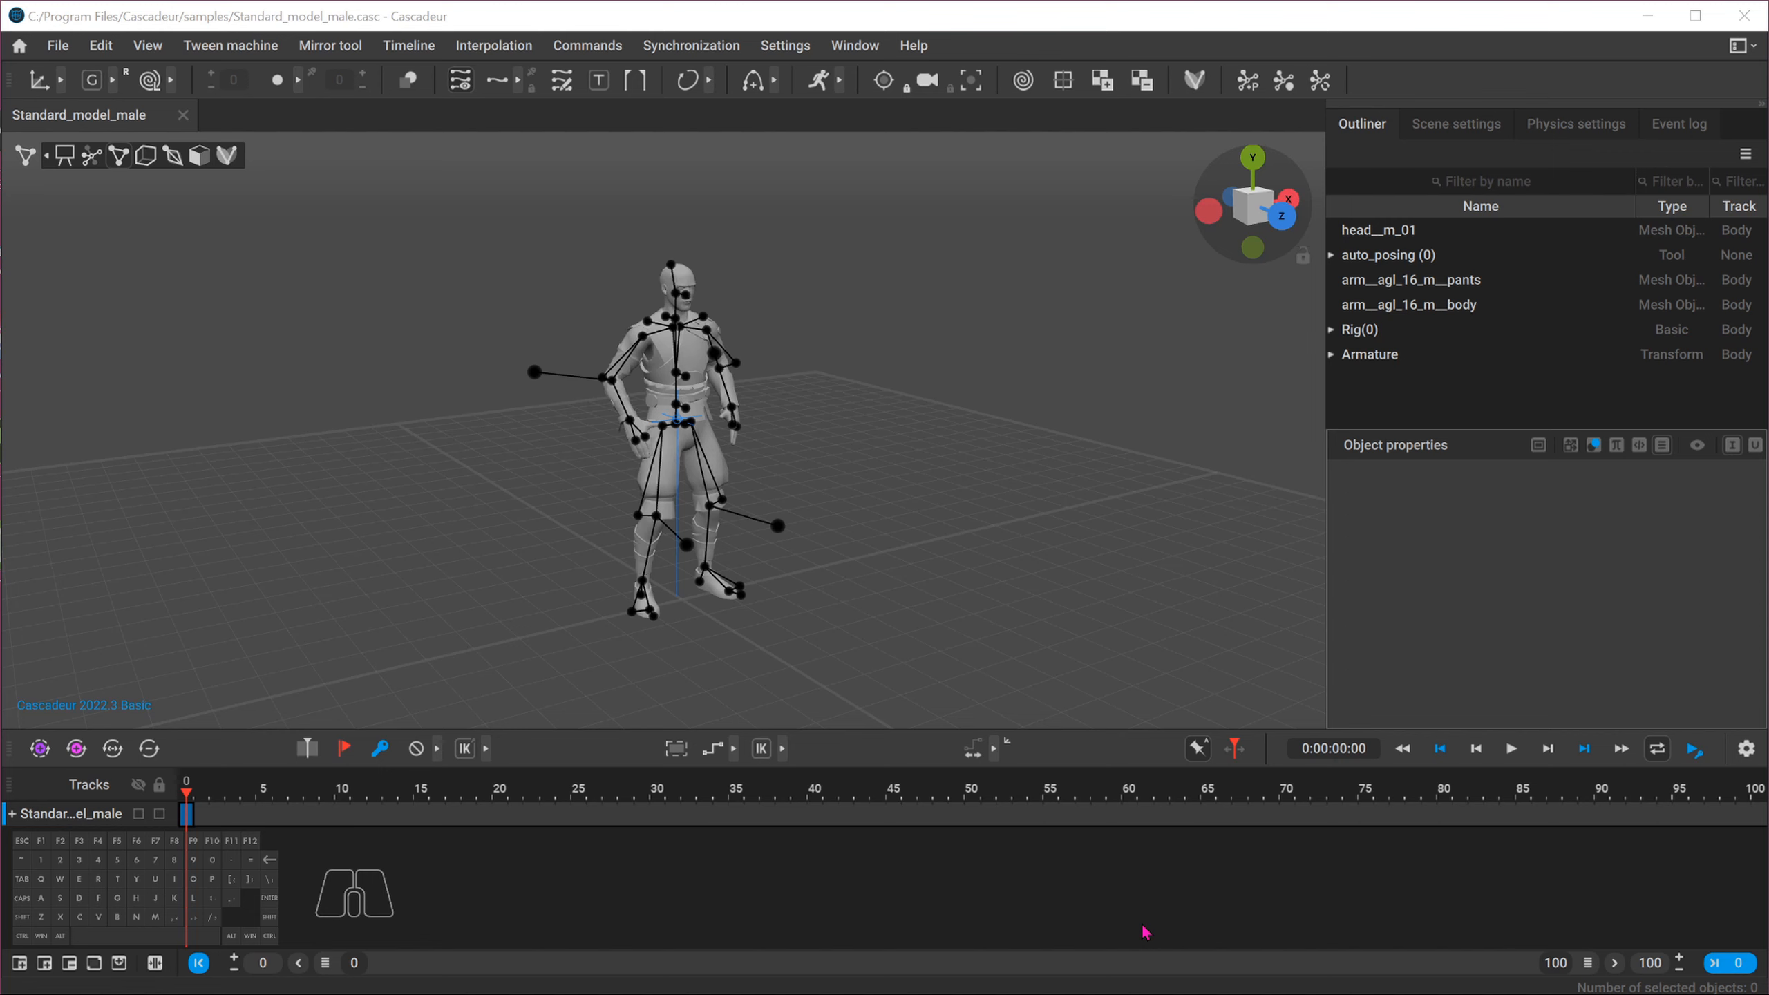
# Import the animation file cas_male_run_a.fbx onto the standard male character
pyautogui.click(58, 46)
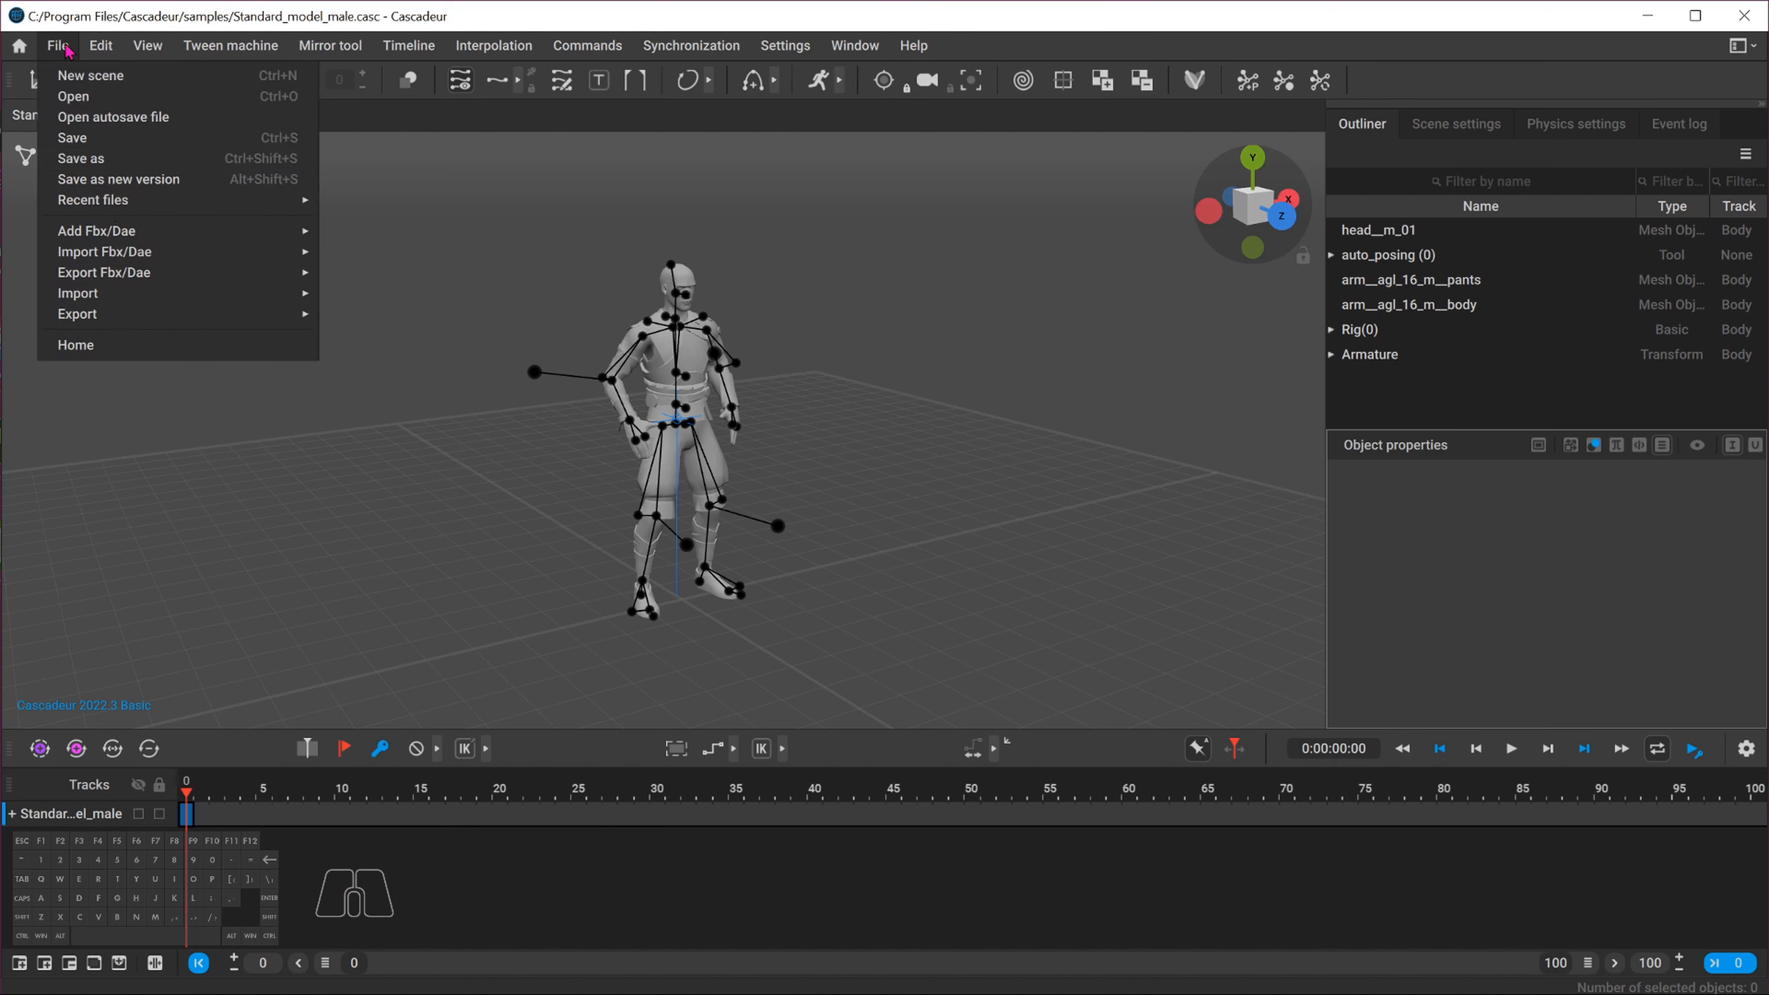
pyautogui.moveTo(162, 258)
pyautogui.click(369, 257)
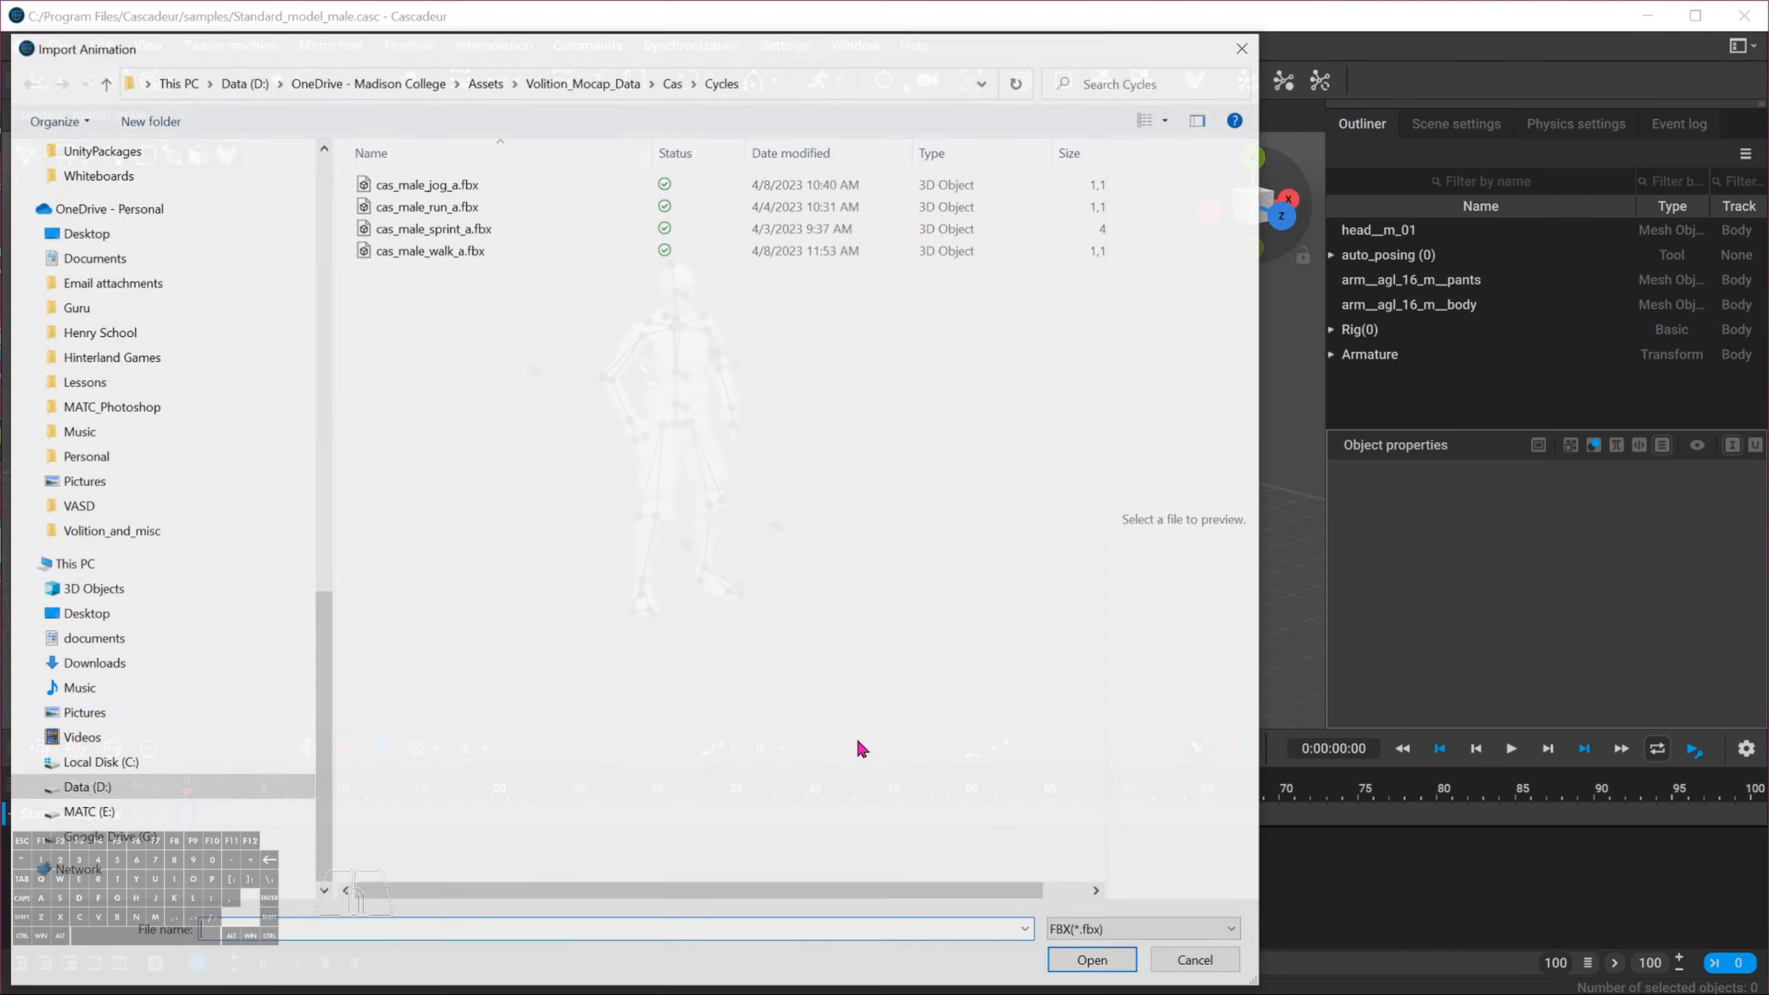
pyautogui.click(430, 207)
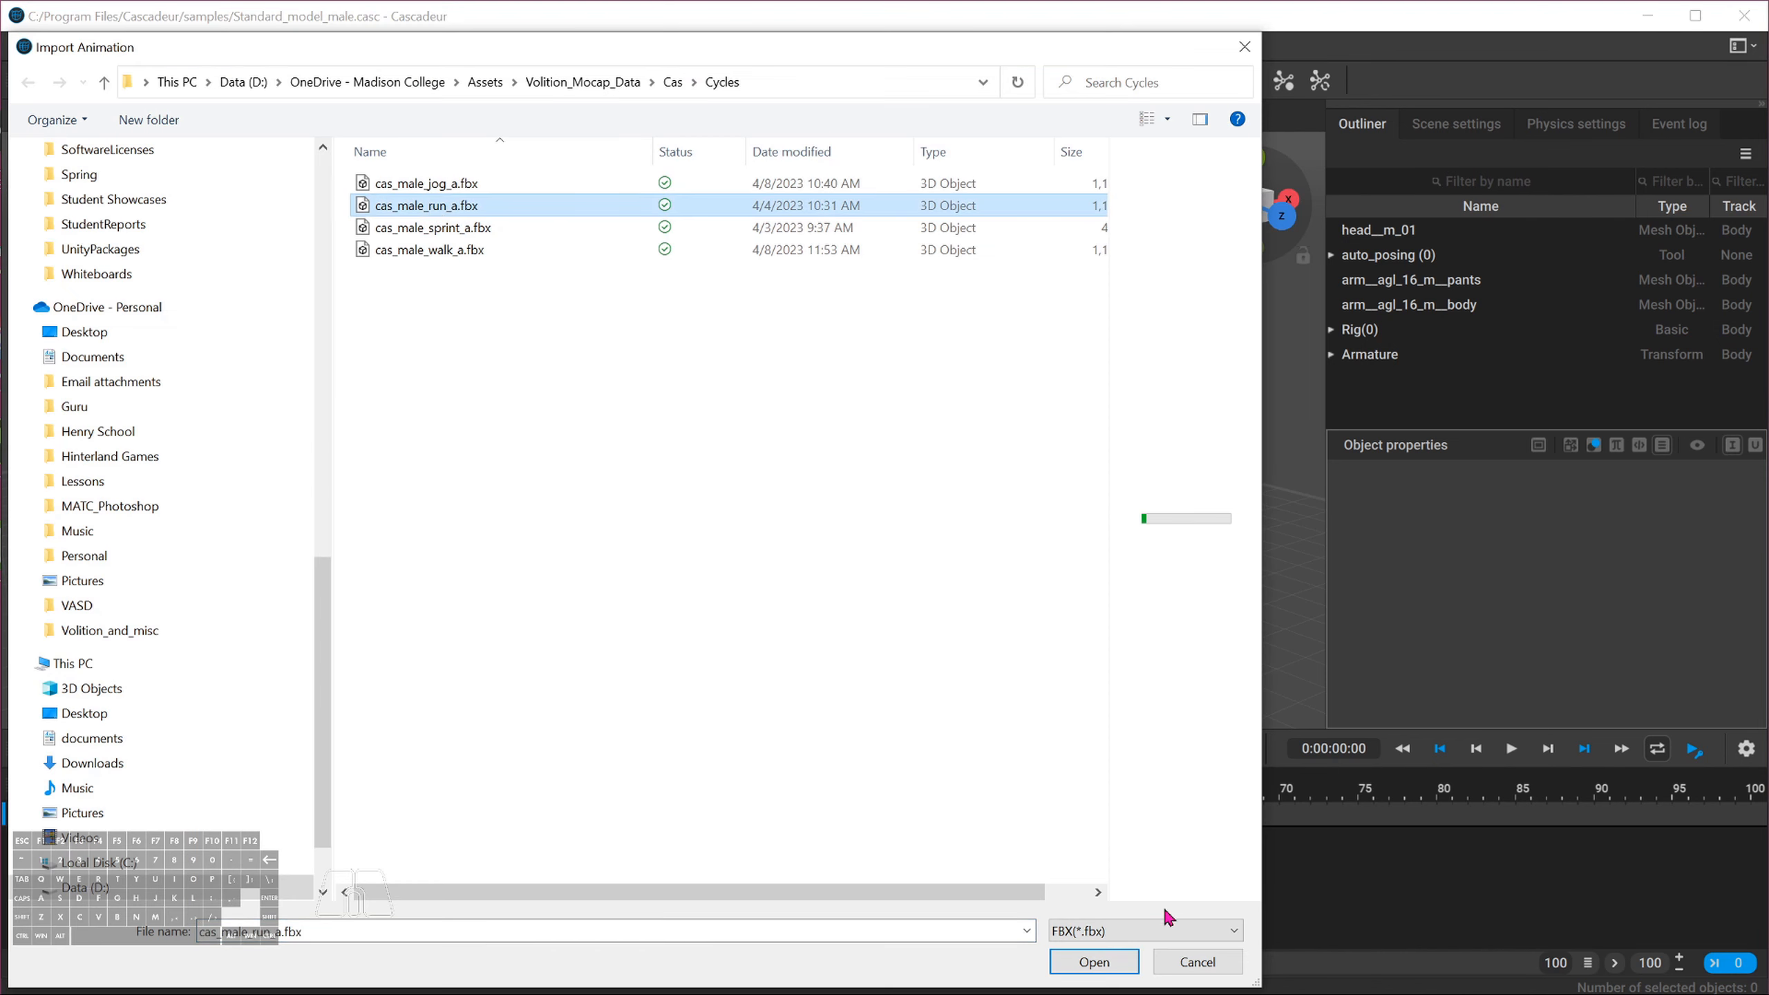
pyautogui.click(1090, 961)
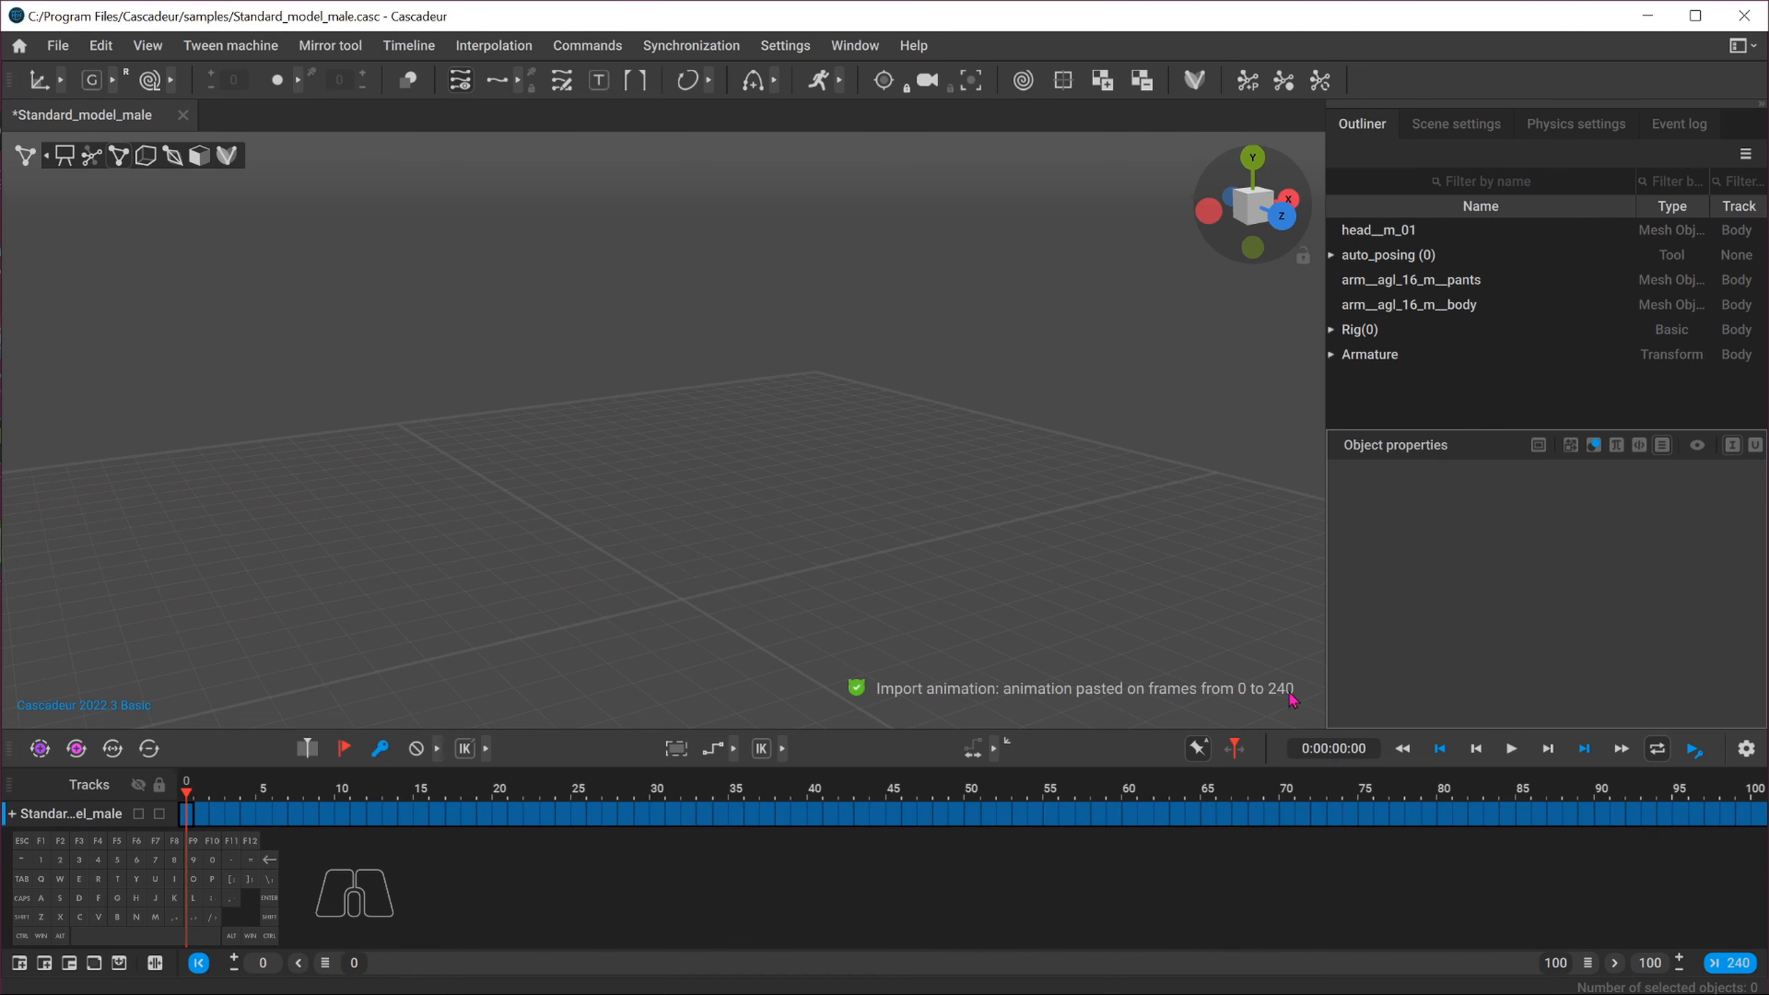
# Set the scene's end frame to 240
pyautogui.doubleClick(1647, 967)
pyautogui.write('240')
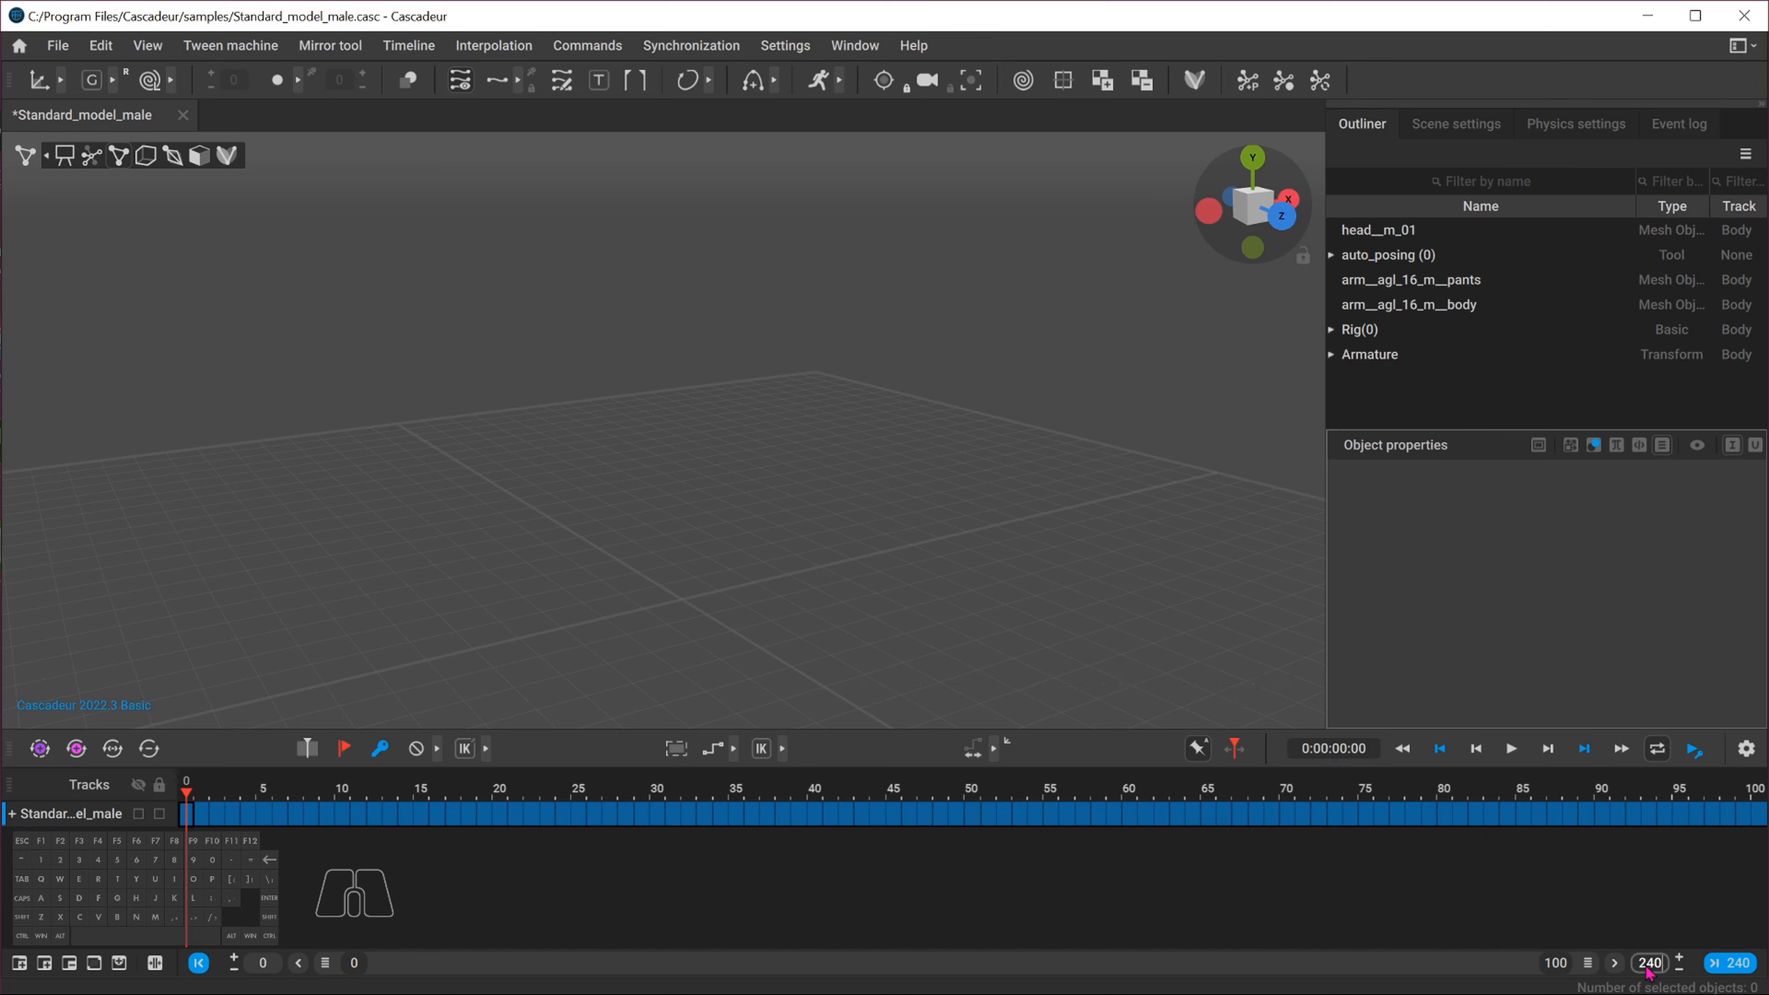
pyautogui.press('Return')
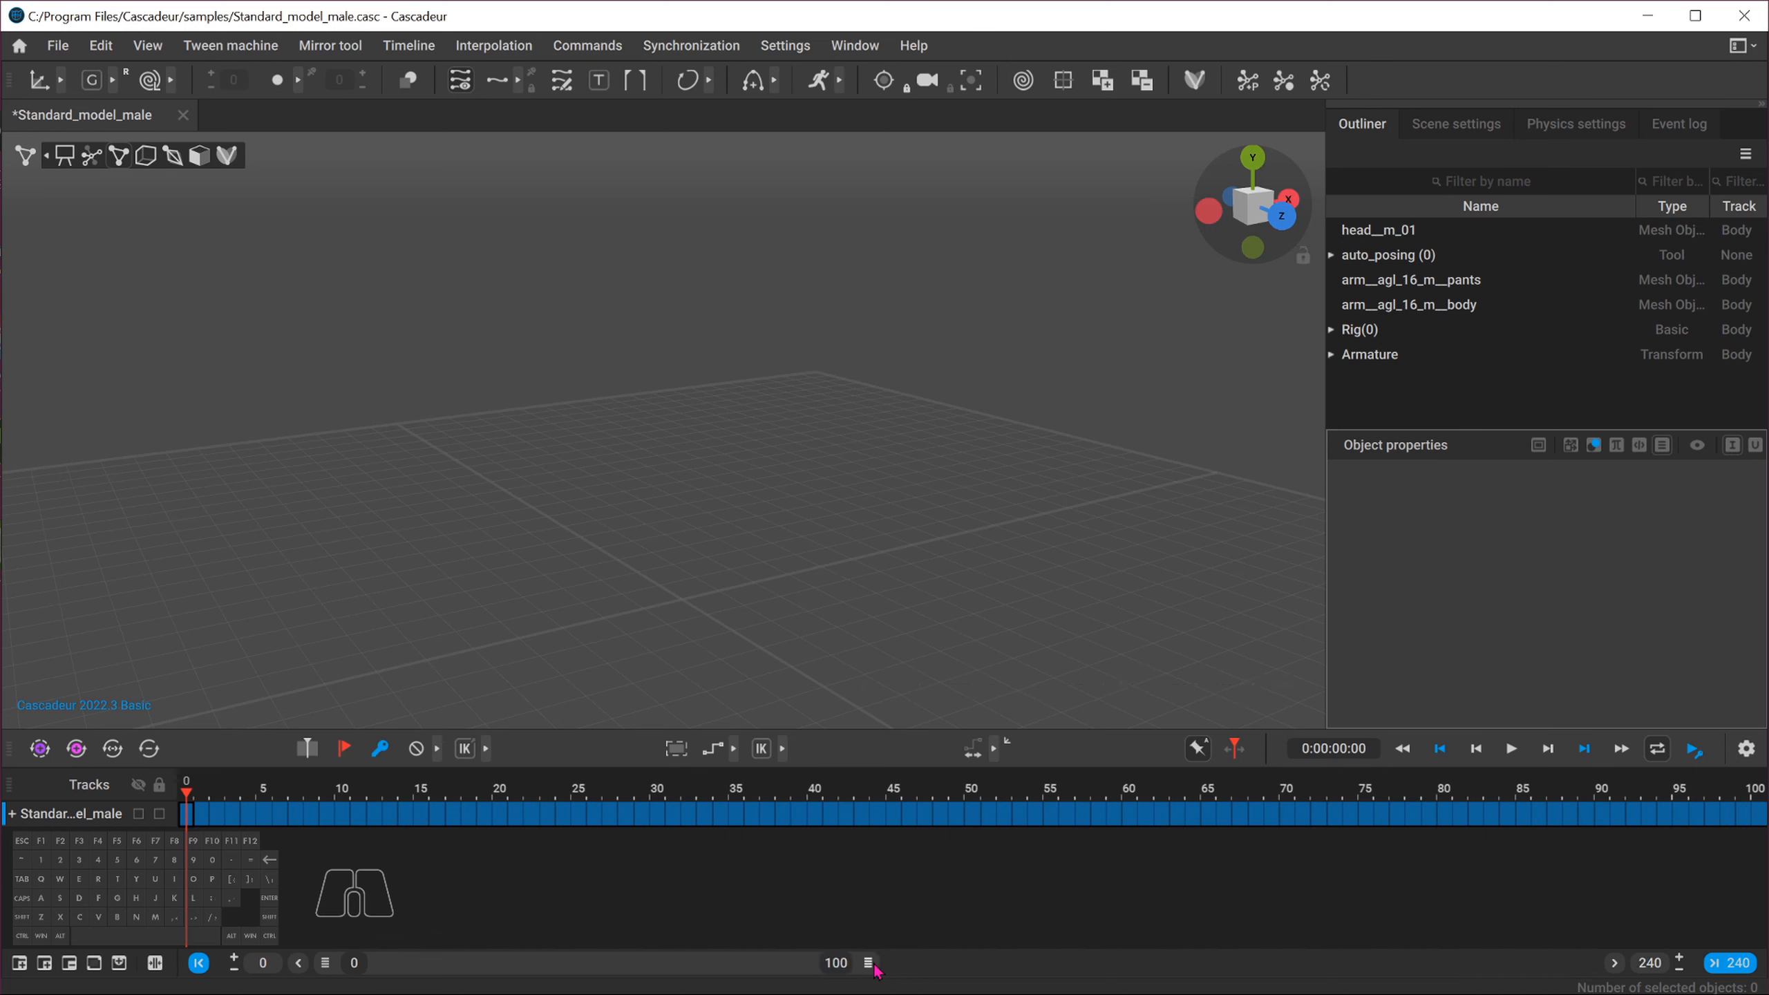
# Scrub through the imported run animation and inspect the character's motion from several angles
pyautogui.doubleClick(712, 973)
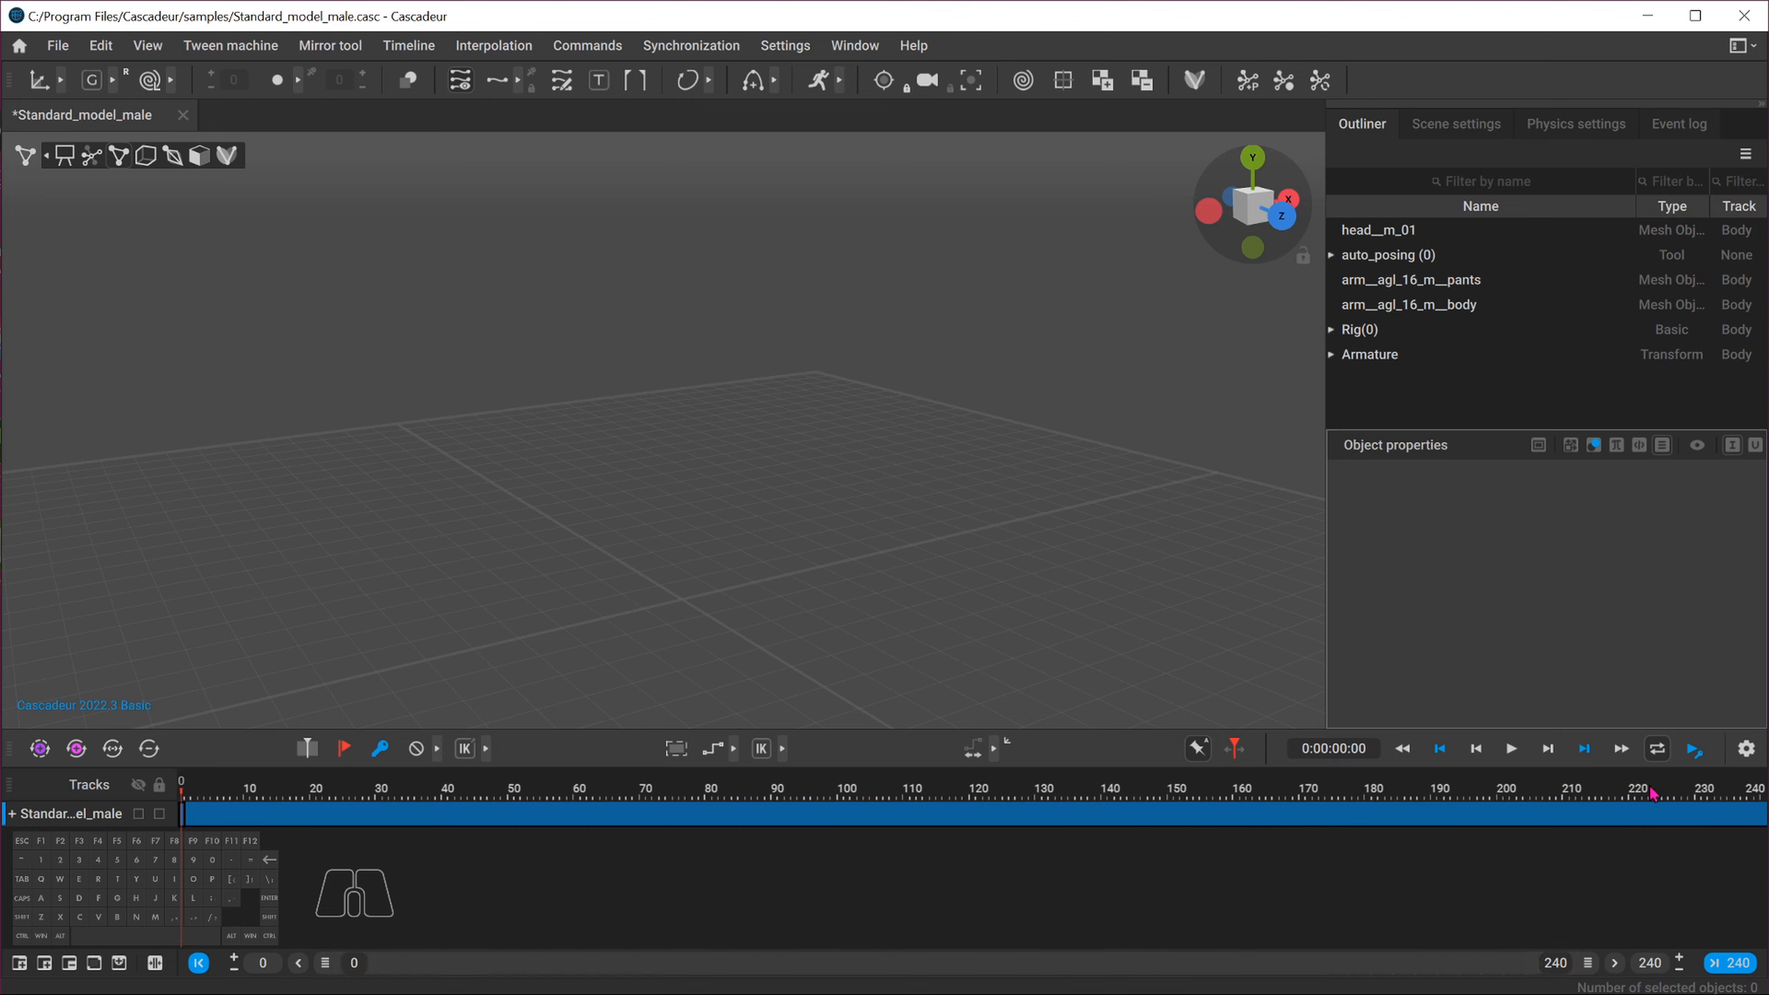
pyautogui.moveTo(1665, 791); pyautogui.dragTo(1711, 789)
pyautogui.press('f')
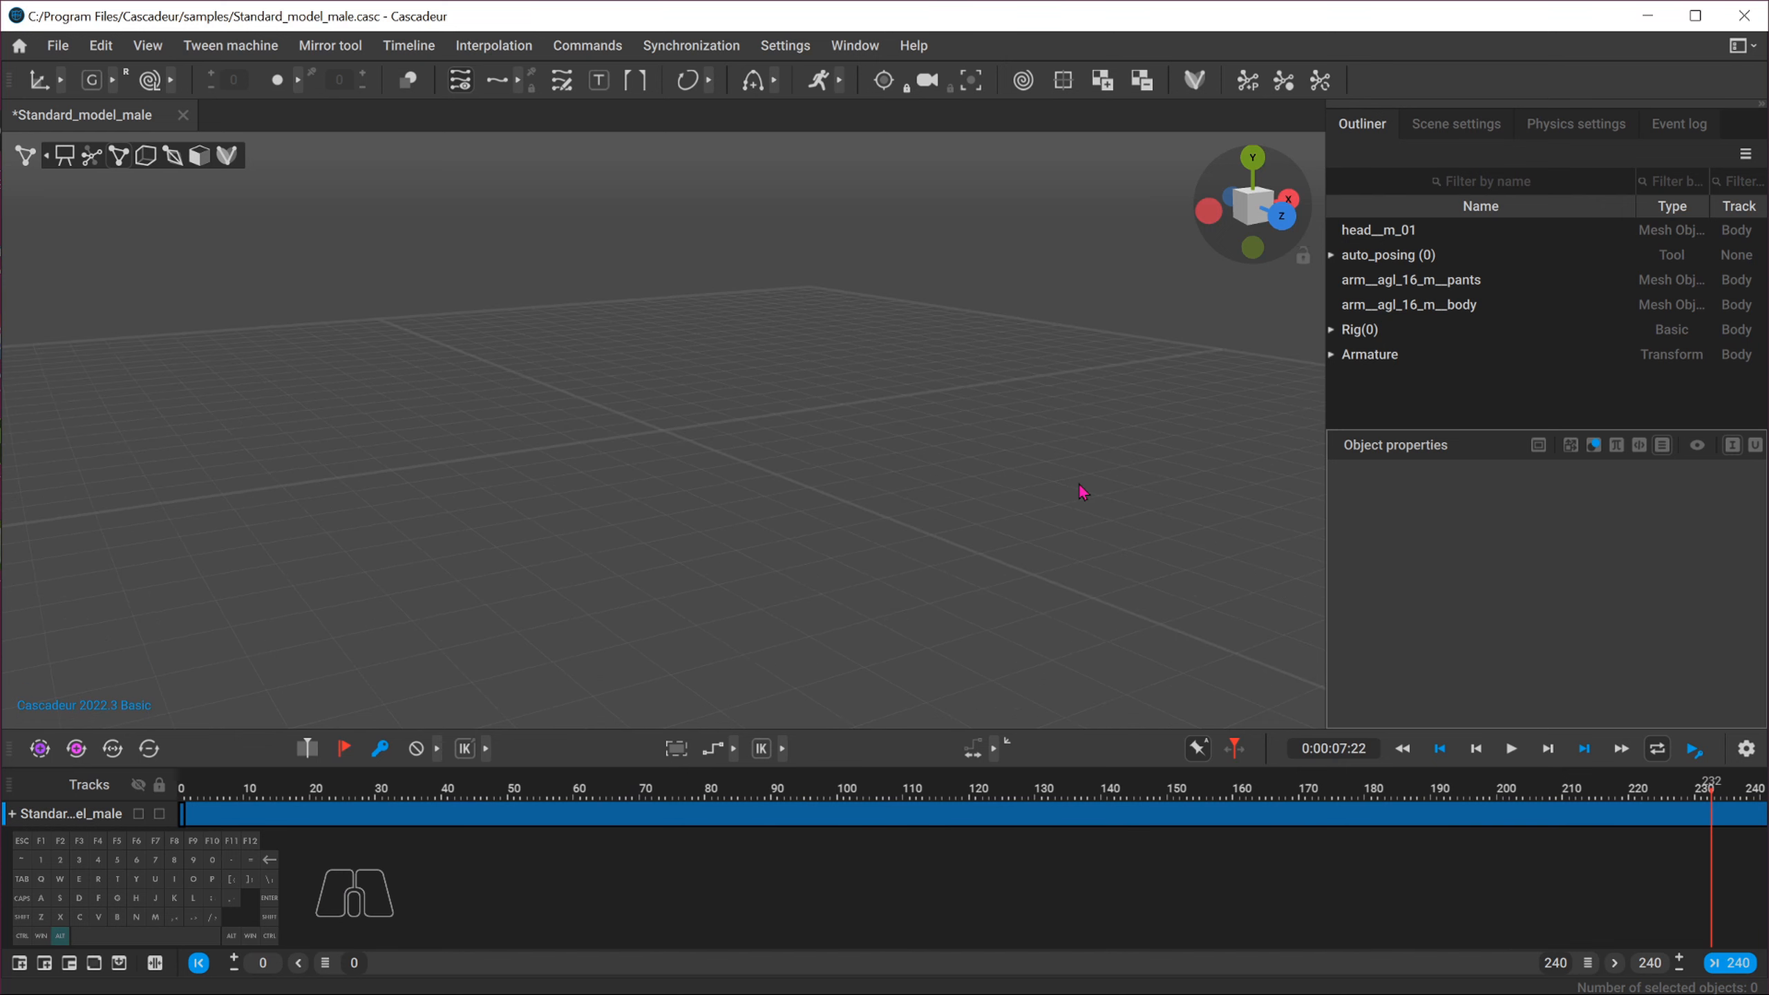
pyautogui.keyDown('alt'); pyautogui.moveTo(1080, 485); pyautogui.dragTo(512, 401, button='right'); pyautogui.keyUp('alt')
pyautogui.moveTo(401, 240); pyautogui.dragTo(530, 492)
pyautogui.press('f')
pyautogui.keyDown('alt'); pyautogui.moveTo(529, 491); pyautogui.dragTo(359, 449, button='right'); pyautogui.keyUp('alt')
pyautogui.keyDown('alt'); pyautogui.moveTo(367, 450); pyautogui.dragTo(418, 462); pyautogui.keyUp('alt')
pyautogui.moveTo(1661, 788); pyautogui.dragTo(762, 790)
pyautogui.keyDown('alt'); pyautogui.moveTo(336, 284); pyautogui.dragTo(259, 357); pyautogui.keyUp('alt')
pyautogui.press('t')
pyautogui.keyDown('alt'); pyautogui.moveTo(529, 424); pyautogui.dragTo(512, 426); pyautogui.keyUp('alt')
pyautogui.keyDown('alt'); pyautogui.moveTo(512, 426); pyautogui.dragTo(422, 434, button='right'); pyautogui.keyUp('alt')
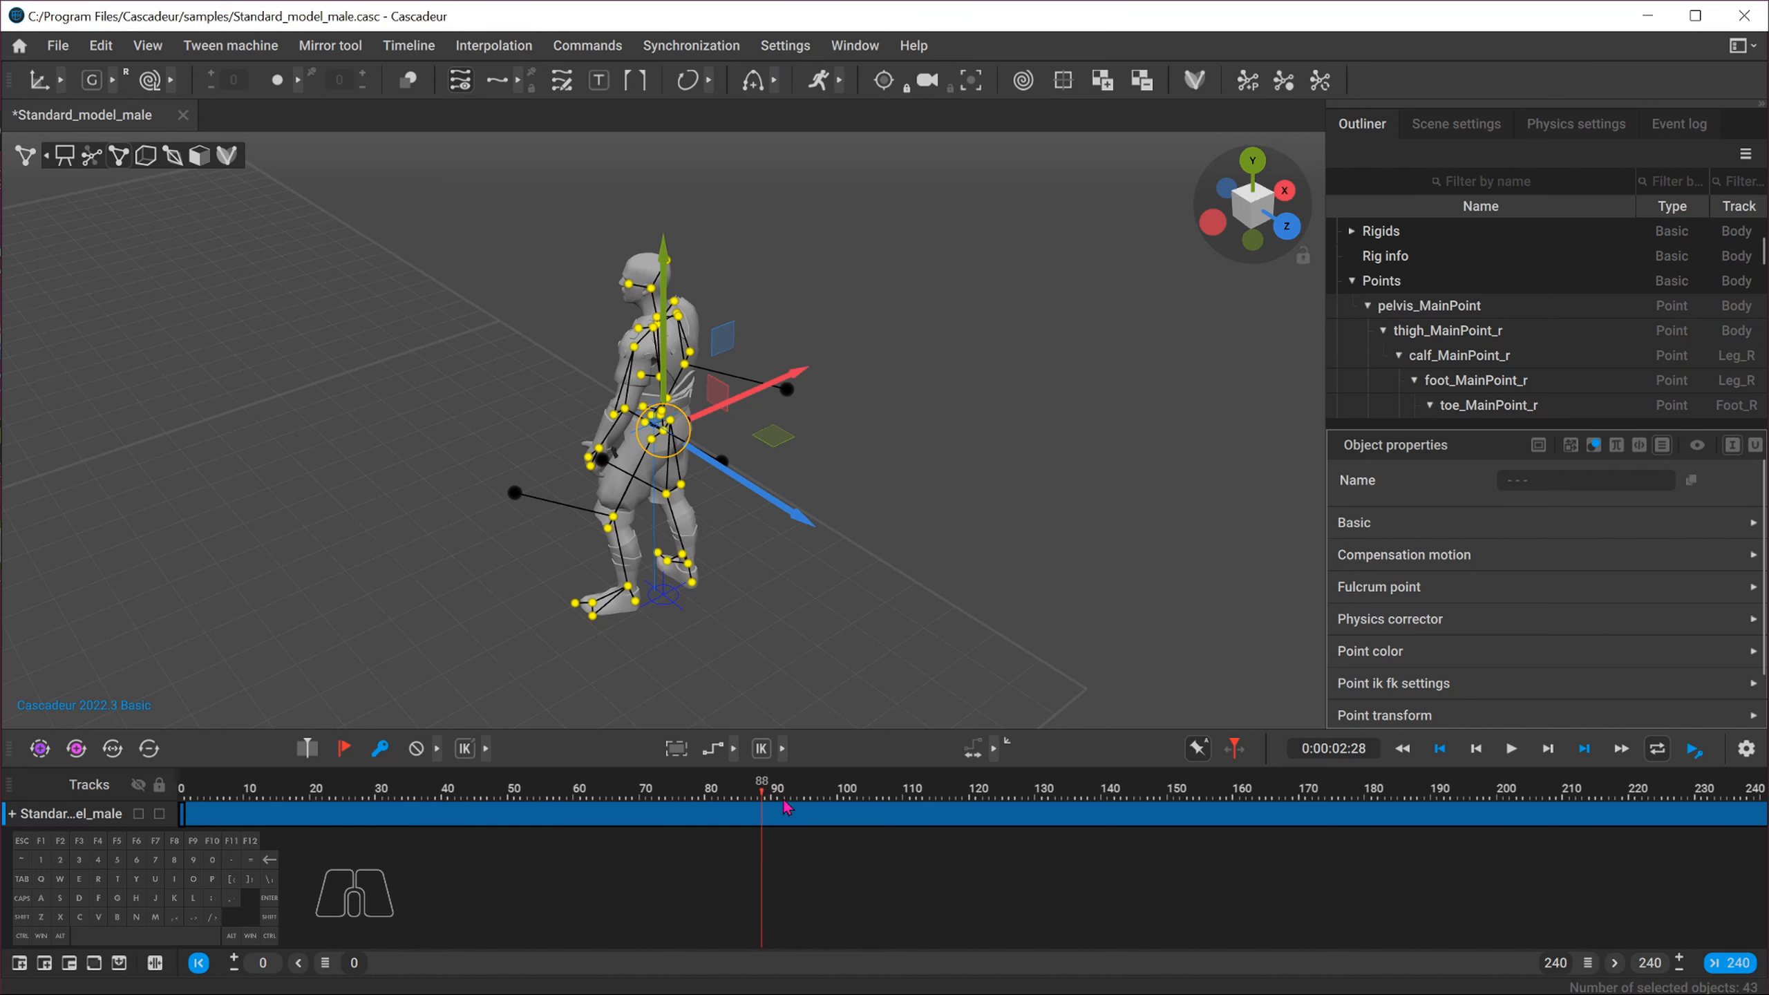
pyautogui.press('t')
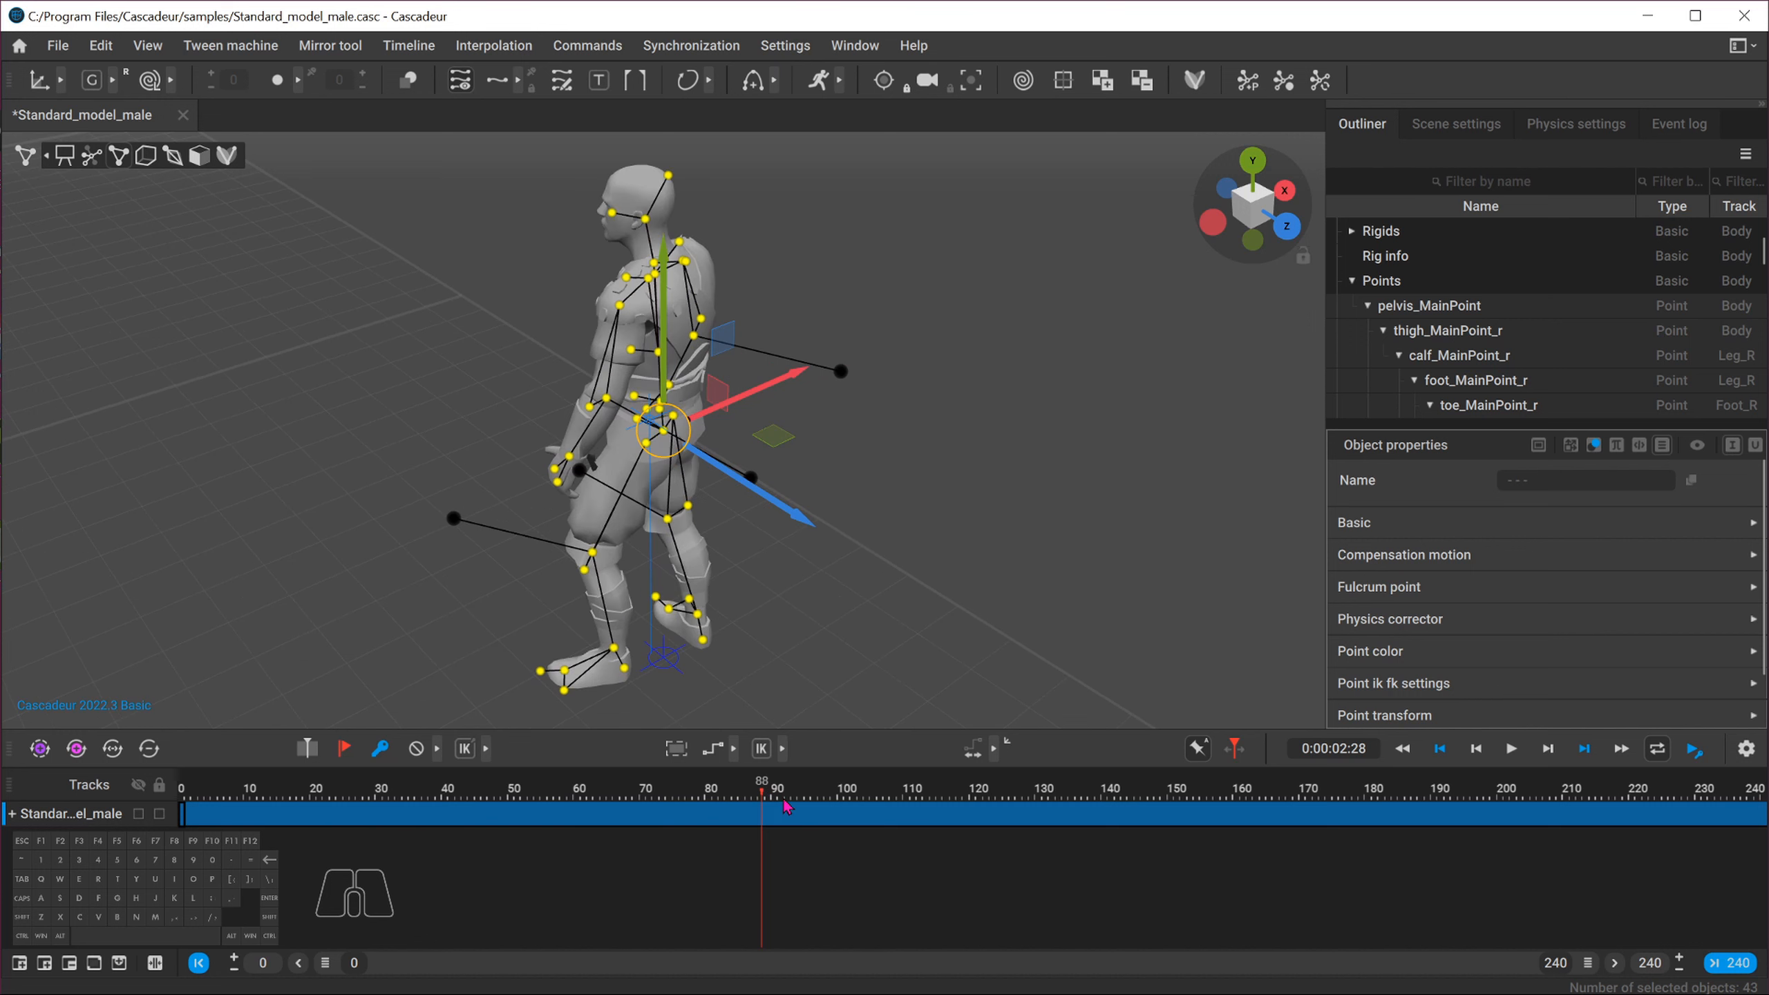
pyautogui.press('d')
pyautogui.press('d')
pyautogui.press('d')
pyautogui.press('d')
pyautogui.press('d')
pyautogui.press('d')
pyautogui.press('d')
pyautogui.press('d')
pyautogui.press('d')
pyautogui.press('d')
pyautogui.press('d')
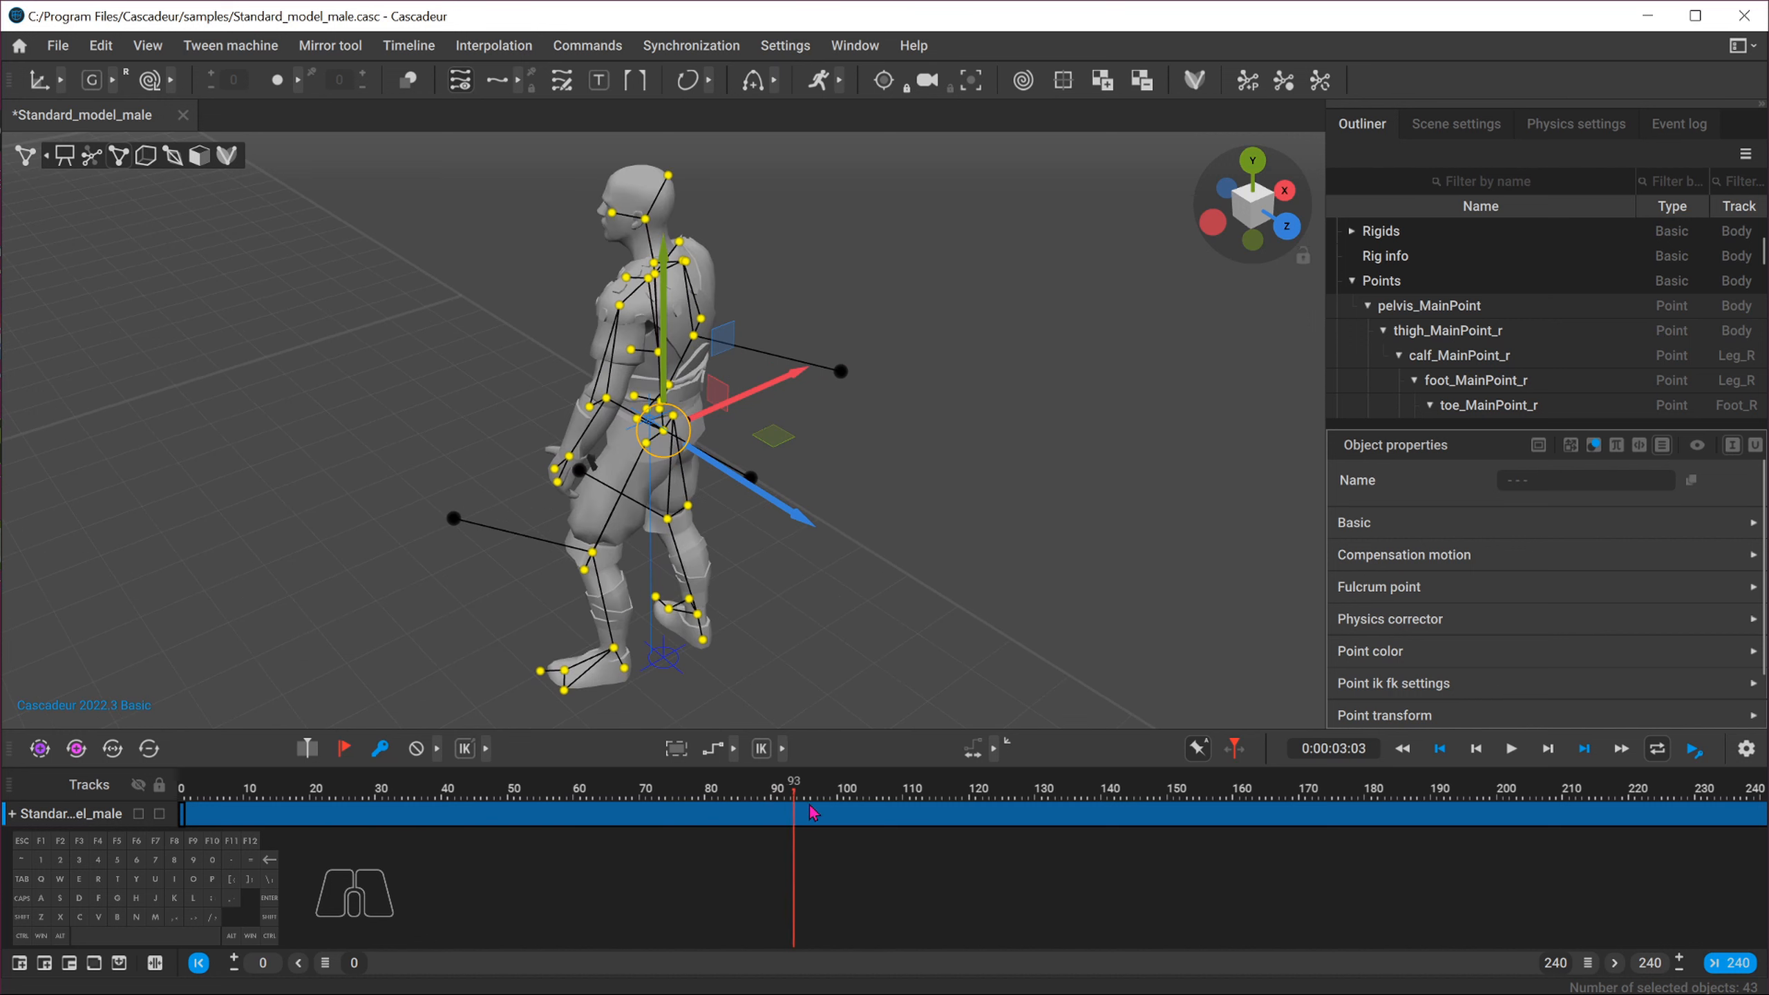
pyautogui.press('d')
pyautogui.press('d')
pyautogui.press('d')
pyautogui.press('a')
pyautogui.press('a')
pyautogui.press('a')
# Select frames 0 to 100 on the character's track and remove them
pyautogui.click(835, 819)
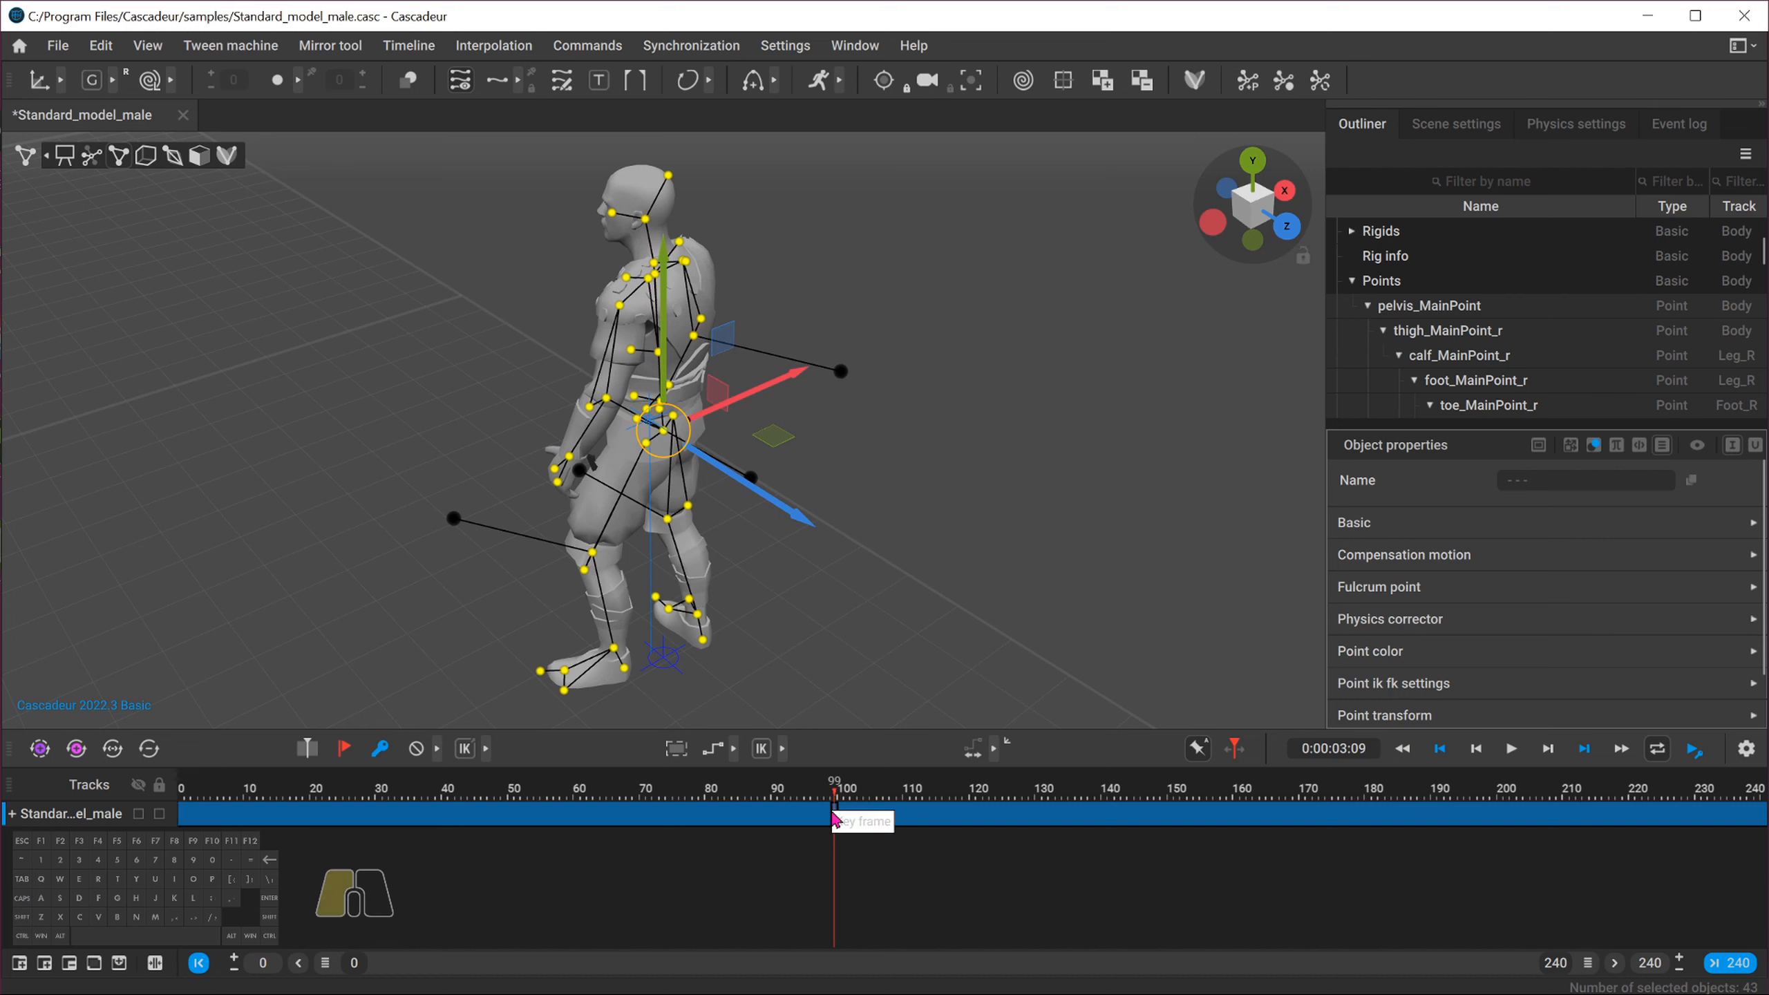
pyautogui.moveTo(768, 819); pyautogui.dragTo(87, 822)
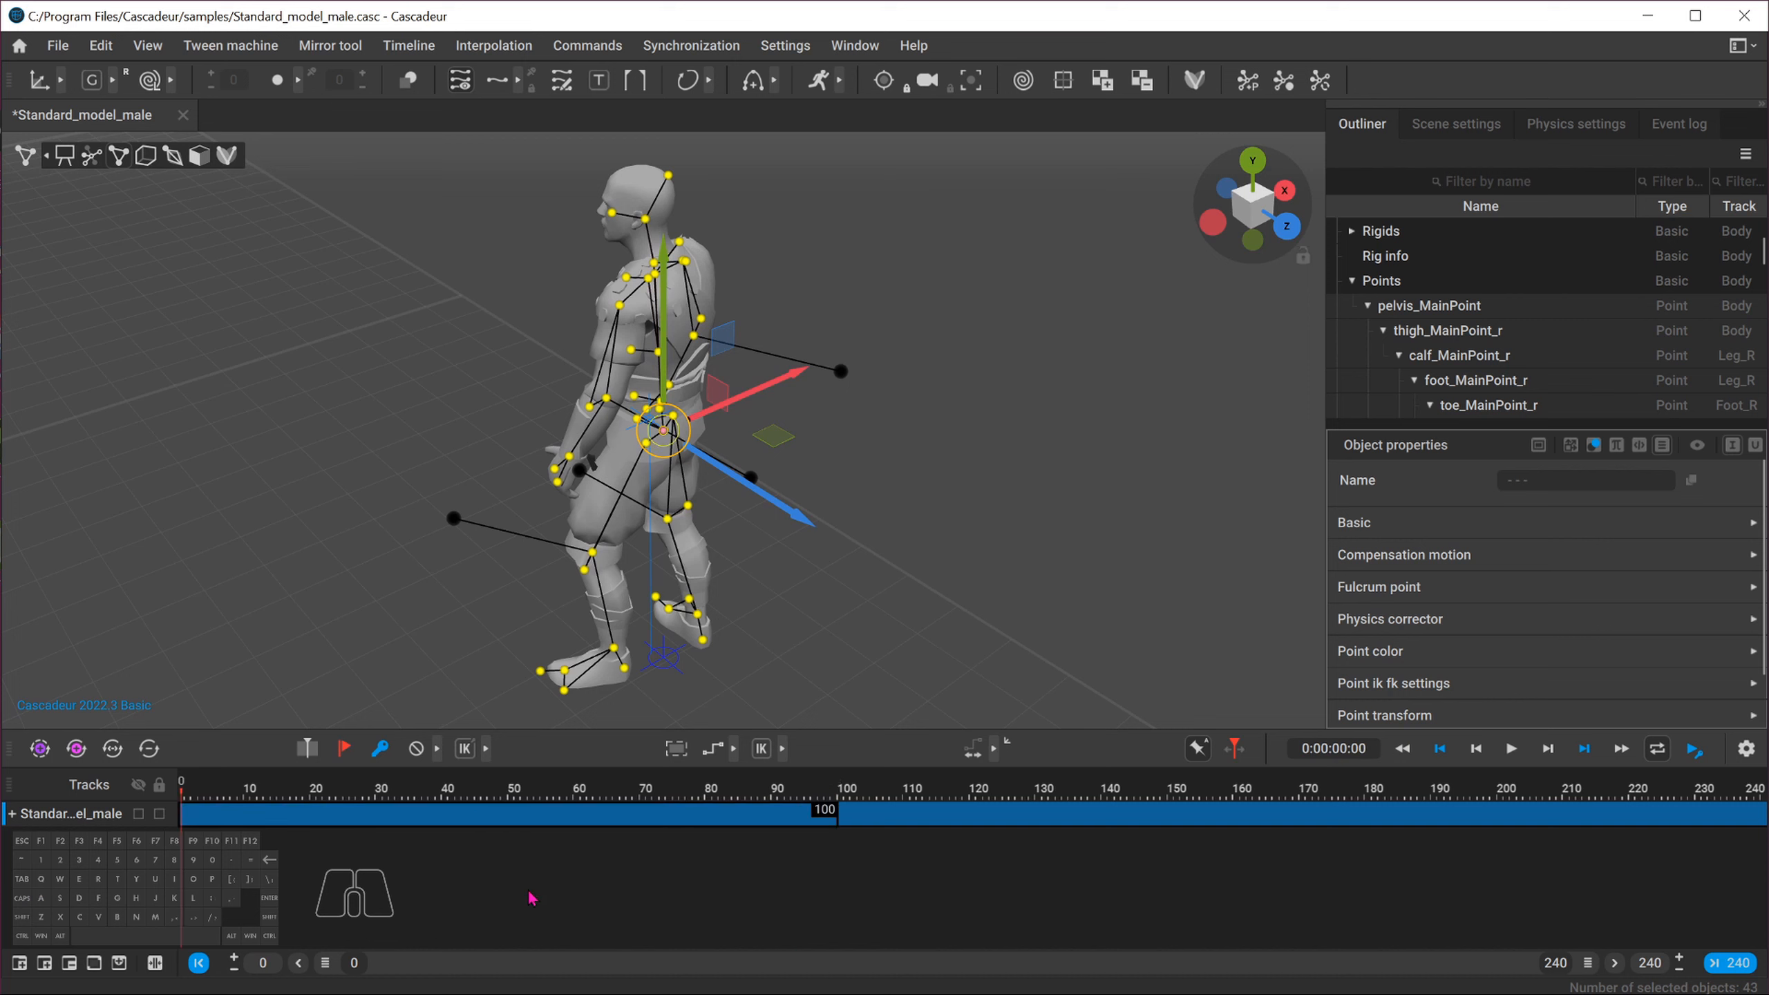
pyautogui.hotkey('alt', 'b')
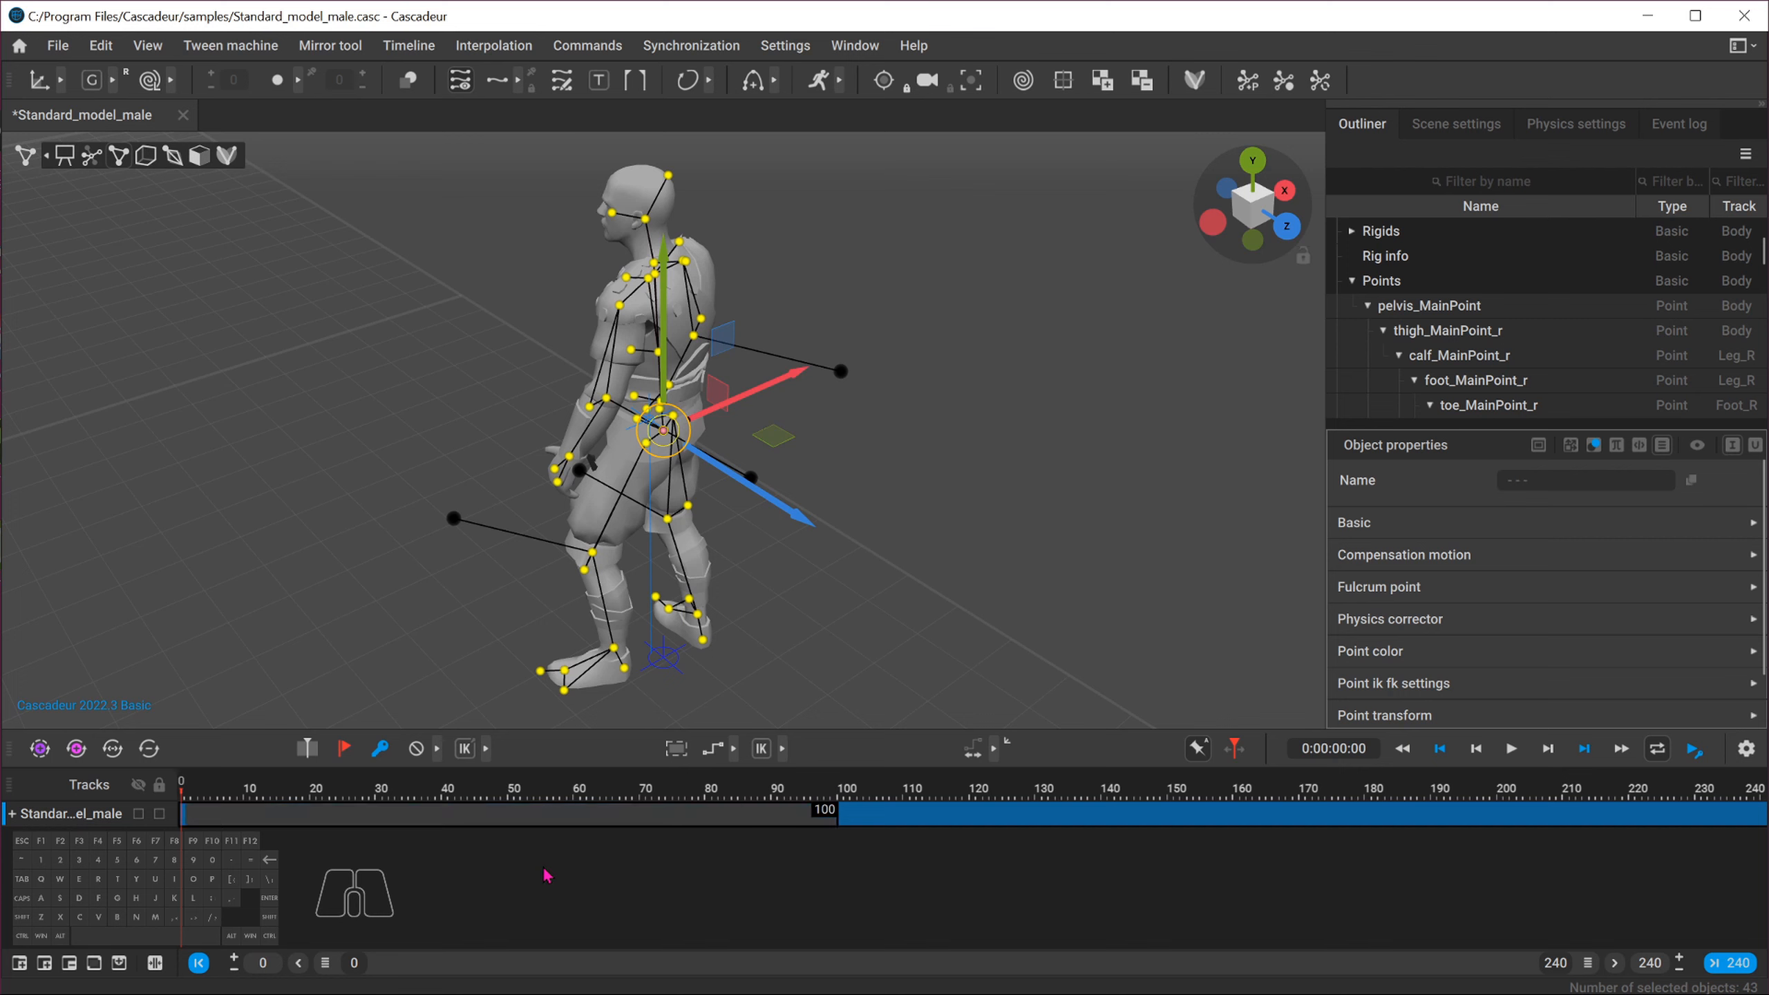
# Move the remaining keyframes from frame 100 onward so they start at frame 0
pyautogui.click(845, 831)
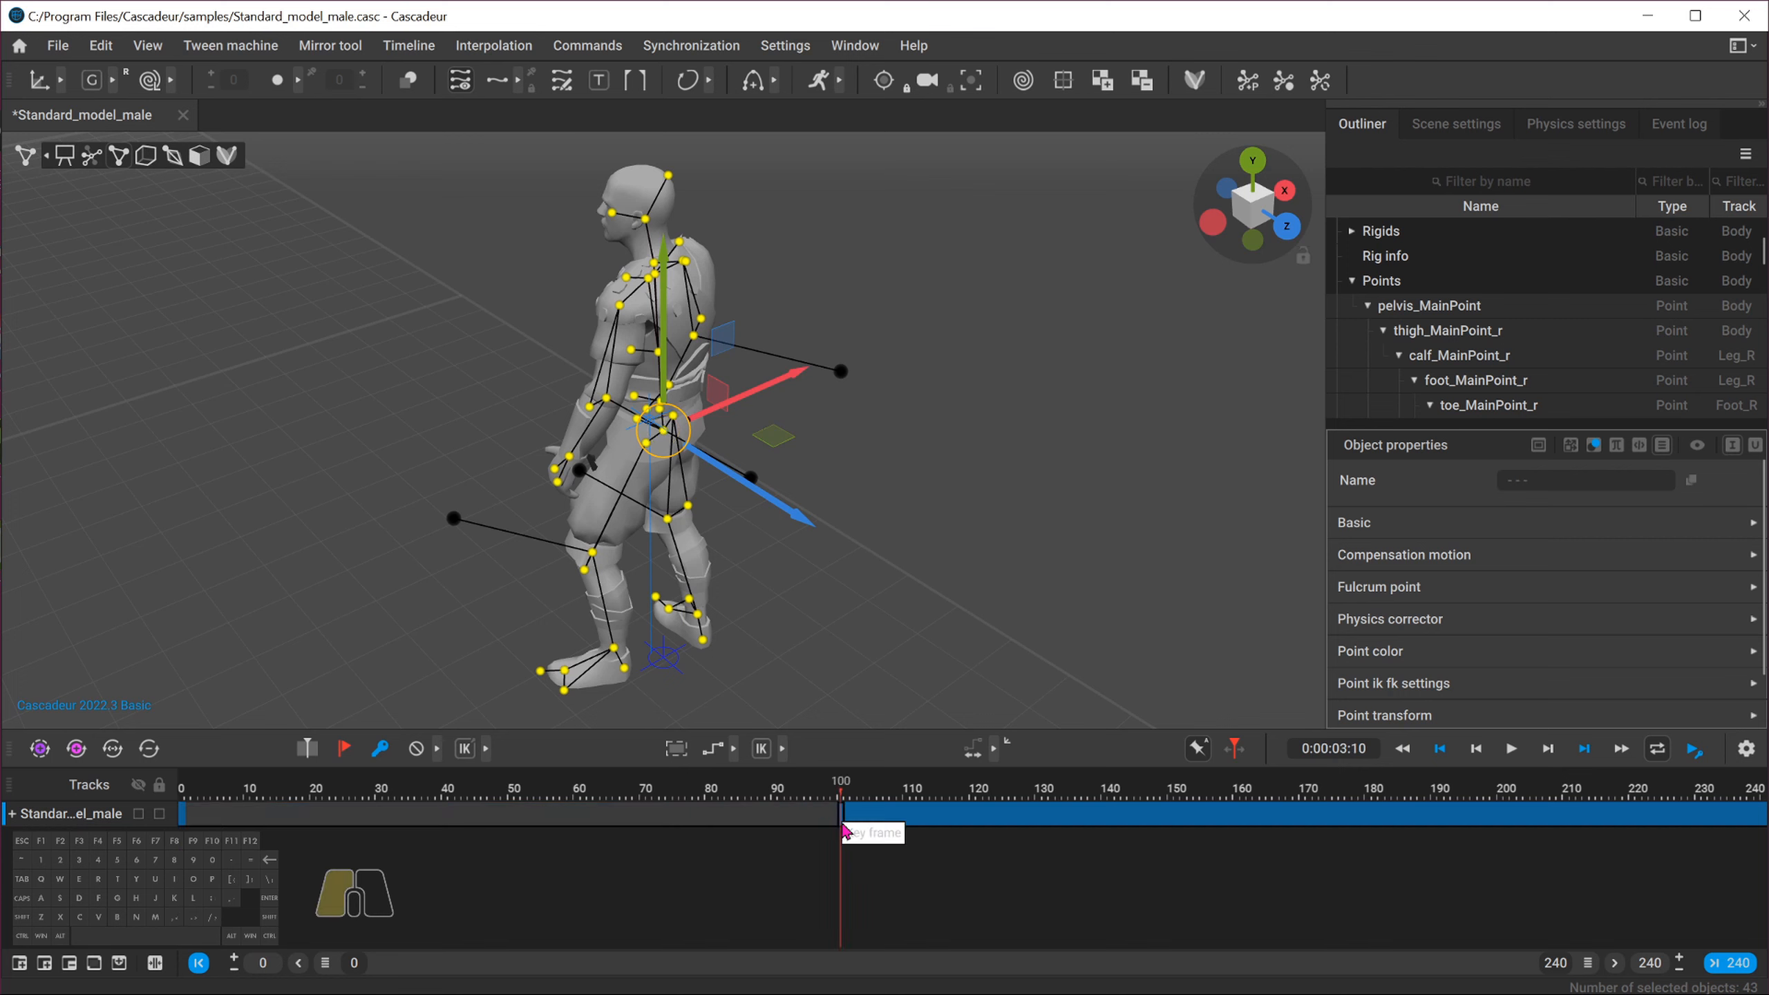
pyautogui.moveTo(845, 831); pyautogui.dragTo(1642, 824)
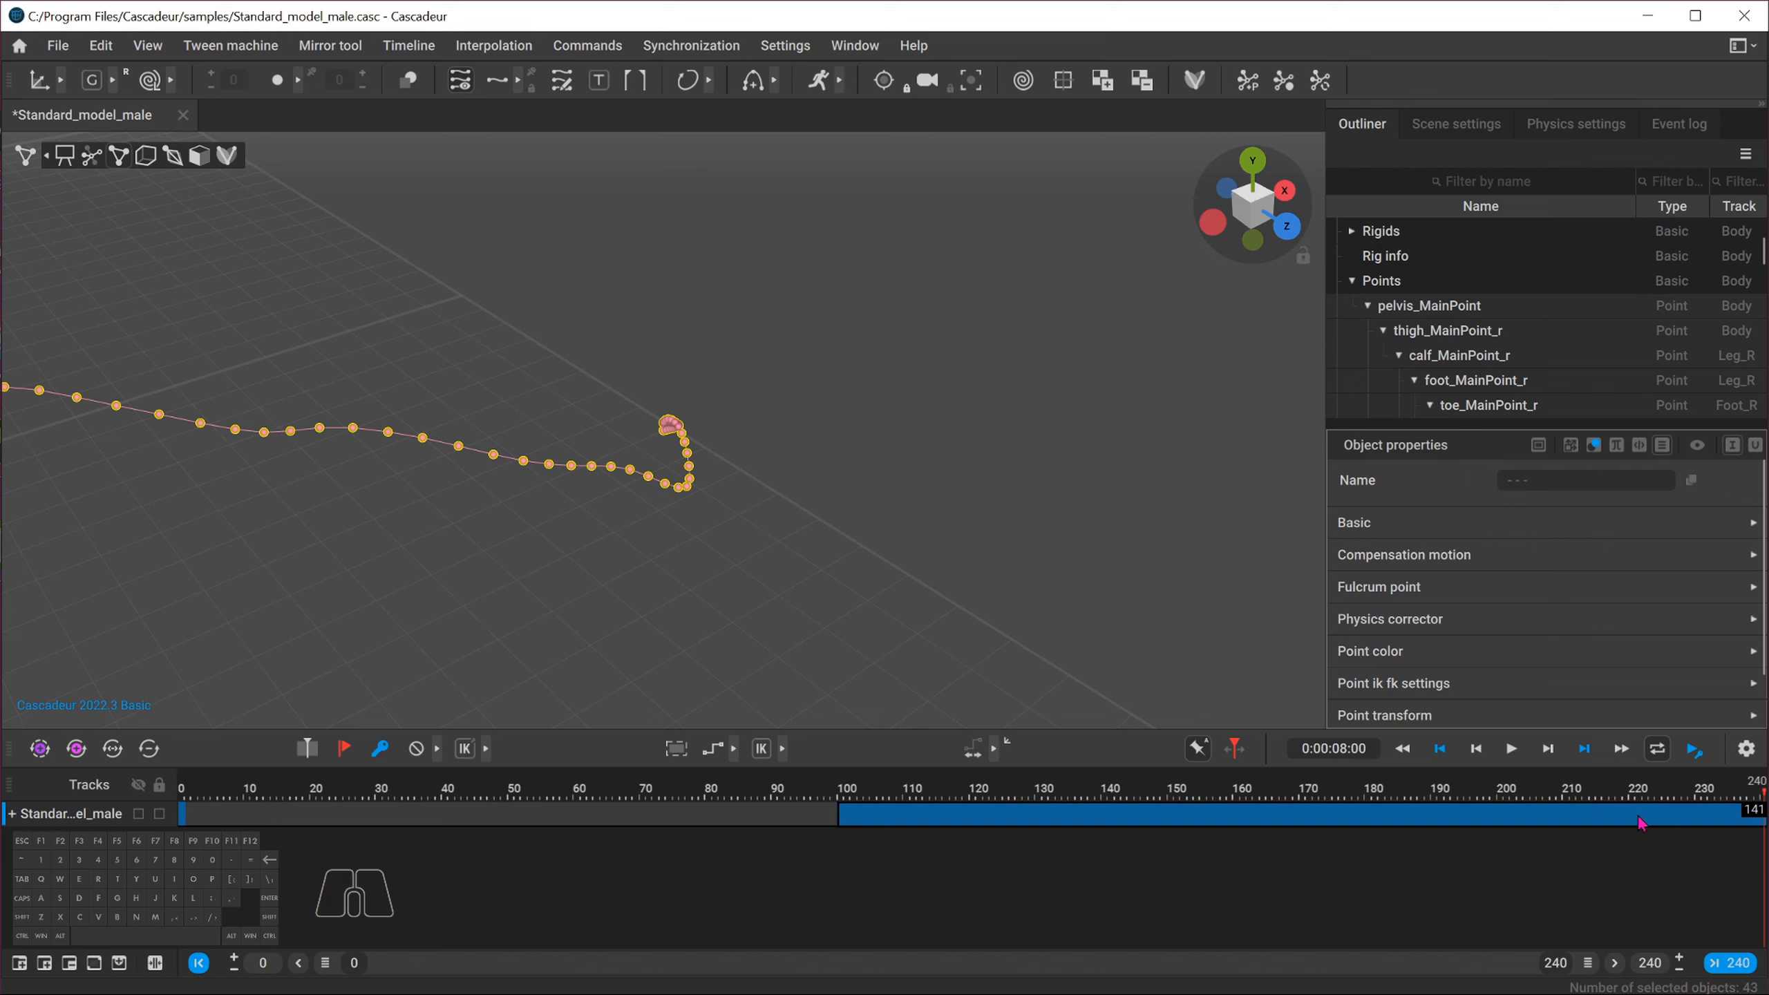
pyautogui.moveTo(1442, 814); pyautogui.dragTo(783, 826, button='middle')
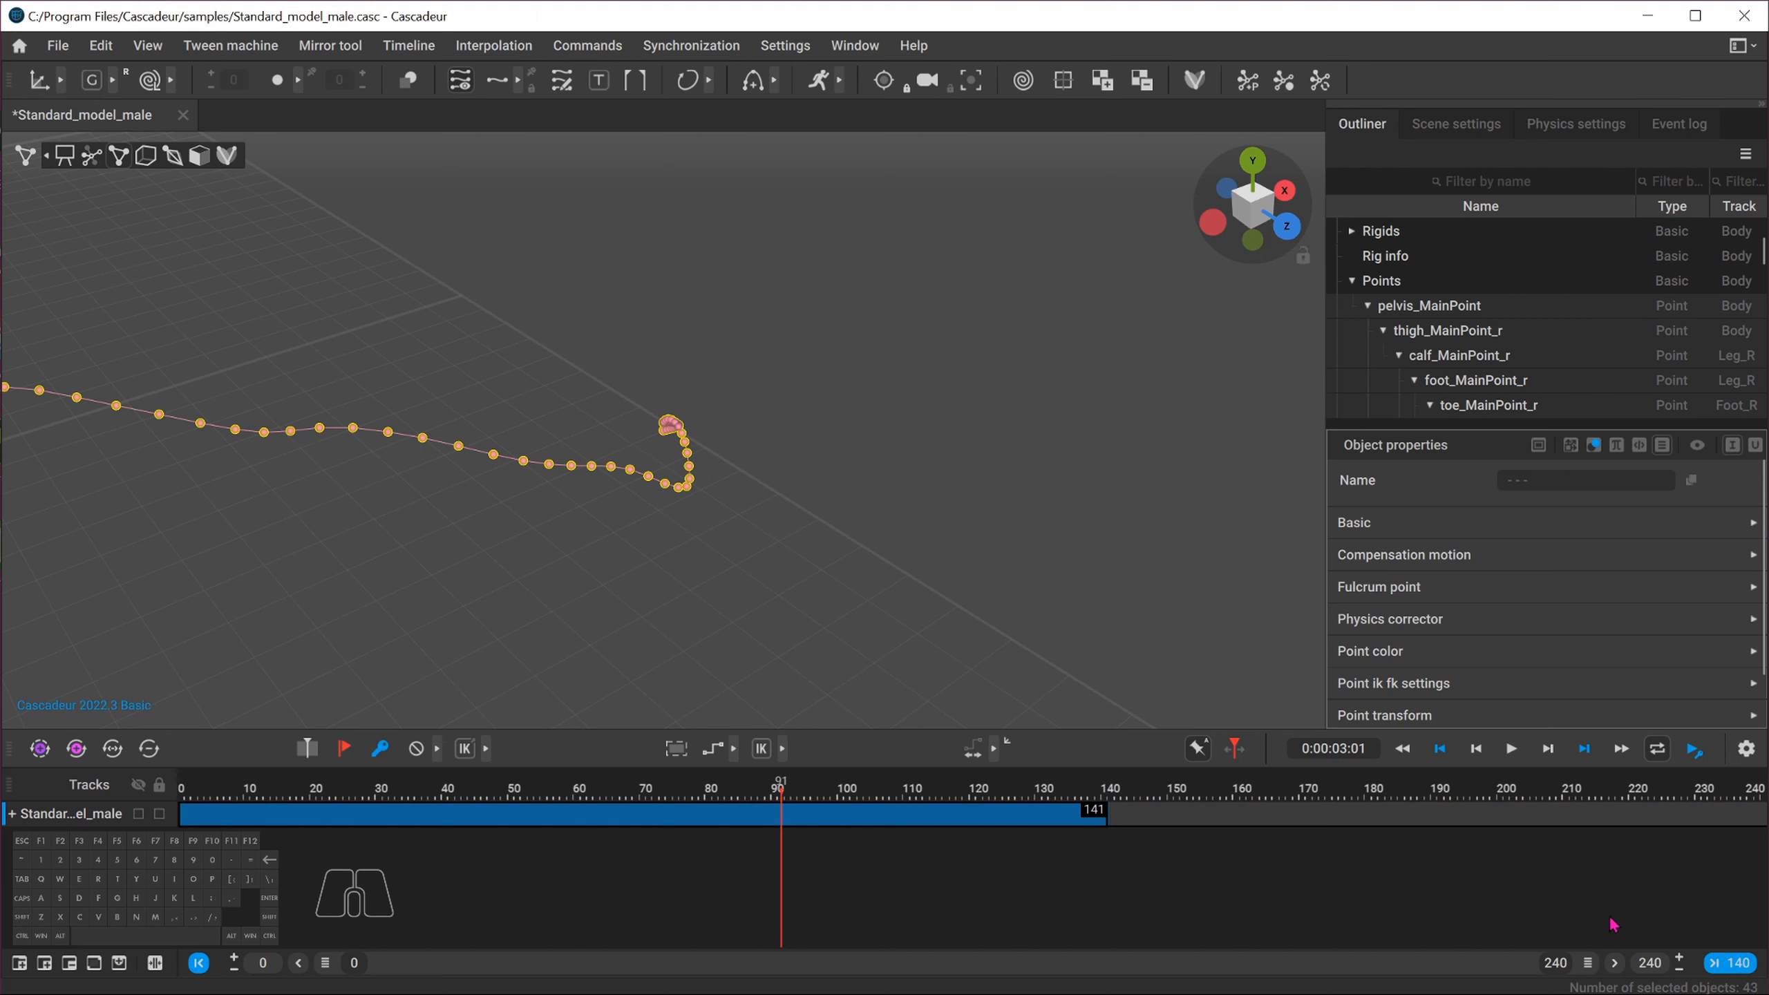
# Set the scene's end frame to 141
pyautogui.doubleClick(1649, 966)
pyautogui.write('141')
pyautogui.press('Return')
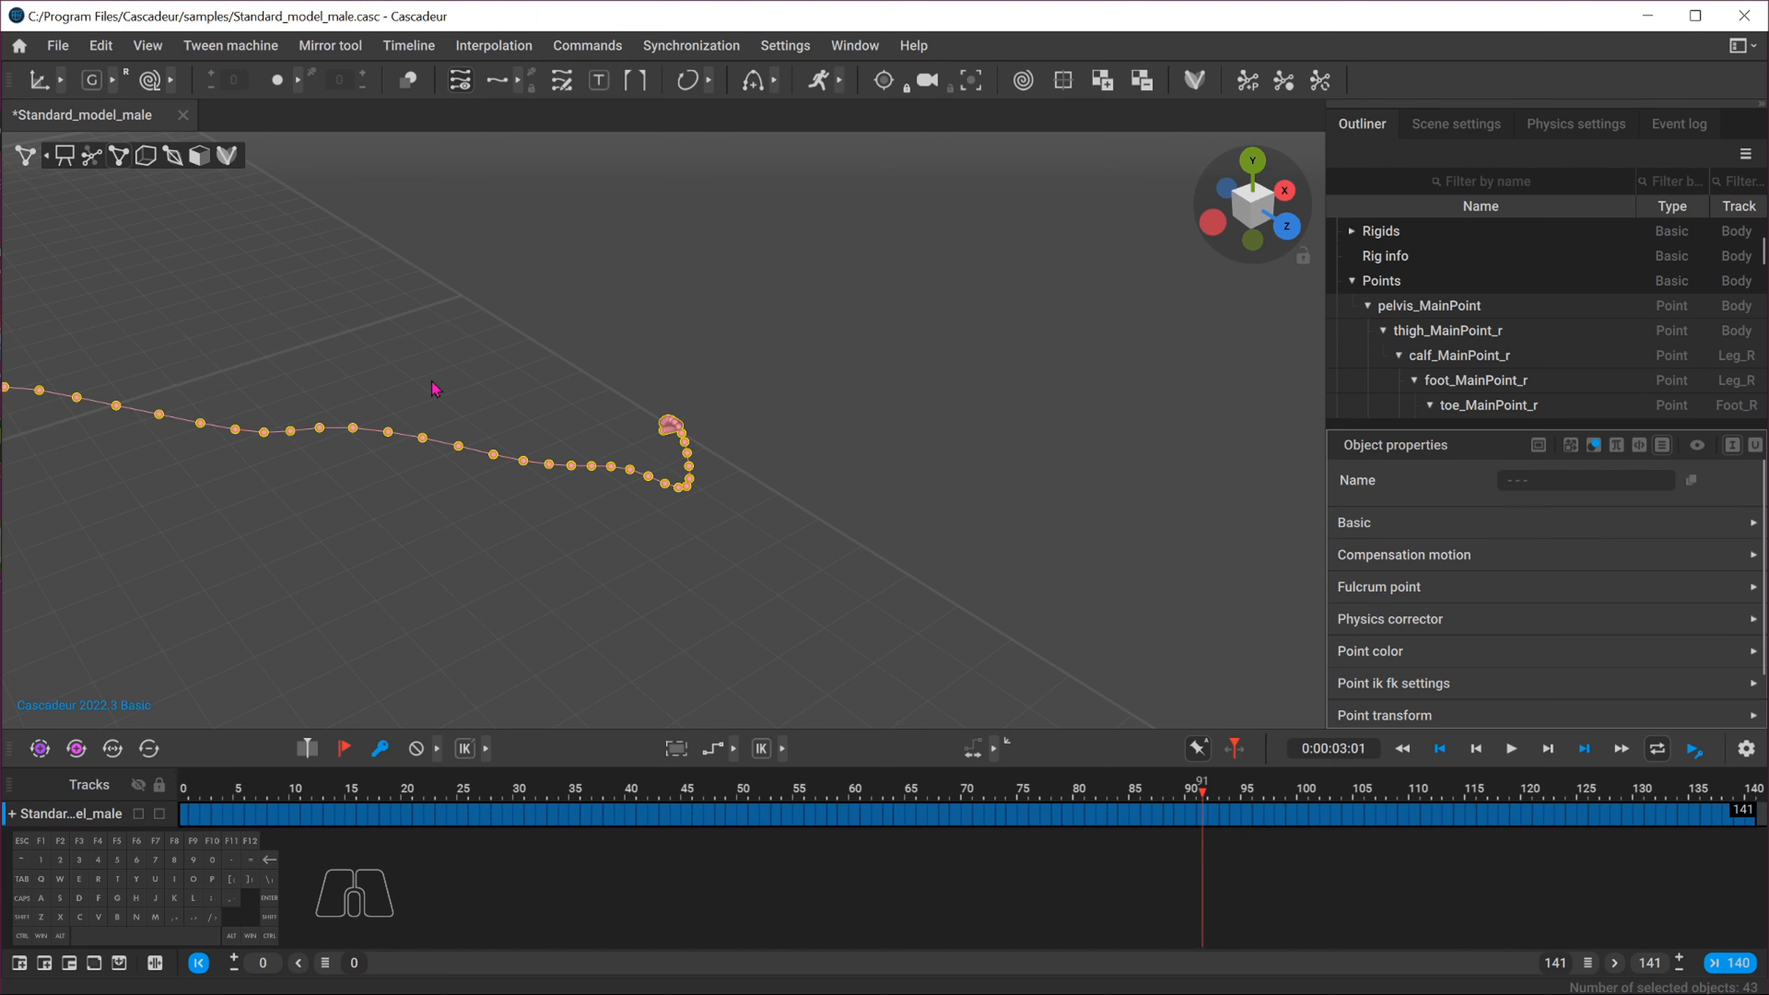
# Switch to the top view and turn on interval edit mode for the whole animation range
pyautogui.keyDown('alt'); pyautogui.moveTo(411, 383); pyautogui.dragTo(815, 466, button='middle'); pyautogui.keyUp('alt')
pyautogui.keyDown('alt'); pyautogui.moveTo(815, 465); pyautogui.dragTo(490, 423, button='right'); pyautogui.keyUp('alt')
pyautogui.keyDown('alt'); pyautogui.moveTo(390, 428); pyautogui.dragTo(777, 451, button='middle'); pyautogui.keyUp('alt')
pyautogui.moveTo(194, 798)
pyautogui.mouseDown()
pyautogui.moveTo(959, 795)
pyautogui.moveTo(184, 795)
pyautogui.mouseUp()
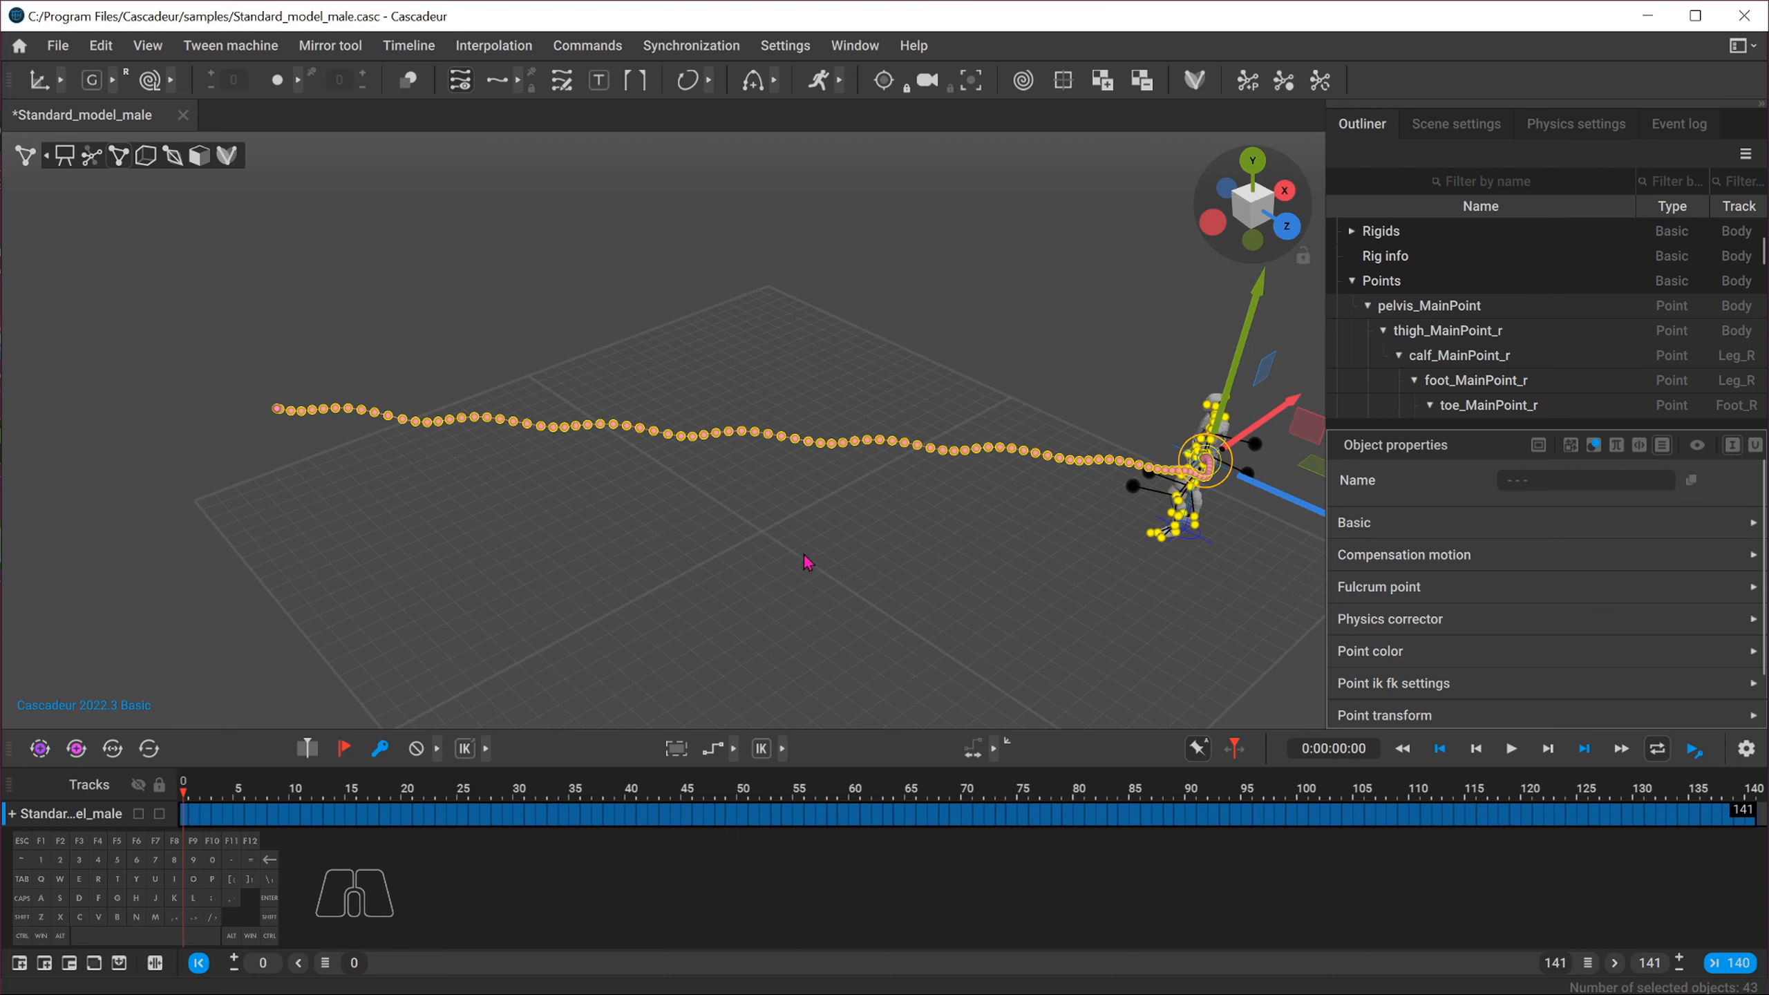
pyautogui.click(1252, 166)
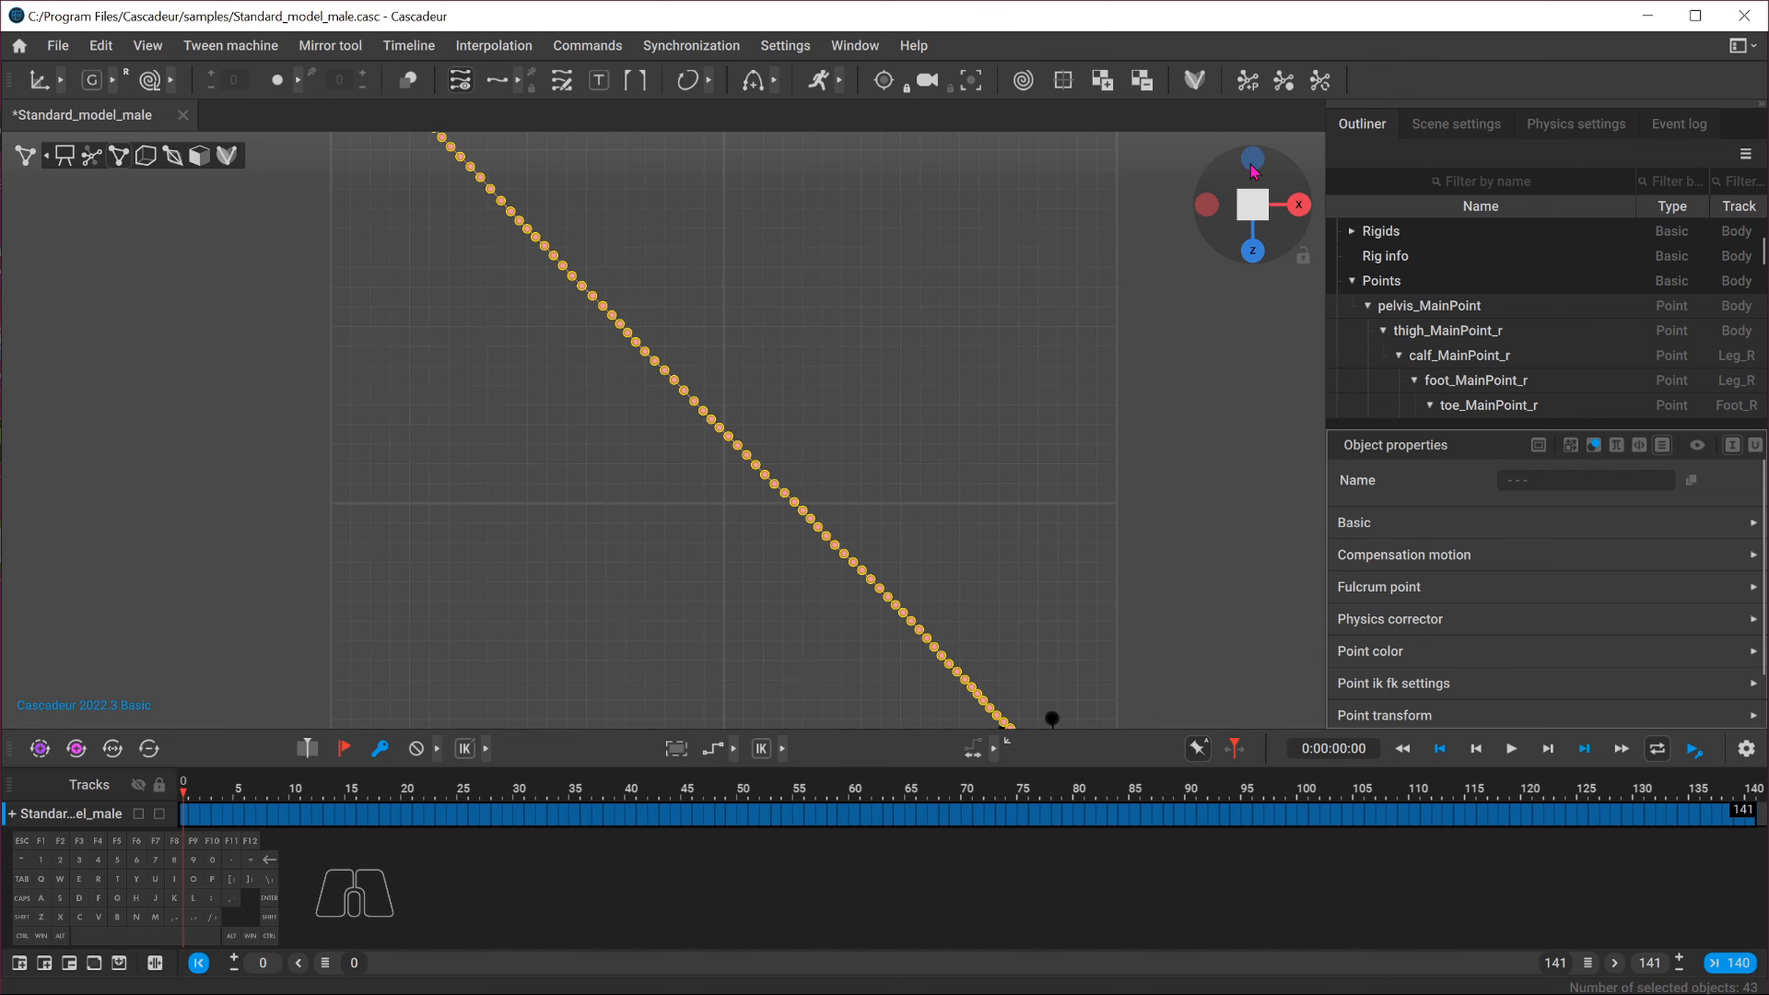
pyautogui.click(1250, 206)
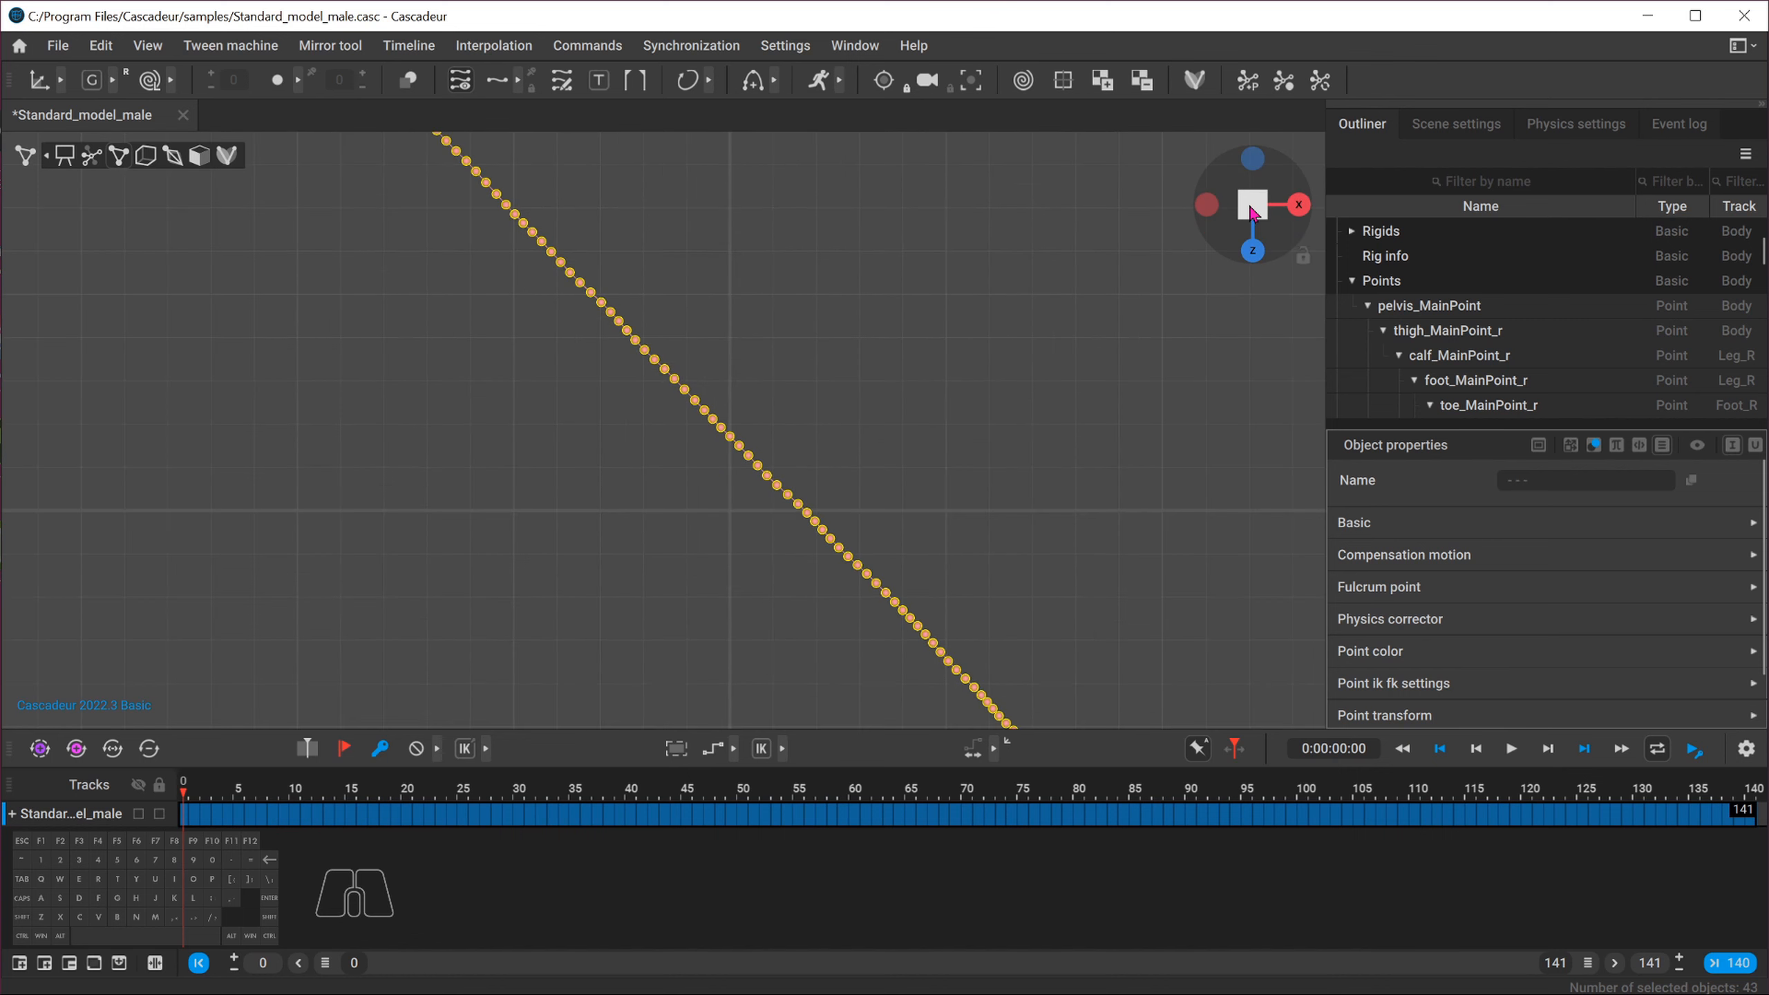
pyautogui.scroll(-5, 832, 429)
pyautogui.scroll(2, 849, 437)
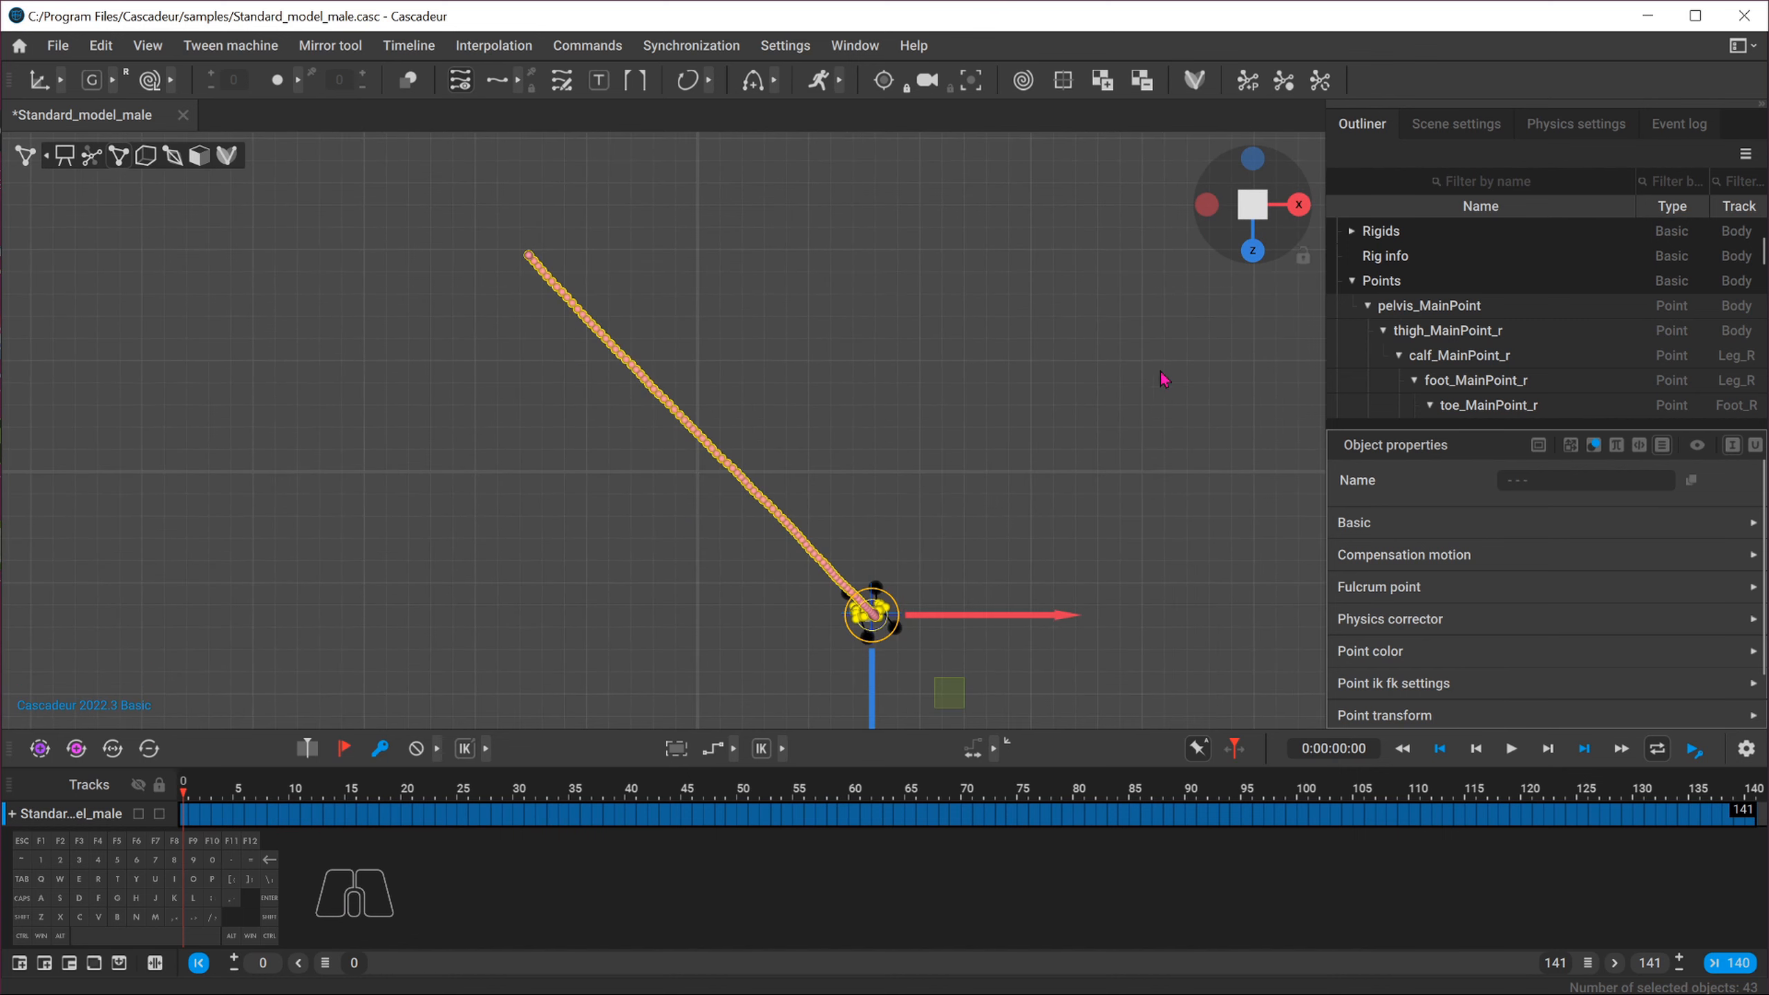
pyautogui.keyDown('alt'); pyautogui.moveTo(974, 492); pyautogui.dragTo(959, 440, button='middle'); pyautogui.keyUp('alt')
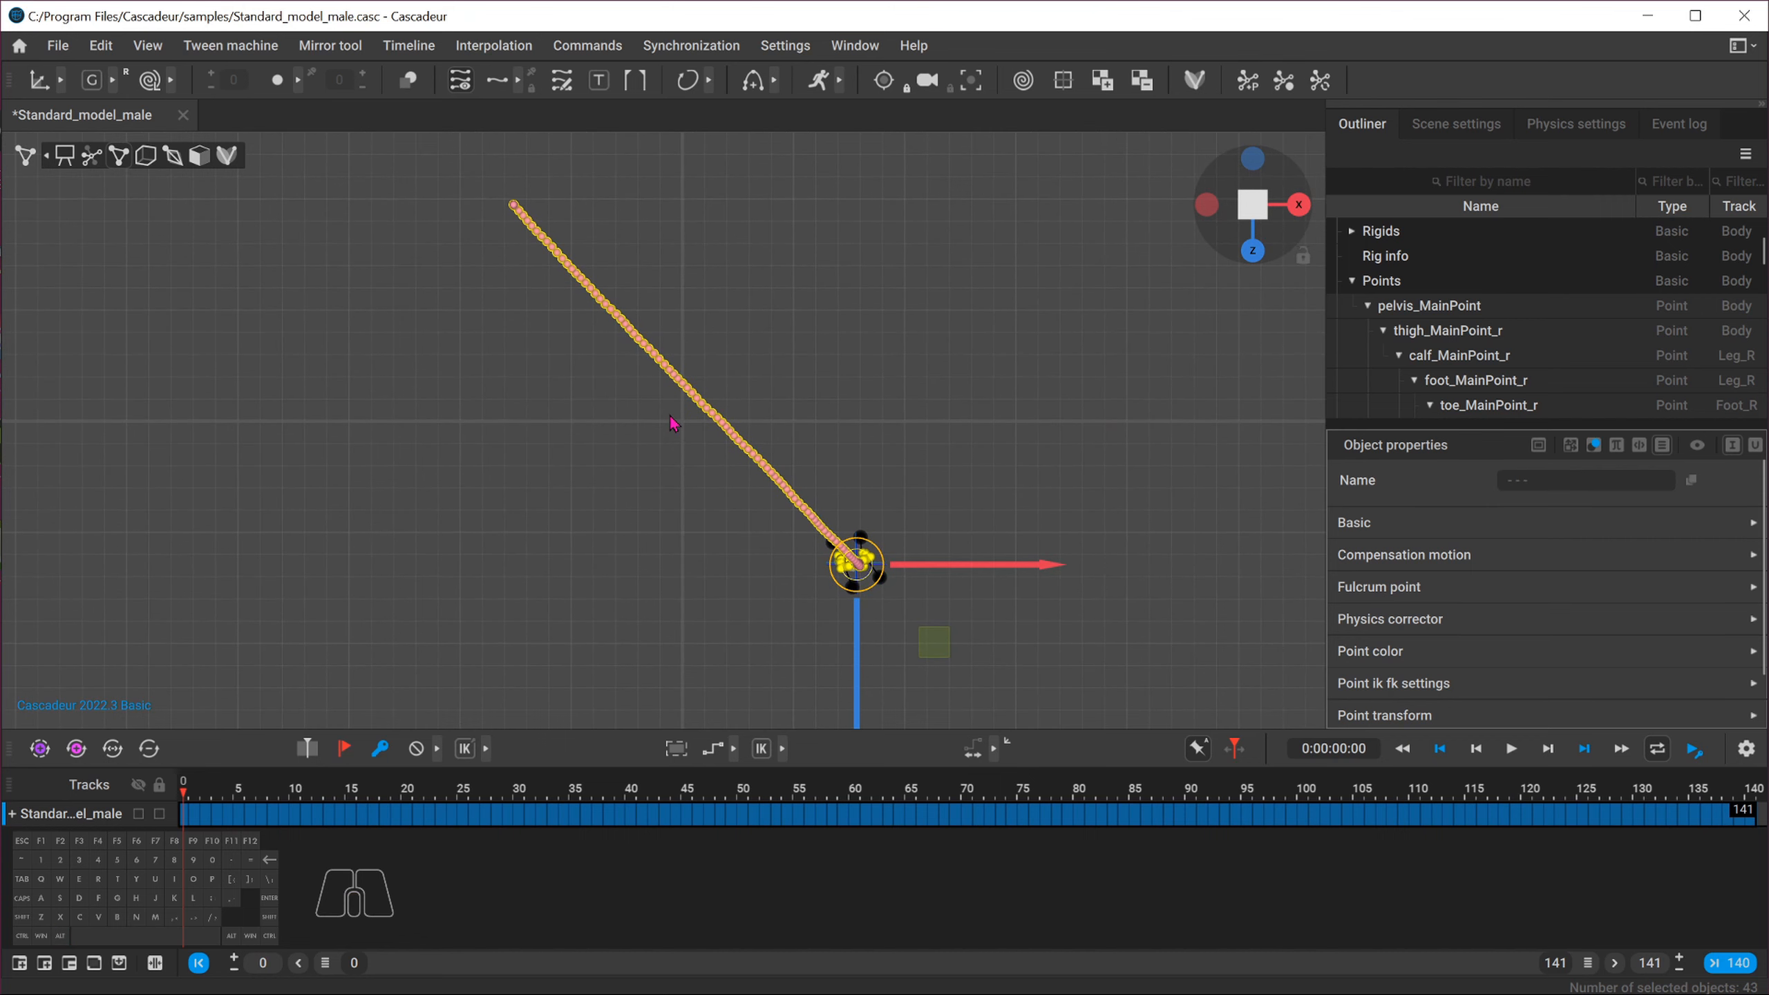
pyautogui.moveTo(193, 825); pyautogui.dragTo(1753, 826)
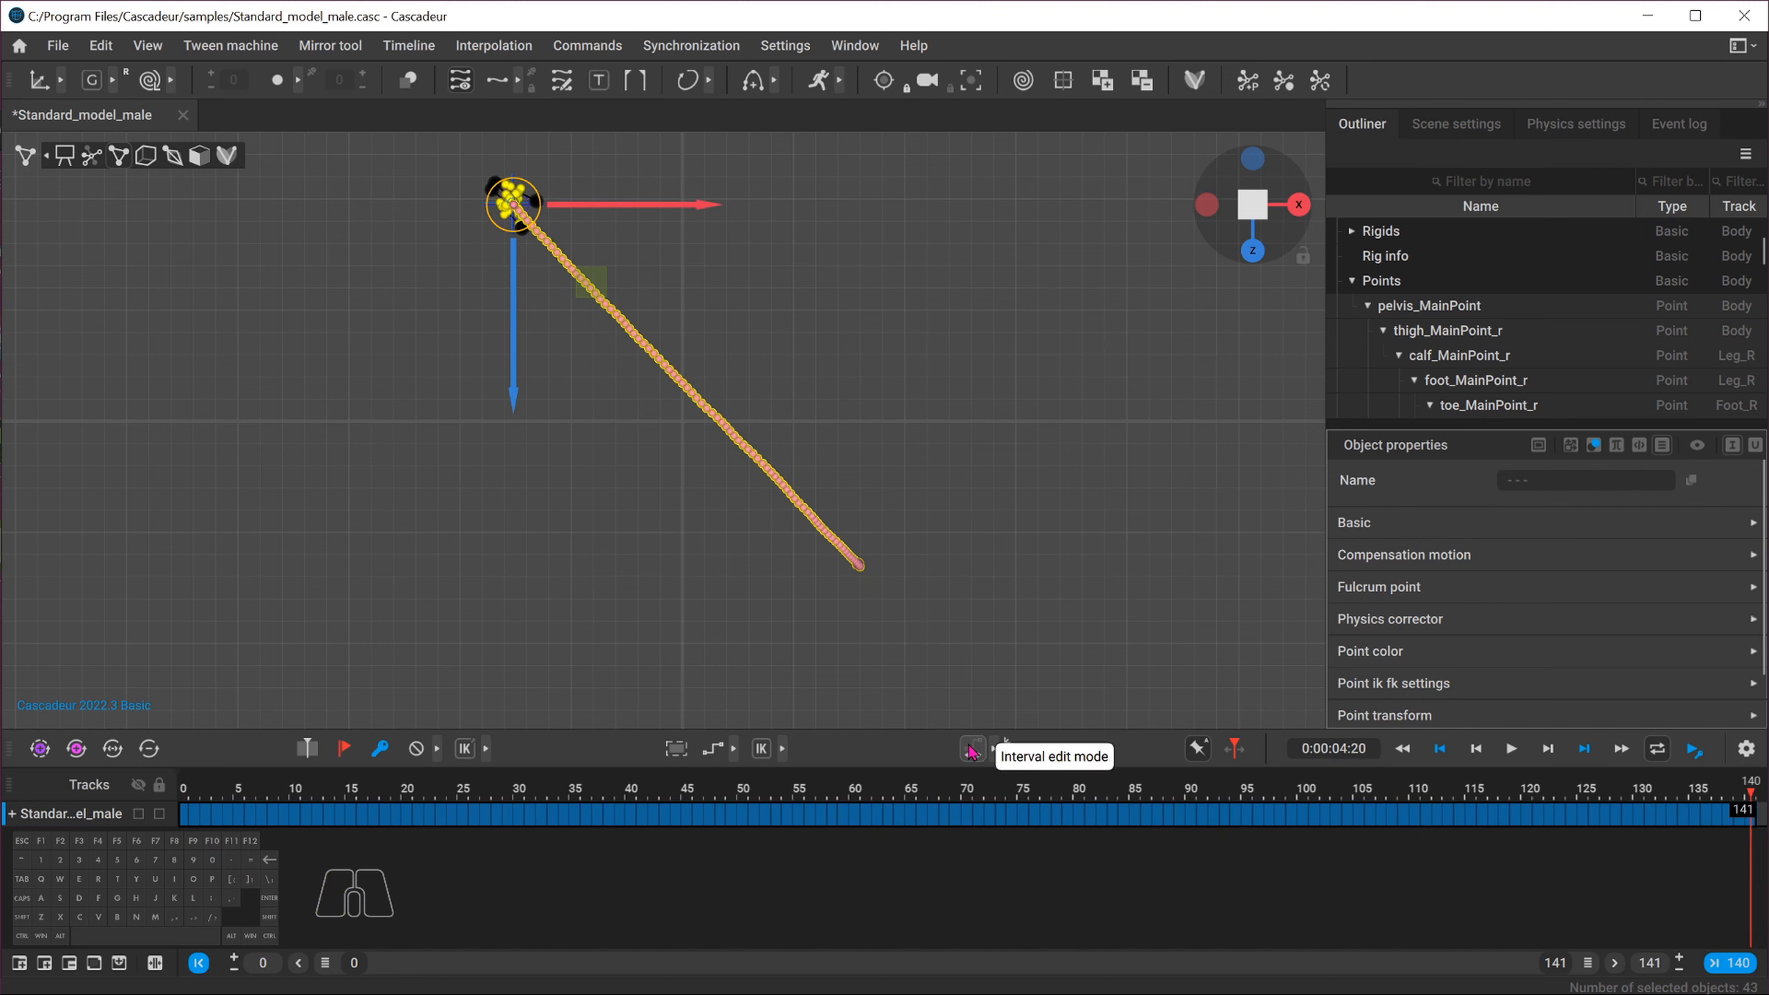
pyautogui.click(973, 750)
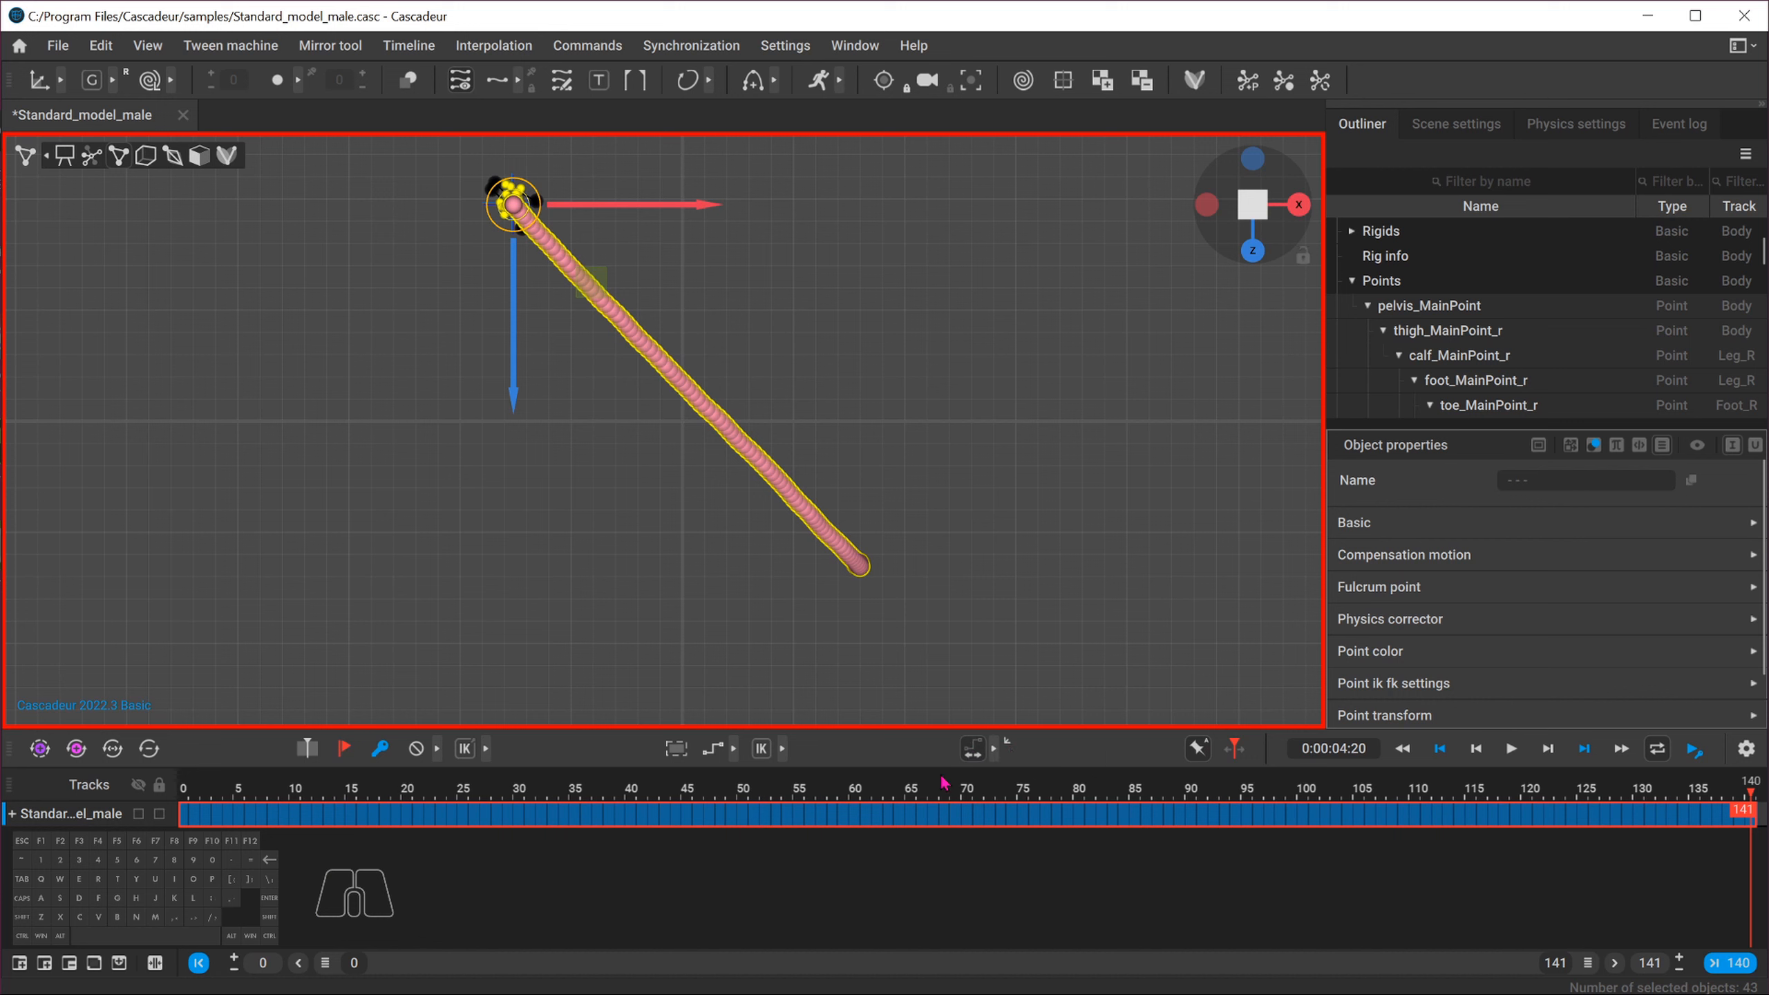
pyautogui.click(994, 748)
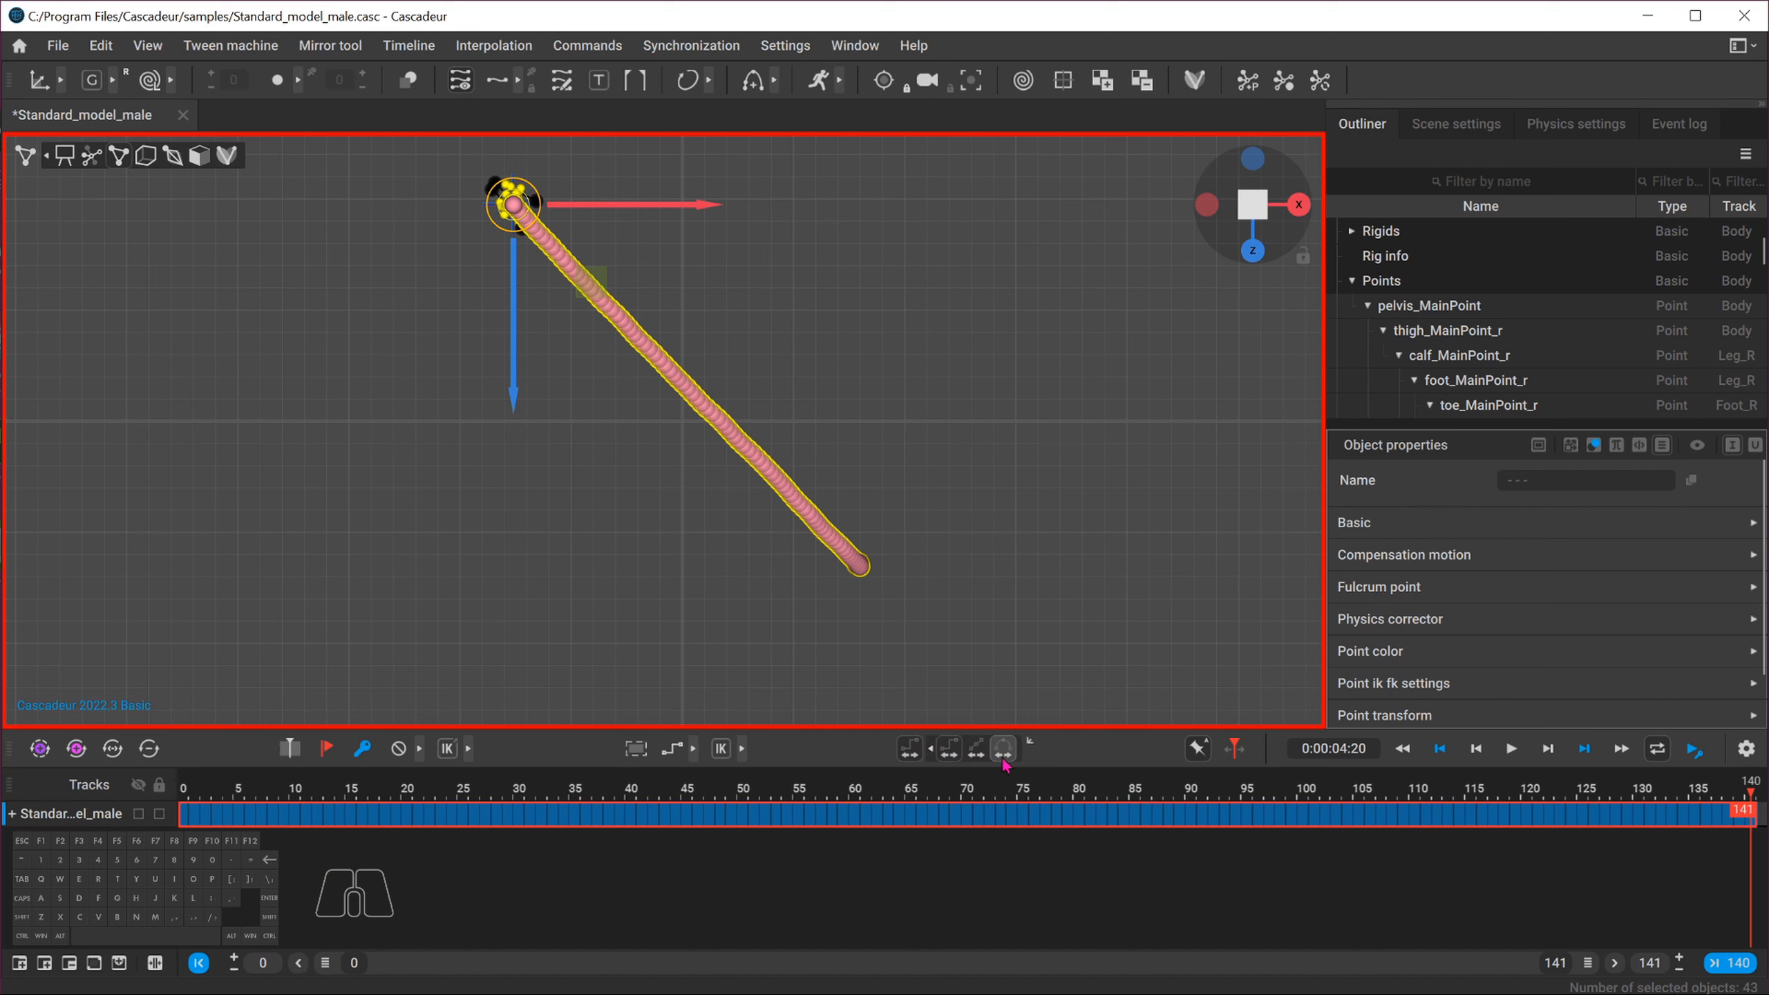
pyautogui.click(950, 749)
pyautogui.click(911, 748)
# Rotate the entire run trajectory around its start point so the path runs straight along the Z axis
pyautogui.click(186, 791)
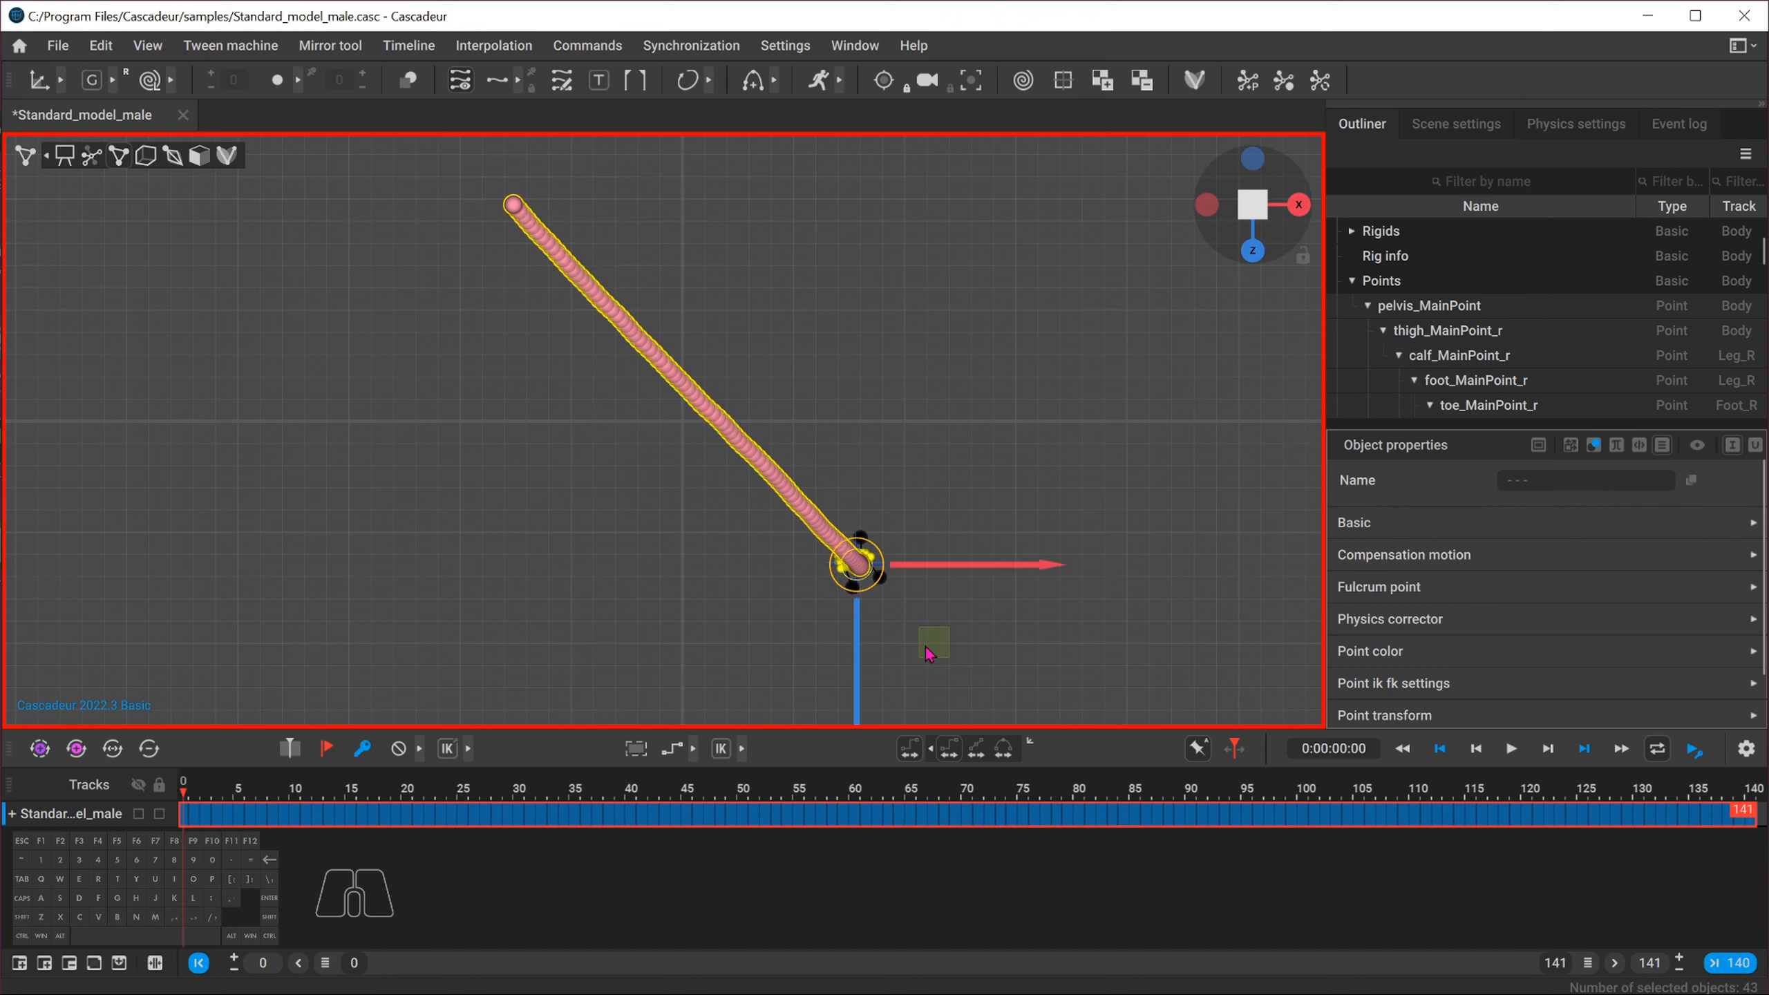
pyautogui.moveTo(930, 655)
pyautogui.mouseDown(button='middle')
pyautogui.moveTo(894, 589)
pyautogui.moveTo(717, 452)
pyautogui.moveTo(766, 510)
pyautogui.mouseUp(button='middle')
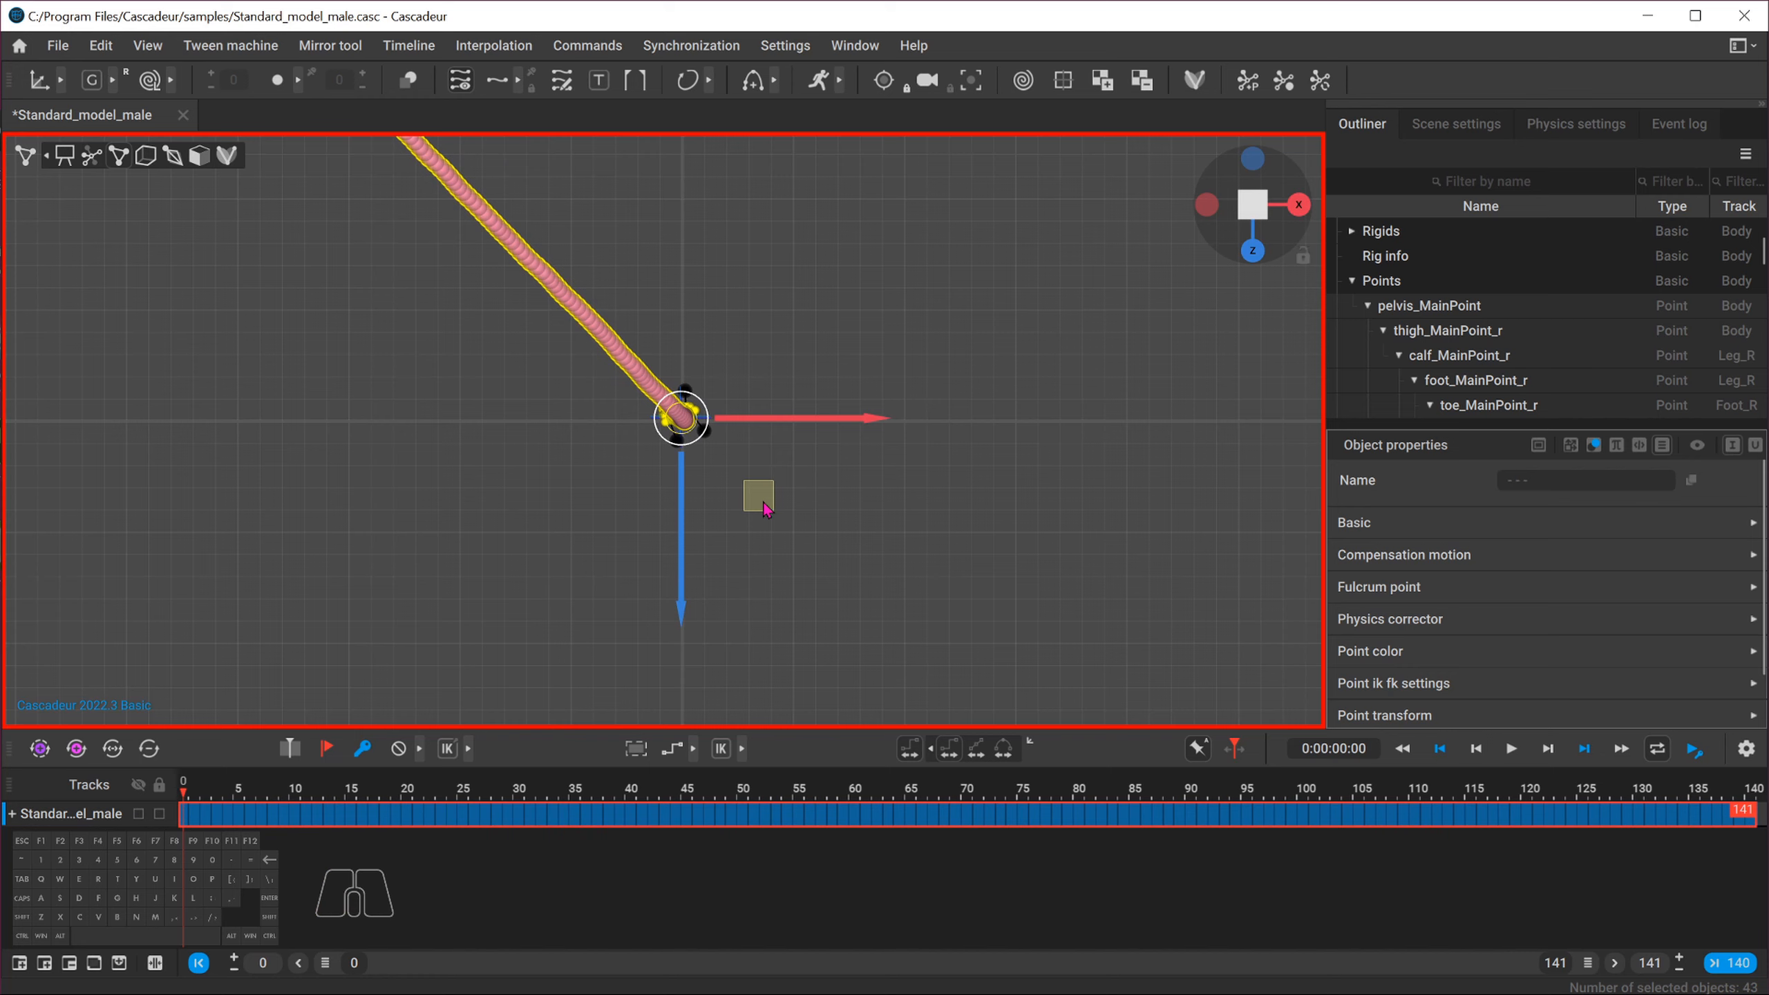
pyautogui.scroll(5, 675, 481)
pyautogui.keyDown('alt'); pyautogui.moveTo(994, 585); pyautogui.dragTo(983, 685, button='middle'); pyautogui.keyUp('alt')
pyautogui.scroll(3, 977, 645)
pyautogui.moveTo(885, 513); pyautogui.dragTo(891, 552)
pyautogui.scroll(-6, 691, 495)
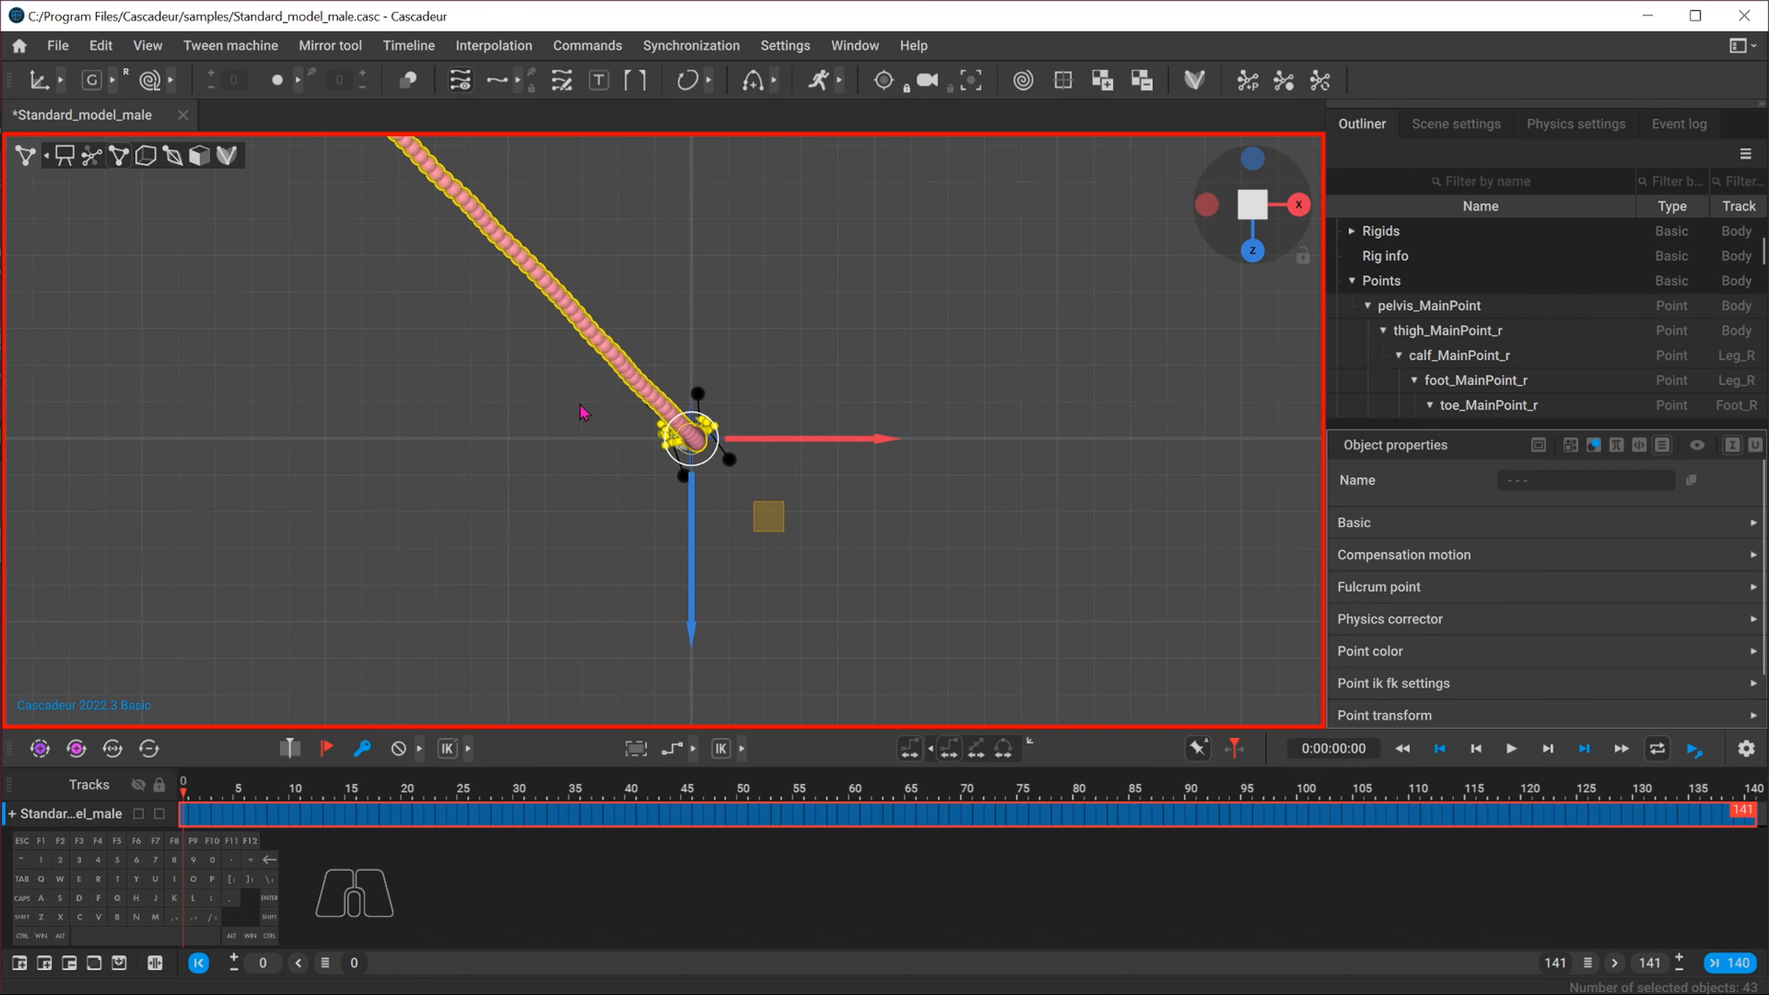
pyautogui.scroll(6, 768, 501)
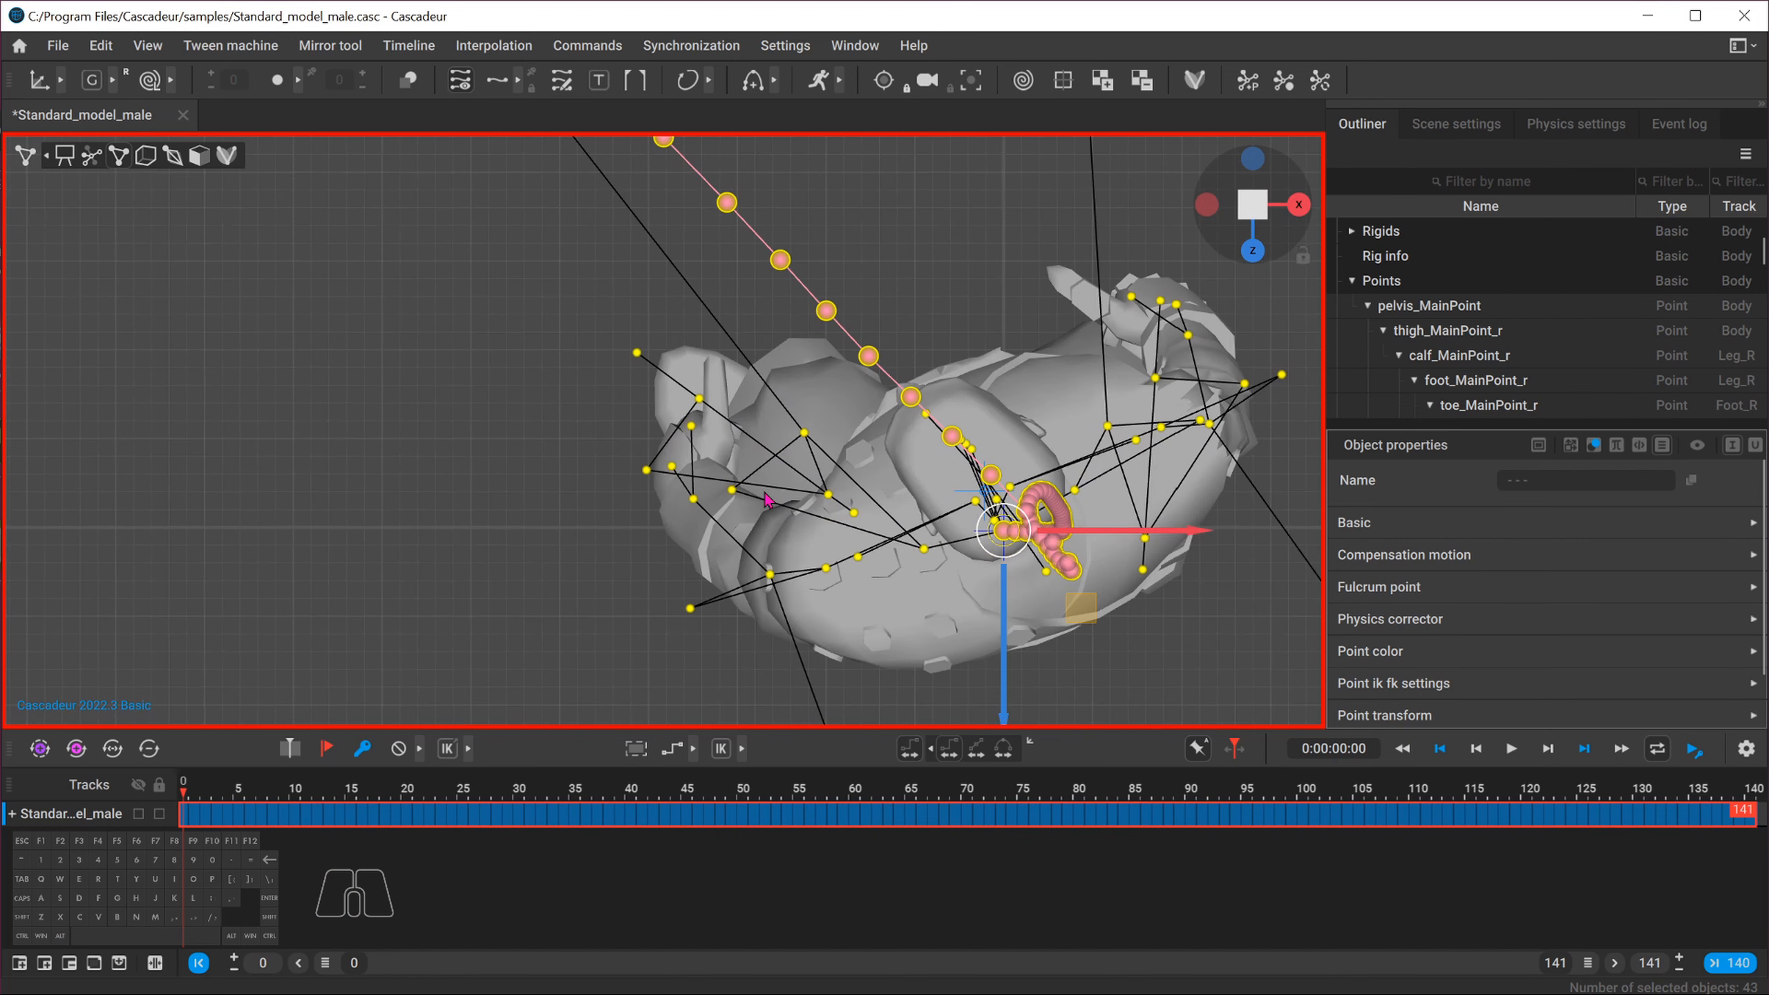
pyautogui.scroll(-2, 828, 524)
pyautogui.keyDown('alt'); pyautogui.moveTo(1098, 626); pyautogui.dragTo(844, 483, button='middle'); pyautogui.keyUp('alt')
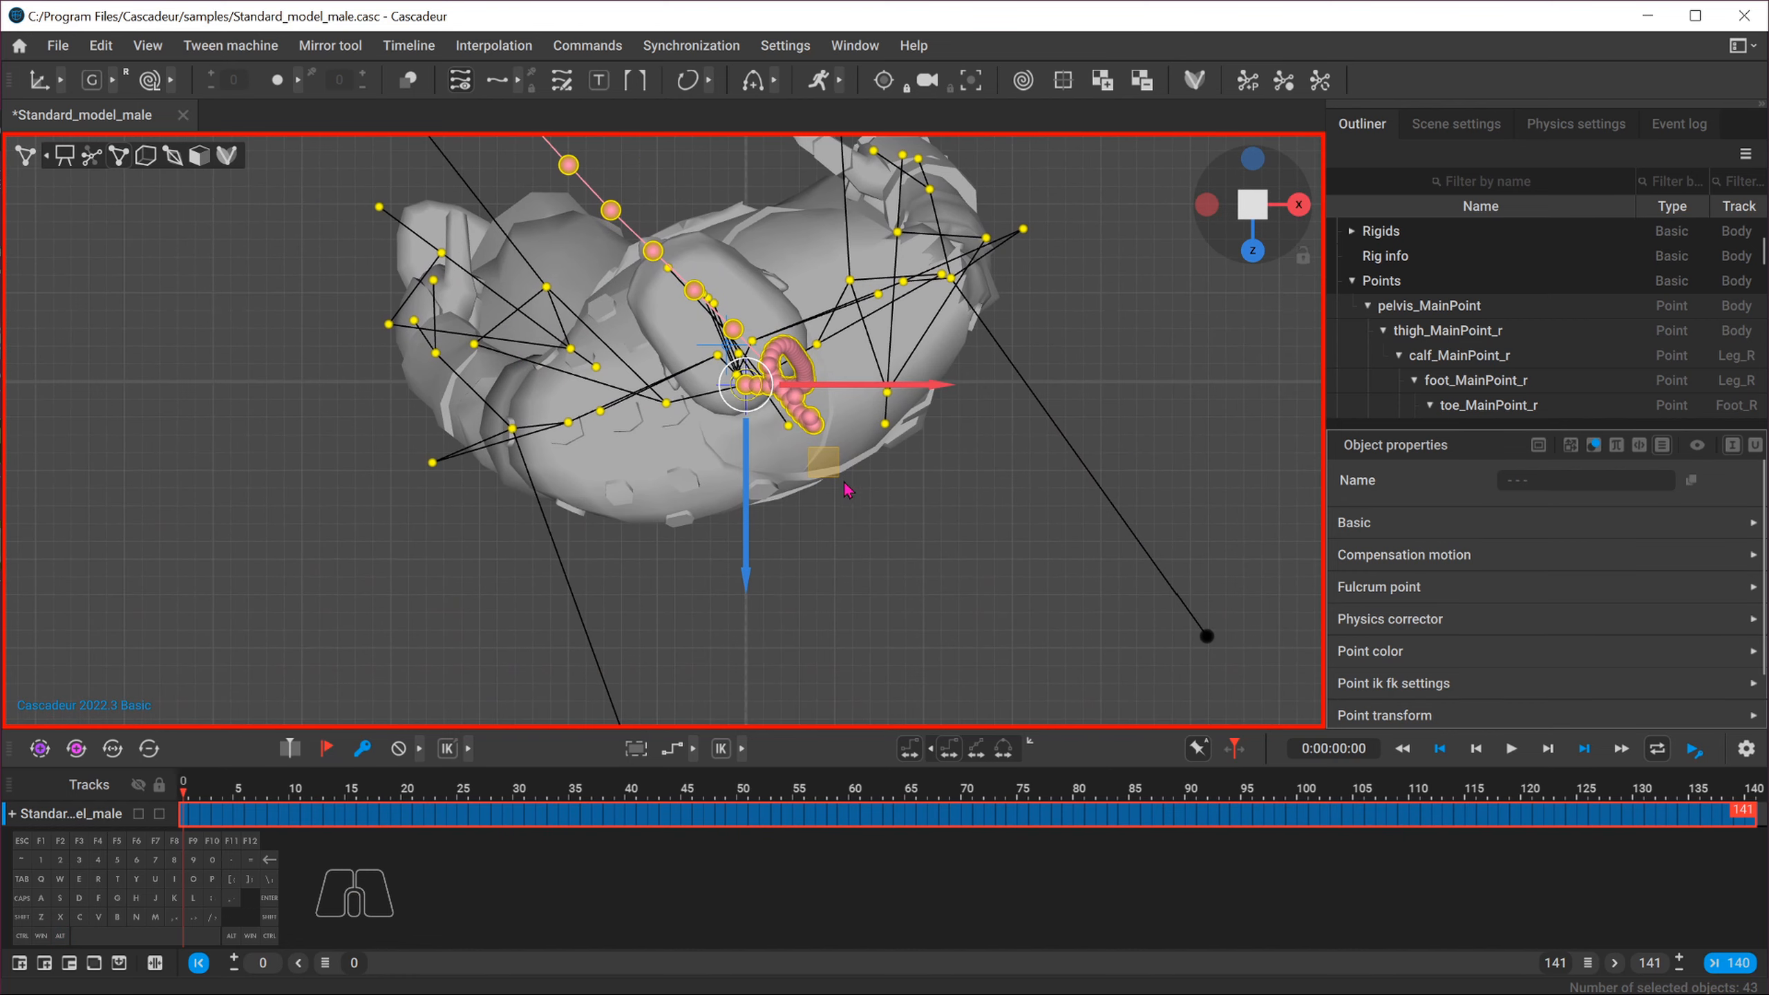
pyautogui.moveTo(745, 547); pyautogui.dragTo(743, 537)
pyautogui.scroll(-8, 789, 513)
pyautogui.keyDown('alt'); pyautogui.moveTo(502, 444); pyautogui.dragTo(585, 510, button='middle'); pyautogui.keyUp('alt')
pyautogui.scroll(-5, 565, 502)
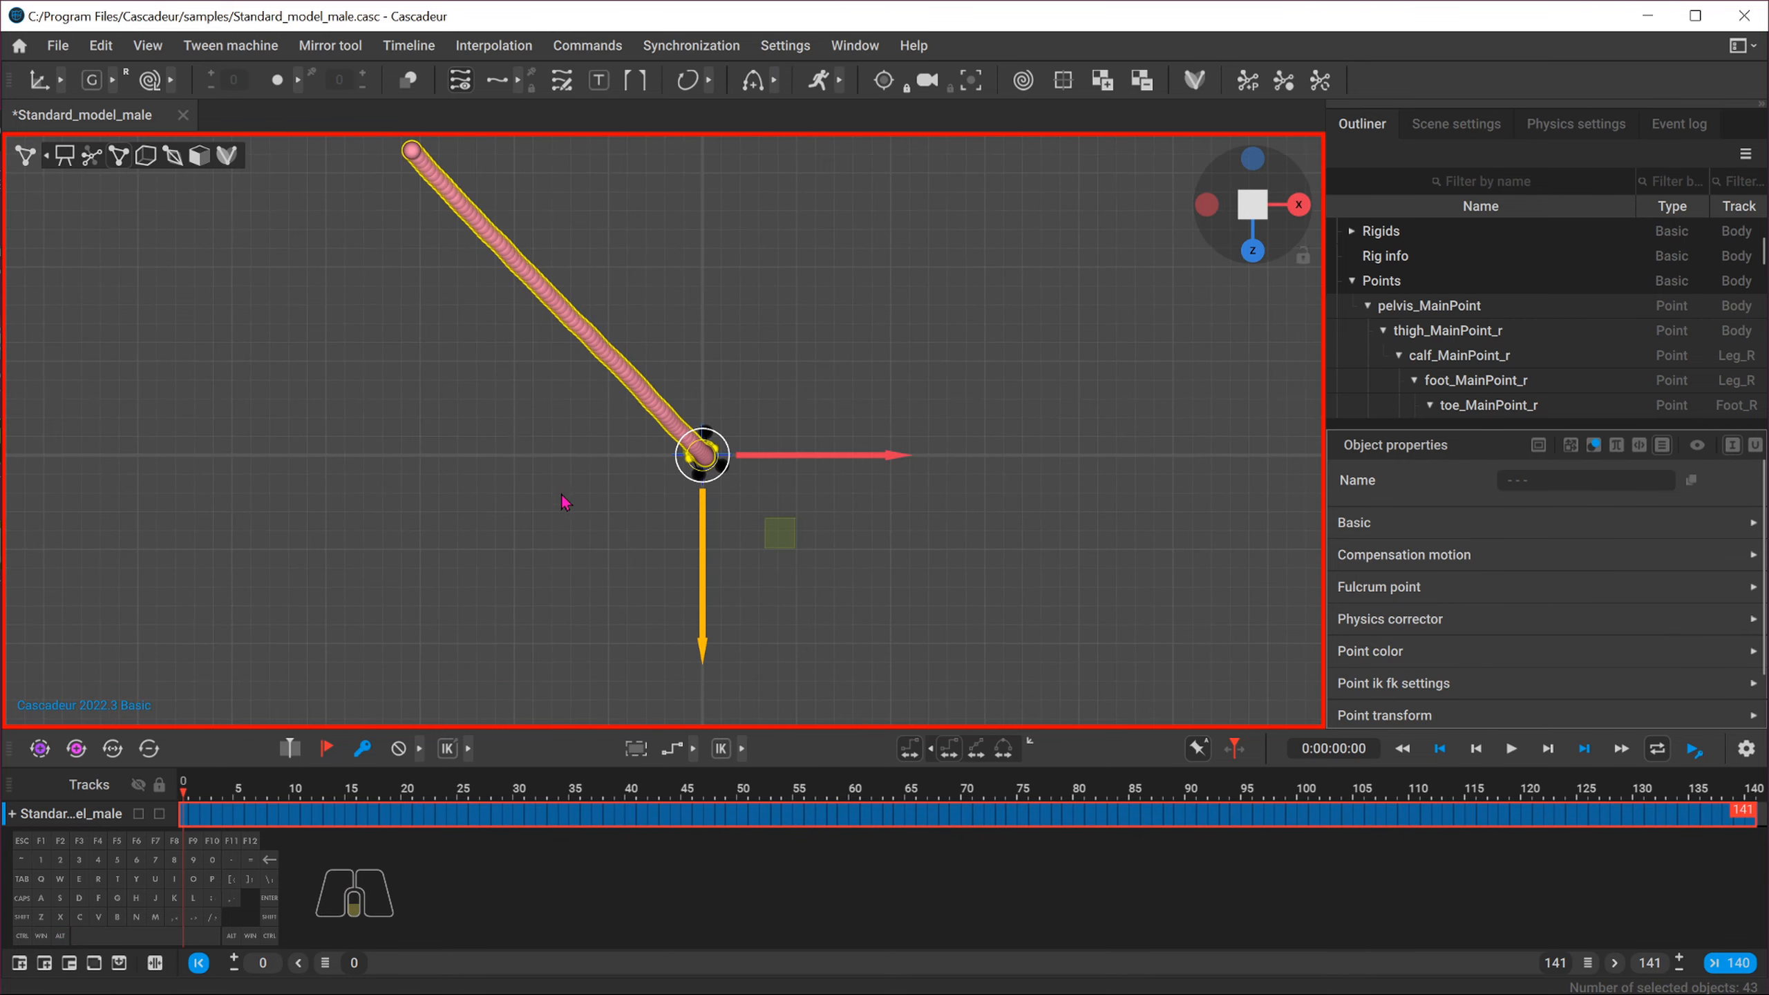
pyautogui.keyDown('alt'); pyautogui.moveTo(531, 456); pyautogui.dragTo(581, 424, button='middle'); pyautogui.keyUp('alt')
pyautogui.scroll(-4, 617, 425)
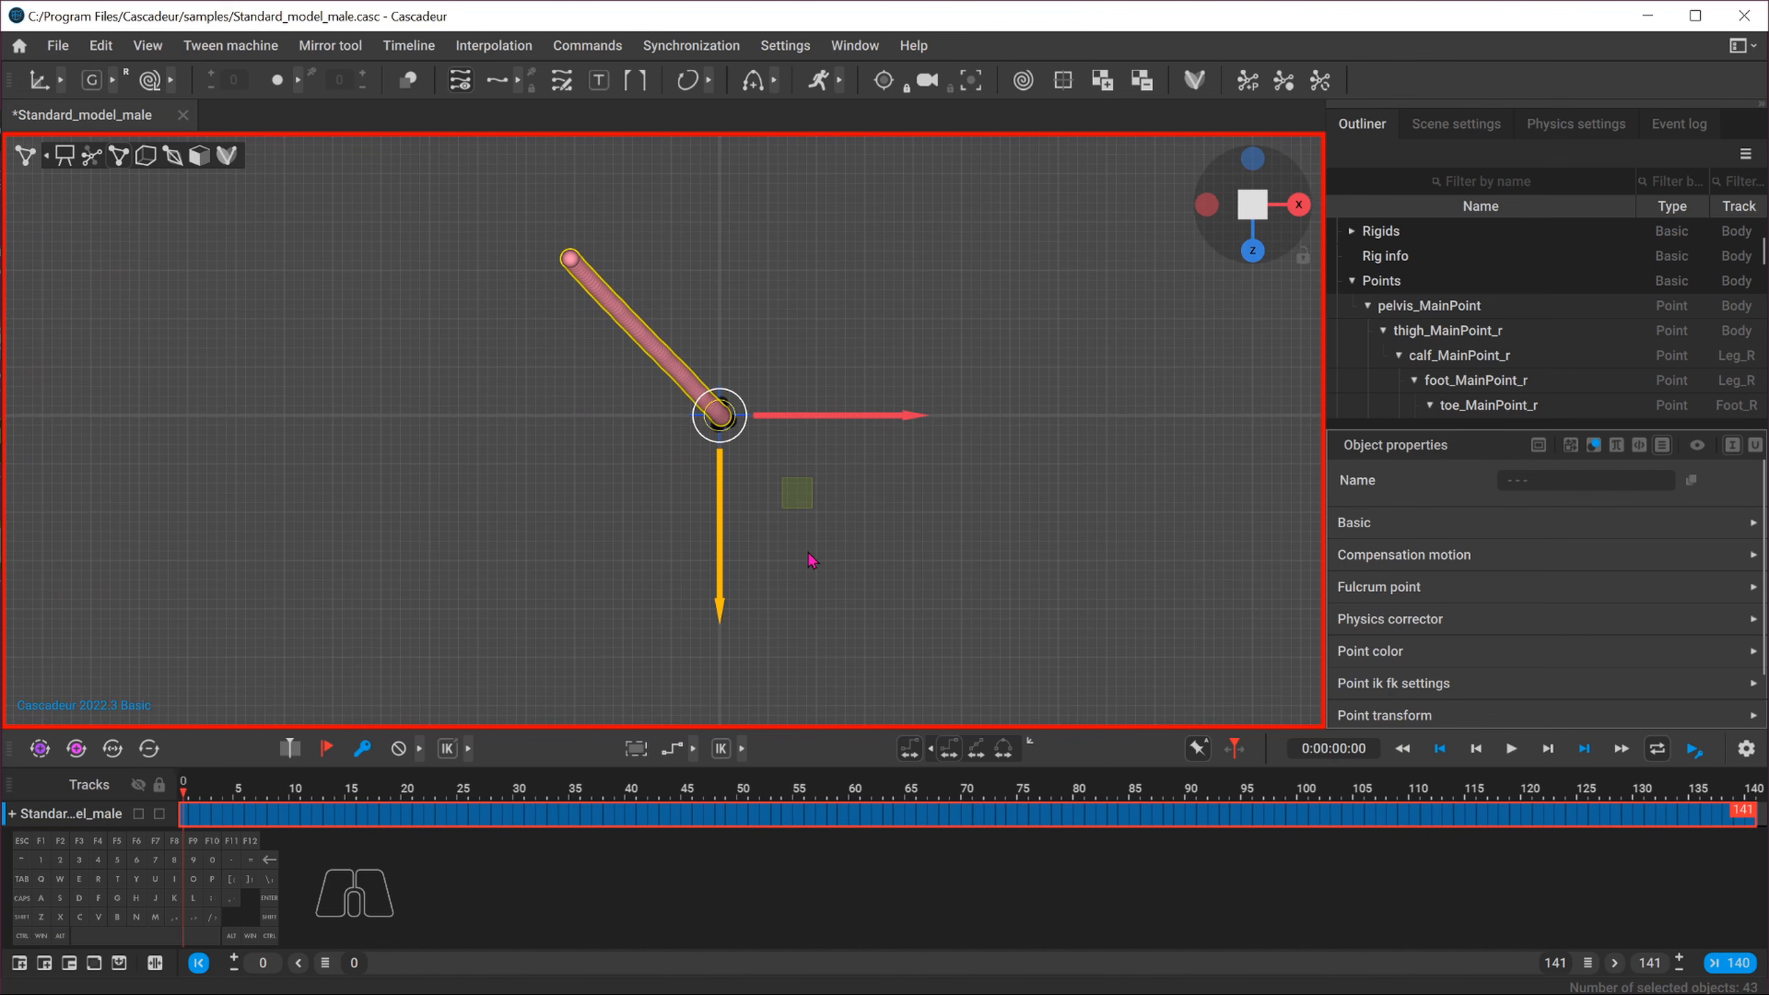
pyautogui.press('e')
pyautogui.moveTo(870, 428); pyautogui.dragTo(585, 282)
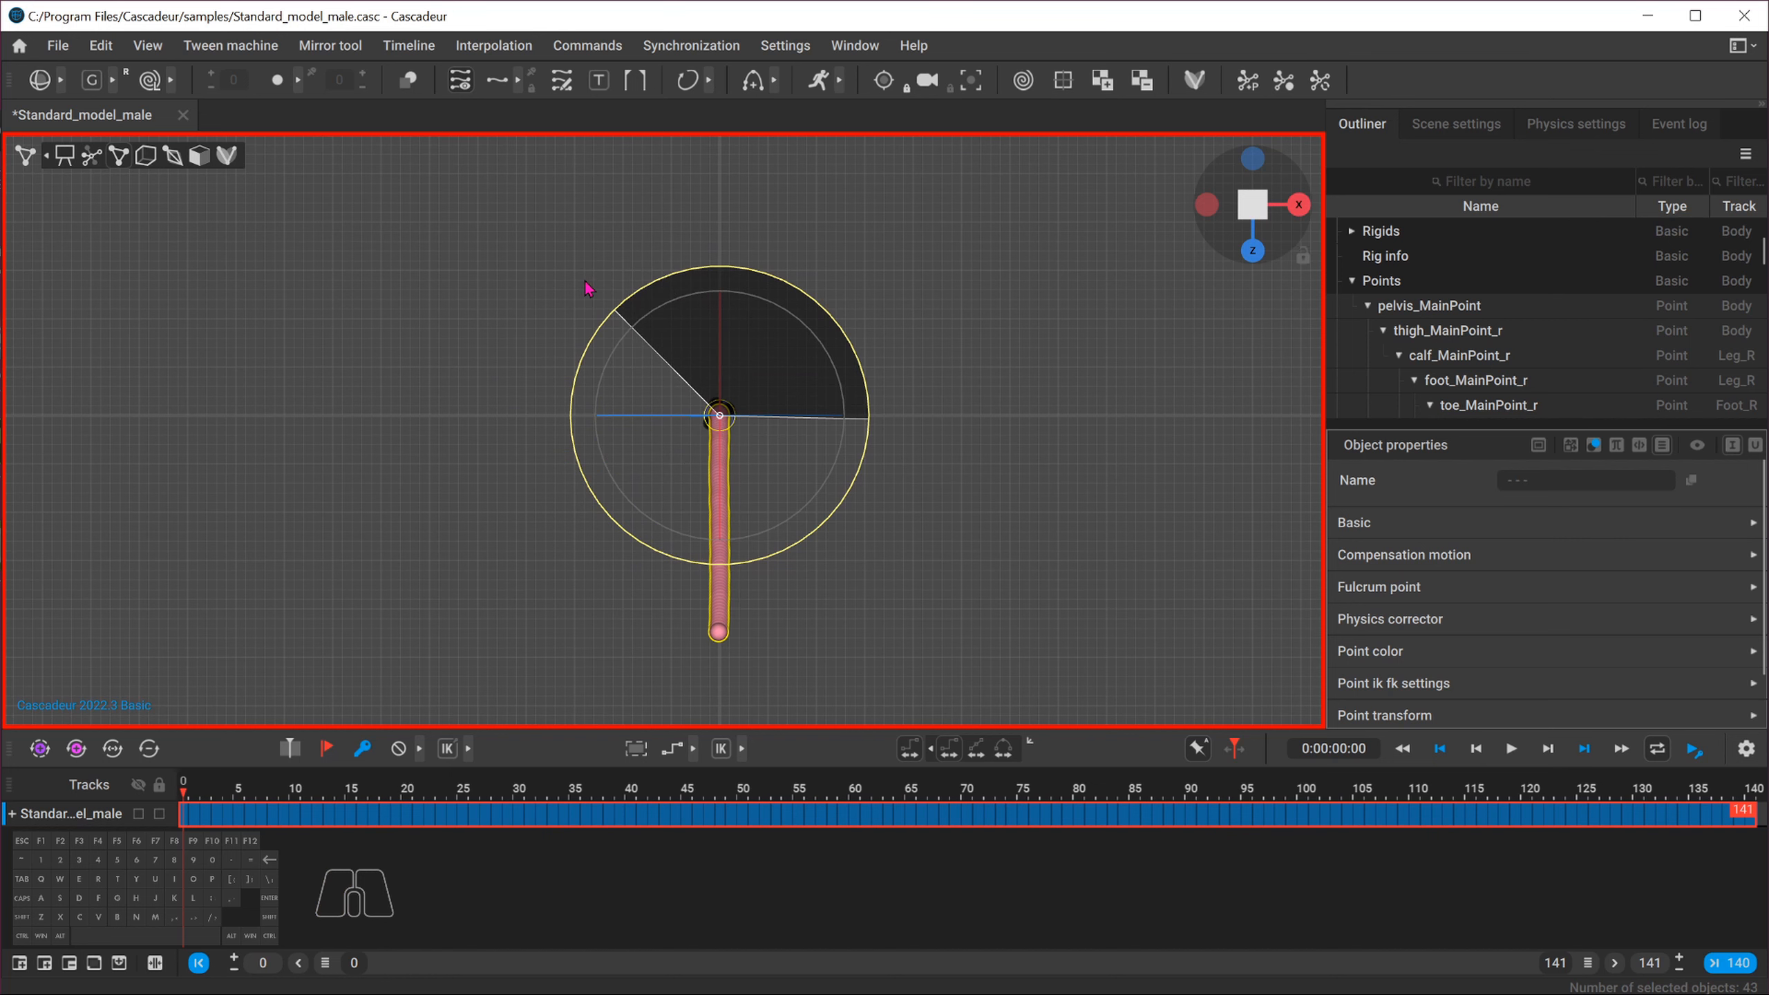
# Inspect the rotated trajectory from the top view
pyautogui.scroll(2, 583, 683)
pyautogui.keyDown('alt'); pyautogui.moveTo(614, 667); pyautogui.dragTo(529, 474, button='middle'); pyautogui.keyUp('alt')
pyautogui.scroll(1, 529, 474)
pyautogui.scroll(1, 529, 479)
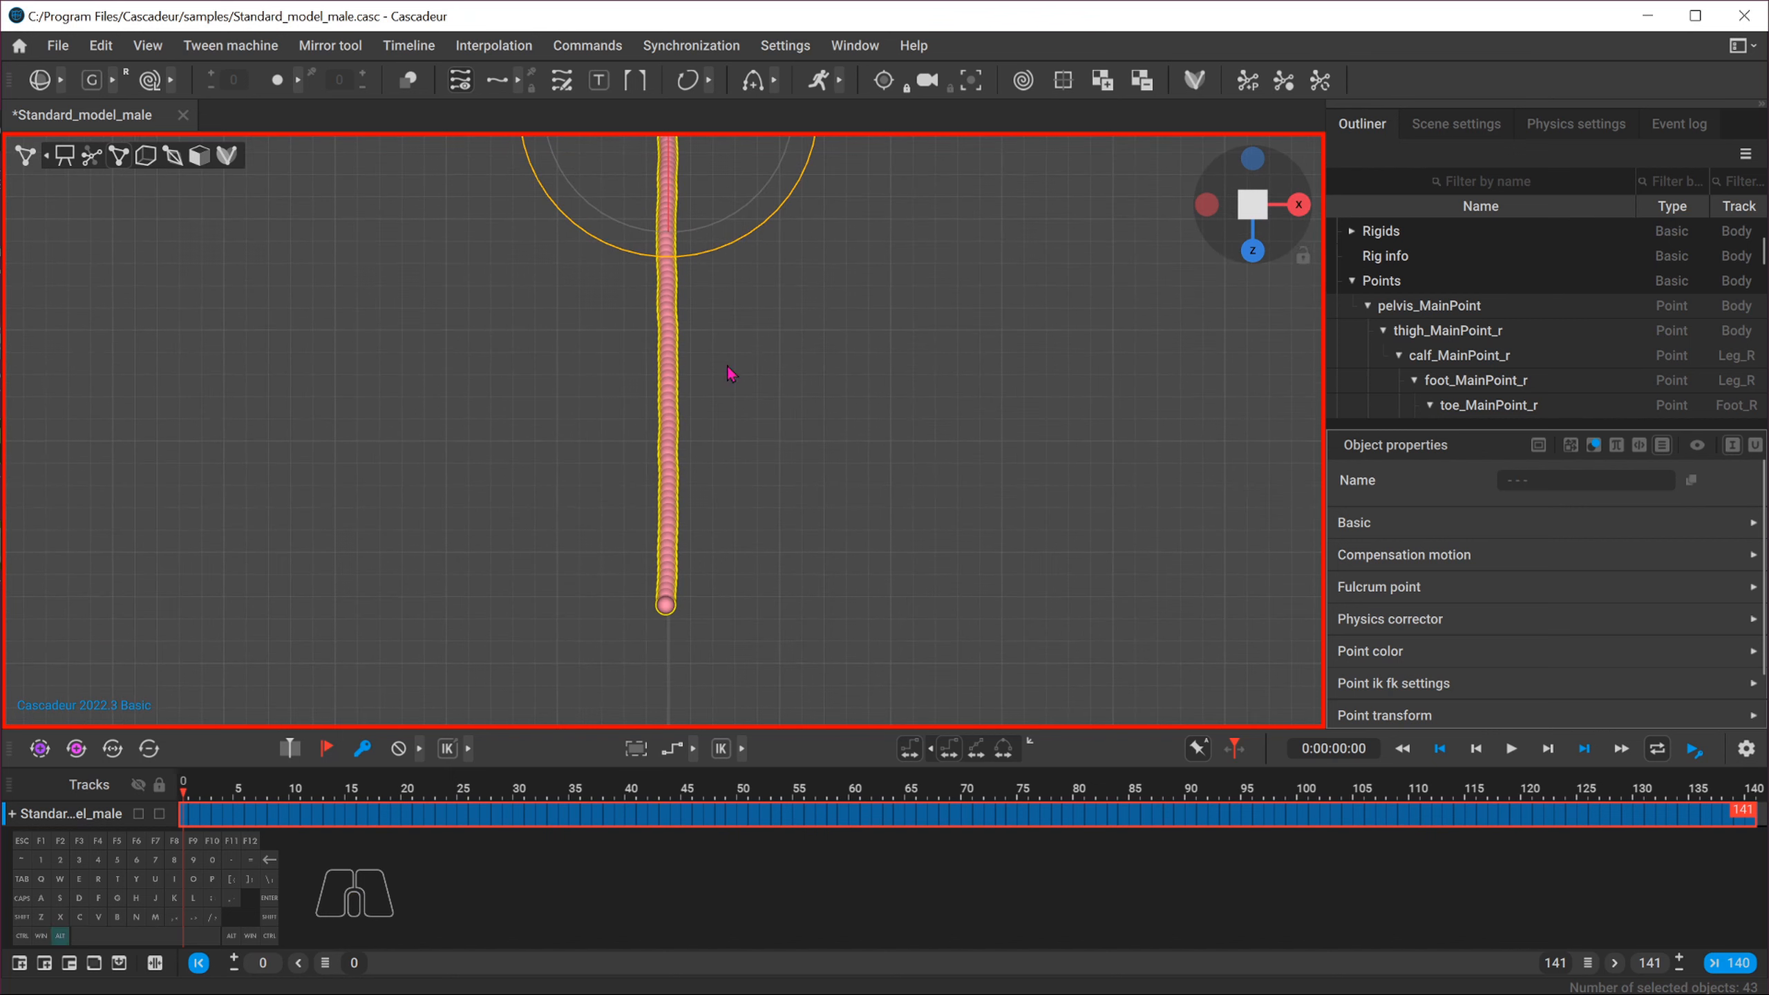
pyautogui.moveTo(751, 230); pyautogui.dragTo(748, 236)
pyautogui.keyDown('alt'); pyautogui.moveTo(811, 392); pyautogui.dragTo(816, 567, button='middle'); pyautogui.keyUp('alt')
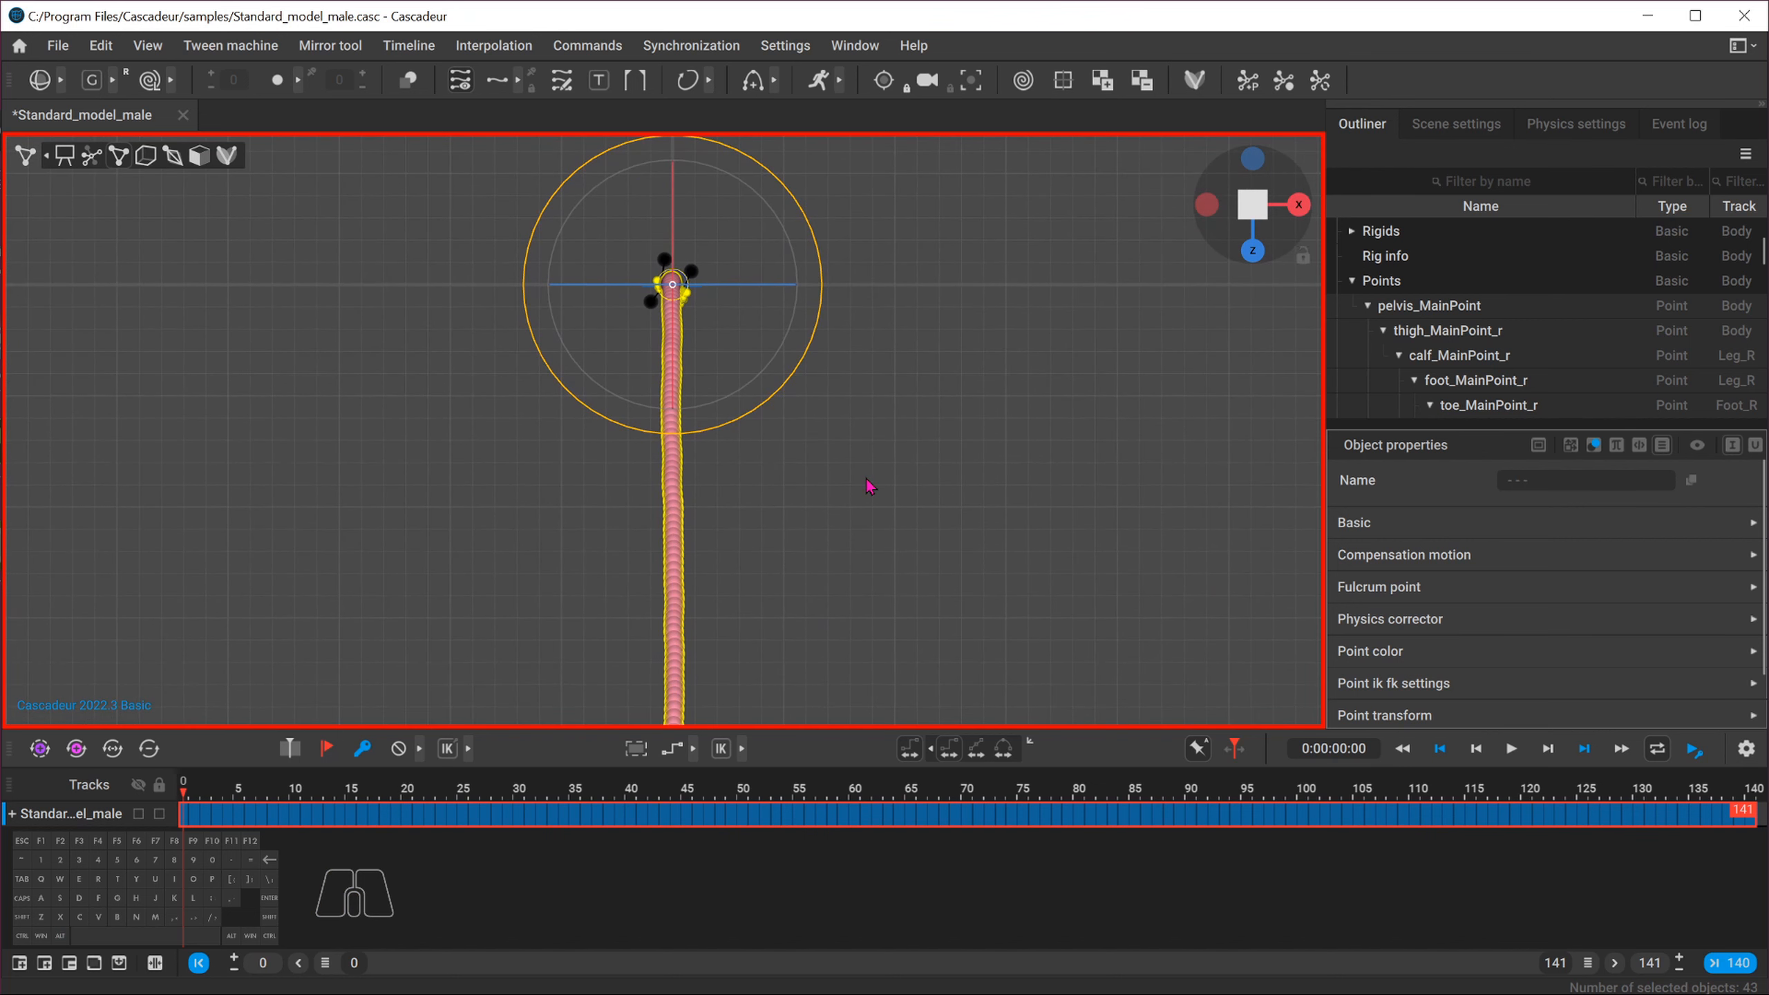
# Switch to the front view and play the animation to review the run
pyautogui.click(1254, 253)
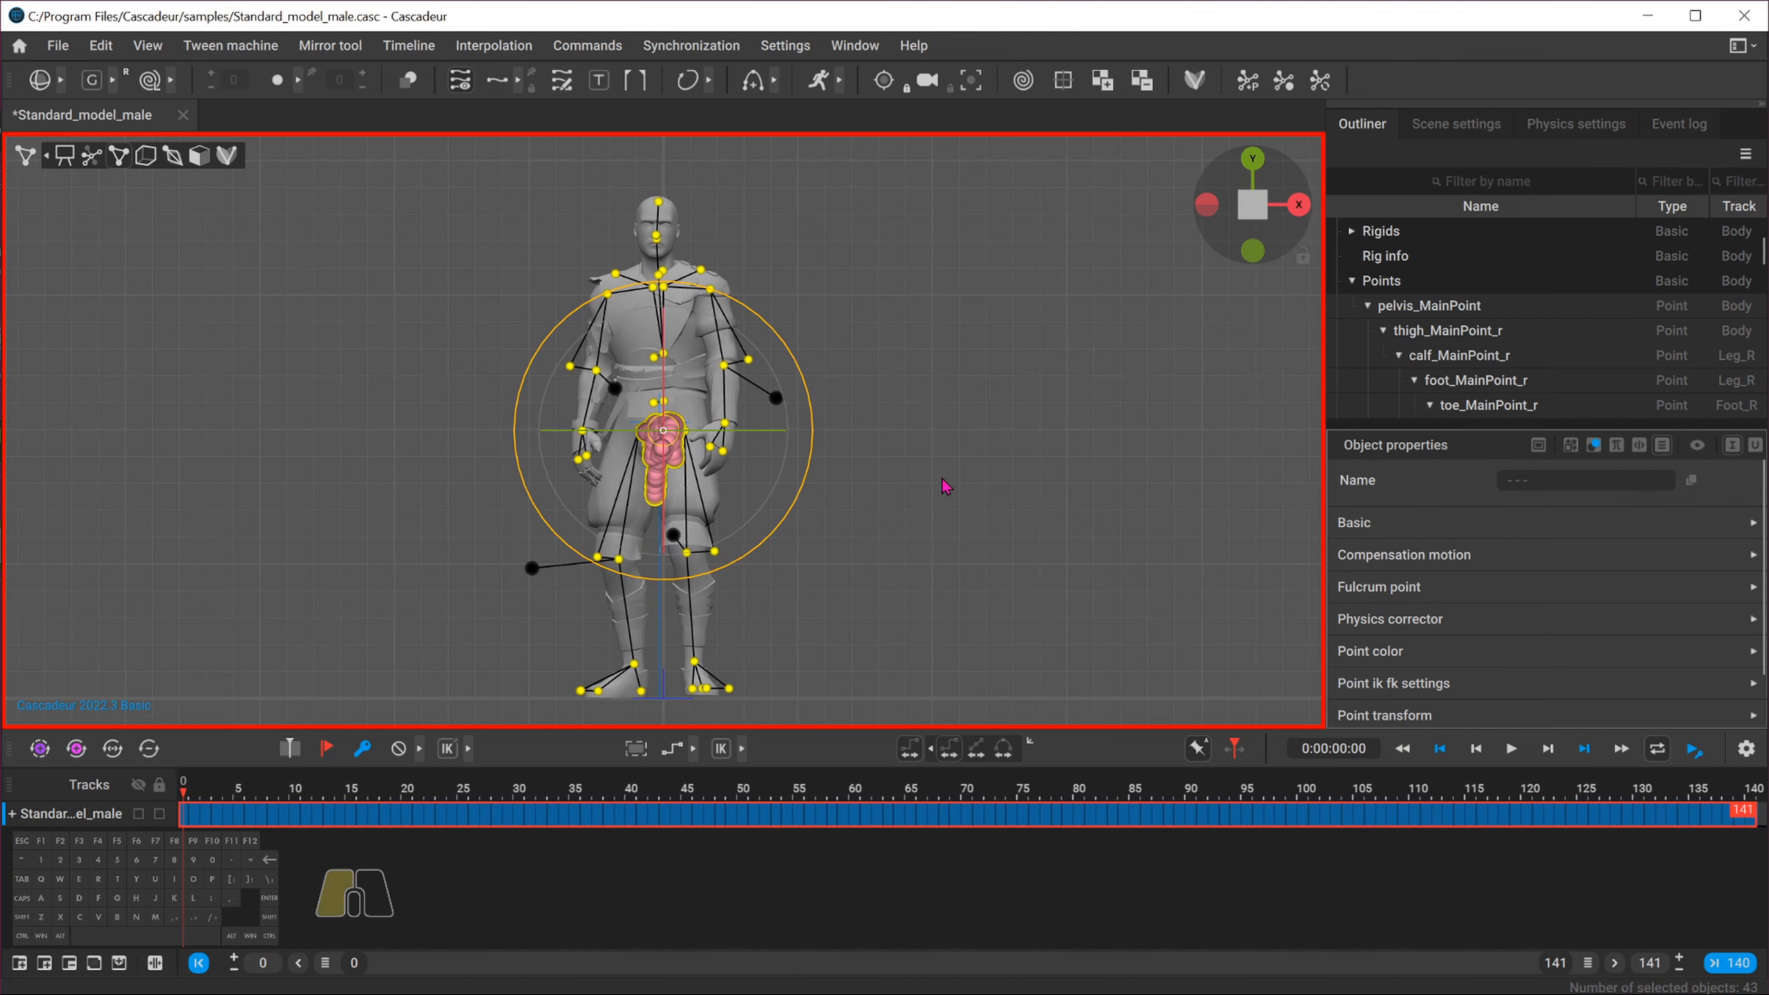
pyautogui.click(945, 488)
pyautogui.click(1510, 751)
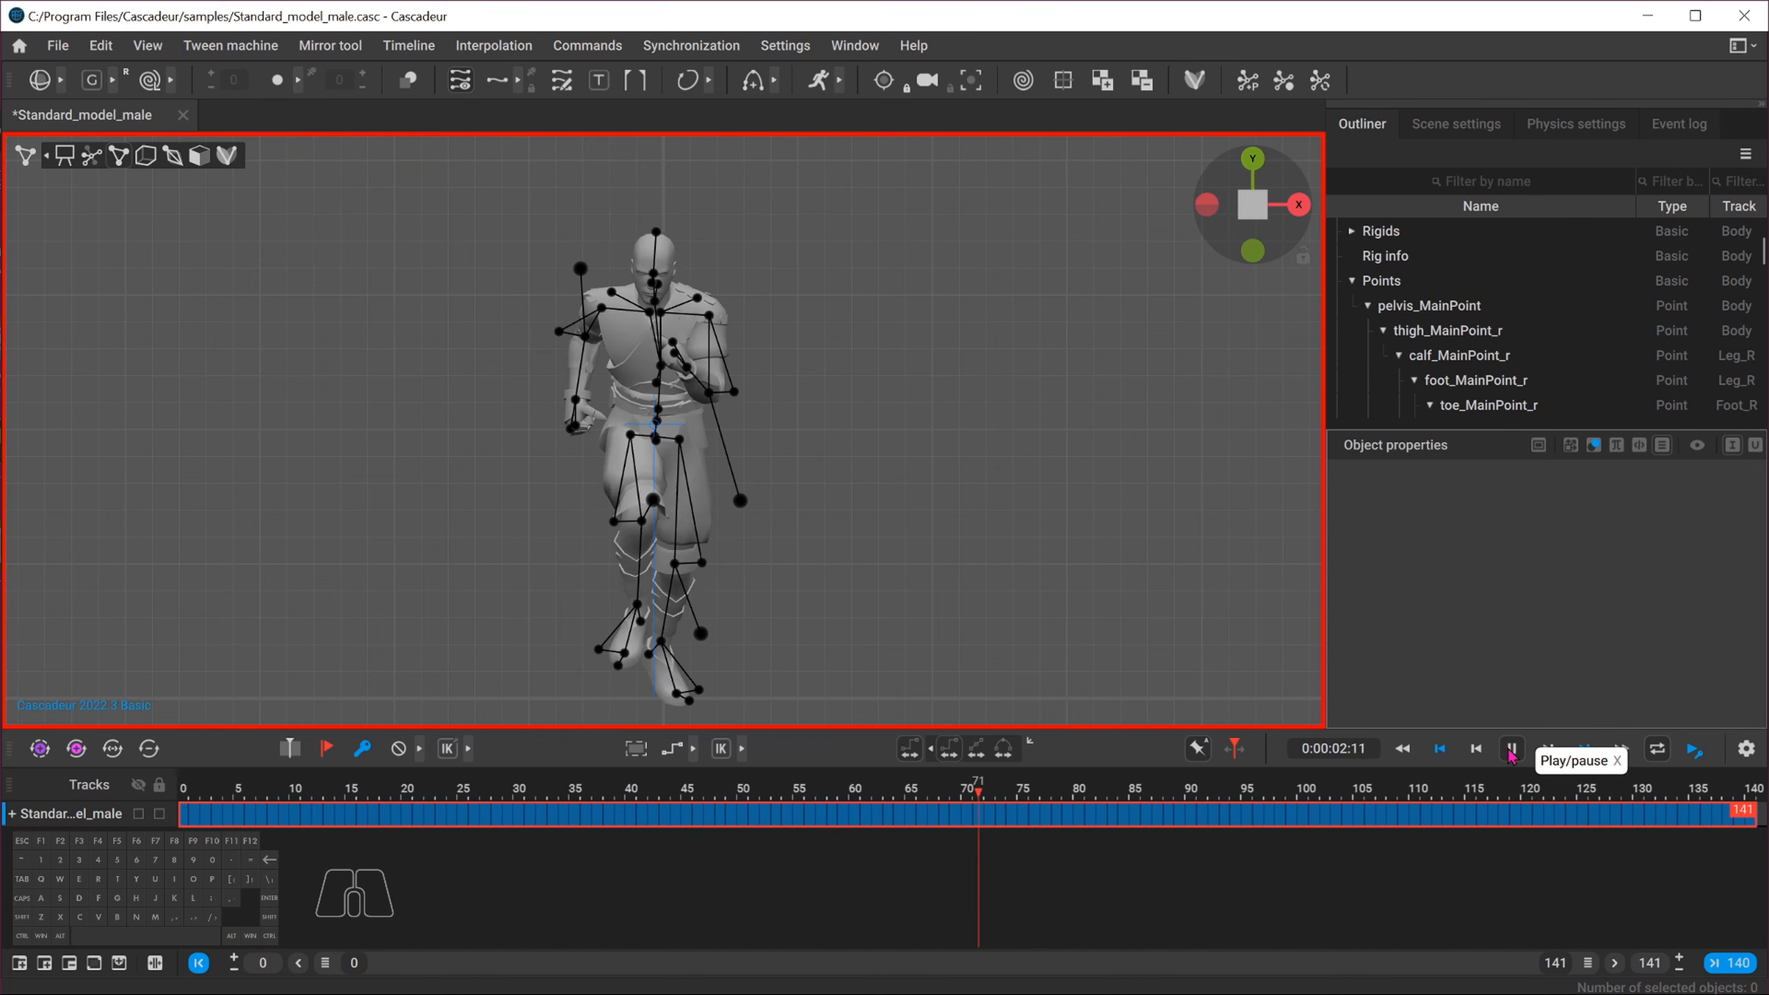
pyautogui.click(1510, 751)
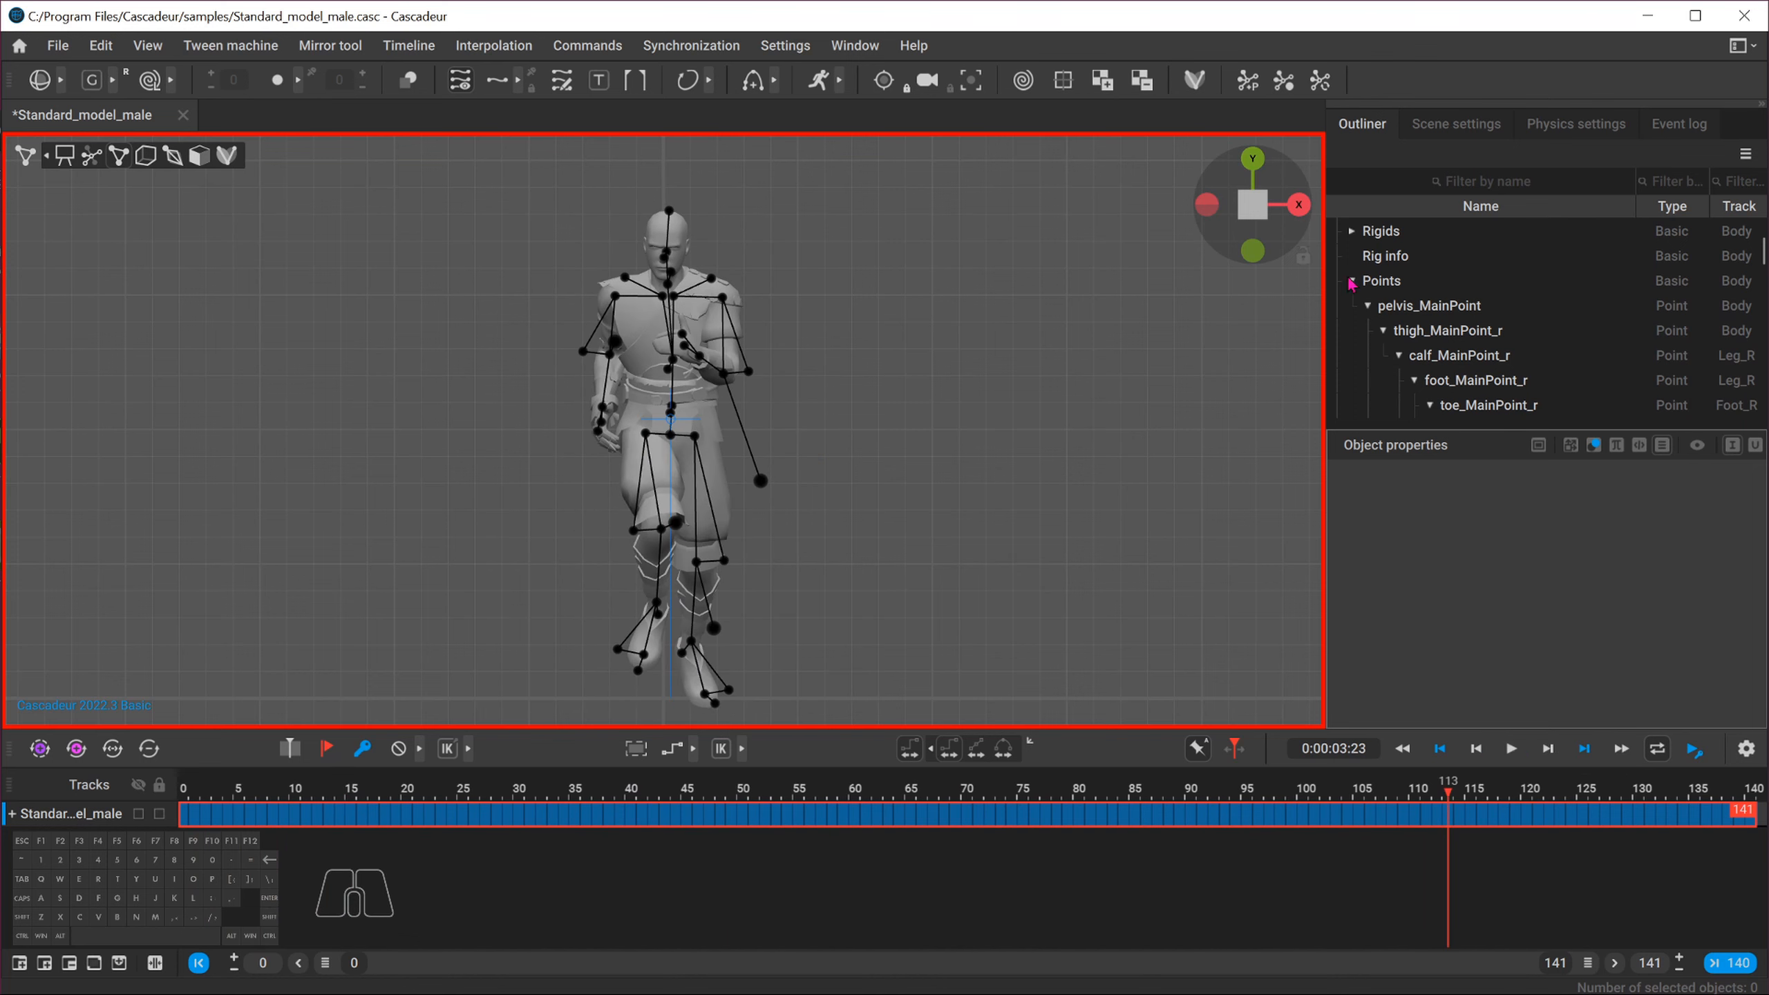
# Switch to the side view and scrub through the animation to inspect the run from the start
pyautogui.click(1299, 205)
pyautogui.scroll(-3, 690, 509)
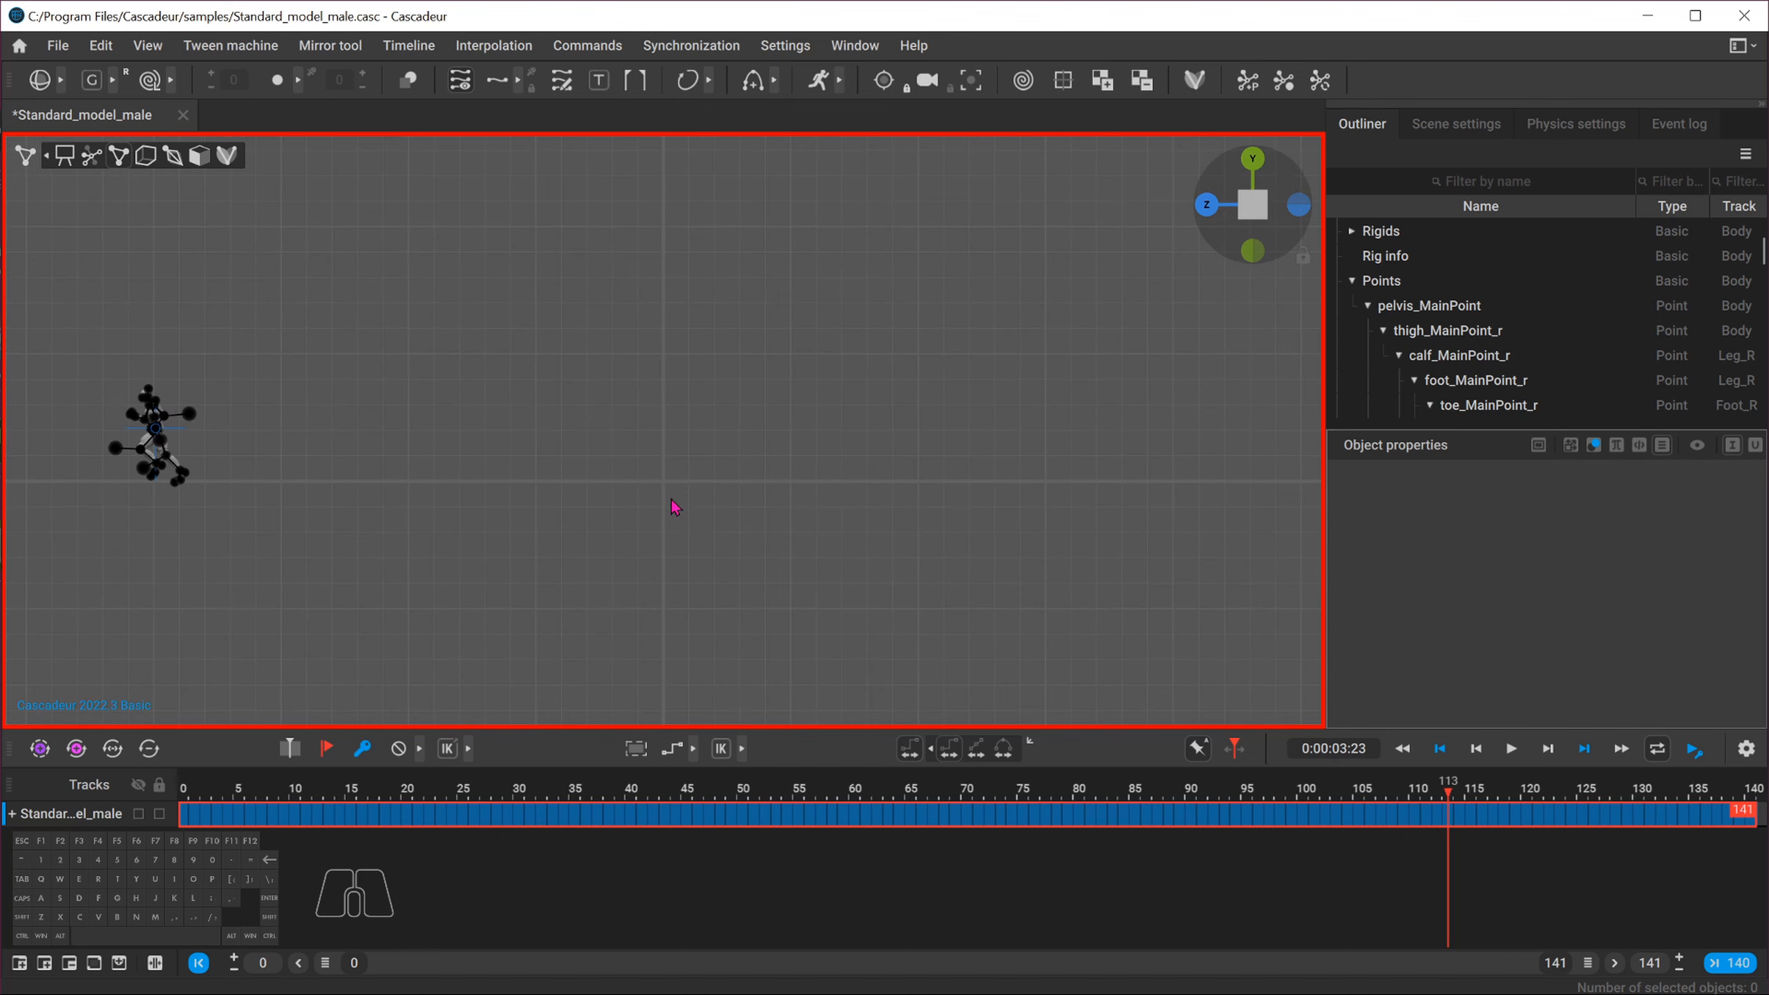
pyautogui.click(194, 790)
pyautogui.moveTo(192, 784); pyautogui.dragTo(183, 785)
pyautogui.keyDown('alt'); pyautogui.moveTo(366, 567); pyautogui.dragTo(547, 594, button='middle'); pyautogui.keyUp('alt')
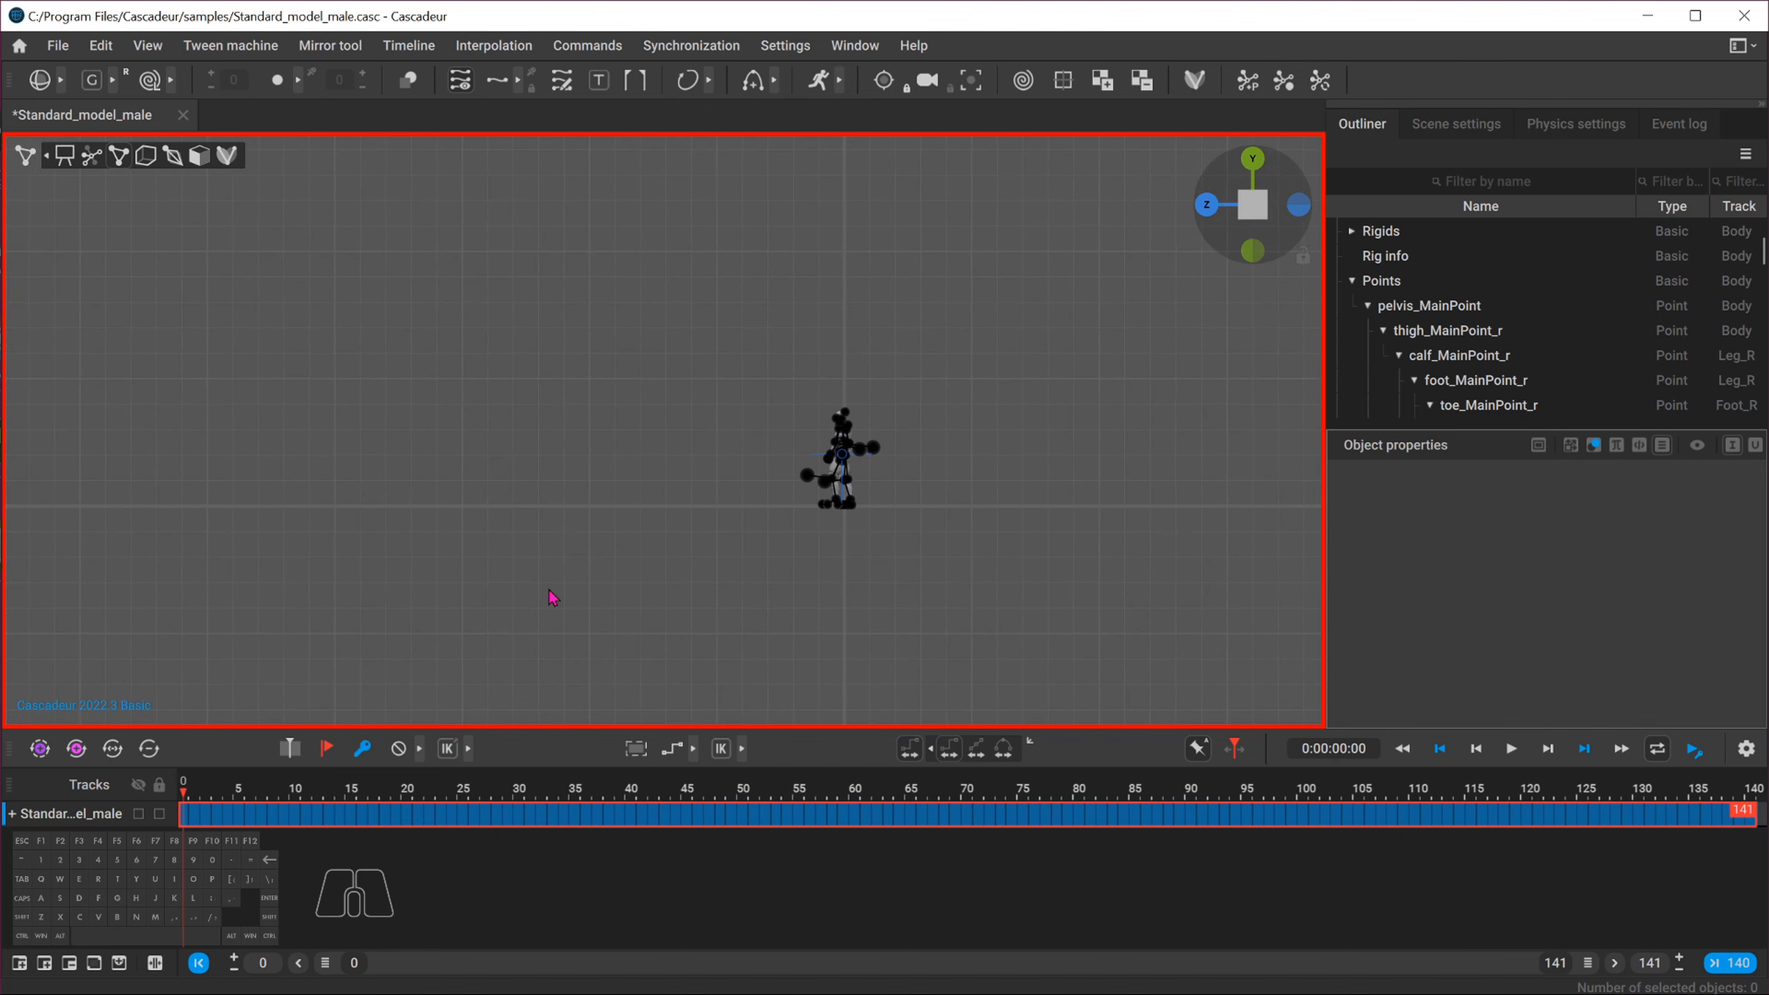
pyautogui.scroll(4, 546, 577)
pyautogui.moveTo(207, 815); pyautogui.dragTo(1408, 825)
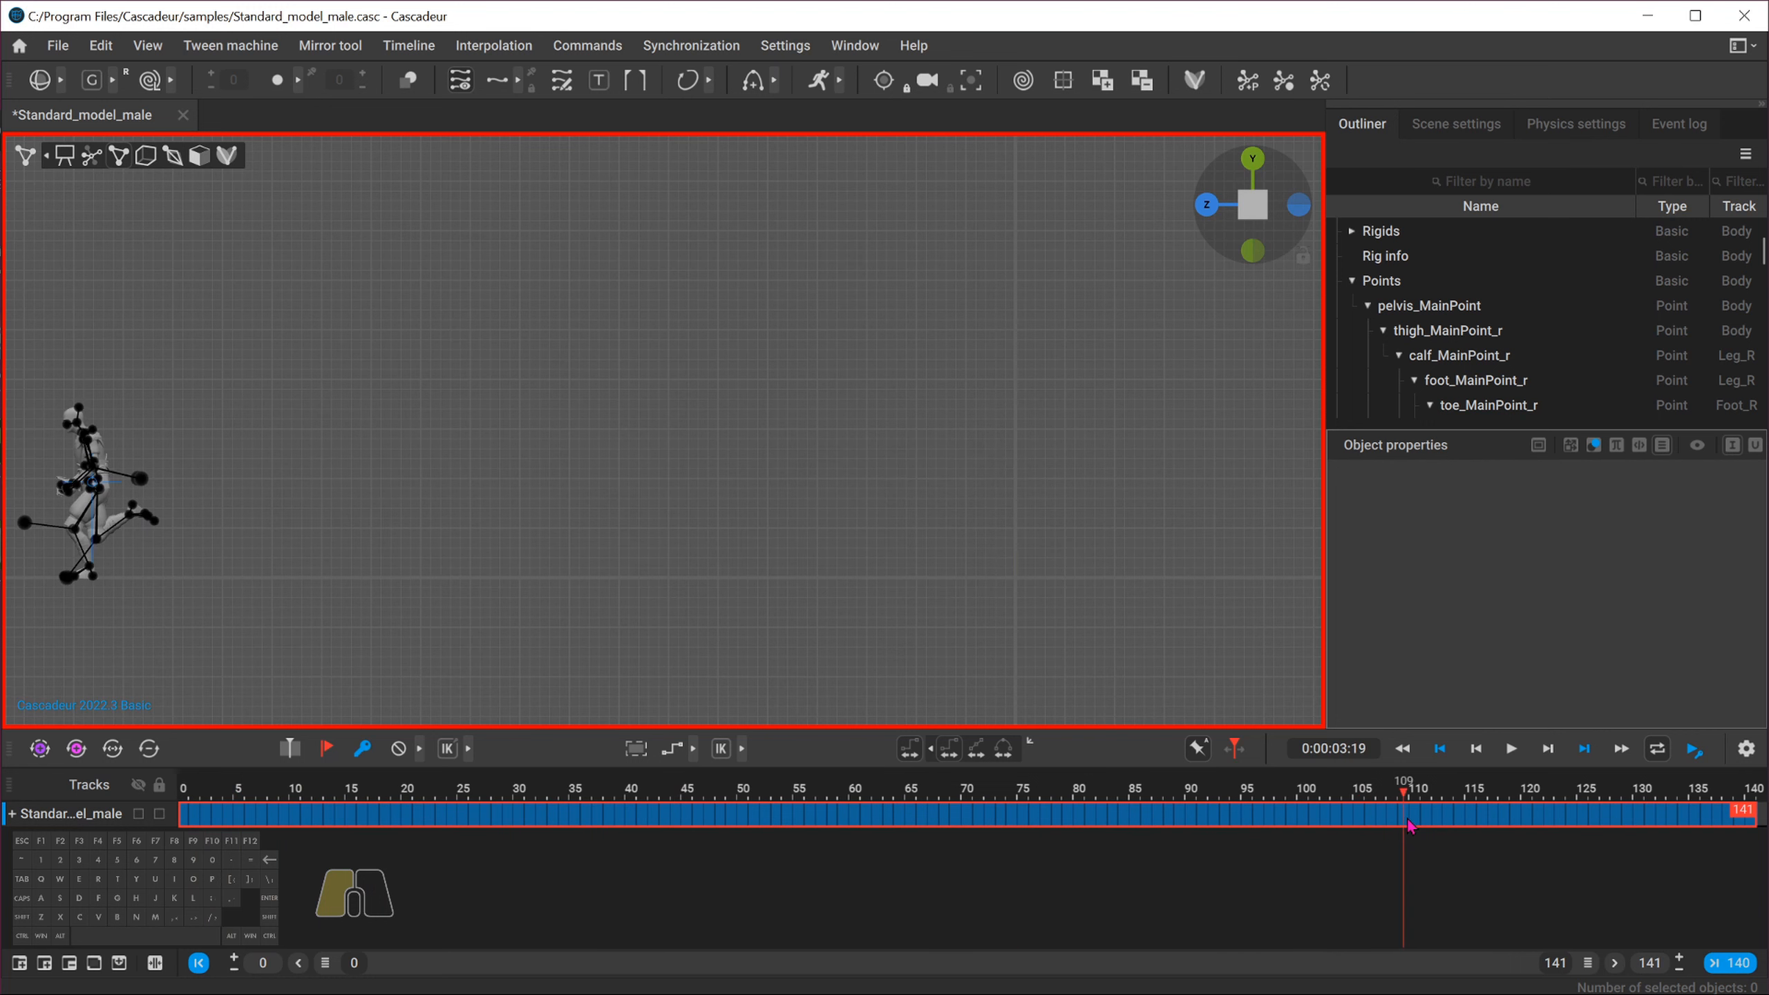
pyautogui.keyDown('alt'); pyautogui.moveTo(484, 490); pyautogui.dragTo(733, 530, button='middle'); pyautogui.keyUp('alt')
pyautogui.moveTo(1404, 793); pyautogui.dragTo(407, 761)
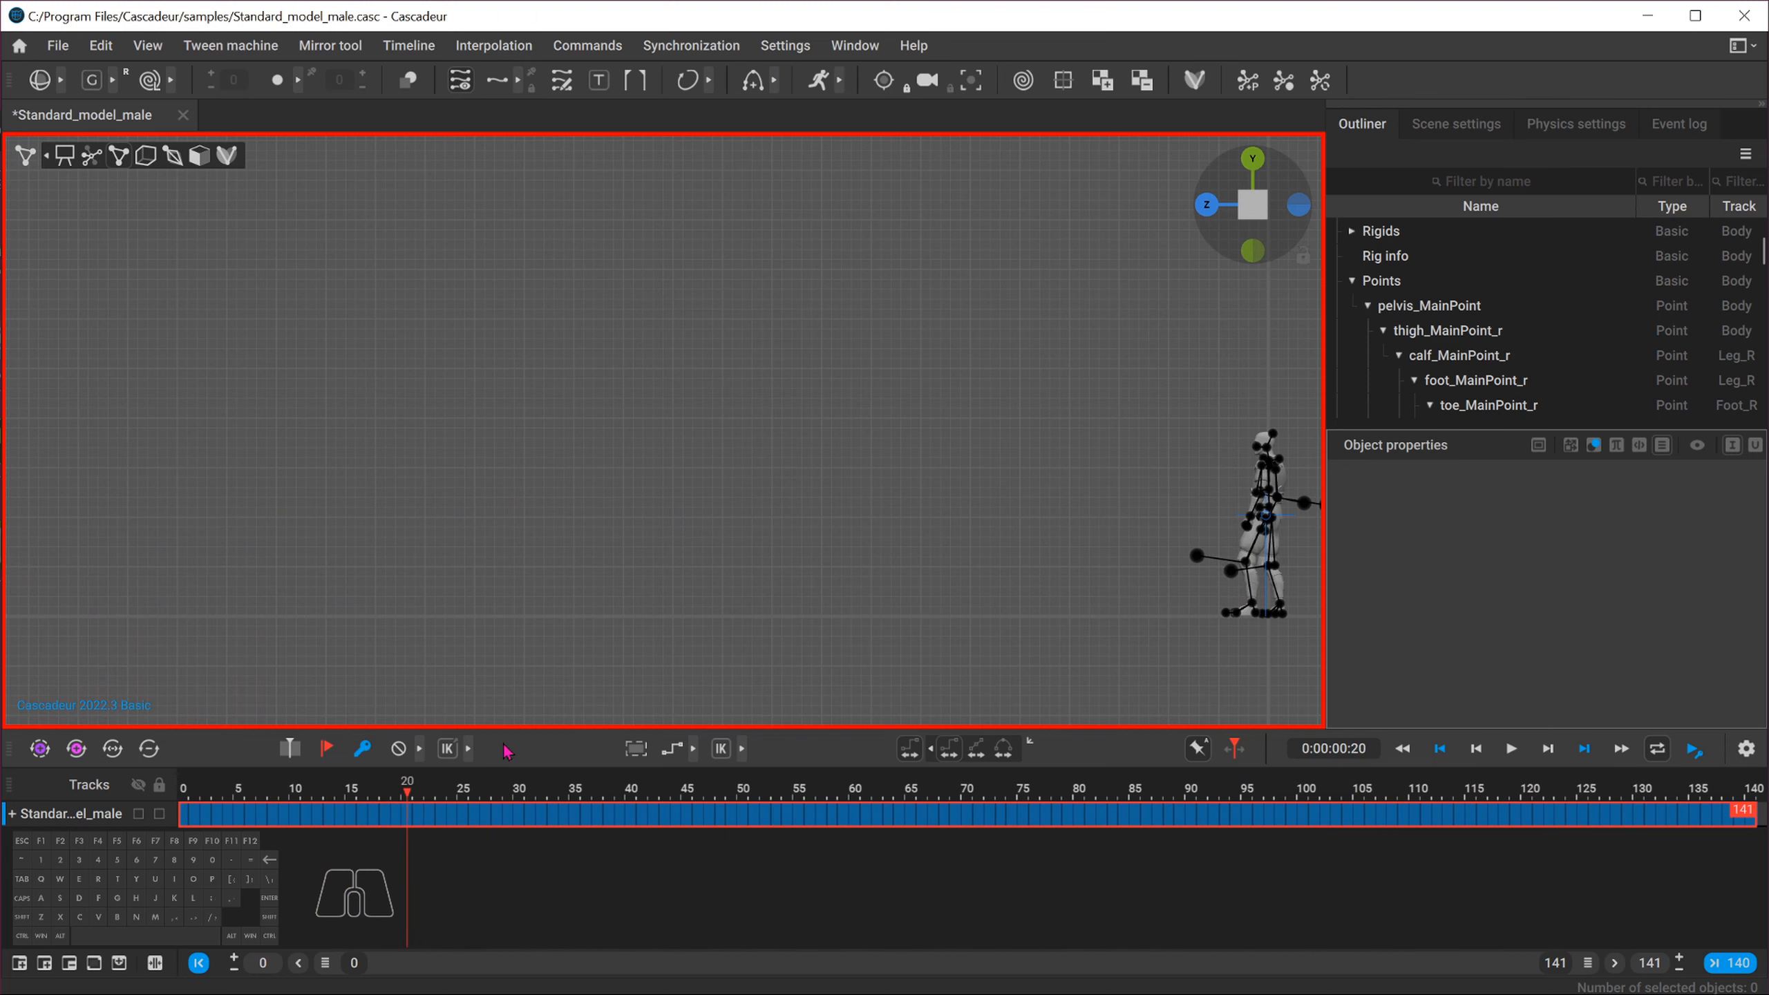
pyautogui.keyDown('alt'); pyautogui.moveTo(1185, 619); pyautogui.dragTo(485, 527, button='middle'); pyautogui.keyUp('alt')
pyautogui.scroll(5, 480, 527)
pyautogui.keyDown('alt'); pyautogui.moveTo(313, 485); pyautogui.dragTo(750, 533, button='middle'); pyautogui.keyUp('alt')
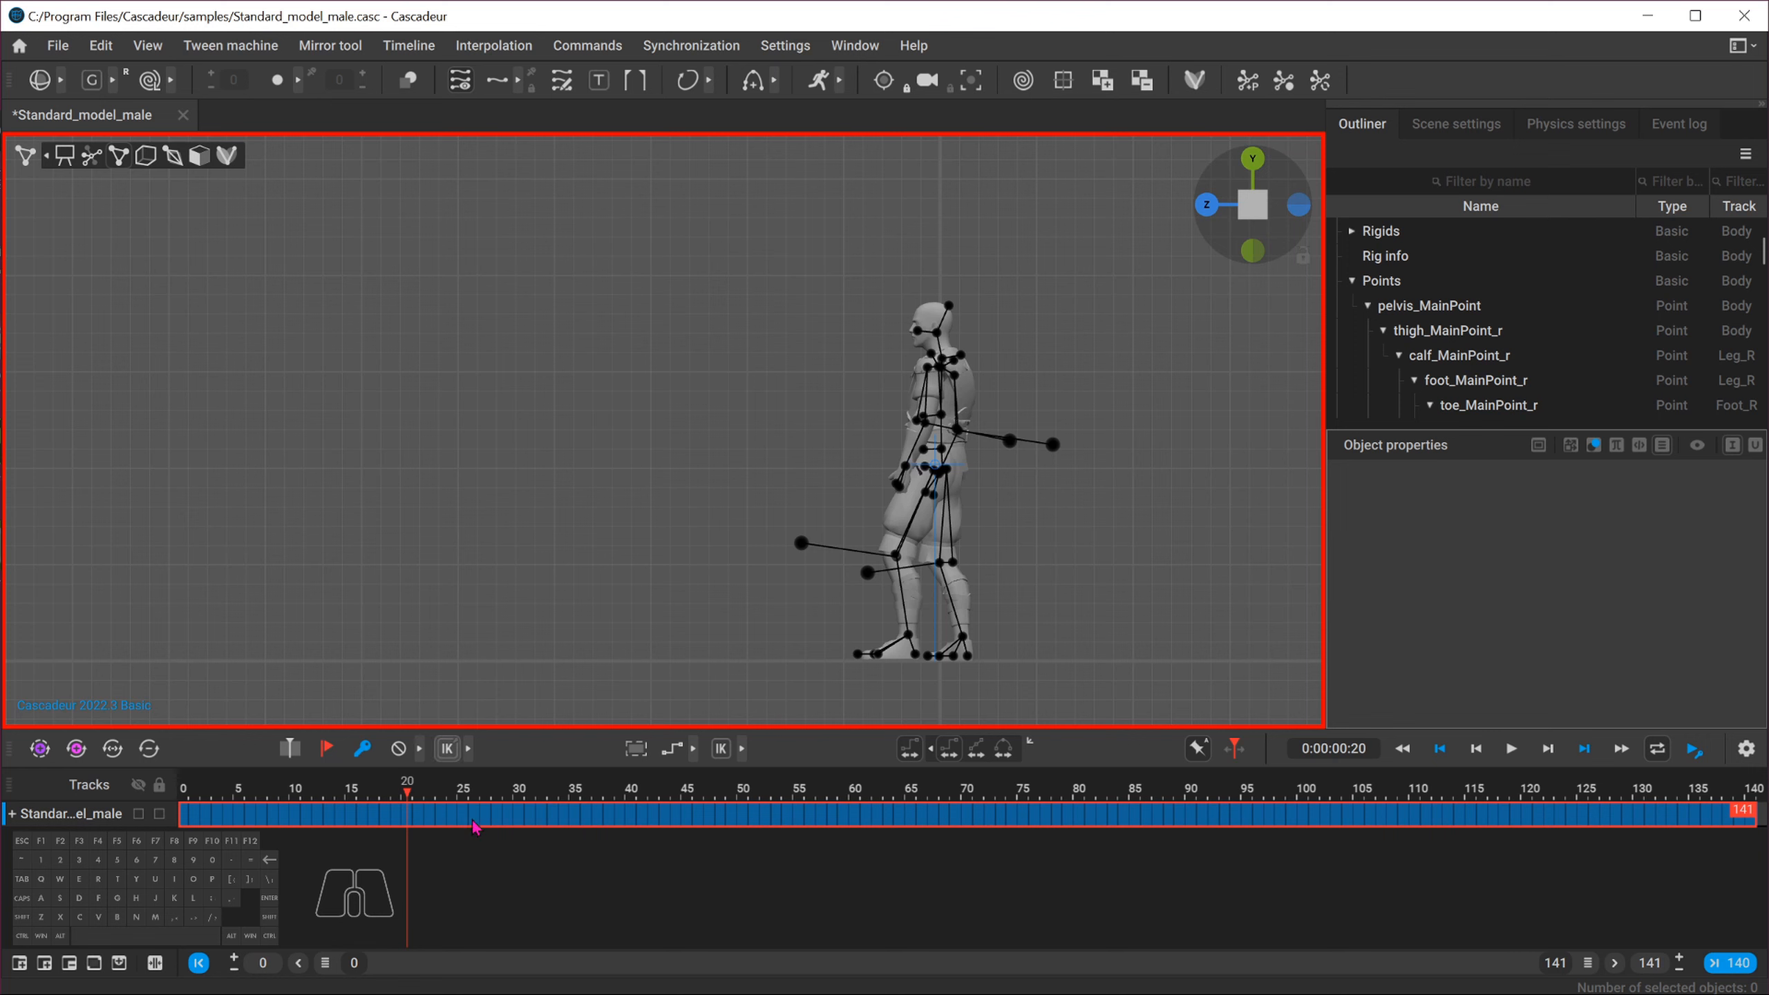
pyautogui.click(453, 793)
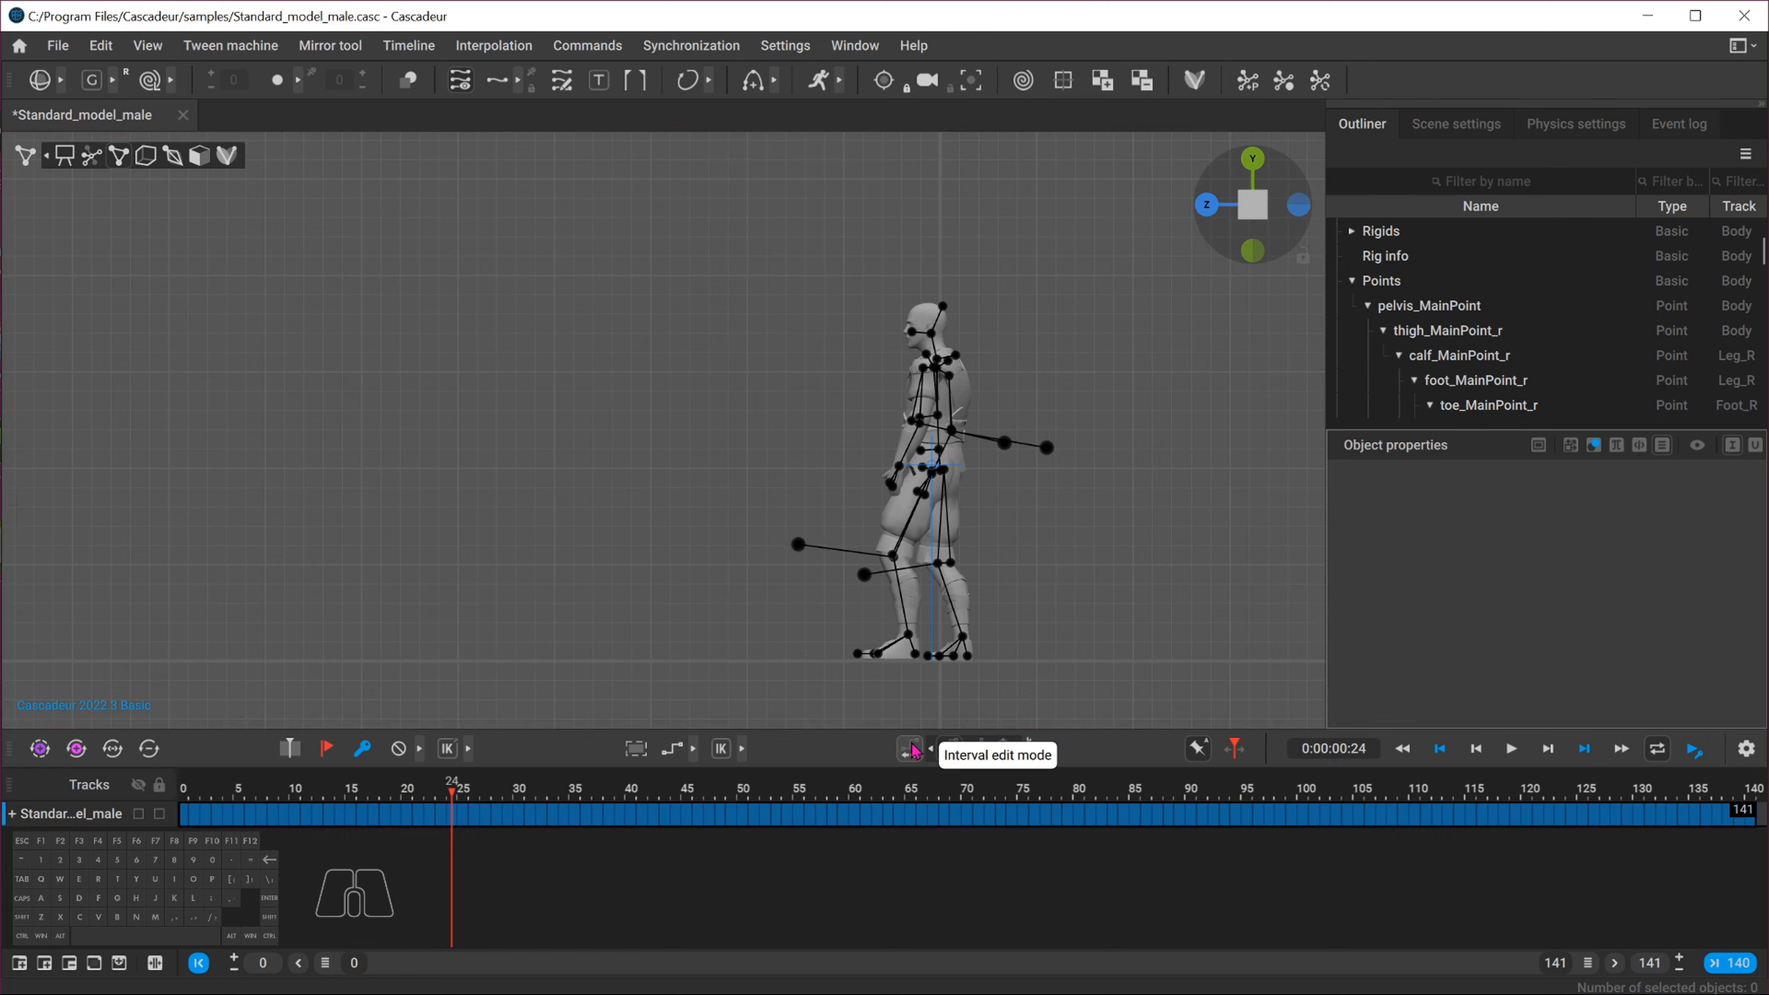
# Step through frames 54 to 119 from the side, following the character to inspect each stride
pyautogui.click(450, 793)
pyautogui.moveTo(450, 793); pyautogui.dragTo(783, 766)
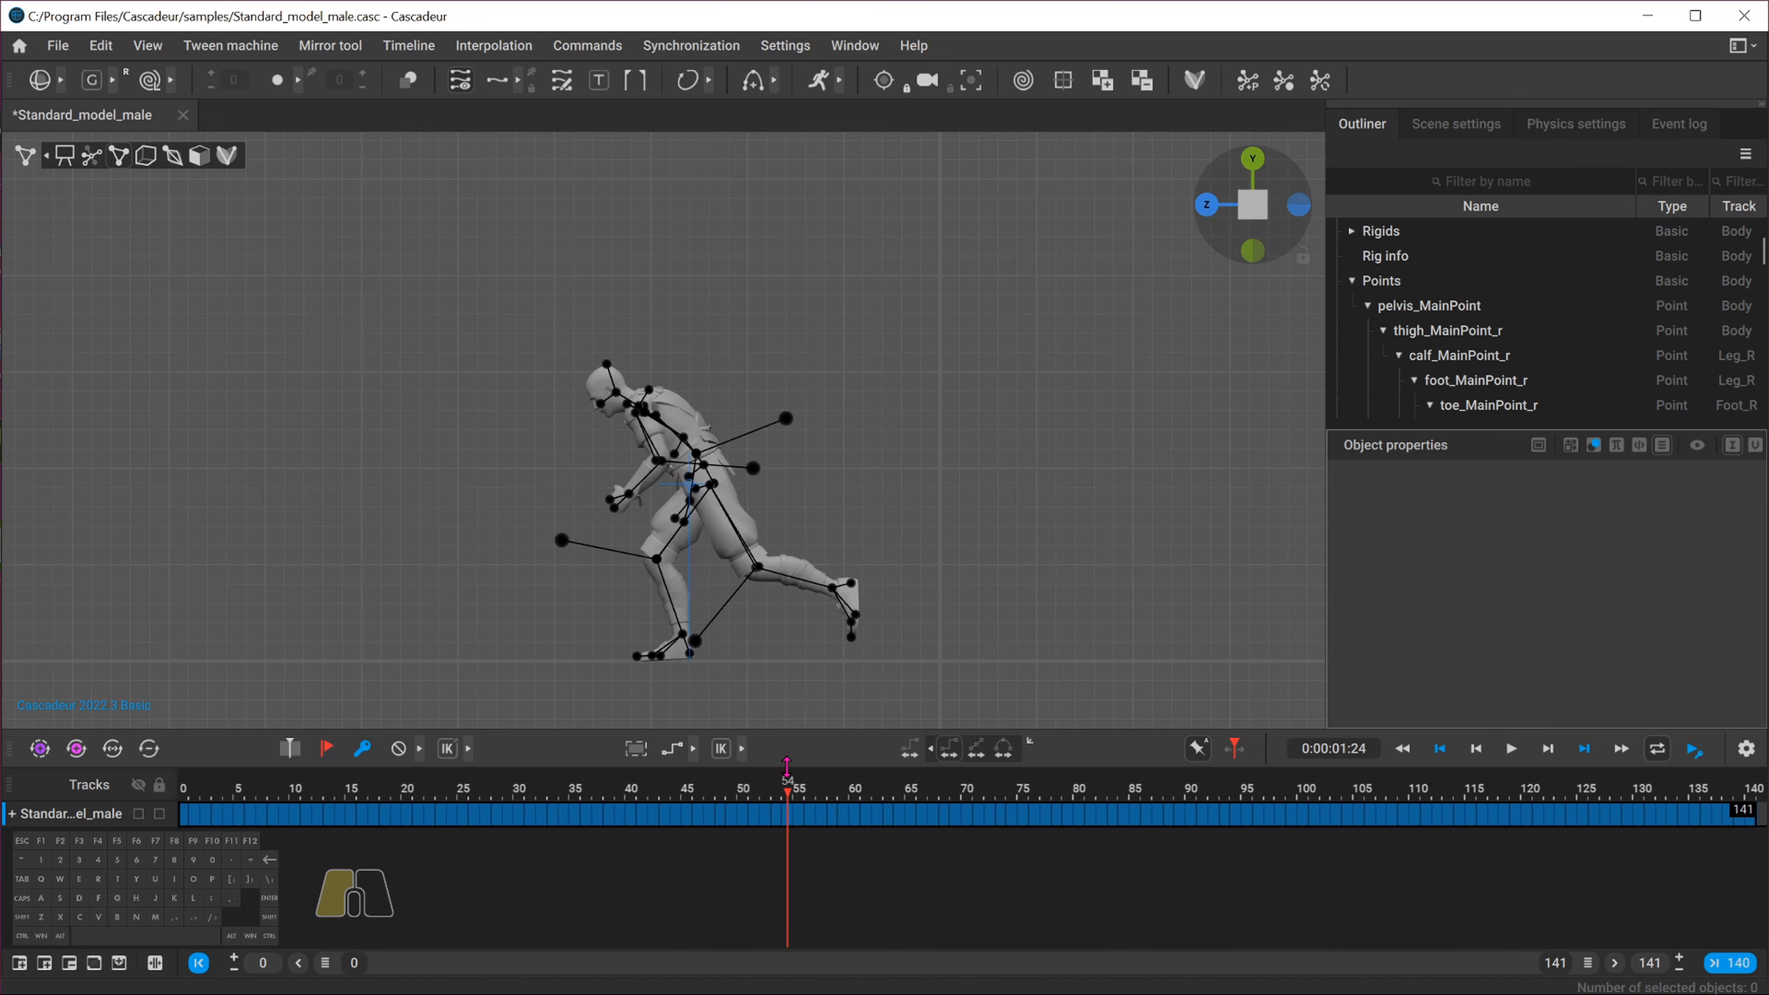
pyautogui.keyDown('alt'); pyautogui.moveTo(371, 532); pyautogui.dragTo(558, 487, button='middle'); pyautogui.keyUp('alt')
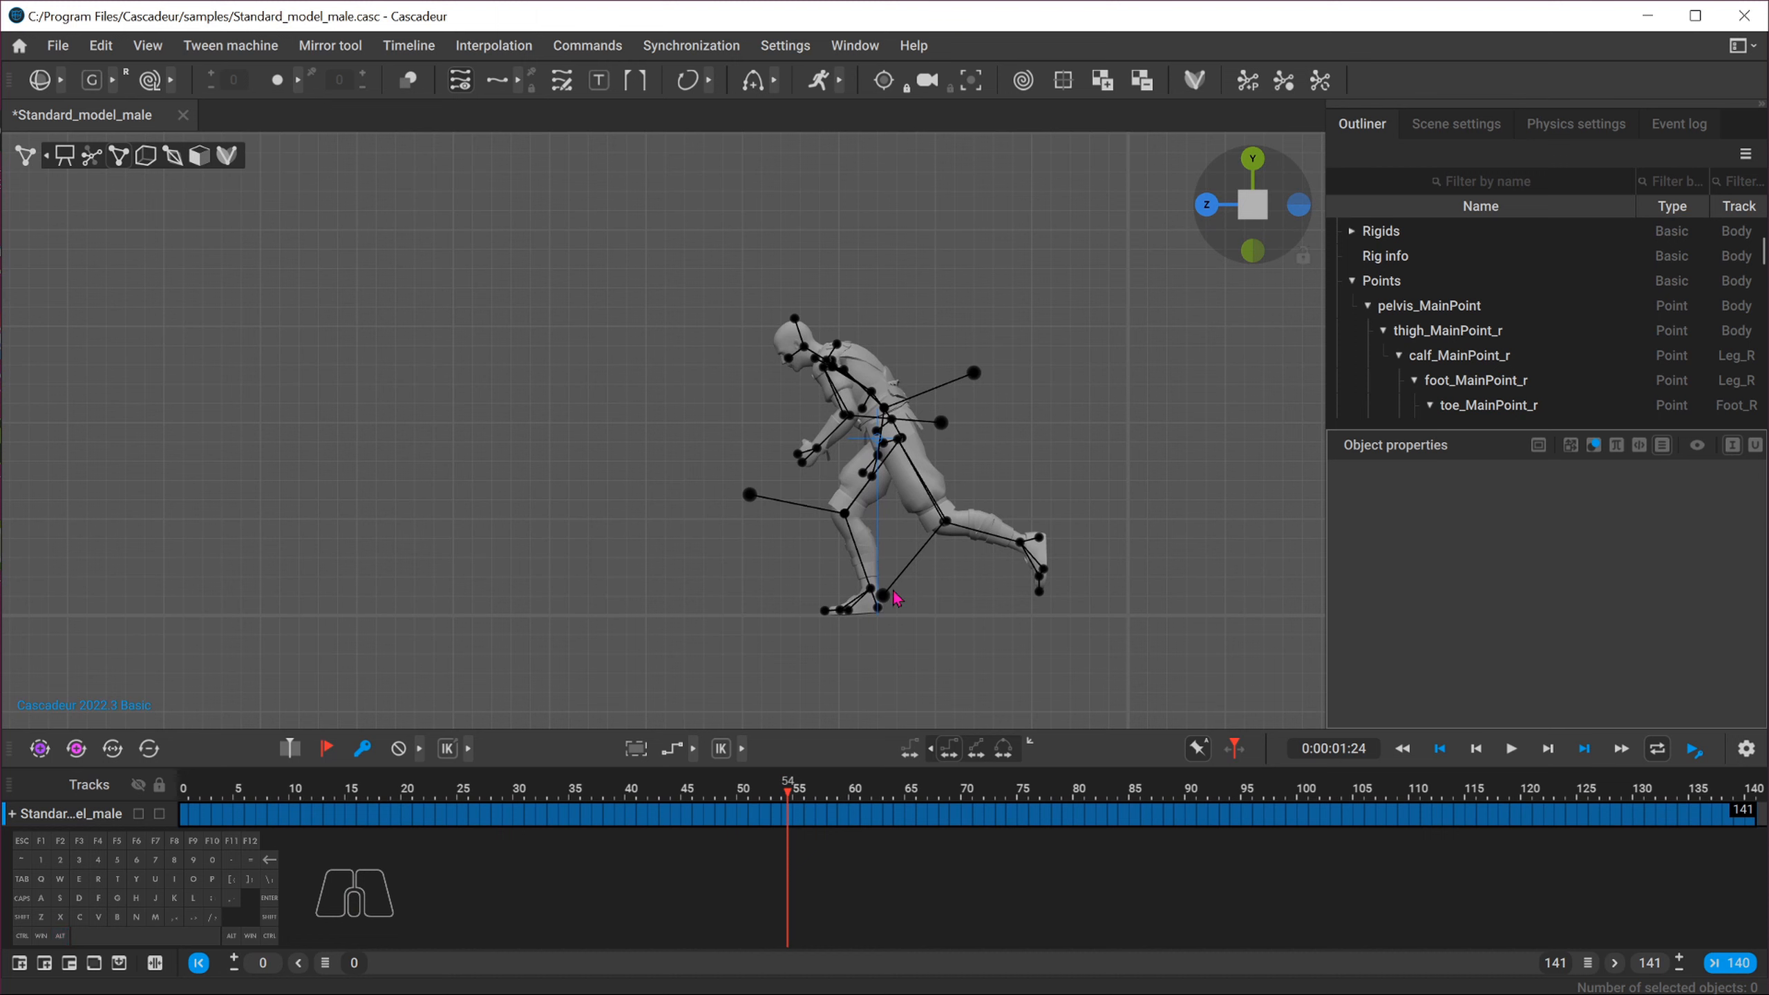
pyautogui.moveTo(789, 790)
pyautogui.mouseDown()
pyautogui.moveTo(777, 801)
pyautogui.moveTo(798, 802)
pyautogui.mouseUp()
pyautogui.keyDown('alt'); pyautogui.moveTo(812, 687); pyautogui.dragTo(656, 547, button='middle'); pyautogui.keyUp('alt')
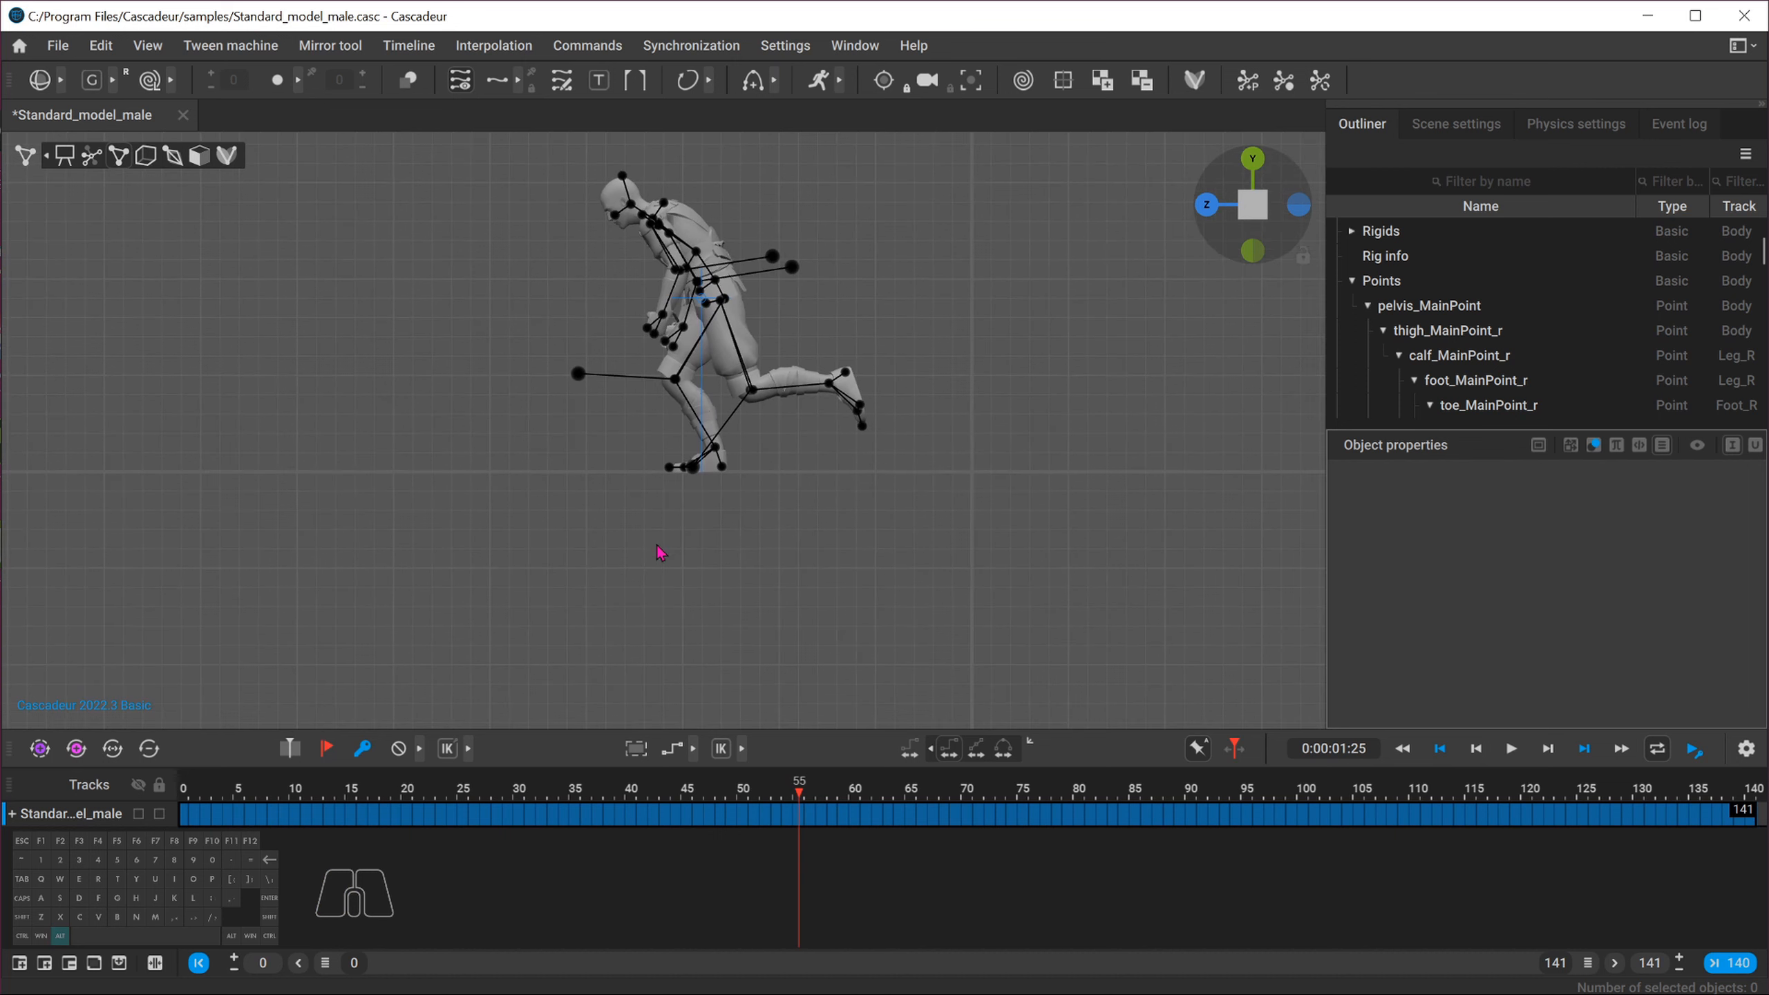
pyautogui.scroll(5, 641, 527)
pyautogui.scroll(3, 646, 535)
pyautogui.moveTo(801, 802); pyautogui.dragTo(800, 796)
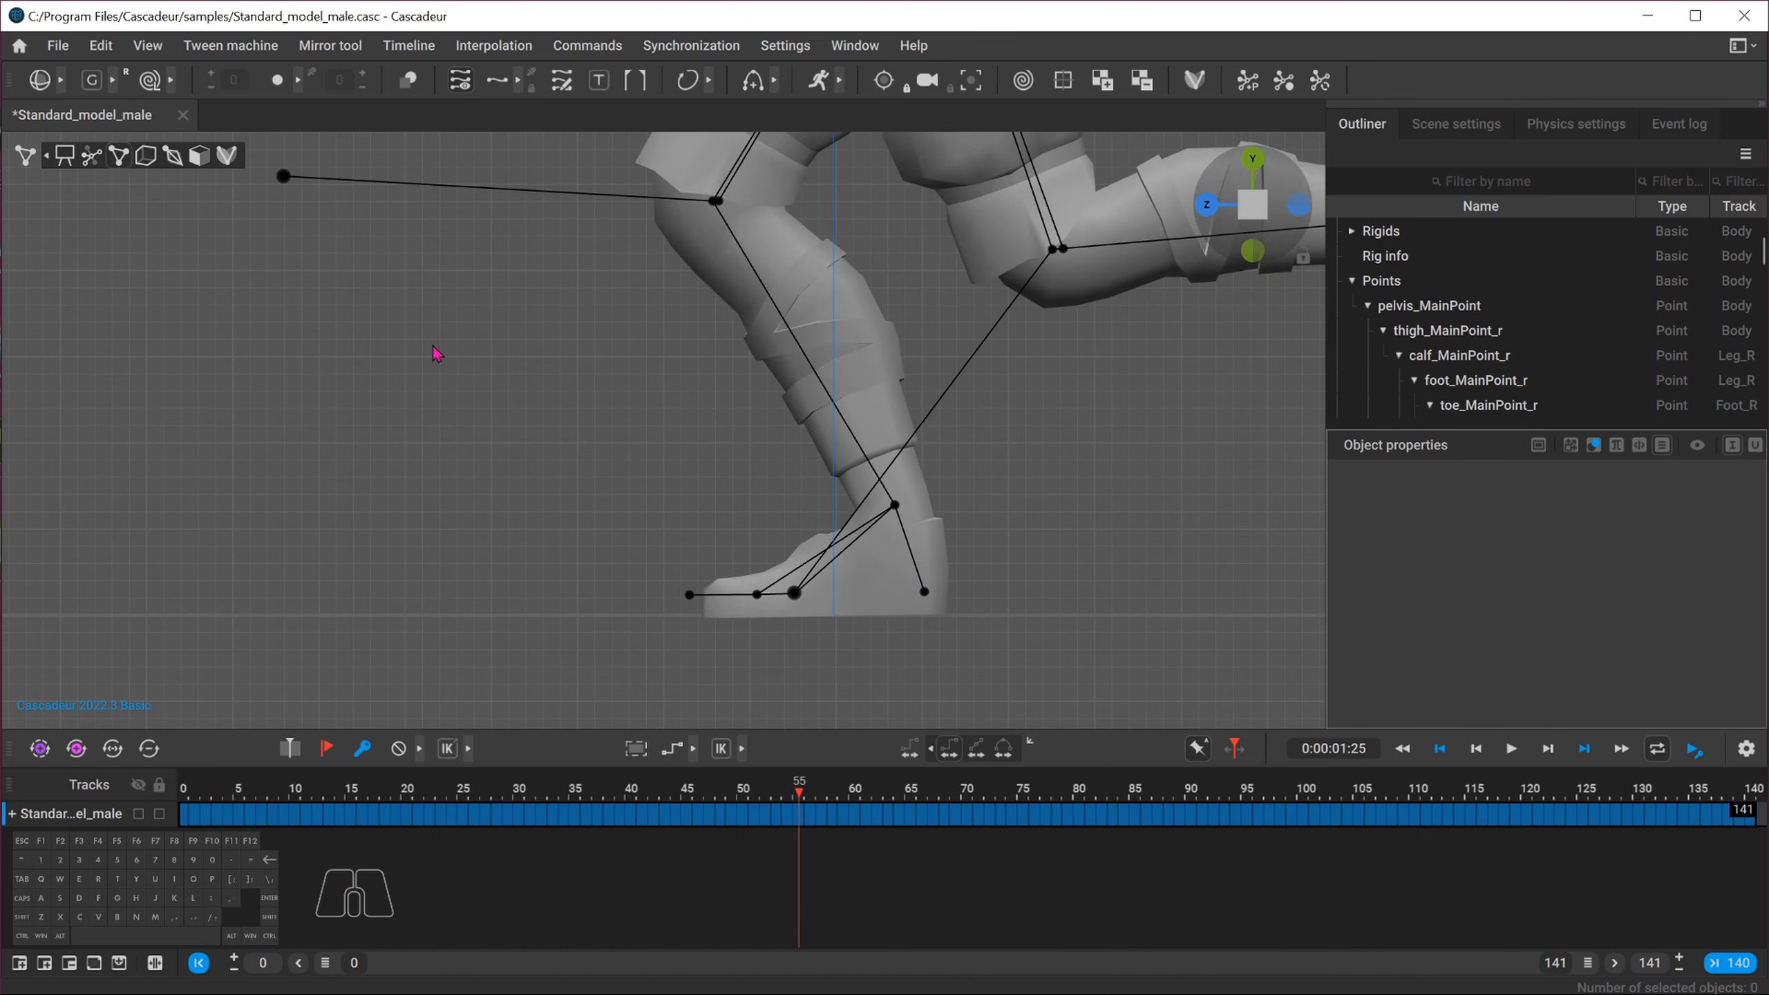
pyautogui.scroll(-6, 437, 362)
pyautogui.scroll(-3, 443, 379)
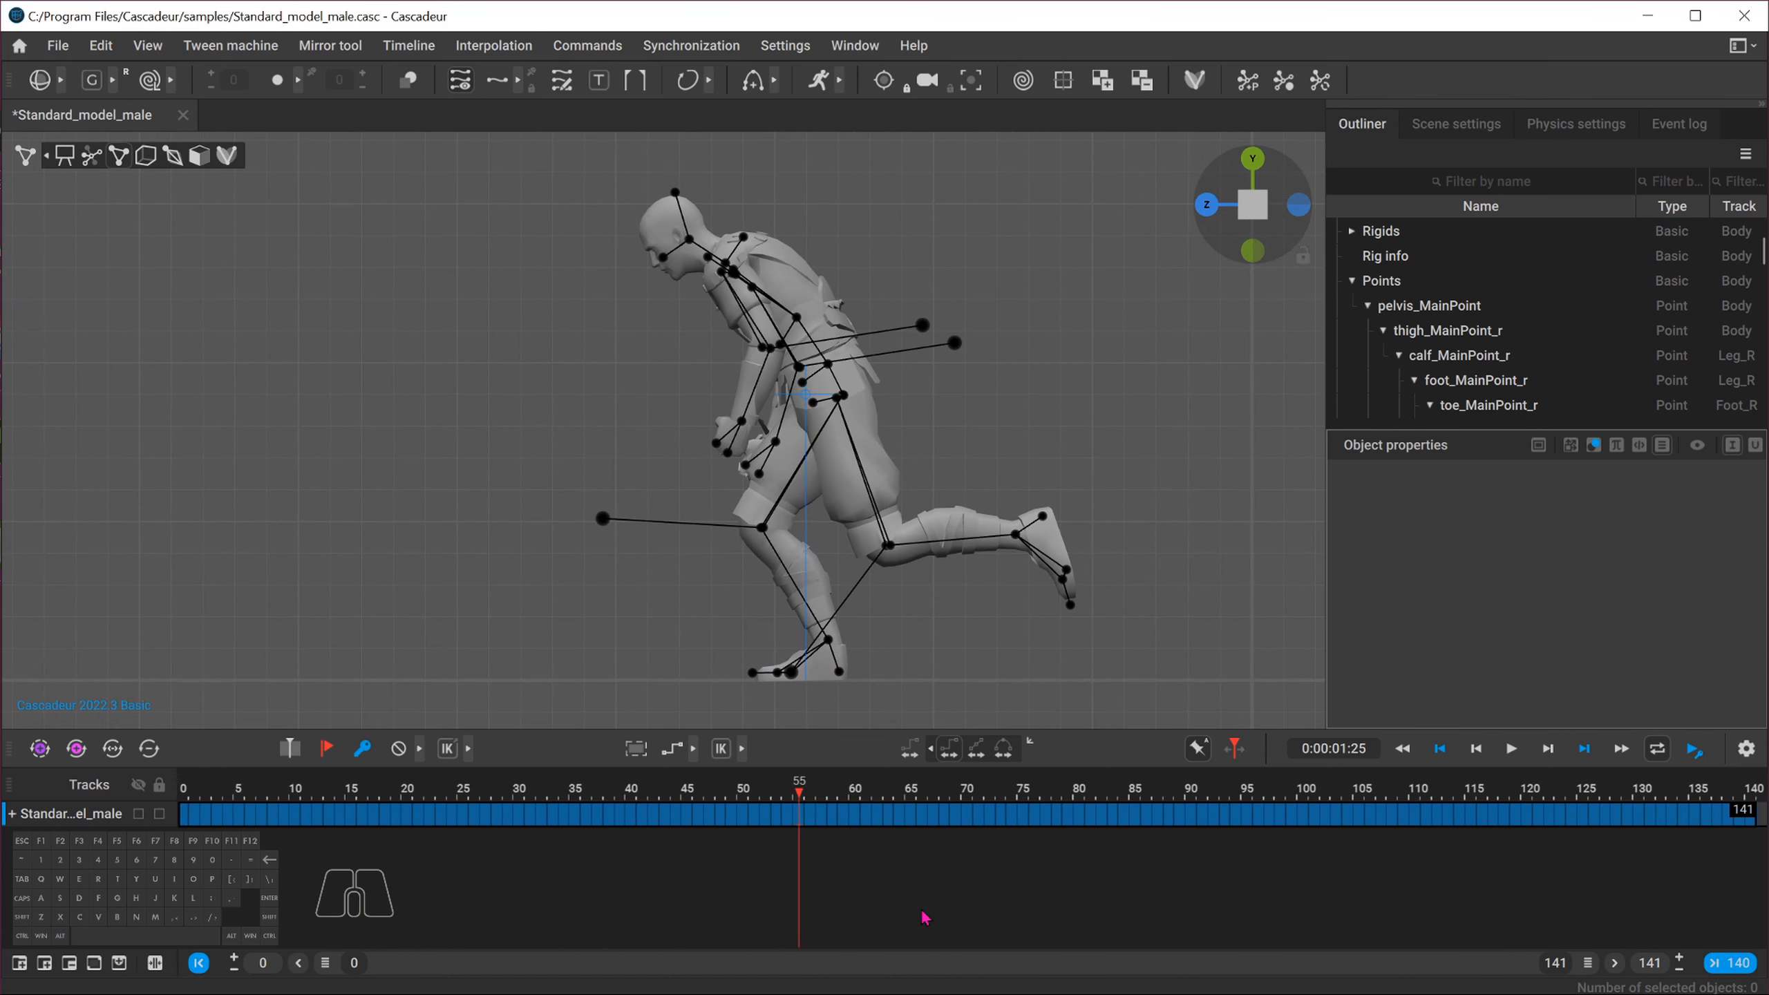
pyautogui.moveTo(800, 796); pyautogui.dragTo(1014, 791)
pyautogui.keyDown('alt'); pyautogui.moveTo(630, 579); pyautogui.dragTo(1180, 605, button='middle'); pyautogui.keyUp('alt')
pyautogui.moveTo(1016, 796); pyautogui.dragTo(1125, 793)
pyautogui.keyDown('alt'); pyautogui.moveTo(615, 589); pyautogui.dragTo(1090, 588, button='middle'); pyautogui.keyUp('alt')
pyautogui.moveTo(1127, 796); pyautogui.dragTo(1269, 795)
pyautogui.keyDown('alt'); pyautogui.moveTo(603, 605); pyautogui.dragTo(953, 623, button='middle'); pyautogui.keyUp('alt')
pyautogui.keyDown('alt'); pyautogui.moveTo(750, 679); pyautogui.dragTo(1153, 659, button='middle'); pyautogui.keyUp('alt')
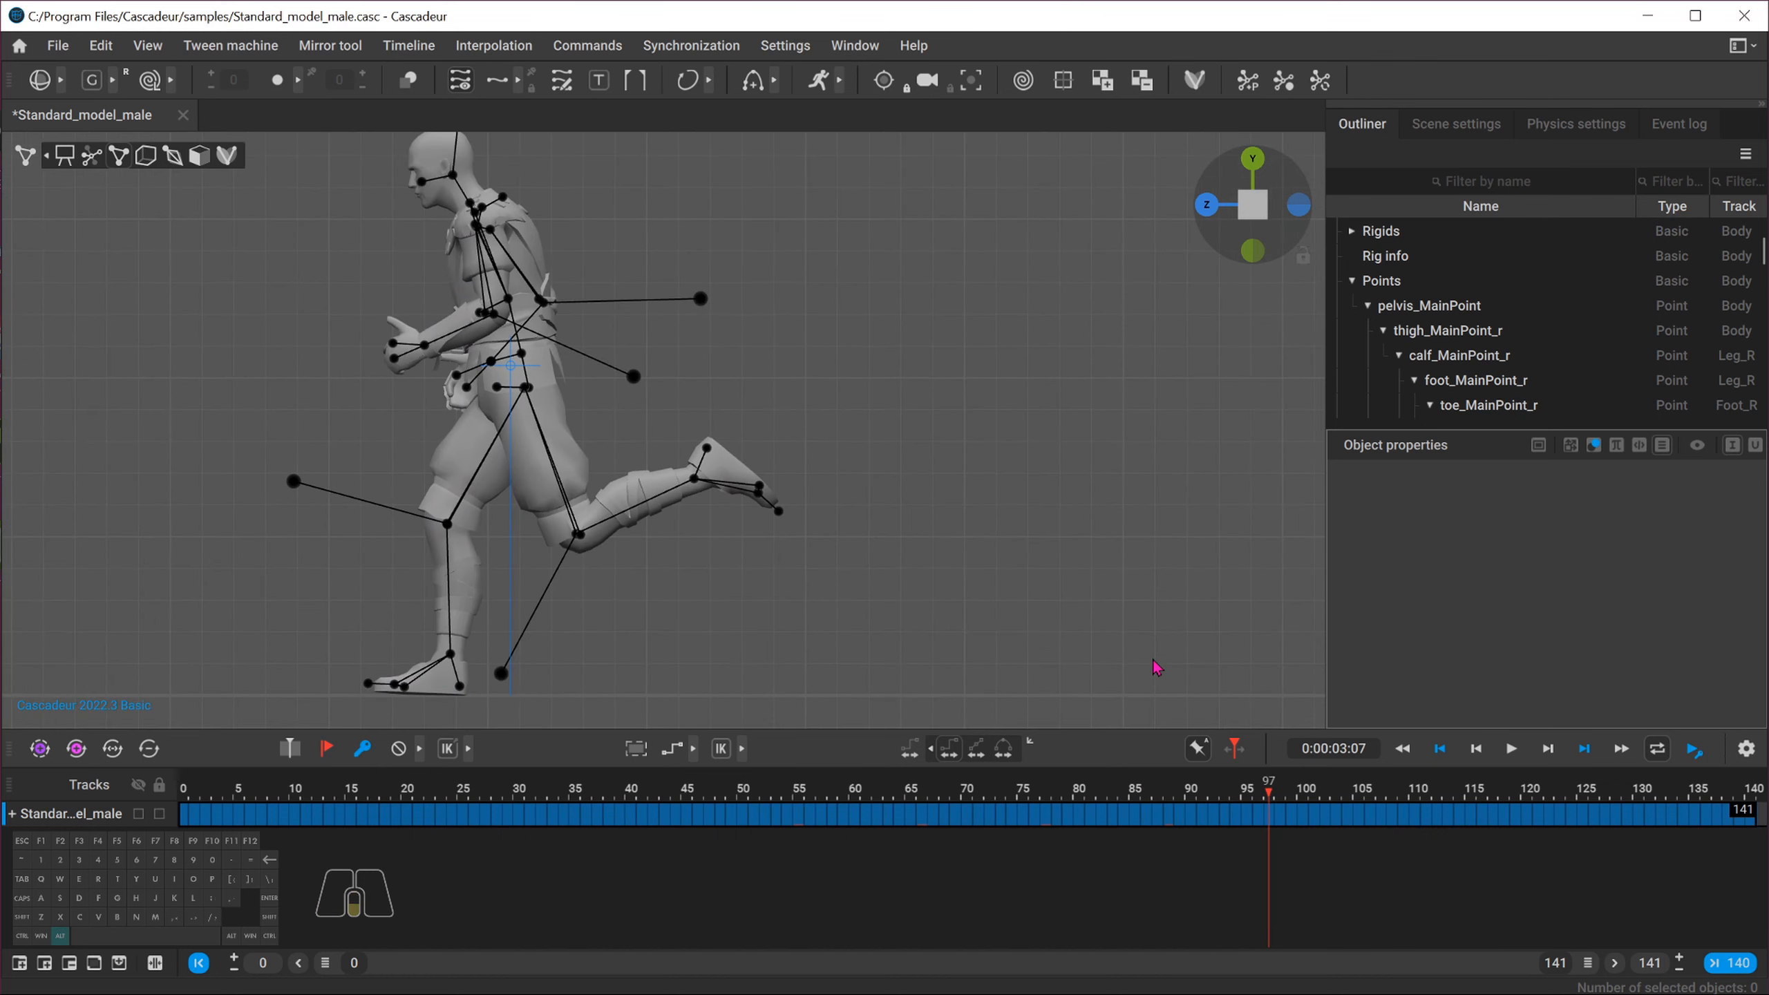
pyautogui.moveTo(1267, 793); pyautogui.dragTo(1359, 793)
pyautogui.keyDown('alt'); pyautogui.moveTo(467, 594); pyautogui.dragTo(857, 620, button='middle'); pyautogui.keyUp('alt')
pyautogui.moveTo(1360, 793); pyautogui.dragTo(1403, 794)
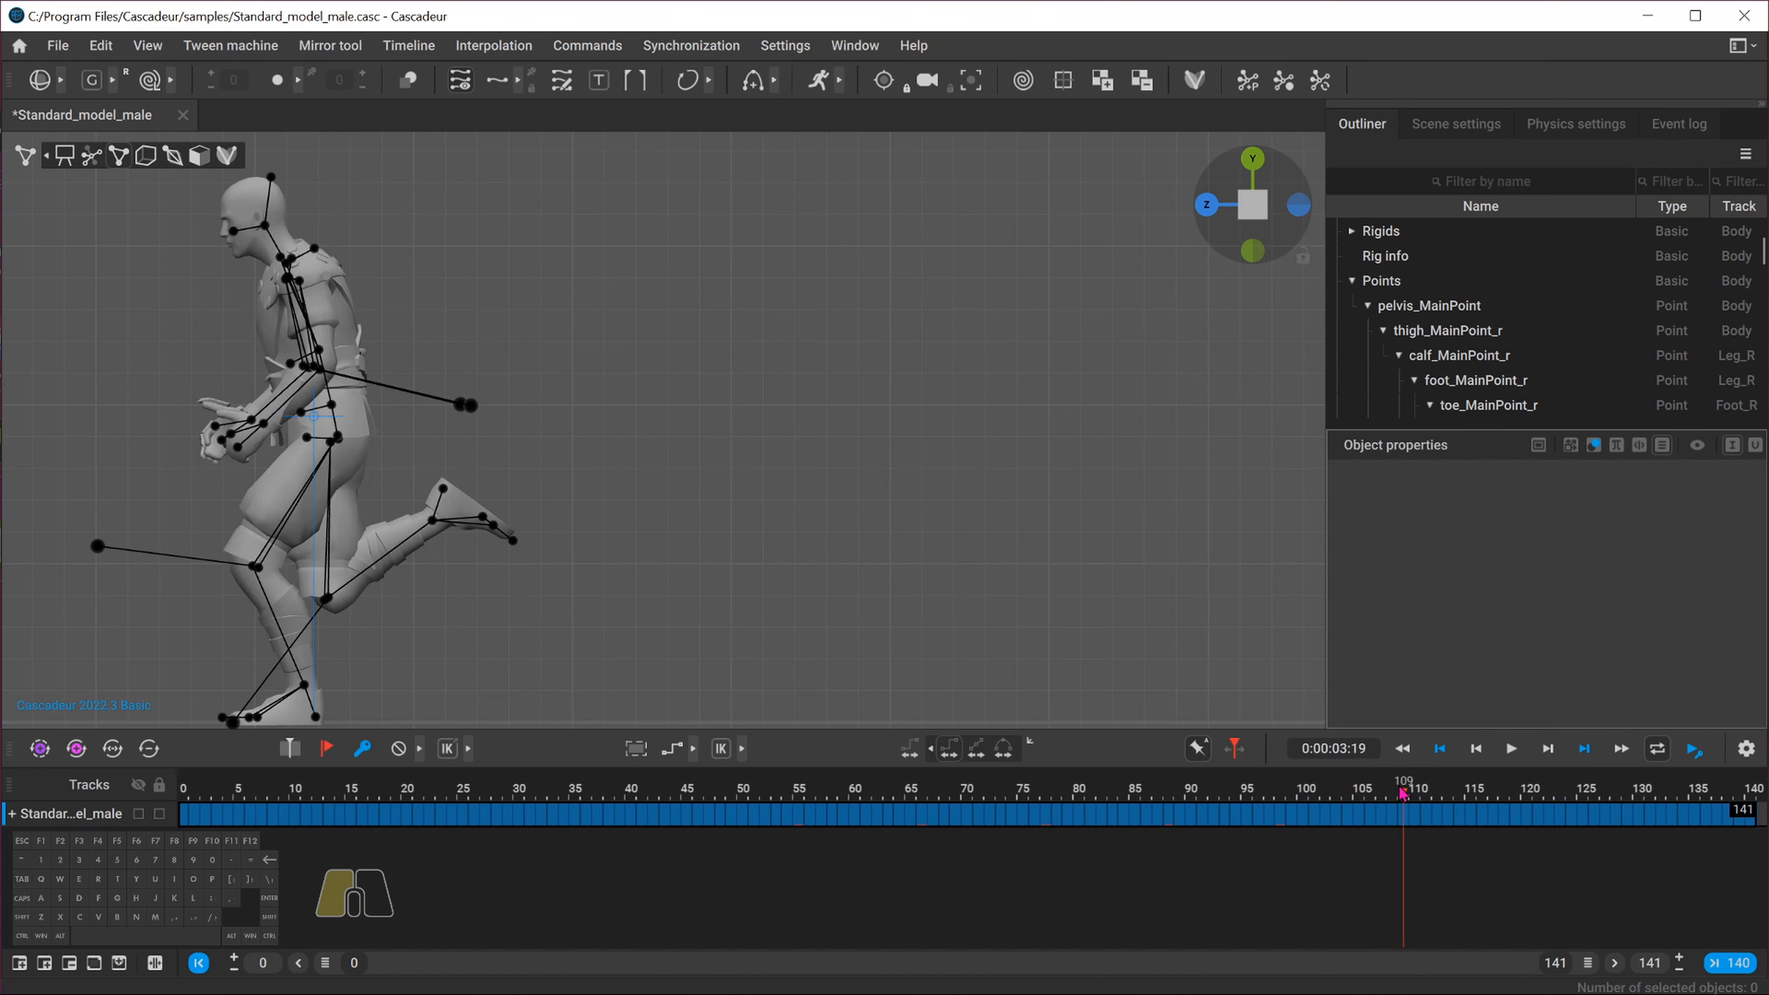
pyautogui.keyDown('alt'); pyautogui.moveTo(754, 604); pyautogui.dragTo(861, 541, button='middle'); pyautogui.keyUp('alt')
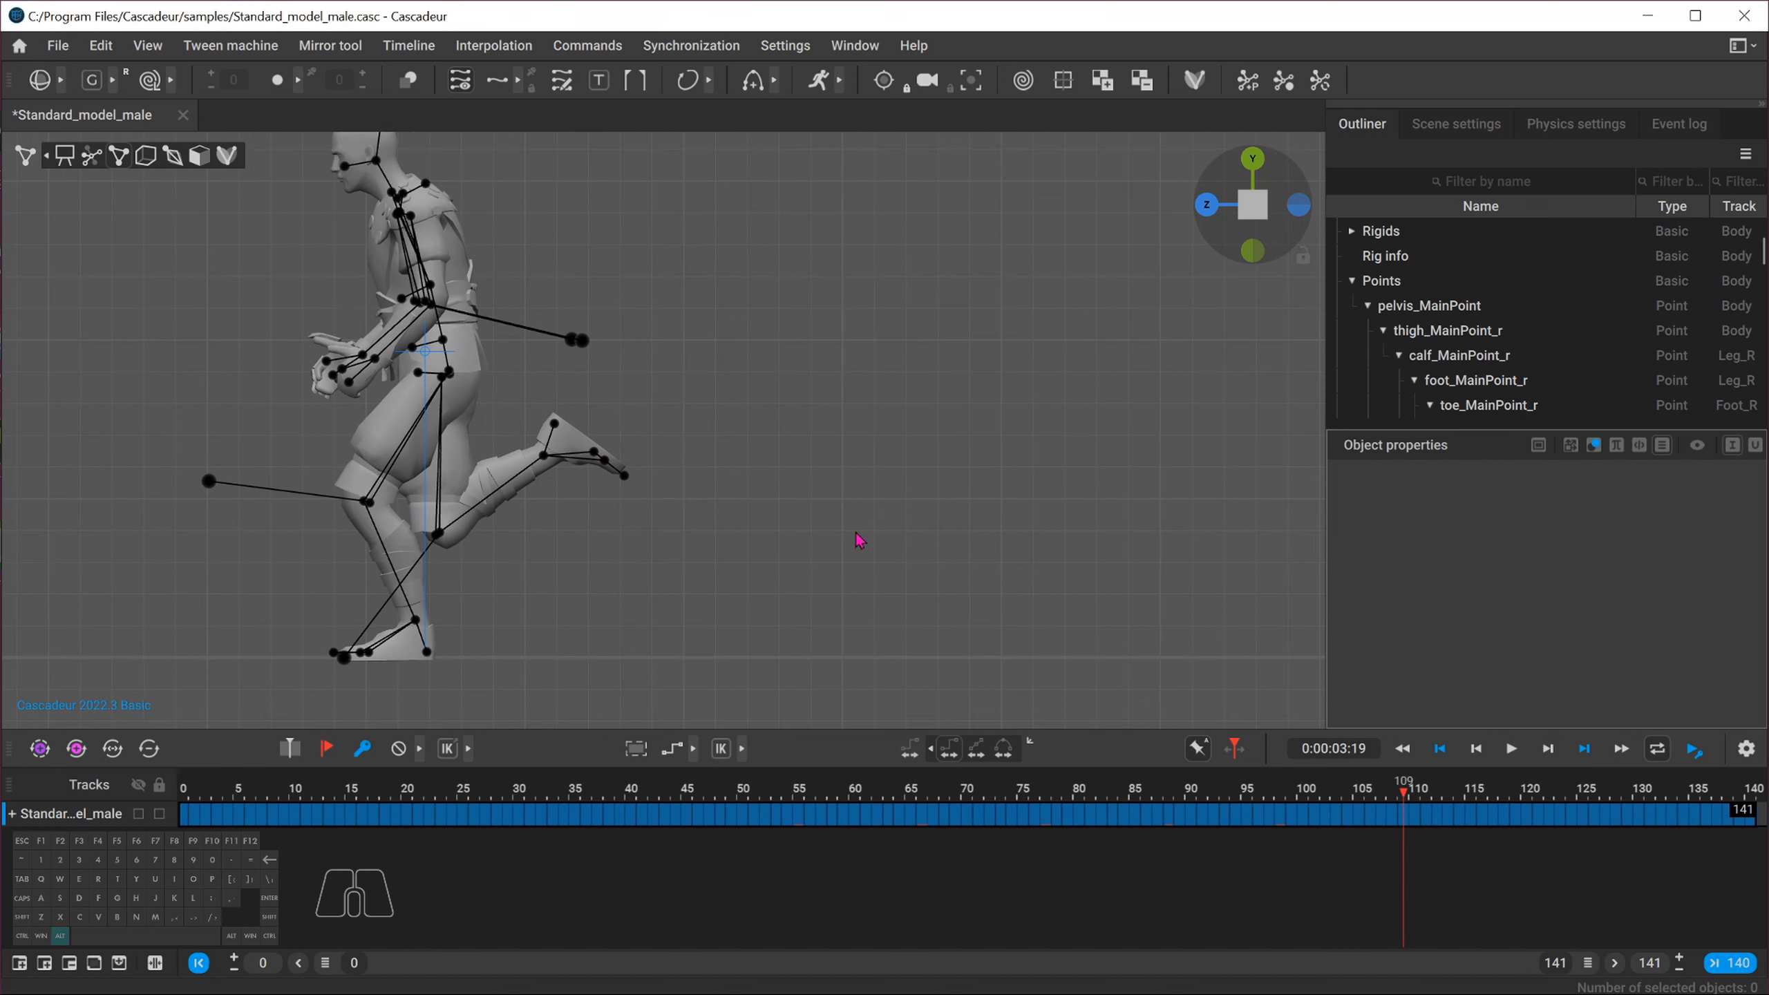
pyautogui.moveTo(1403, 791); pyautogui.dragTo(1492, 794)
pyautogui.keyDown('alt'); pyautogui.moveTo(299, 502); pyautogui.dragTo(879, 562, button='middle'); pyautogui.keyUp('alt')
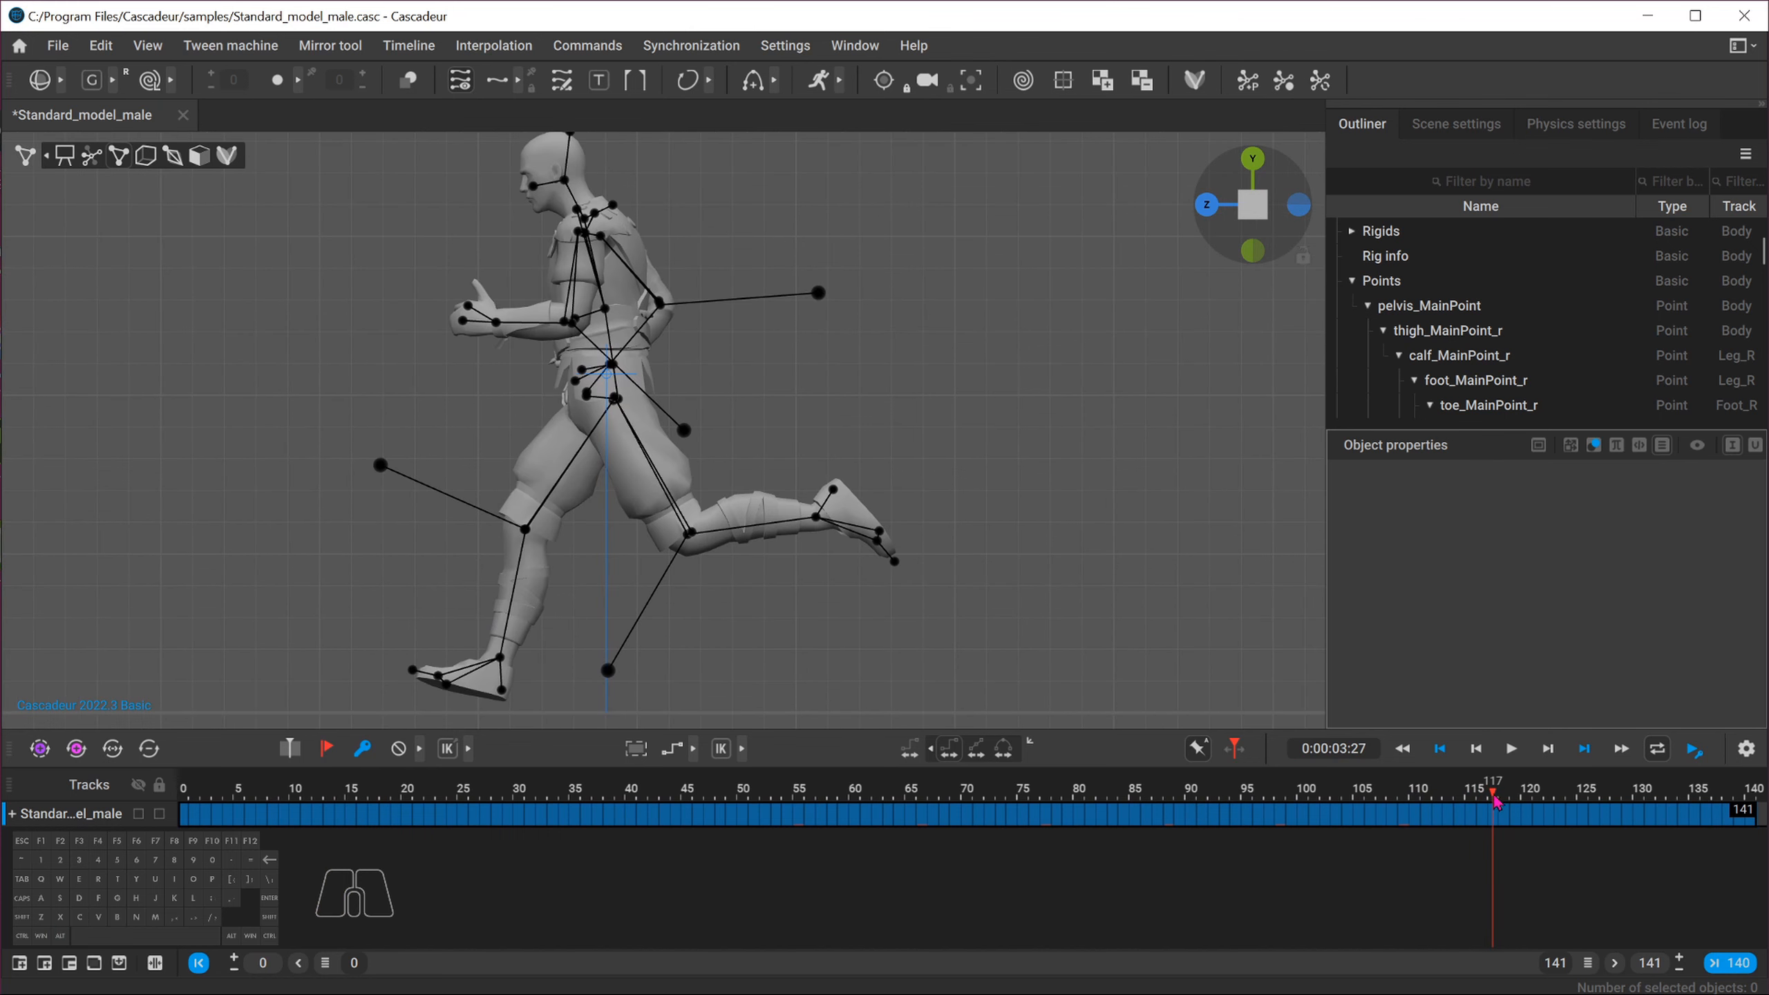
pyautogui.moveTo(1496, 802); pyautogui.dragTo(1519, 796)
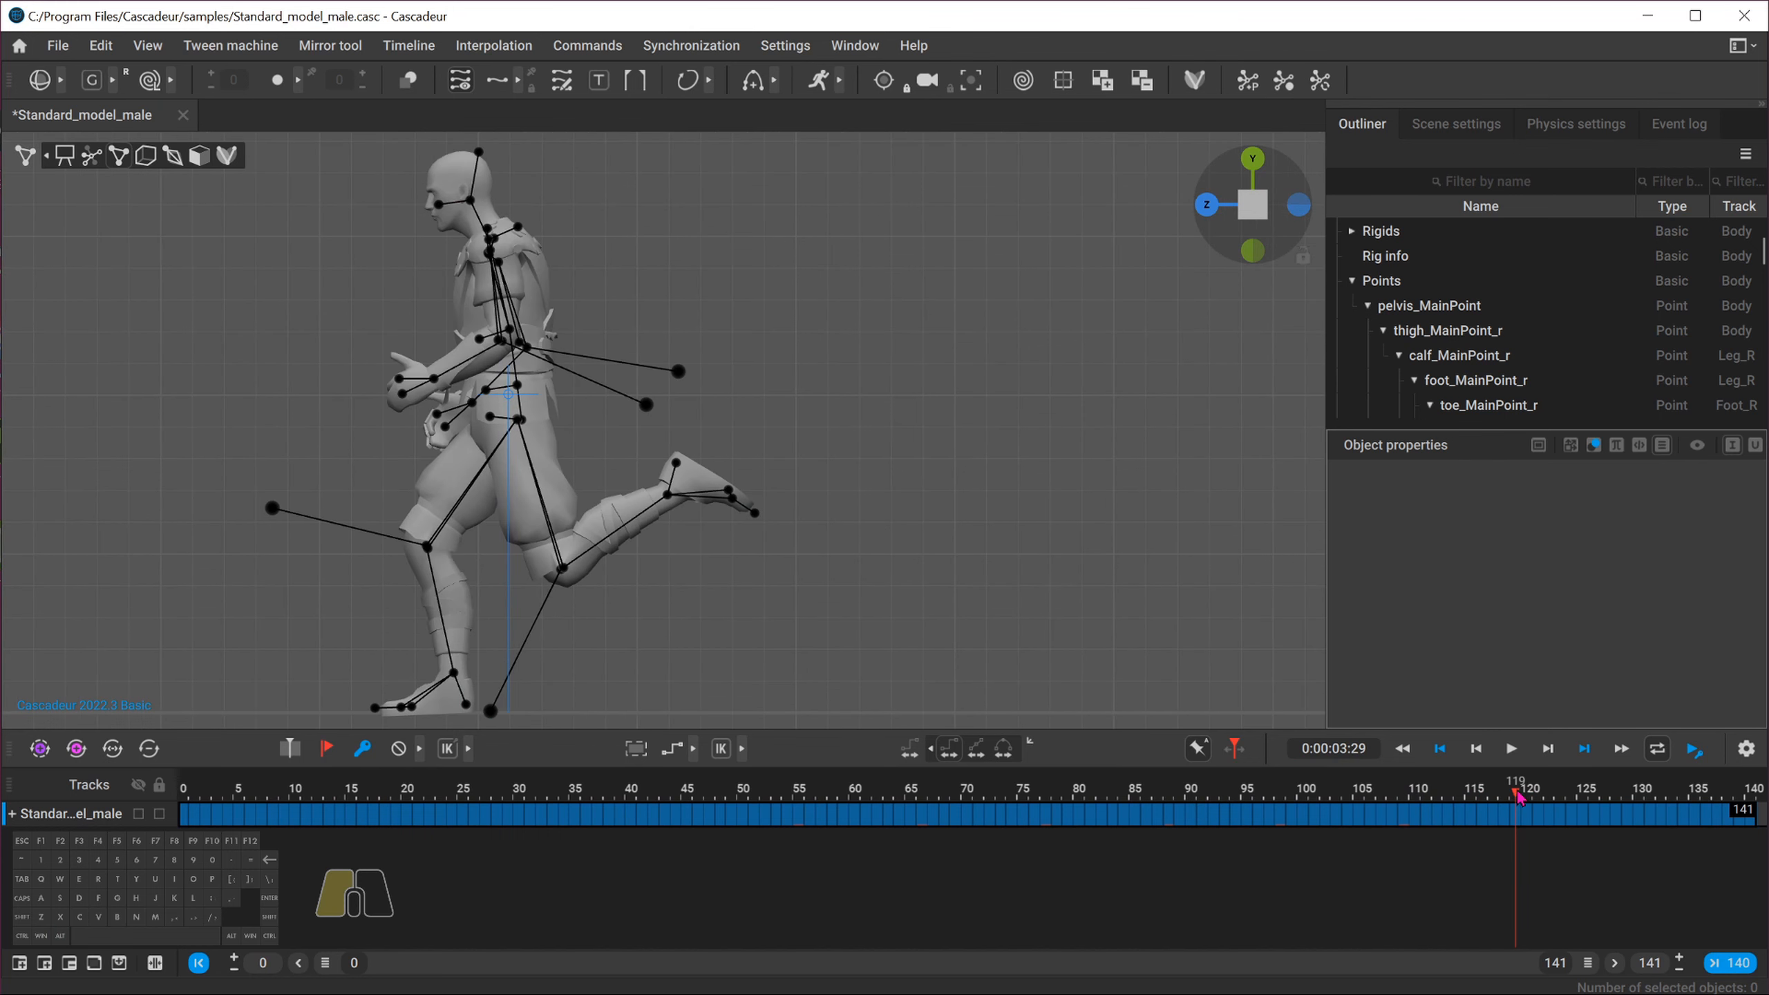
pyautogui.keyDown('alt'); pyautogui.moveTo(884, 620); pyautogui.dragTo(971, 621, button='middle'); pyautogui.keyUp('alt')
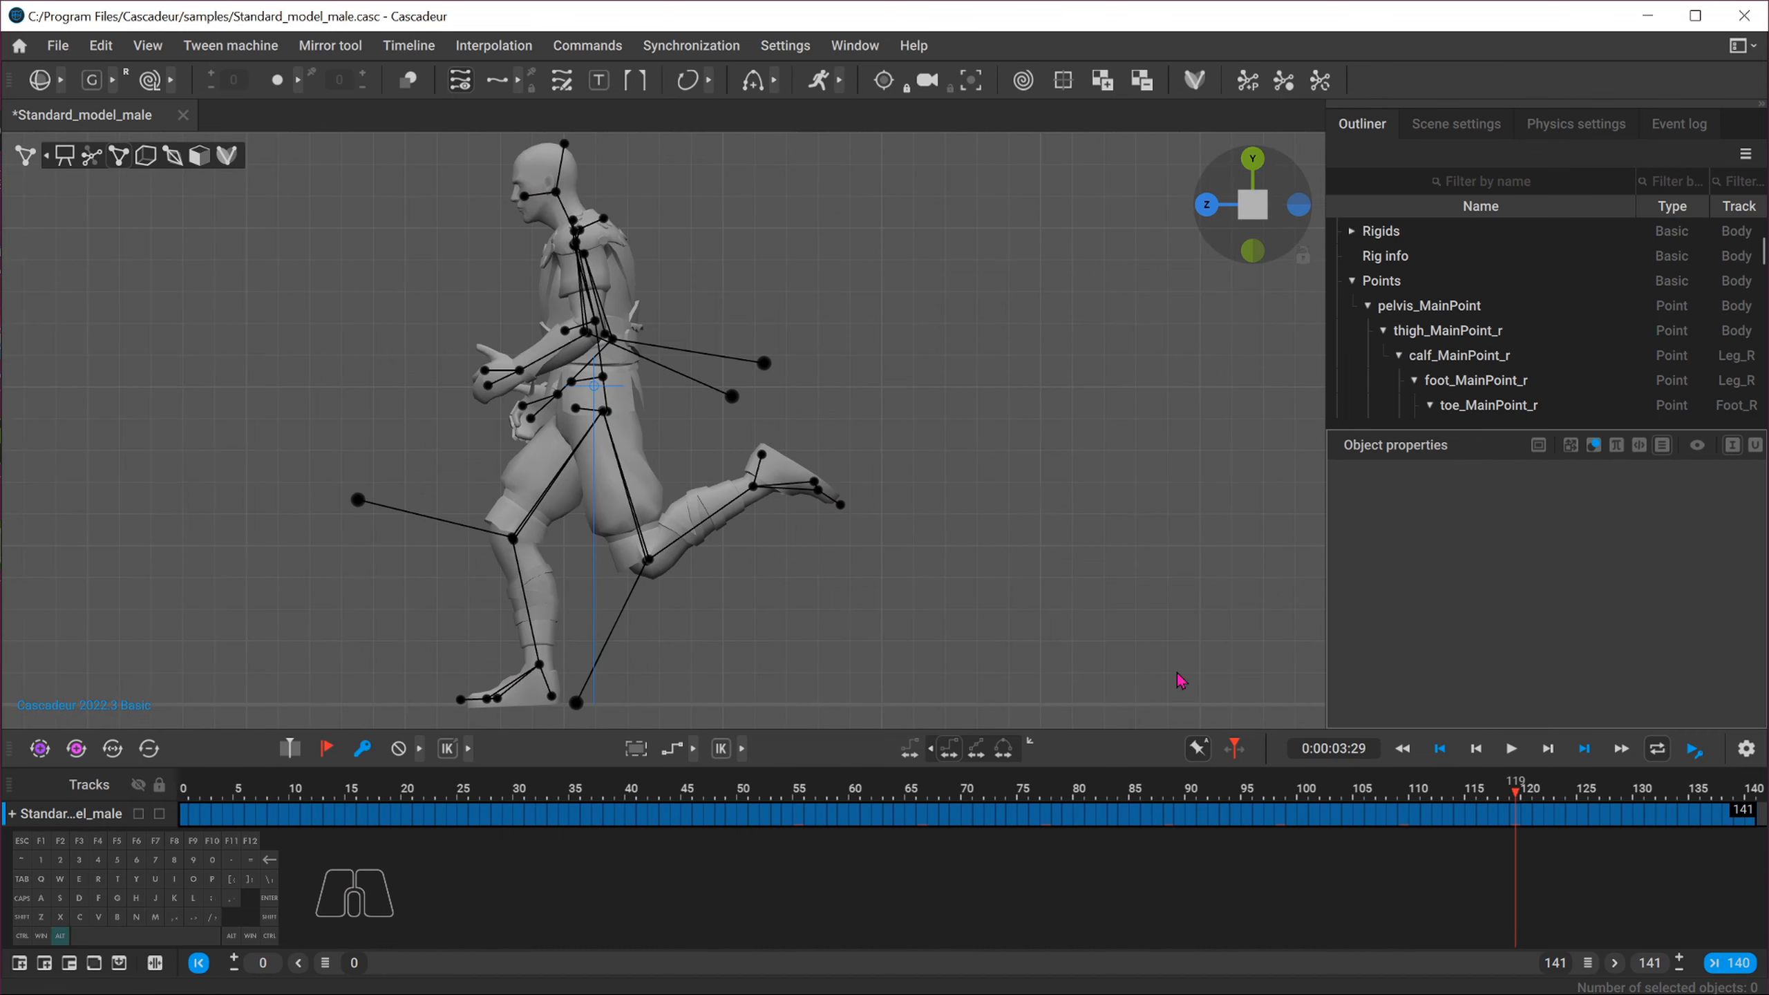
# Scrub back to the start, then review the end of the animation and frame 55
pyautogui.moveTo(1513, 795); pyautogui.dragTo(1360, 797)
pyautogui.keyDown('alt'); pyautogui.moveTo(792, 417); pyautogui.dragTo(429, 427, button='middle'); pyautogui.keyUp('alt')
pyautogui.scroll(-3, 439, 438)
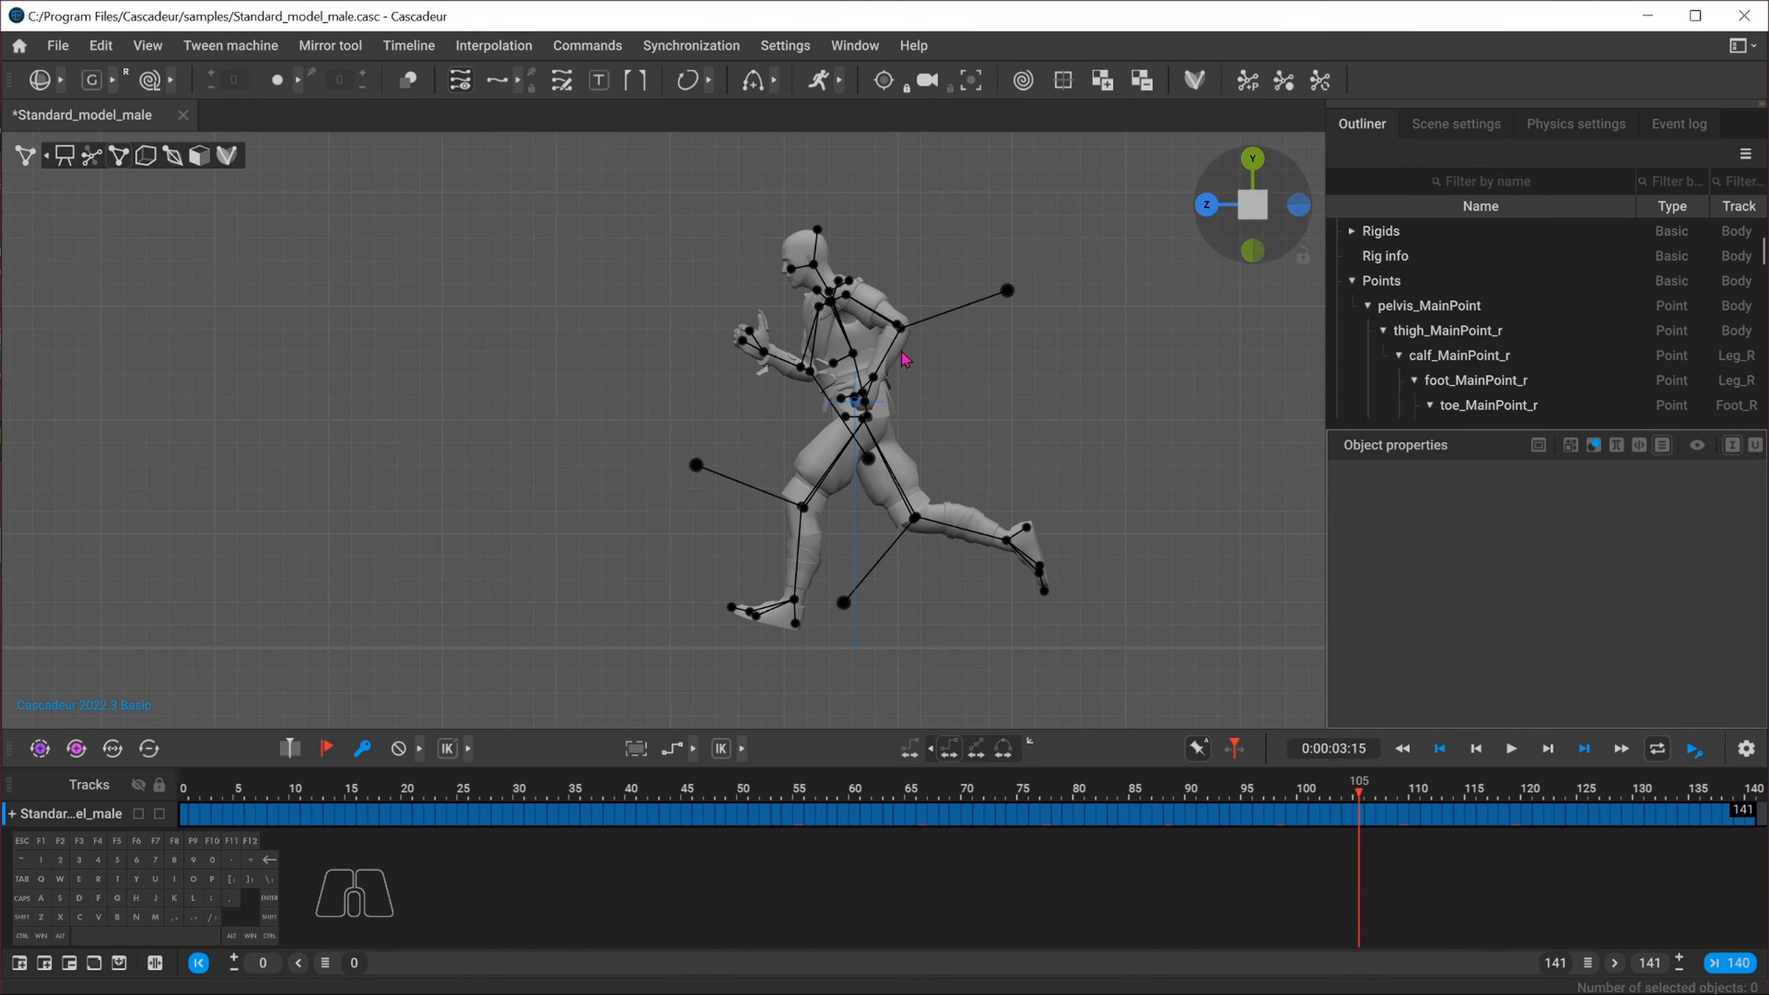
pyautogui.moveTo(1369, 797); pyautogui.dragTo(182, 747)
pyautogui.keyDown('alt'); pyautogui.moveTo(994, 533); pyautogui.dragTo(447, 498, button='middle'); pyautogui.keyUp('alt')
pyautogui.scroll(-6, 626, 523)
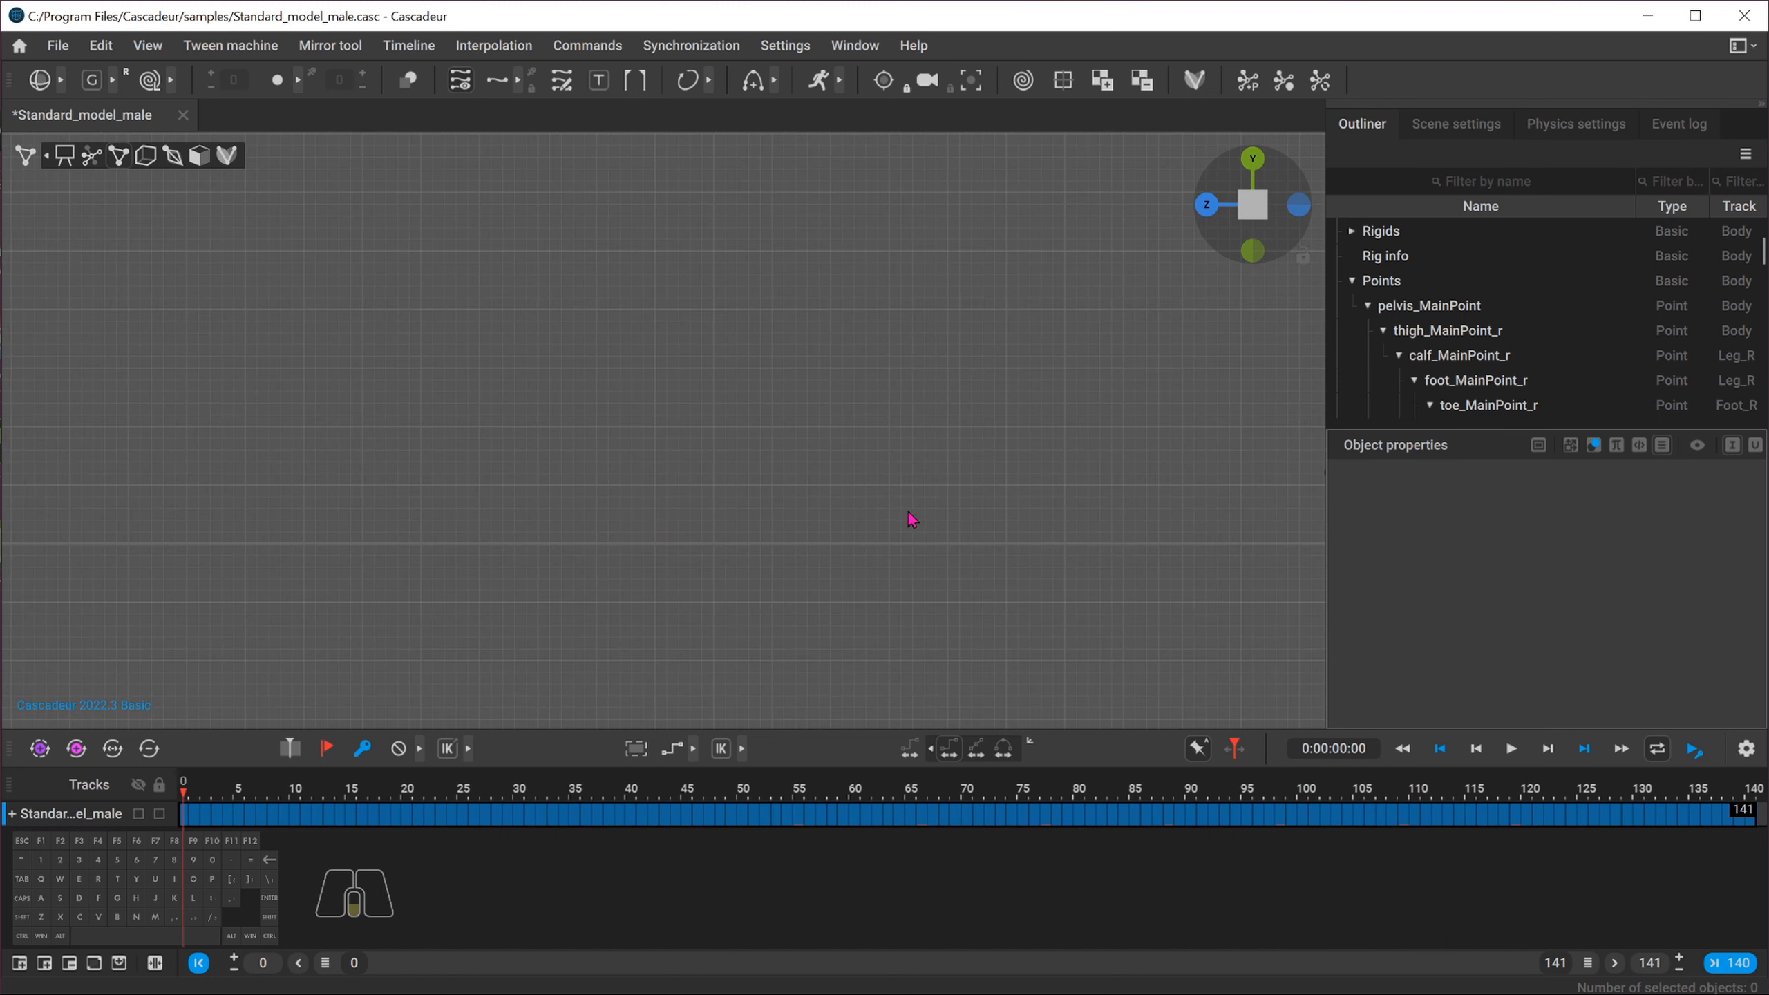
pyautogui.keyDown('alt'); pyautogui.moveTo(1034, 514); pyautogui.dragTo(738, 512, button='middle'); pyautogui.keyUp('alt')
pyautogui.scroll(6, 740, 516)
pyautogui.moveTo(209, 797); pyautogui.dragTo(1694, 809)
pyautogui.moveTo(1593, 830); pyautogui.dragTo(798, 763)
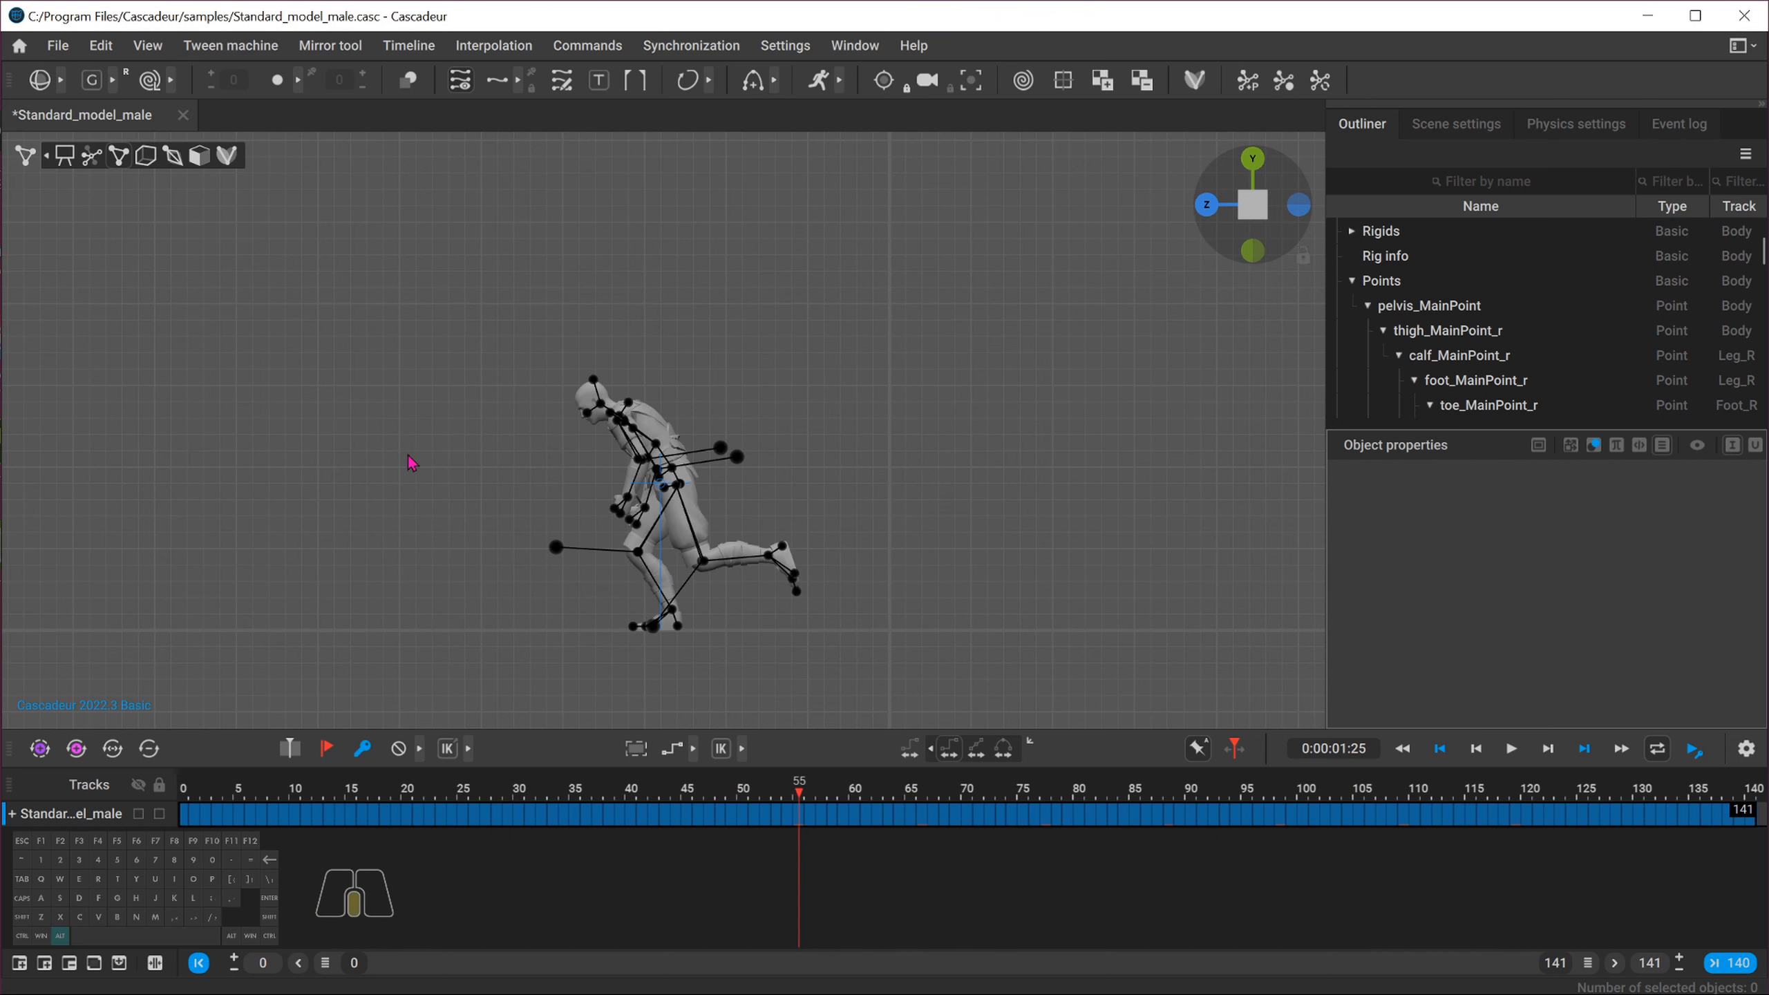
pyautogui.keyDown('alt'); pyautogui.moveTo(408, 453); pyautogui.dragTo(452, 417, button='middle'); pyautogui.keyUp('alt')
pyautogui.scroll(3, 522, 536)
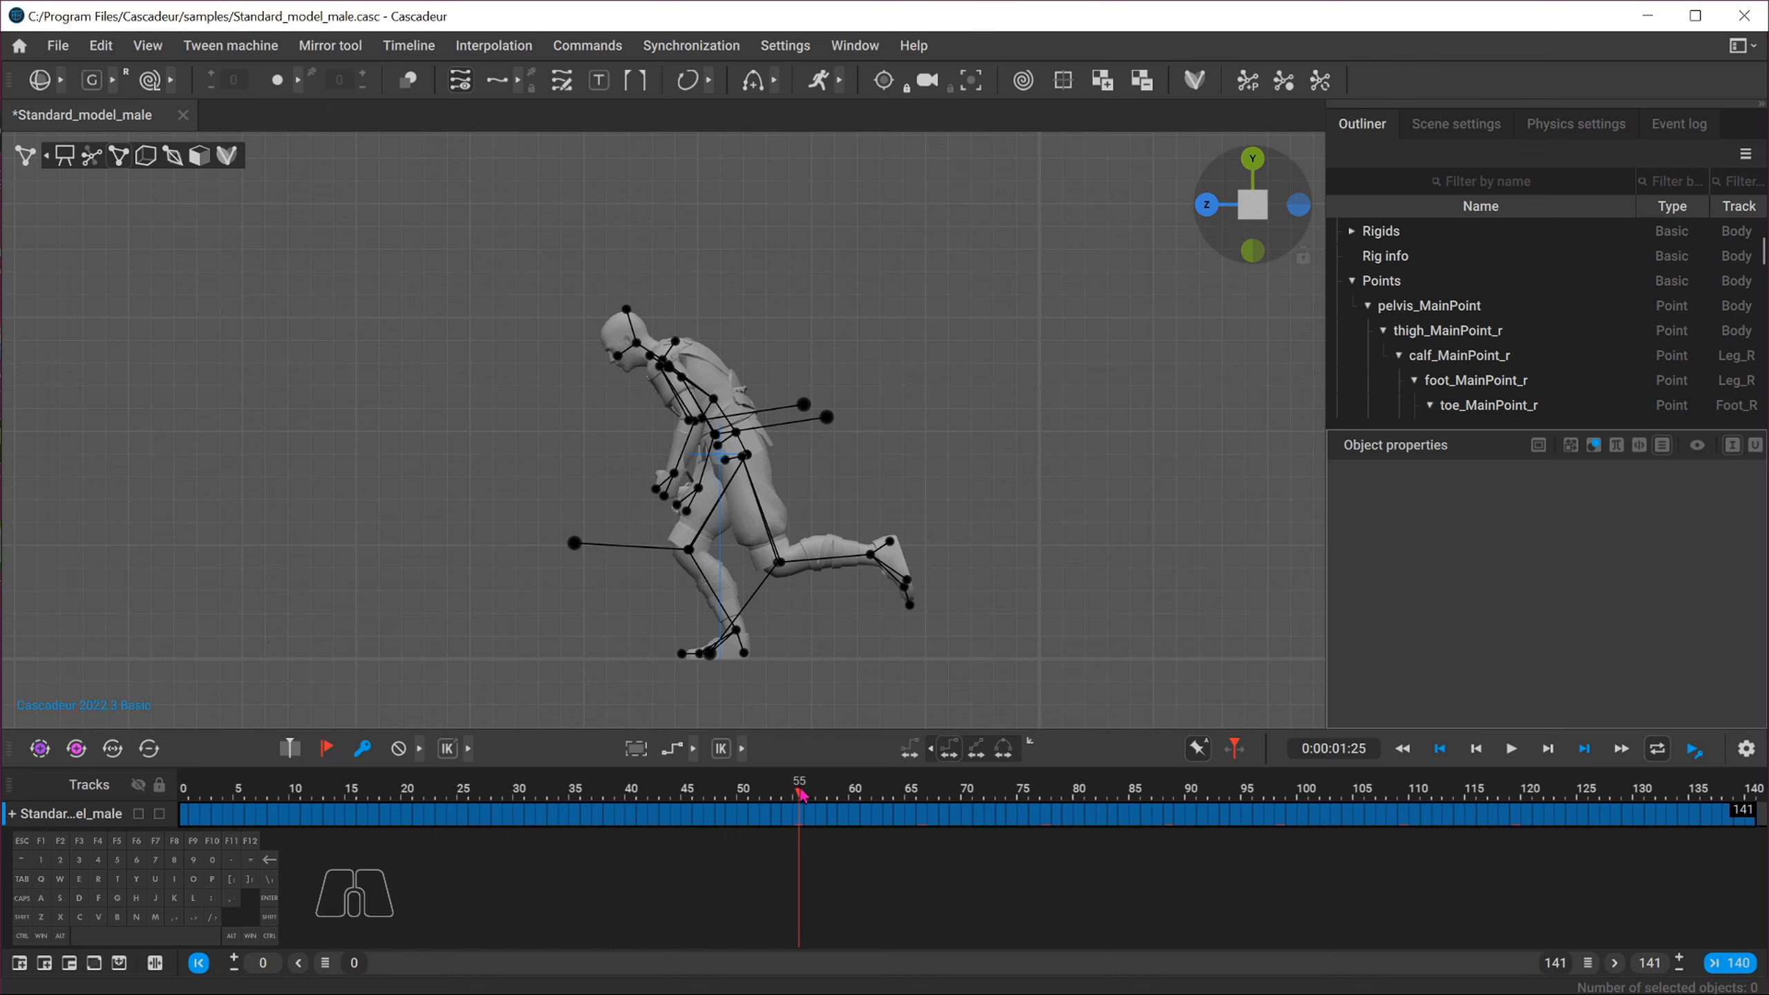
# Clear the animation outside the useful range, removing frames 0 to 55 and 120 to the end
pyautogui.moveTo(786, 792); pyautogui.dragTo(182, 823)
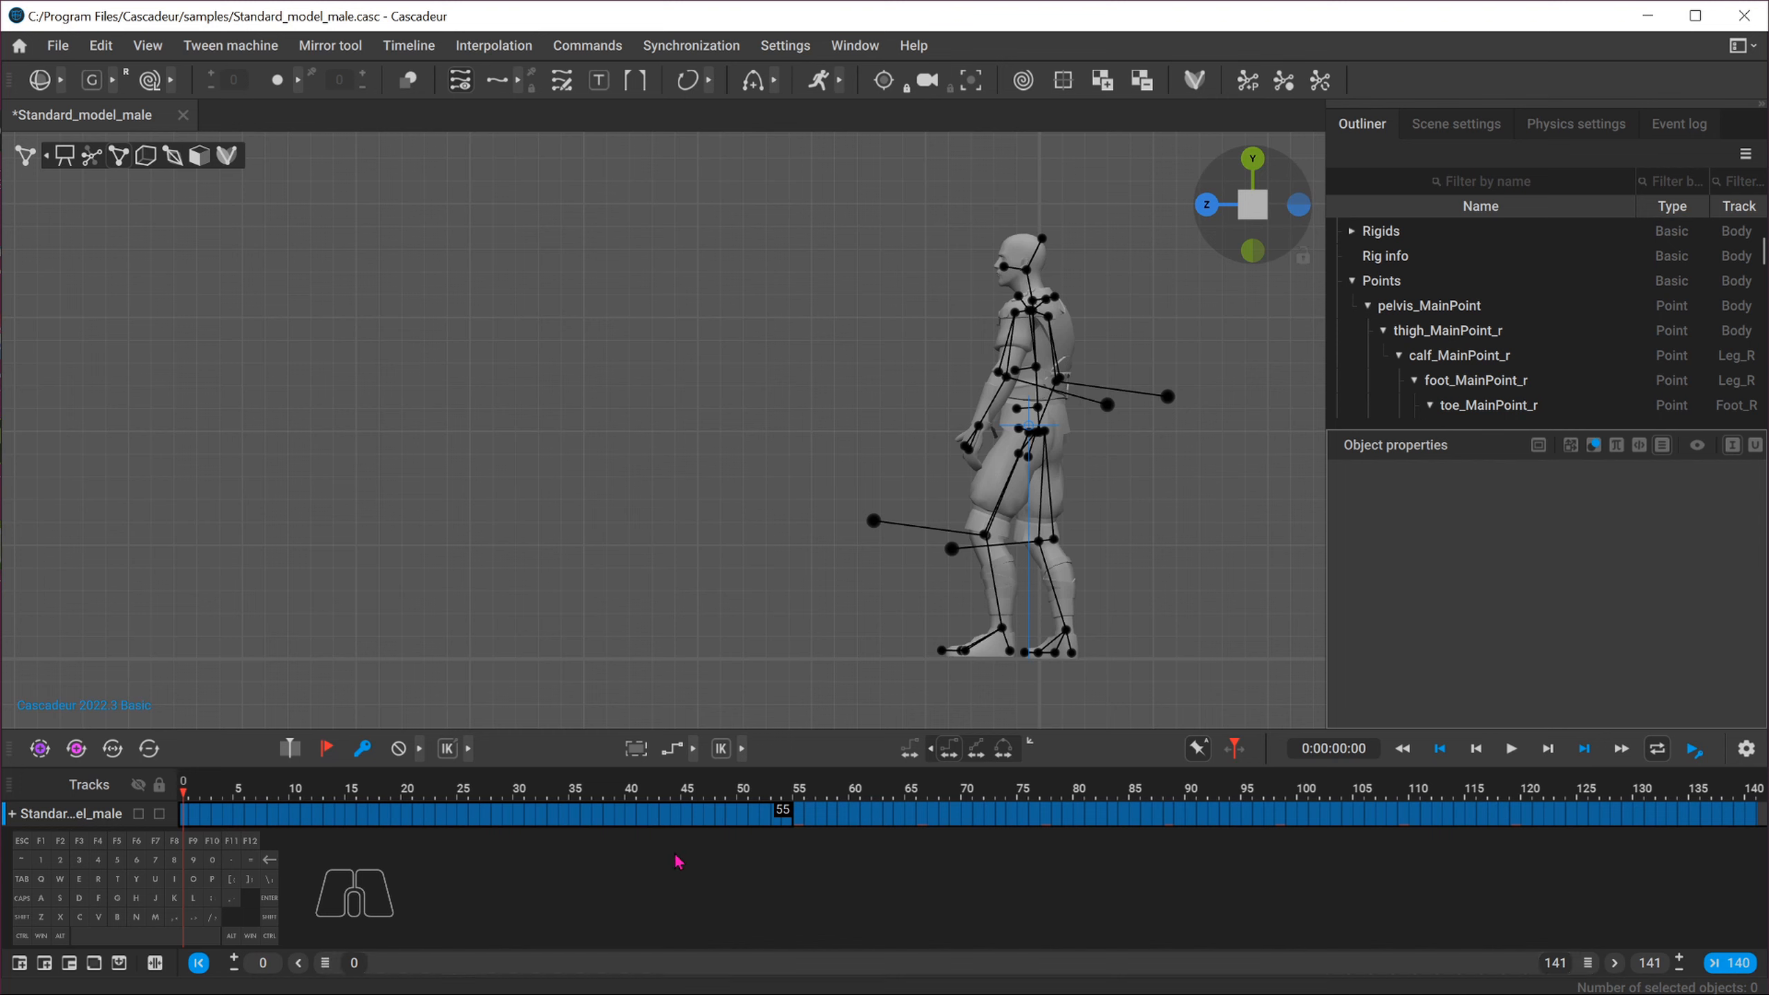
pyautogui.hotkey('alt', 'f')
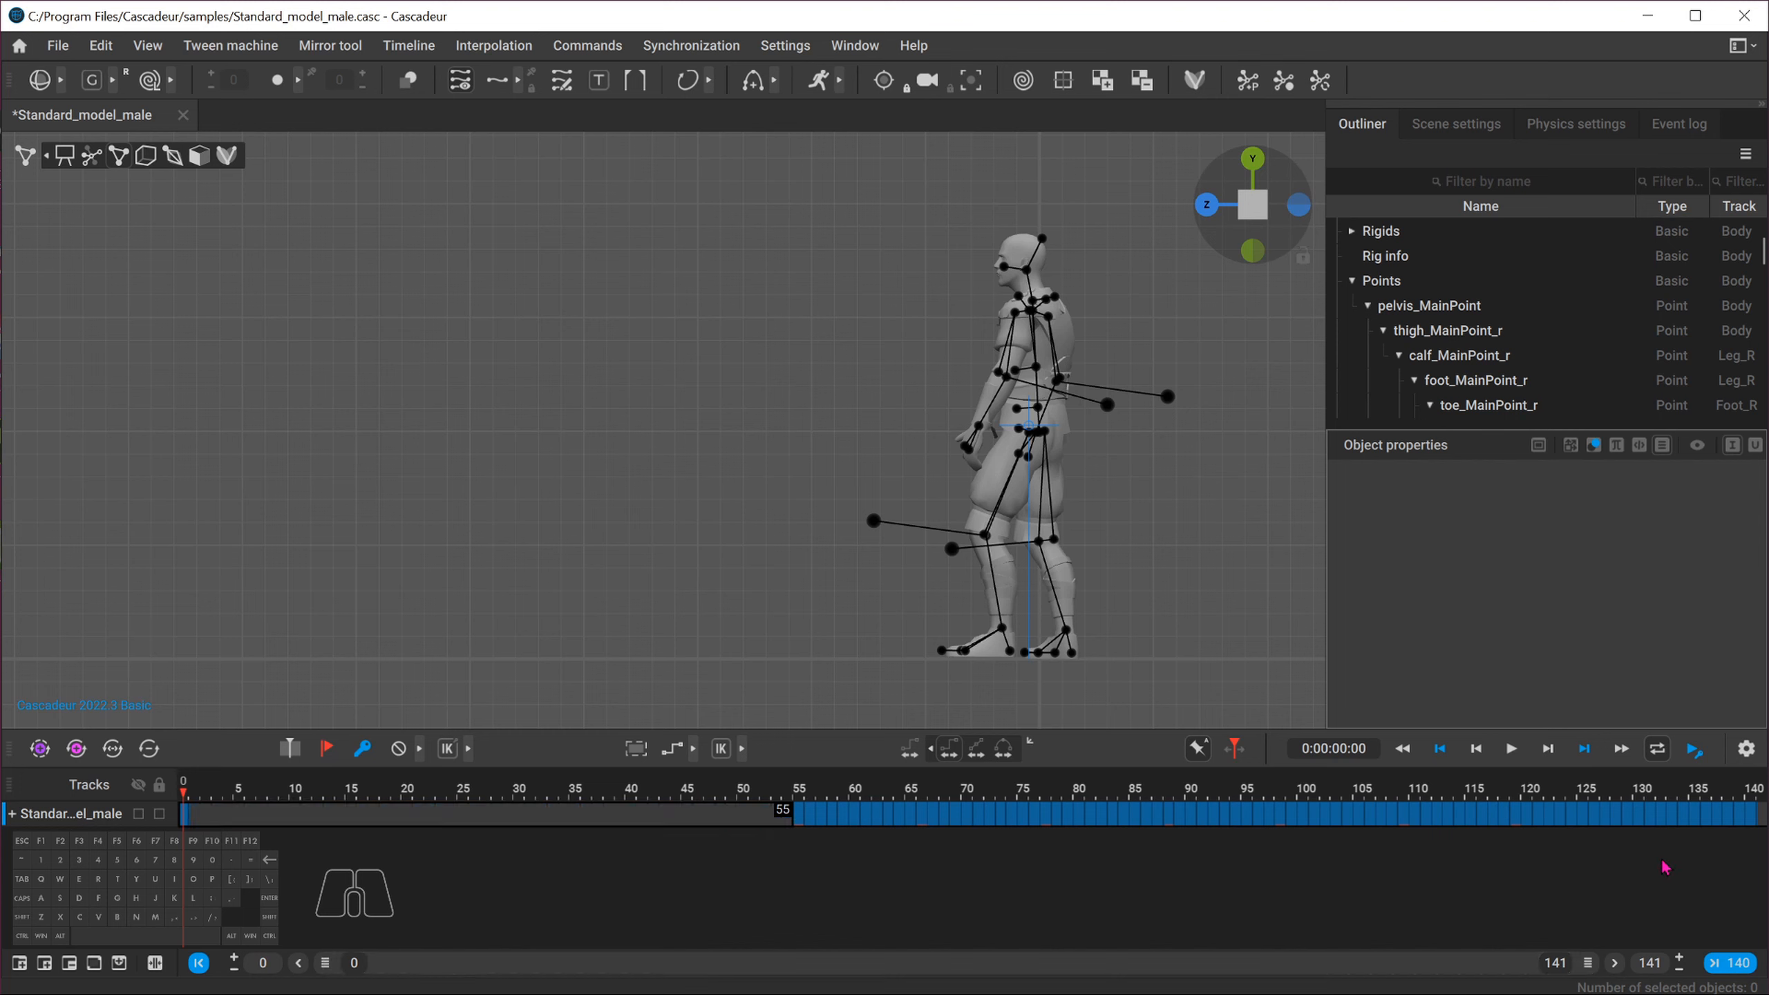
pyautogui.click(1519, 813)
pyautogui.moveTo(1526, 814); pyautogui.dragTo(1760, 818)
pyautogui.press('t')
pyautogui.middleClick(1669, 822)
pyautogui.press('t')
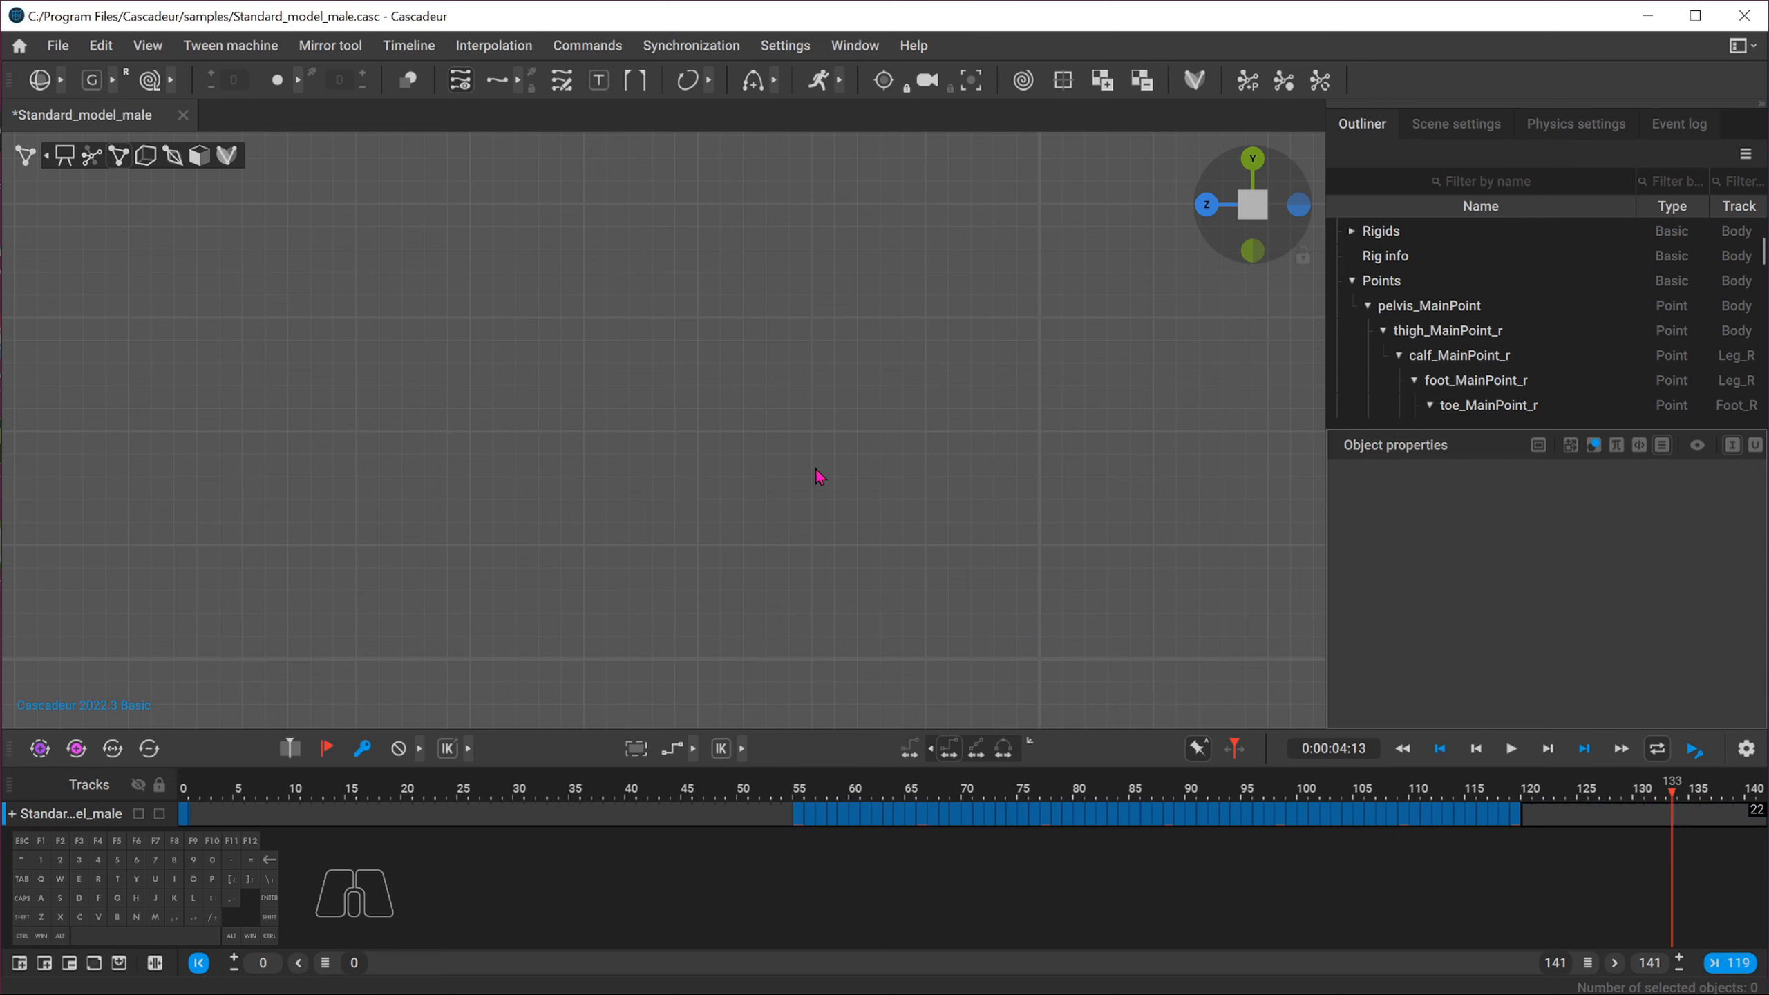
# Select the whole character and split the viewport into two views
pyautogui.keyDown('alt'); pyautogui.moveTo(889, 511); pyautogui.dragTo(466, 533, button='middle'); pyautogui.keyUp('alt')
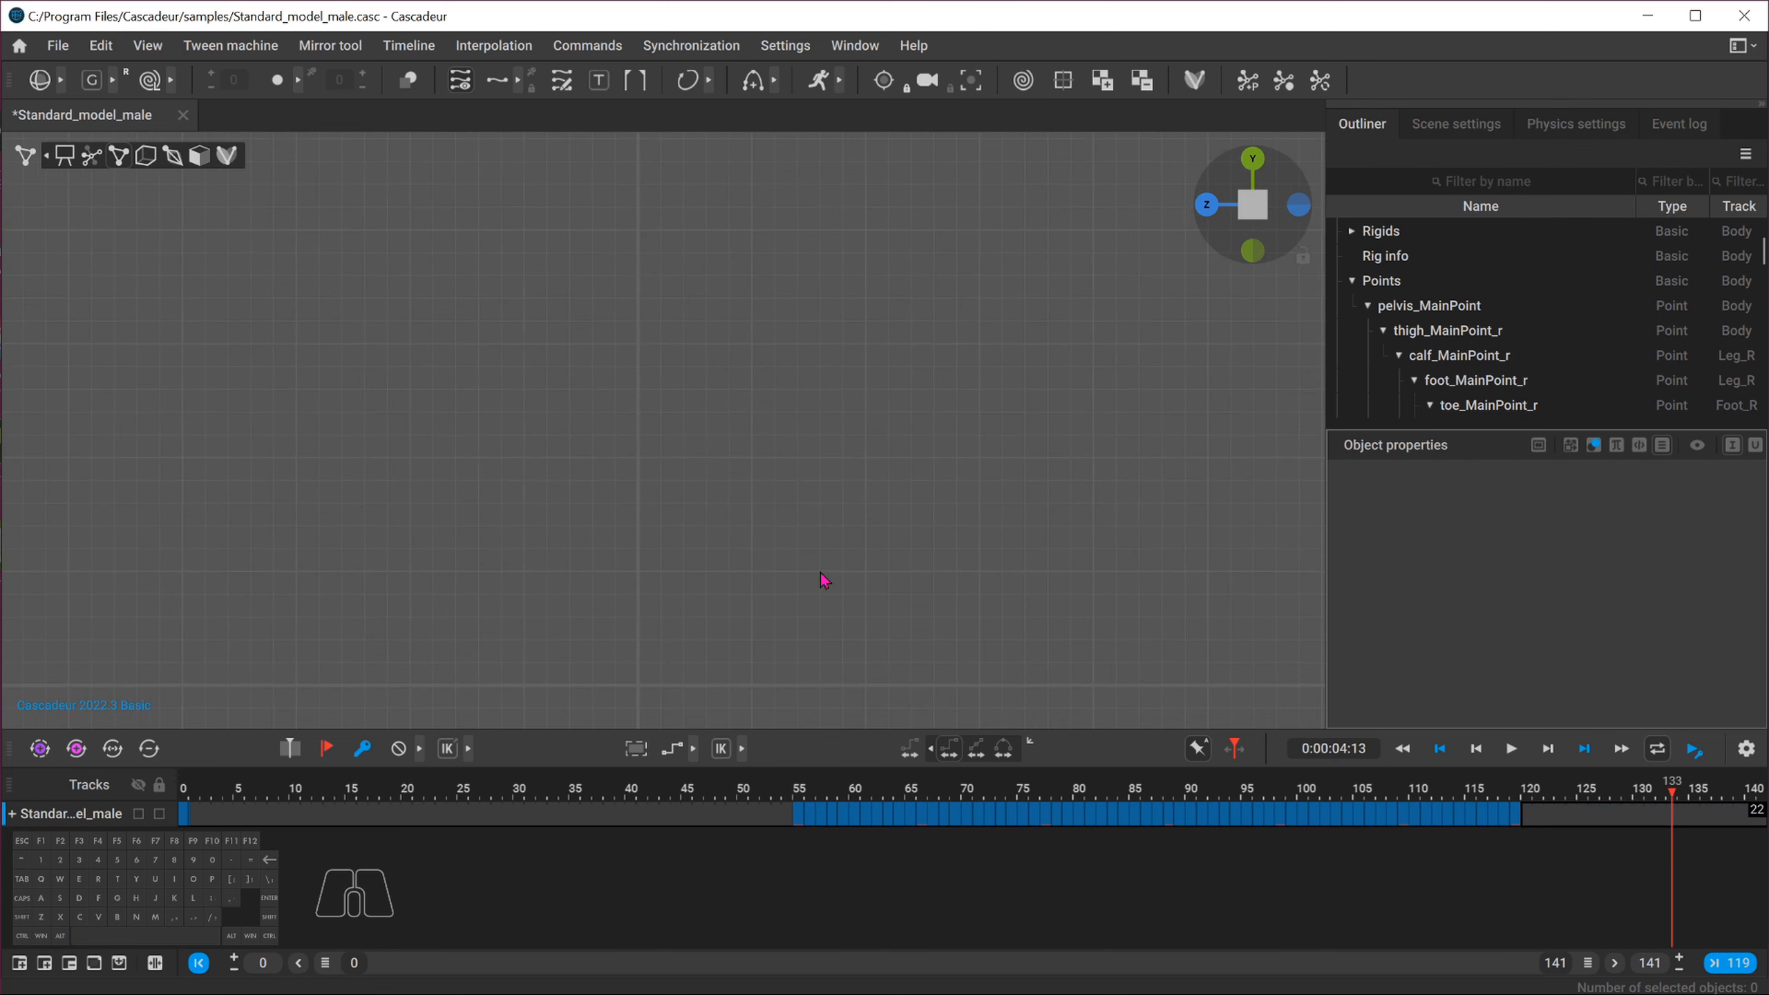
pyautogui.press('t')
pyautogui.scroll(-3, 830, 502)
pyautogui.click(836, 516)
pyautogui.scroll(-4, 877, 552)
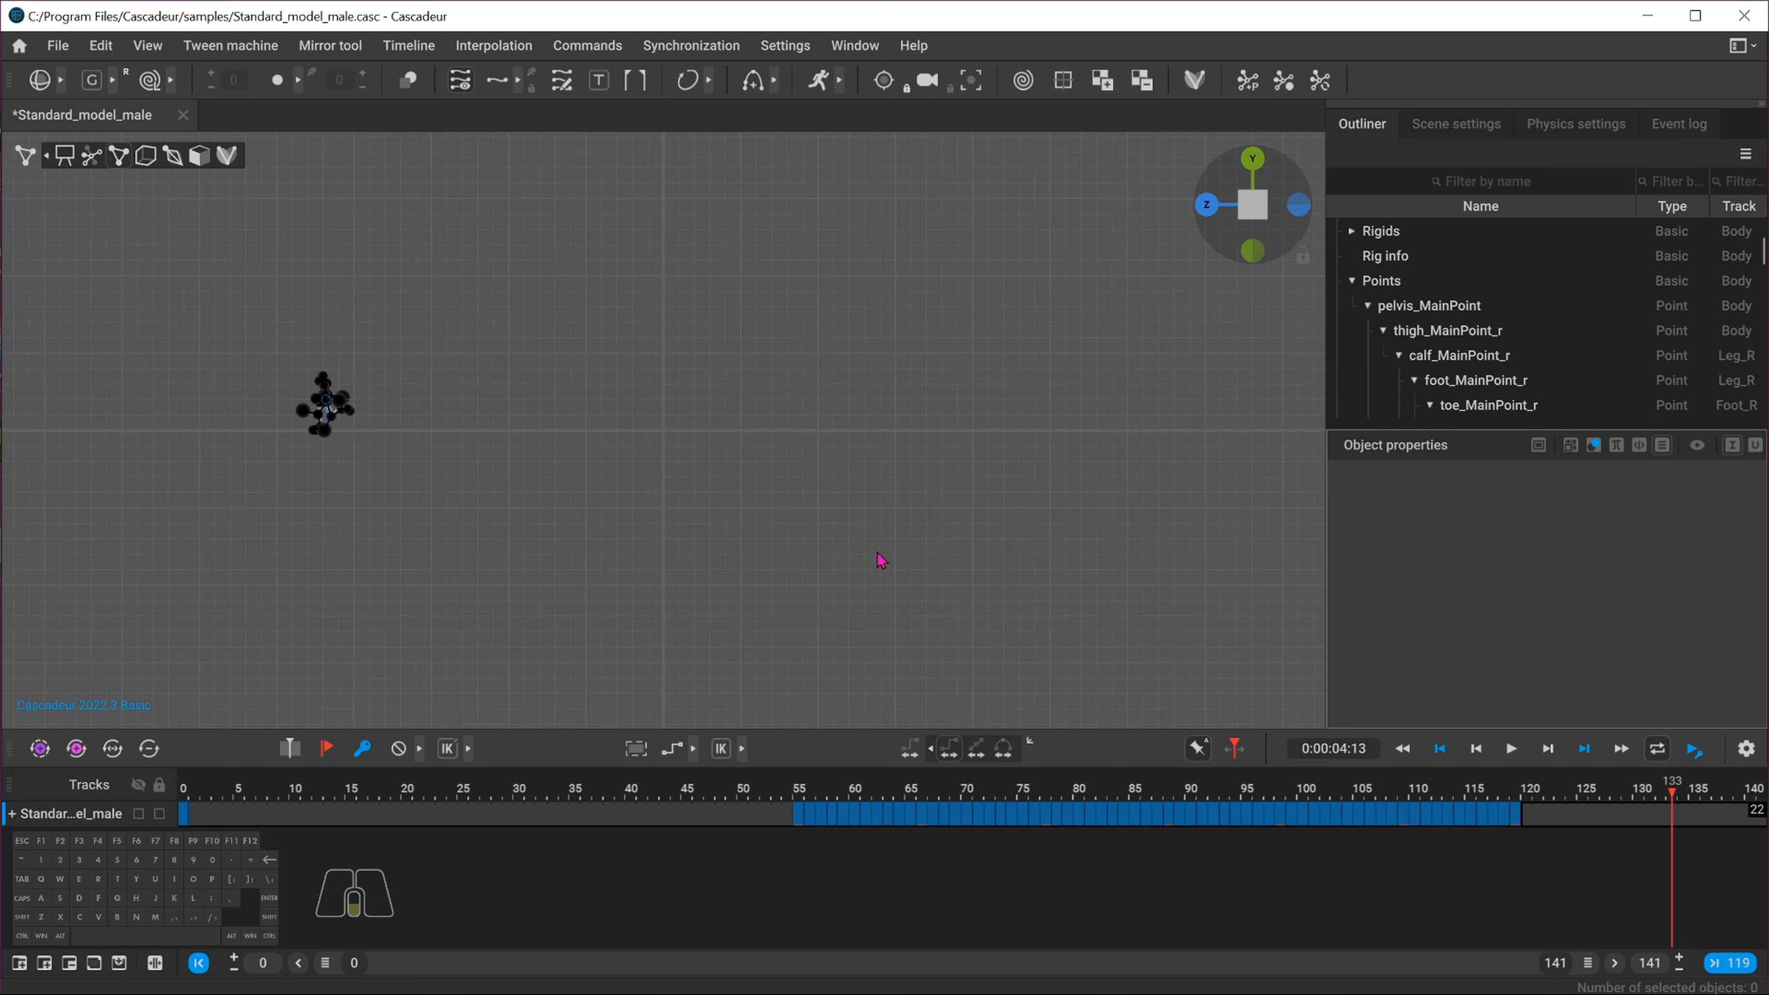
pyautogui.moveTo(384, 332); pyautogui.dragTo(173, 550)
pyautogui.press('t')
pyautogui.press('space')
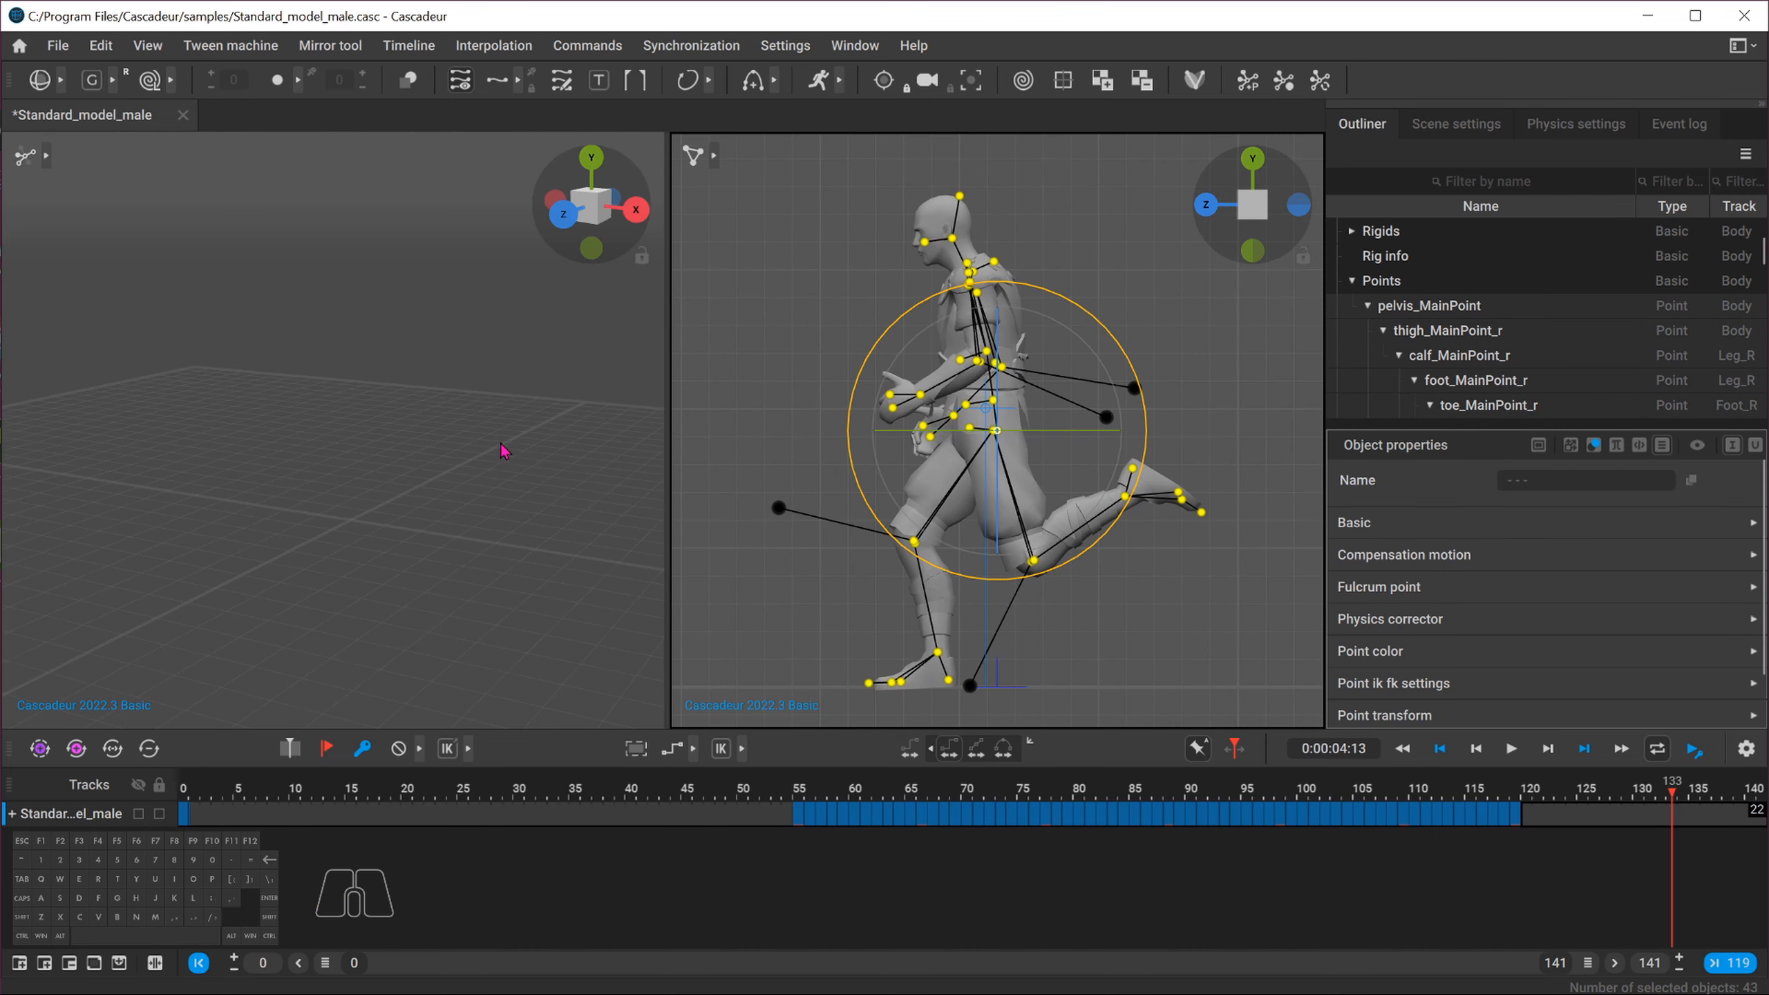
# Set the left viewport to a front view of the character and enable its selection tools
pyautogui.keyDown('alt'); pyautogui.moveTo(332, 515); pyautogui.dragTo(542, 277); pyautogui.keyUp('alt')
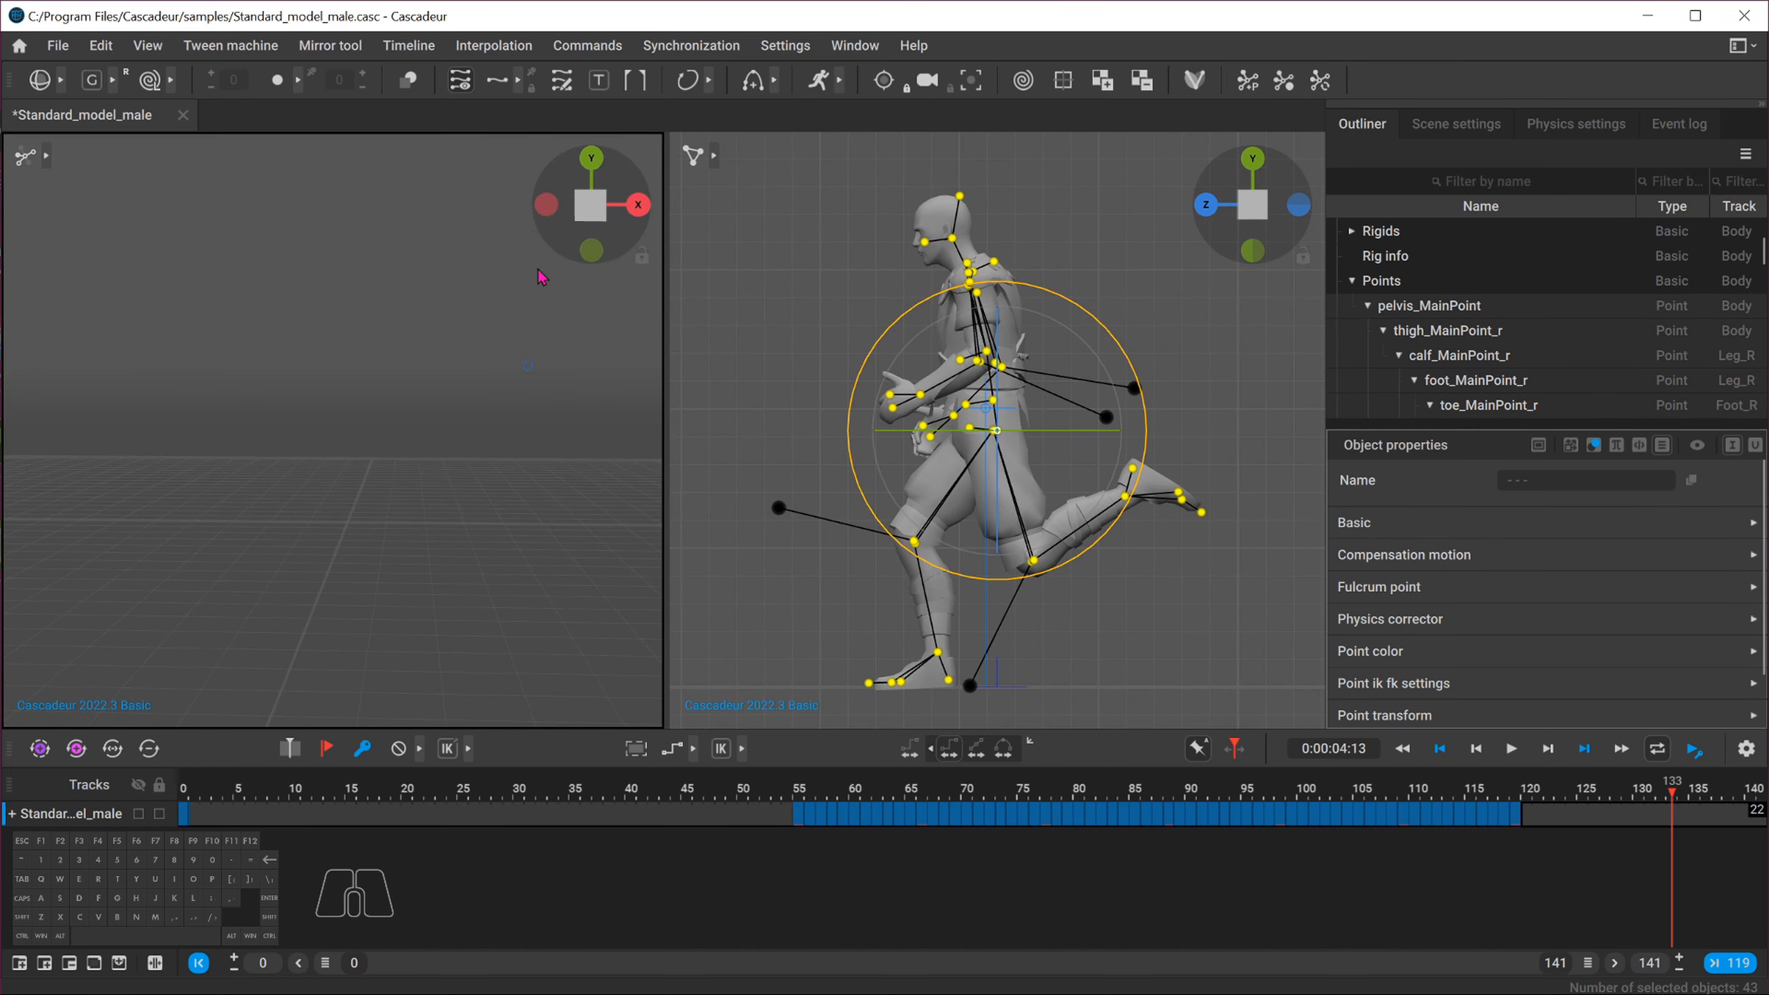
pyautogui.click(603, 206)
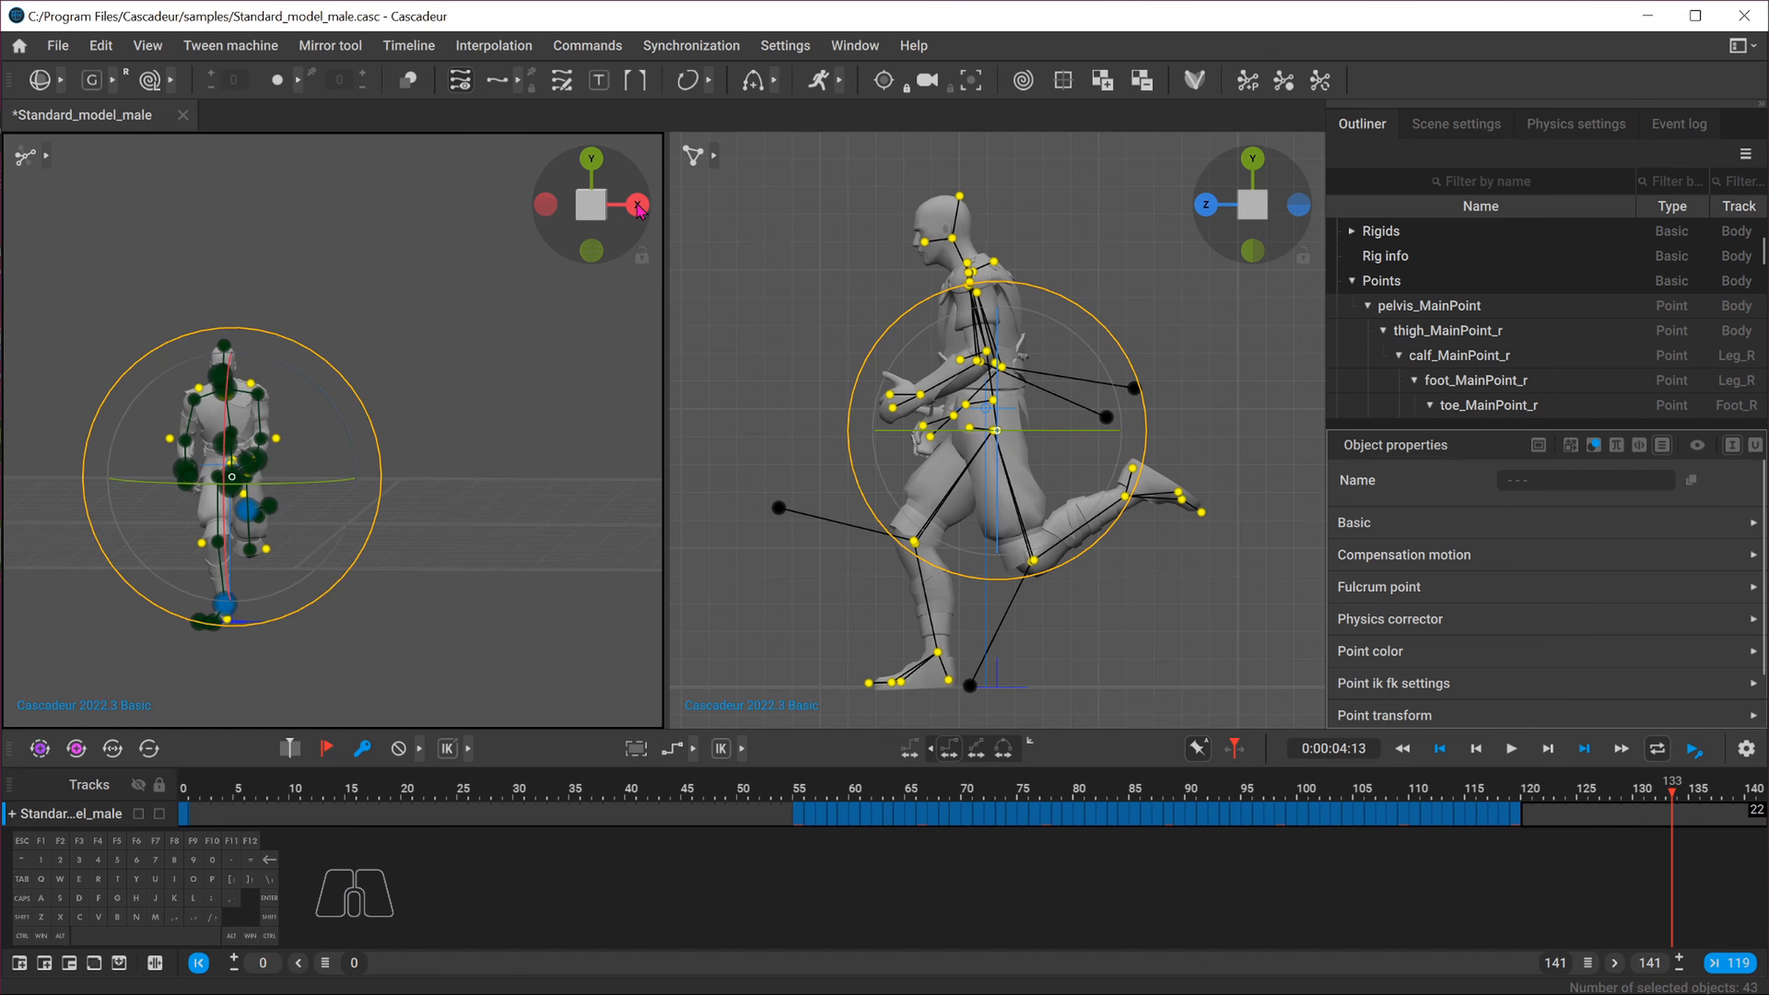
pyautogui.click(637, 204)
pyautogui.click(551, 204)
pyautogui.click(589, 211)
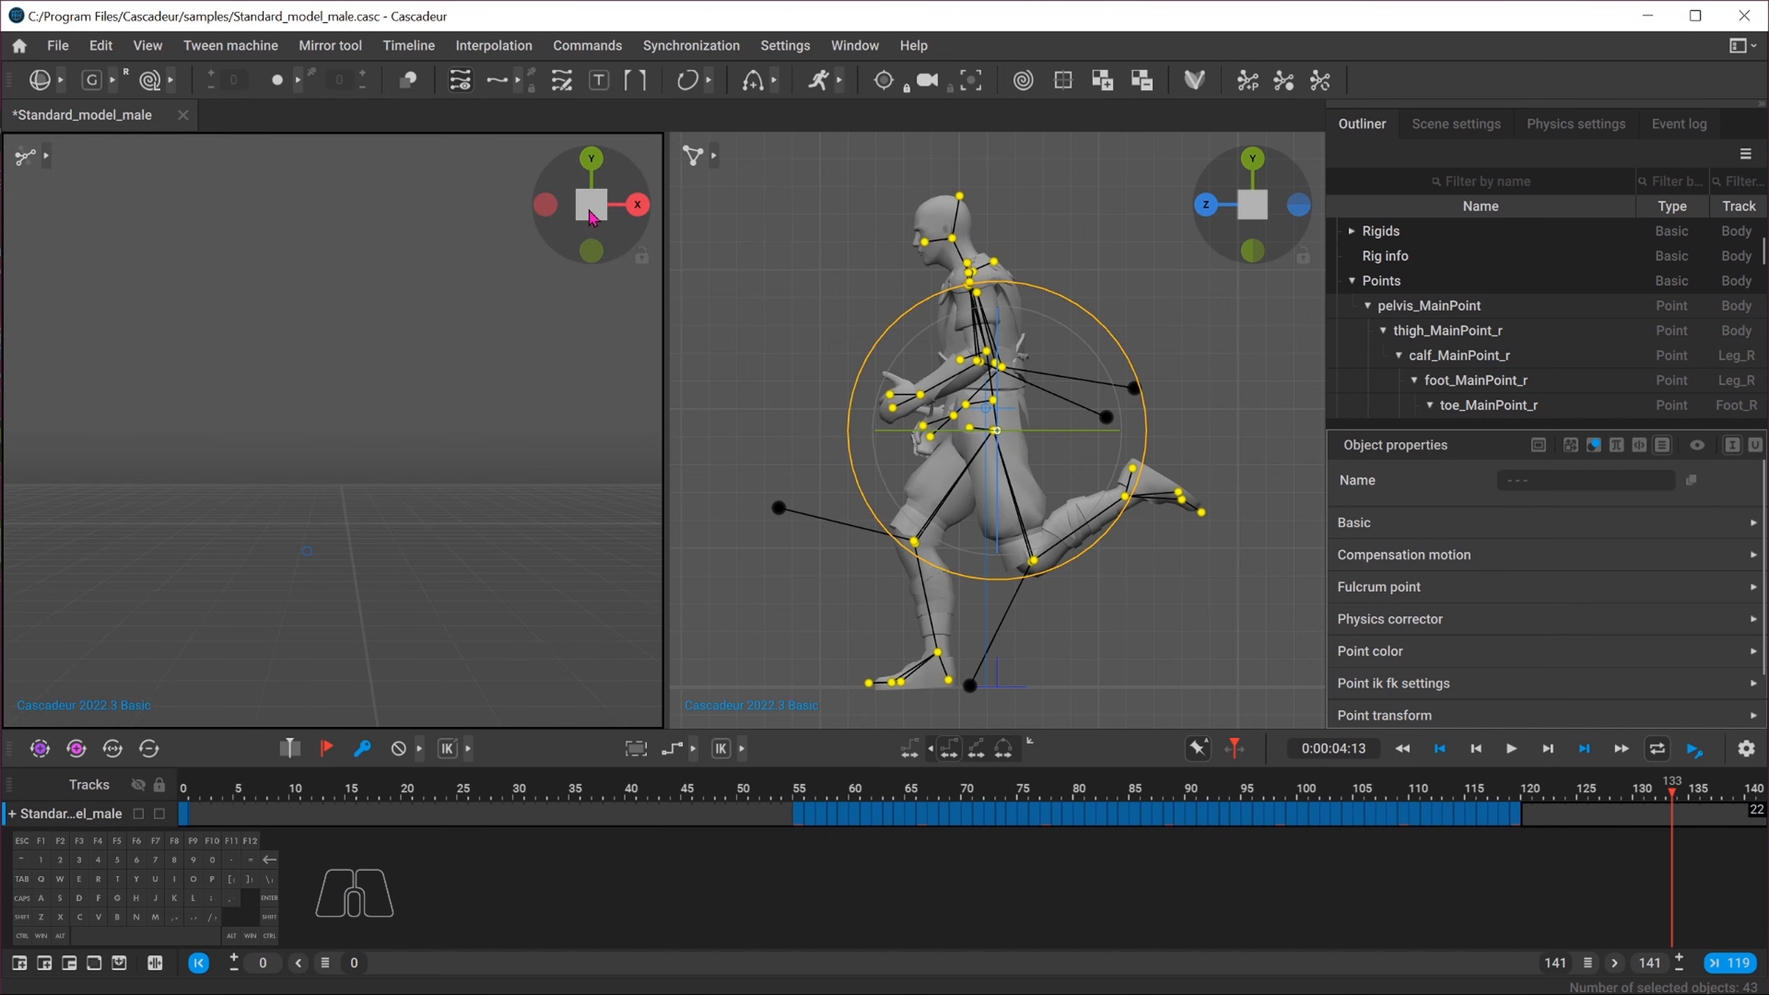
pyautogui.click(591, 218)
pyautogui.click(572, 403)
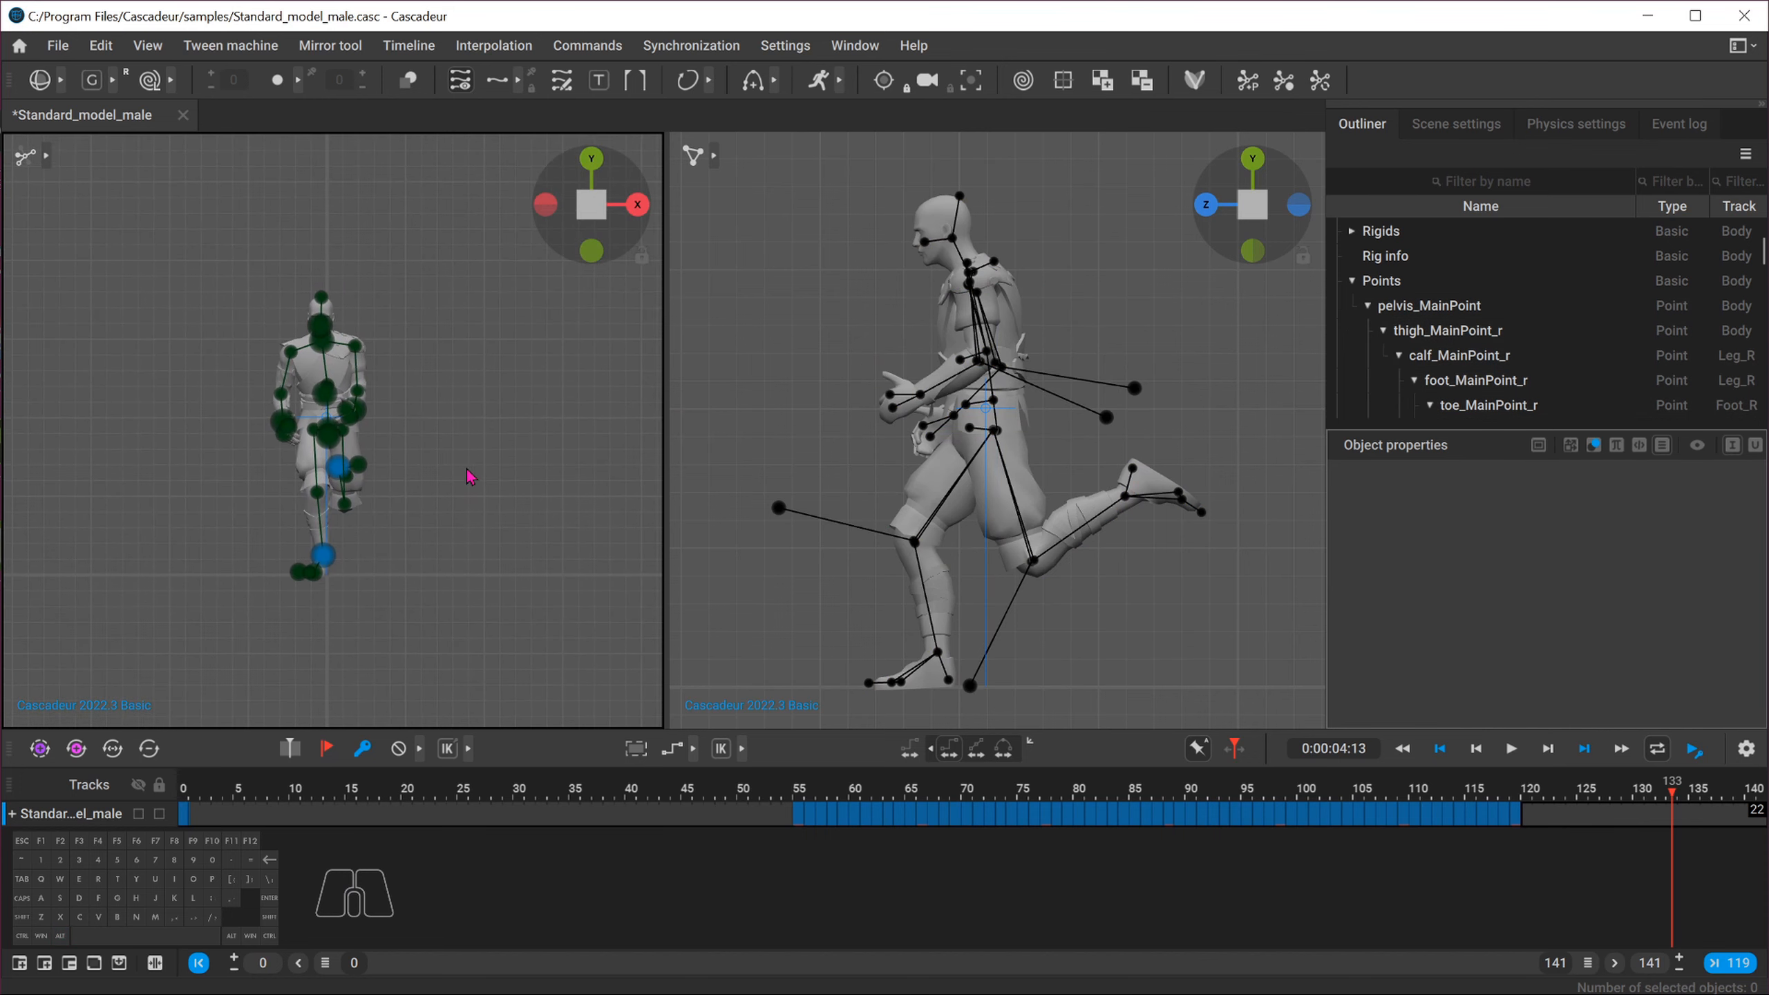
pyautogui.click(46, 156)
pyautogui.click(118, 157)
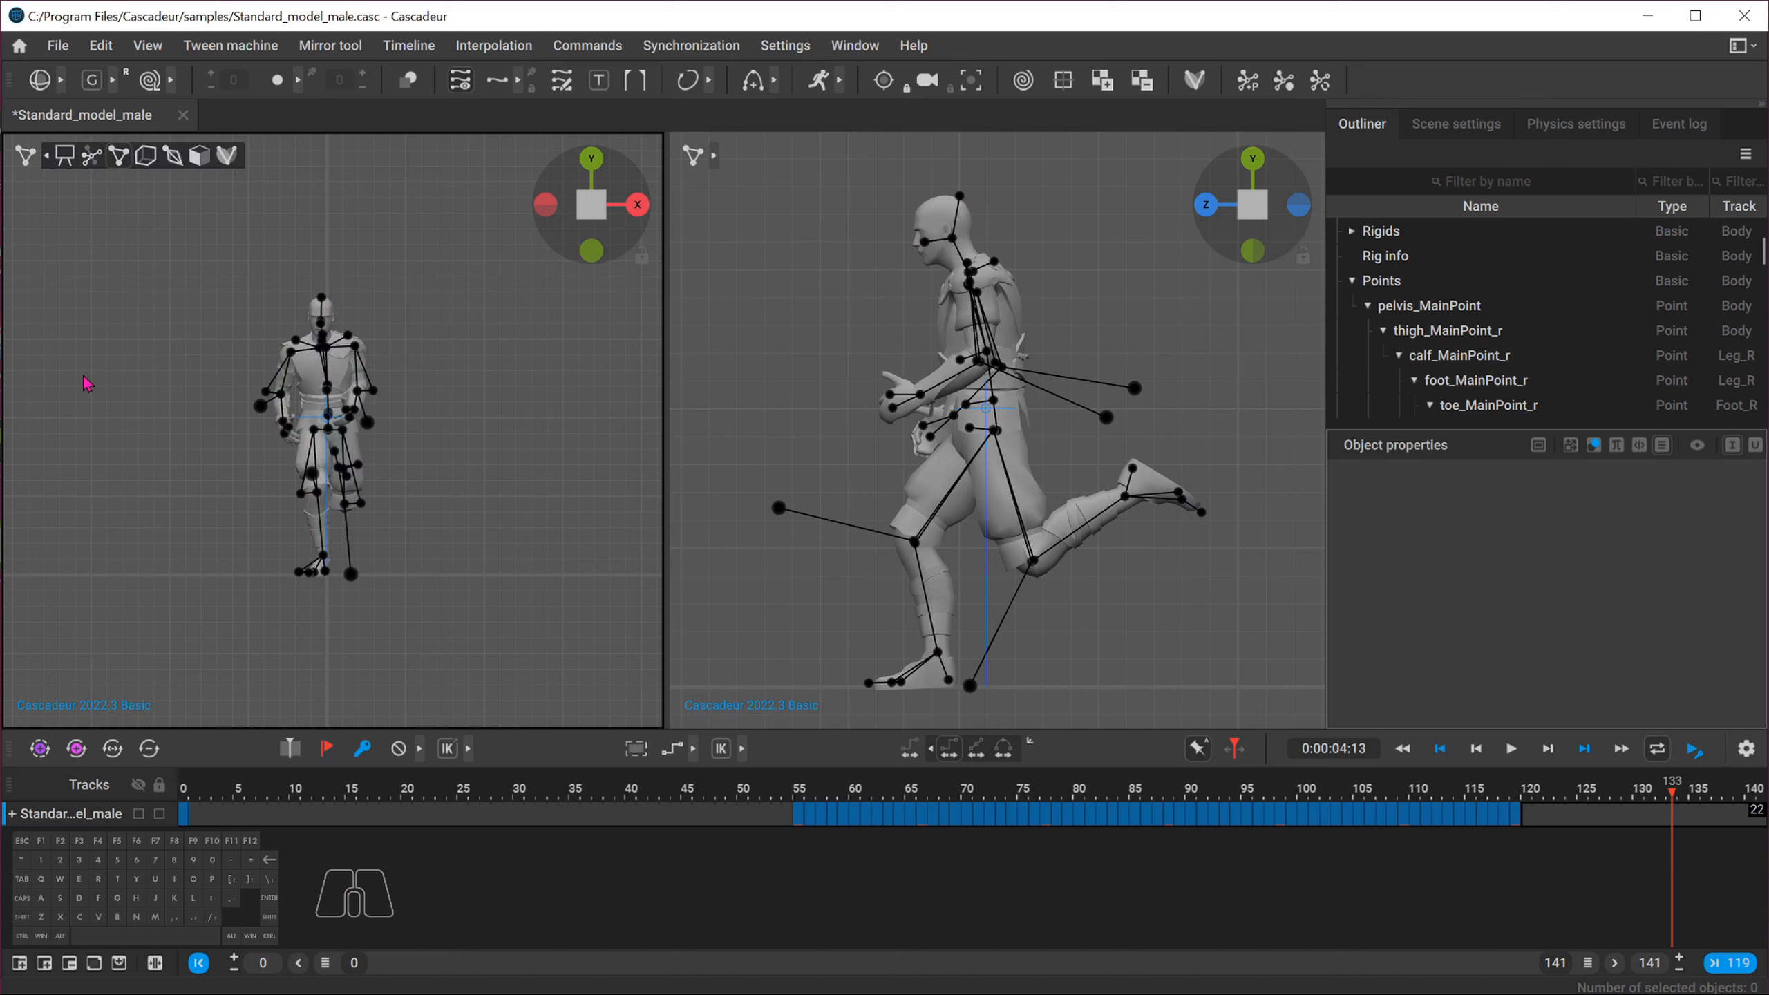
# Select the character's pelvis main point in the side view
pyautogui.scroll(3, 219, 423)
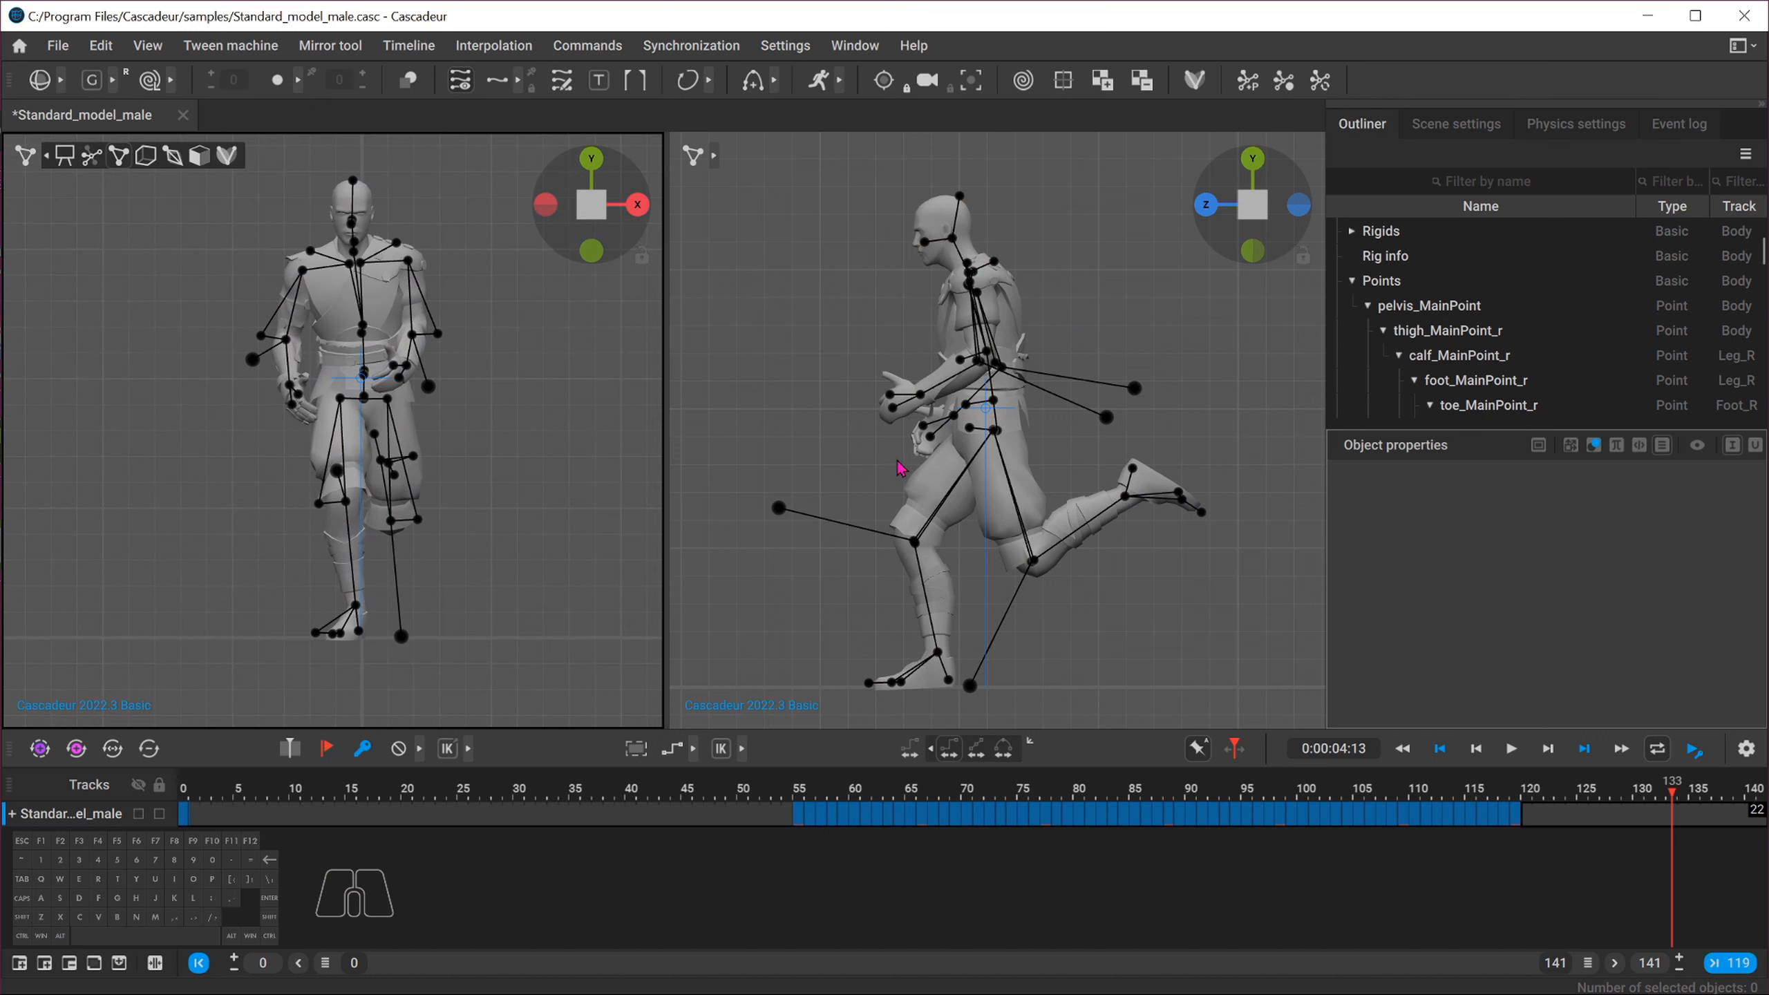
pyautogui.scroll(2, 1030, 457)
pyautogui.scroll(3, 1029, 456)
pyautogui.click(1000, 442)
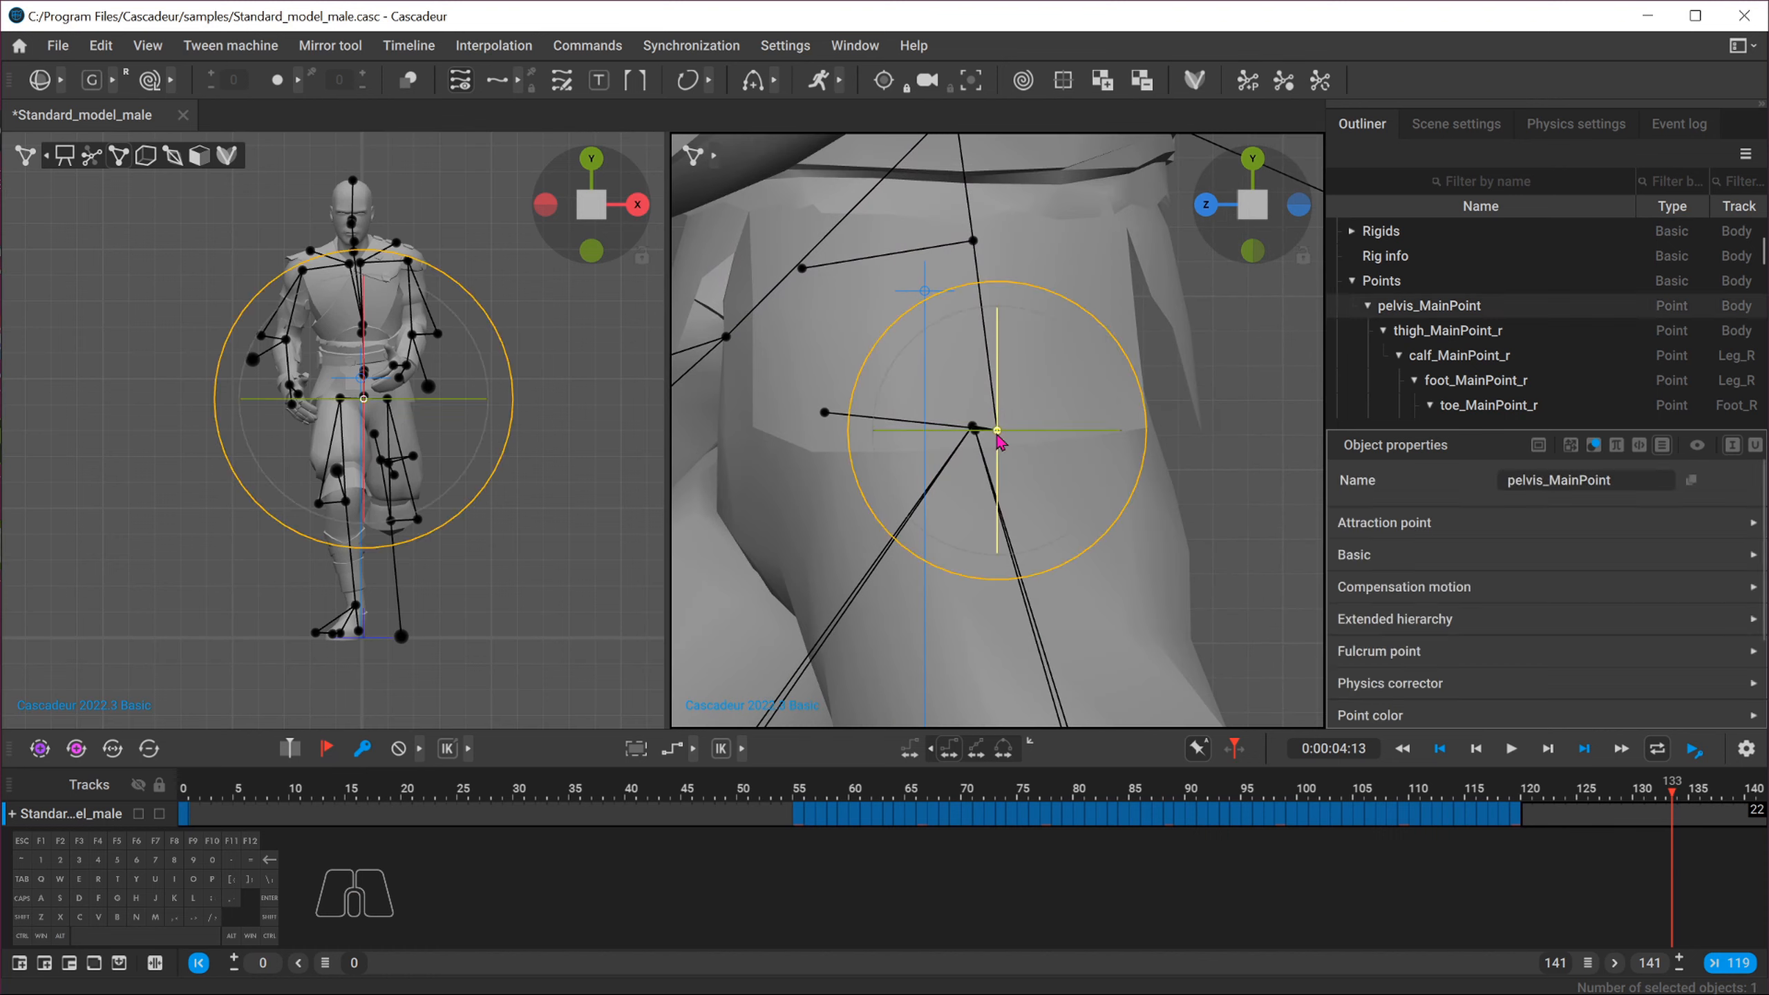
pyautogui.scroll(-5, 1038, 430)
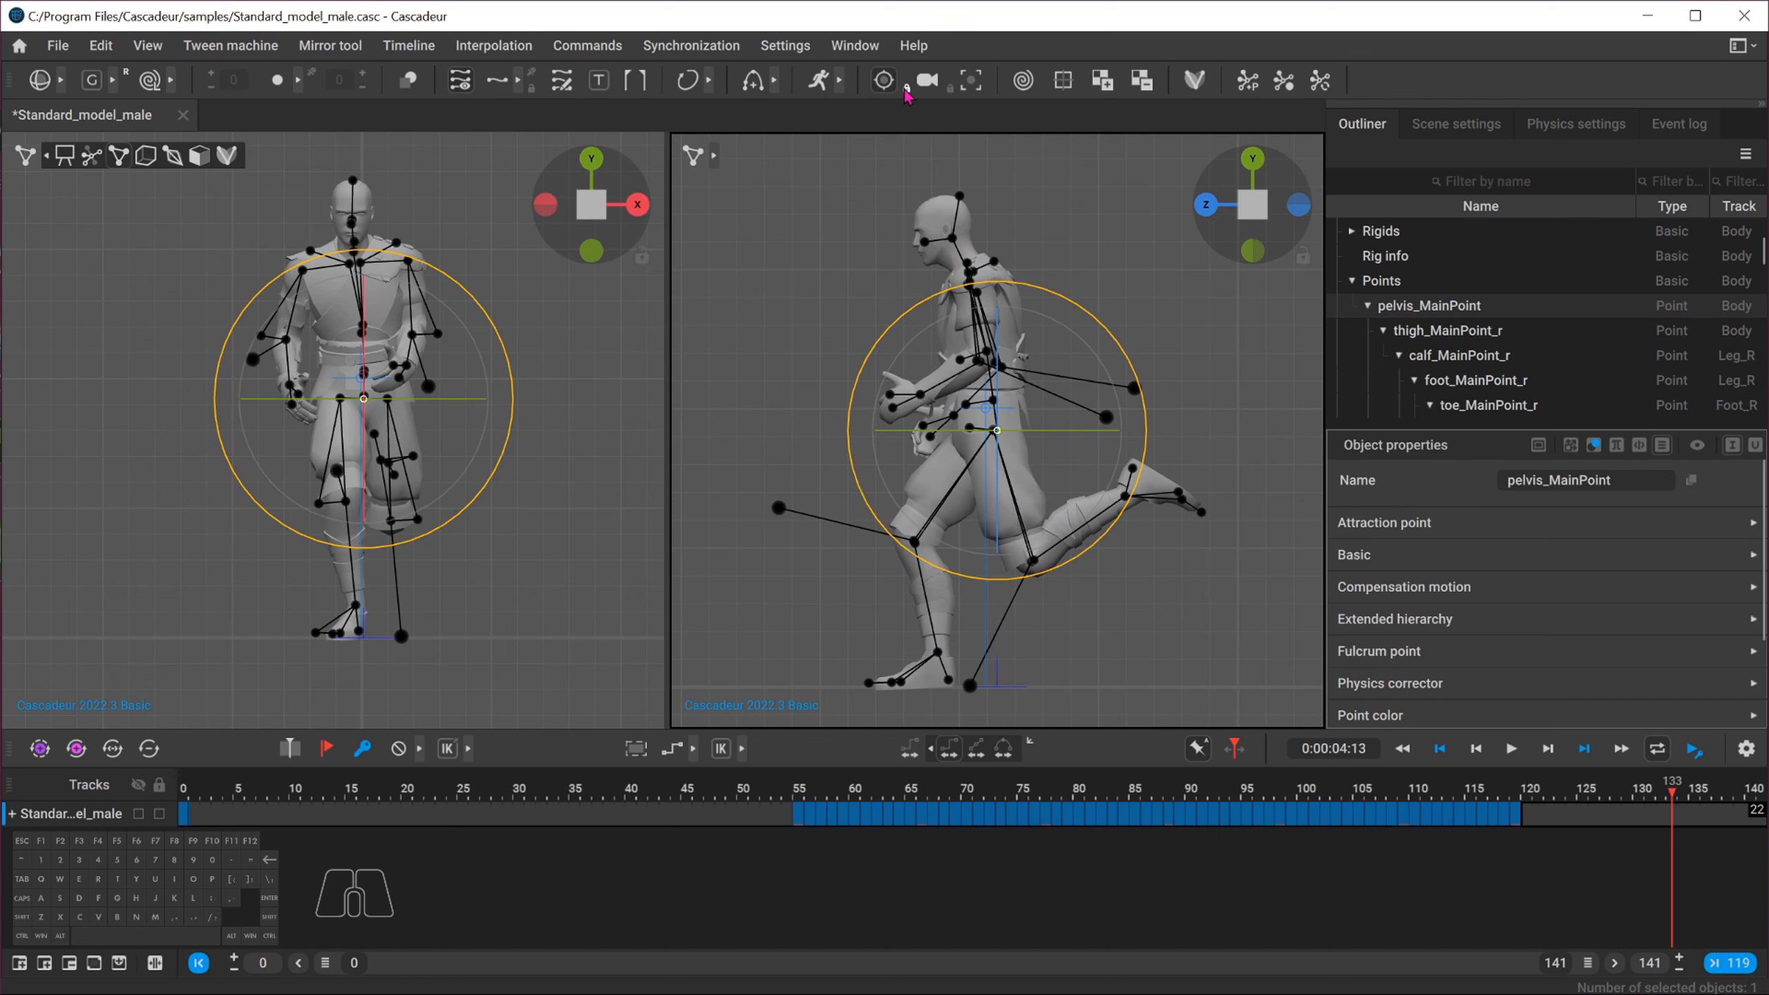
# Narrow the timeline to frames 55–119 and hide the rig joint overlay in both viewports
pyautogui.moveTo(924, 781)
pyautogui.mouseDown()
pyautogui.moveTo(855, 782)
pyautogui.moveTo(1224, 781)
pyautogui.moveTo(888, 786)
pyautogui.moveTo(957, 786)
pyautogui.mouseUp()
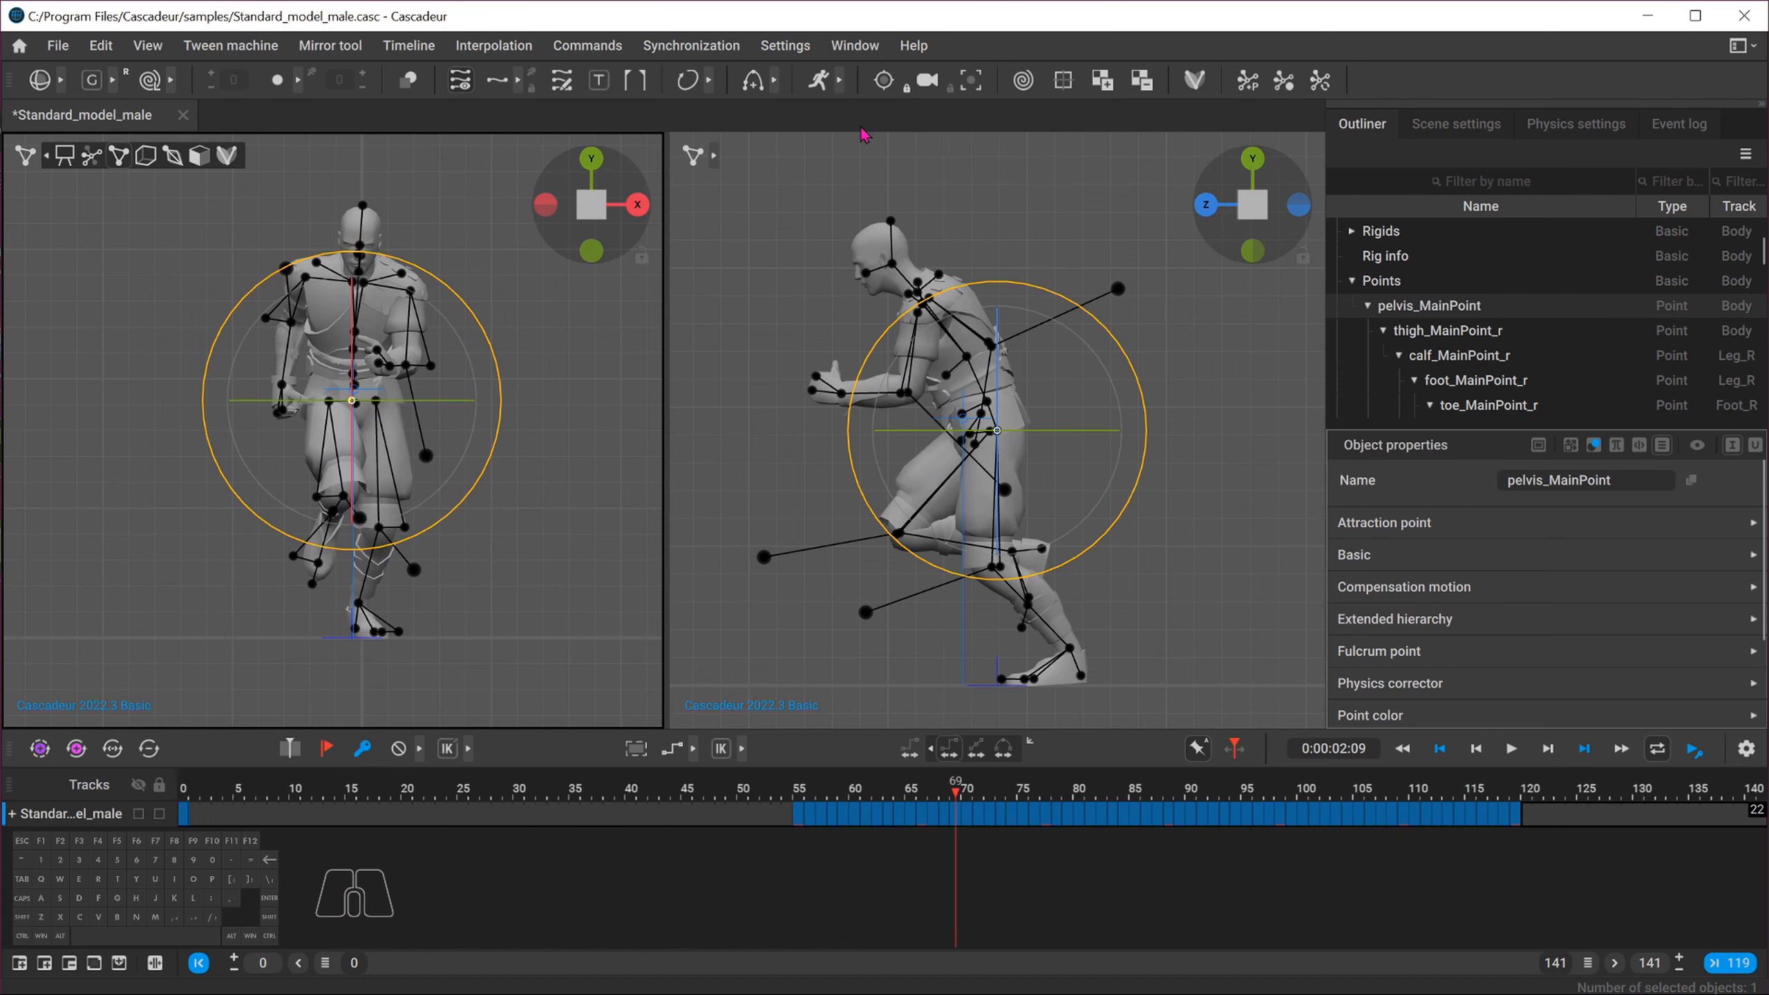
pyautogui.click(813, 790)
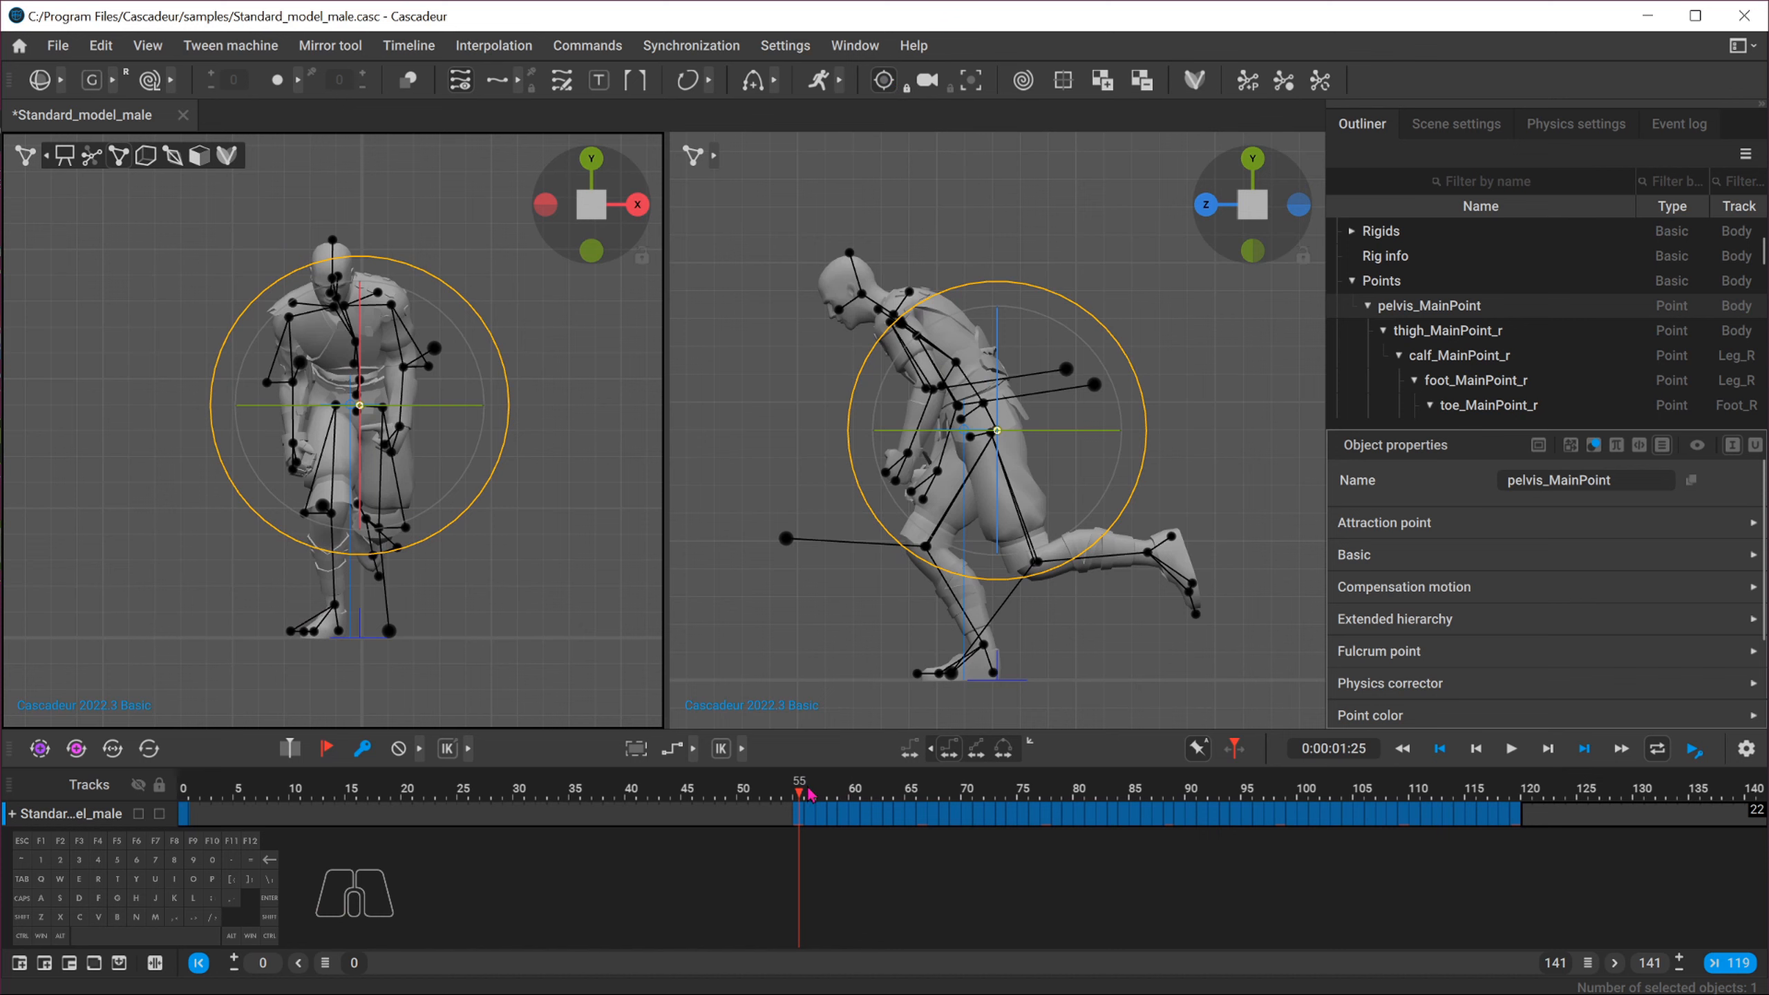
pyautogui.moveTo(811, 795); pyautogui.dragTo(914, 801)
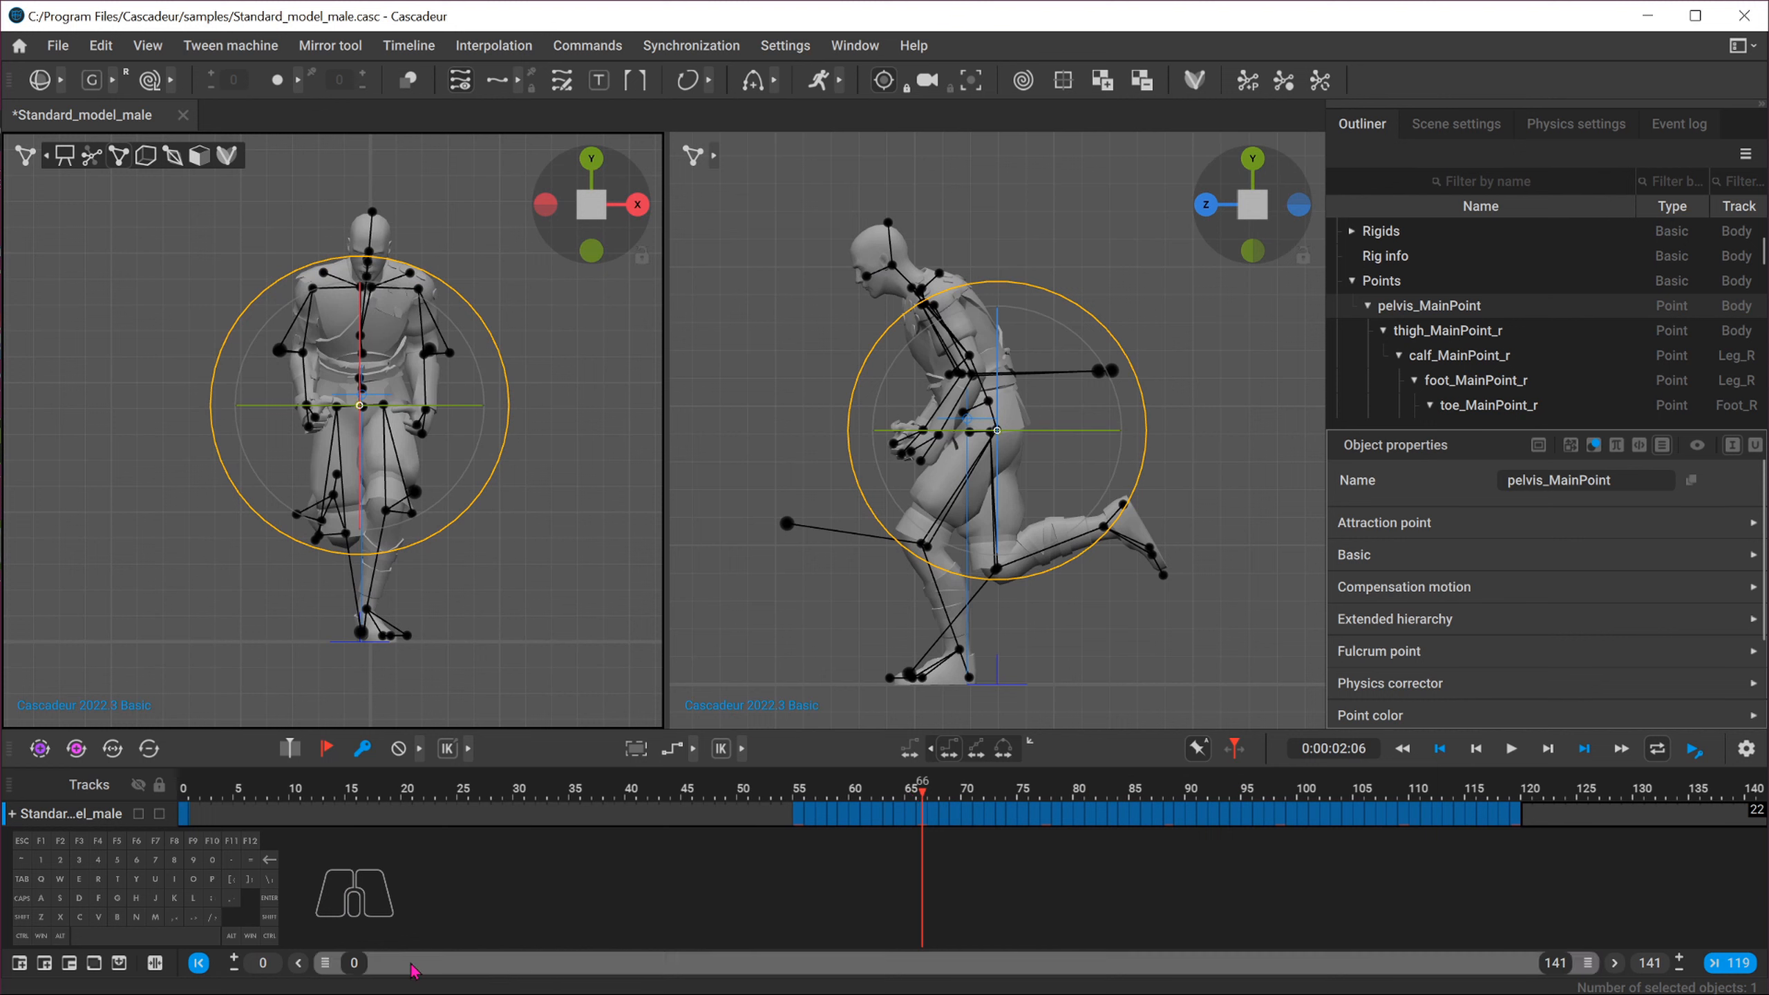
pyautogui.moveTo(325, 967); pyautogui.dragTo(815, 971)
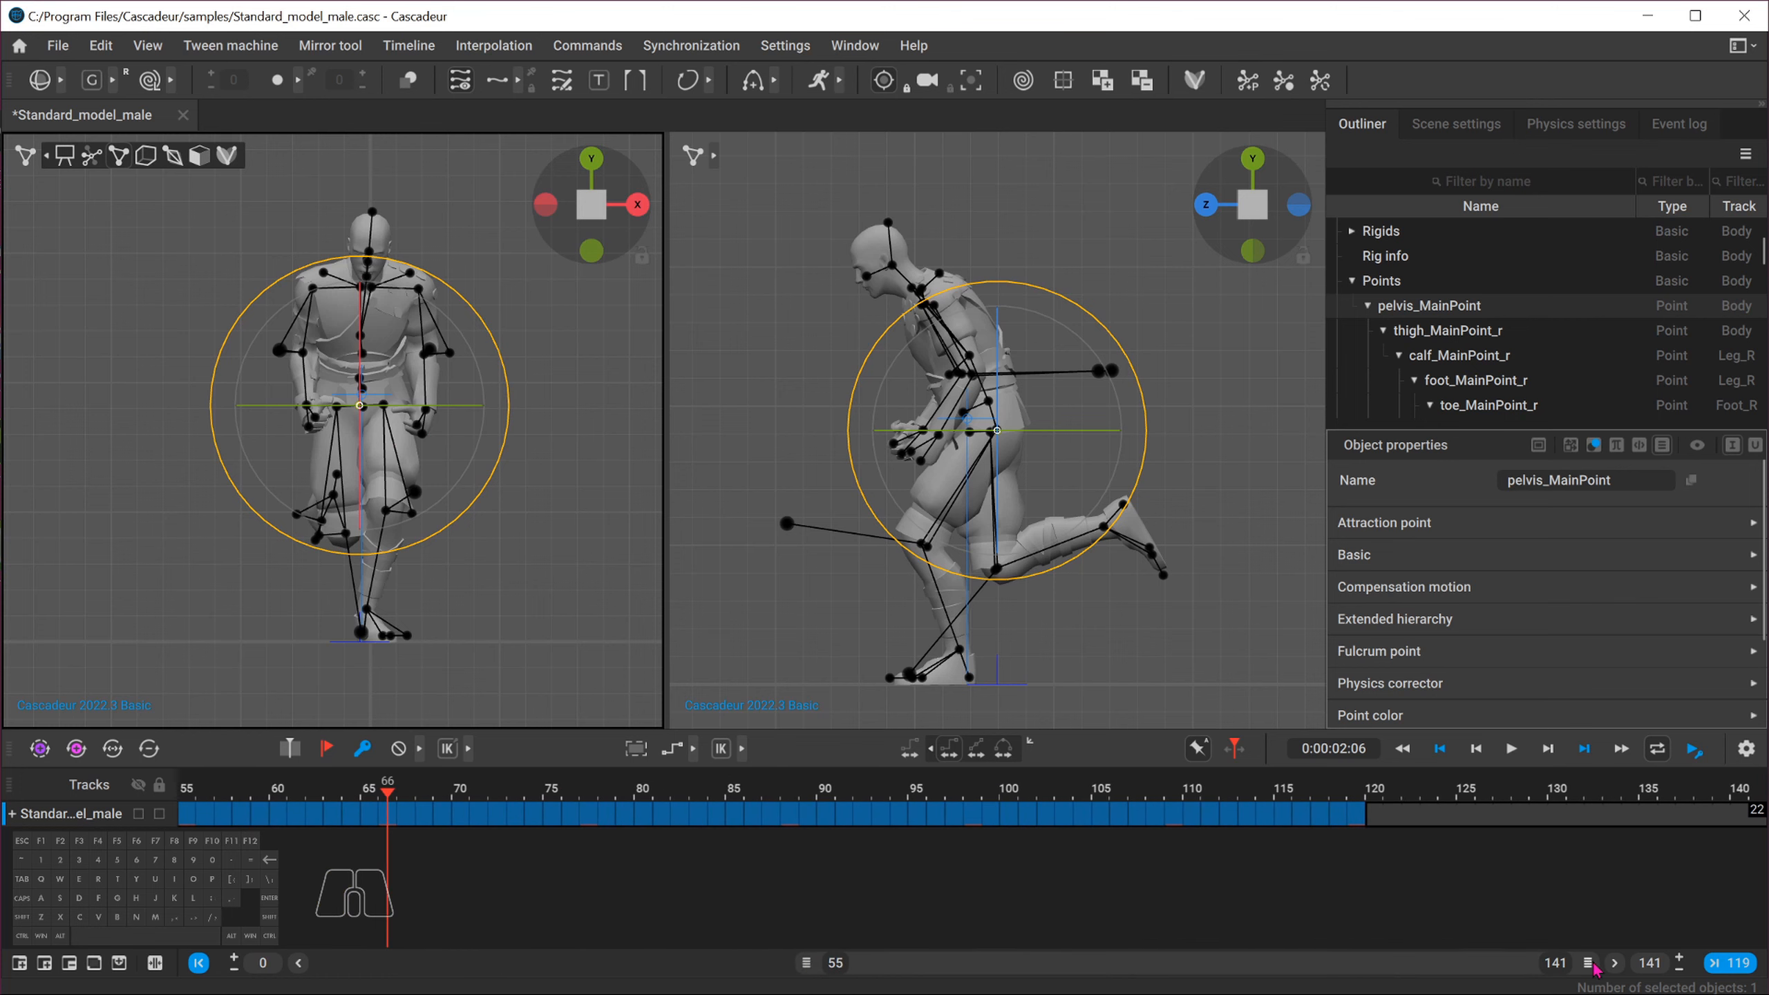
pyautogui.moveTo(1595, 969); pyautogui.dragTo(1397, 966)
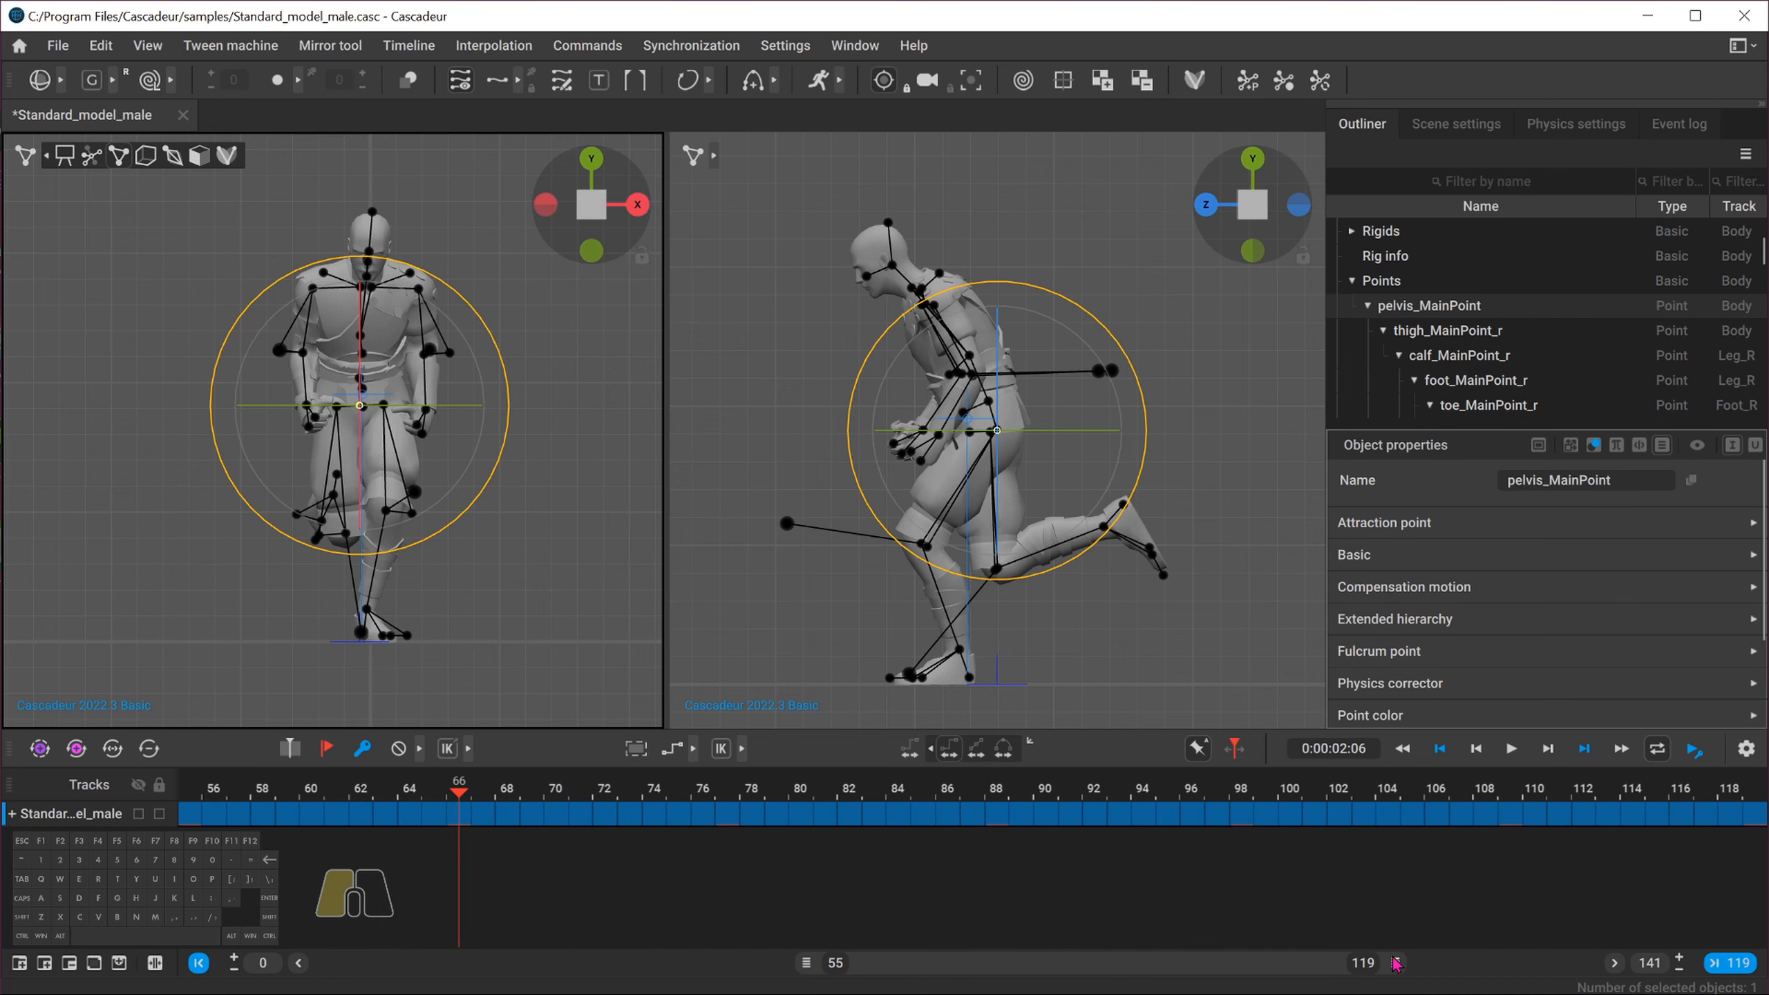
pyautogui.middleClick(526, 398)
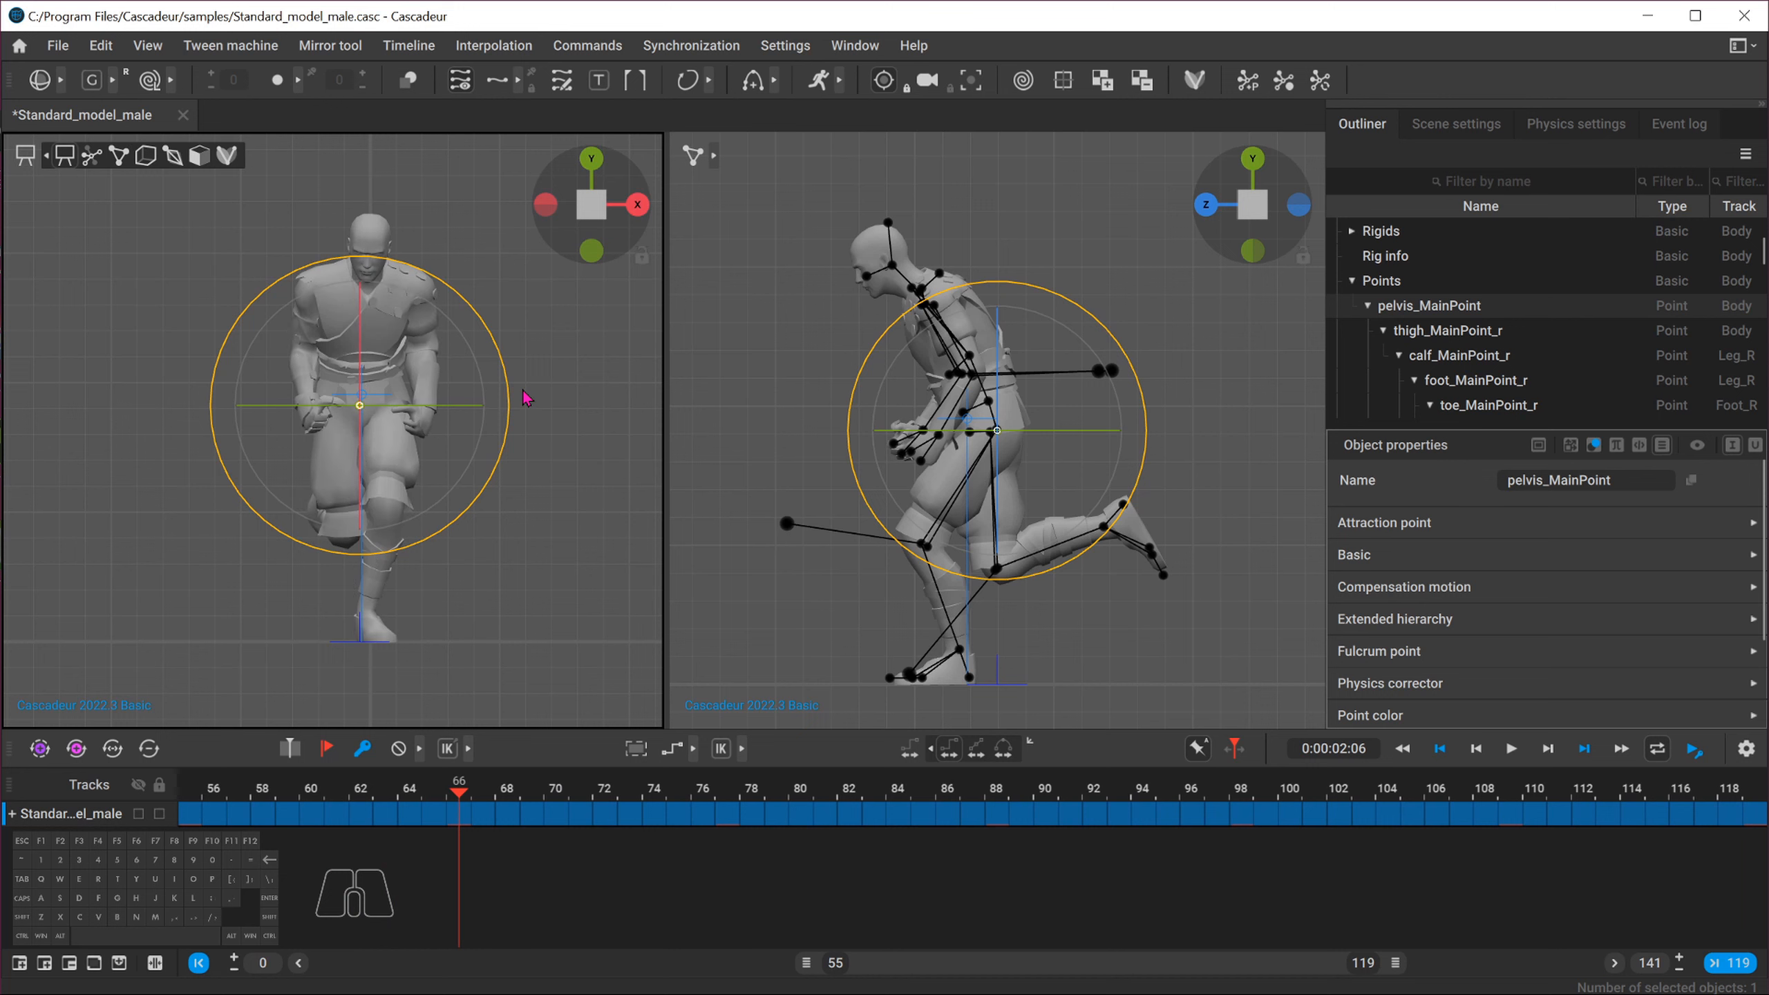
pyautogui.middleClick(834, 371)
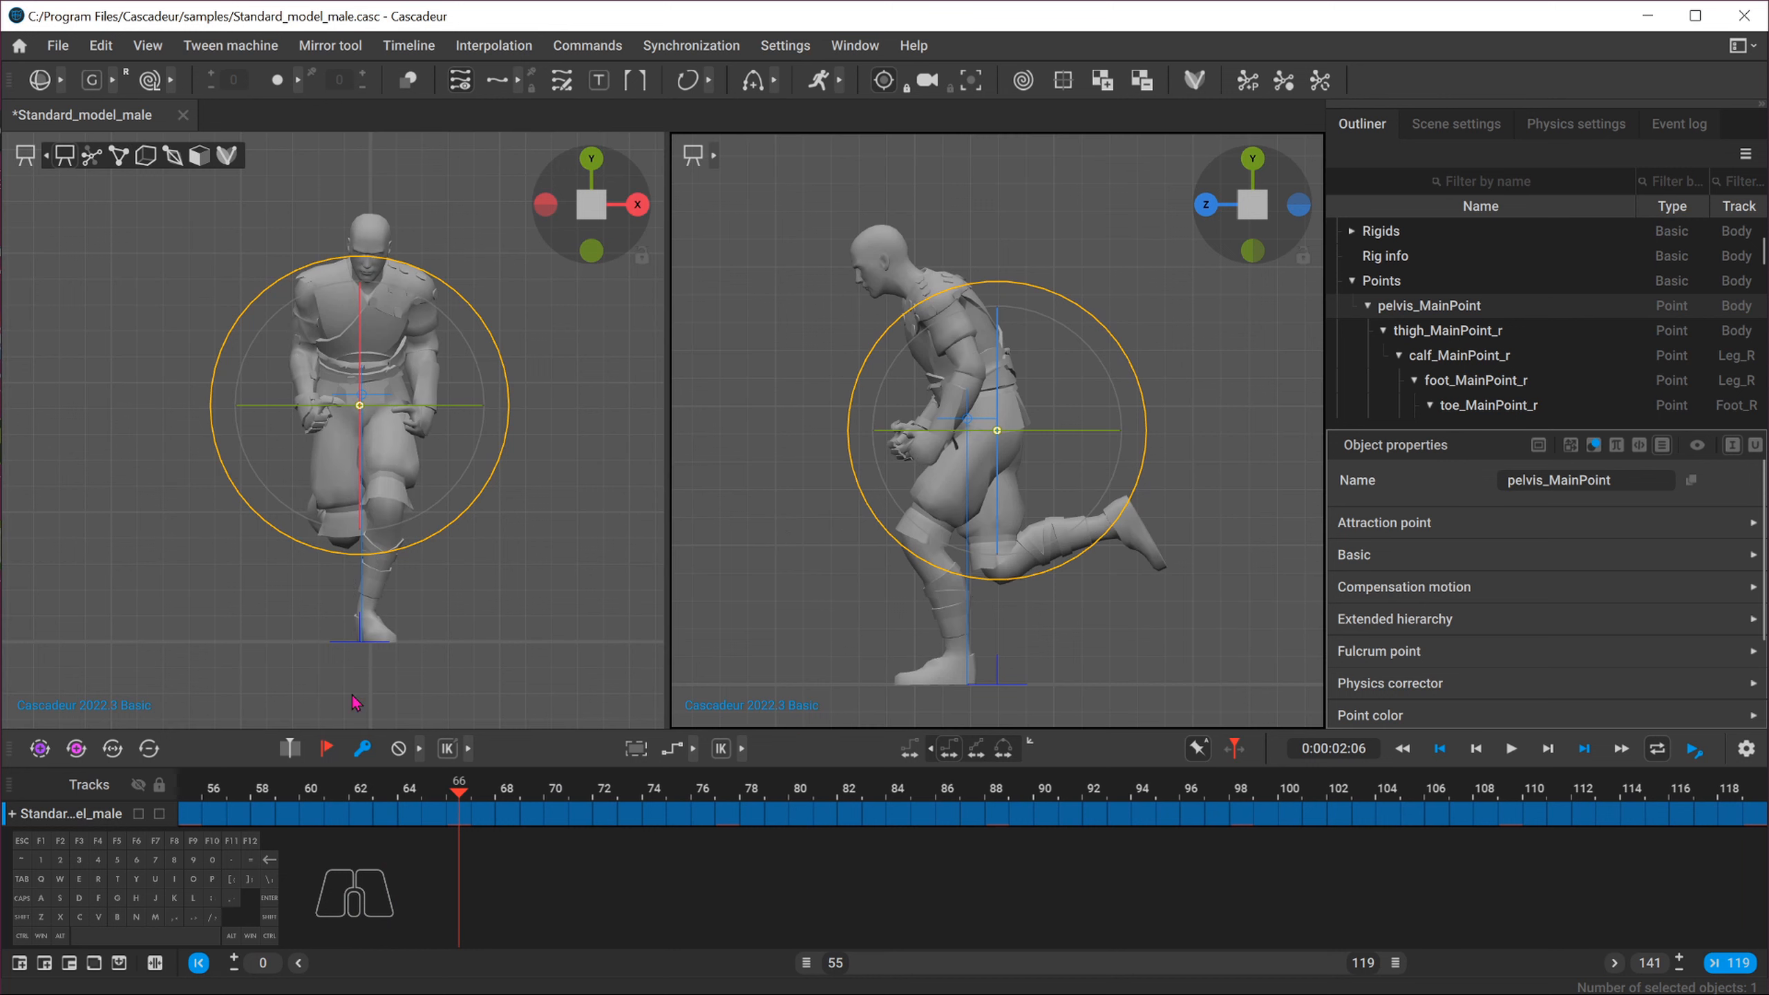
# Compare the character's poses across frames 55, 66, 77, 88, 98, 109 and 119 to find a repeating cycle
pyautogui.click(201, 801)
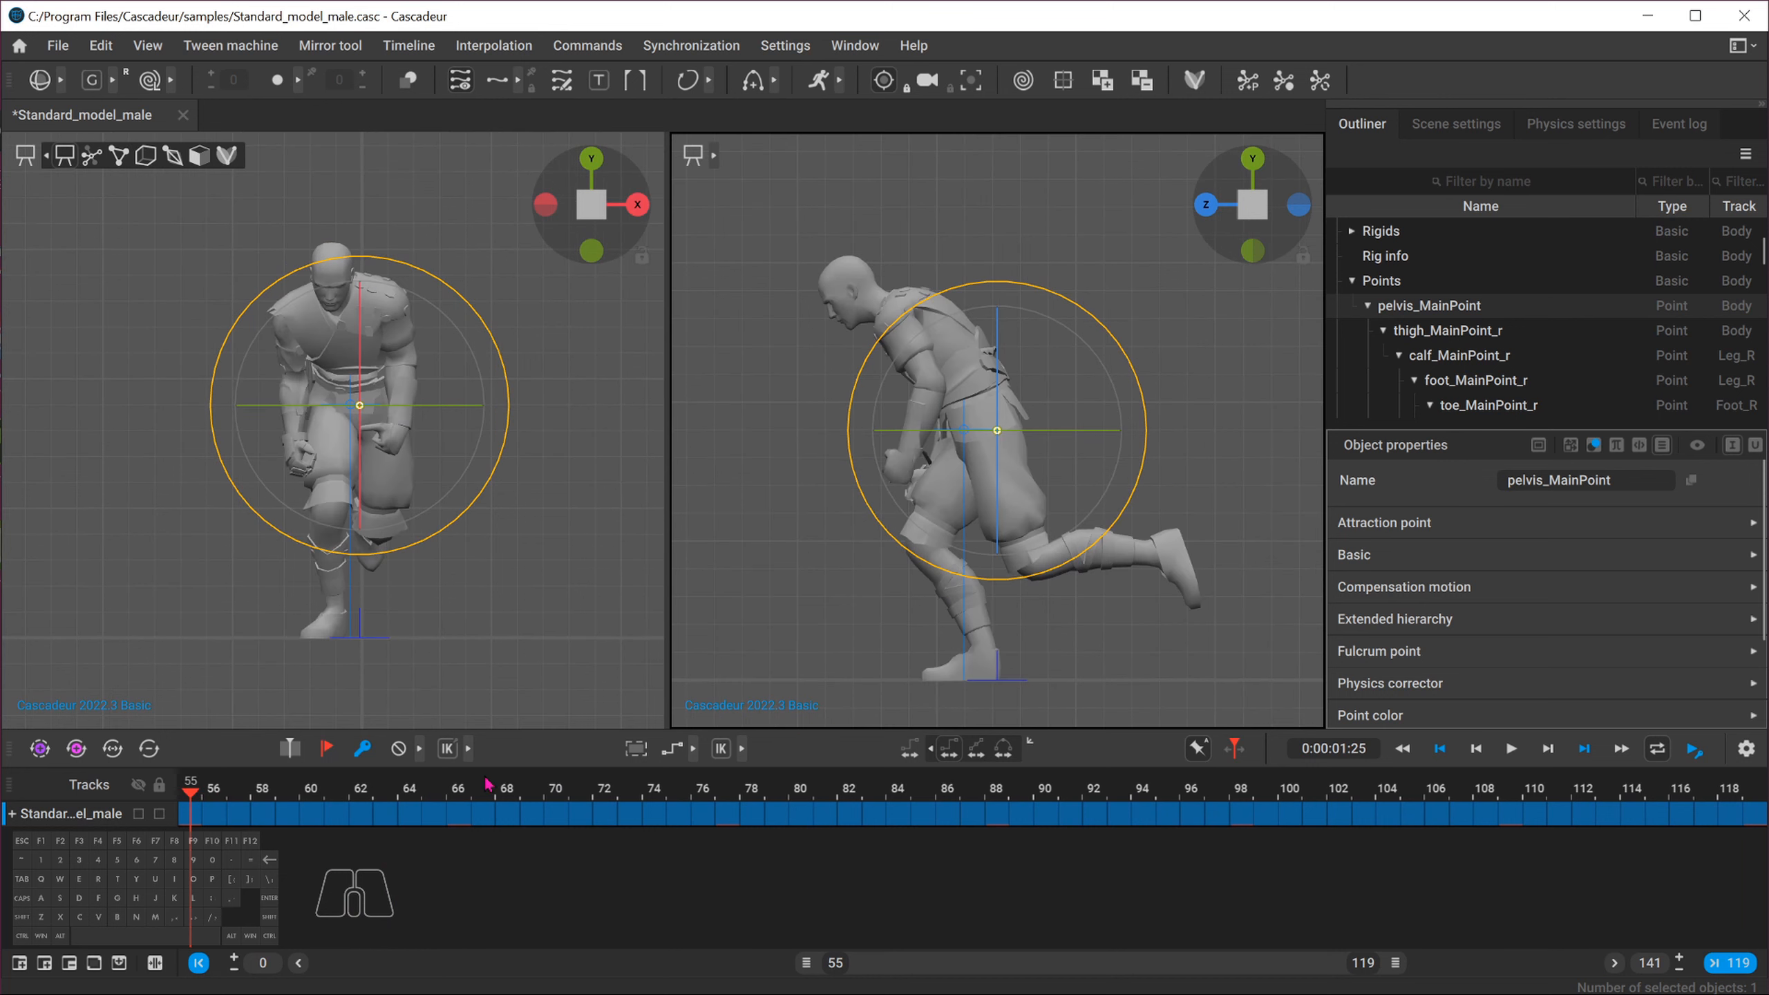
pyautogui.click(461, 794)
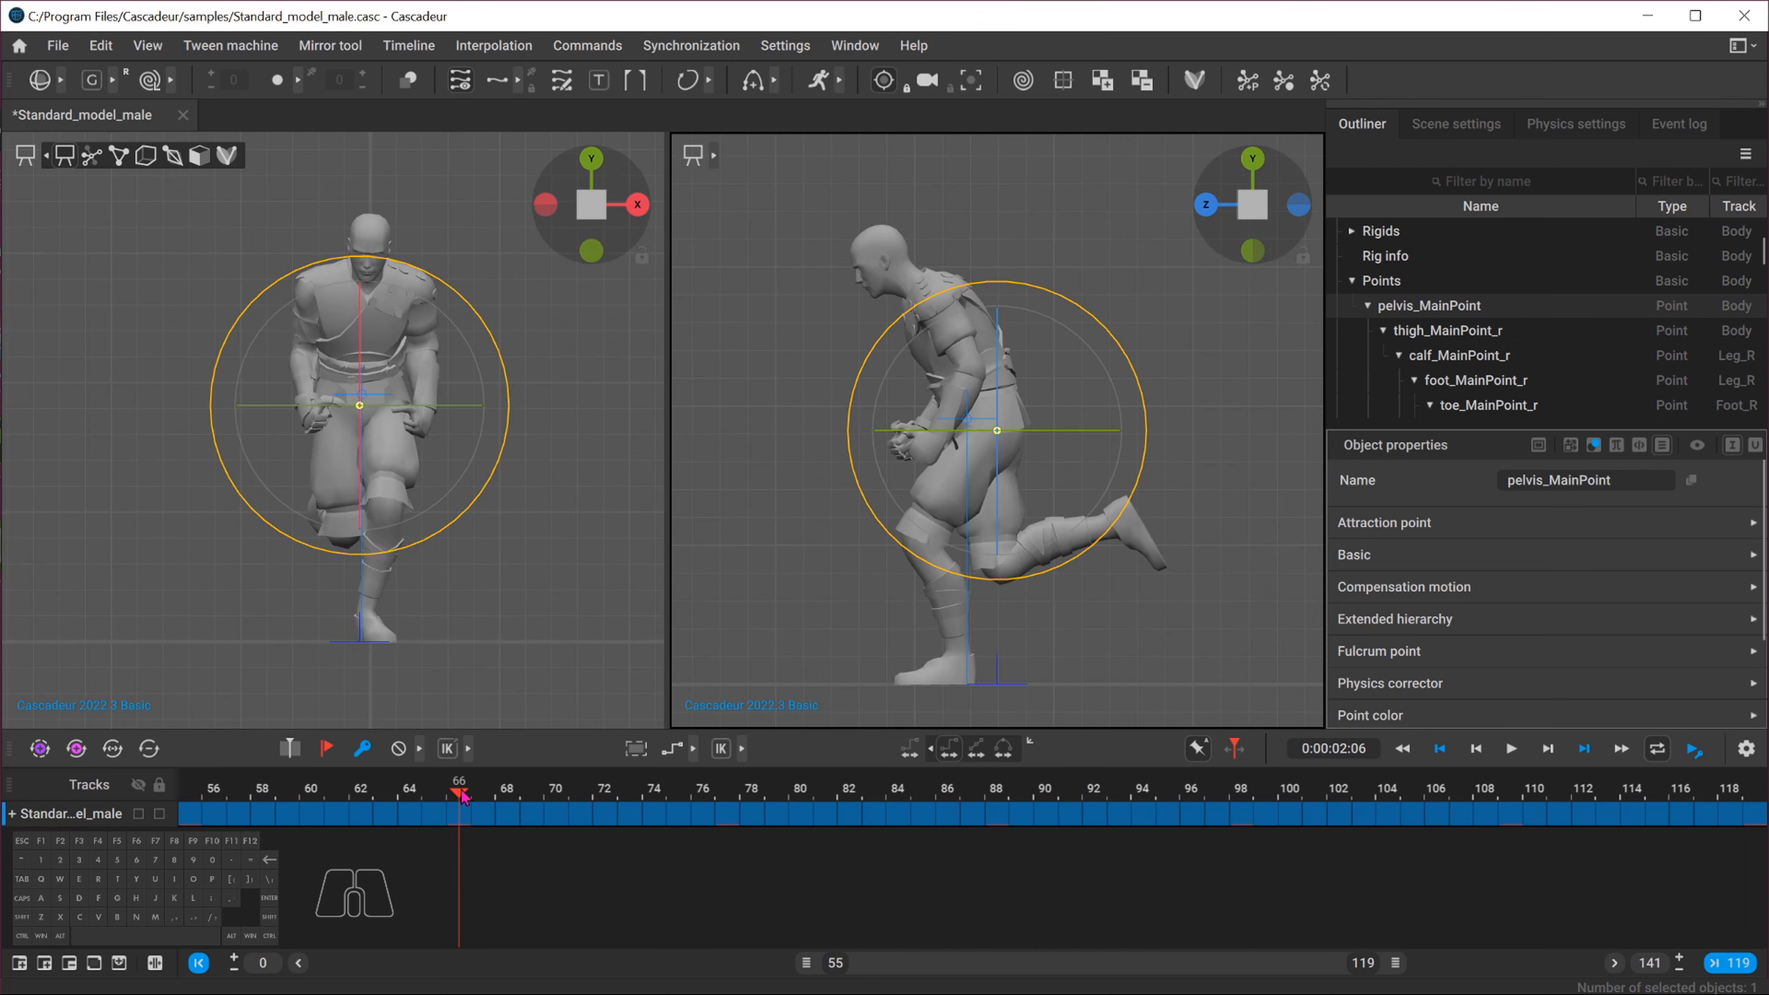
pyautogui.click(196, 791)
pyautogui.click(729, 799)
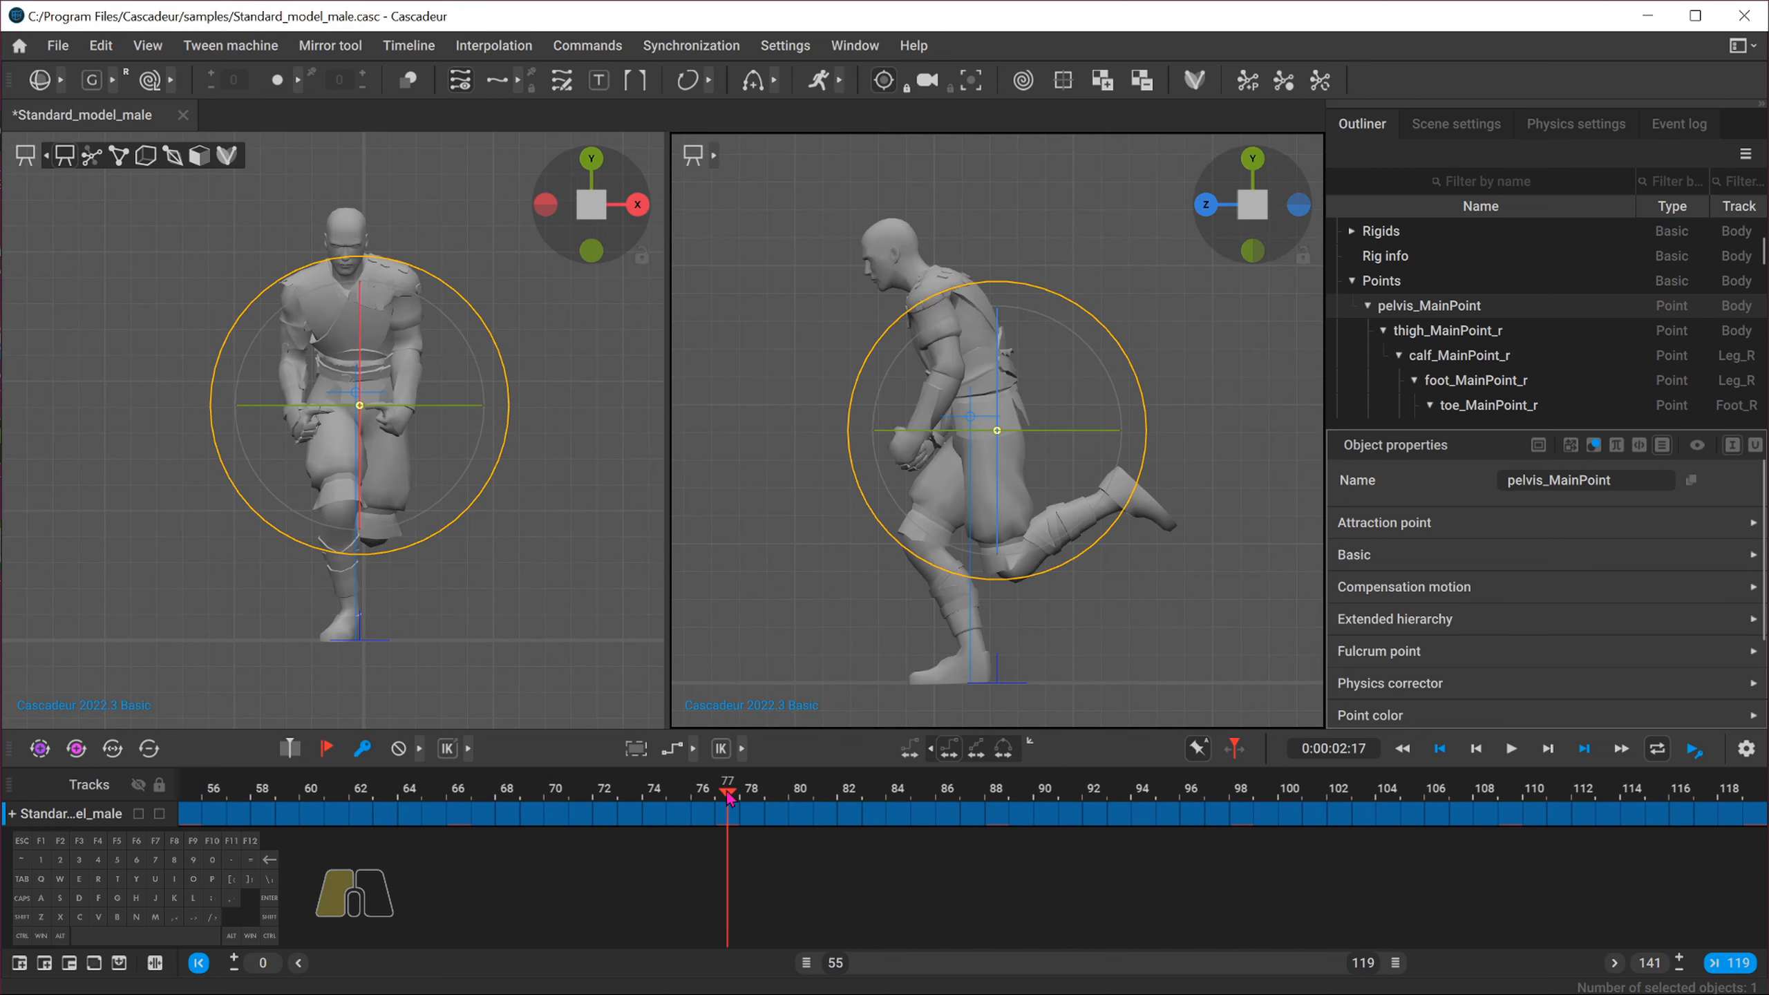
pyautogui.click(190, 792)
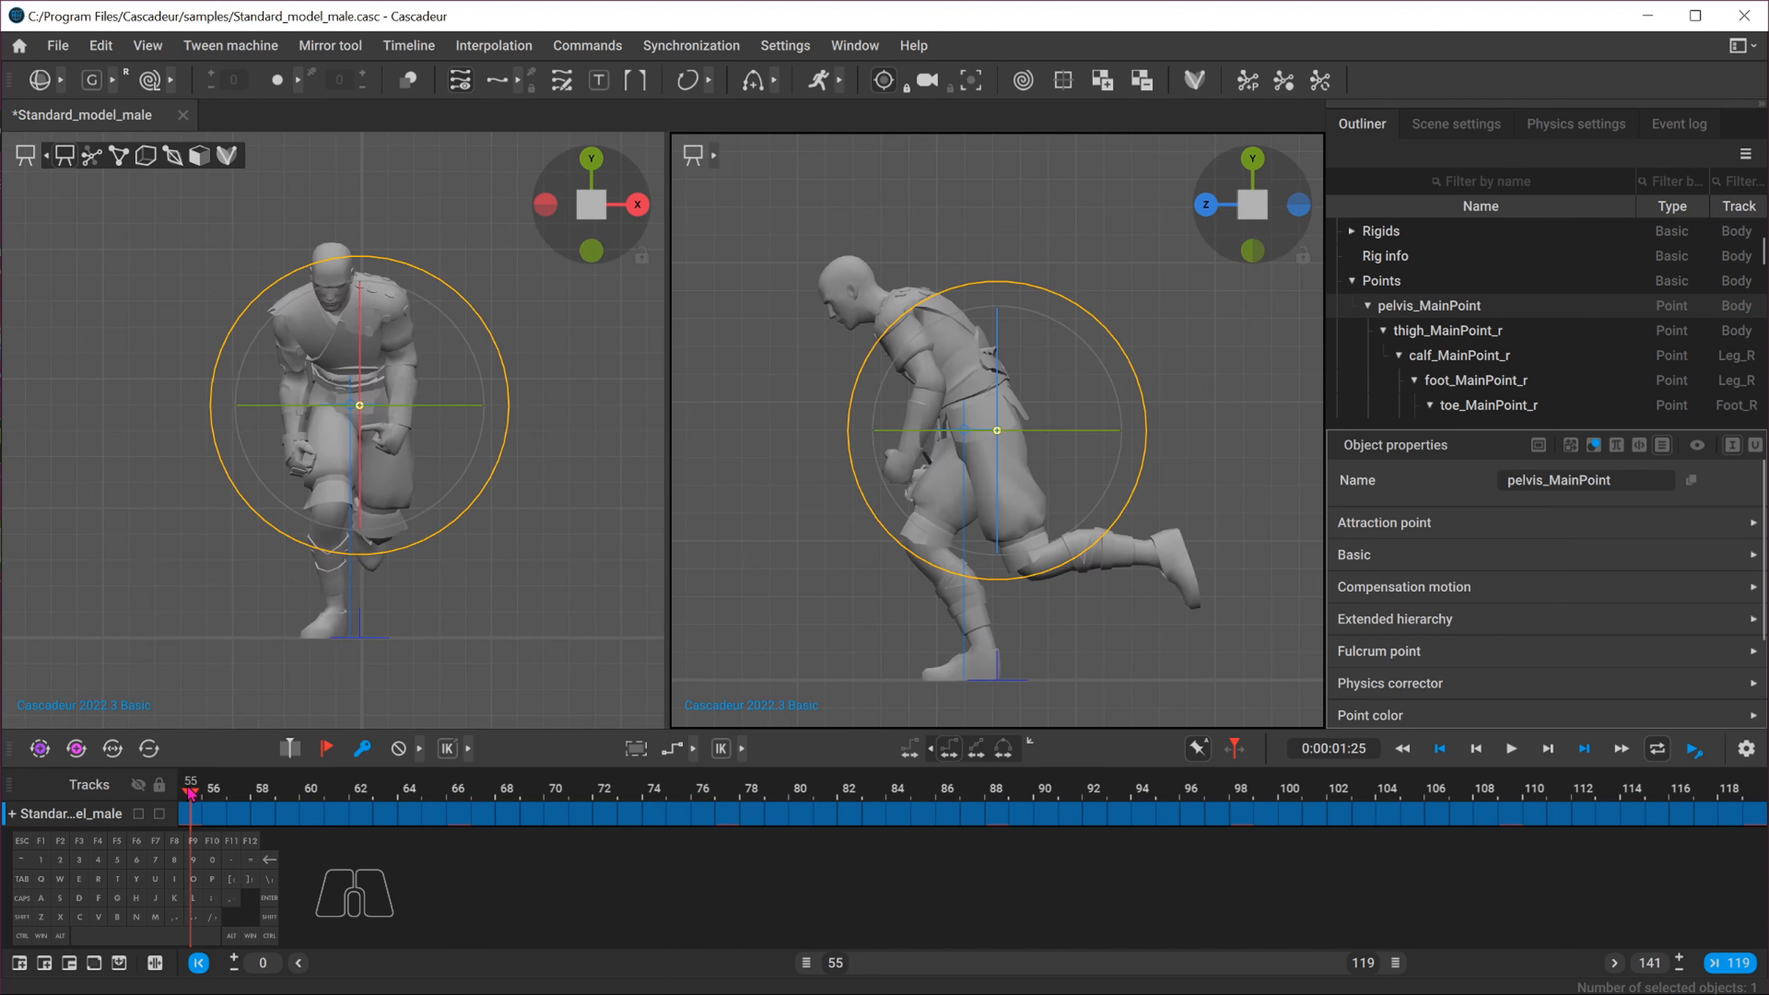
pyautogui.click(730, 801)
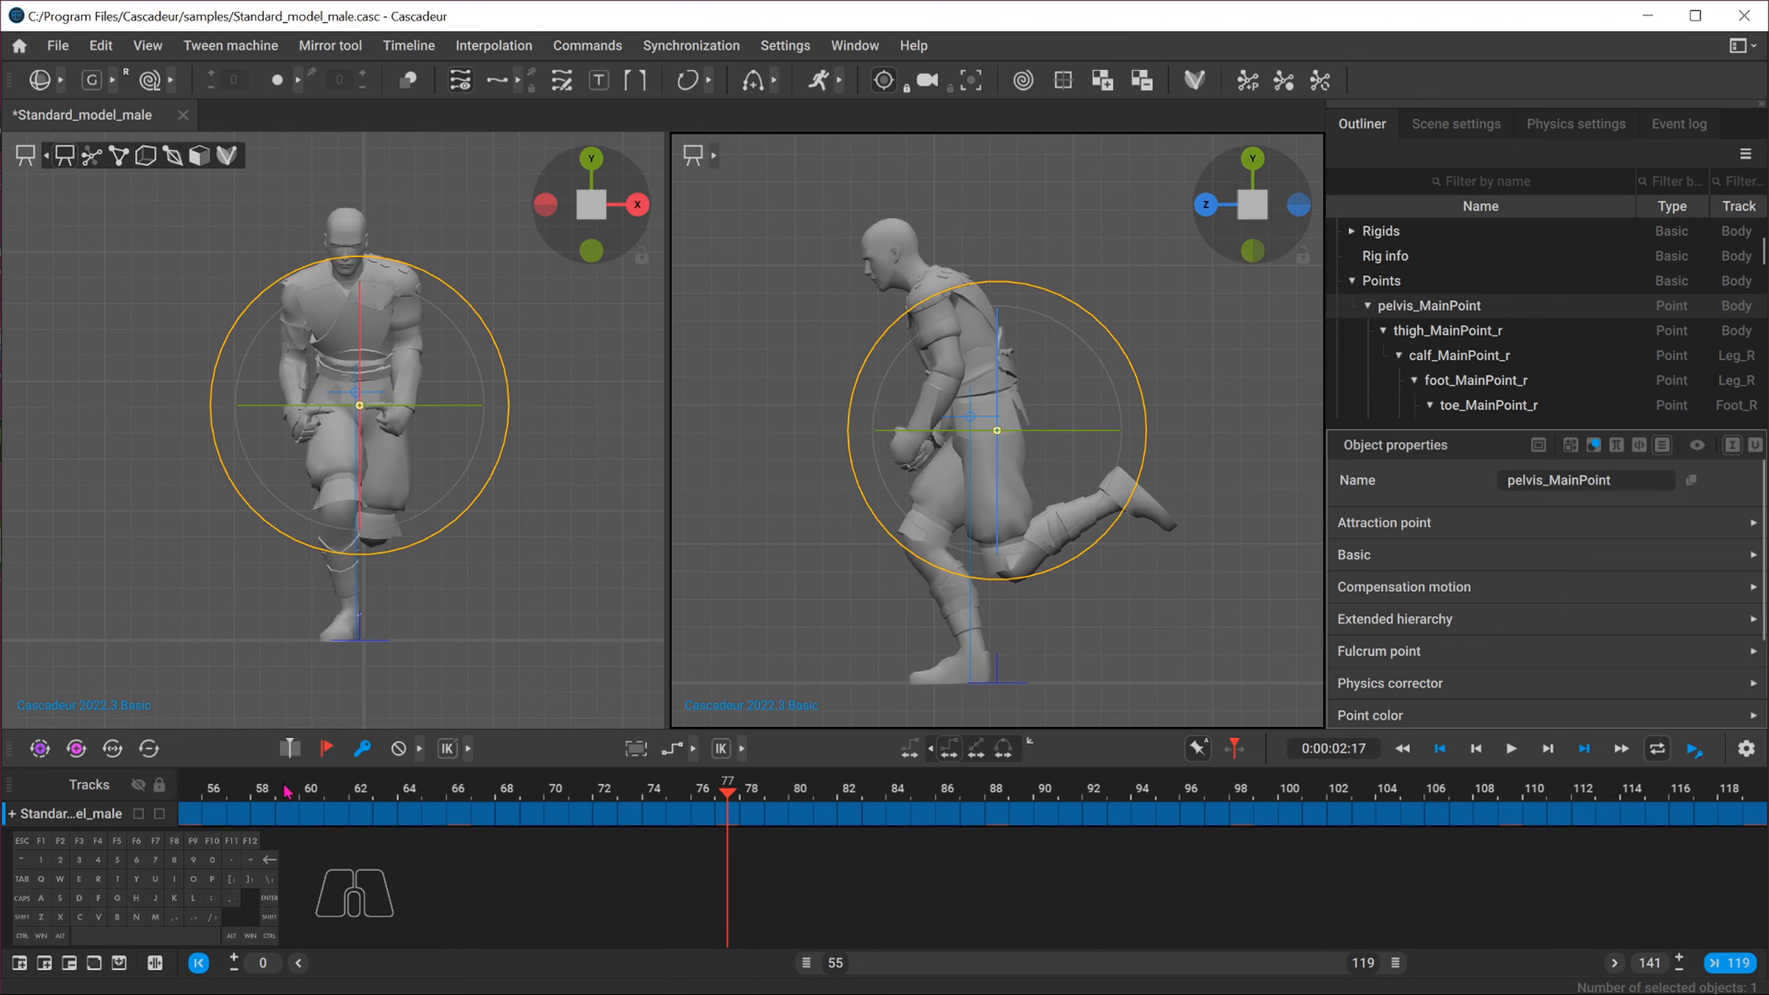
pyautogui.click(194, 793)
pyautogui.click(737, 800)
pyautogui.click(1241, 800)
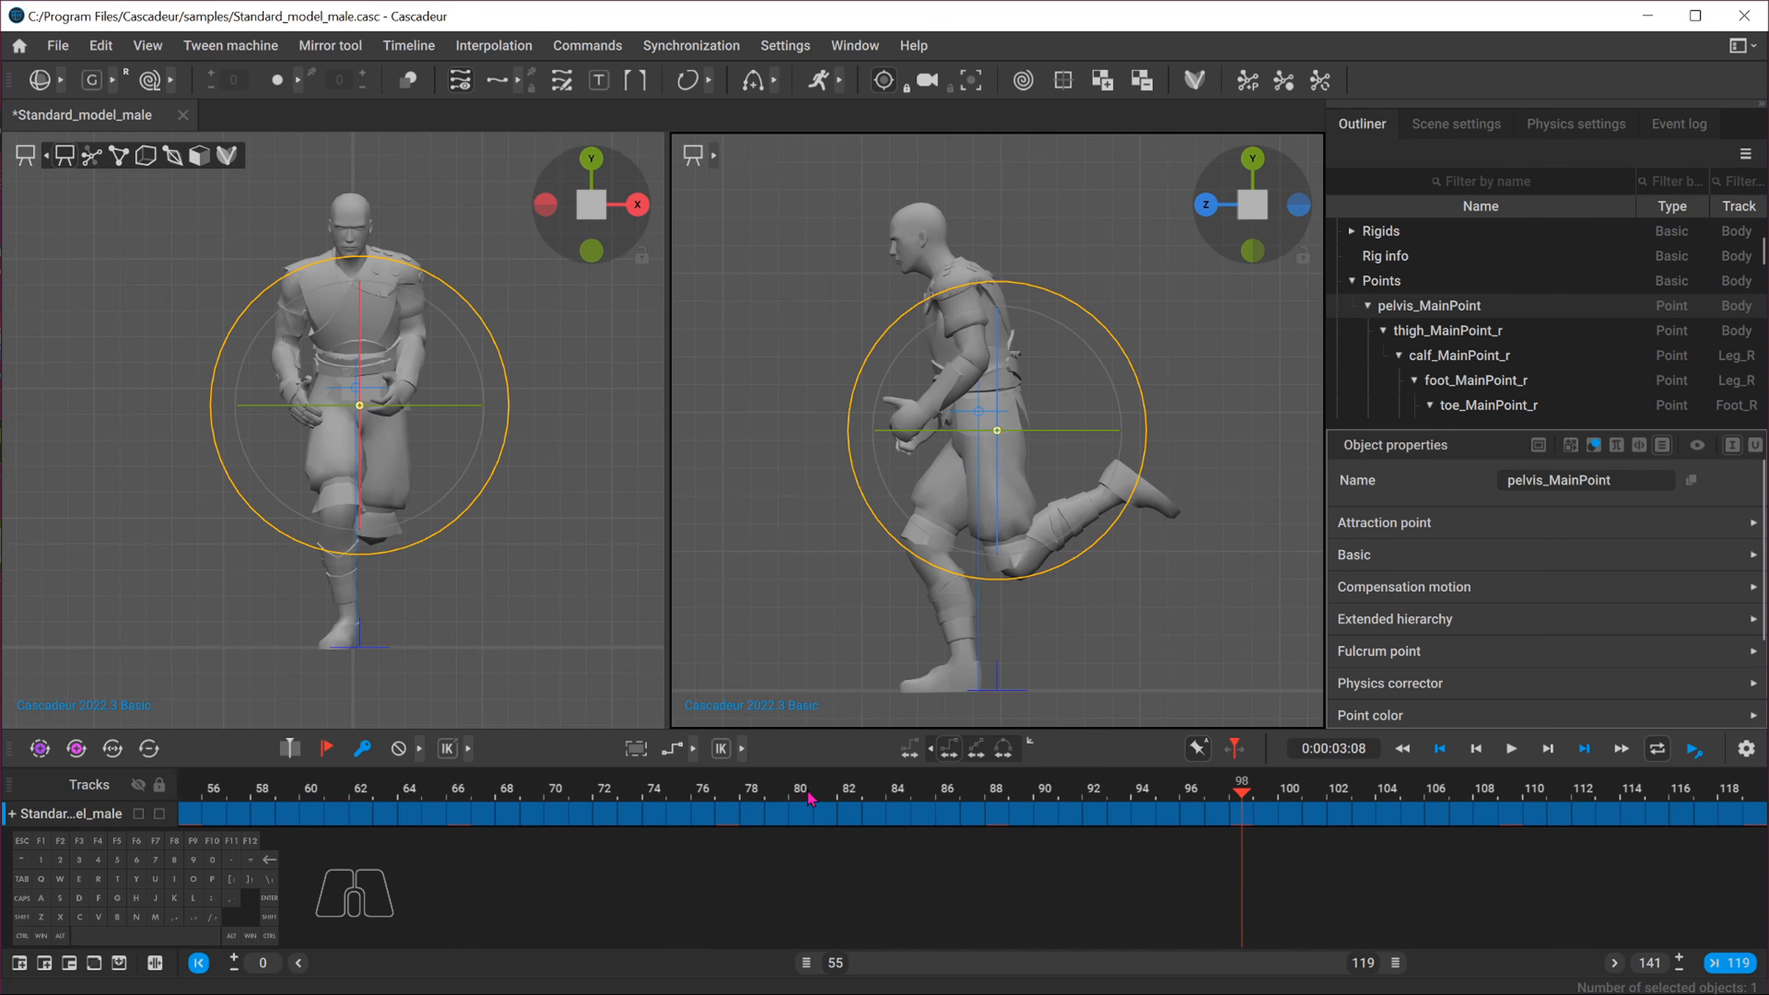
pyautogui.click(740, 802)
pyautogui.click(995, 802)
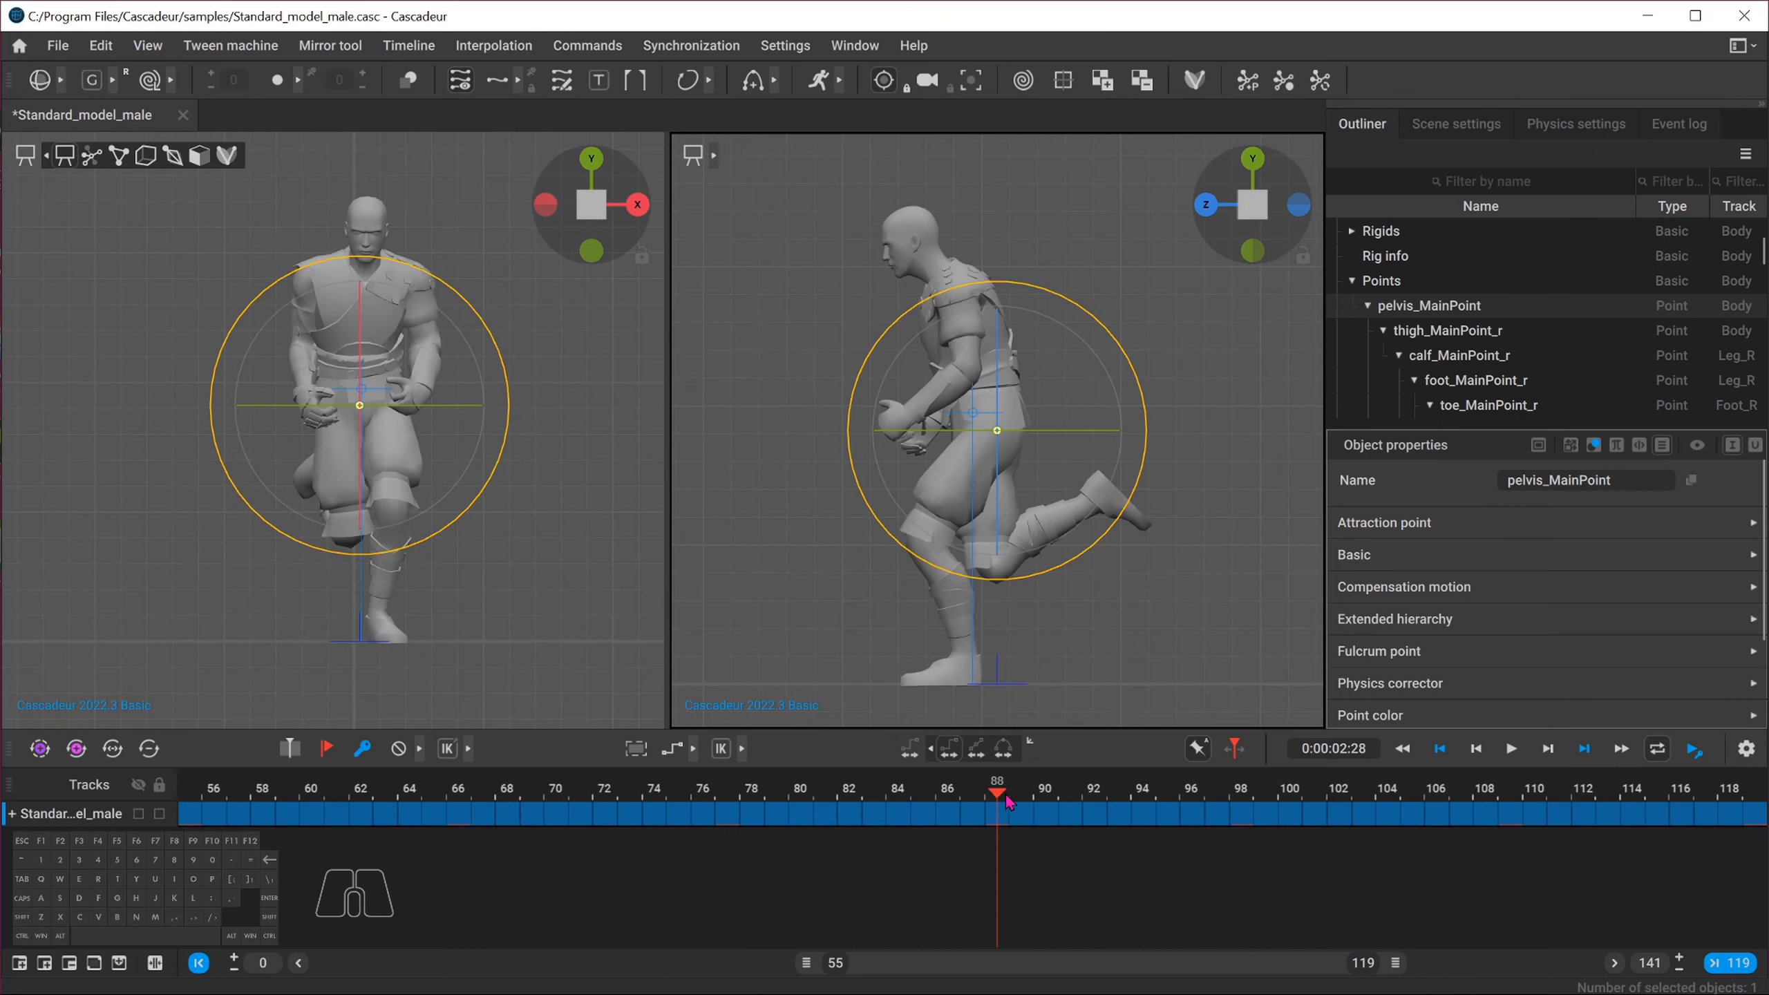
pyautogui.click(1236, 802)
pyautogui.click(729, 793)
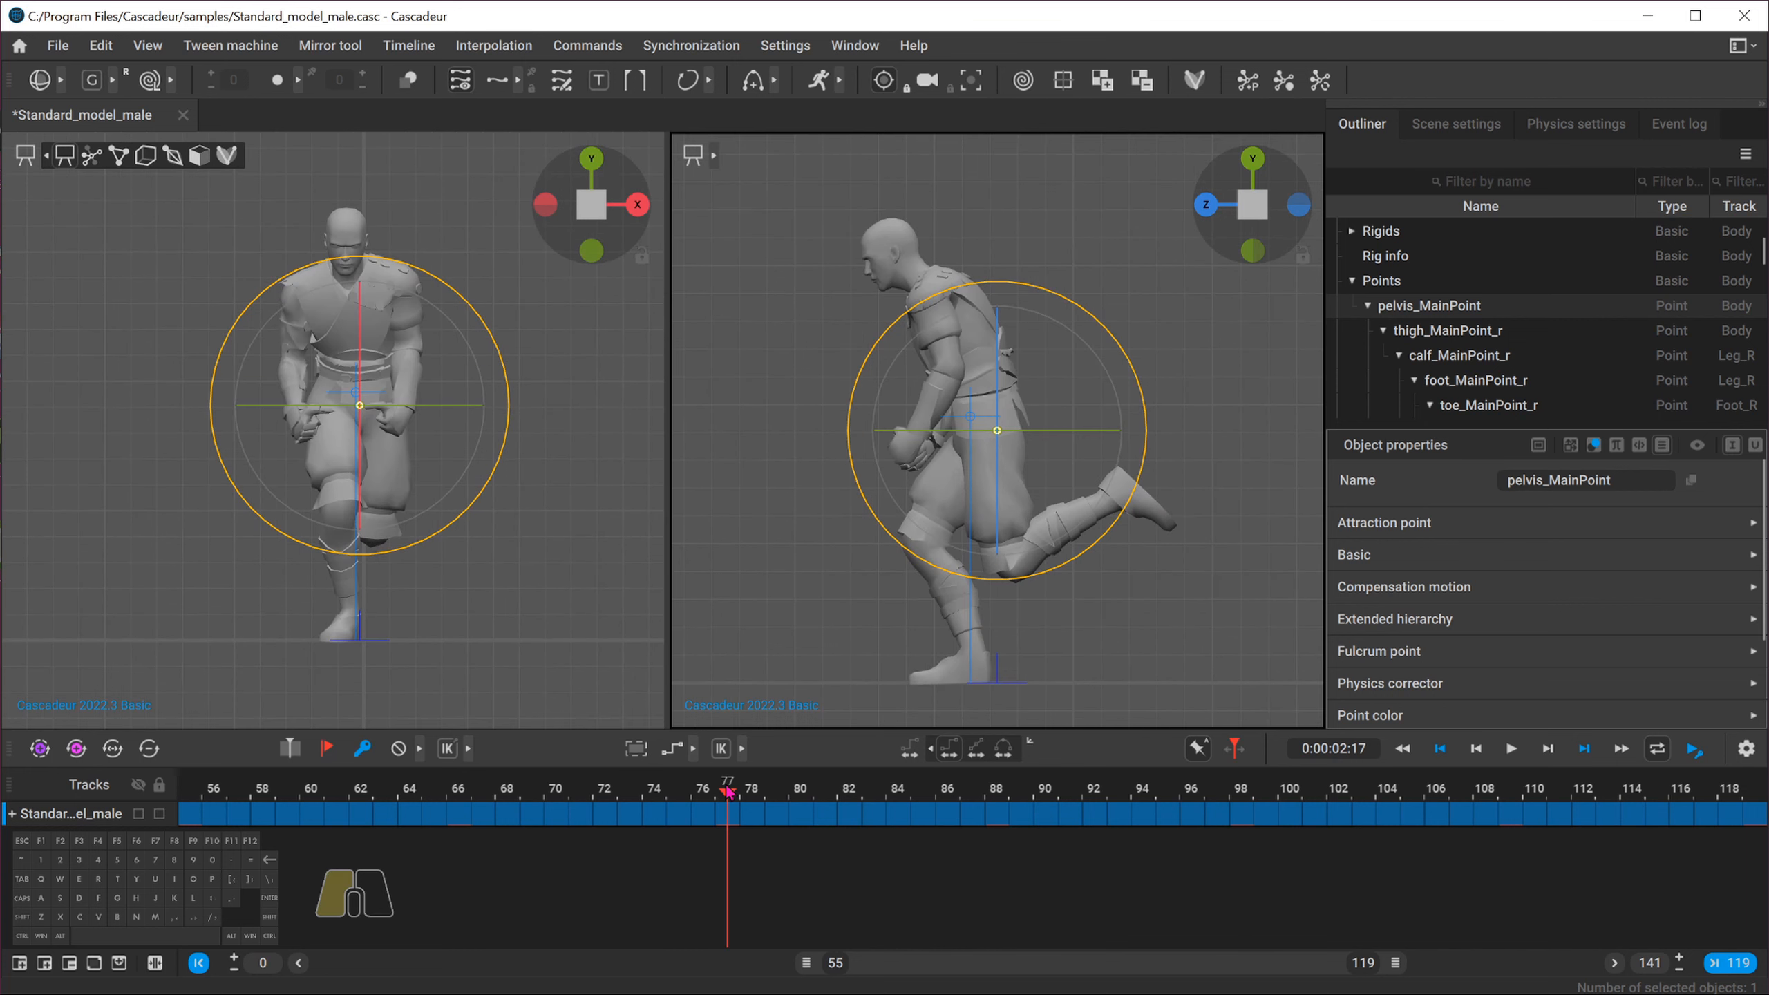
pyautogui.click(1240, 802)
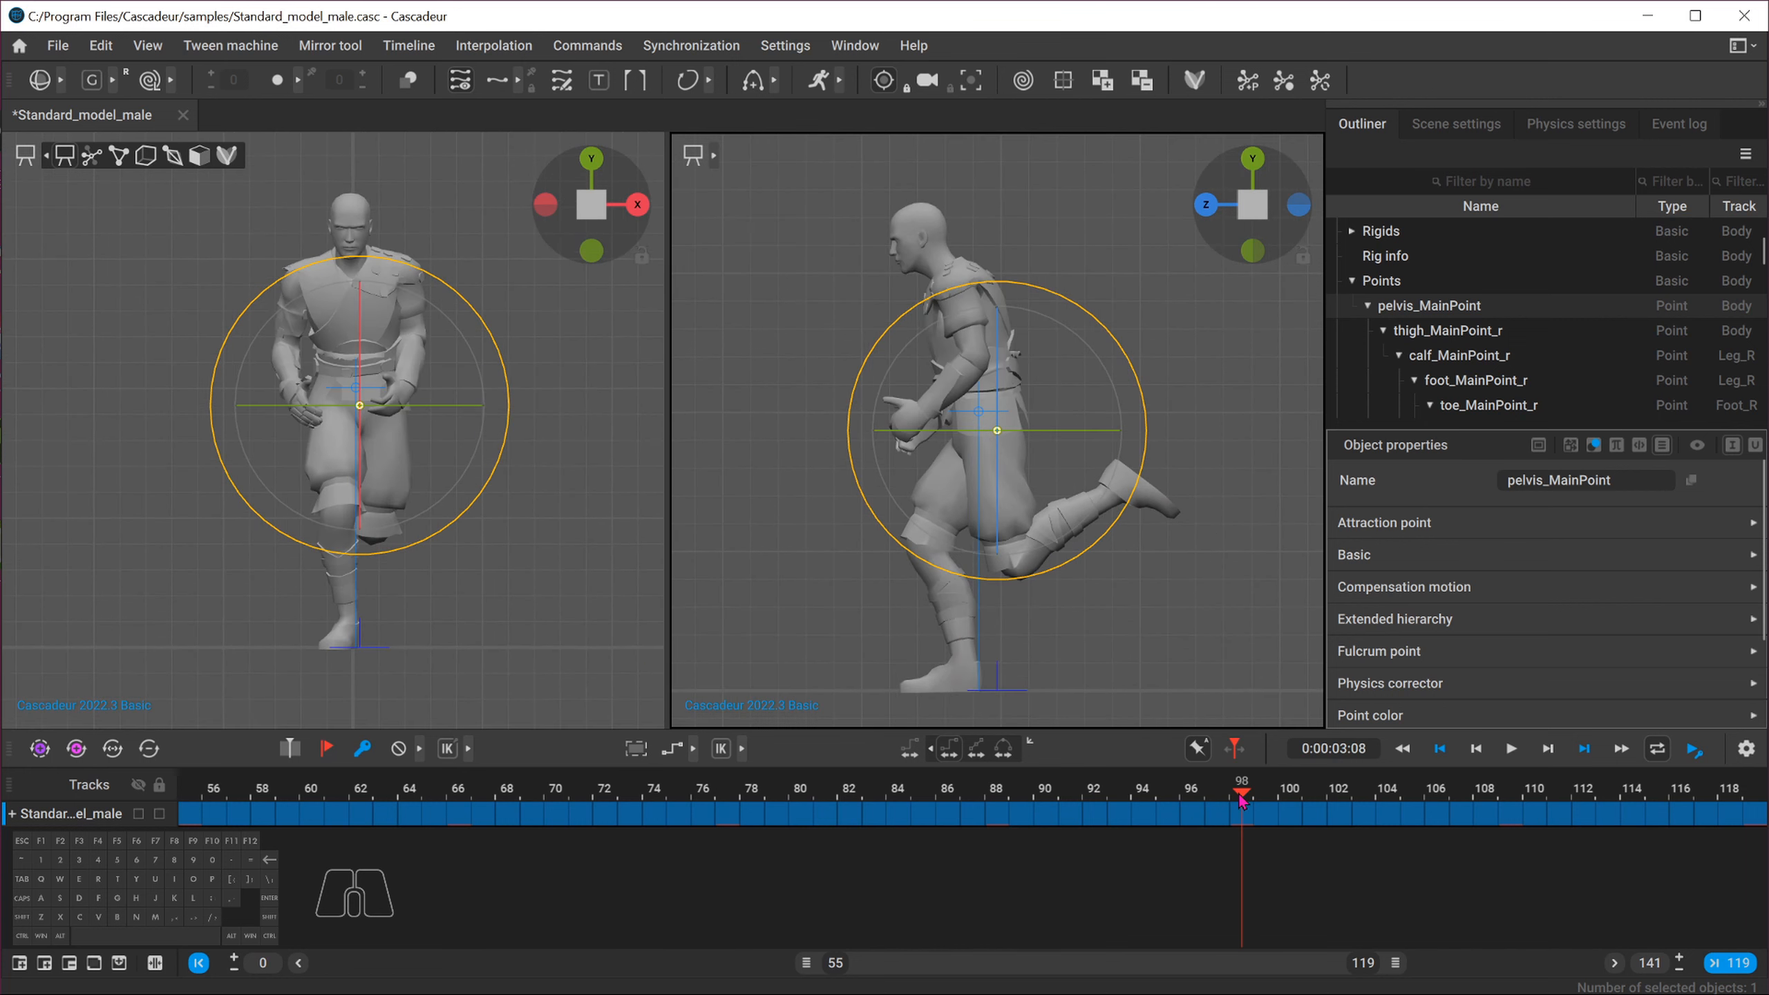
pyautogui.click(1754, 796)
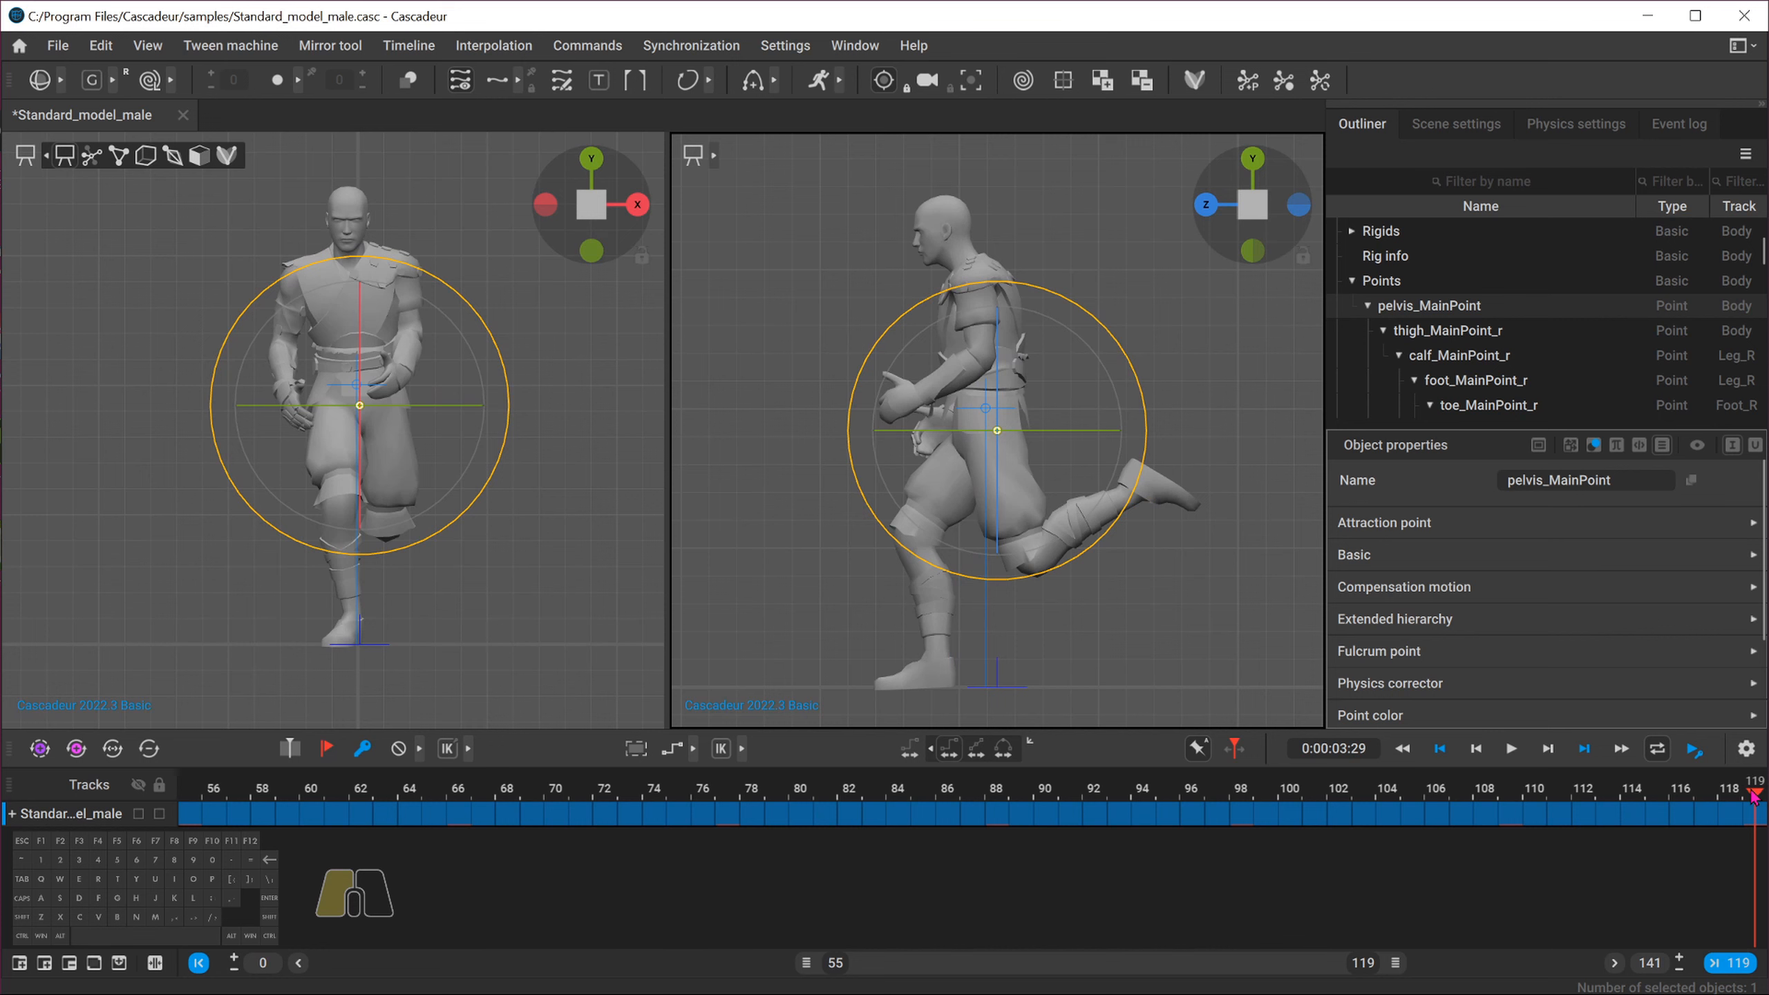
pyautogui.click(458, 794)
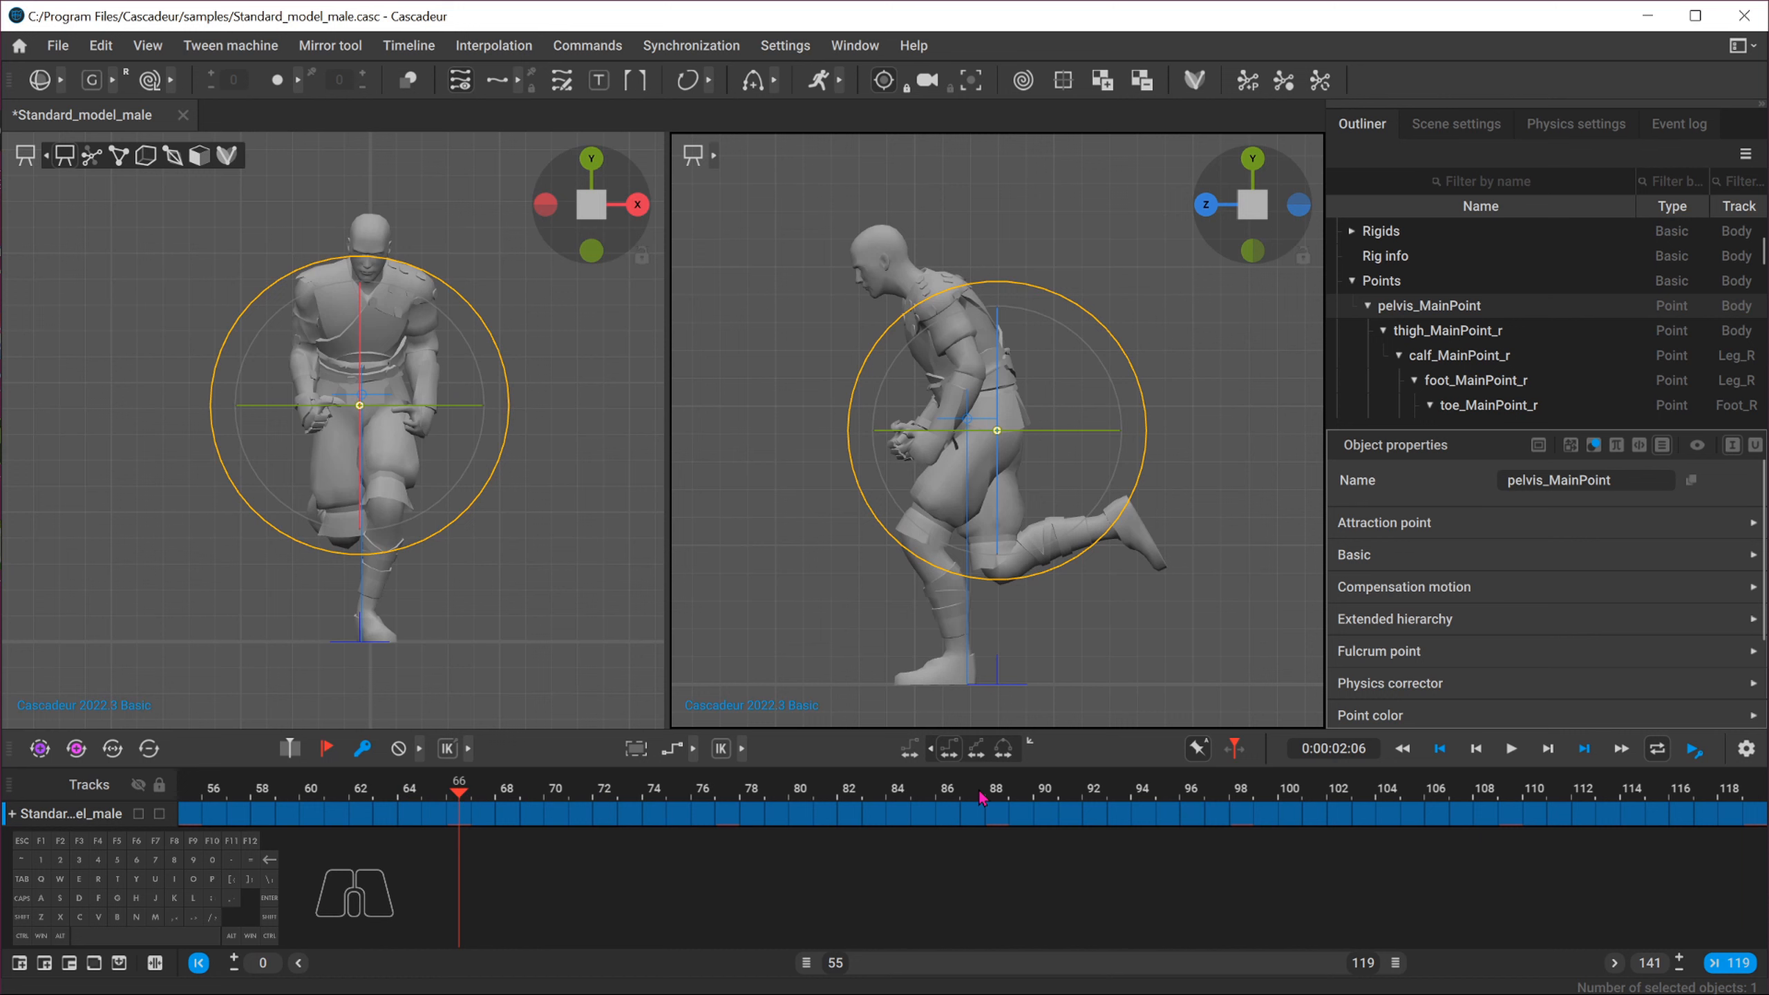
pyautogui.click(1009, 795)
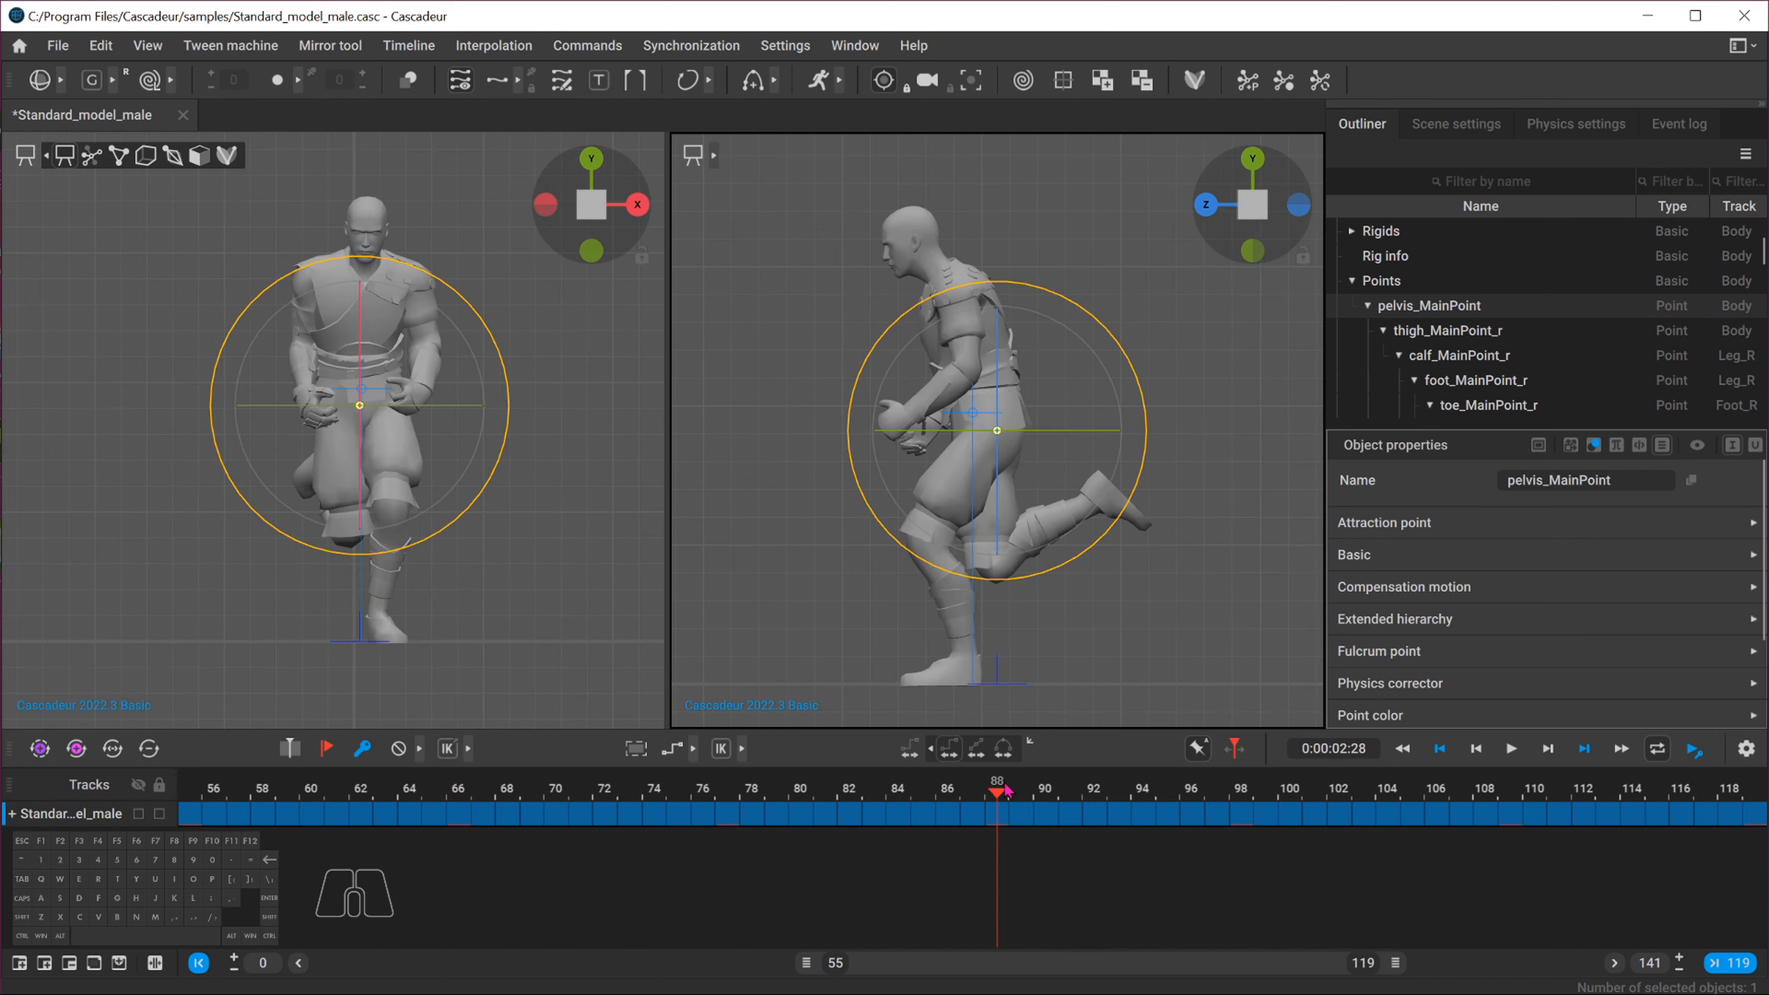
pyautogui.click(1507, 796)
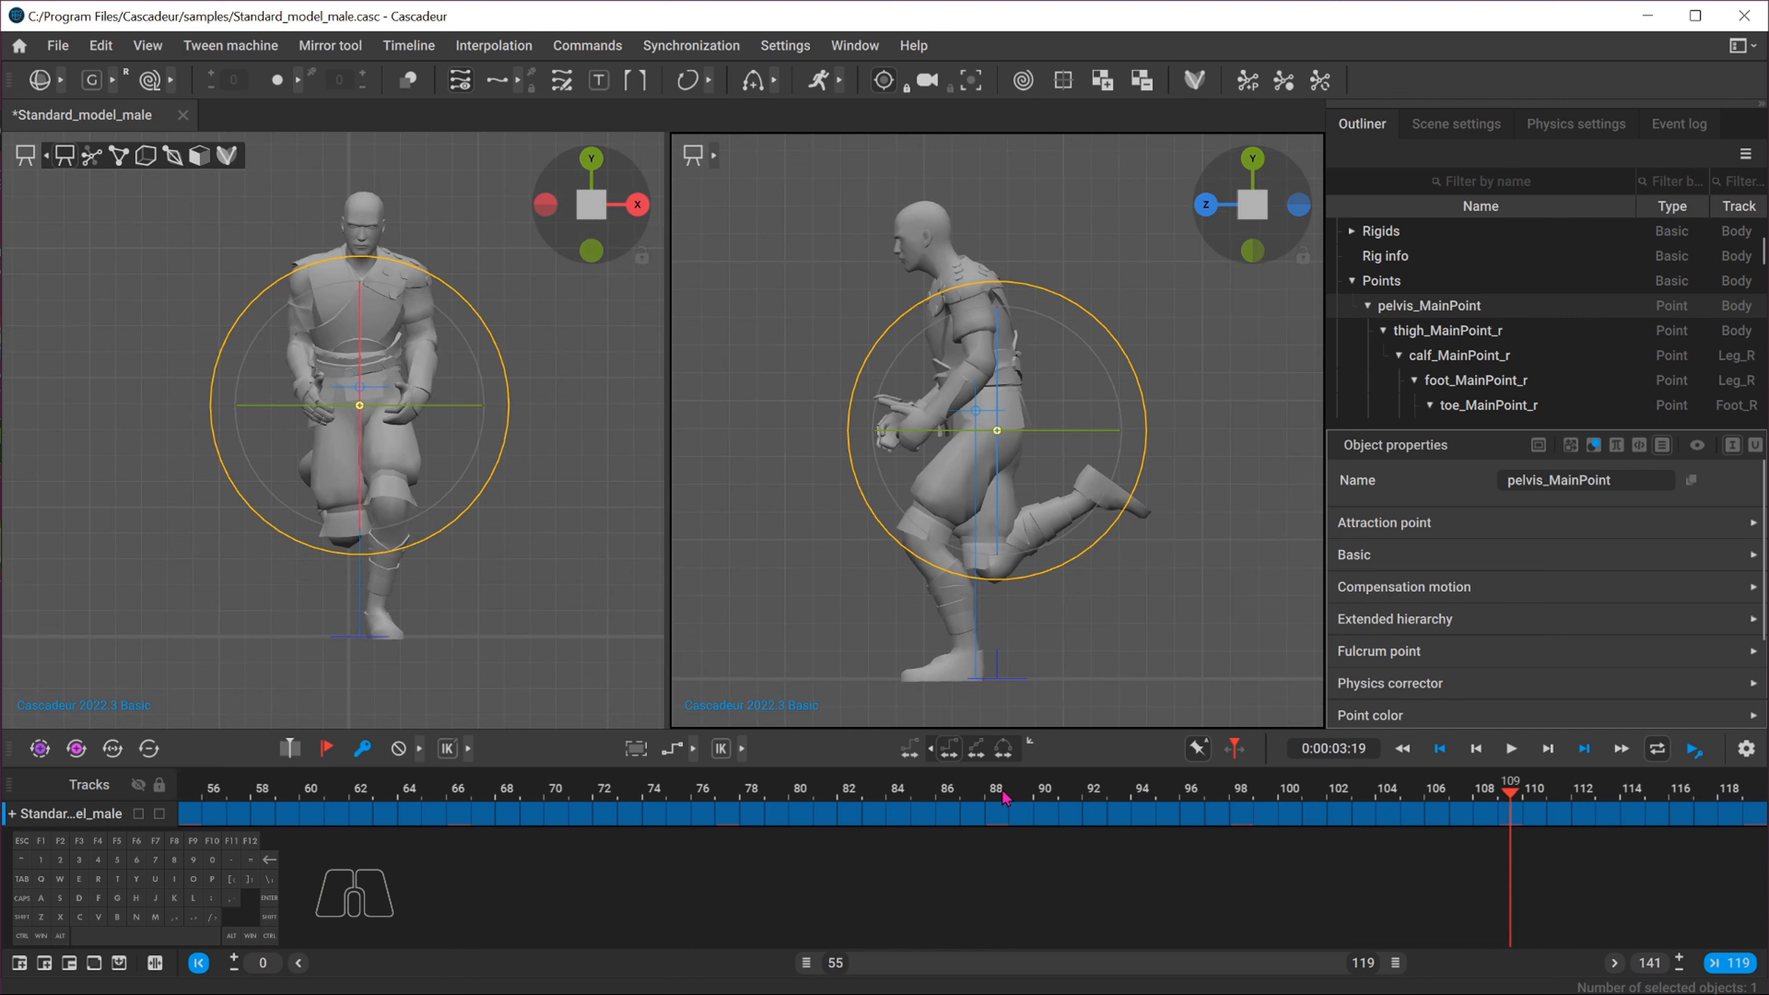
# Select the frame interval 55 to 87 and clear its animation
pyautogui.click(973, 815)
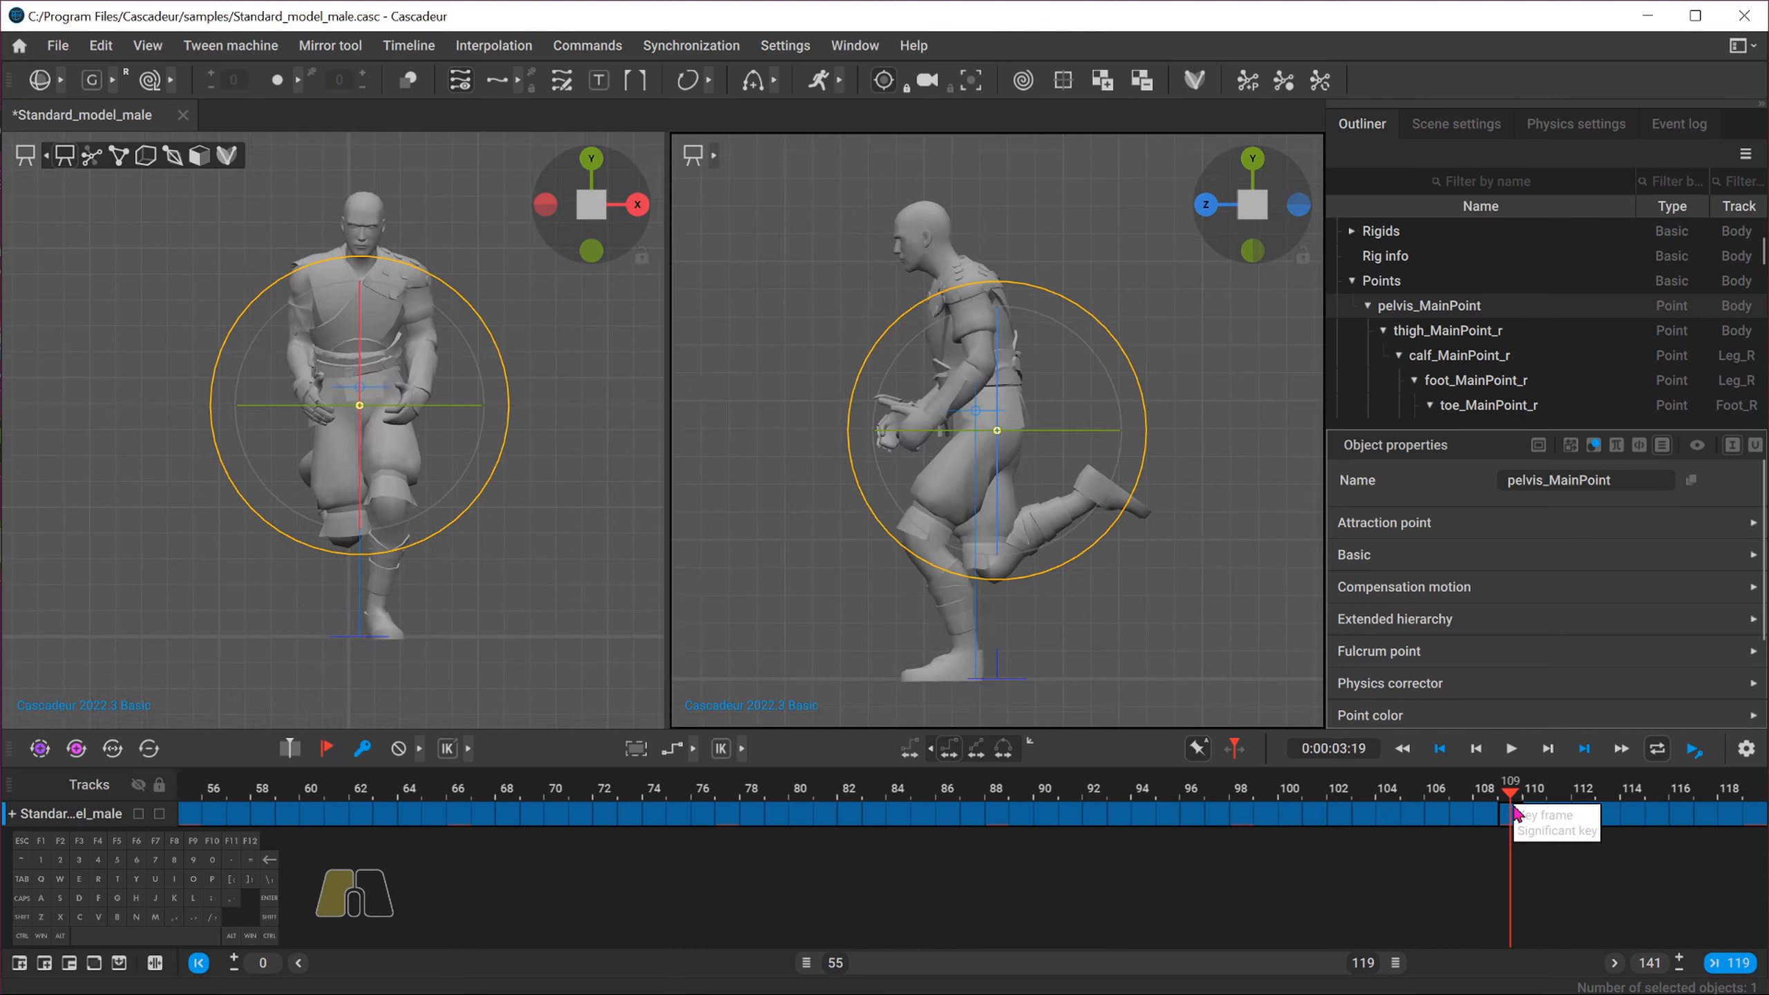
pyautogui.click(999, 801)
pyautogui.click(1517, 795)
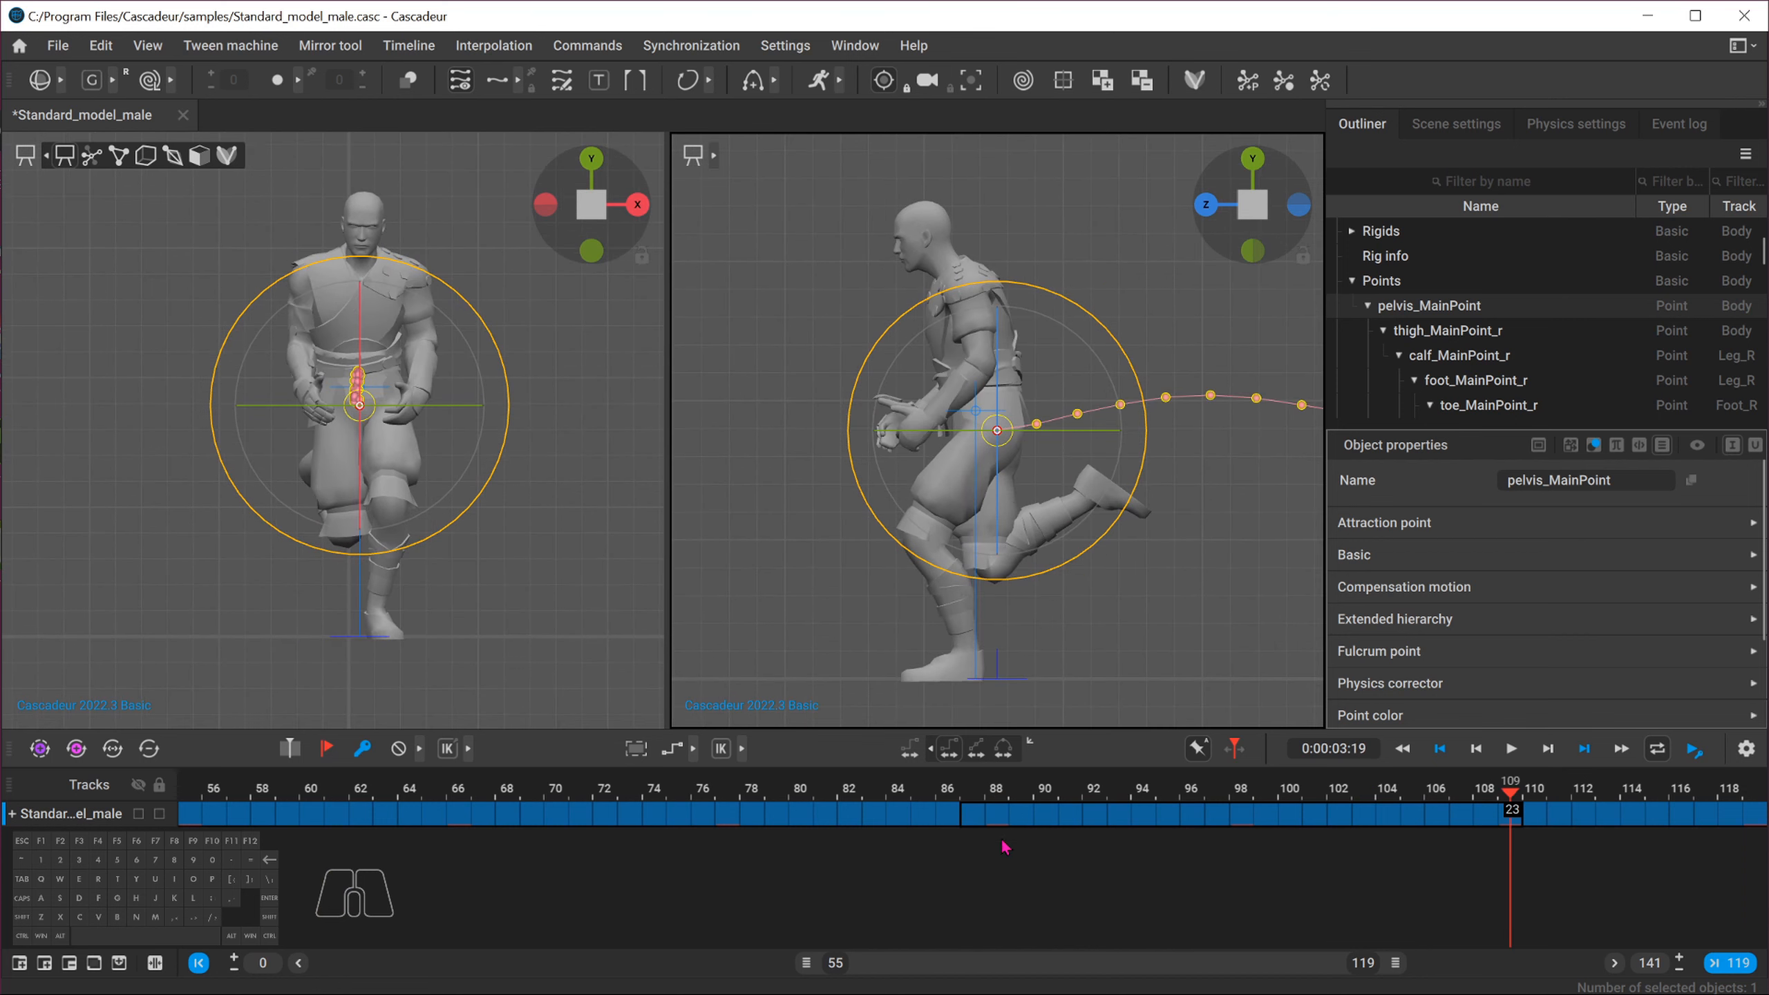
pyautogui.click(975, 815)
pyautogui.moveTo(978, 825); pyautogui.dragTo(103, 942)
pyautogui.doubleClick(959, 967)
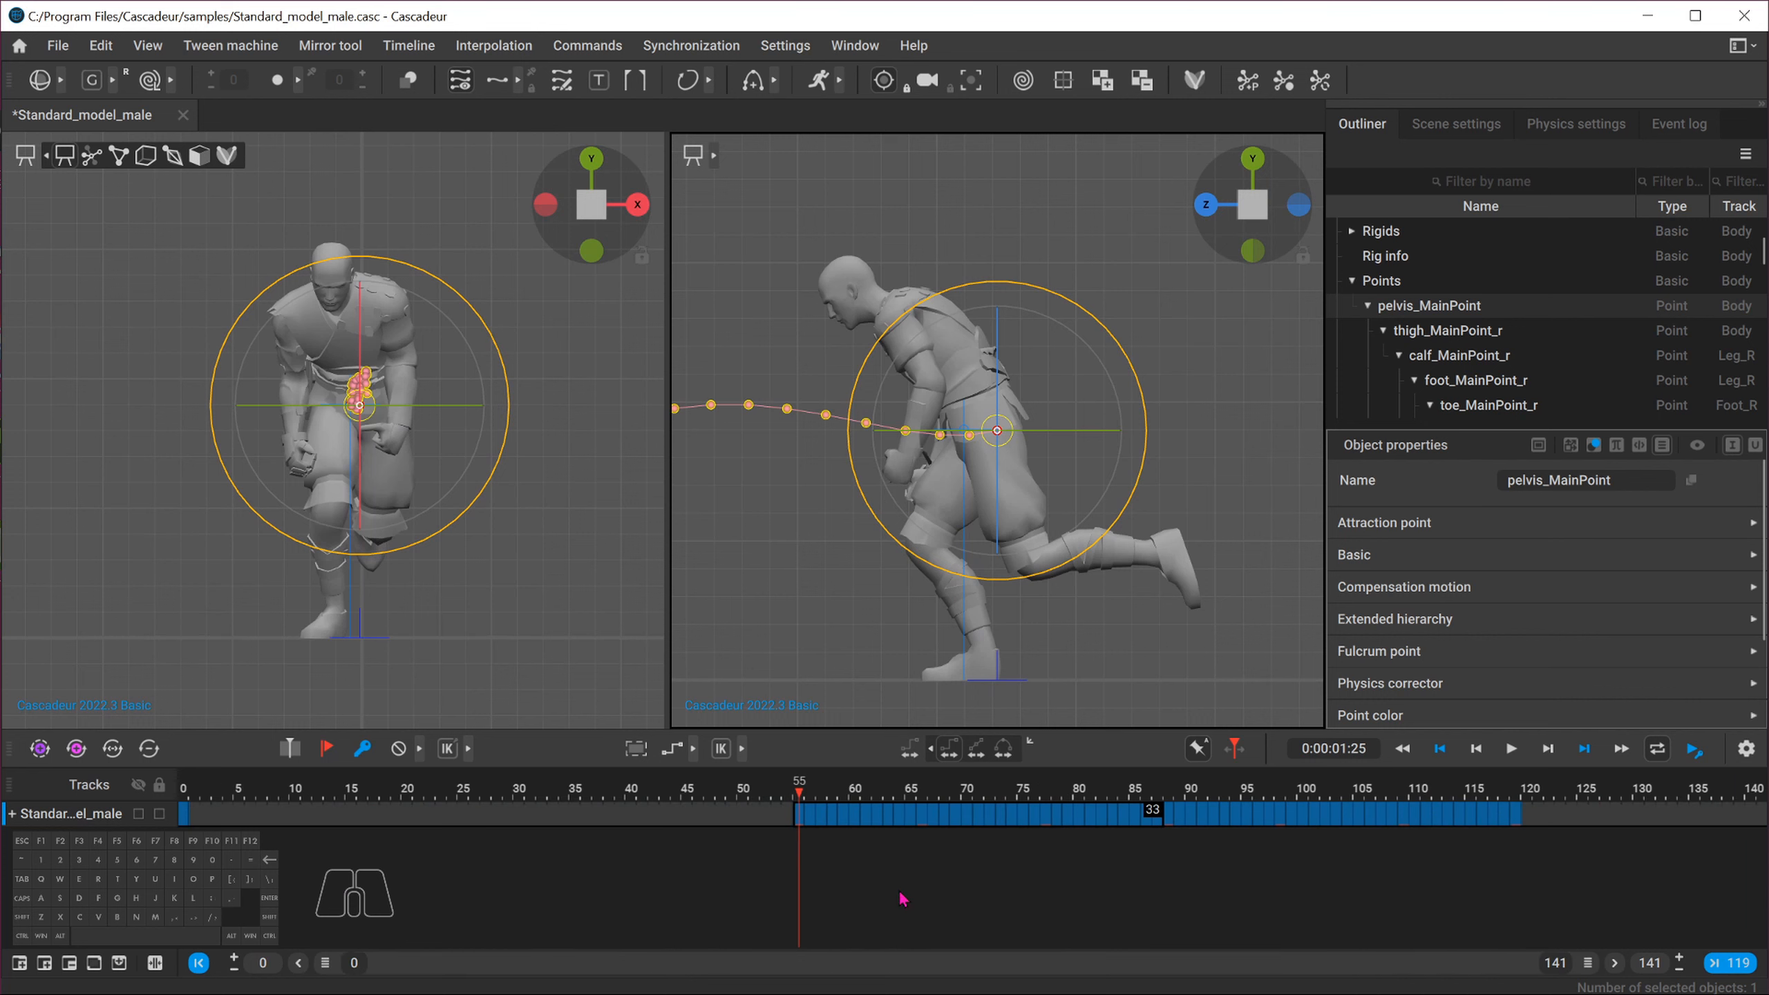
pyautogui.hotkey('alt', 't')
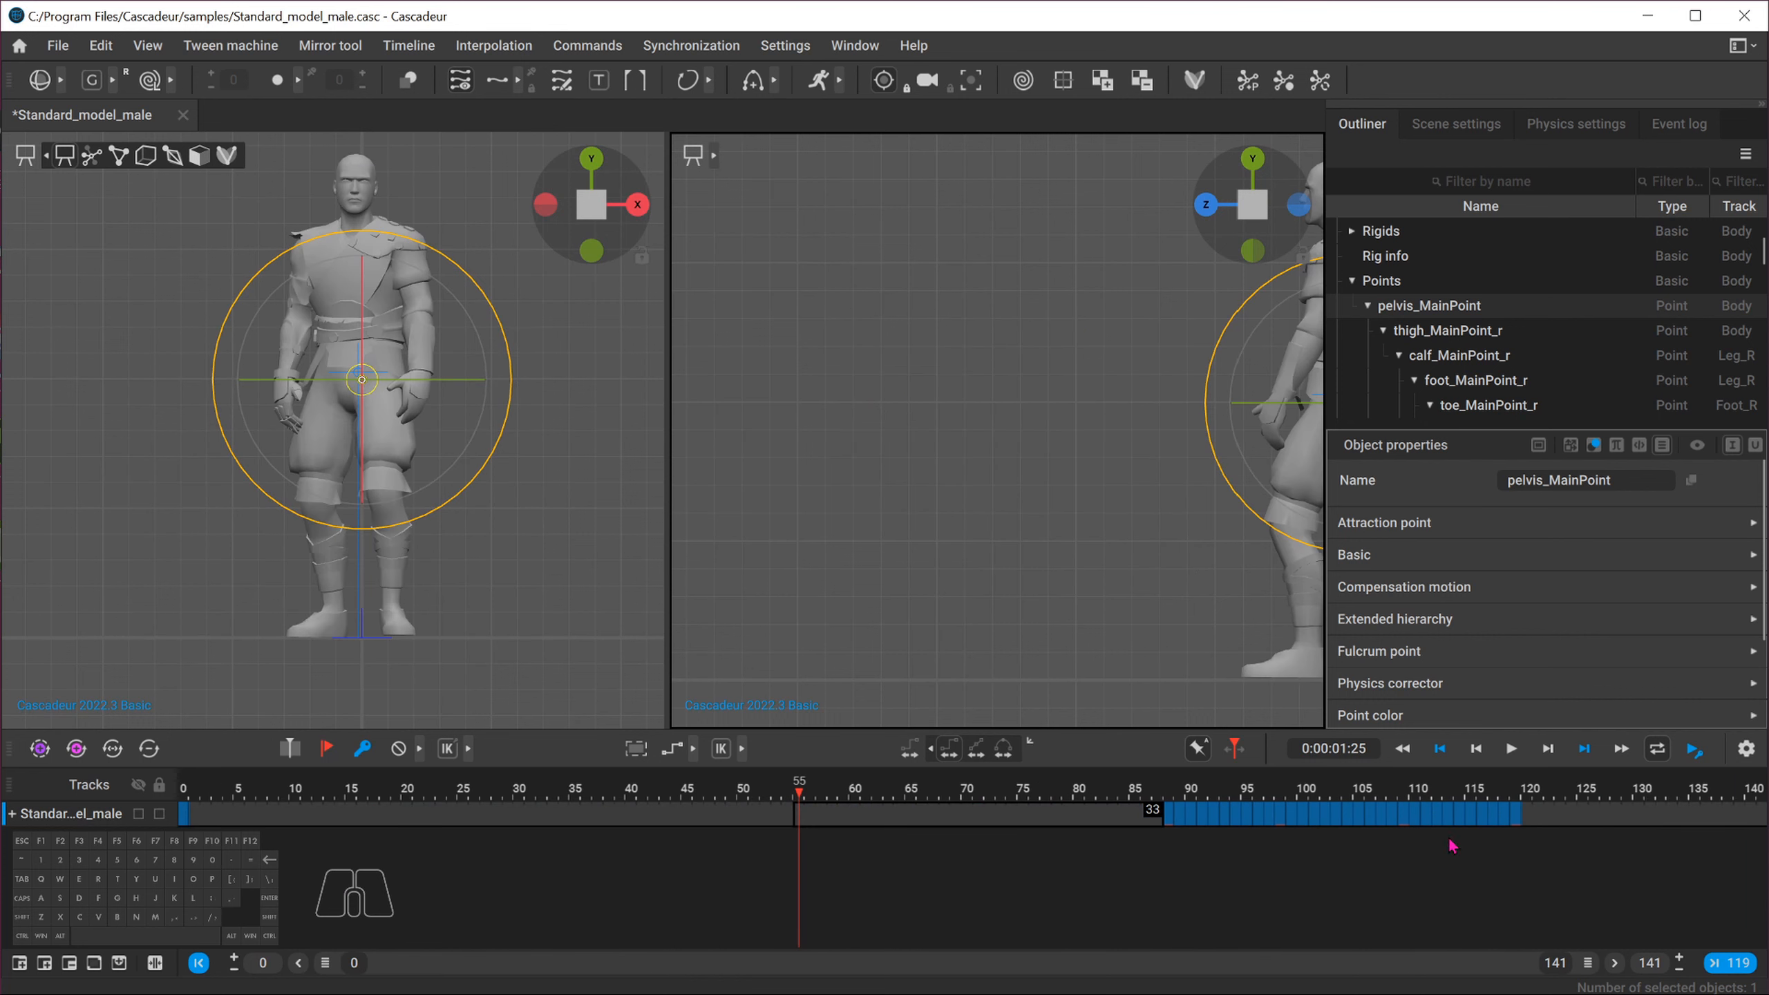
# Select the frames from 110 to the end and clear their animation
pyautogui.moveTo(1405, 800); pyautogui.dragTo(1616, 822)
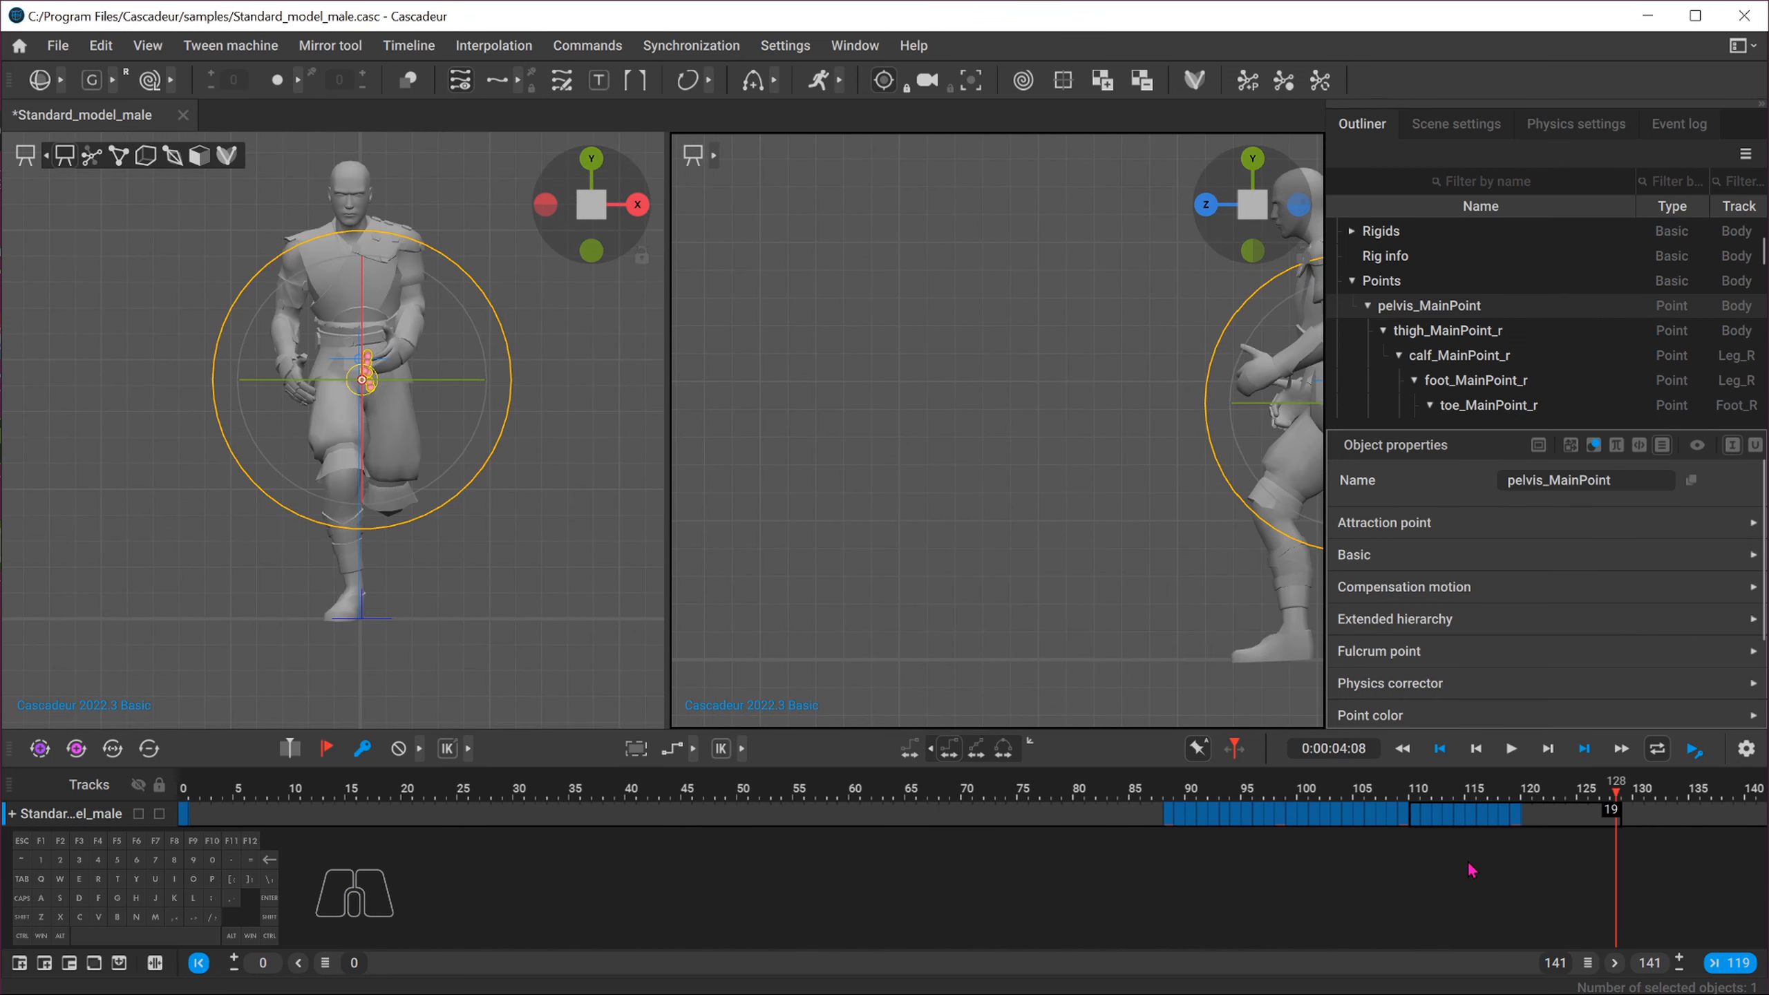
pyautogui.hotkey('alt', 't')
pyautogui.hotkey('alt', 'f')
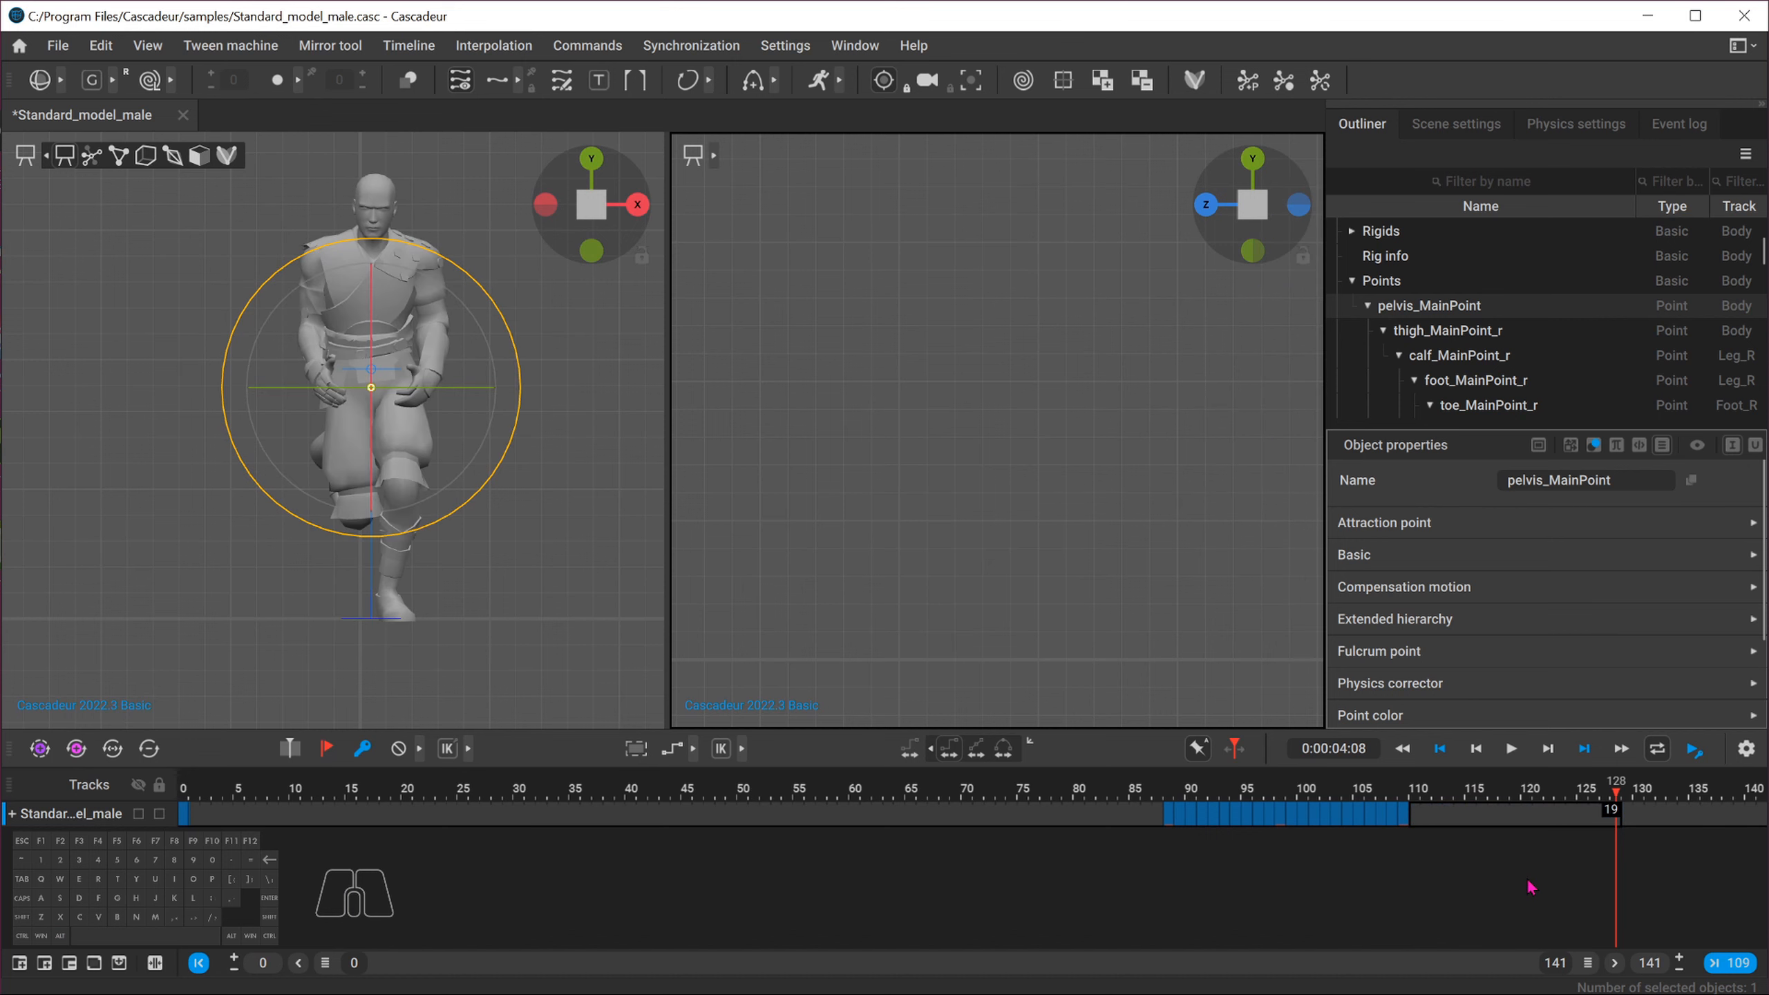
# Select the remaining frames 87–109 and move them to start at frame 0
pyautogui.moveTo(1174, 820); pyautogui.dragTo(1404, 826)
pyautogui.moveTo(1291, 816); pyautogui.dragTo(307, 783, button='middle')
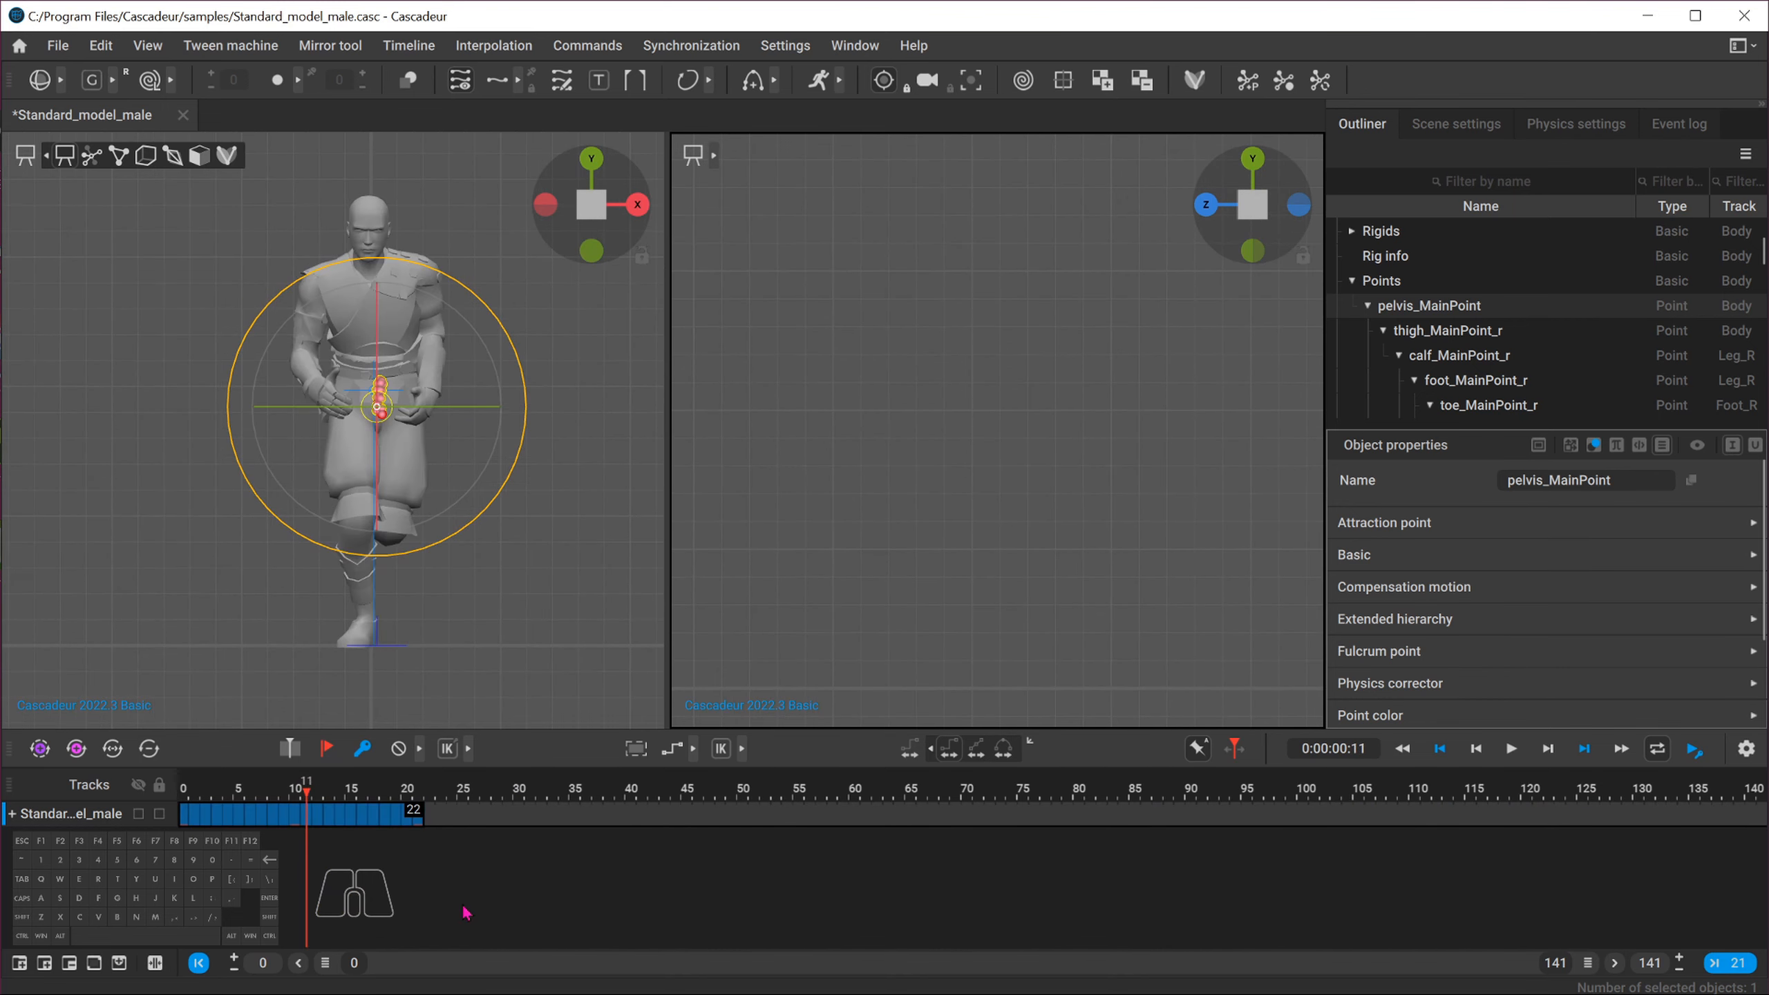
# Set the animation's end frame to 21
pyautogui.moveTo(432, 795); pyautogui.dragTo(417, 794)
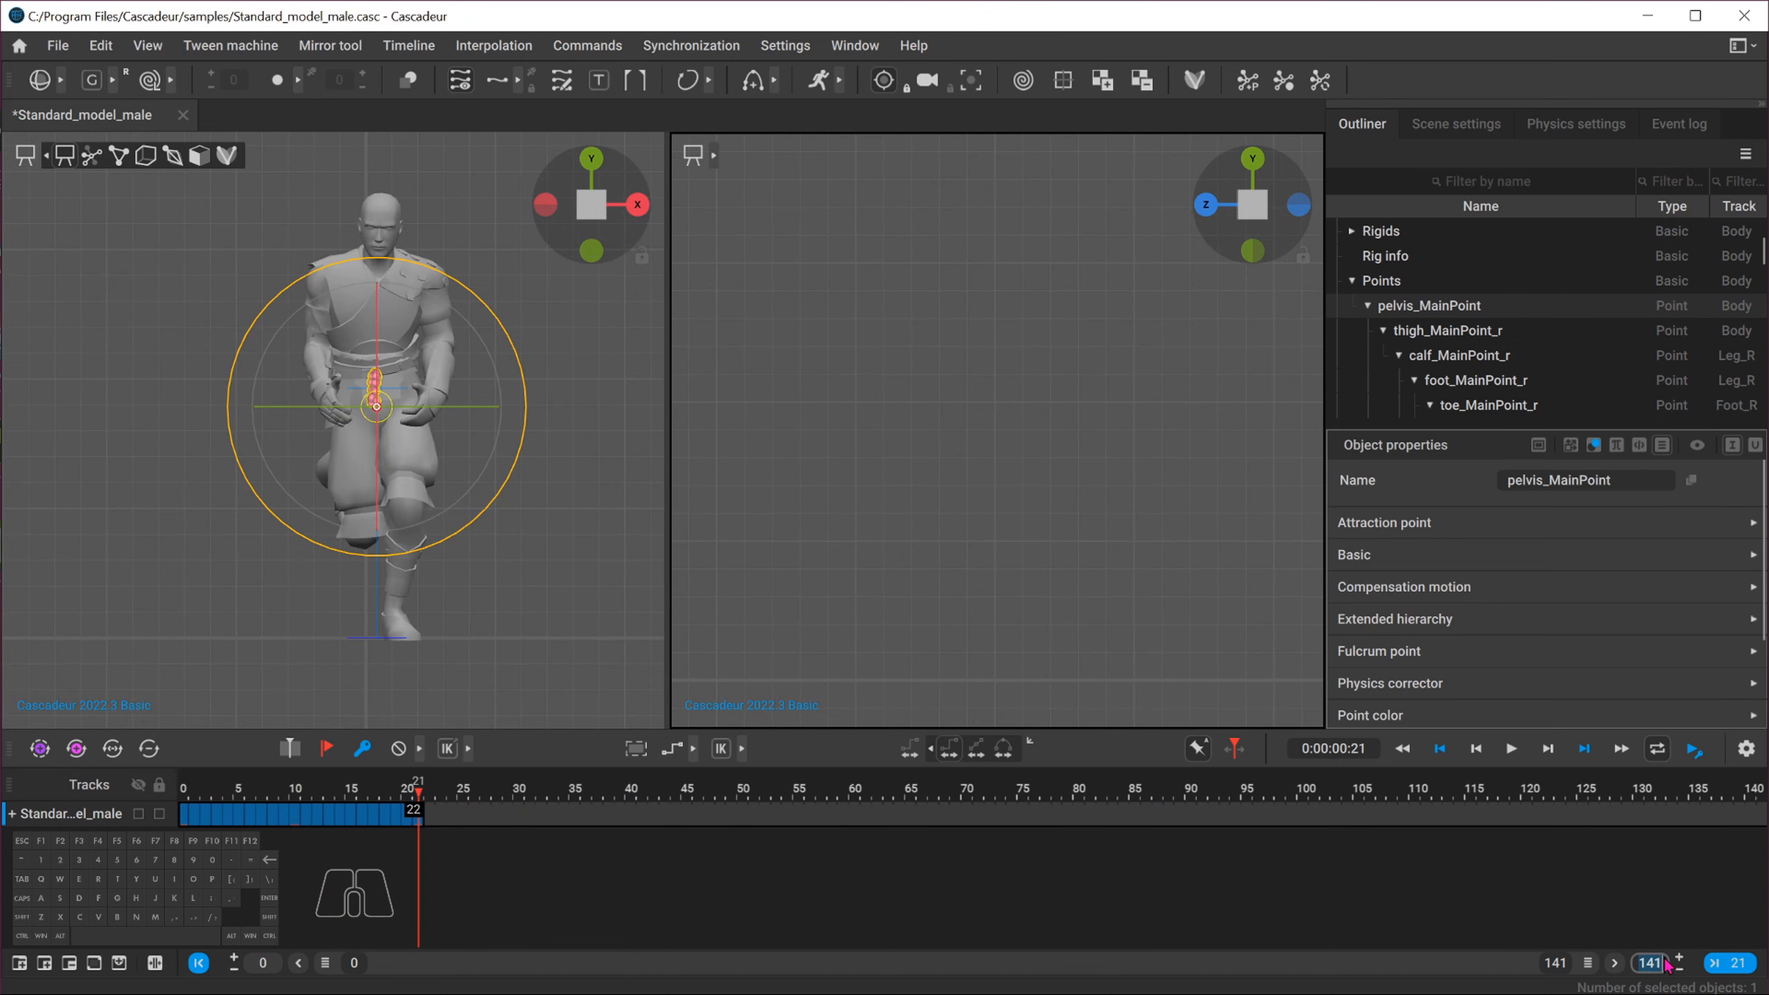
pyautogui.write('21')
pyautogui.press('Return')
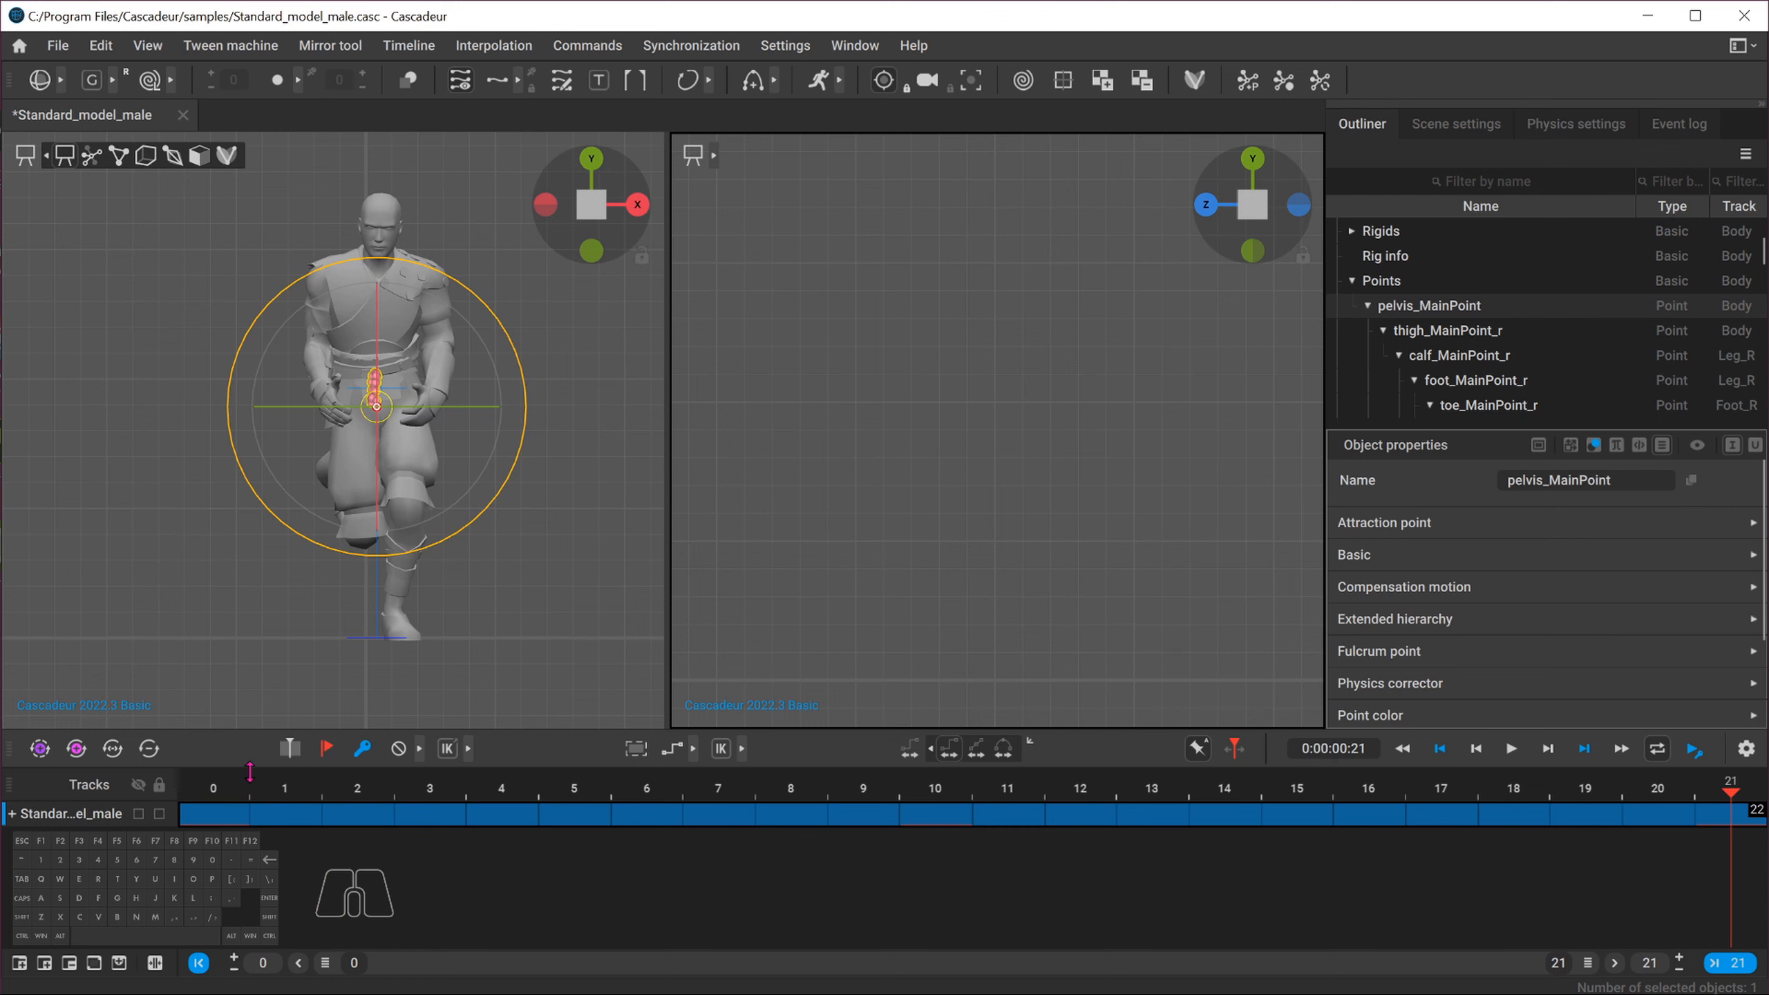
# Show the animation in a maximized top view at frame 0 and select all frames 0–21
pyautogui.click(211, 796)
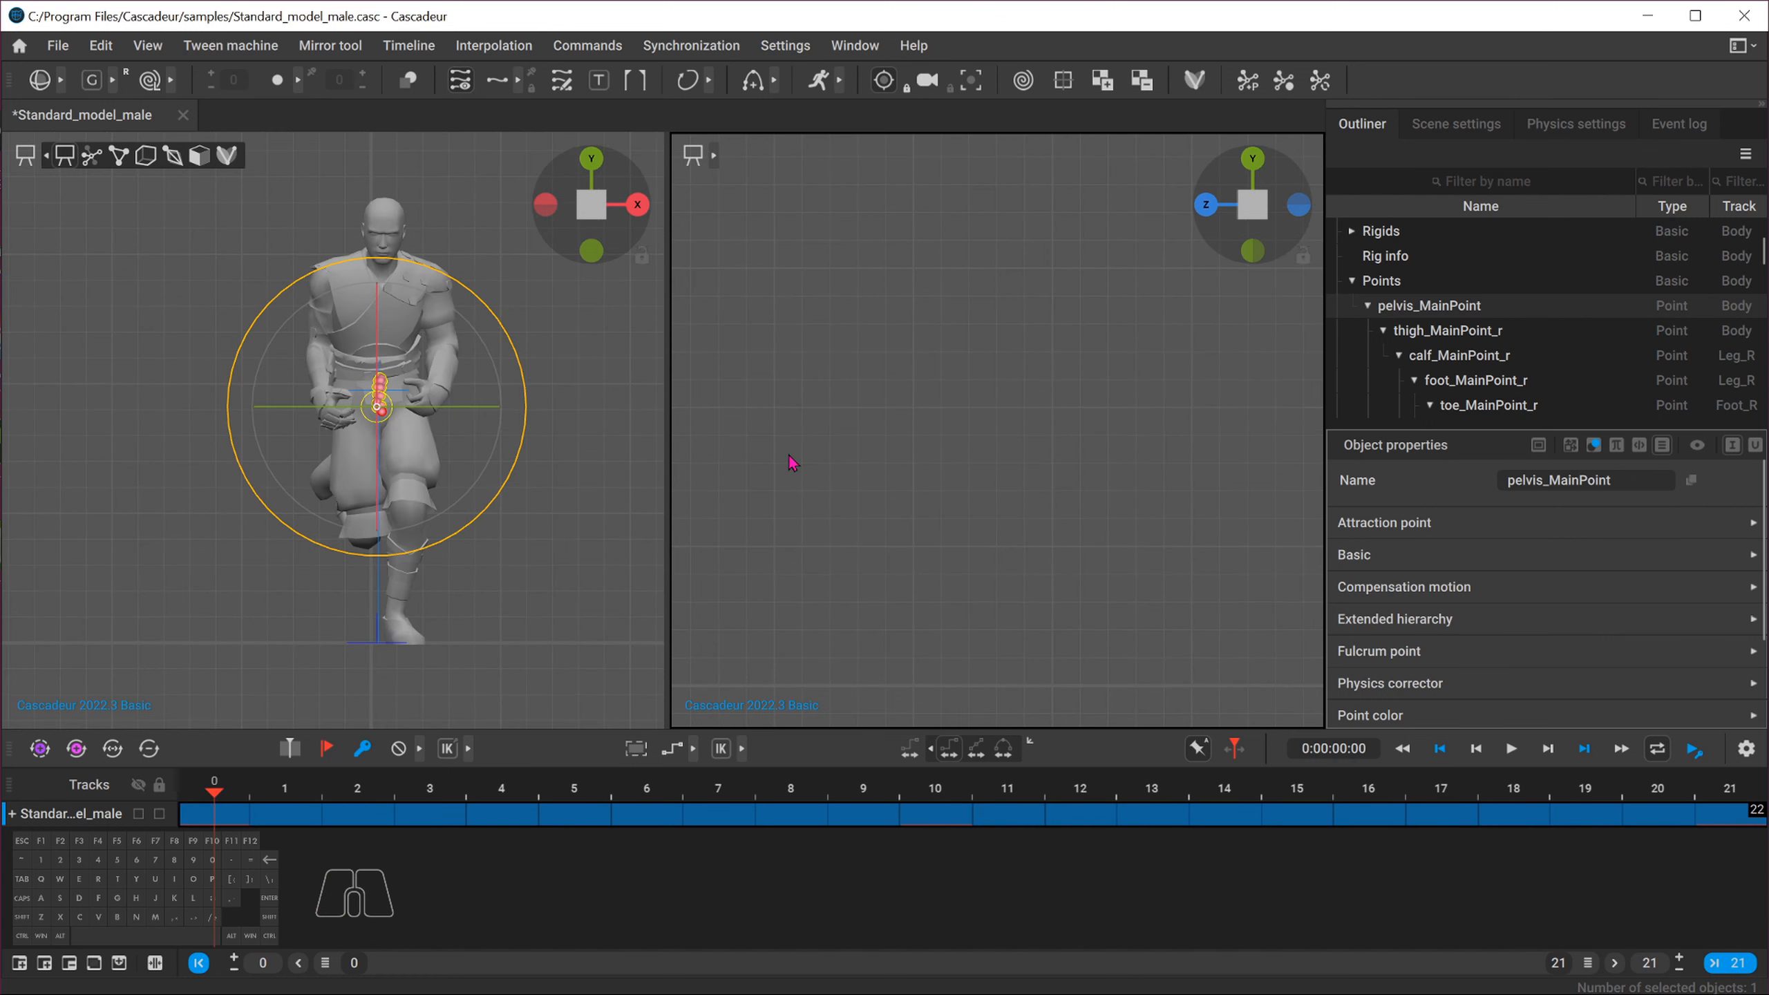
pyautogui.click(1252, 160)
pyautogui.press('space')
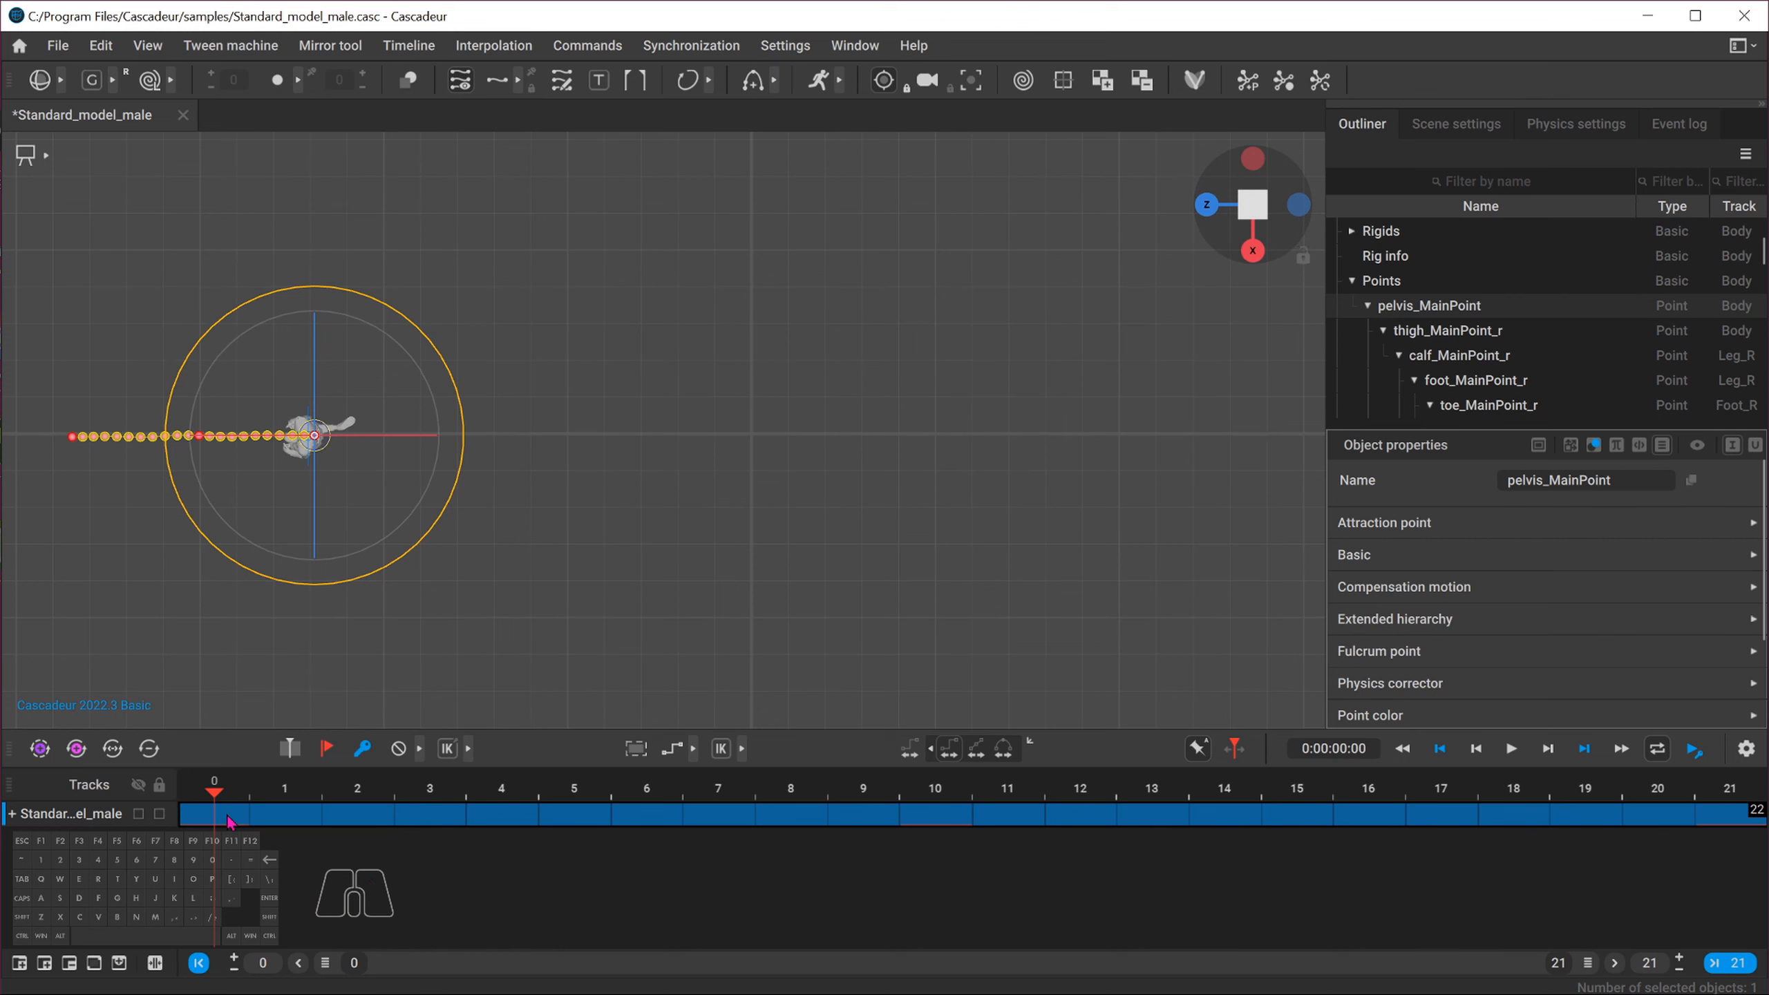
pyautogui.moveTo(230, 822); pyautogui.dragTo(1742, 829)
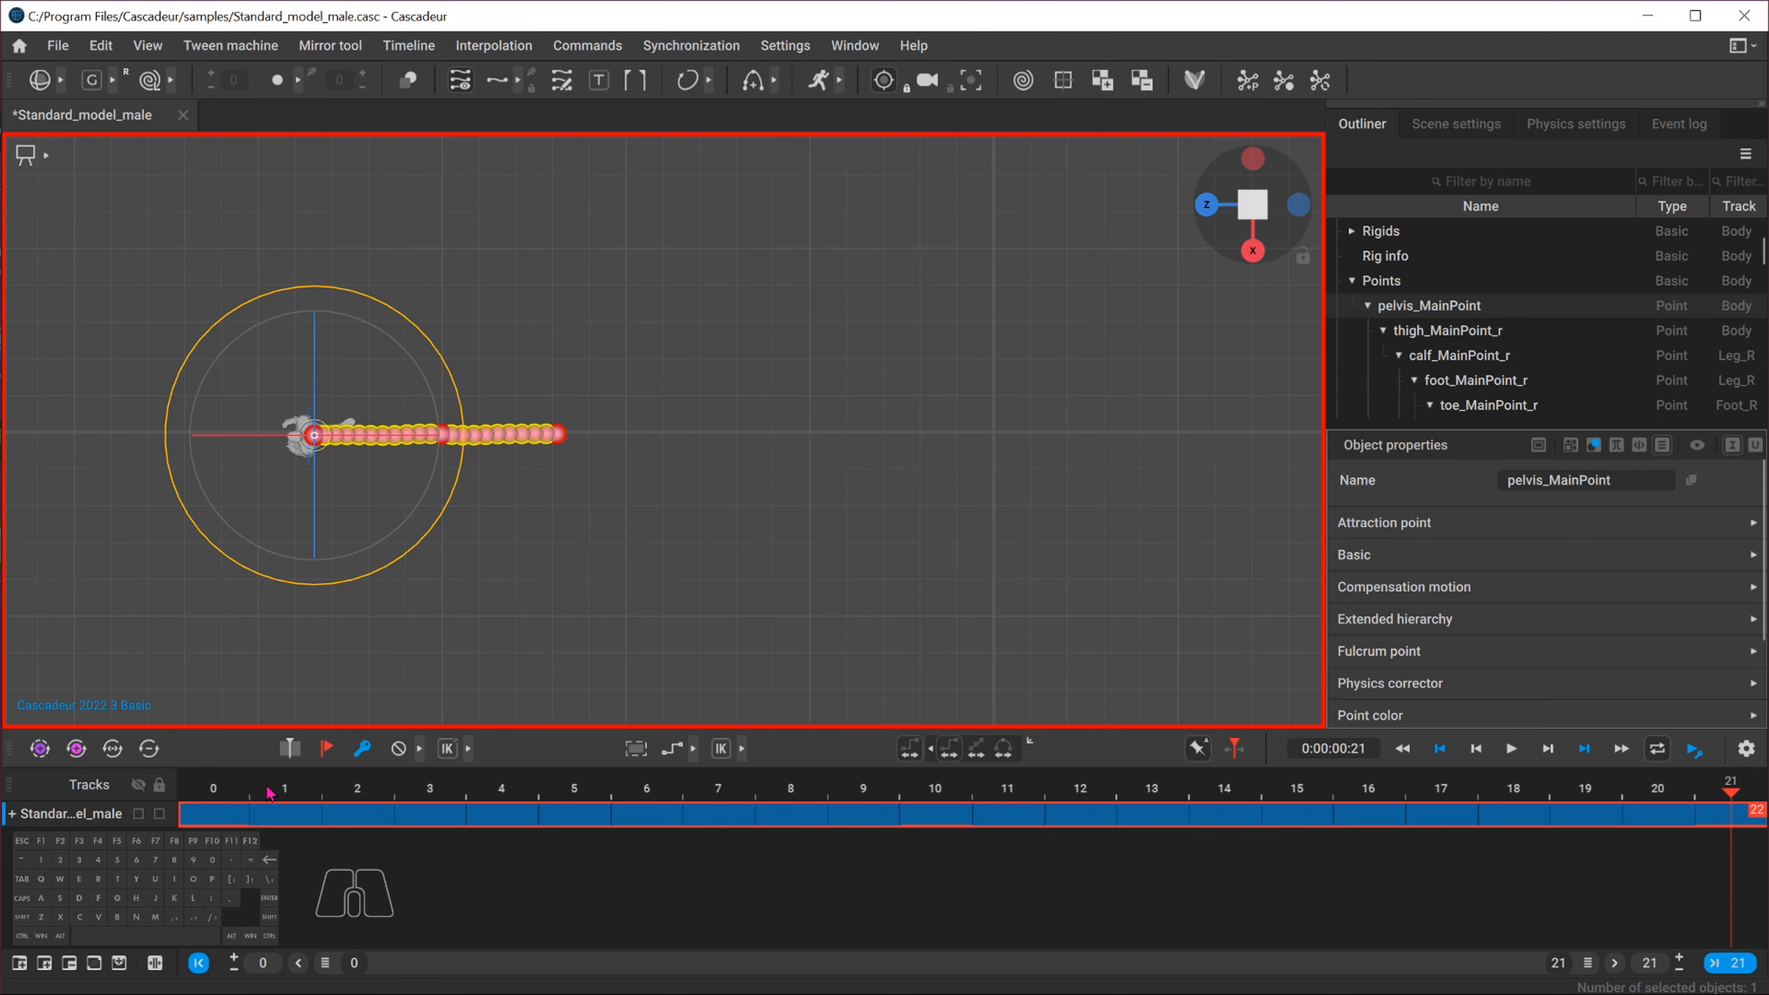
# Try moving the character along its trajectory with the Move tool in top view, then undo the move
pyautogui.click(234, 781)
pyautogui.press('w')
pyautogui.moveTo(197, 438); pyautogui.dragTo(635, 438)
pyautogui.scroll(5, 796, 471)
pyautogui.keyDown('alt'); pyautogui.moveTo(800, 479); pyautogui.dragTo(936, 568, button='right'); pyautogui.keyUp('alt')
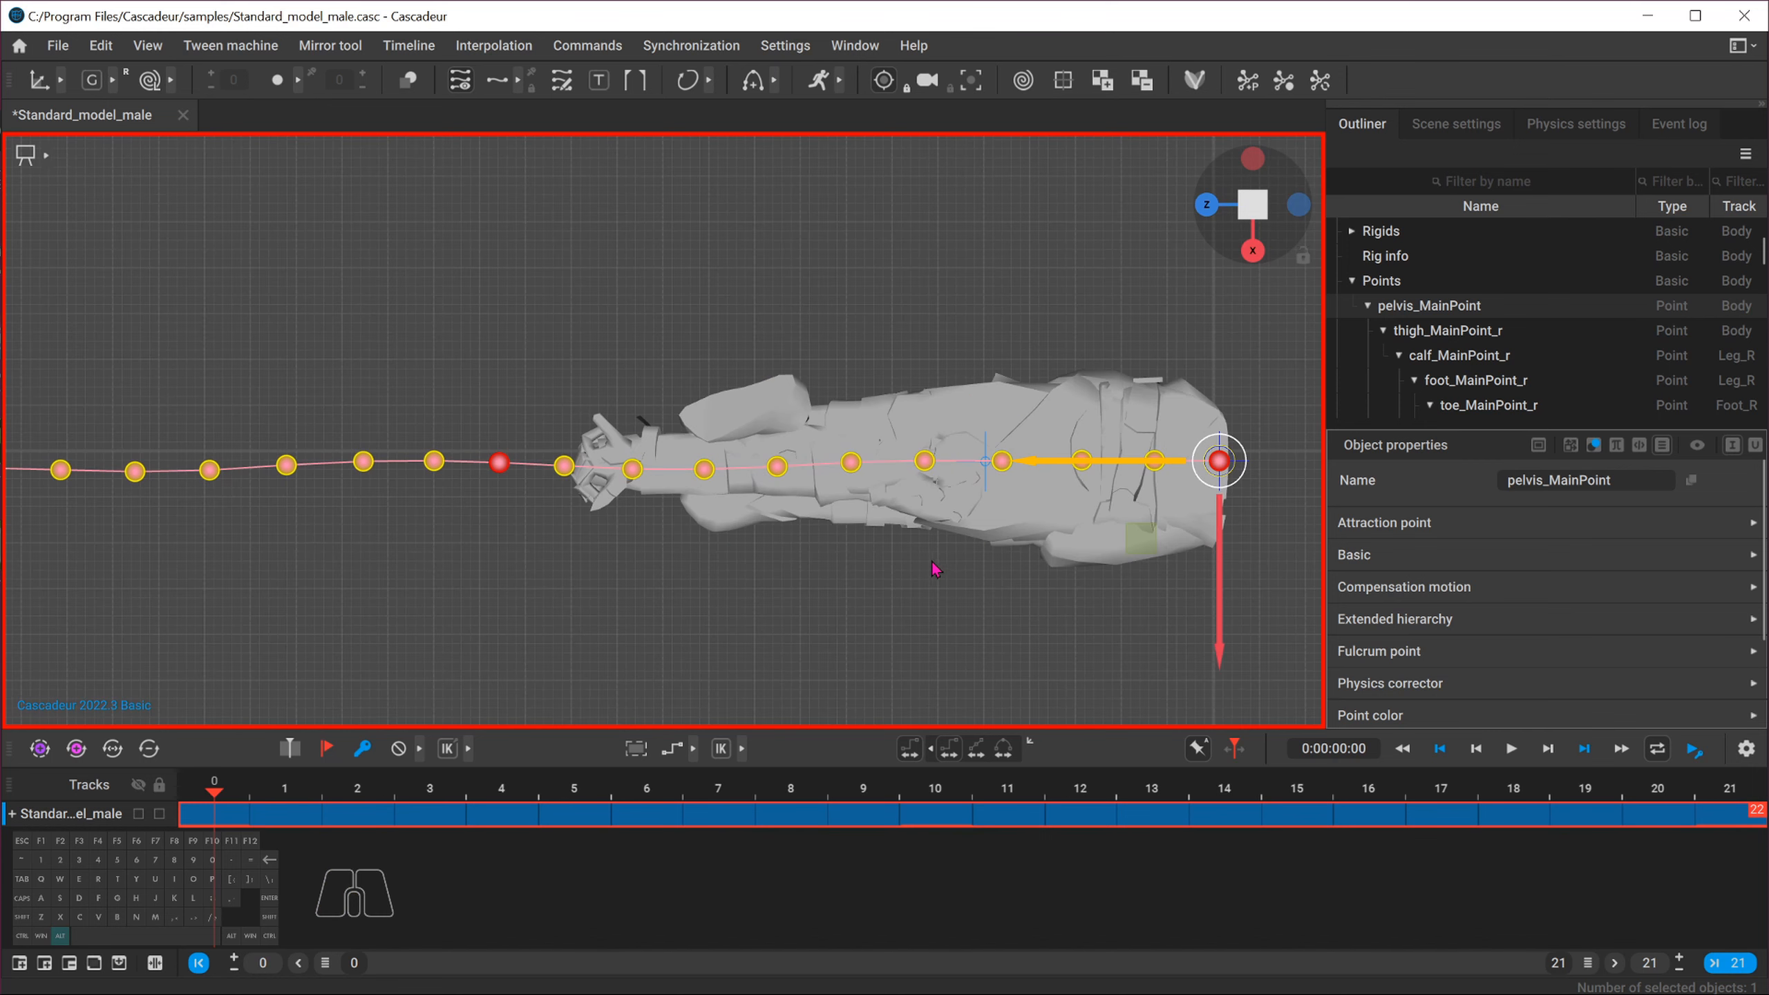
pyautogui.scroll(-5, 795, 581)
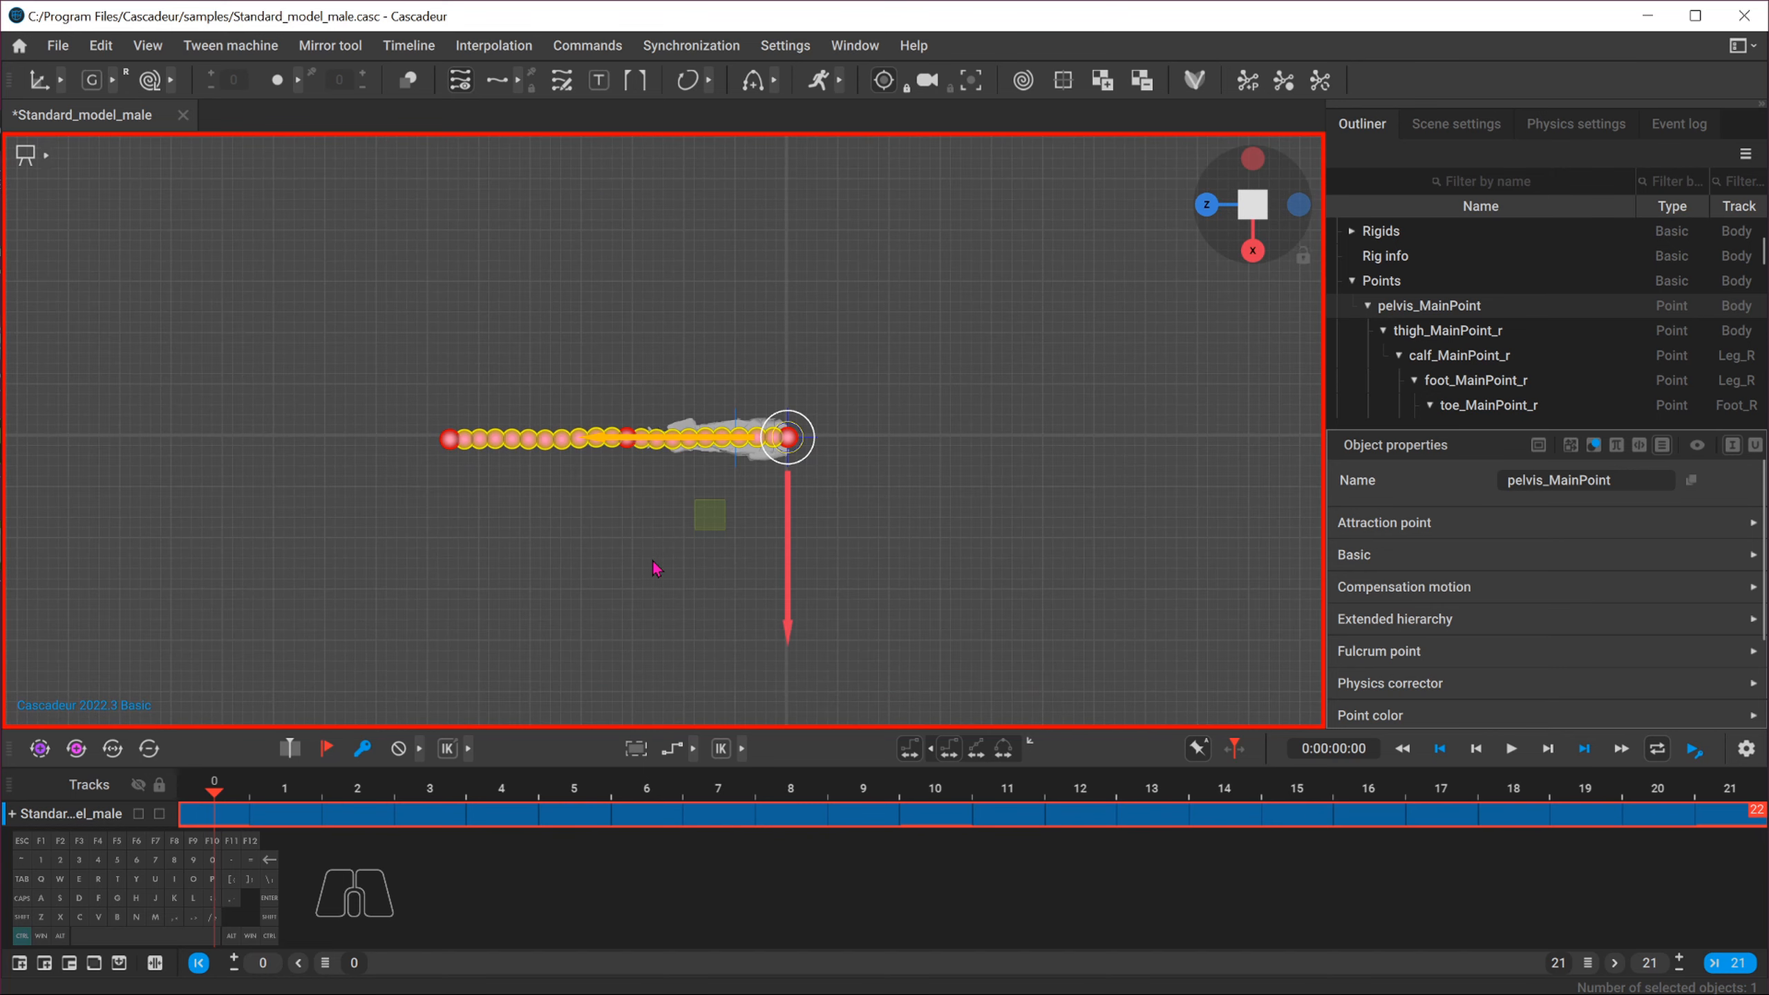
pyautogui.scroll(4, 828, 535)
pyautogui.scroll(1, 829, 532)
pyautogui.hotkey('ctrl', 'z')
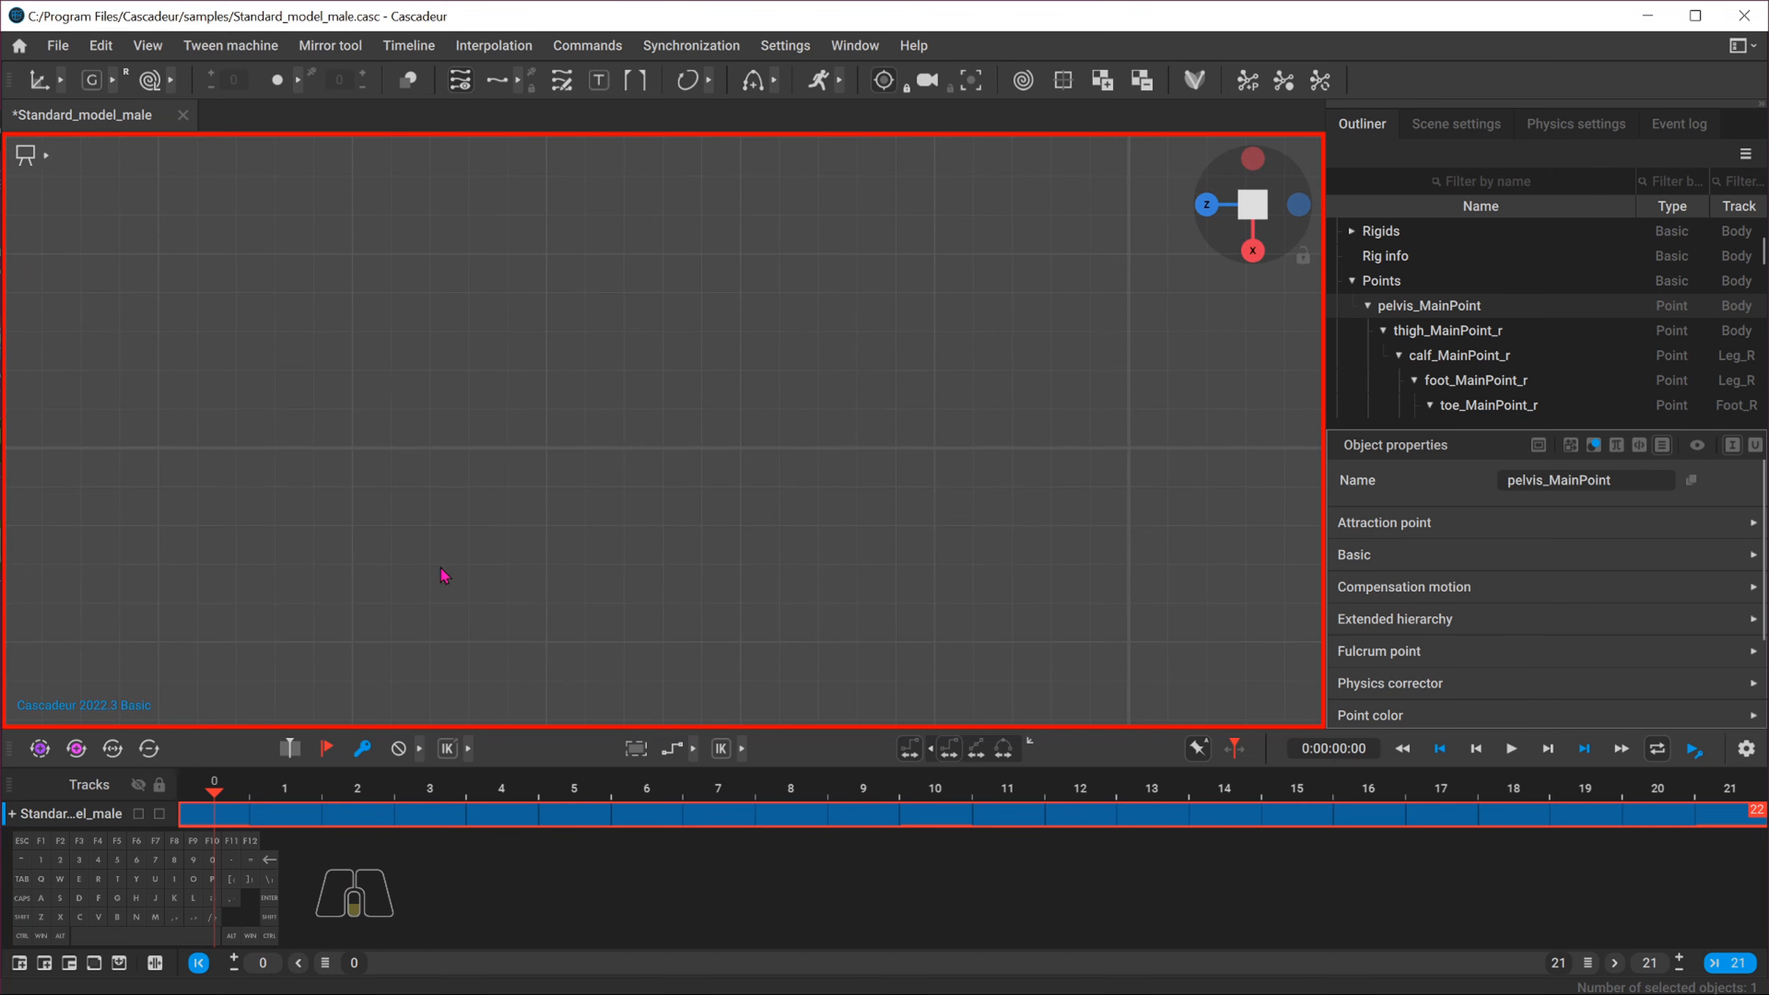
# Box-select all of the character's points in the top view with every frame selected
pyautogui.scroll(-5, 432, 568)
pyautogui.keyDown('alt'); pyautogui.moveTo(357, 560); pyautogui.dragTo(1086, 596, button='middle'); pyautogui.keyUp('alt')
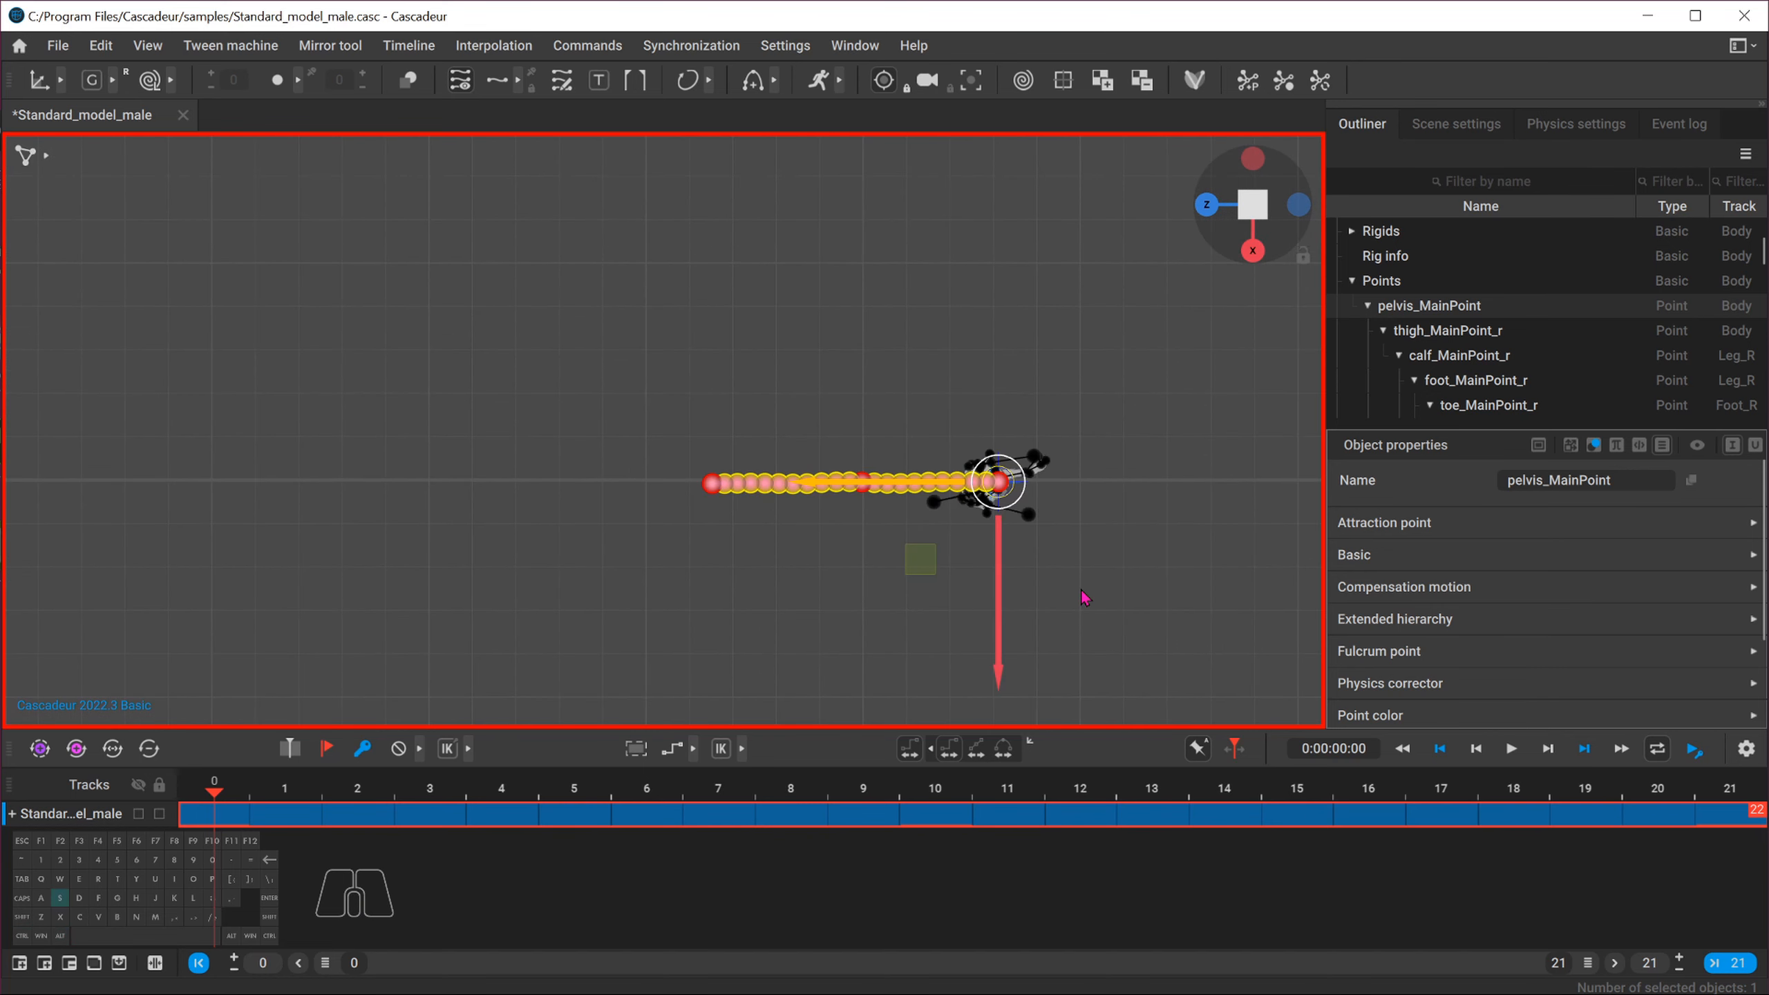
pyautogui.moveTo(1076, 397); pyautogui.dragTo(794, 585)
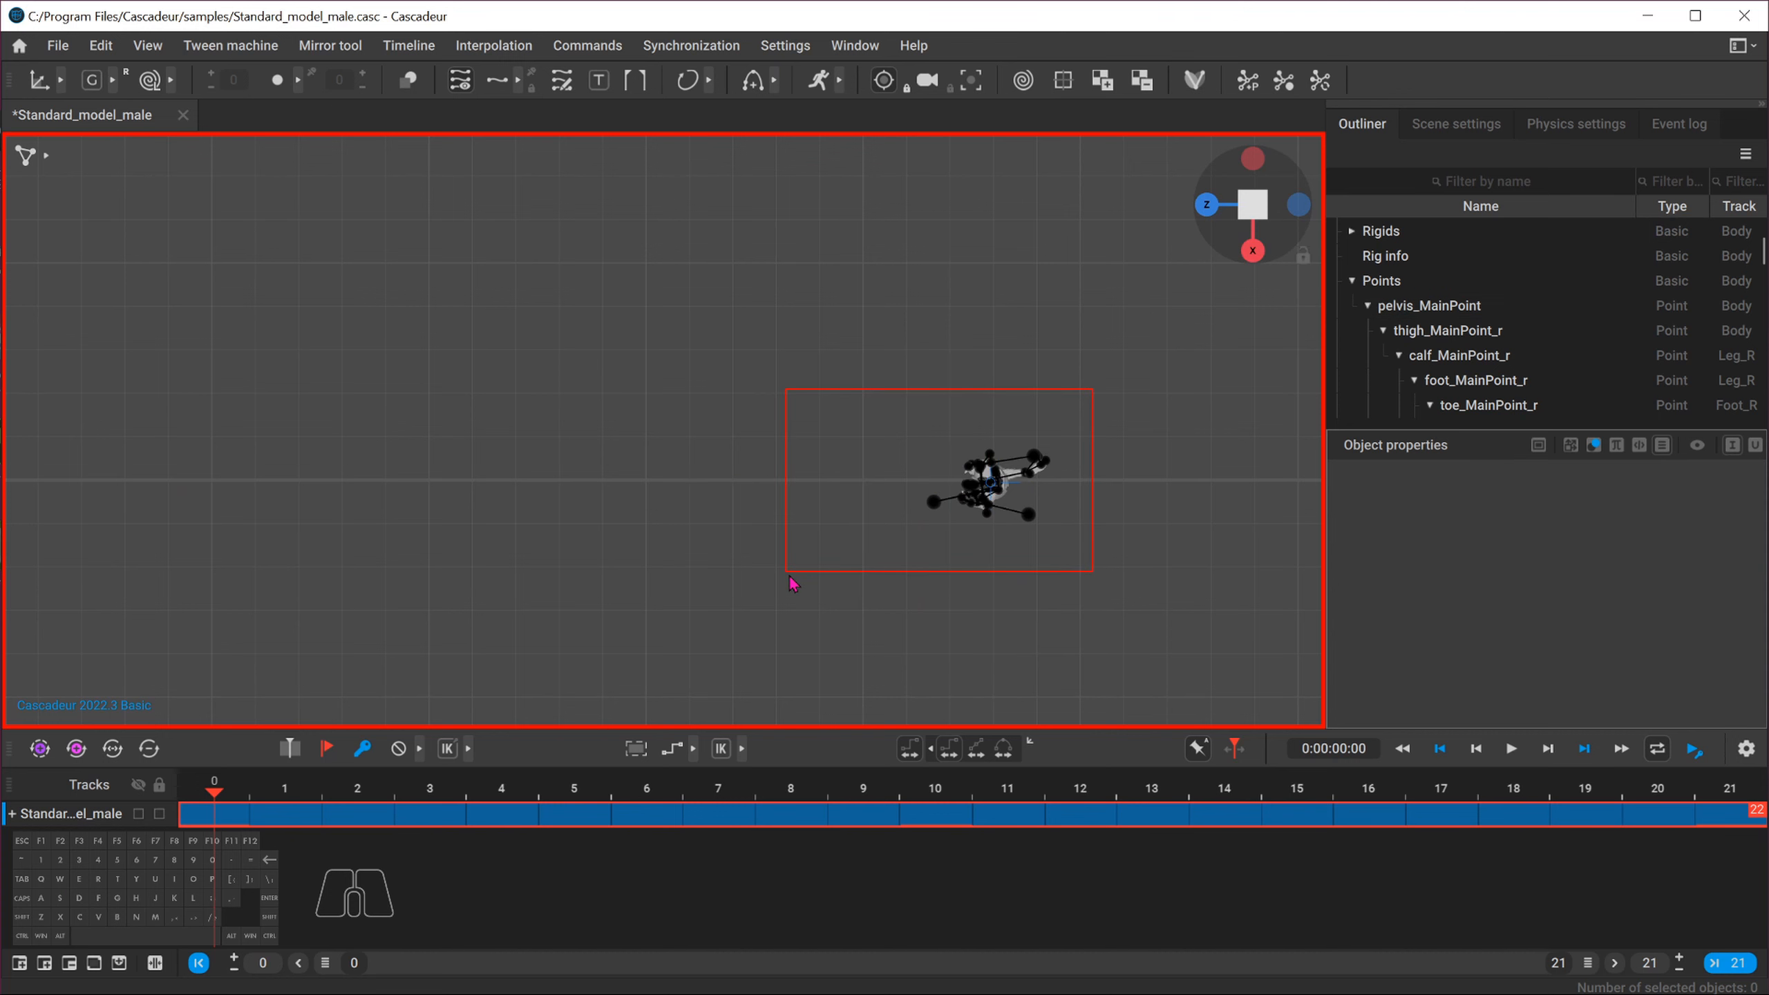
pyautogui.keyDown('alt'); pyautogui.moveTo(1173, 632); pyautogui.dragTo(470, 582, button='middle'); pyautogui.keyUp('alt')
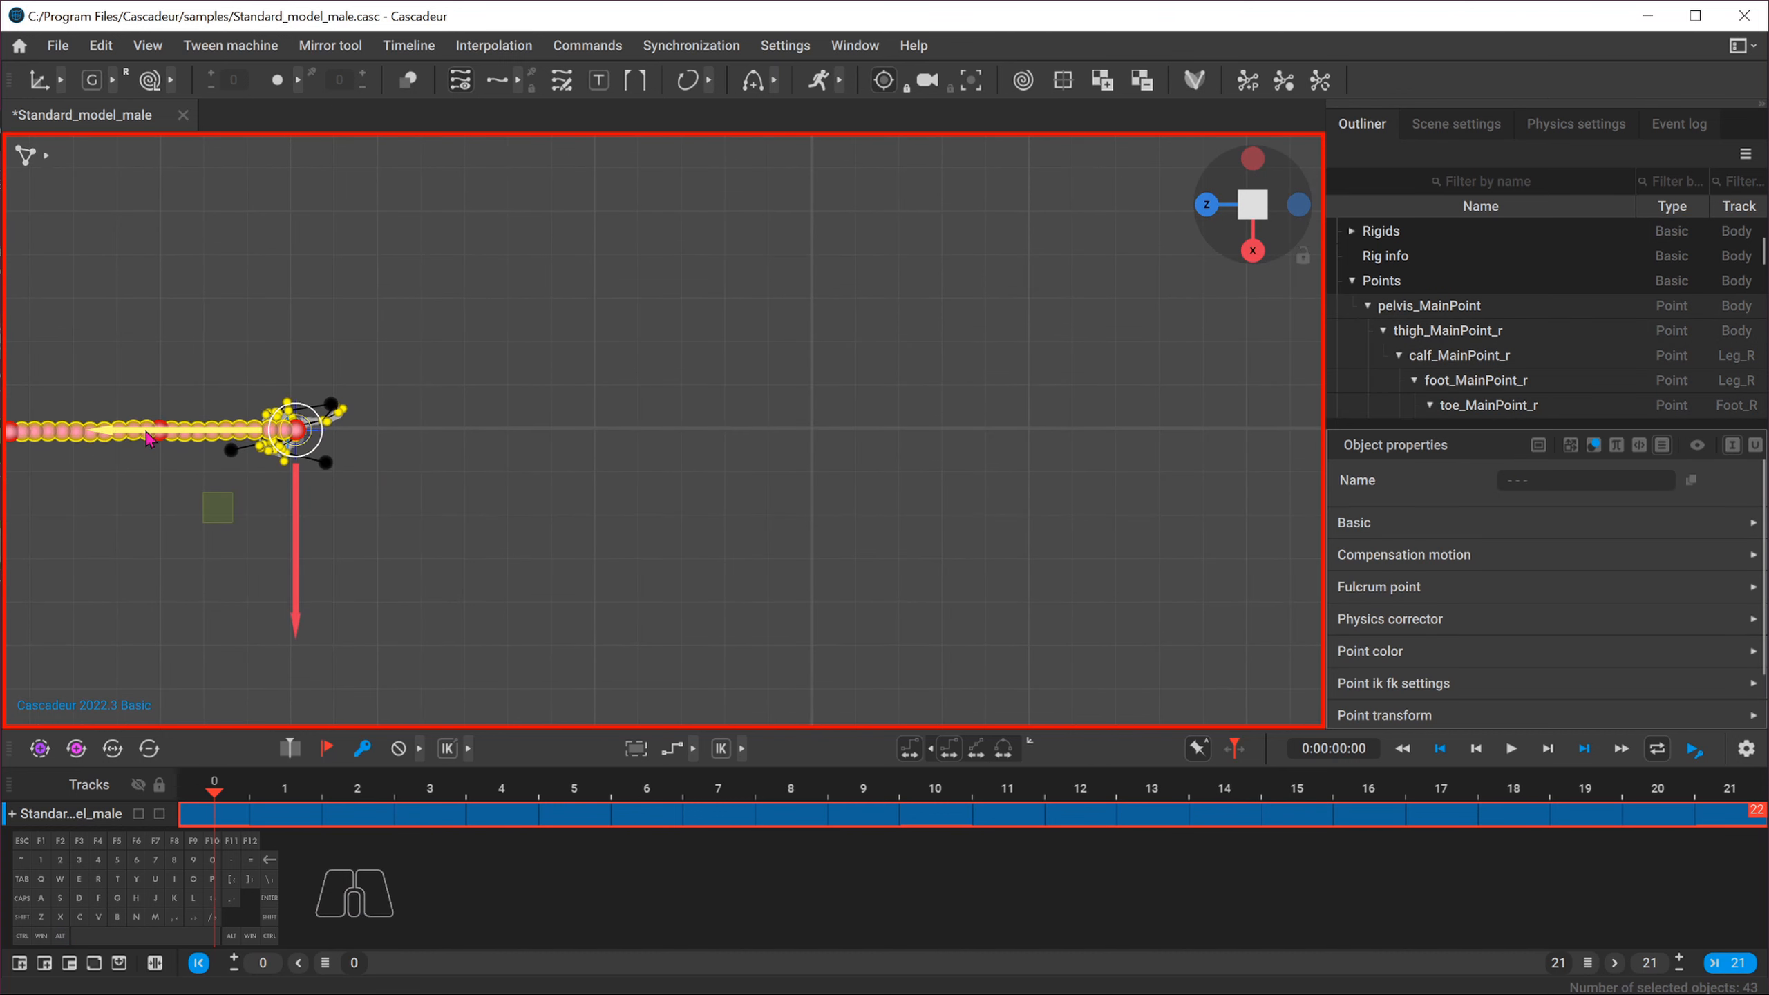
pyautogui.moveTo(152, 432); pyautogui.dragTo(662, 435)
pyautogui.scroll(7, 851, 505)
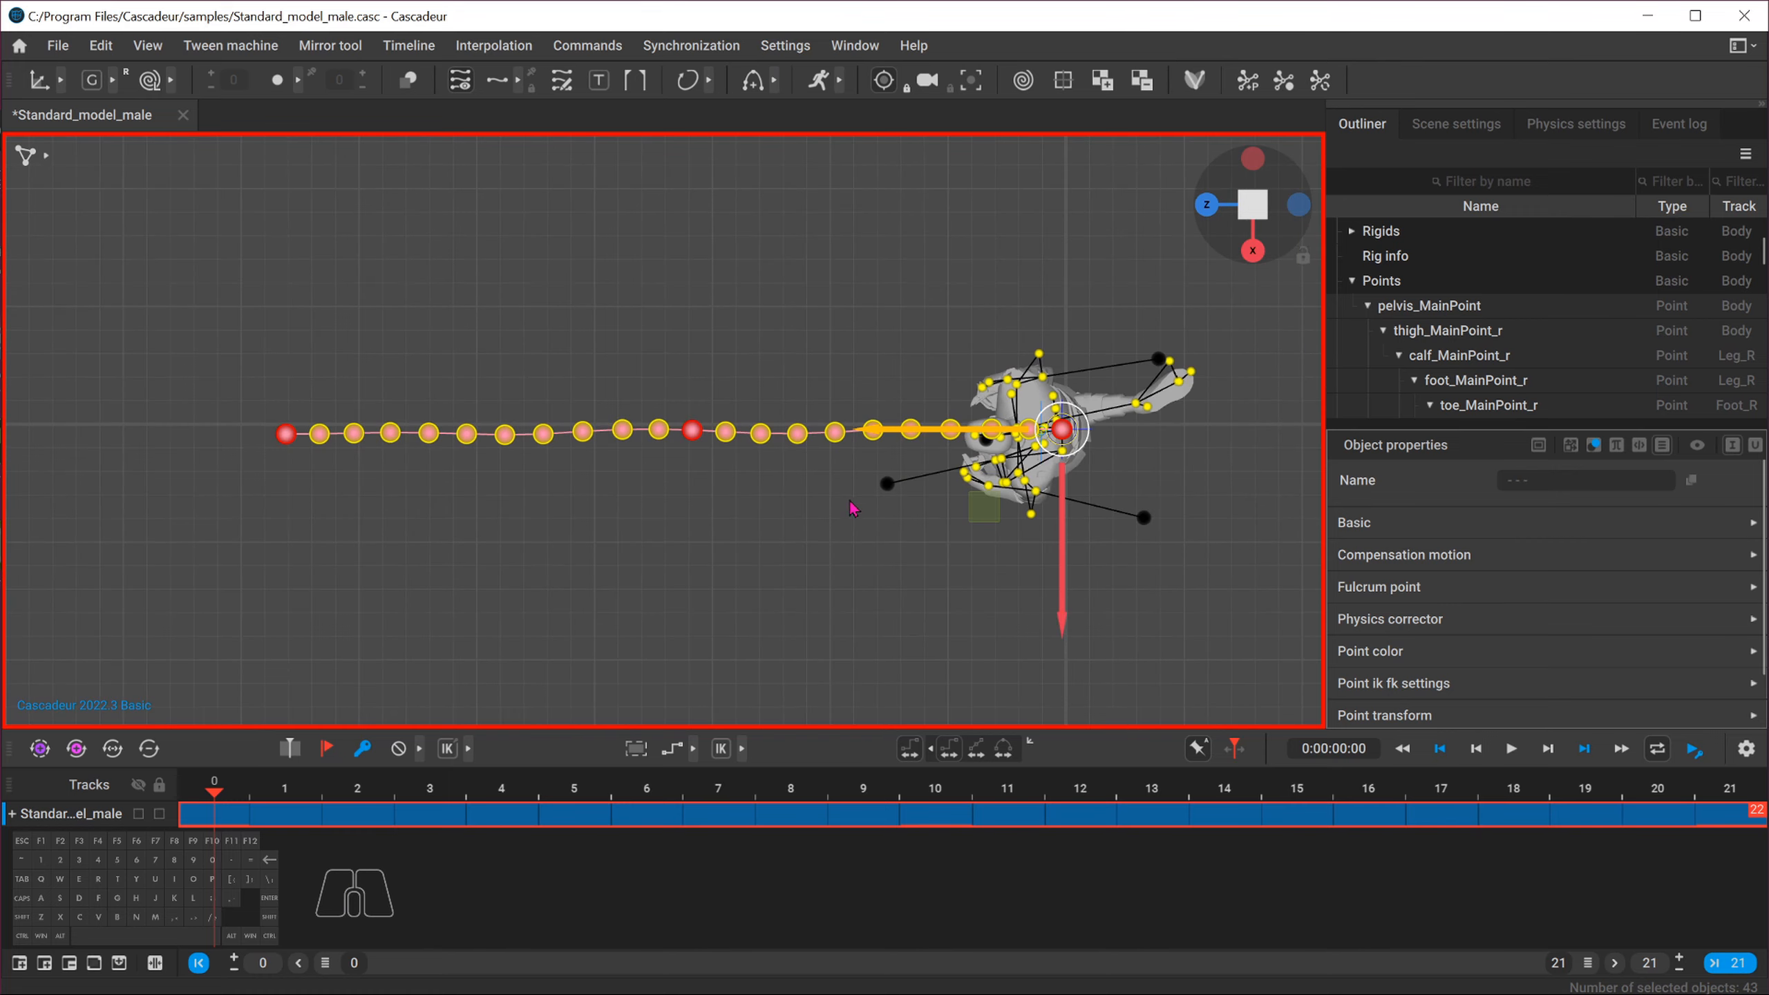
pyautogui.keyDown('alt'); pyautogui.moveTo(996, 524); pyautogui.dragTo(559, 519, button='middle'); pyautogui.keyUp('alt')
pyautogui.scroll(5, 563, 523)
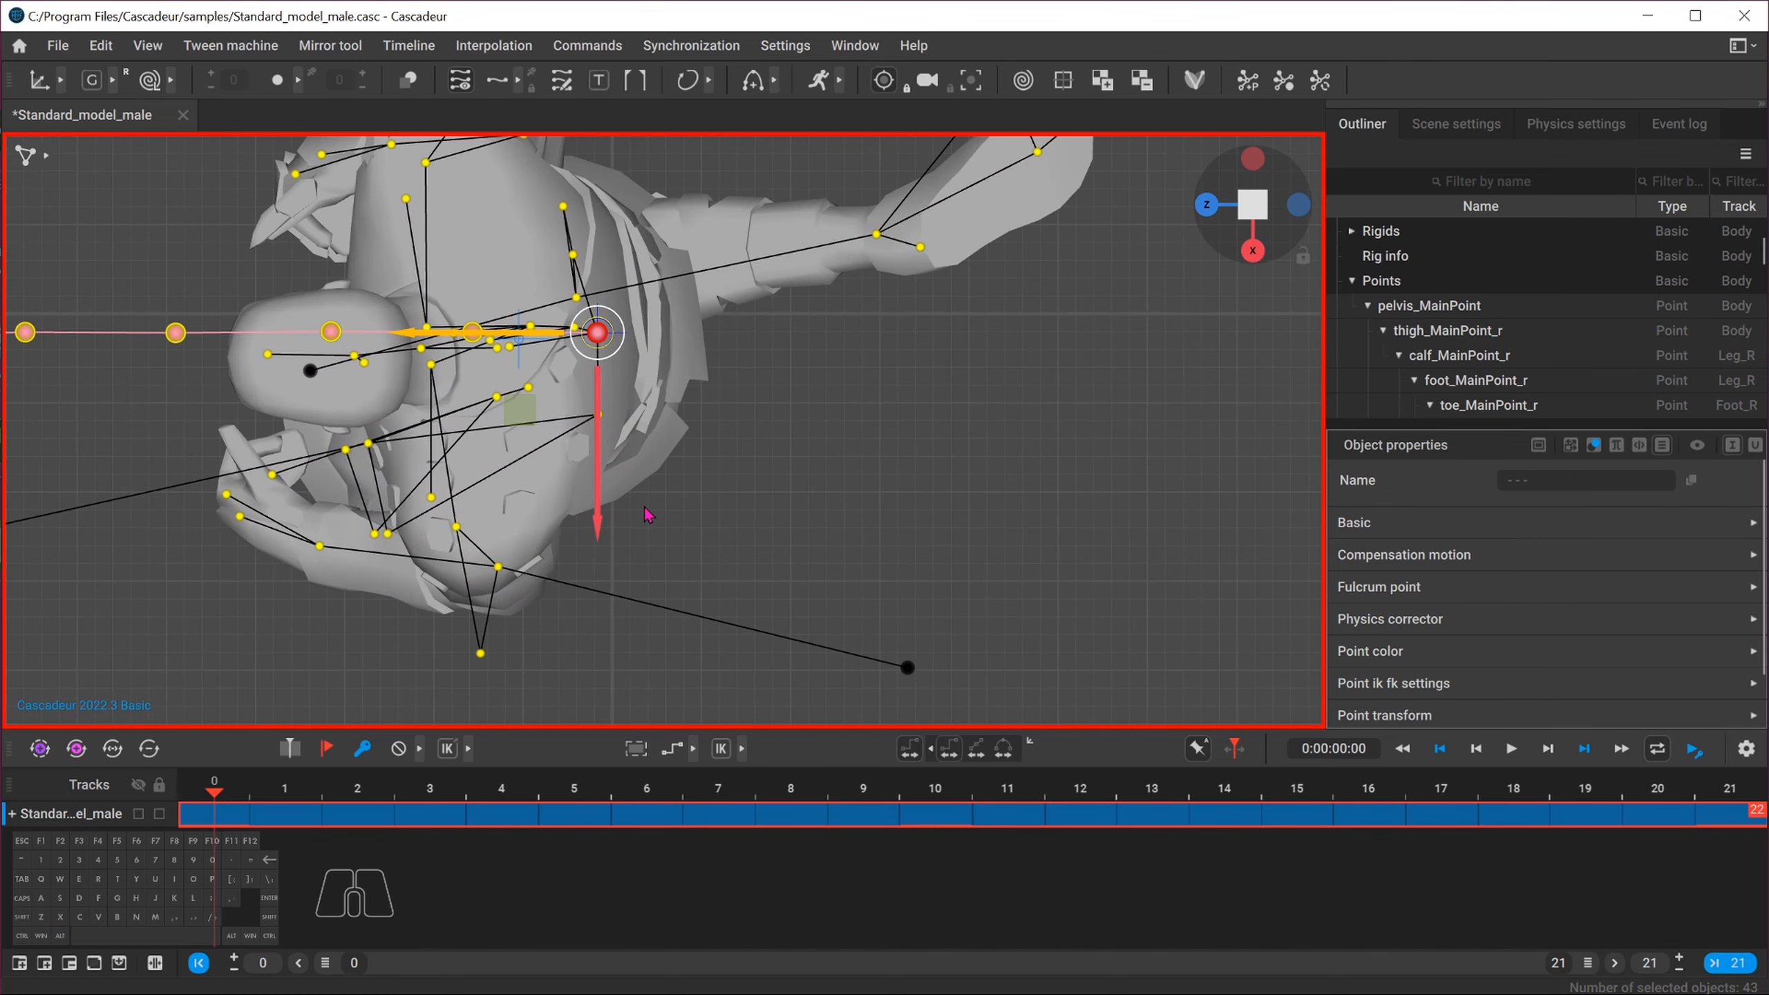
pyautogui.keyDown('alt'); pyautogui.moveTo(674, 472); pyautogui.dragTo(678, 511, button='middle'); pyautogui.keyUp('alt')
# Switch to the front view and nudge the selected character along the X axis to line up its trajectory
pyautogui.click(1251, 252)
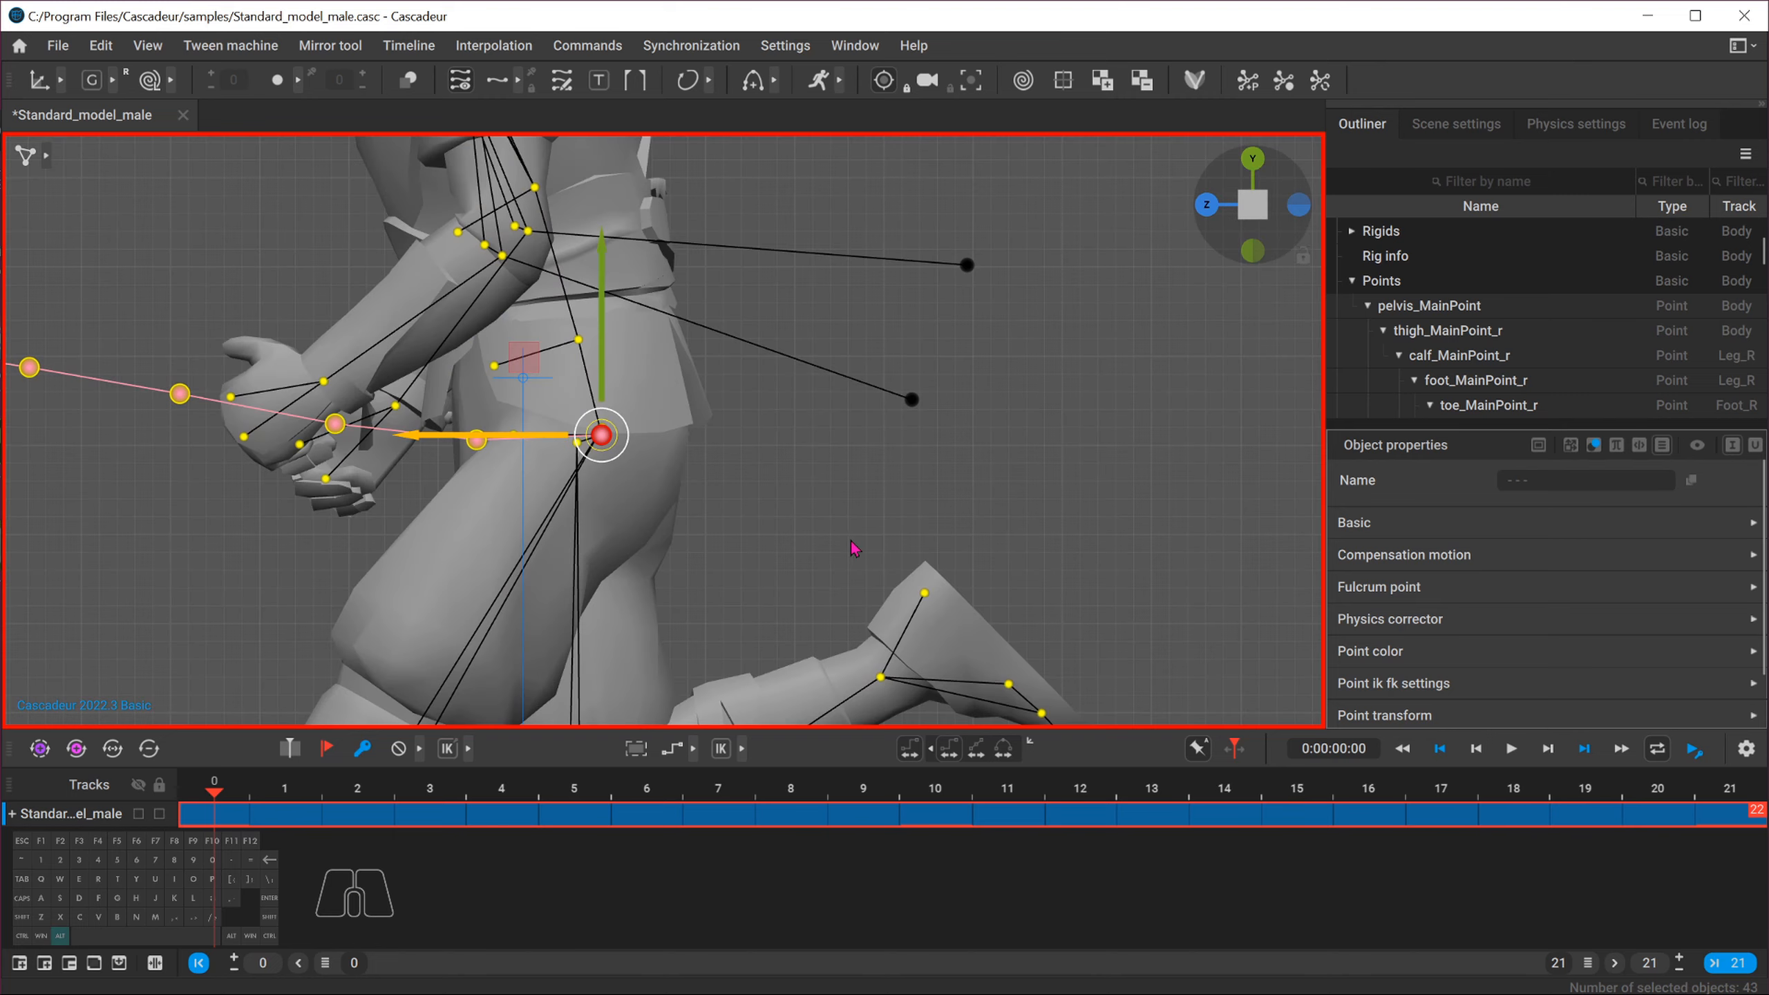
pyautogui.keyDown('alt'); pyautogui.moveTo(853, 549); pyautogui.dragTo(812, 373, button='middle'); pyautogui.keyUp('alt')
pyautogui.scroll(-5, 836, 369)
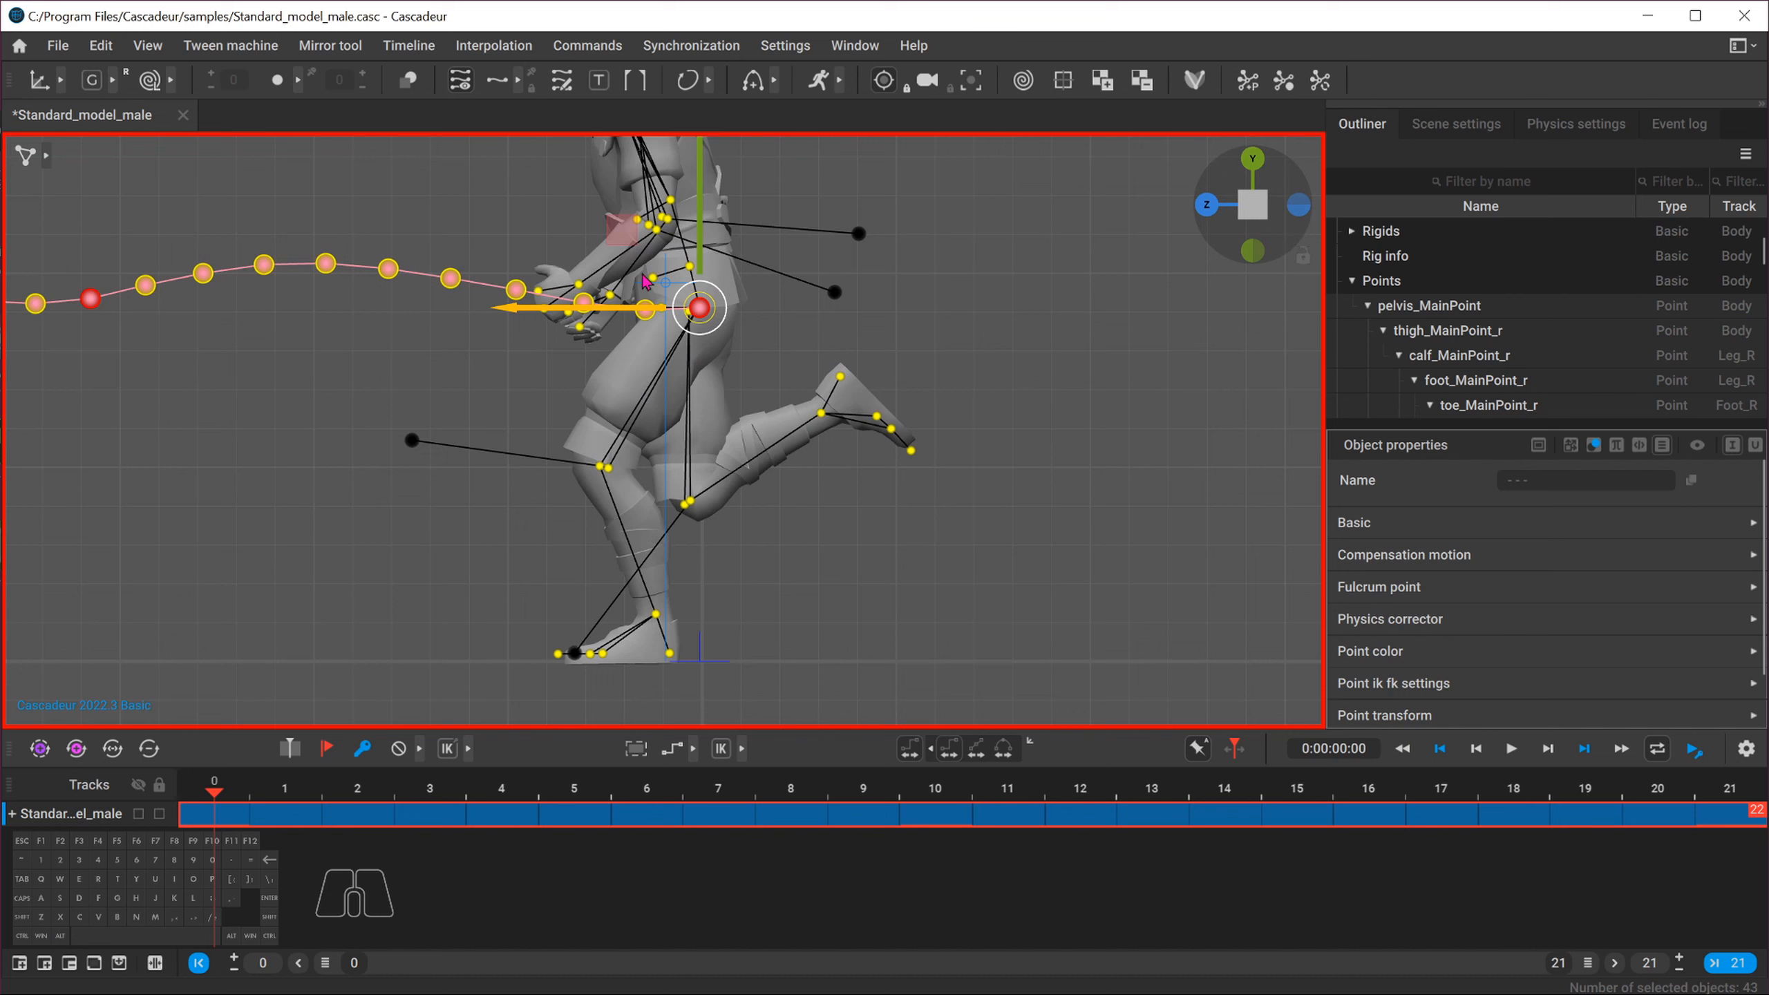
pyautogui.moveTo(506, 305); pyautogui.dragTo(508, 306)
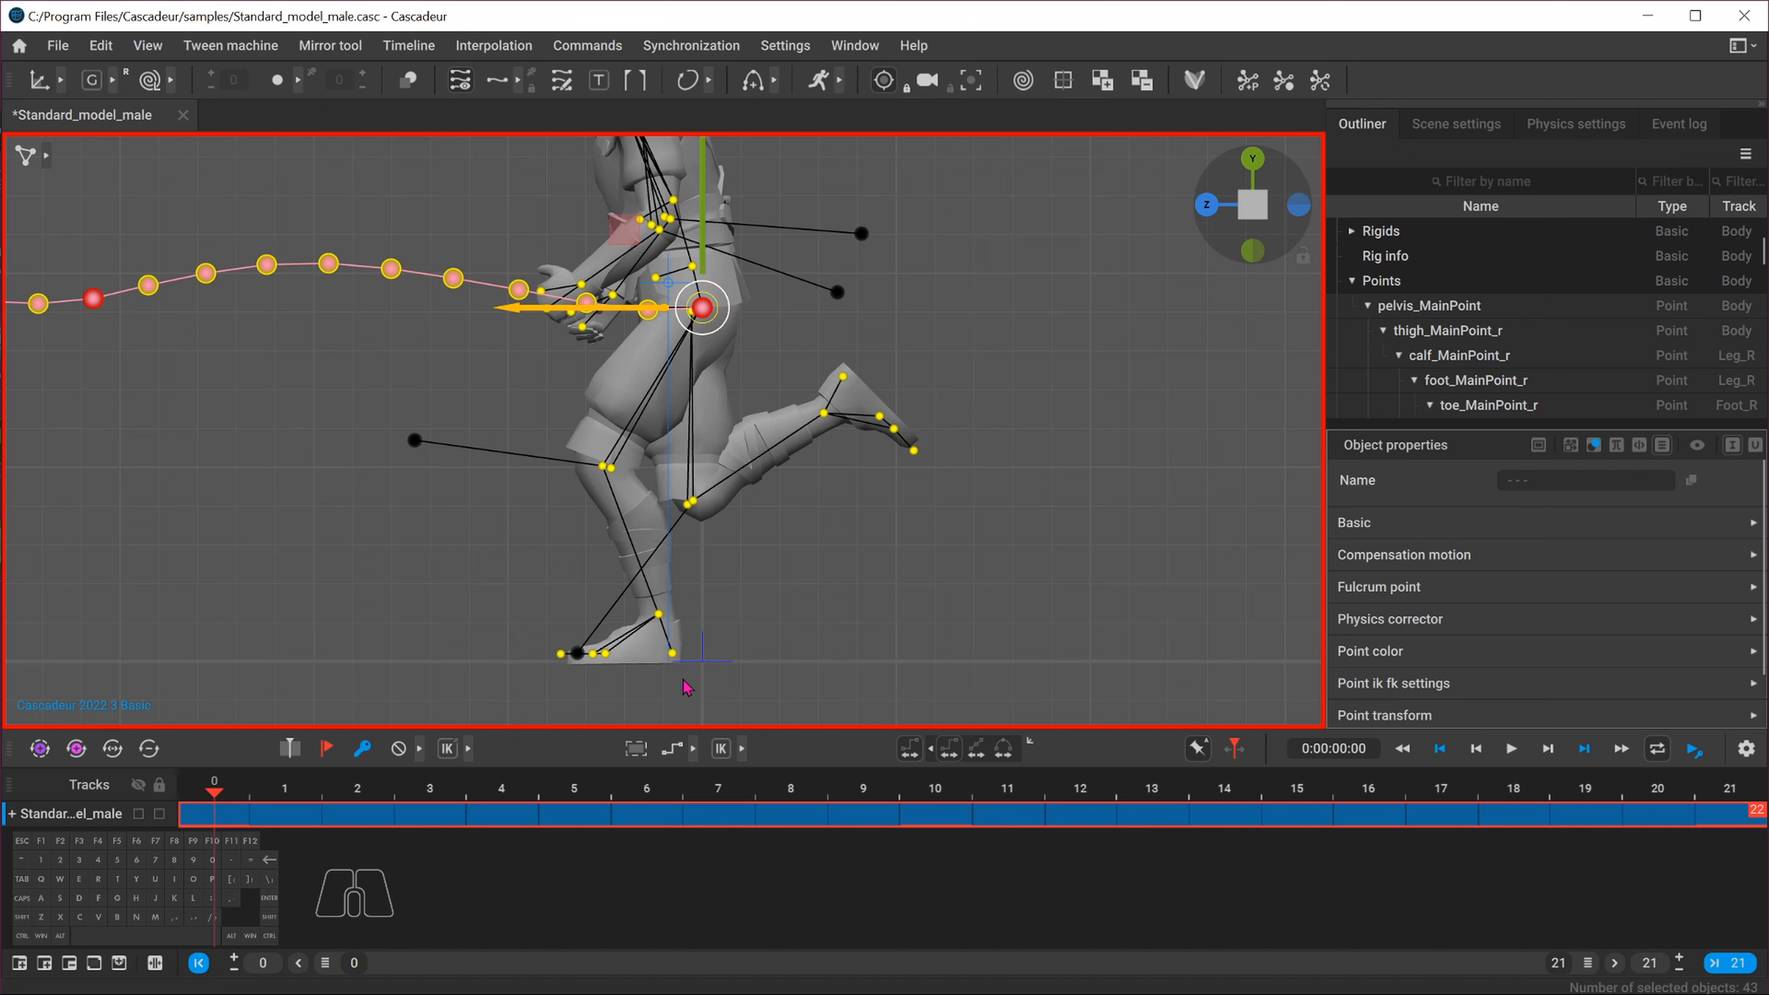
pyautogui.click(1205, 206)
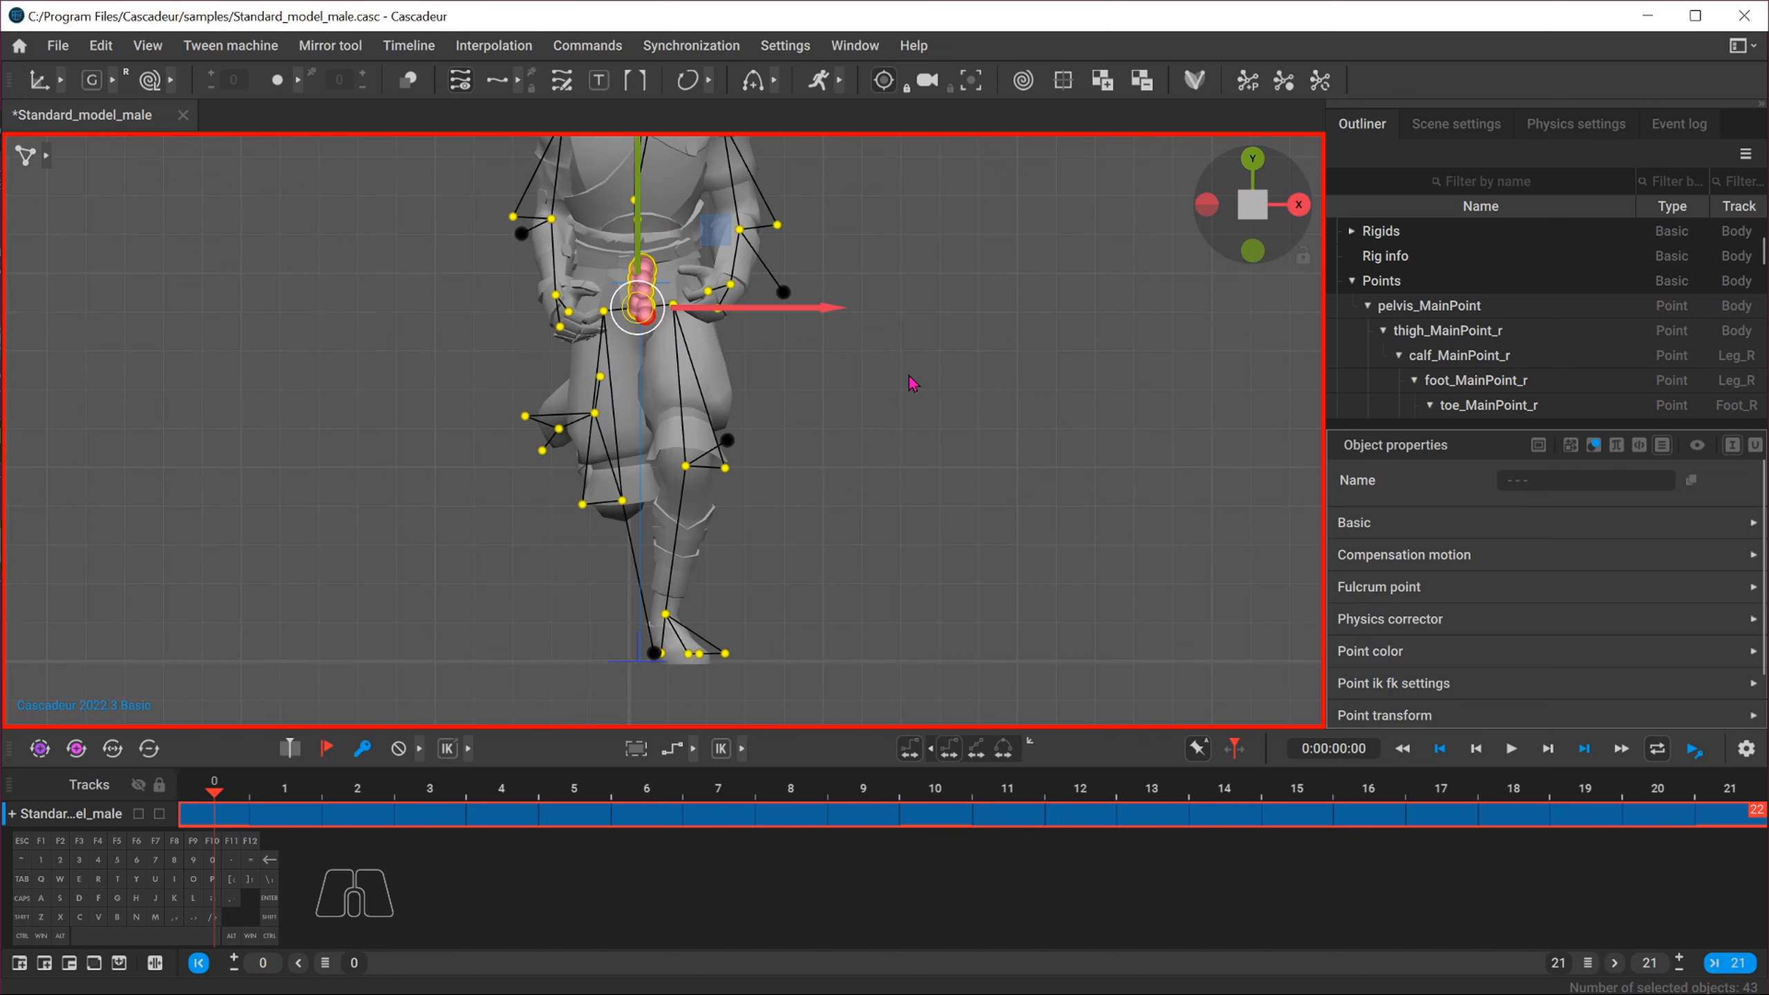
pyautogui.moveTo(772, 308); pyautogui.dragTo(784, 316)
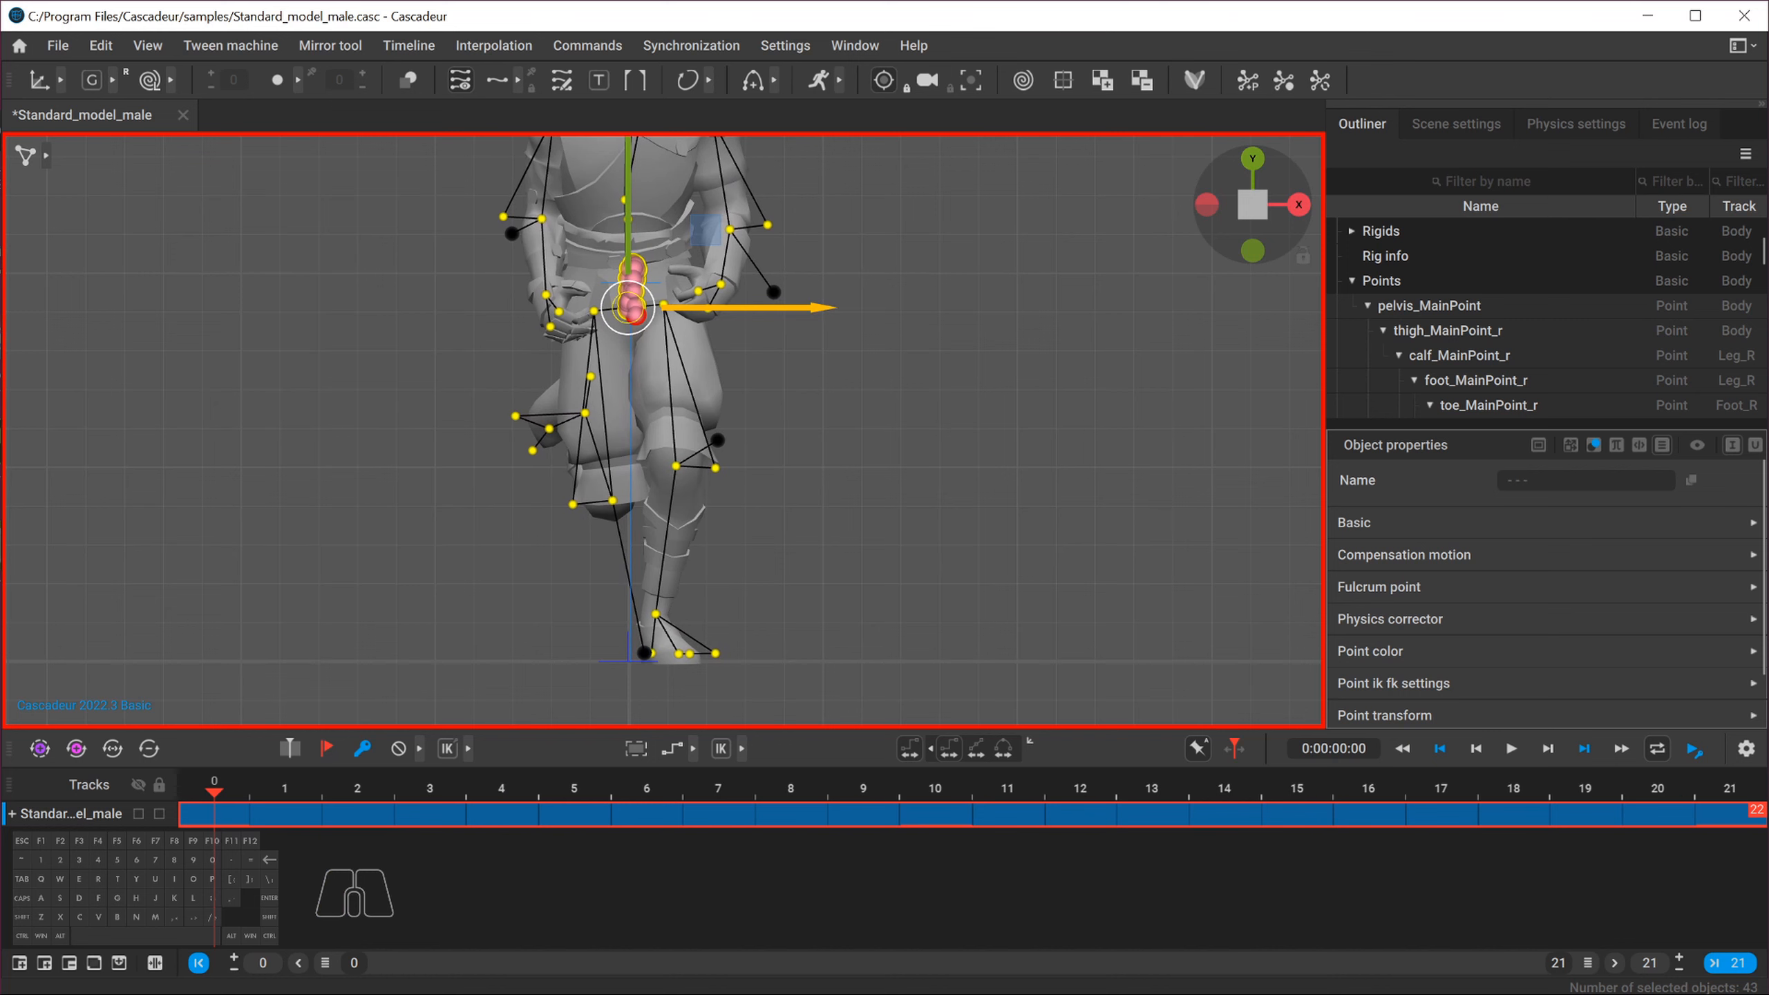
# Enable camera tracking of the selected object and examine the character's foot placement across all frames
pyautogui.moveTo(253, 804); pyautogui.dragTo(209, 812)
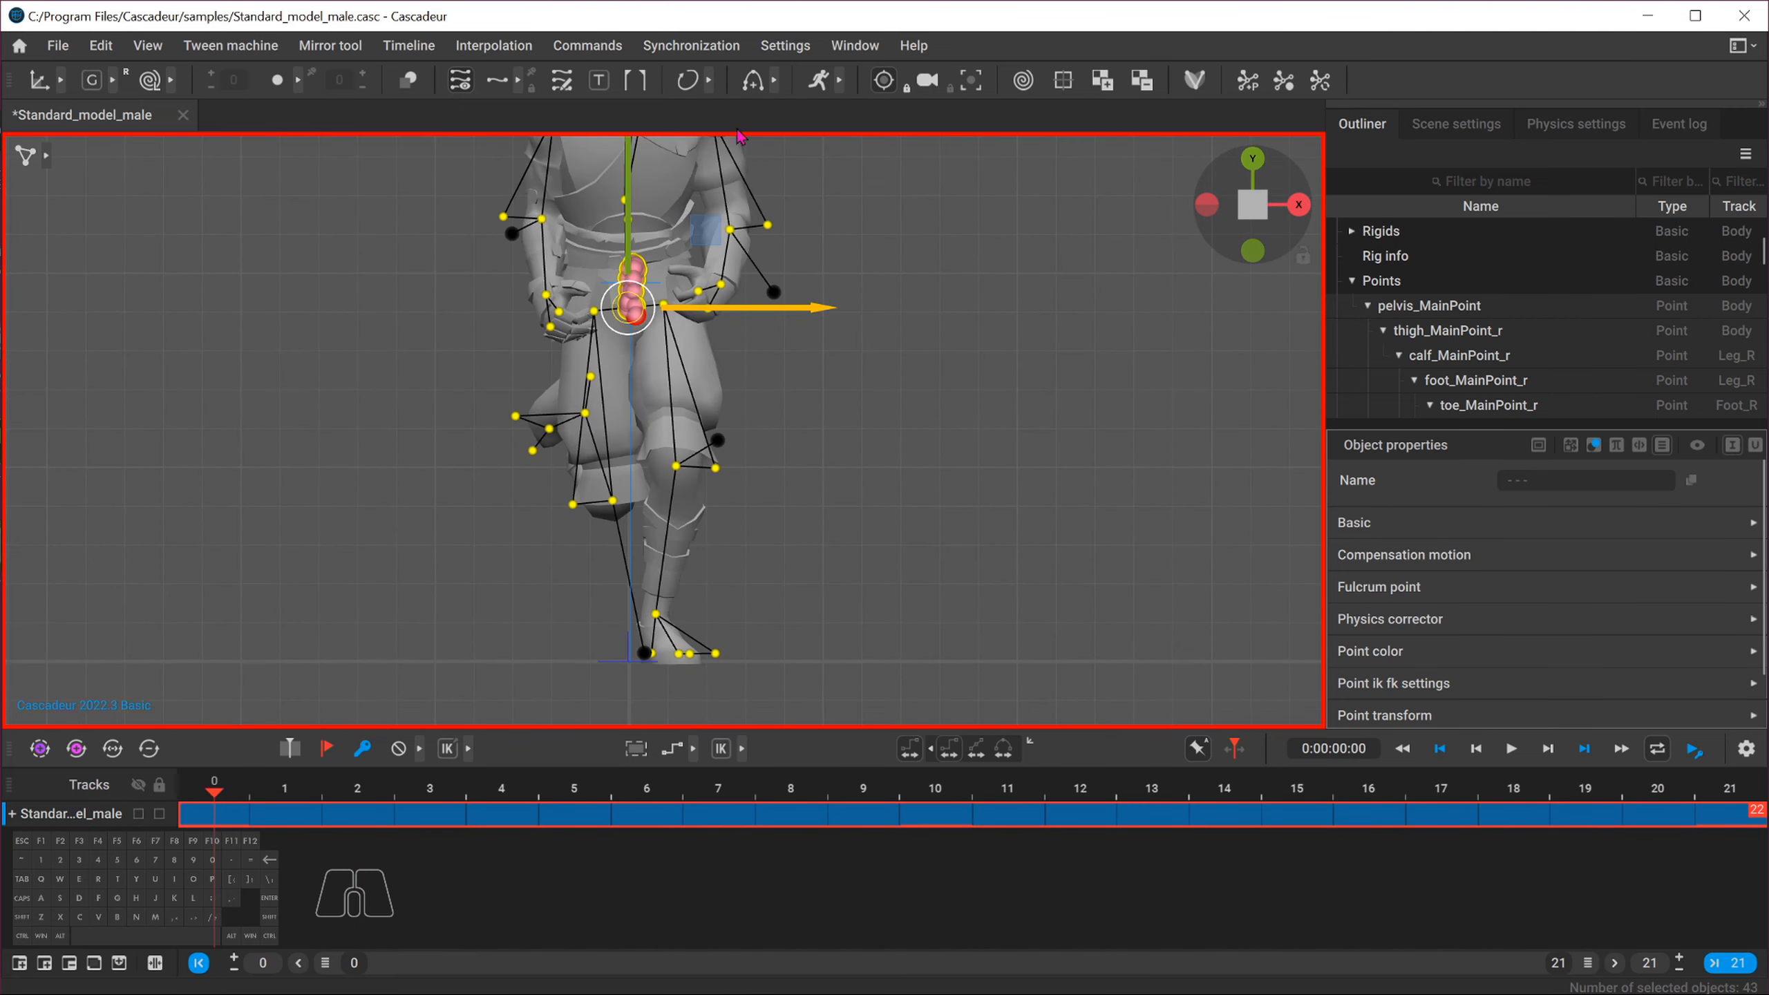
pyautogui.click(883, 81)
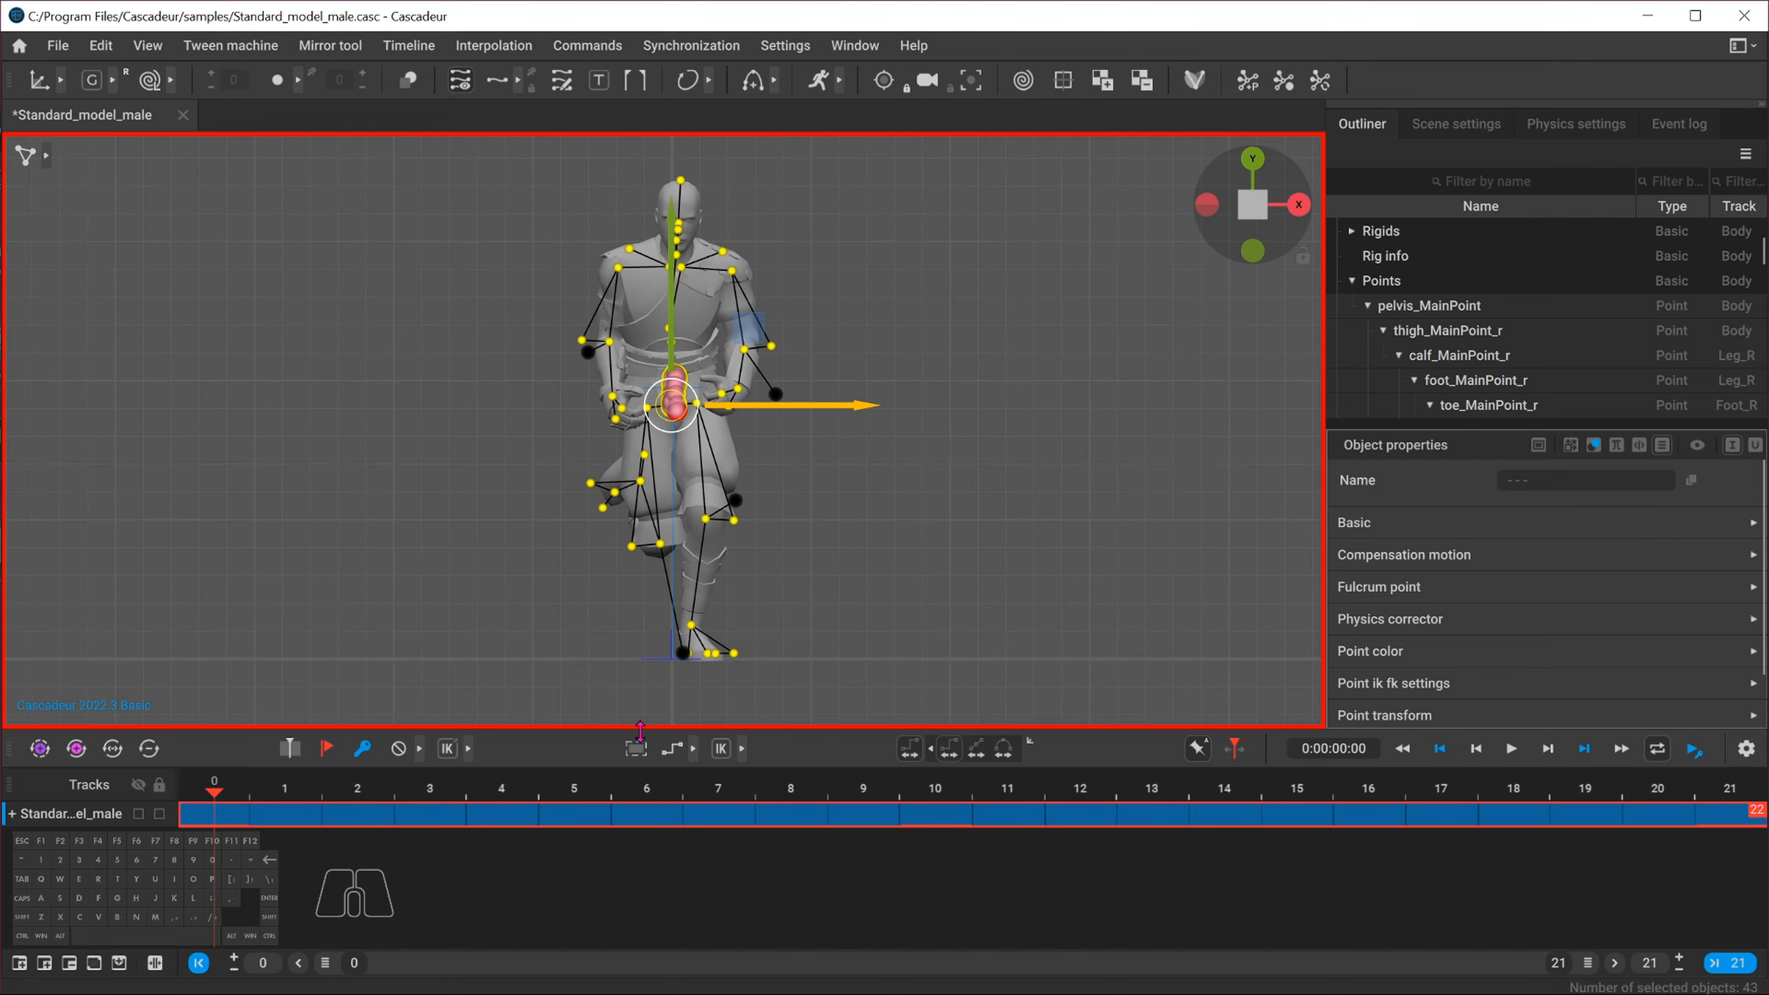
pyautogui.moveTo(235, 801); pyautogui.dragTo(1728, 815)
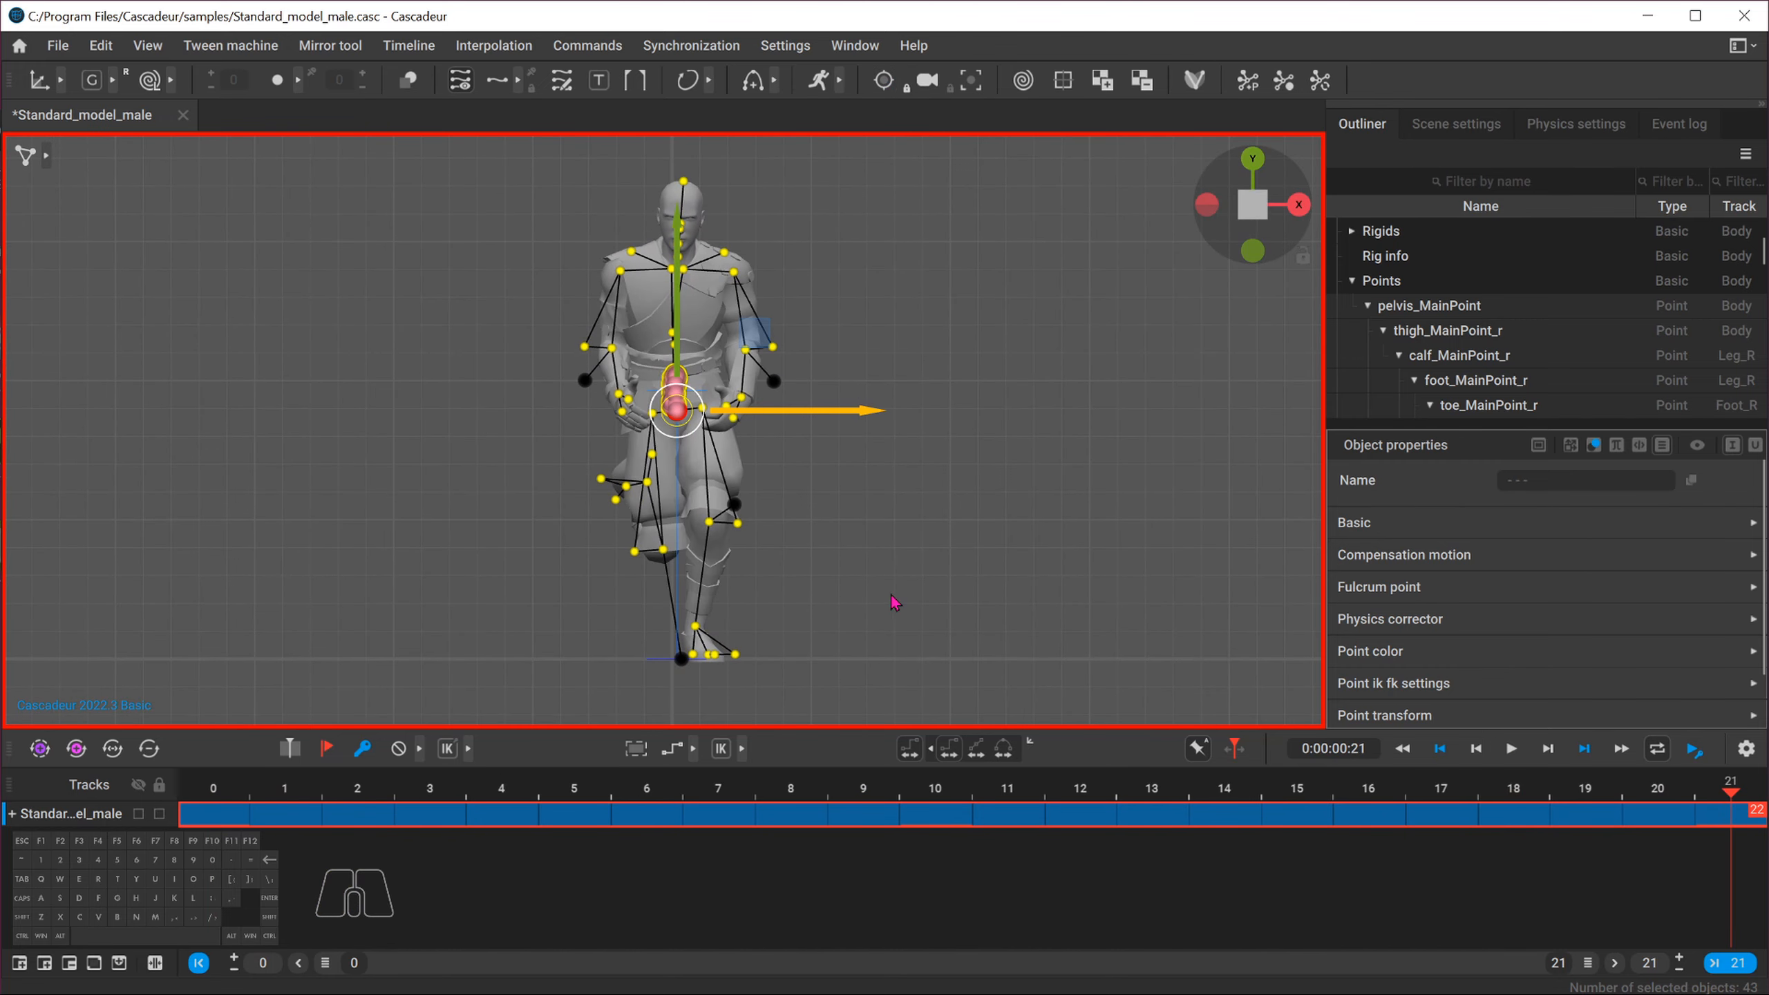
pyautogui.keyDown('alt'); pyautogui.scroll(5, 633, 606); pyautogui.keyUp('alt')
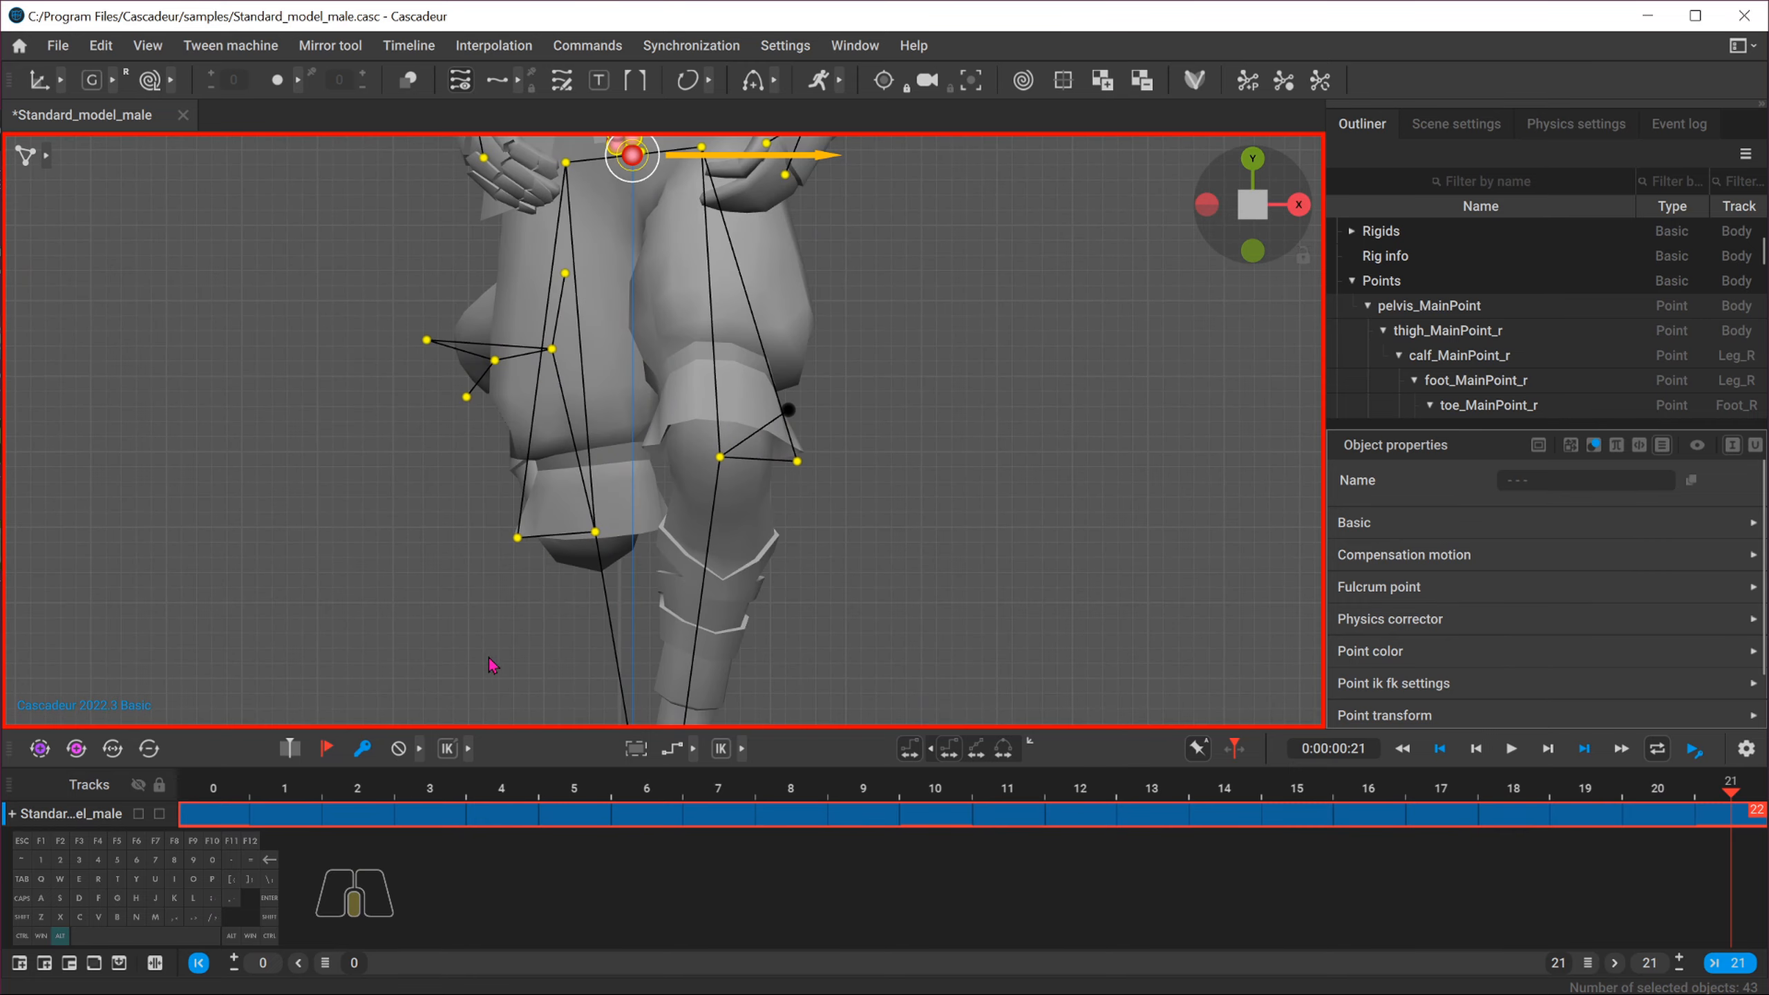
pyautogui.keyDown('alt'); pyautogui.moveTo(490, 657); pyautogui.dragTo(593, 399, button='middle'); pyautogui.keyUp('alt')
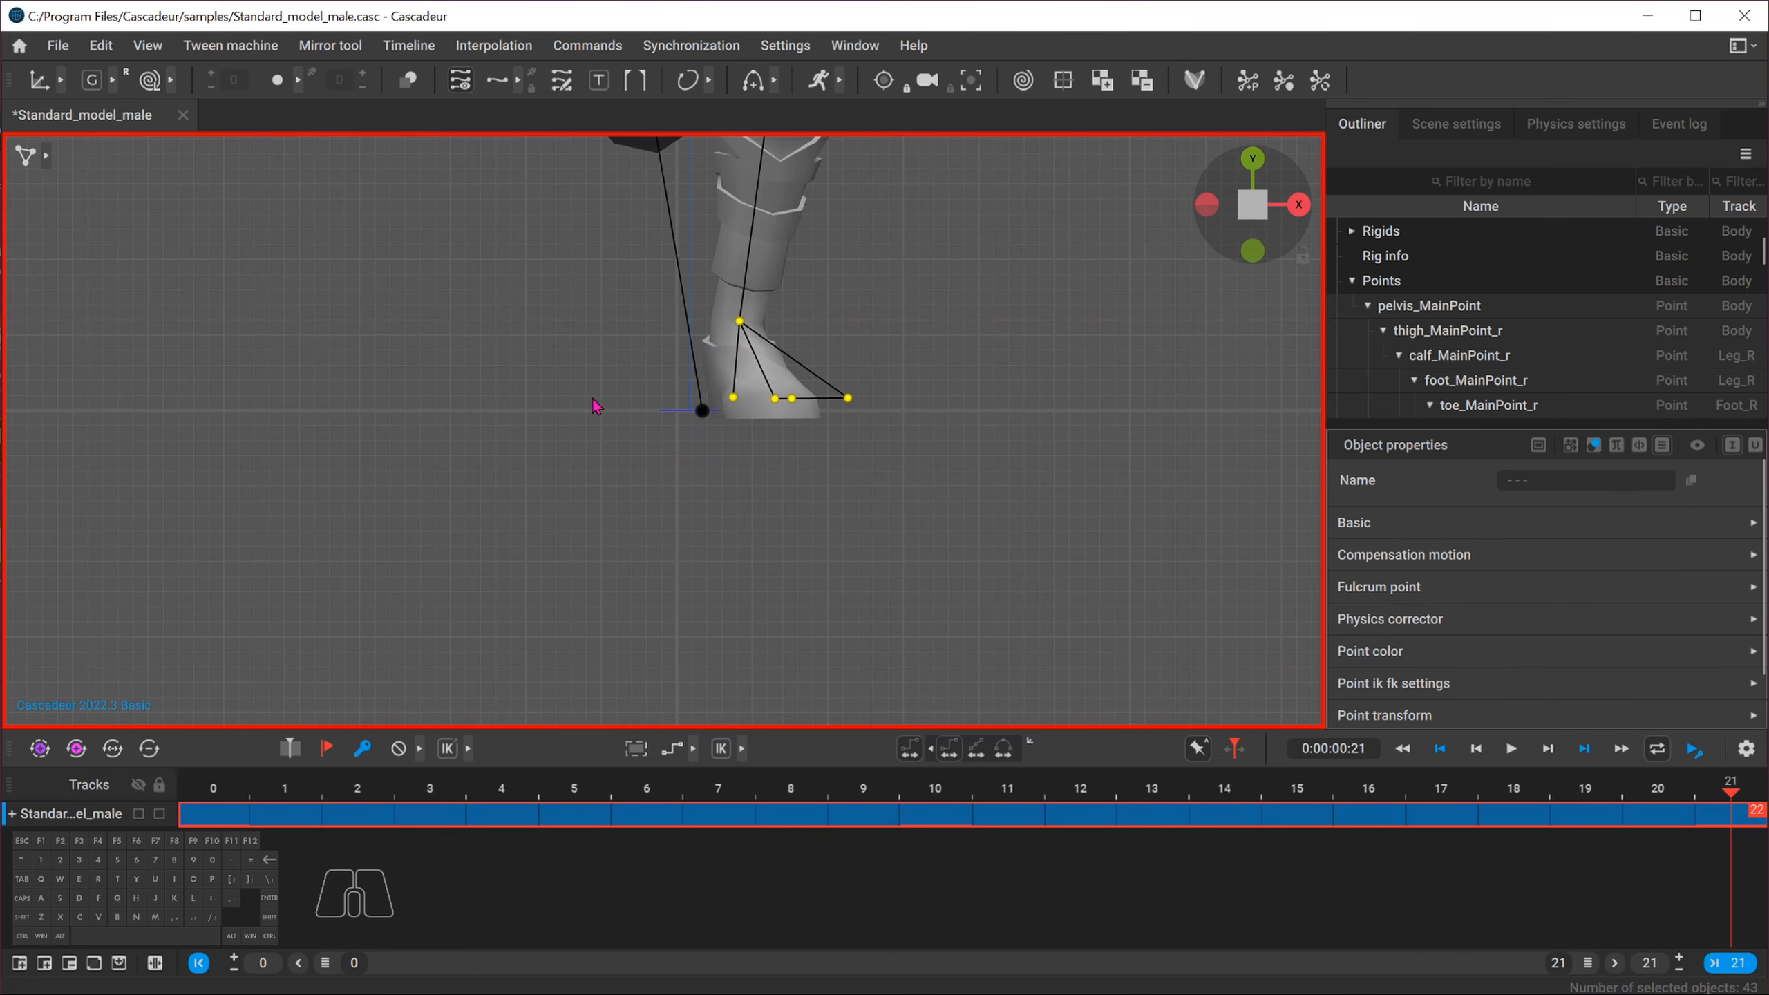
pyautogui.scroll(2, 592, 399)
pyautogui.scroll(-4, 672, 422)
pyautogui.scroll(-5, 672, 422)
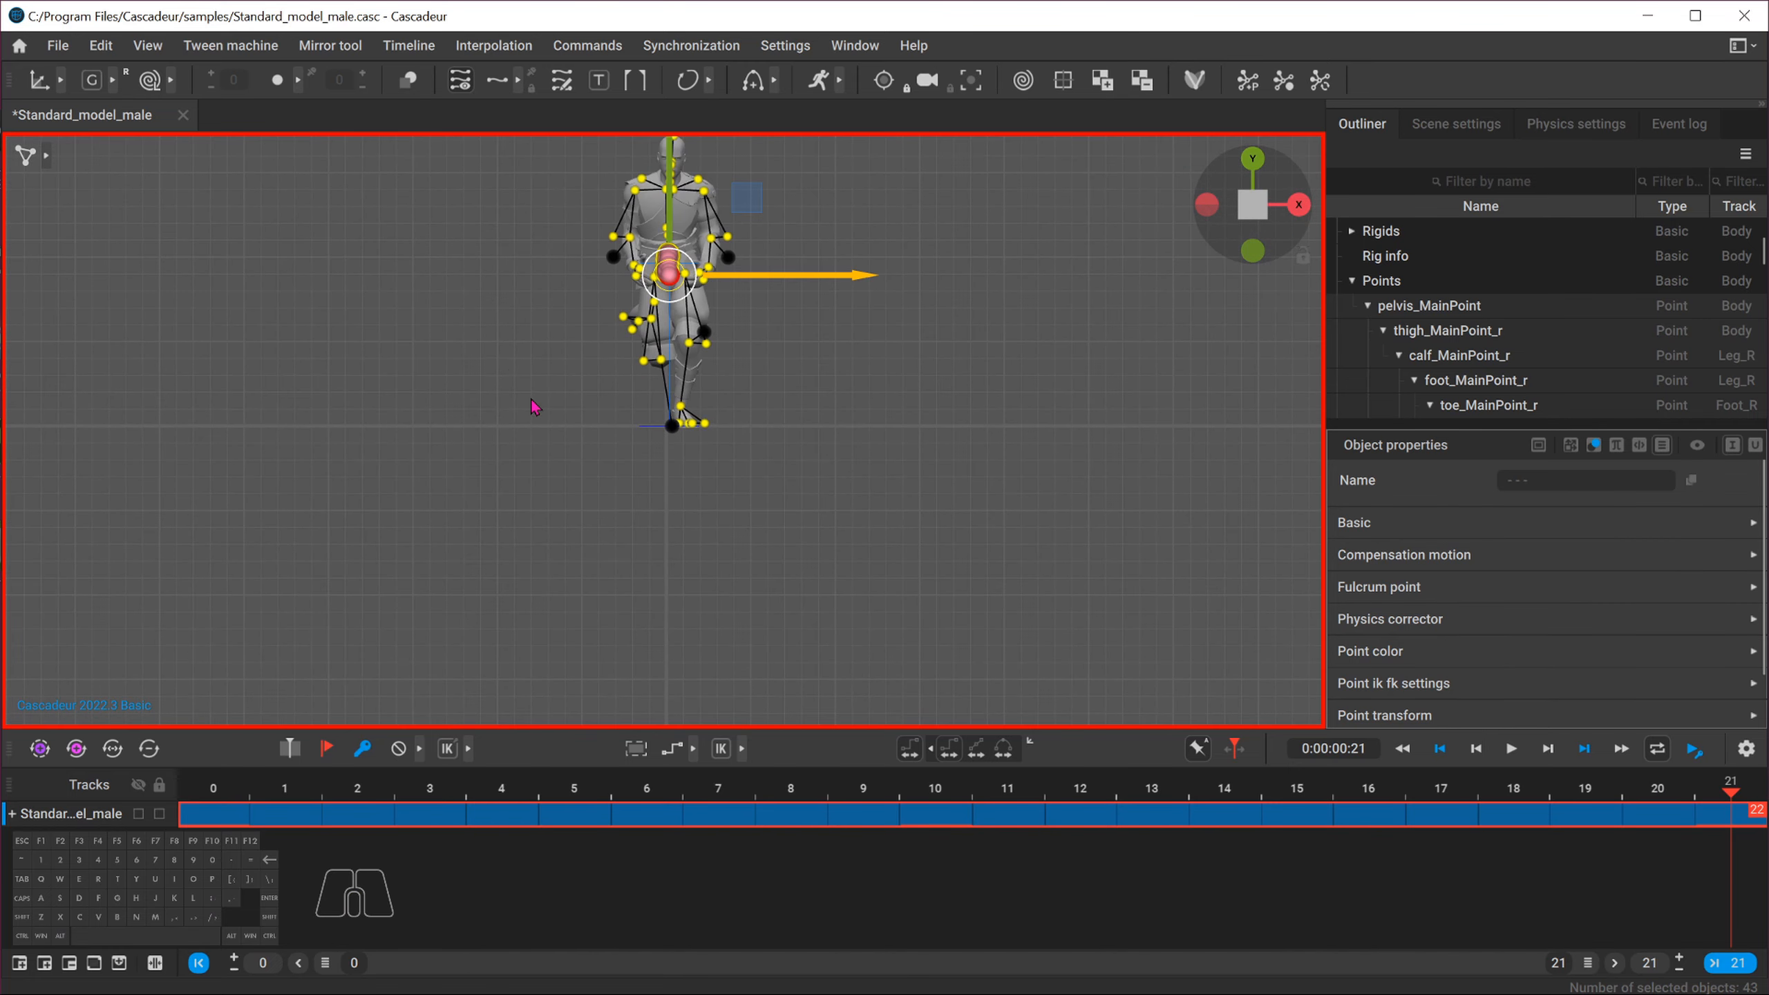
pyautogui.keyDown('alt'); pyautogui.moveTo(498, 366); pyautogui.dragTo(466, 521, button='middle'); pyautogui.keyUp('alt')
# With all frames selected, nudge the character slightly along the X axis in front view
pyautogui.moveTo(230, 809); pyautogui.dragTo(1745, 814)
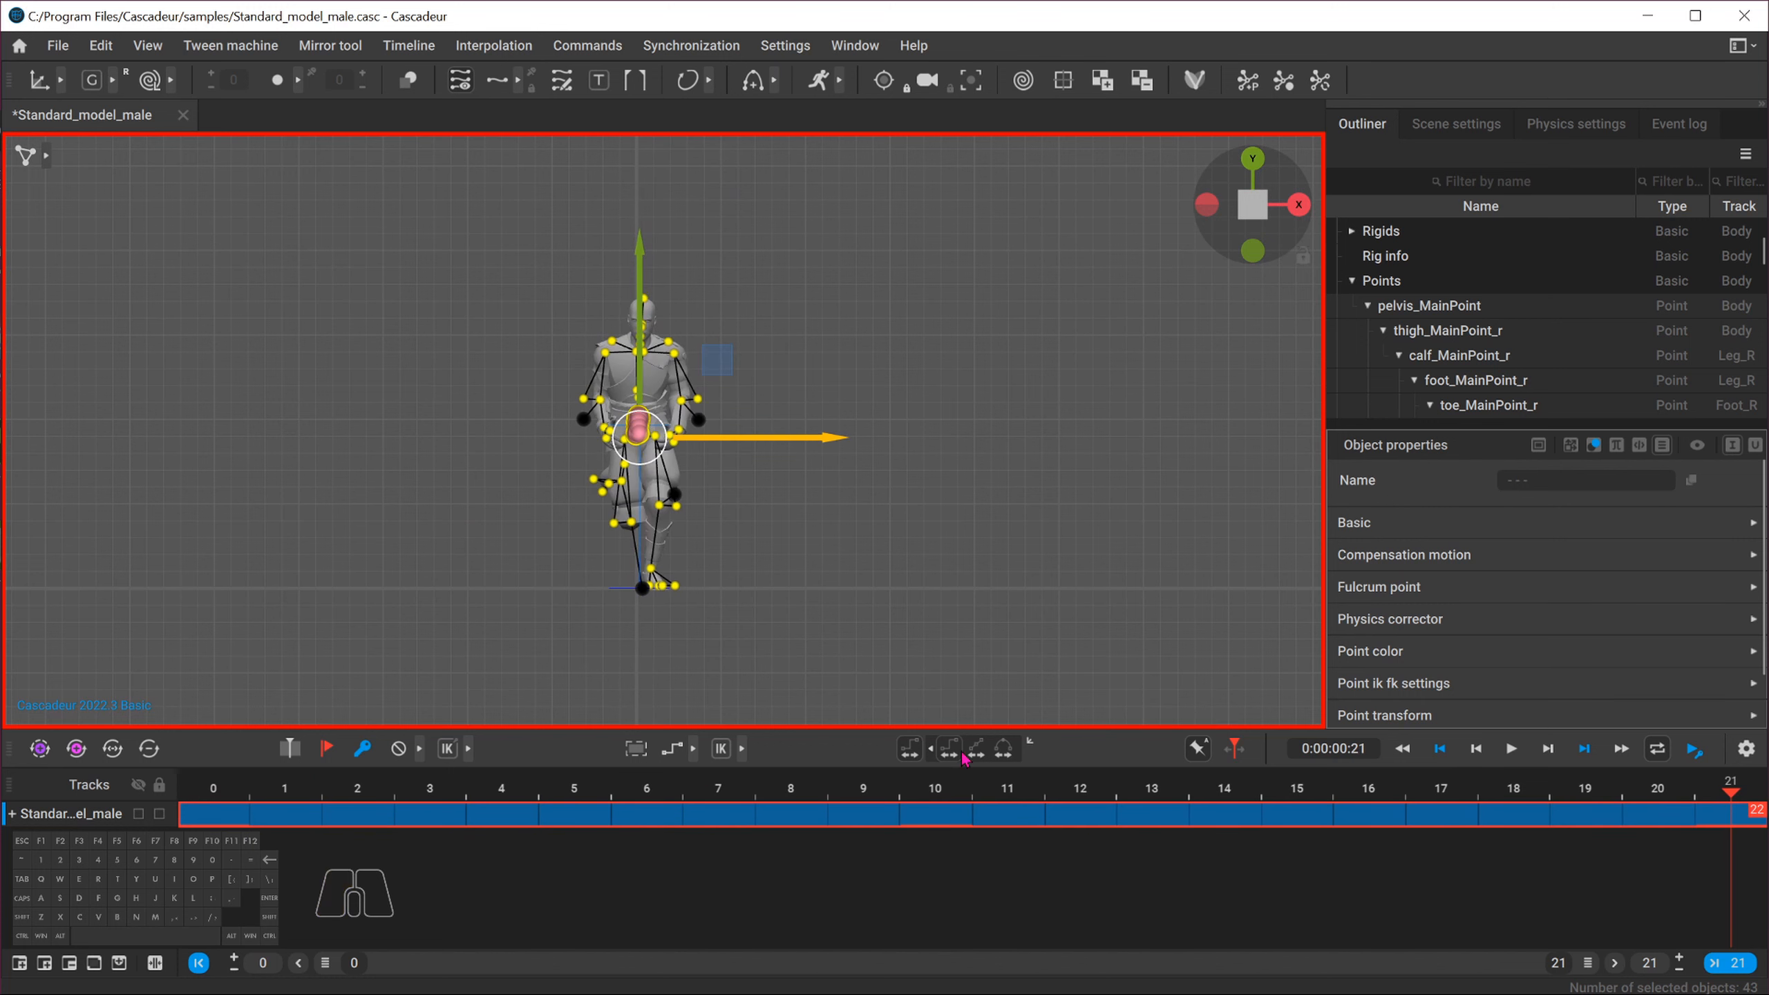
pyautogui.scroll(6, 529, 613)
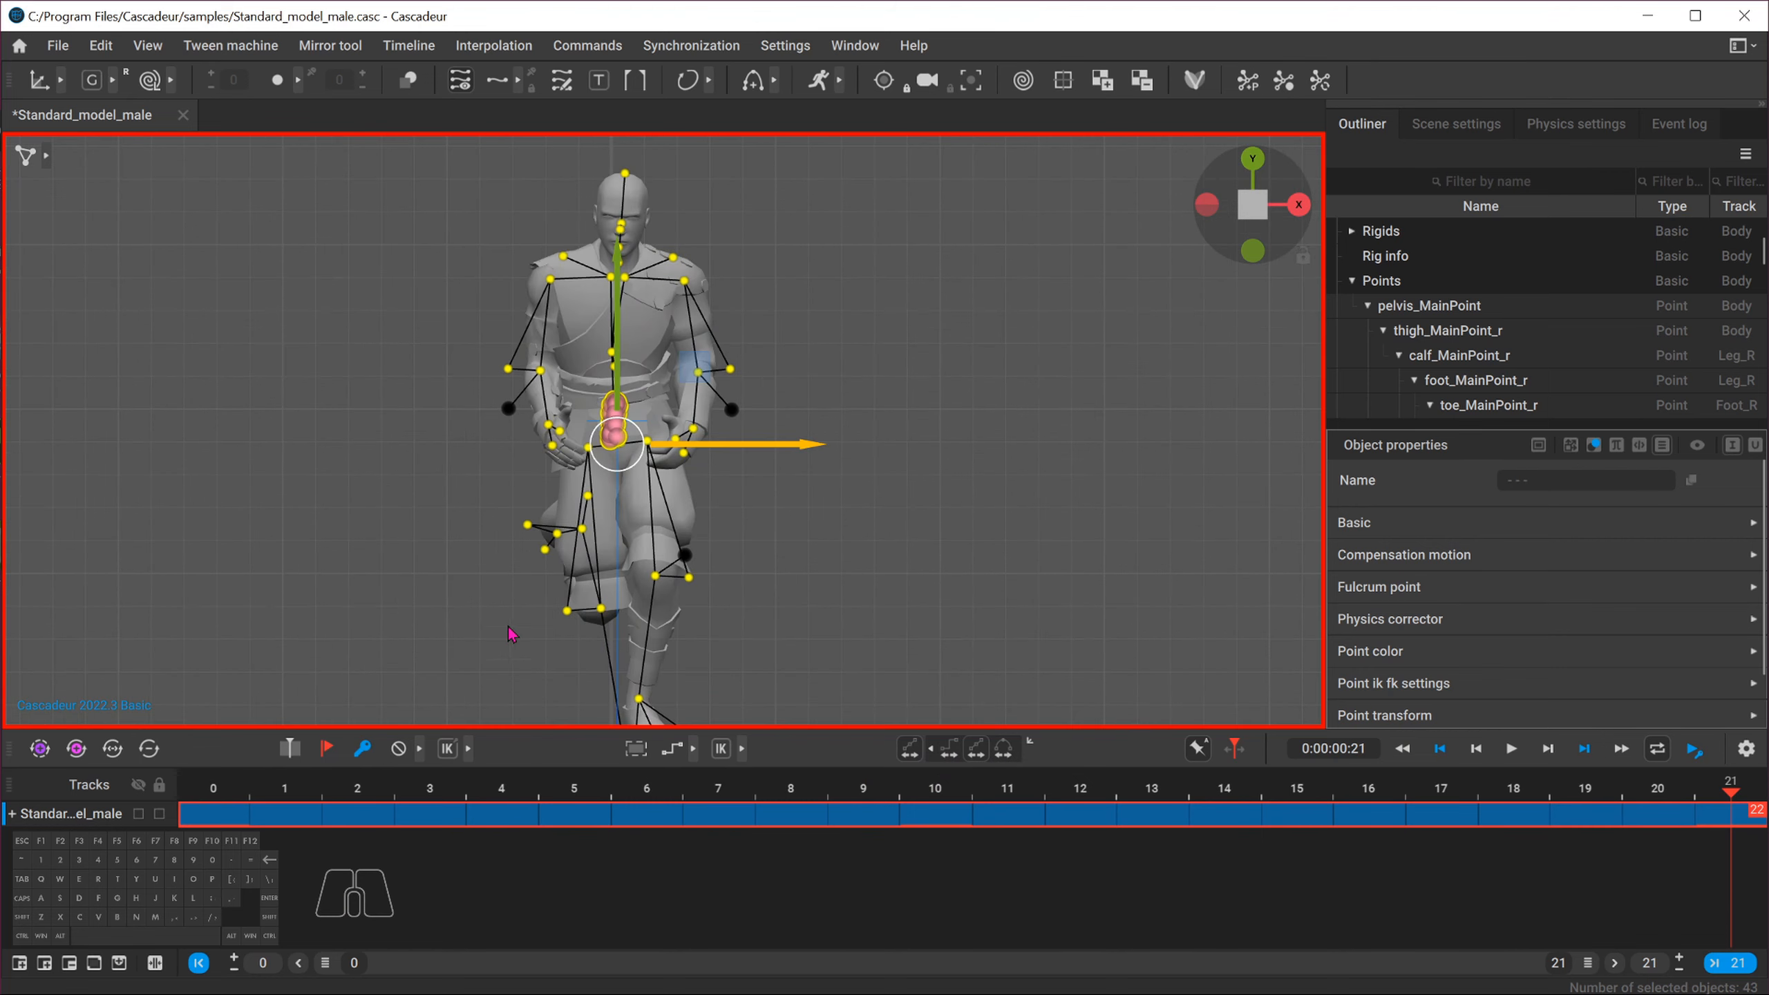
pyautogui.keyDown('alt'); pyautogui.moveTo(595, 437); pyautogui.dragTo(612, 480, button='middle'); pyautogui.keyUp('alt')
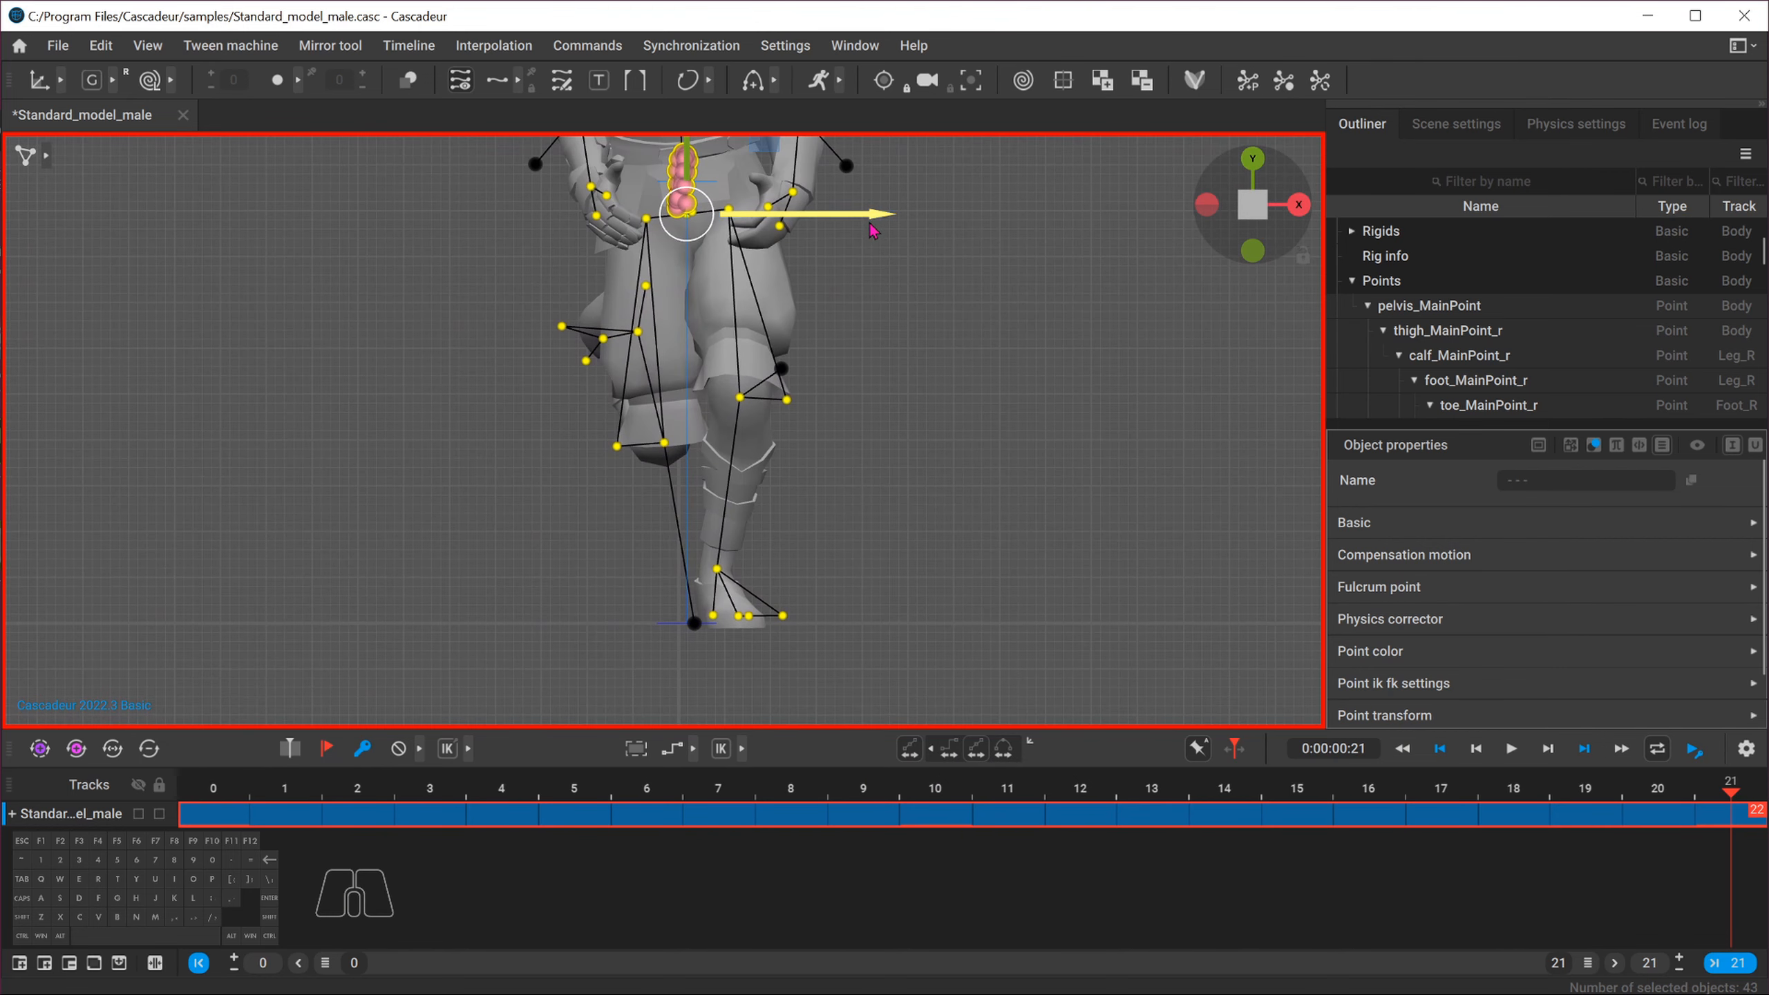
pyautogui.moveTo(868, 216); pyautogui.dragTo(863, 219)
# Inspect the feet up close and nudge the character again along the X axis
pyautogui.keyDown('alt'); pyautogui.moveTo(493, 595); pyautogui.dragTo(477, 474, button='middle'); pyautogui.keyUp('alt')
pyautogui.scroll(4, 567, 471)
pyautogui.scroll(-1, 557, 438)
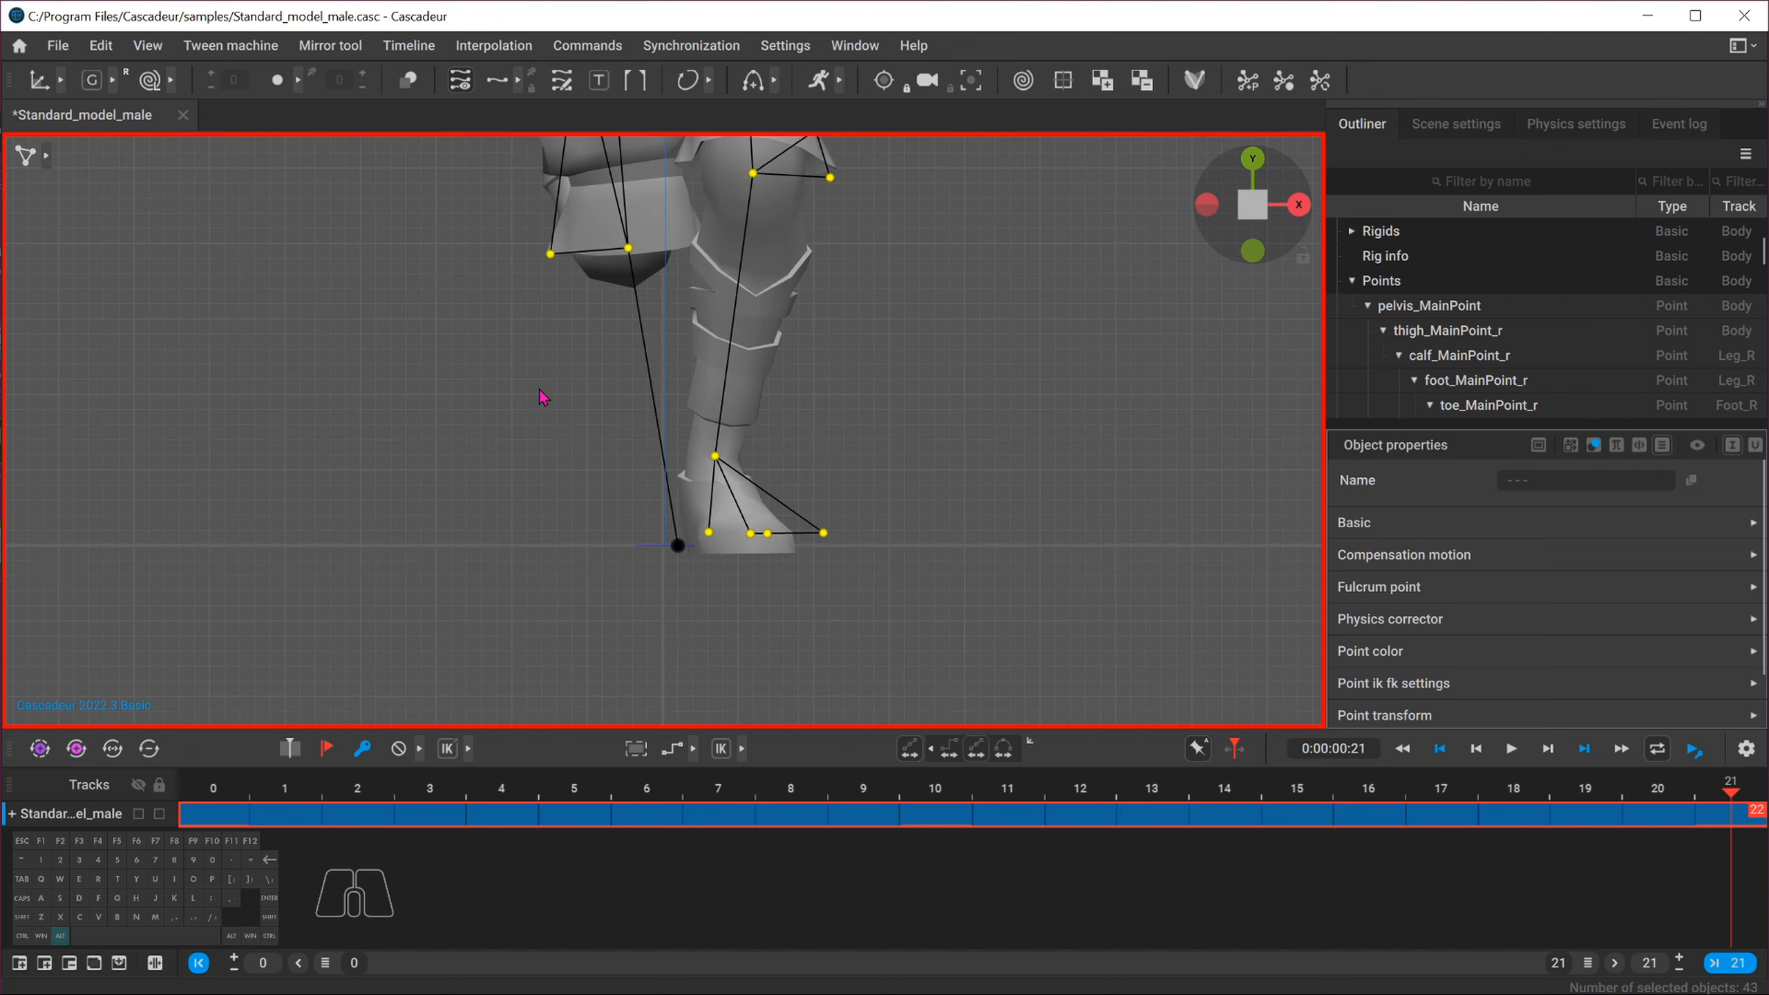
pyautogui.keyDown('alt'); pyautogui.moveTo(539, 390); pyautogui.dragTo(526, 503, button='middle'); pyautogui.keyUp('alt')
pyautogui.keyDown('alt'); pyautogui.moveTo(879, 282); pyautogui.dragTo(867, 386, button='middle'); pyautogui.keyUp('alt')
pyautogui.scroll(-3, 861, 376)
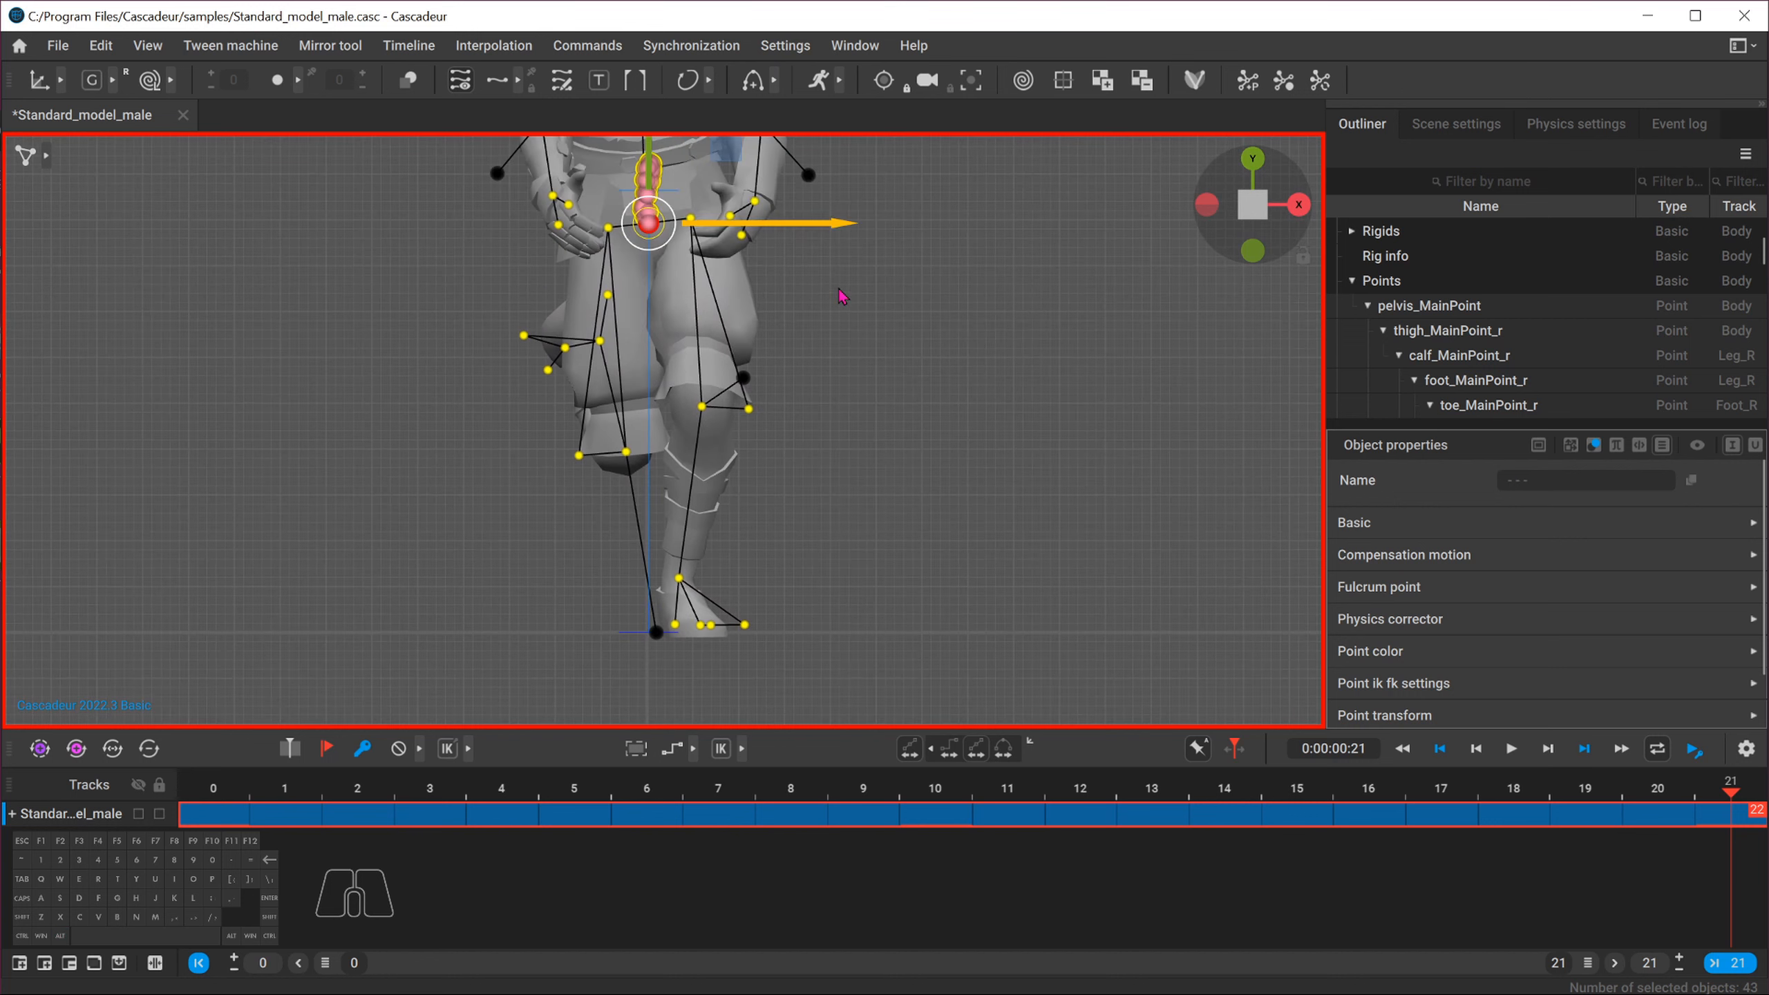
pyautogui.moveTo(832, 230); pyautogui.dragTo(830, 231)
# Scrub through frames 0 to 21 to review the straightened run
pyautogui.scroll(-4, 386, 503)
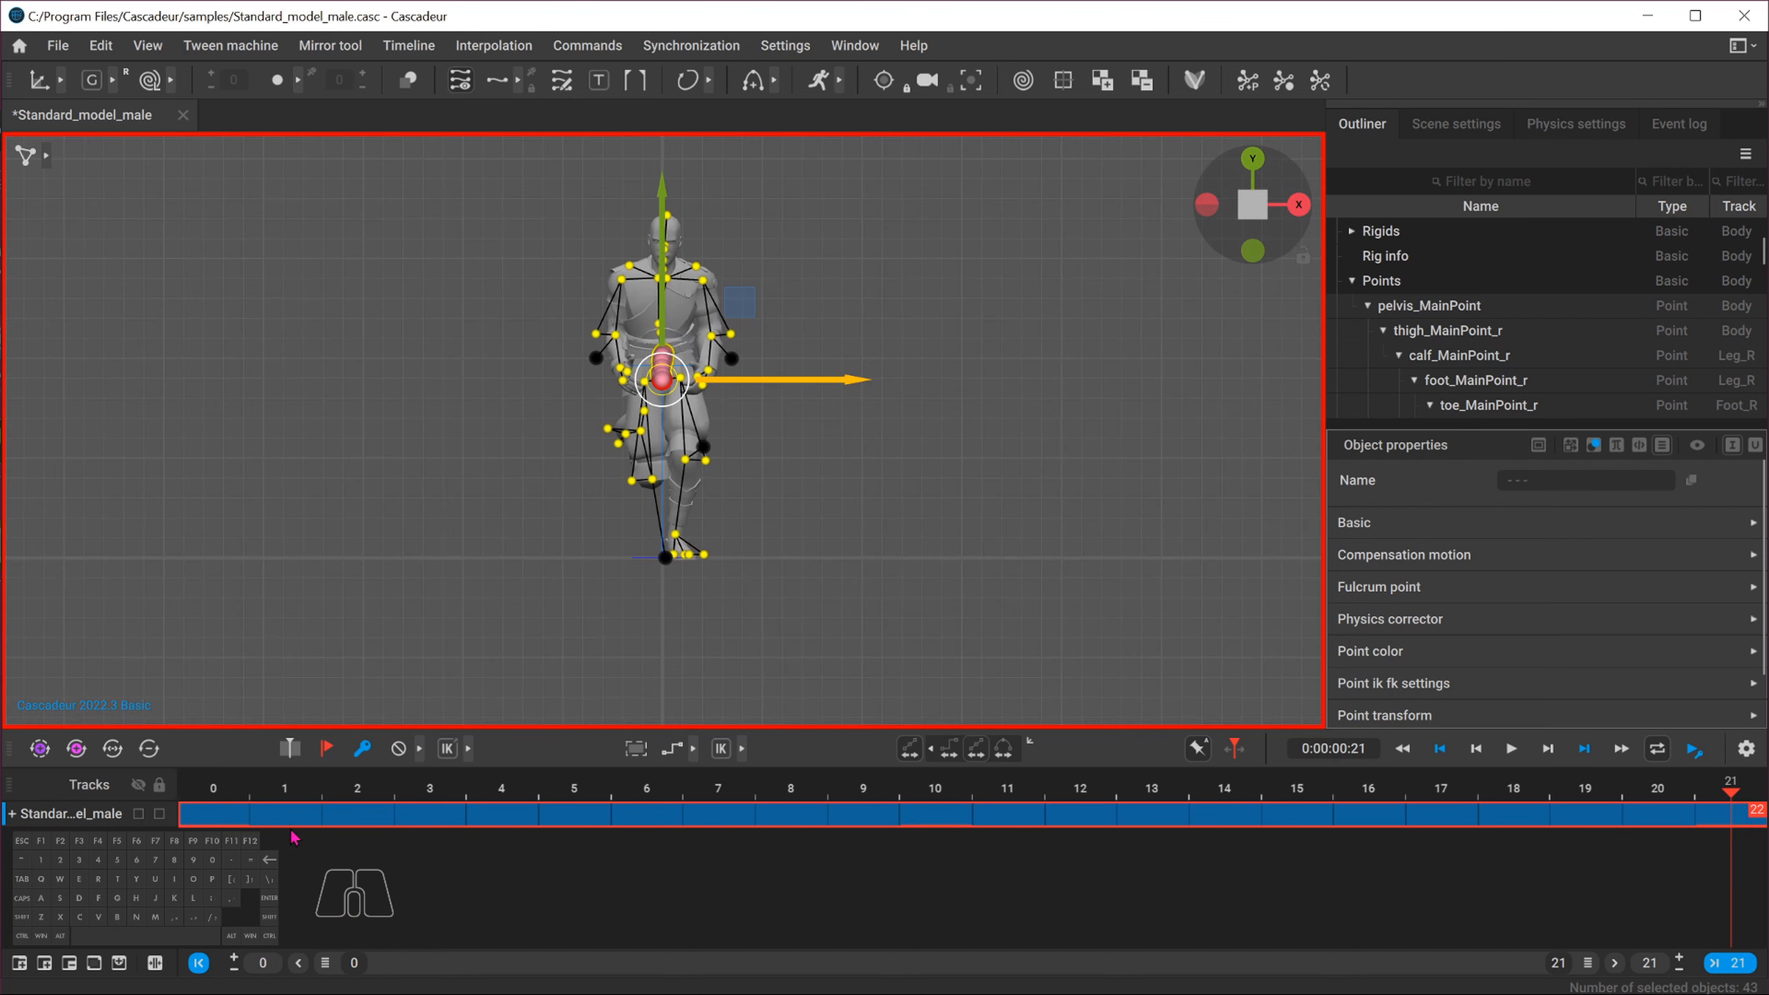
pyautogui.moveTo(216, 783); pyautogui.dragTo(1720, 813)
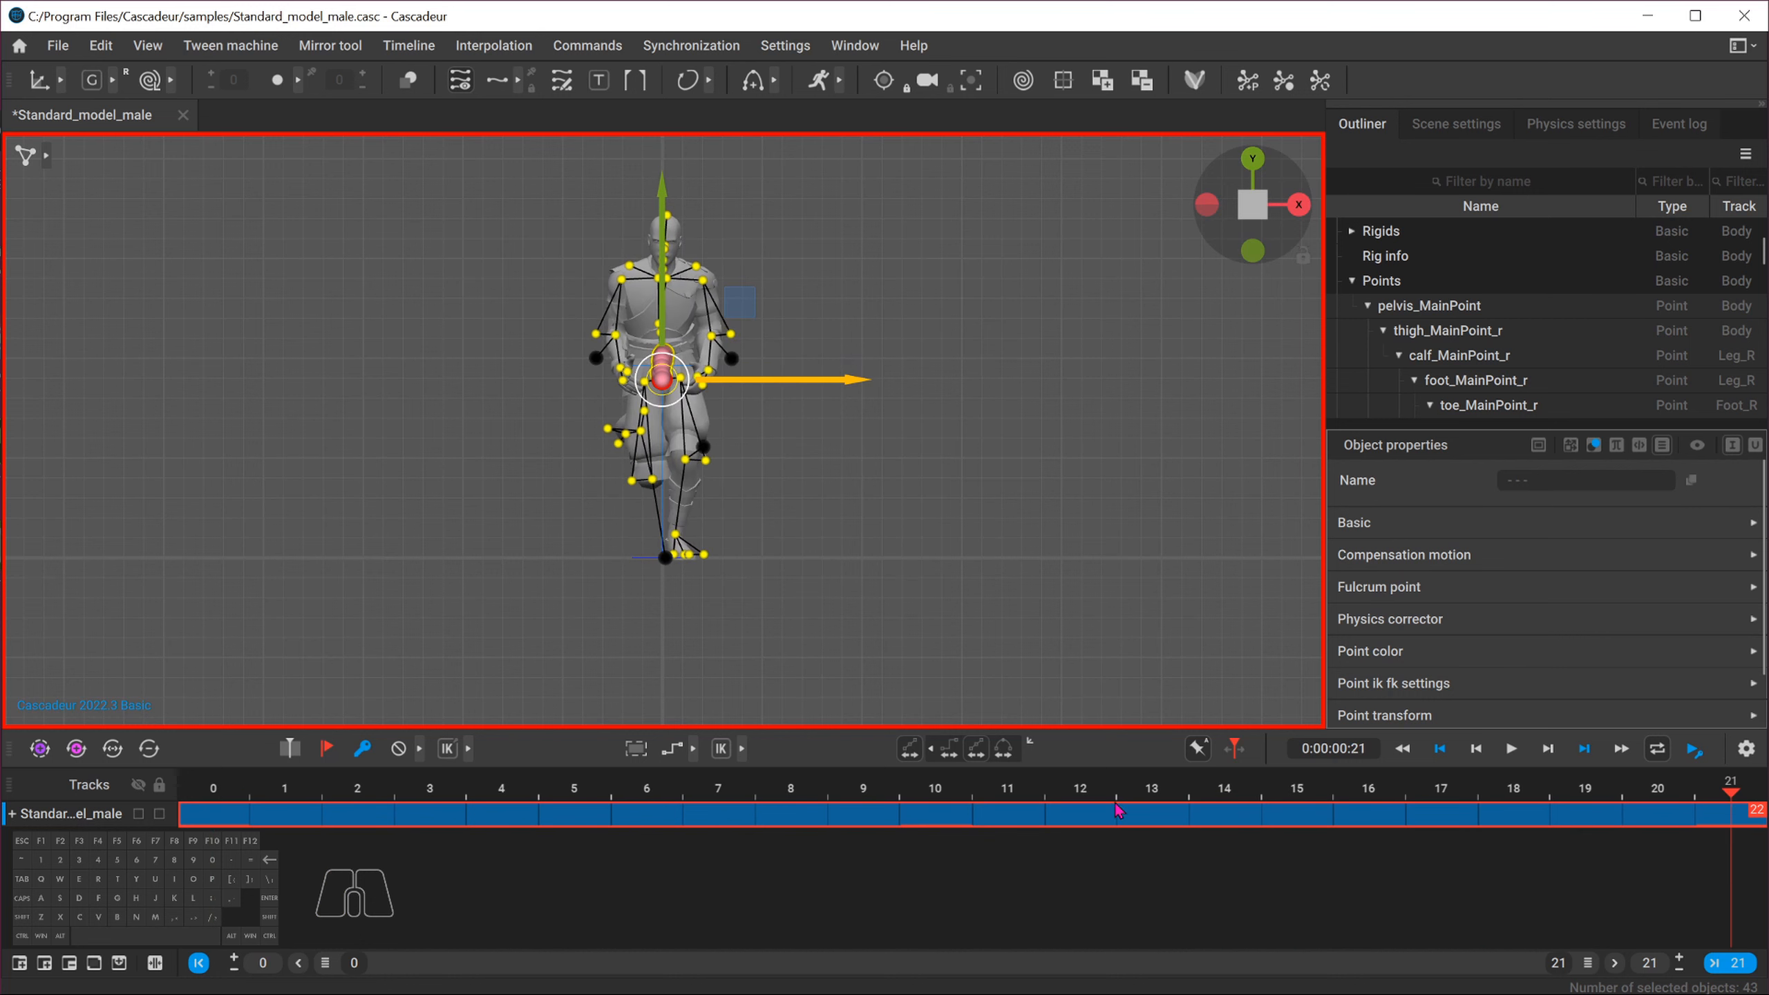
pyautogui.click(221, 800)
pyautogui.click(1737, 793)
pyautogui.click(199, 790)
pyautogui.moveTo(200, 795); pyautogui.dragTo(1735, 795)
pyautogui.click(1009, 819)
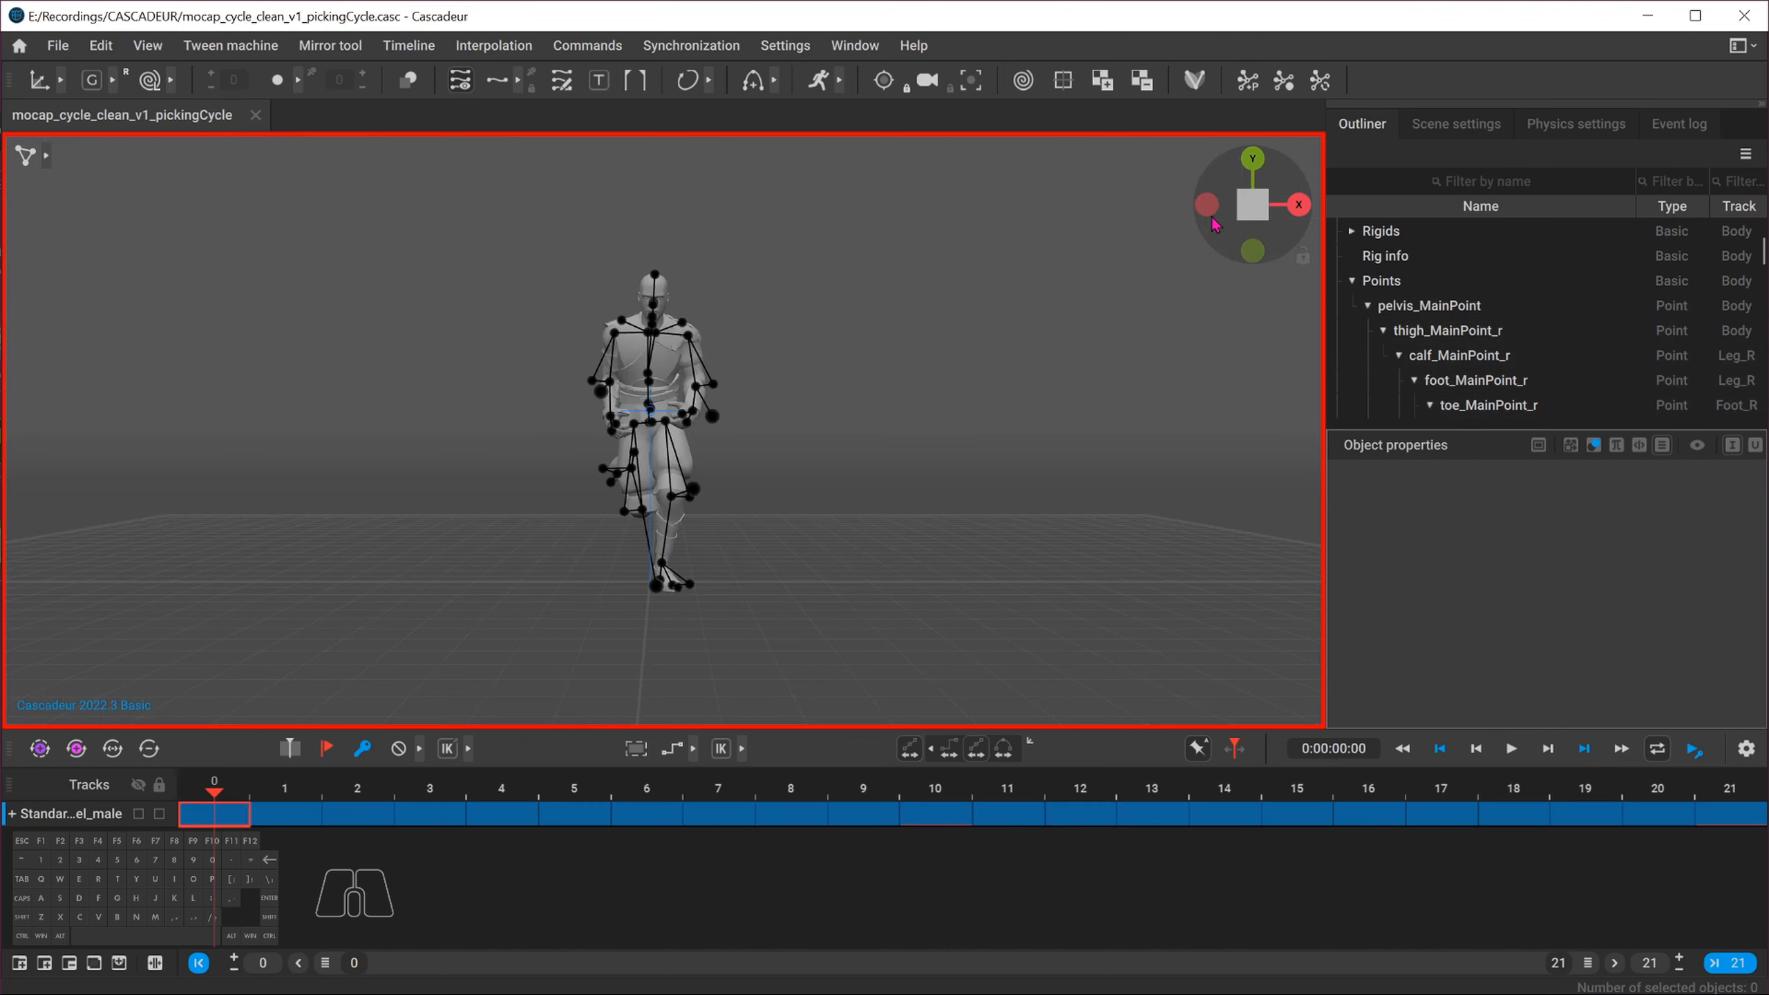
# Review the cleaned cycle file with all frames selected from the front and an orbited perspective view
pyautogui.click(1251, 206)
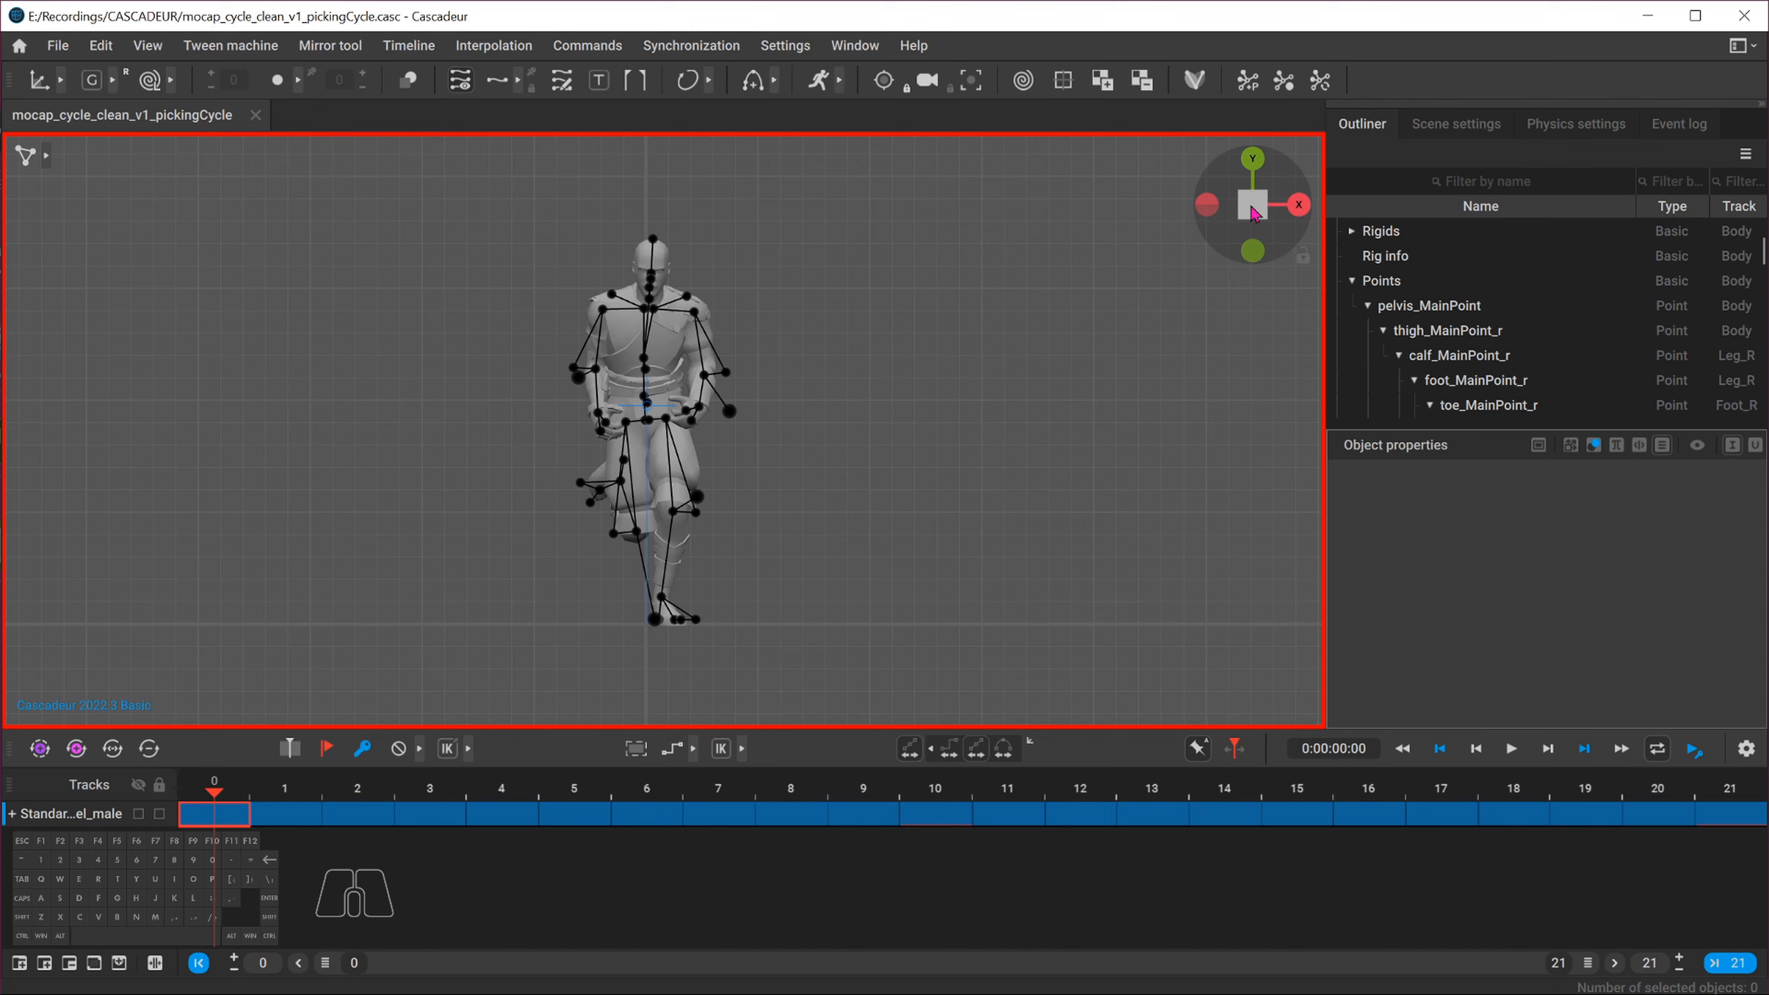
pyautogui.moveTo(247, 821); pyautogui.dragTo(1745, 816)
pyautogui.moveTo(878, 728); pyautogui.dragTo(876, 721)
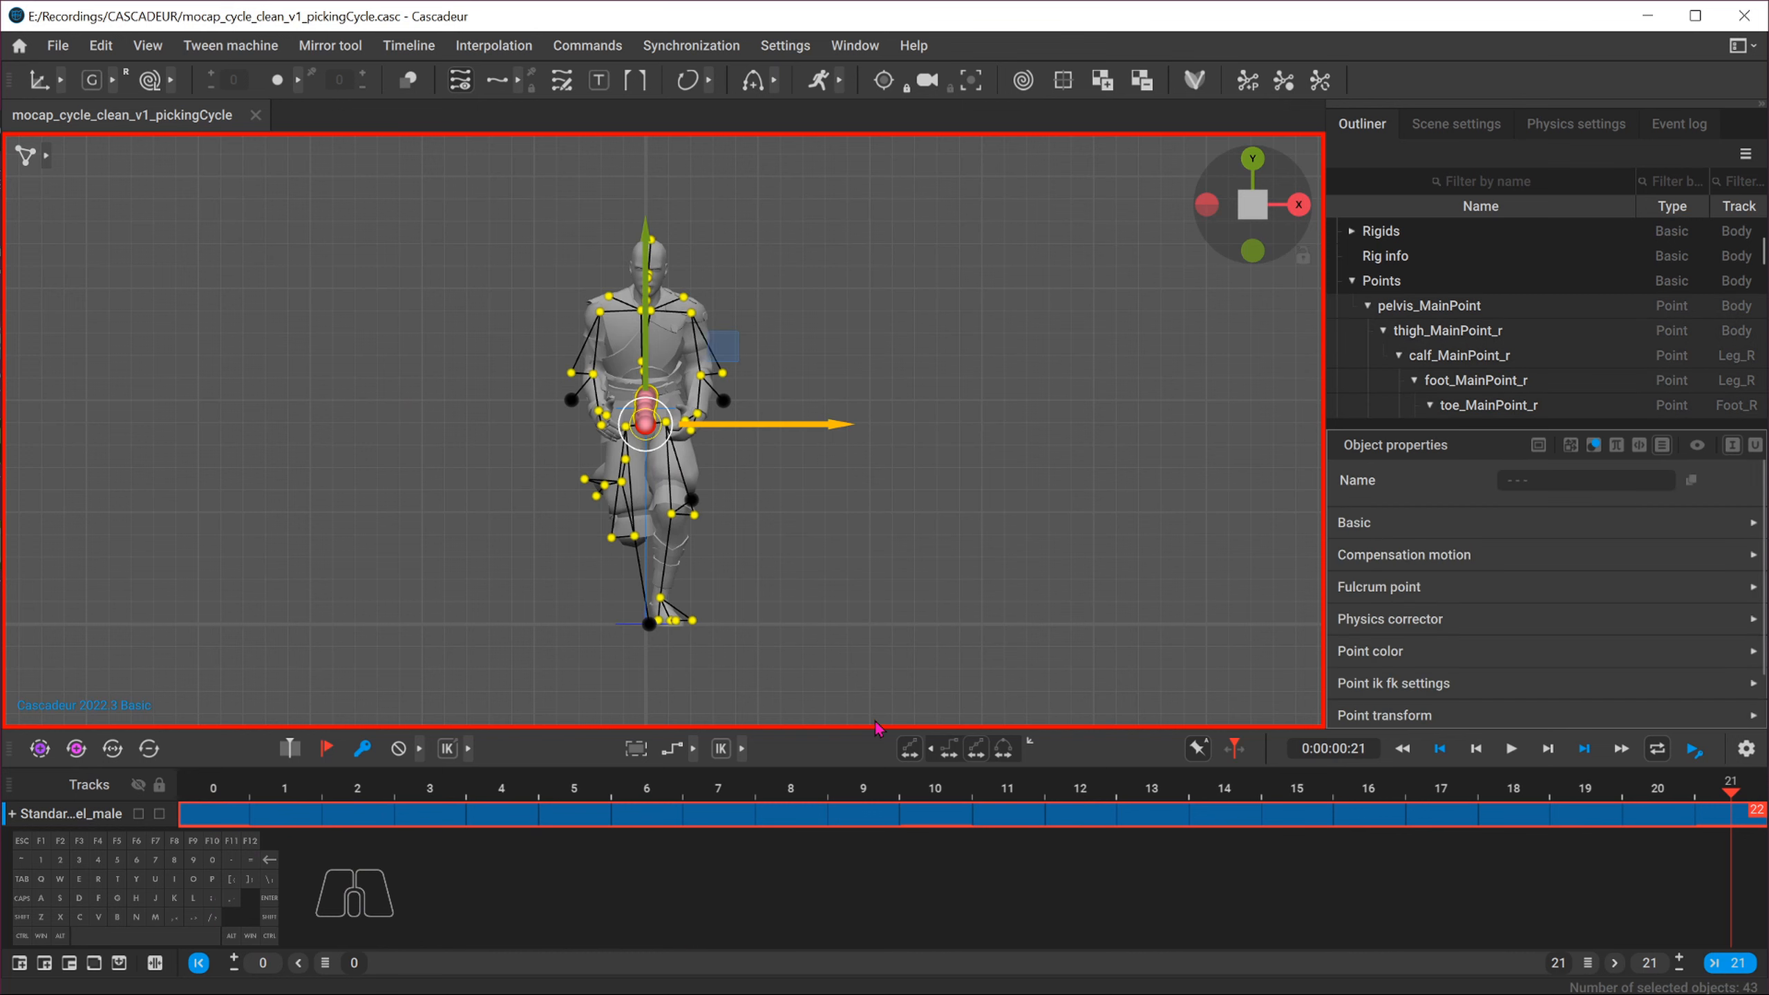
pyautogui.click(1254, 205)
pyautogui.keyDown('alt'); pyautogui.moveTo(843, 481); pyautogui.dragTo(488, 555); pyautogui.keyUp('alt')
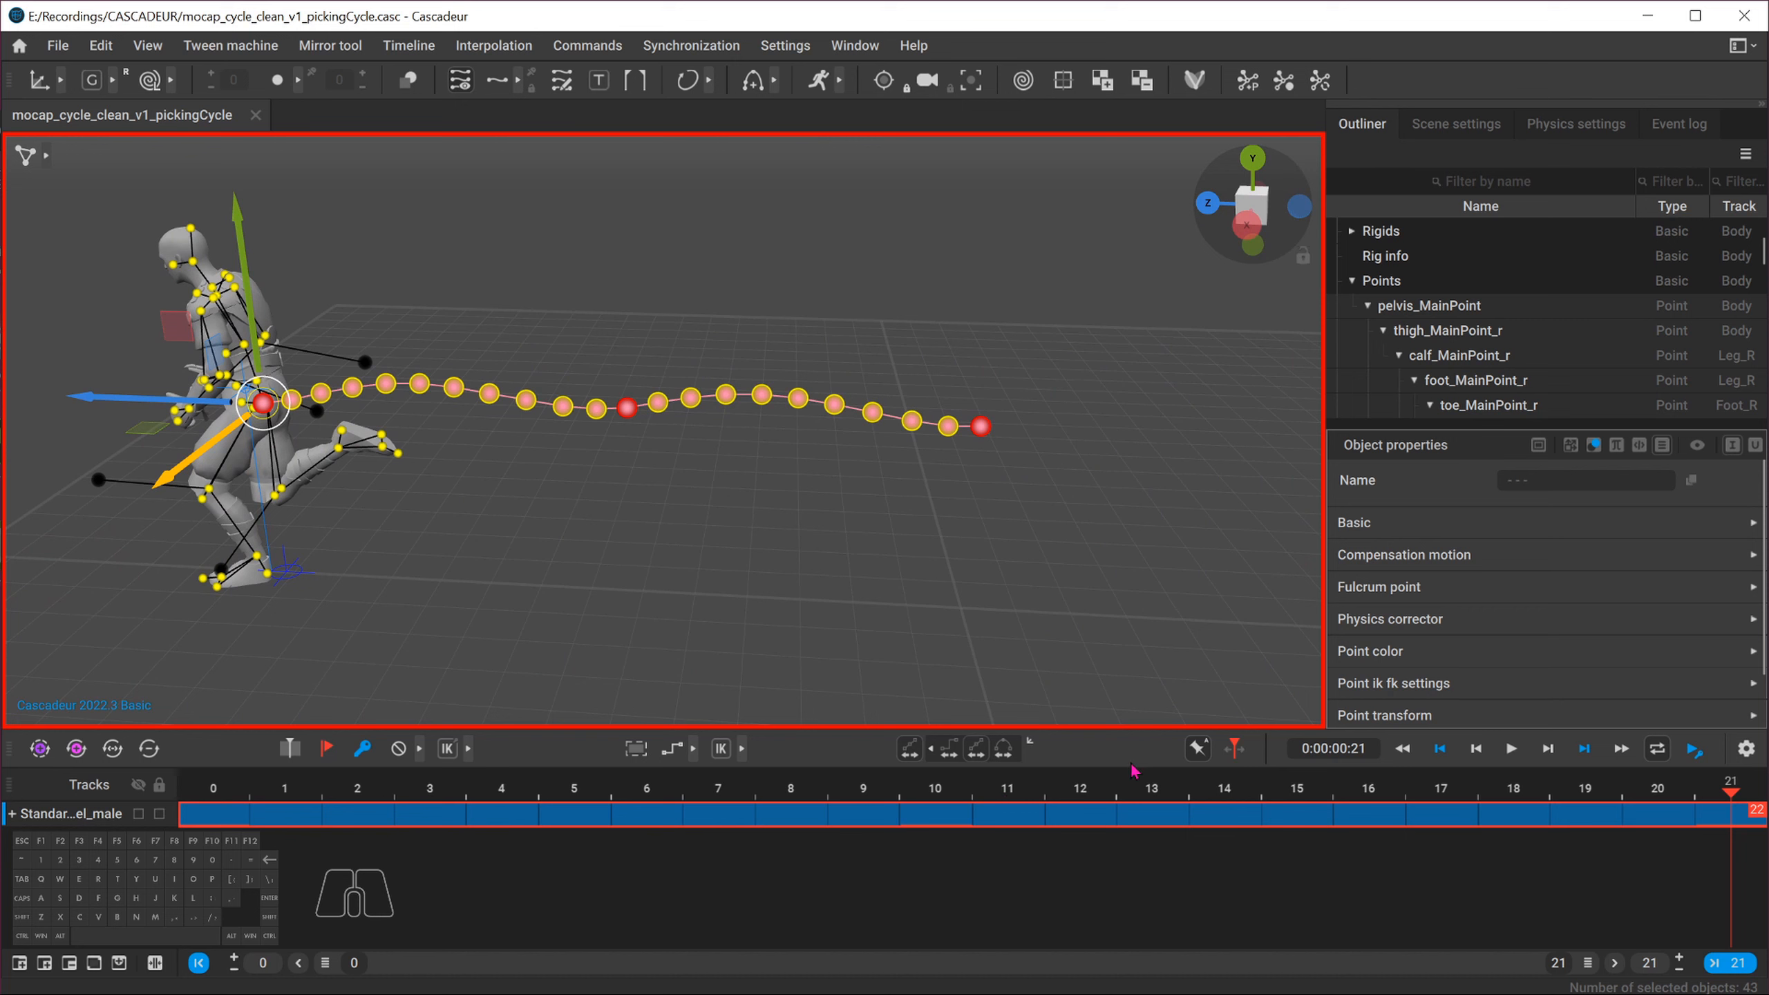
# Copy the character's pose at frame 0 and paste it onto frame 21 to close the loop
pyautogui.click(213, 787)
pyautogui.click(222, 814)
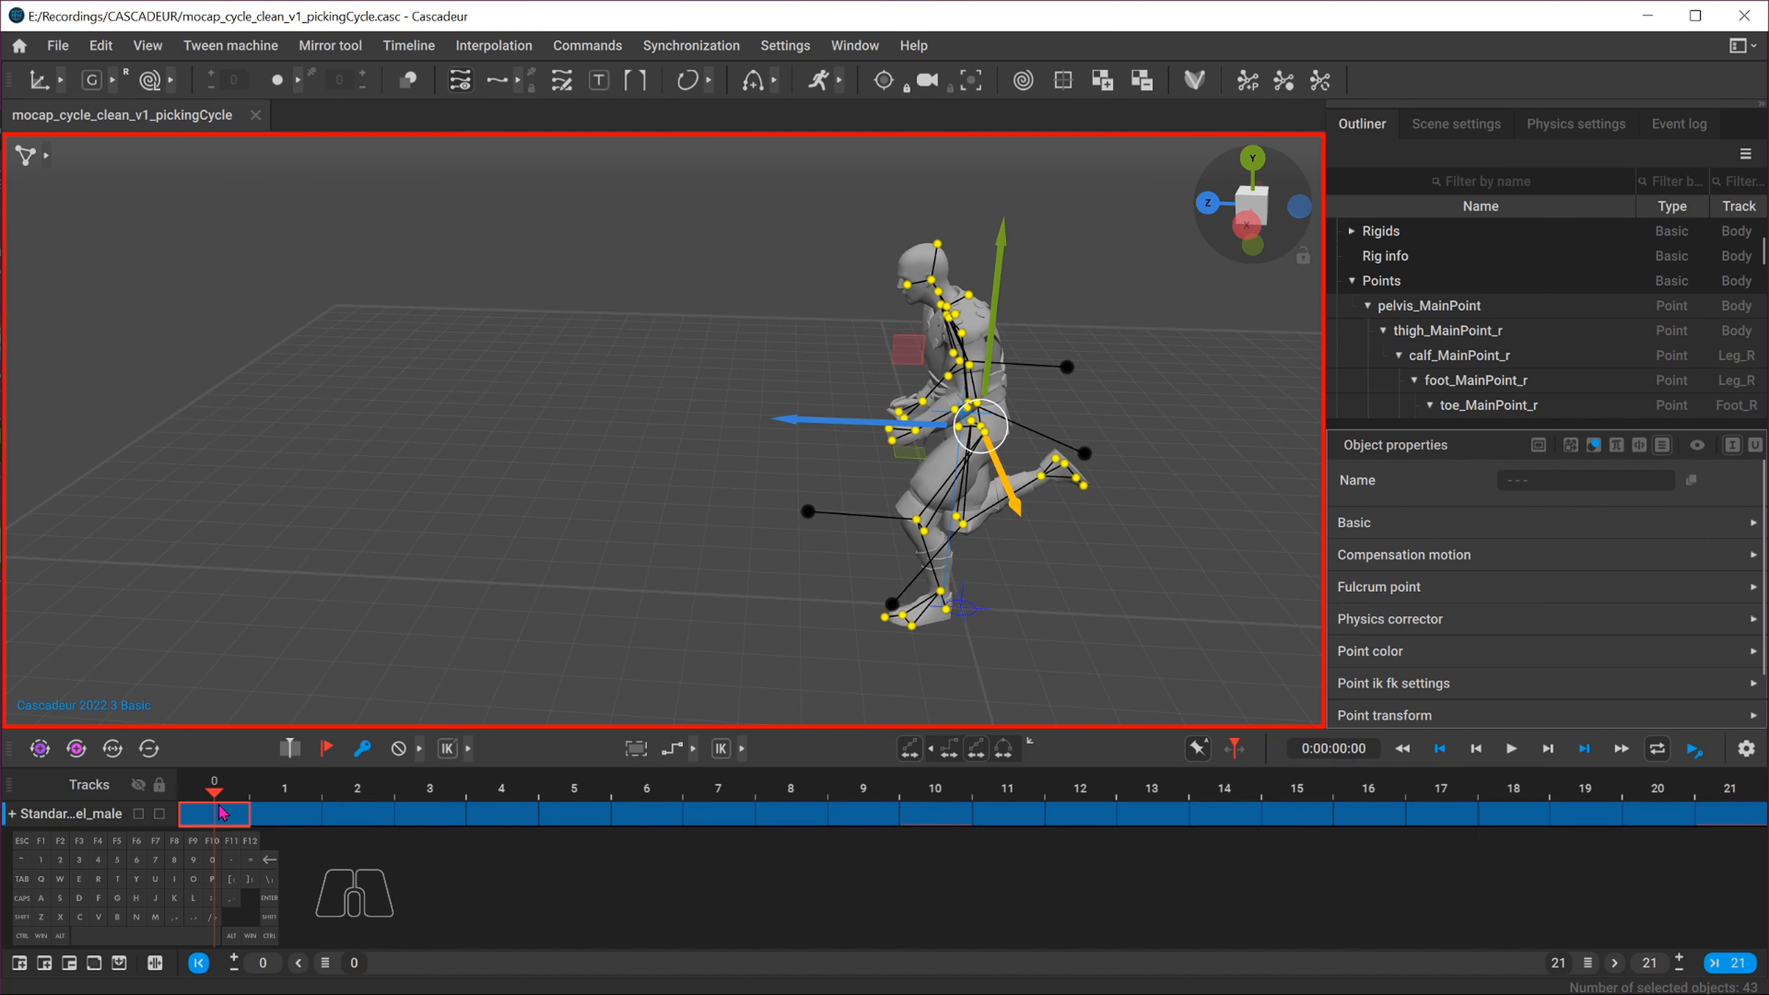
pyautogui.press('ctrl')
pyautogui.hotkey('ctrl', 'c')
pyautogui.moveTo(251, 814); pyautogui.dragTo(1731, 816)
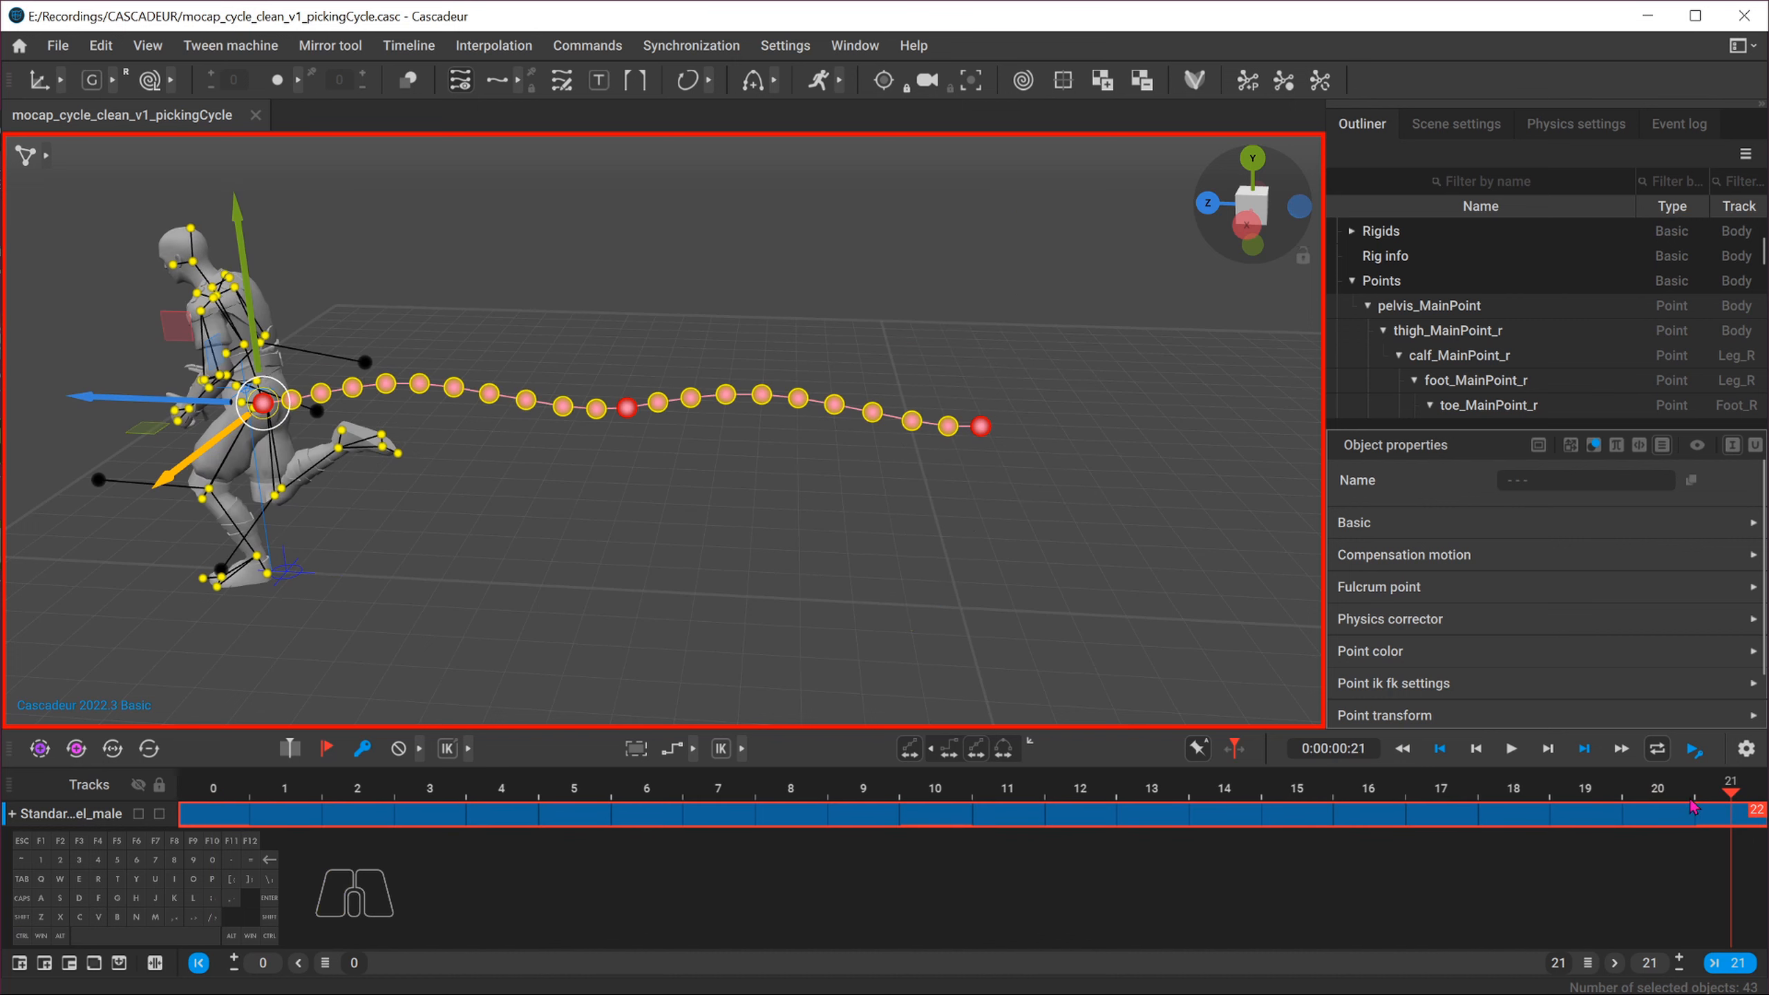
pyautogui.hotkey('ctrl', 'v')
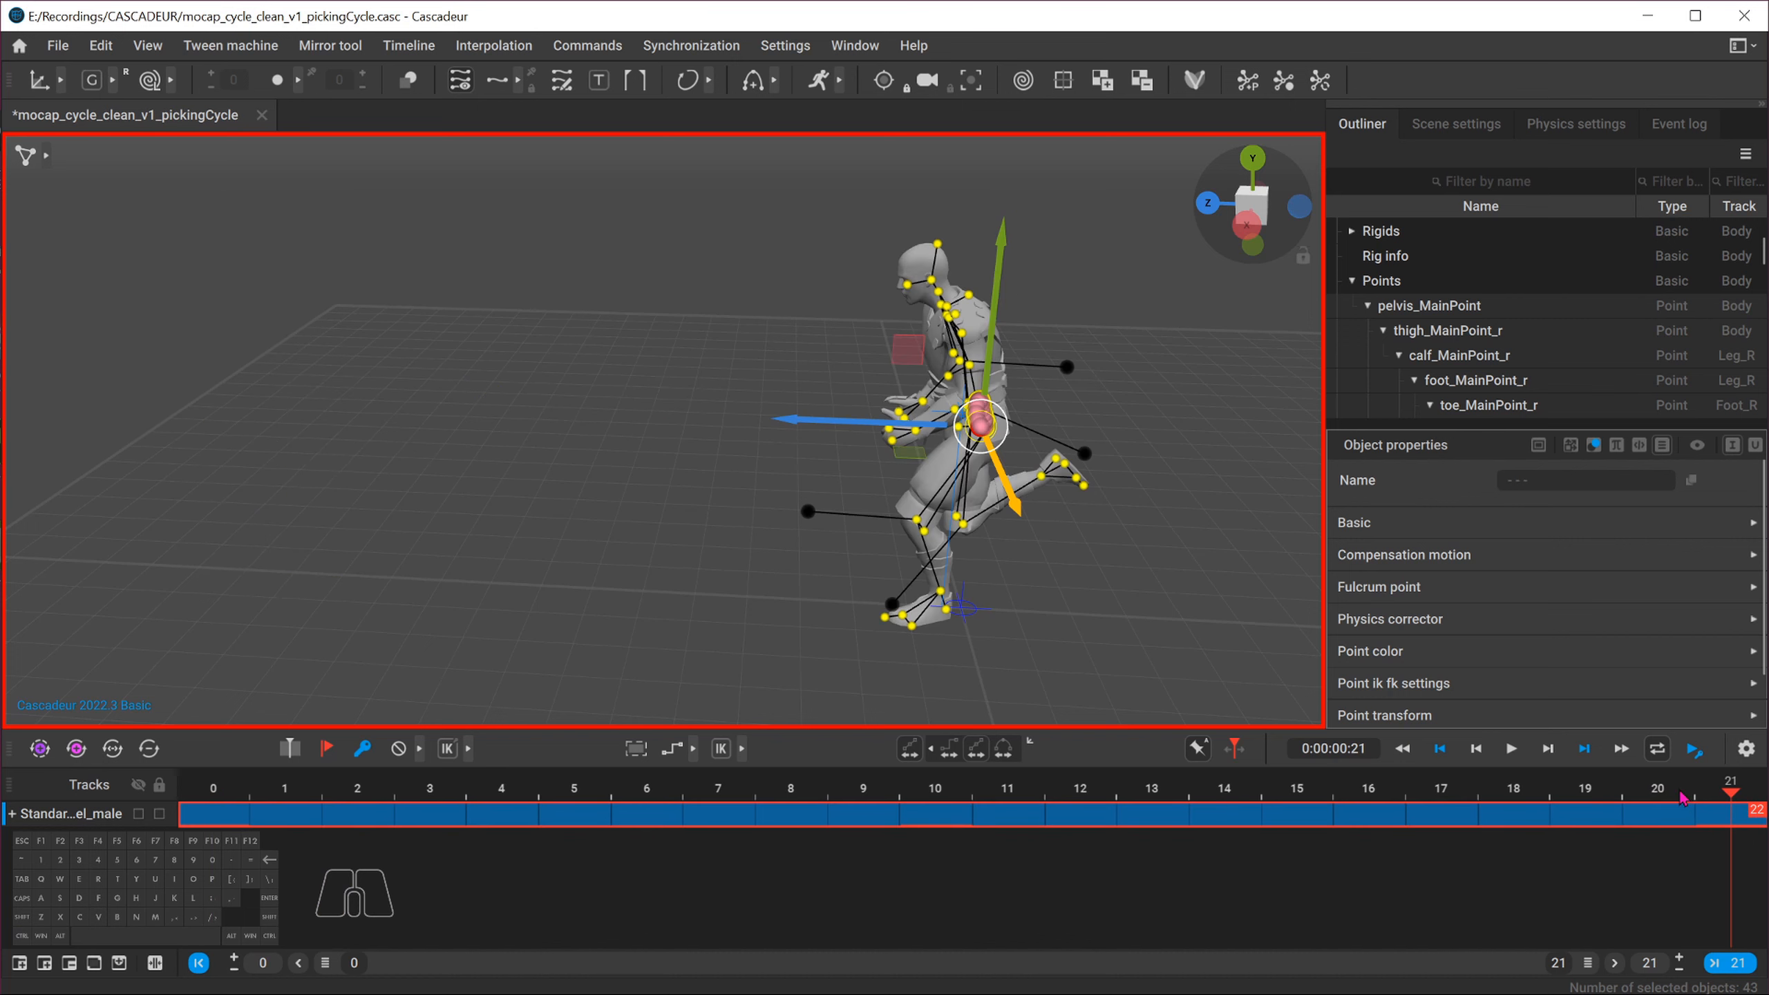
pyautogui.keyDown('alt'); pyautogui.moveTo(722, 498); pyautogui.dragTo(811, 497); pyautogui.keyUp('alt')
pyautogui.click(1205, 211)
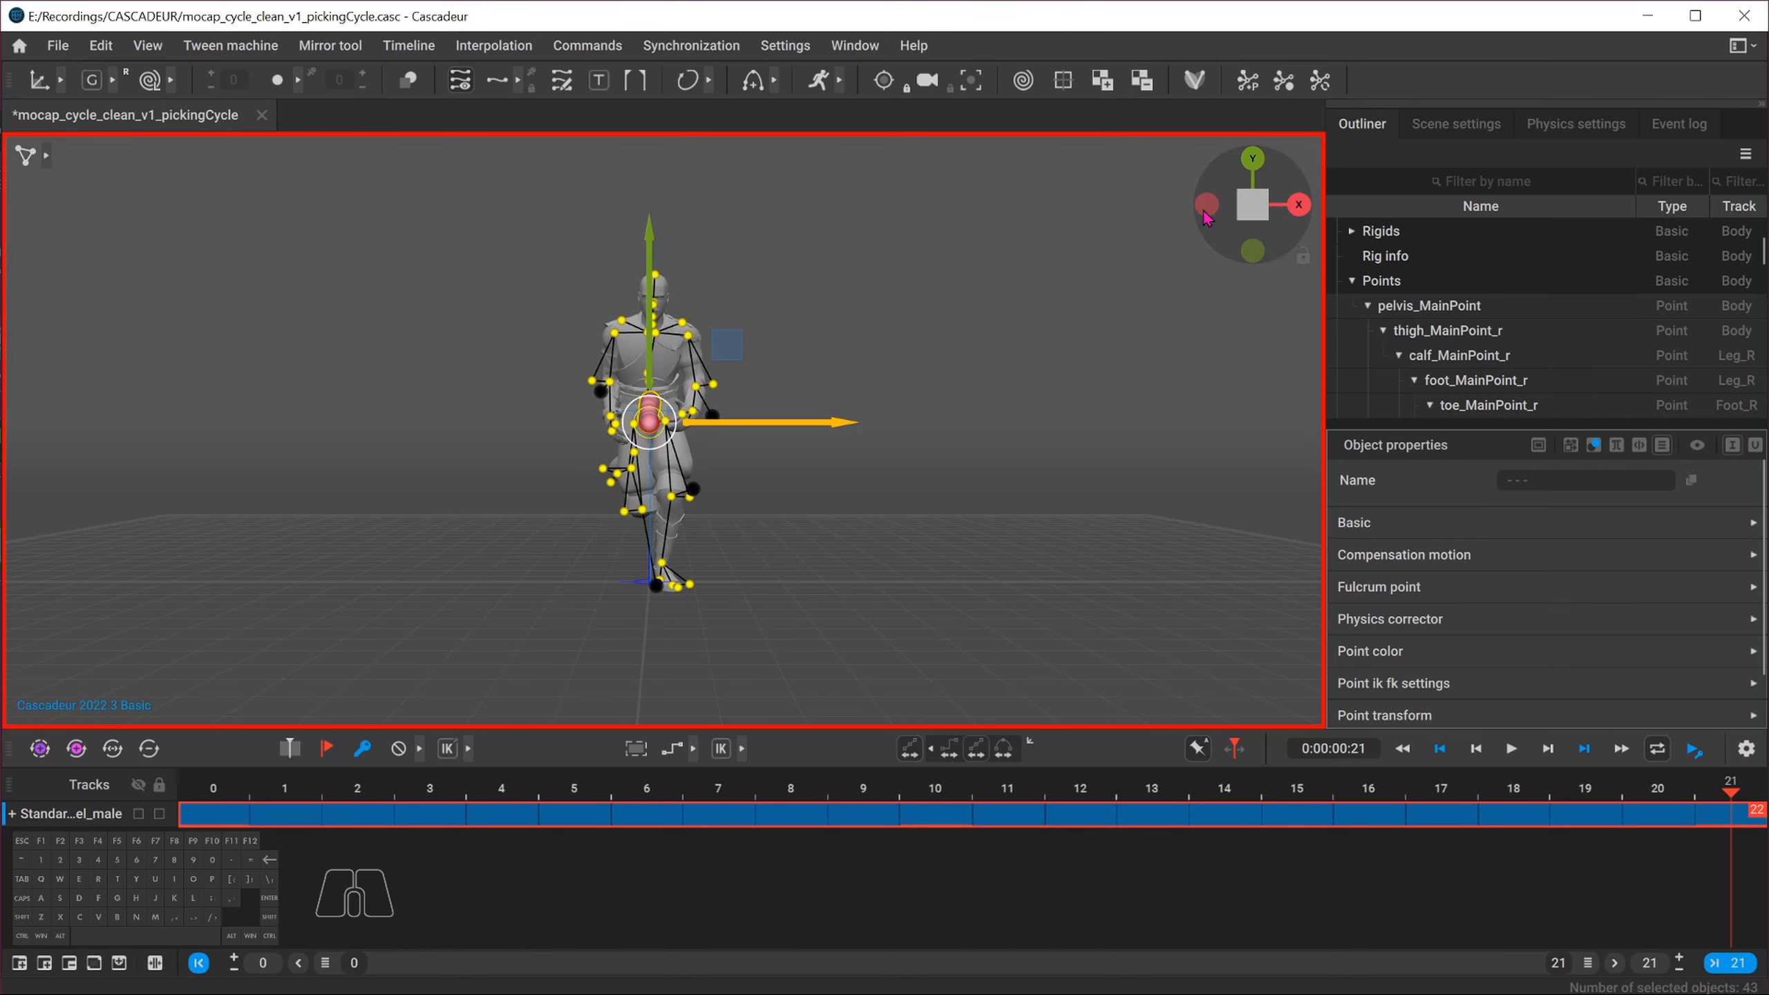
# Compare the character's poses at frames 0 and 21 from the front and side views
pyautogui.click(1246, 218)
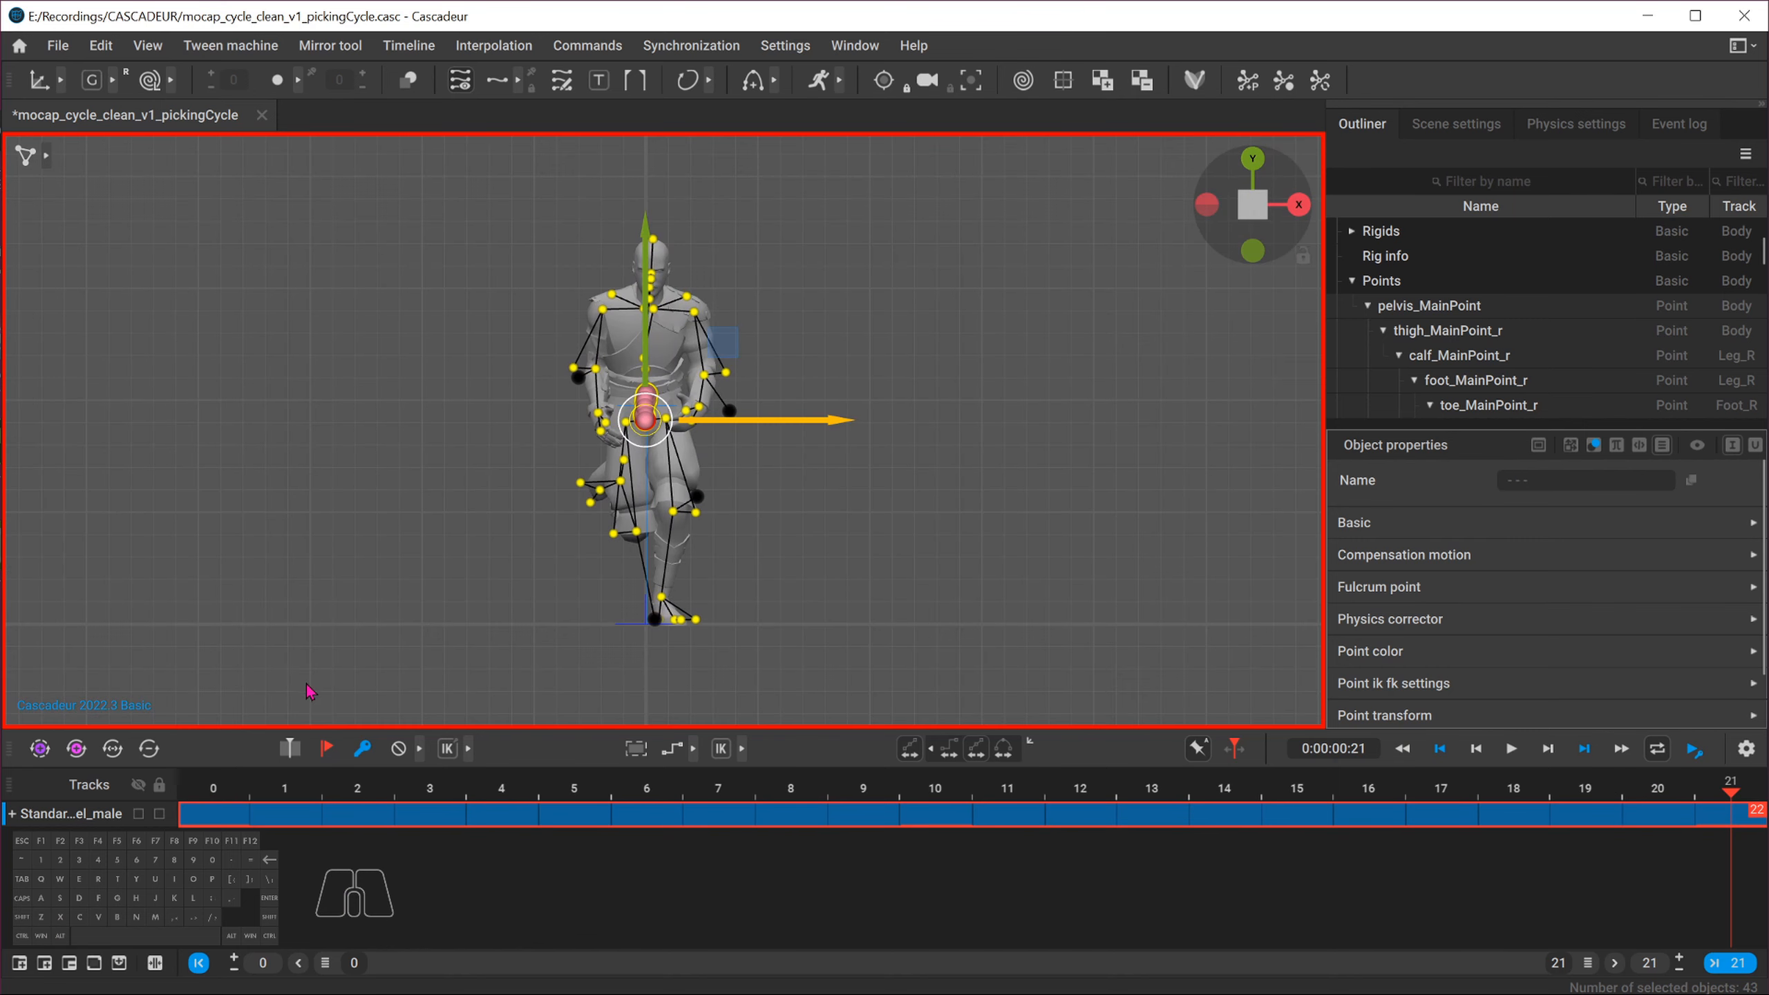
pyautogui.click(214, 790)
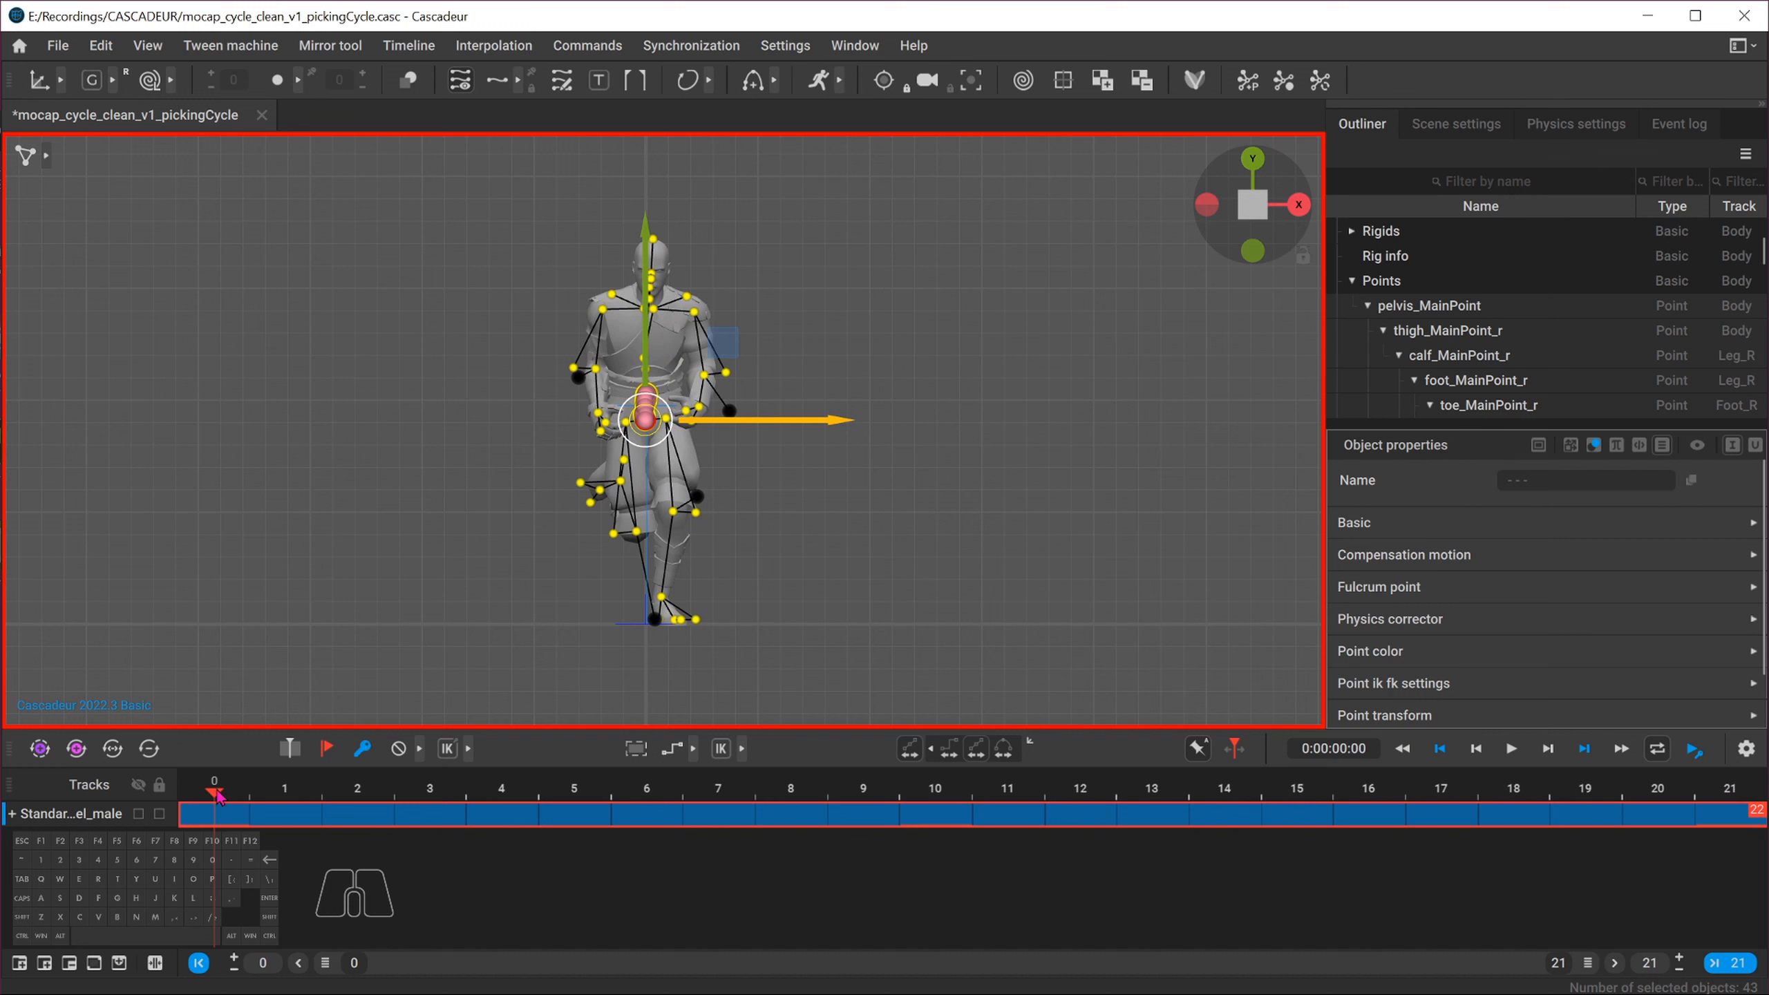
pyautogui.click(1727, 800)
pyautogui.scroll(5, 640, 438)
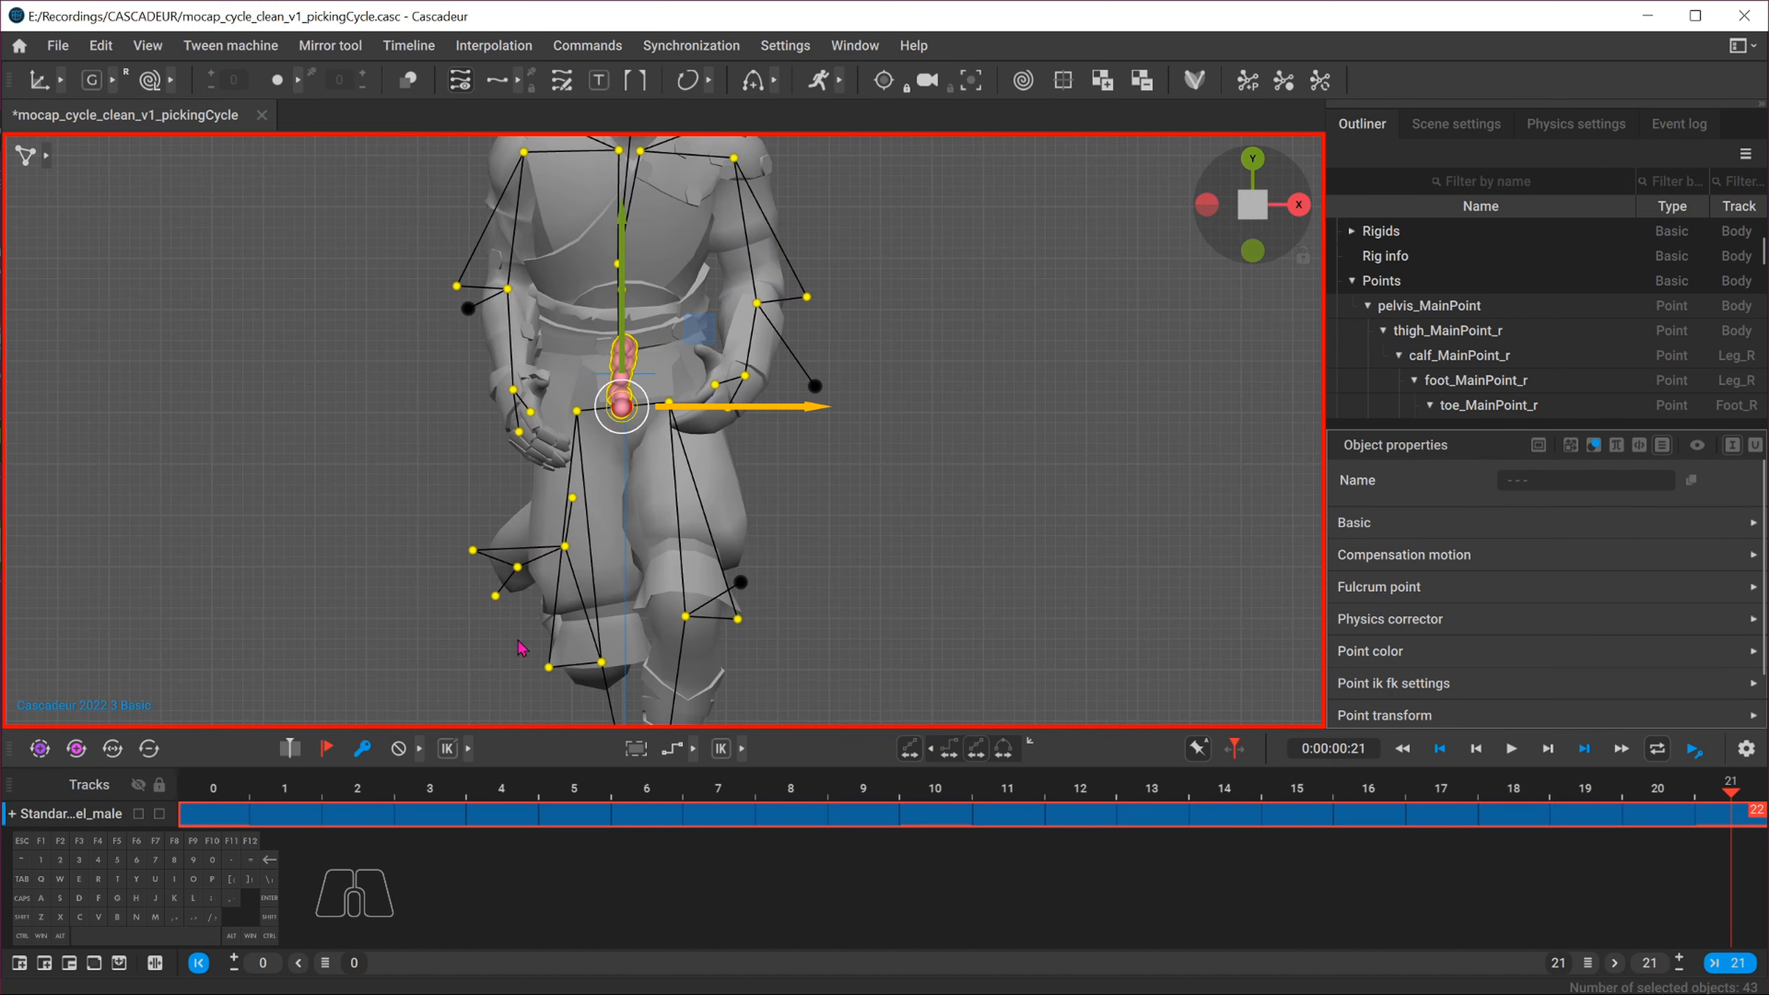
pyautogui.click(213, 794)
pyautogui.click(1726, 793)
pyautogui.click(239, 800)
pyautogui.click(1263, 200)
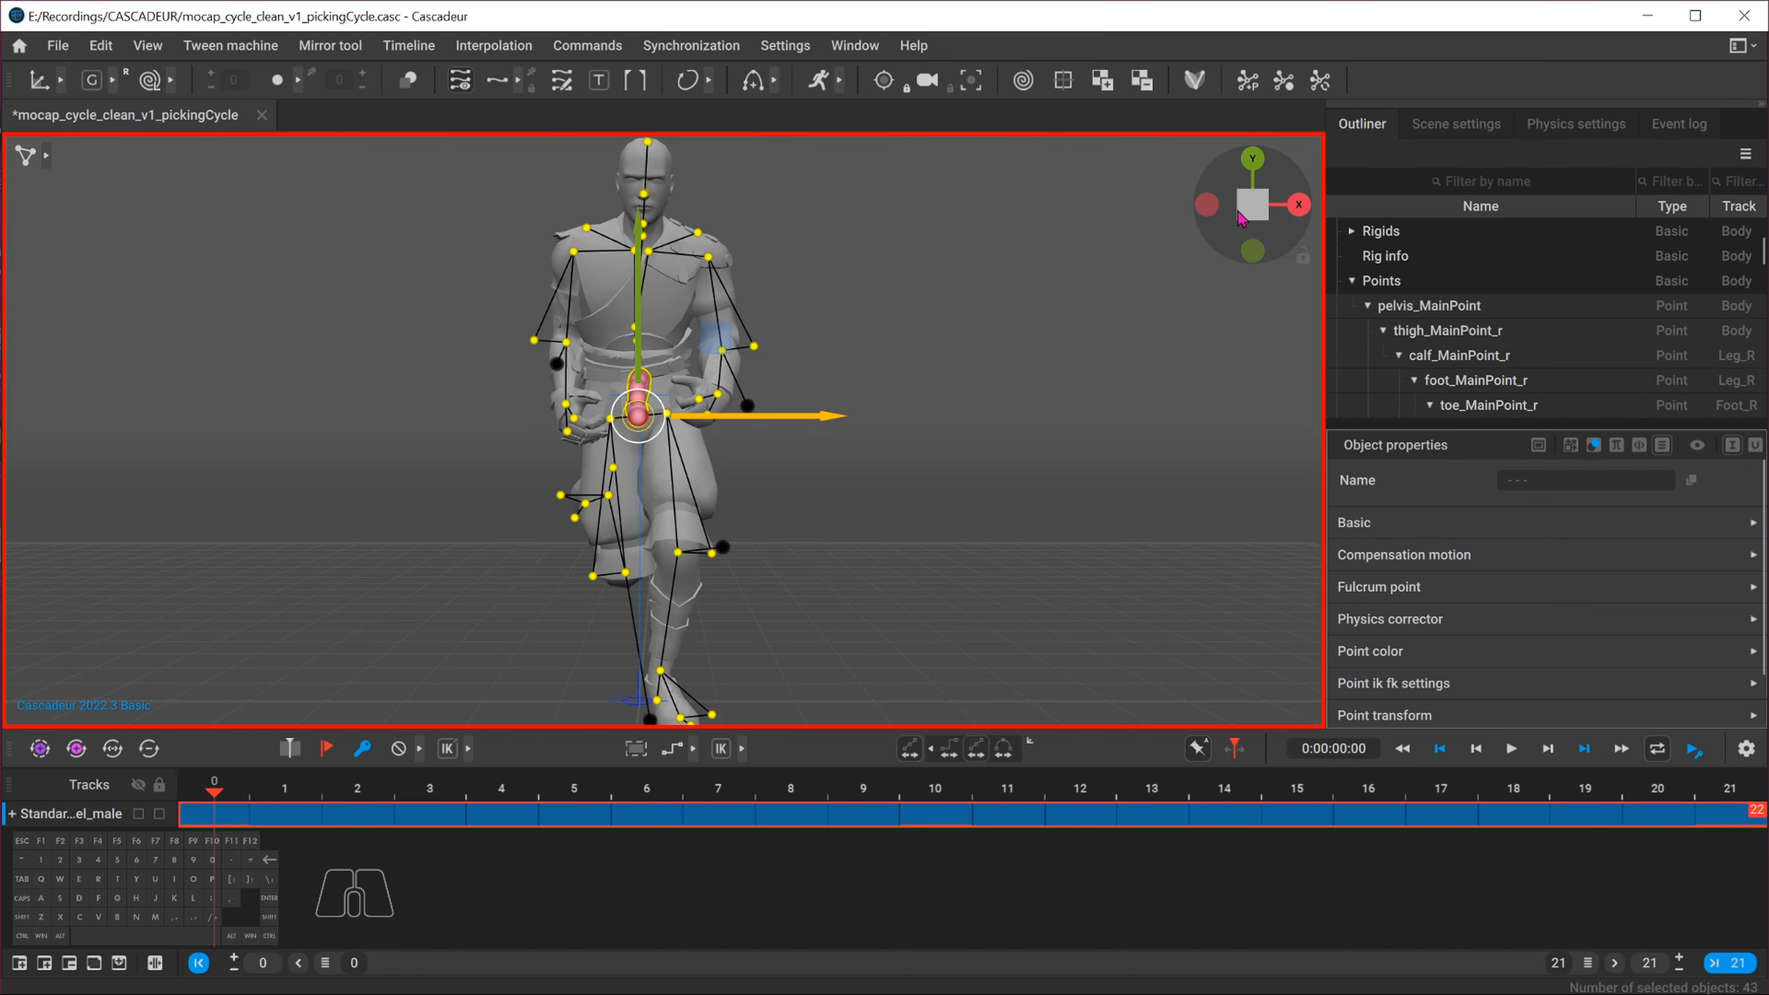
# In box controller mode, select all box controllers, copy the frame 0 pose and paste it onto frame 21
pyautogui.click(47, 156)
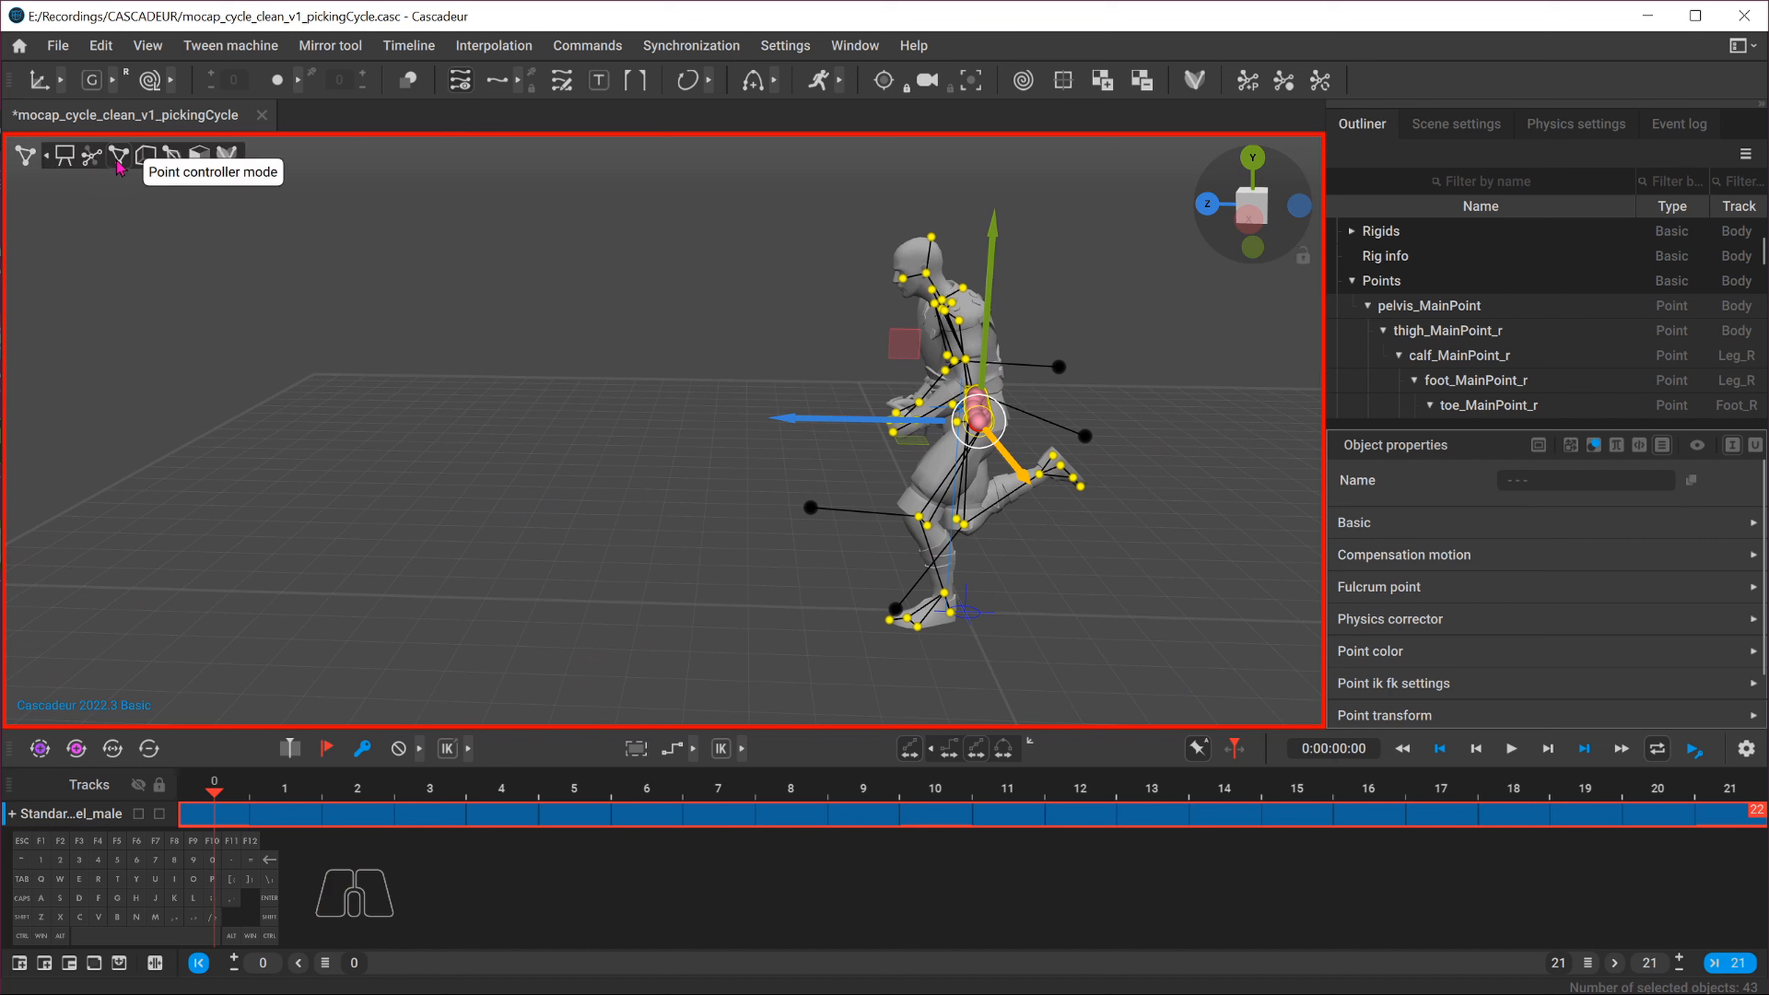
pyautogui.click(152, 160)
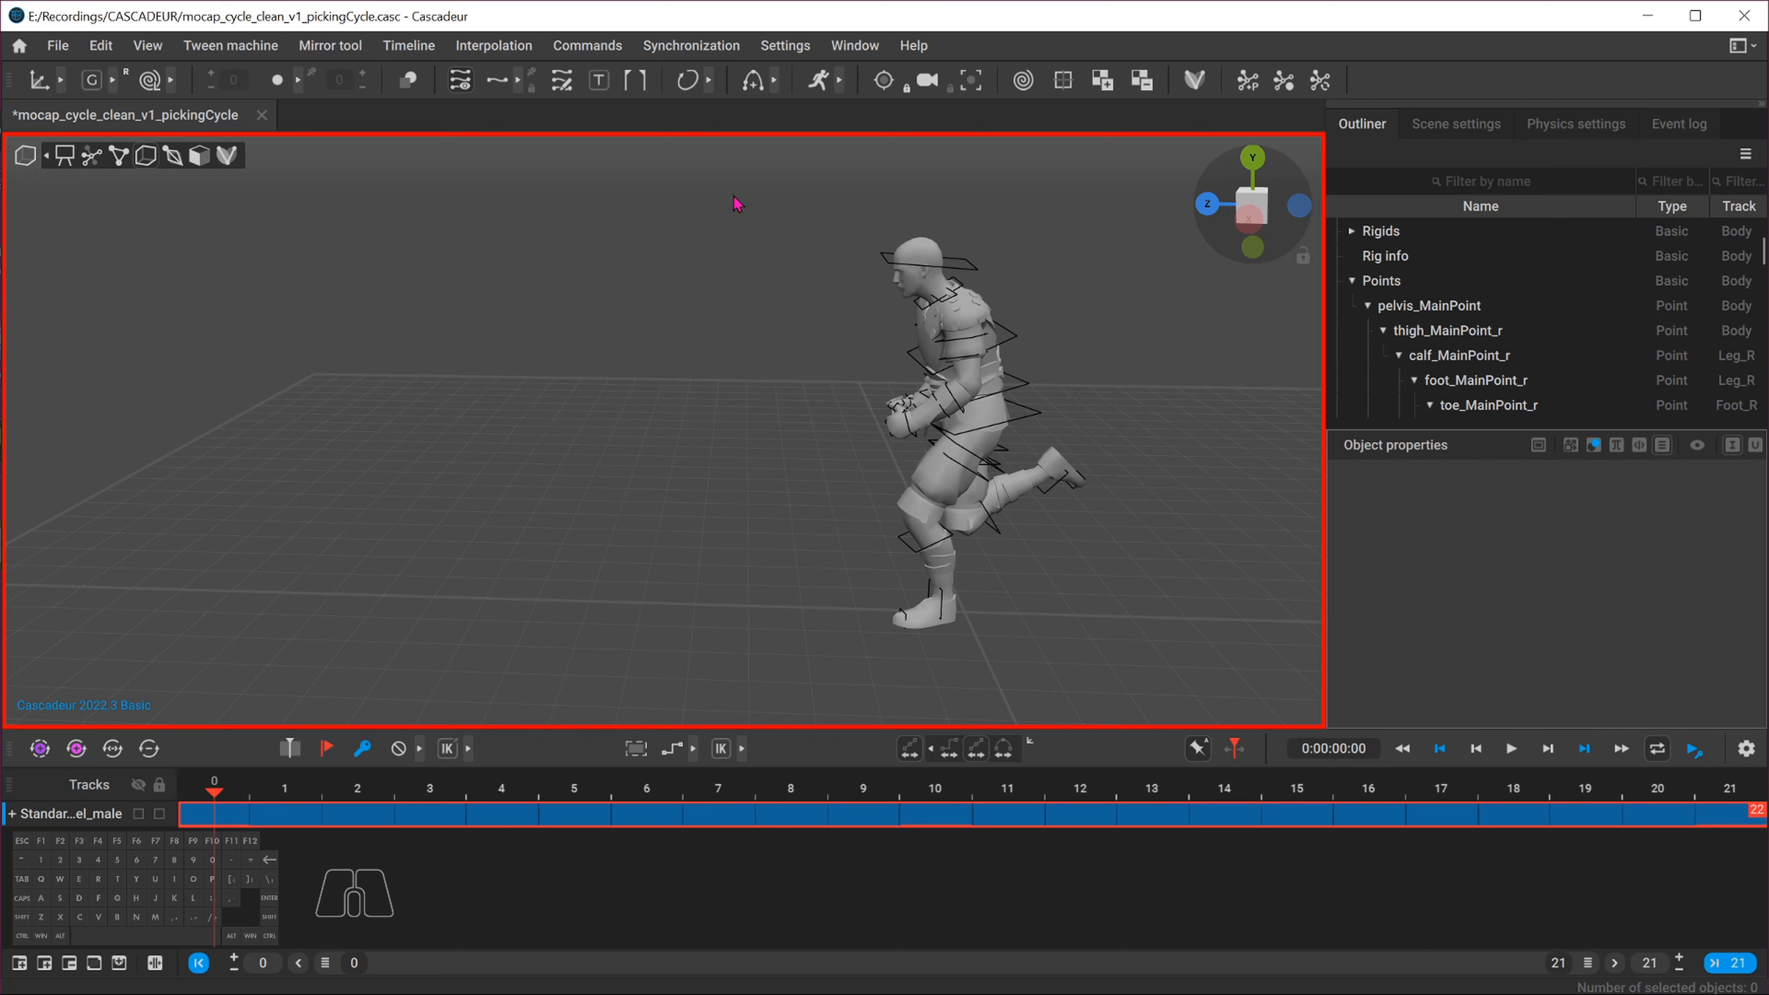
pyautogui.moveTo(738, 202); pyautogui.dragTo(1212, 710)
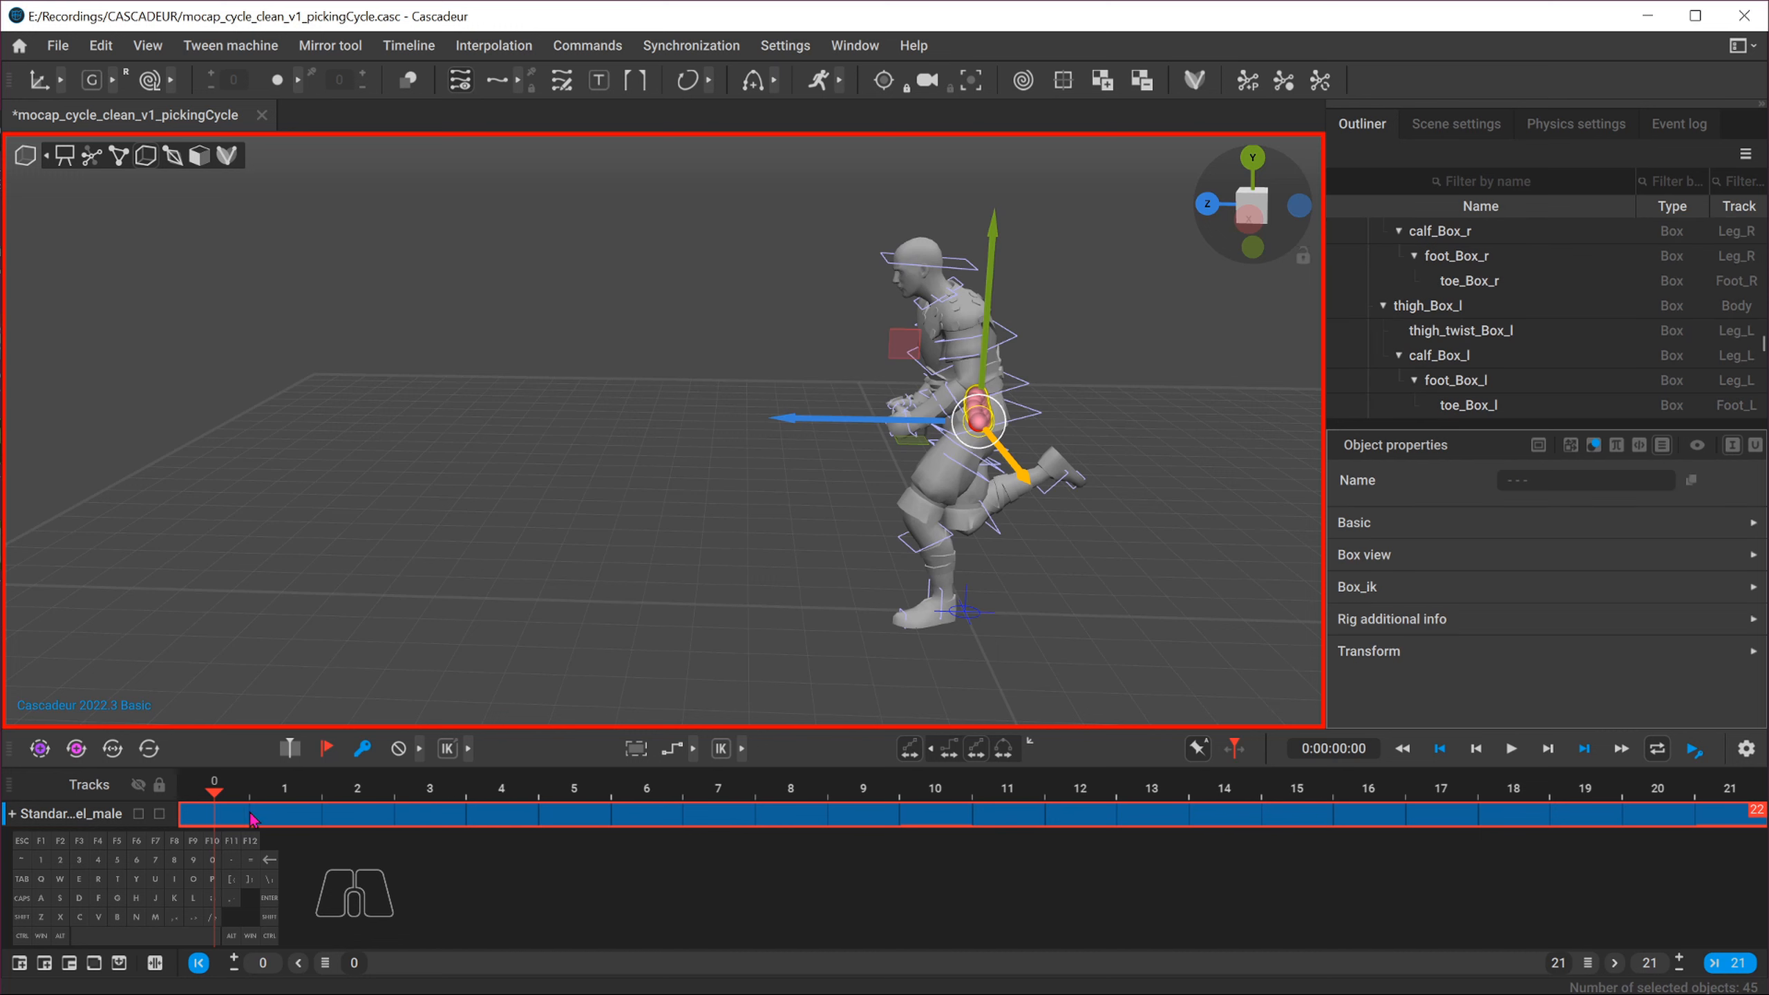
pyautogui.hotkey('ctrl', 'c')
pyautogui.click(1747, 793)
pyautogui.hotkey('ctrl', 'v')
# Review the looped run by orbiting, switching between front and side views, scrubbing and playing the animation
pyautogui.click(227, 789)
pyautogui.keyDown('alt'); pyautogui.moveTo(569, 488); pyautogui.dragTo(654, 486); pyautogui.keyUp('alt')
pyautogui.click(1210, 212)
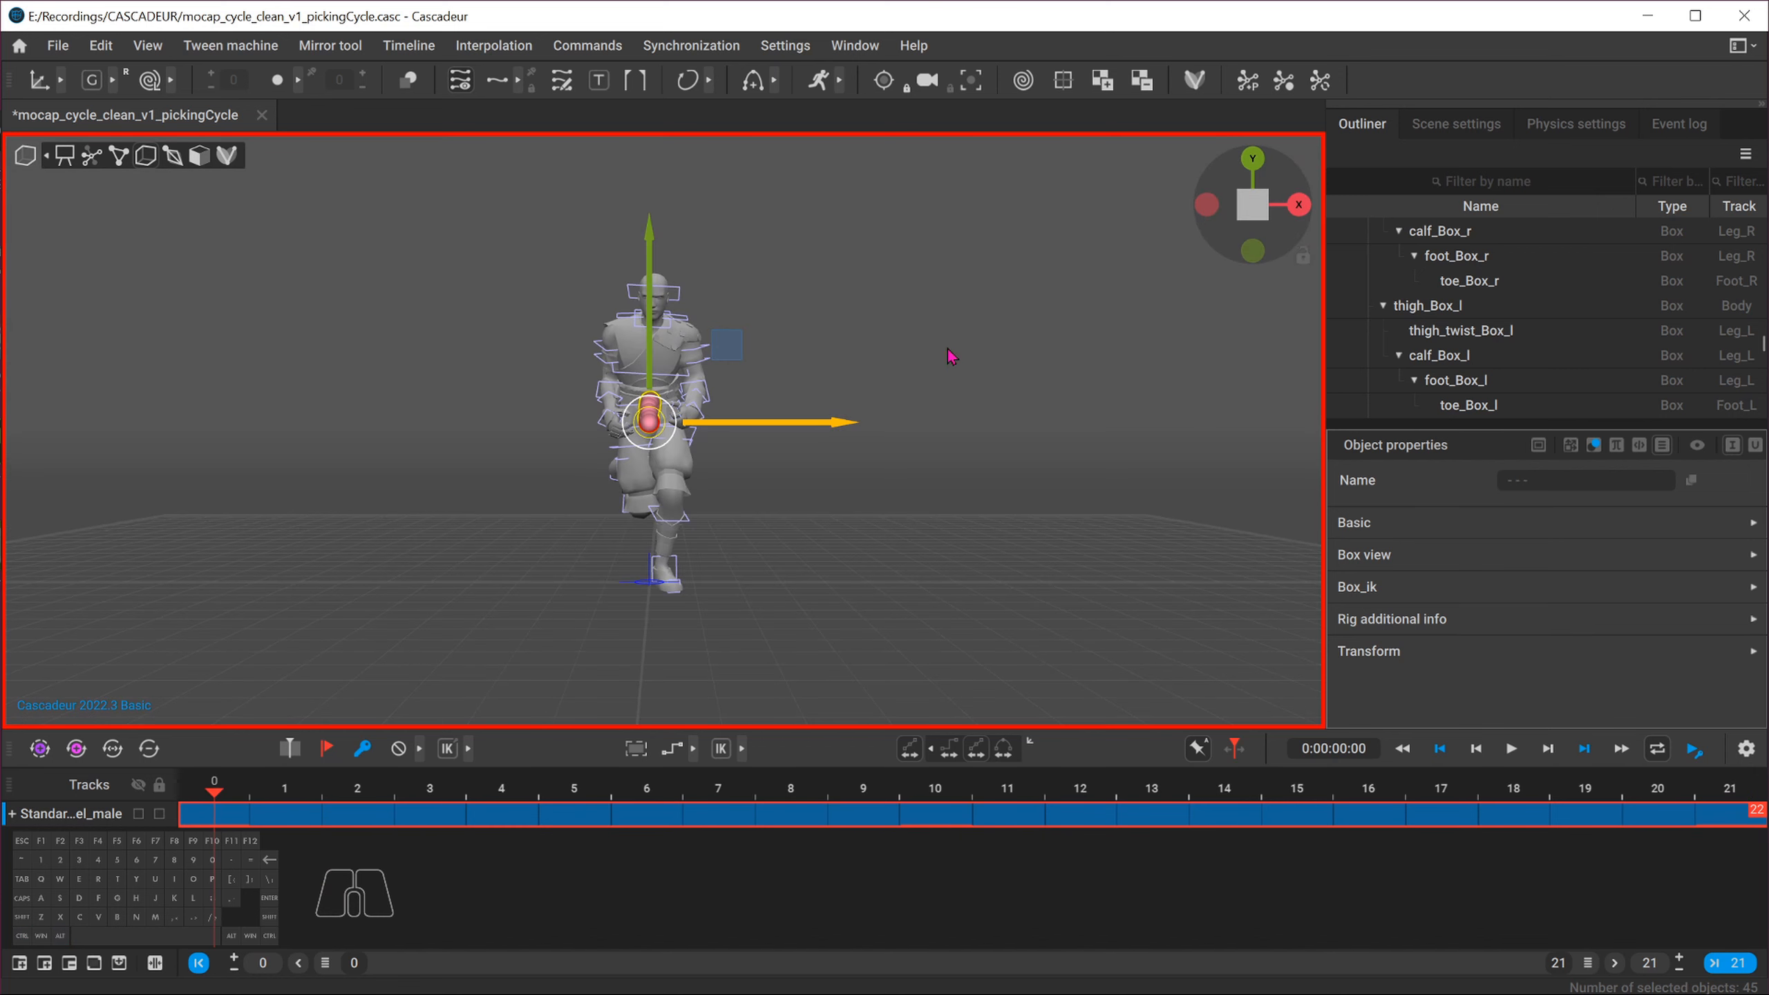
pyautogui.click(1296, 208)
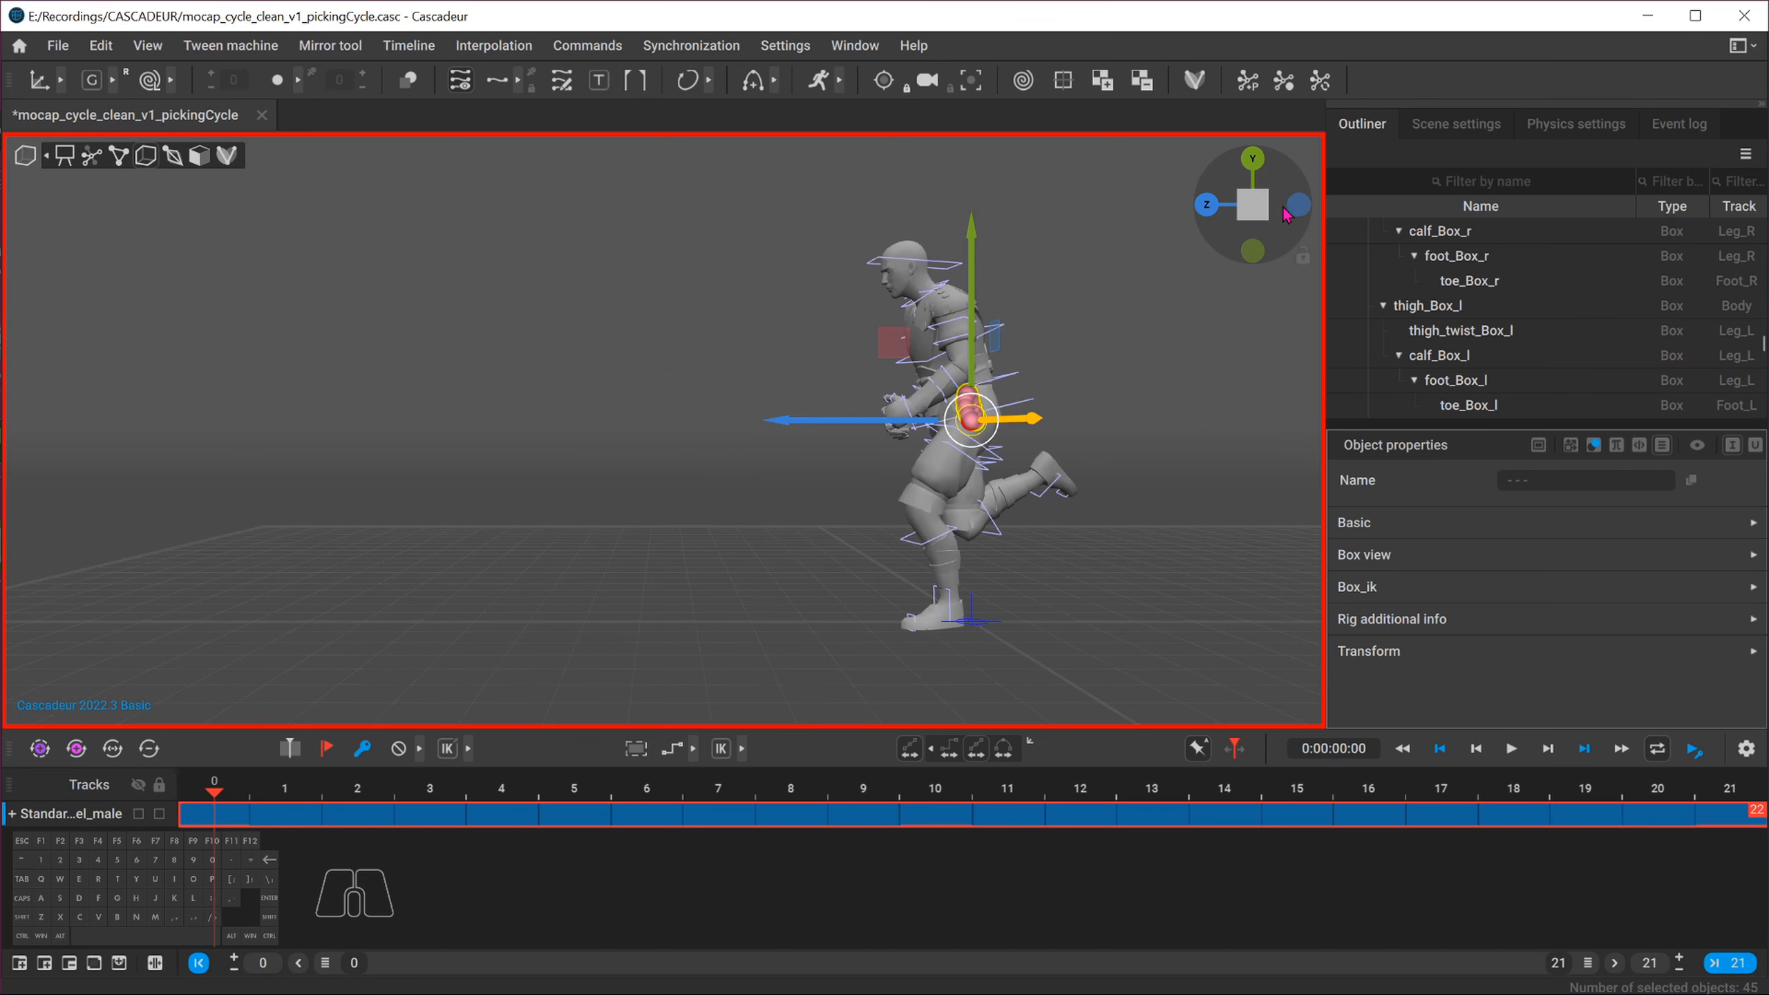
pyautogui.click(1214, 205)
pyautogui.click(1248, 208)
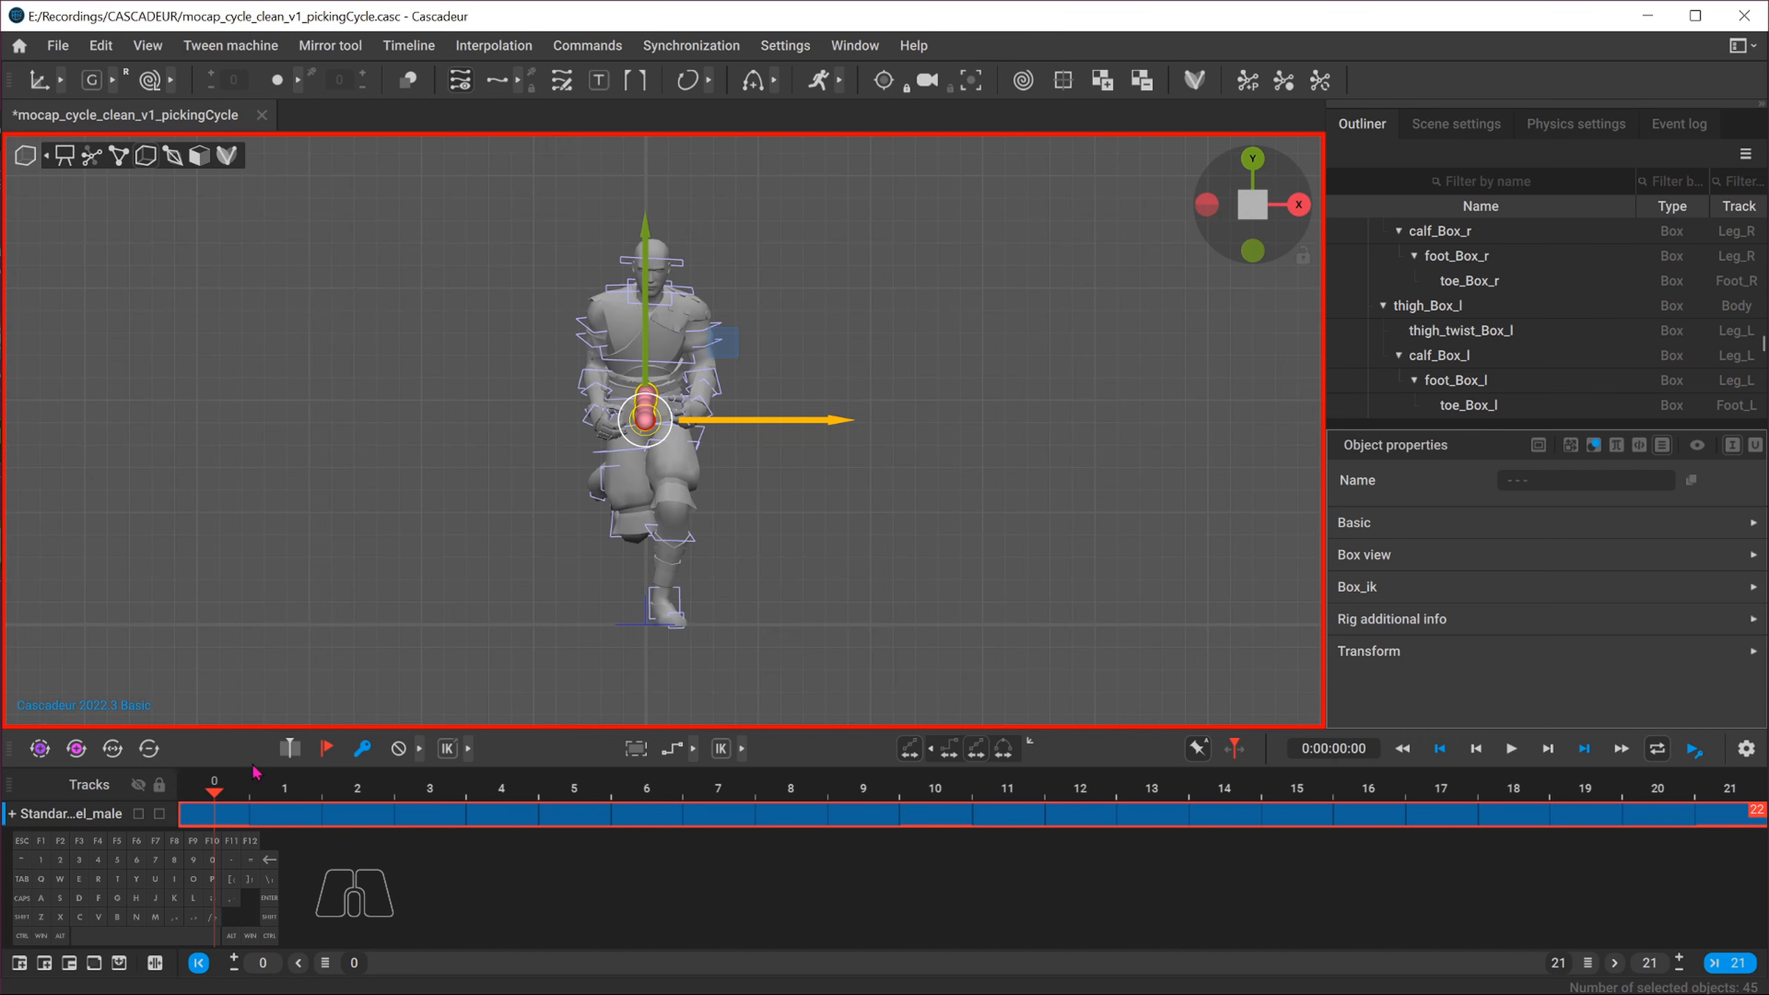
pyautogui.moveTo(252, 787); pyautogui.dragTo(1710, 801)
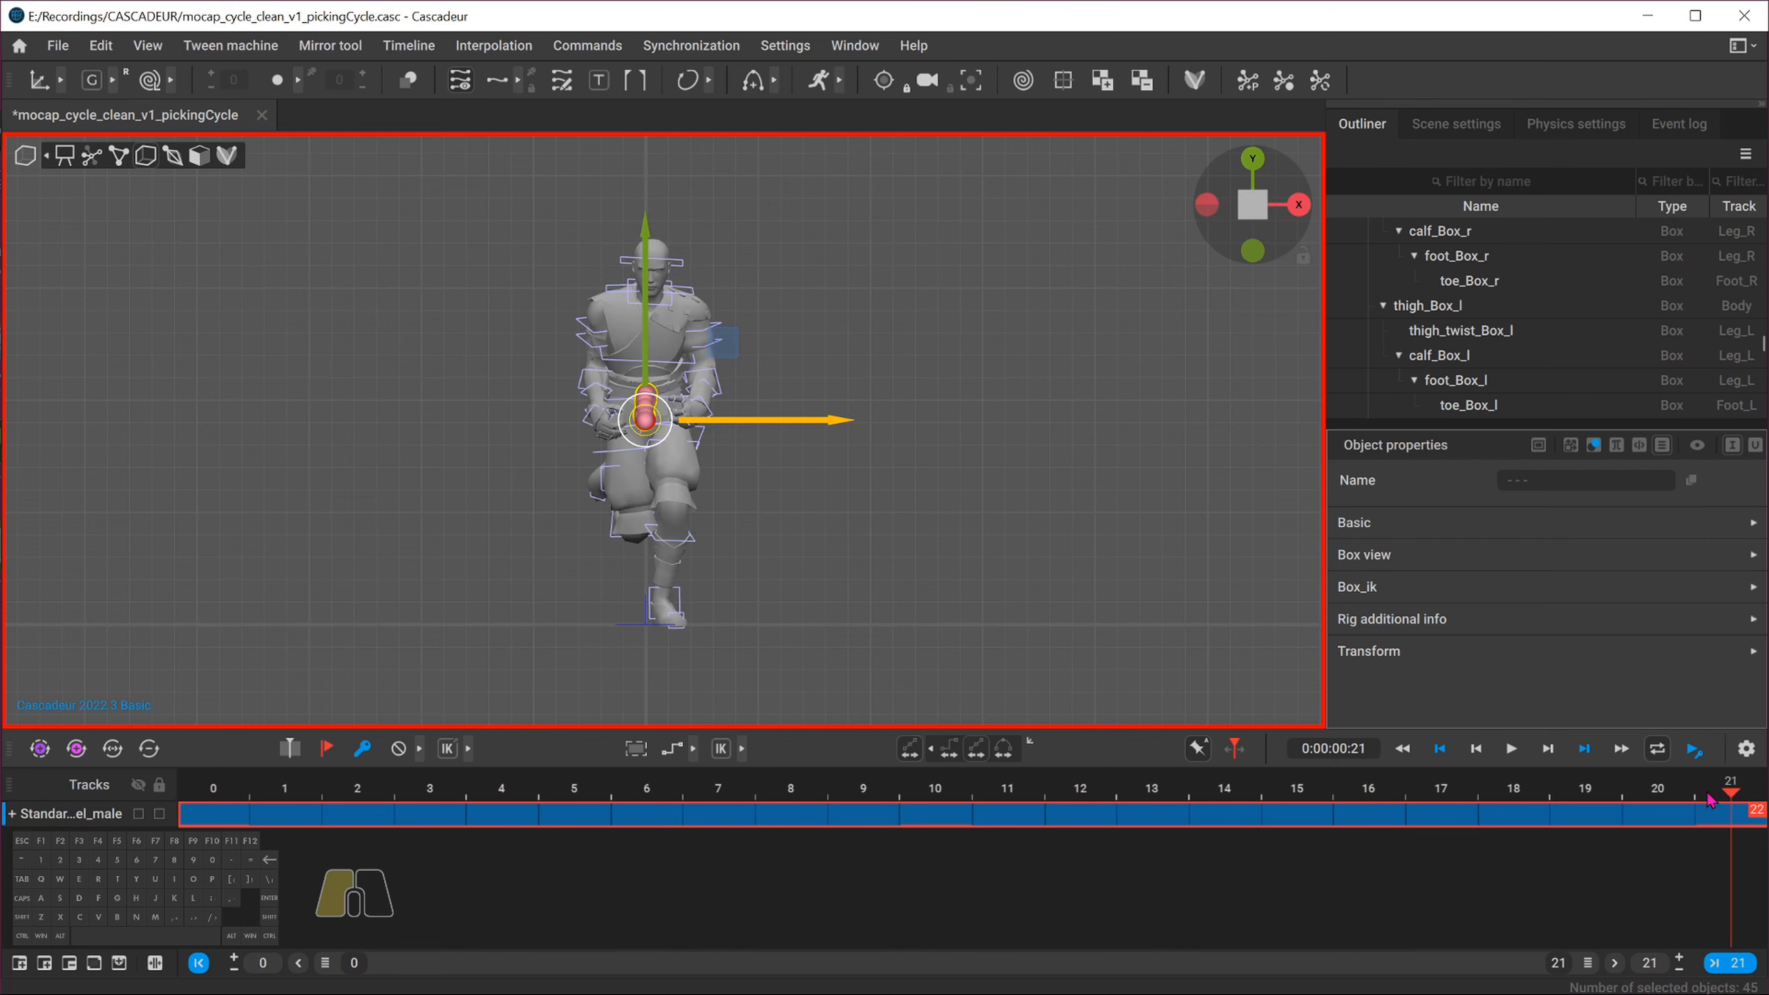
pyautogui.click(1511, 747)
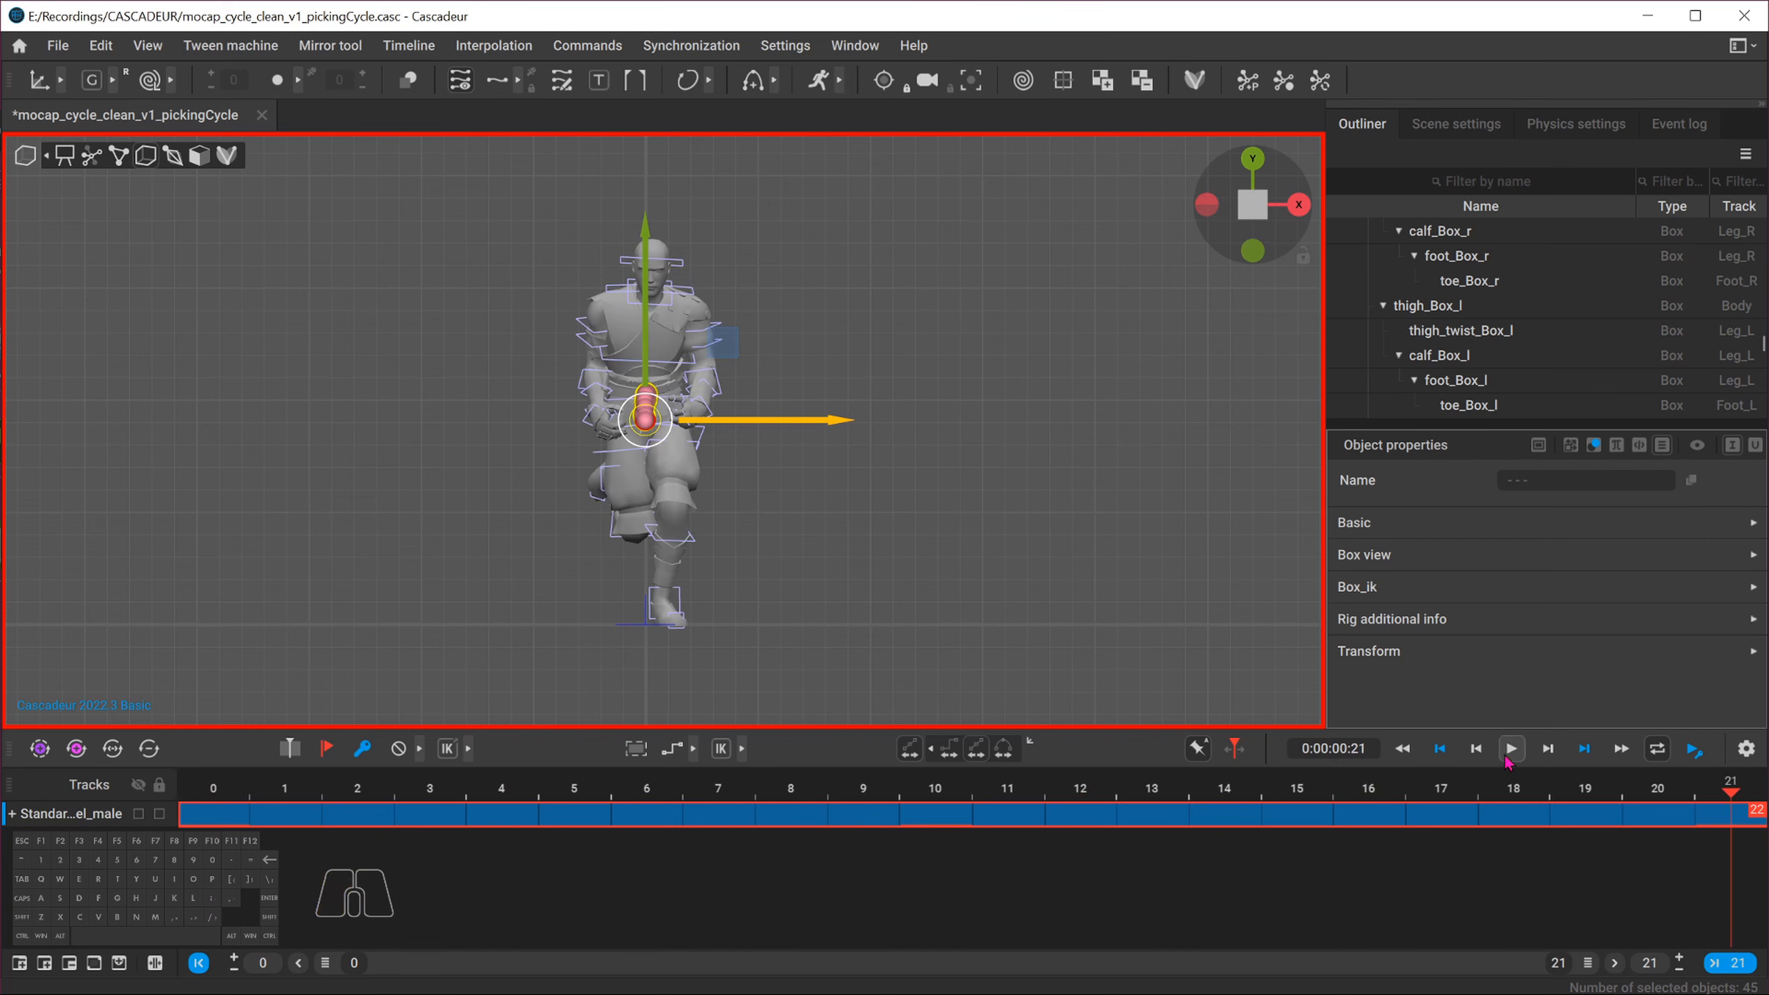
pyautogui.click(1041, 493)
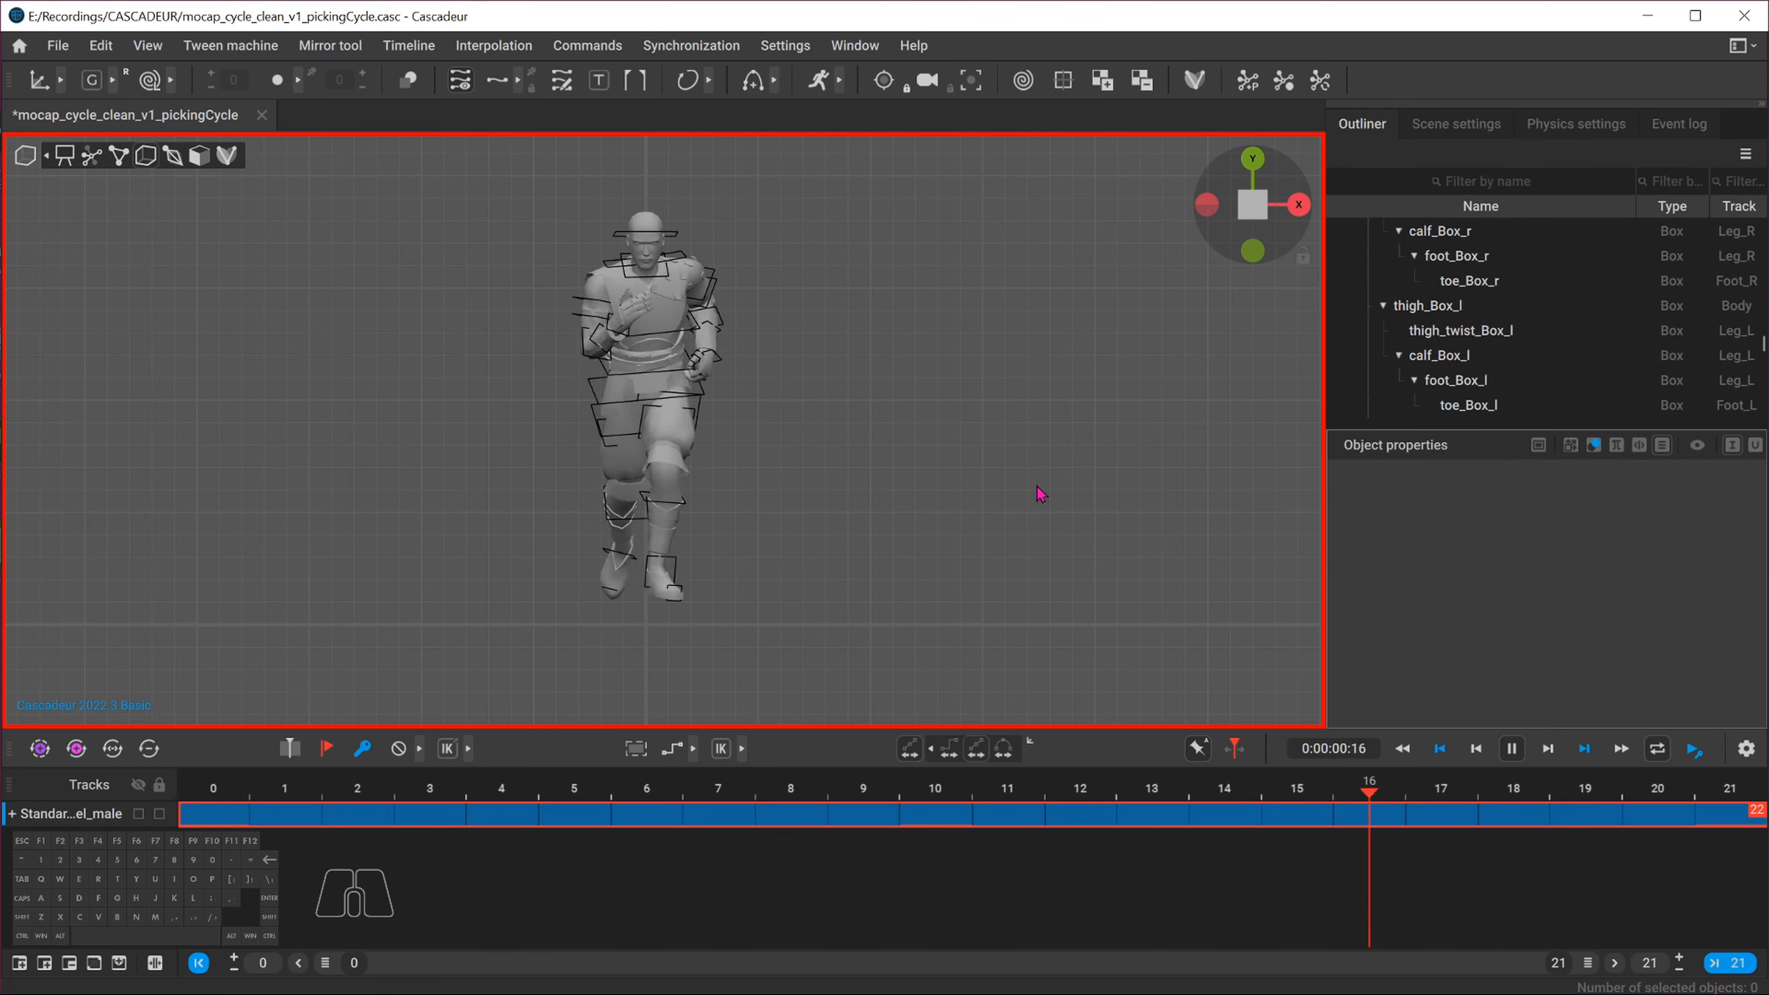
pyautogui.press('1')
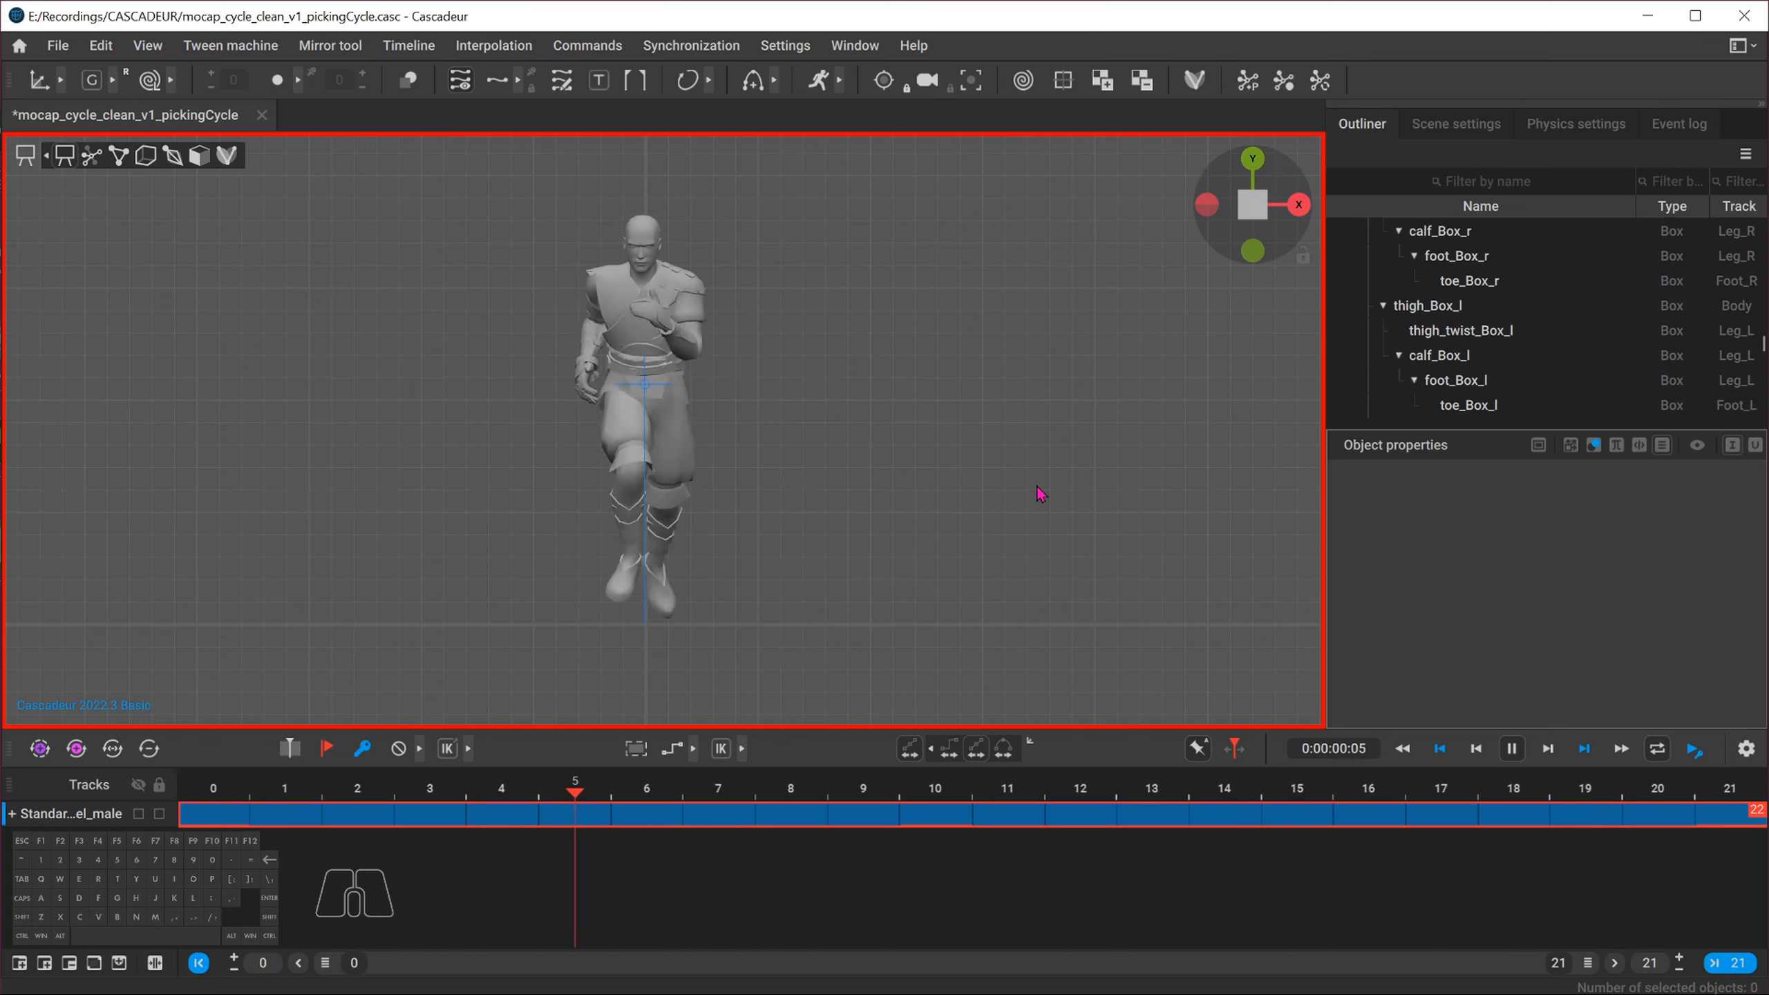
pyautogui.click(1524, 754)
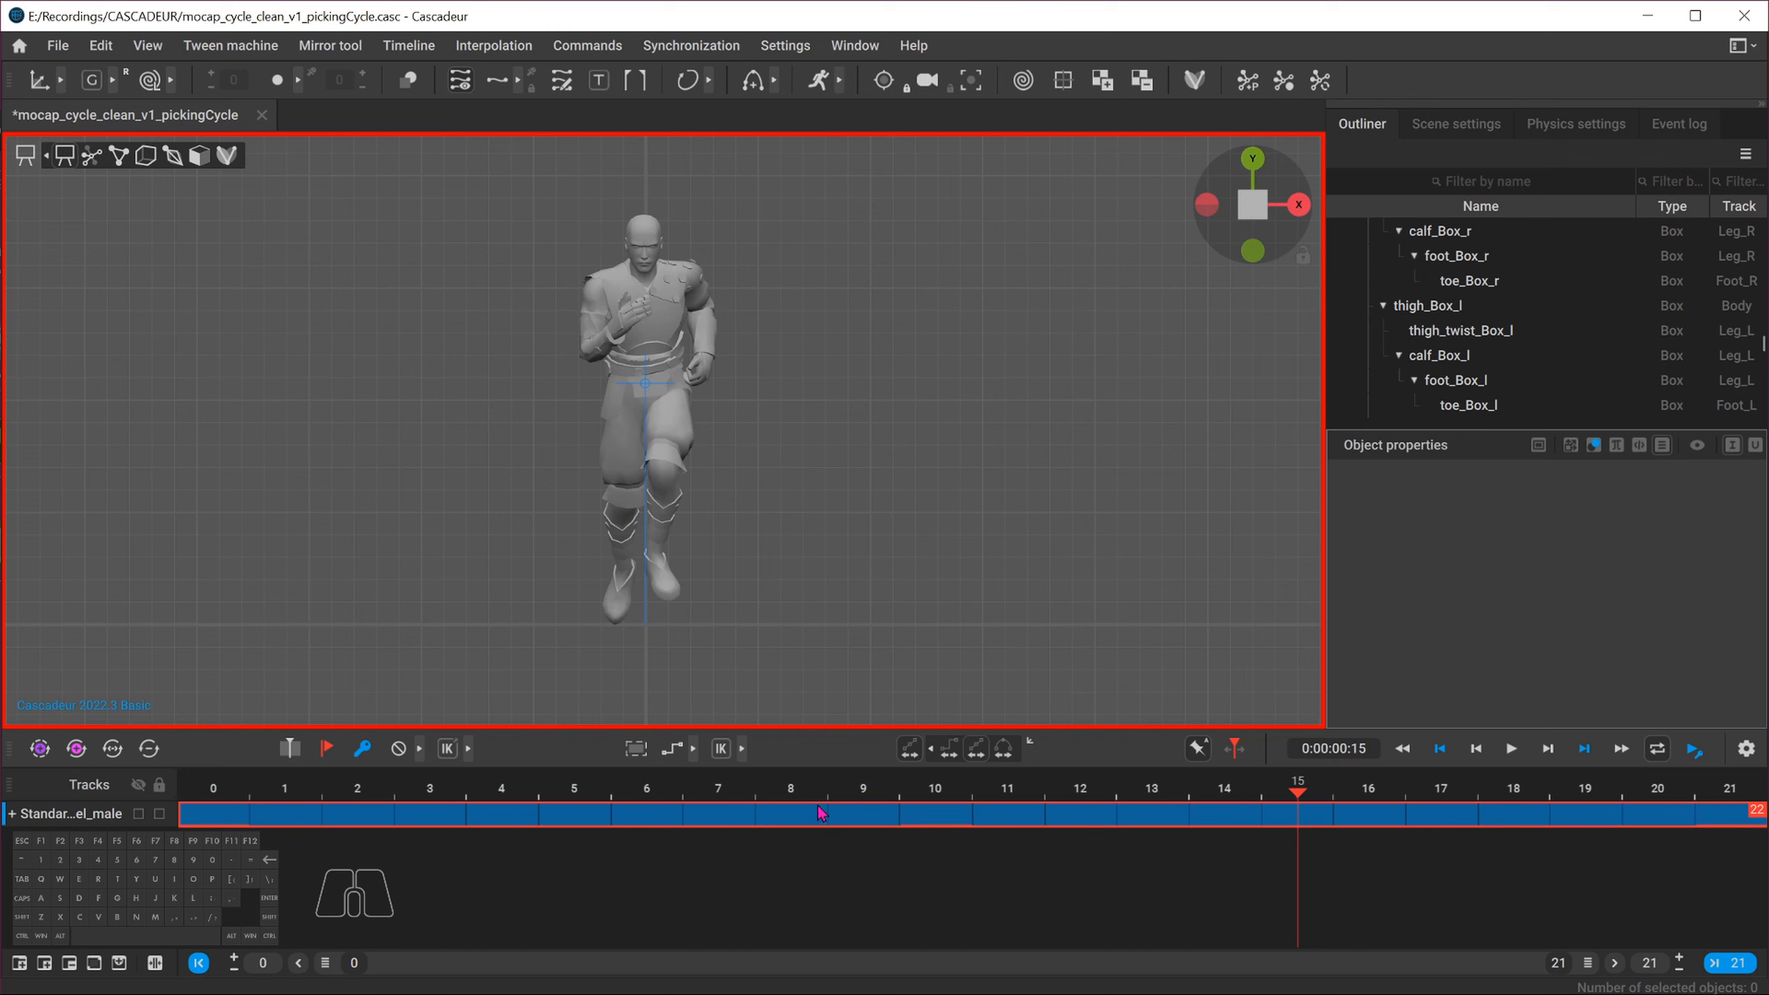
pyautogui.click(930, 795)
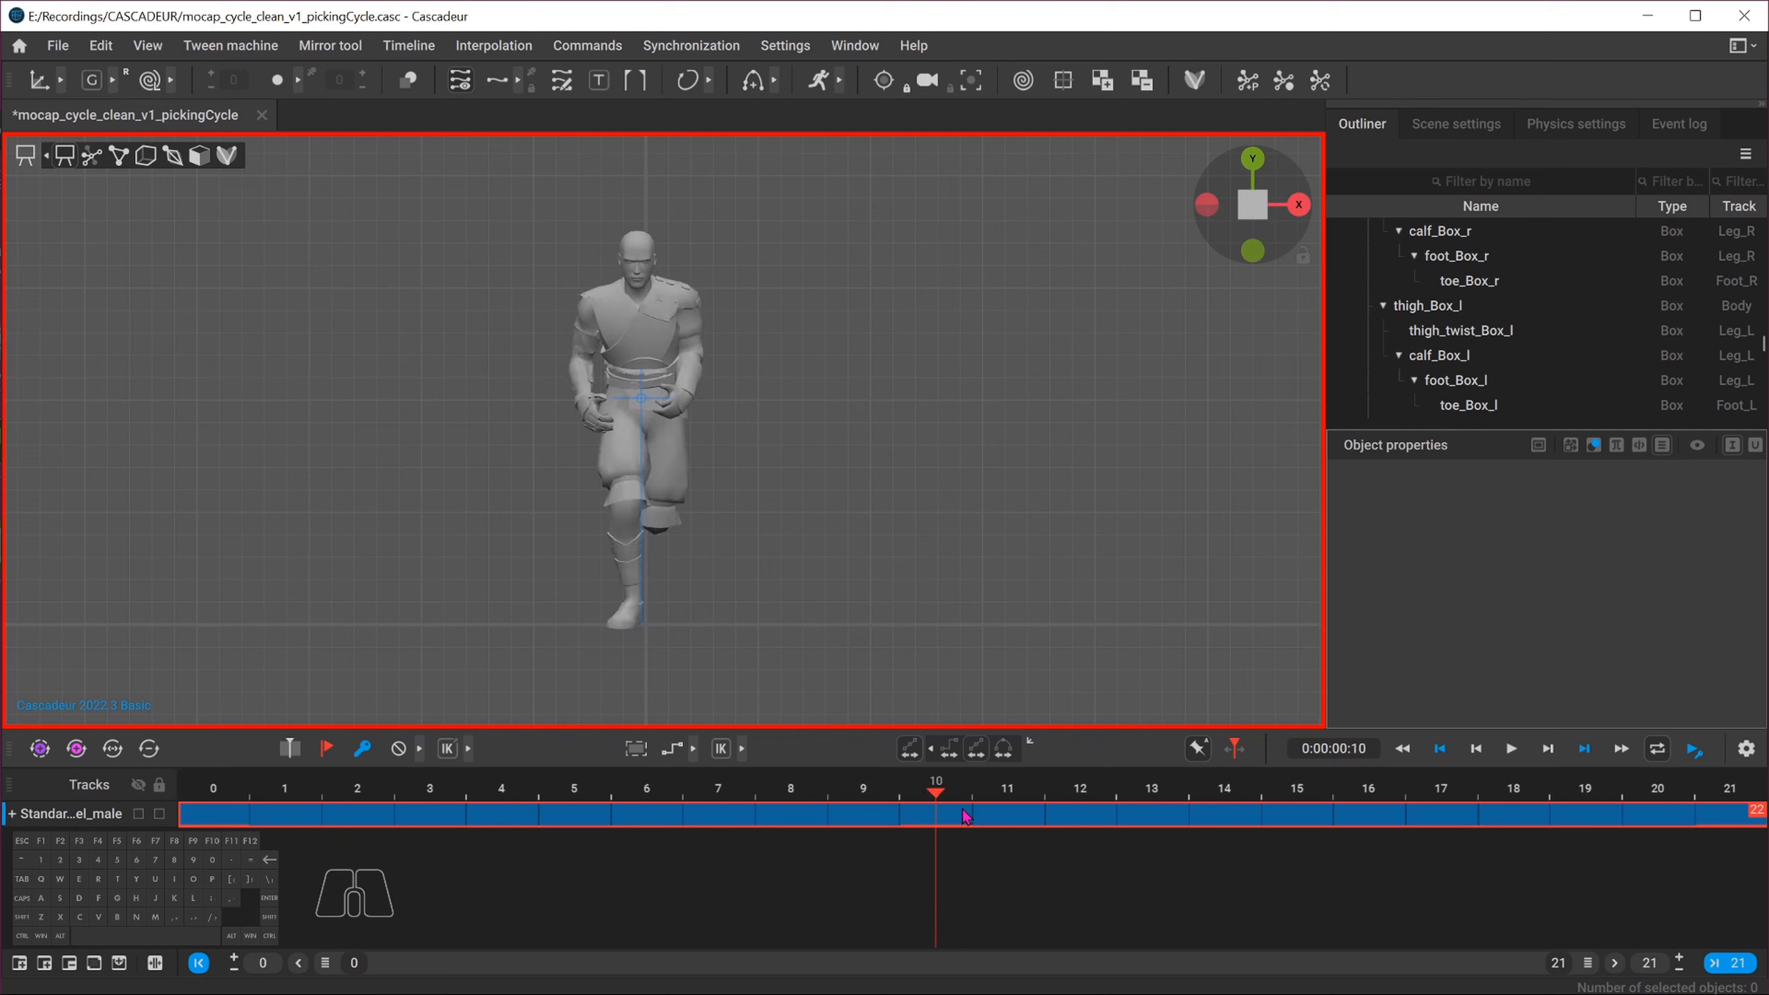
# Show the character as a silhouette in side view and compare the poses at frames 0 and 10
pyautogui.click(914, 749)
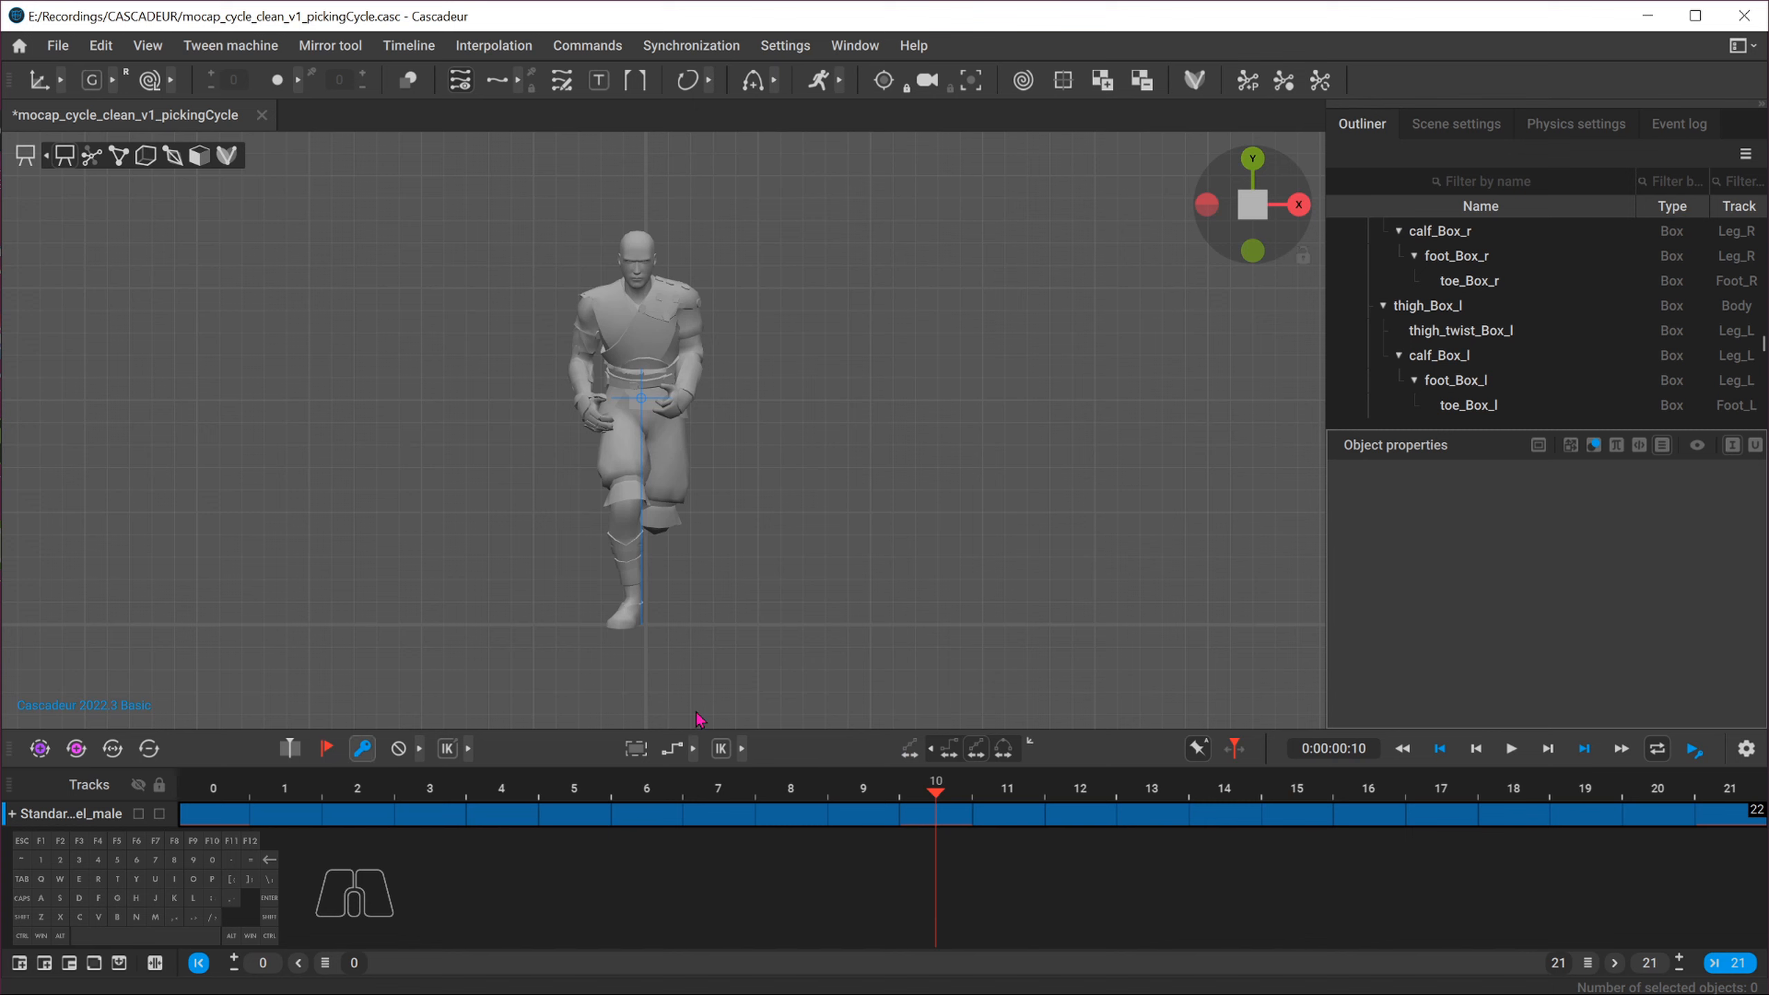
pyautogui.moveTo(1708, 817); pyautogui.dragTo(200, 812)
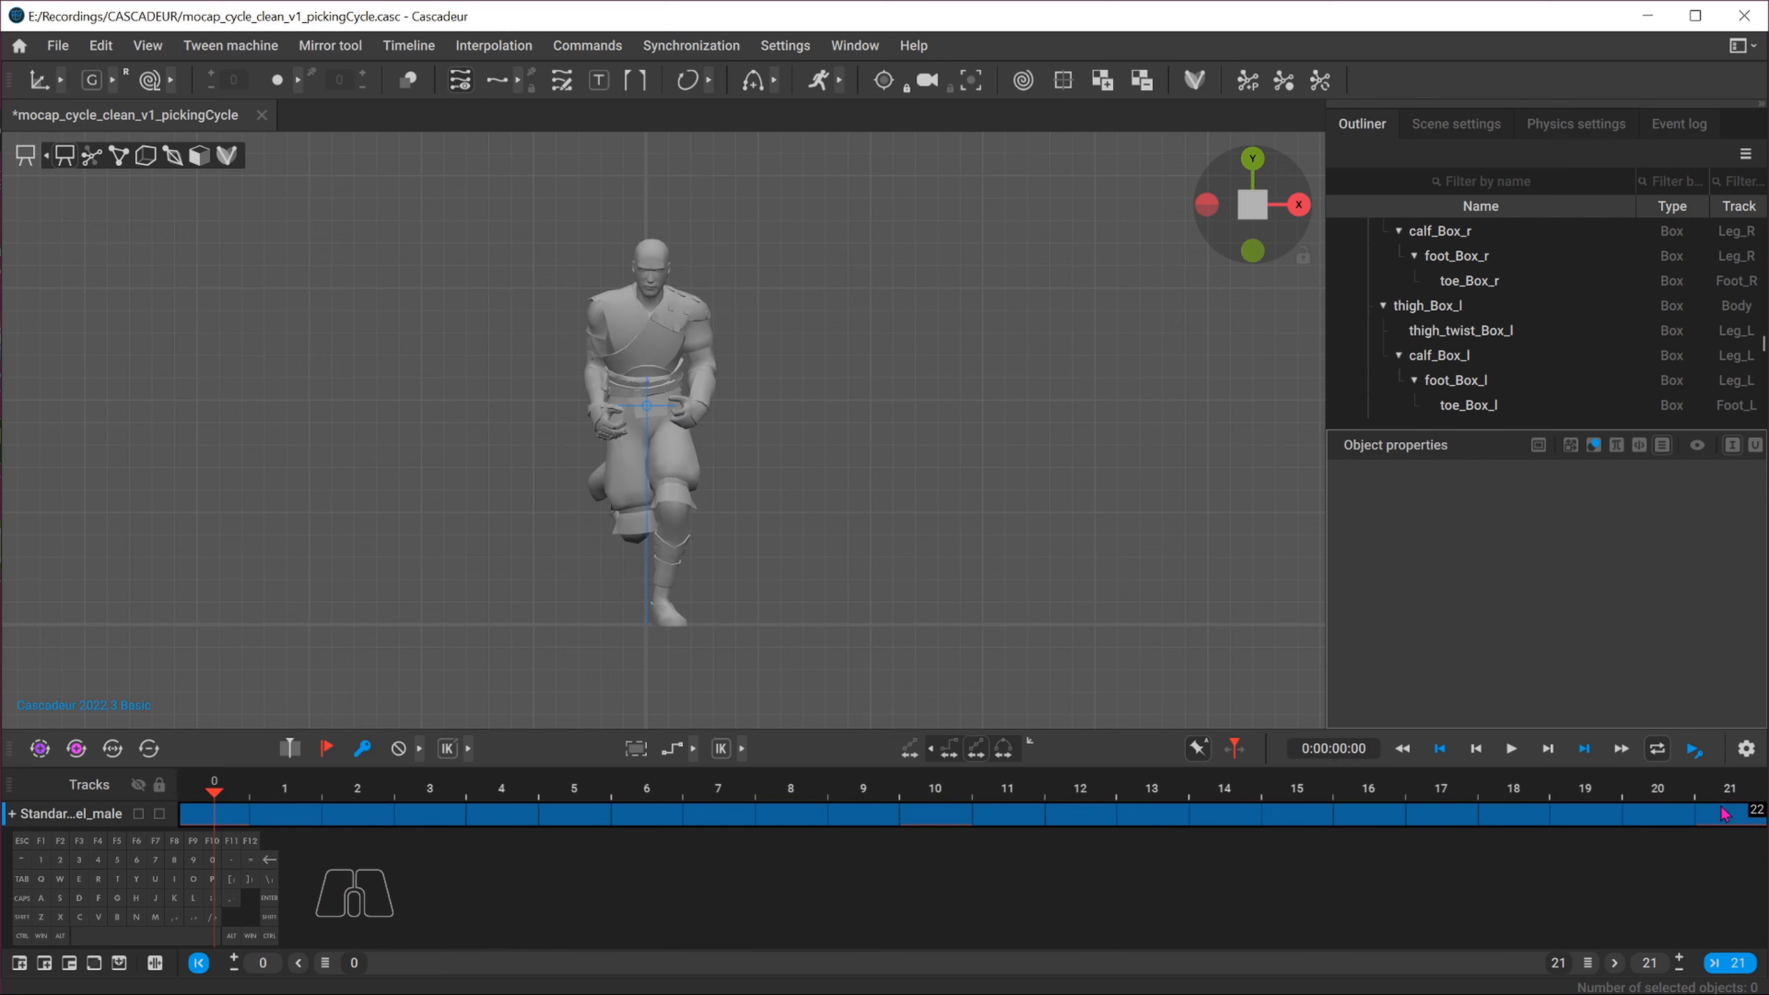
pyautogui.click(937, 794)
pyautogui.click(949, 821)
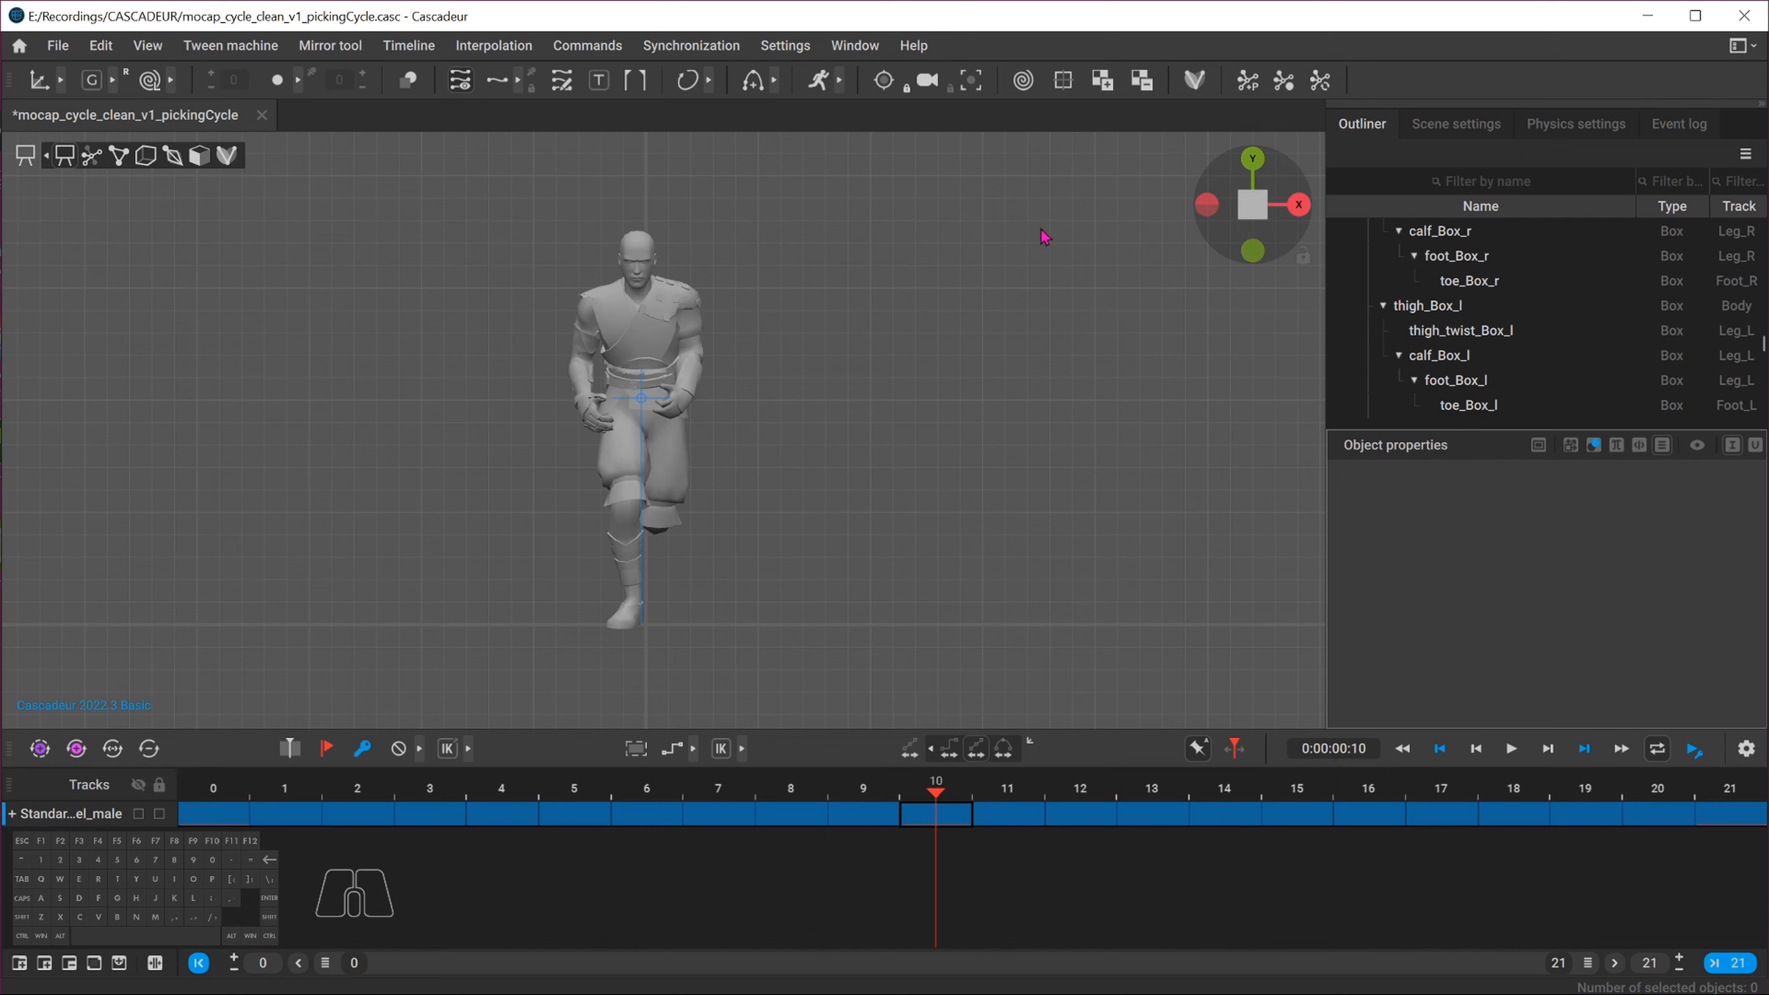
pyautogui.click(1299, 204)
pyautogui.keyDown('alt'); pyautogui.moveTo(719, 460); pyautogui.dragTo(557, 480, button='middle'); pyautogui.keyUp('alt')
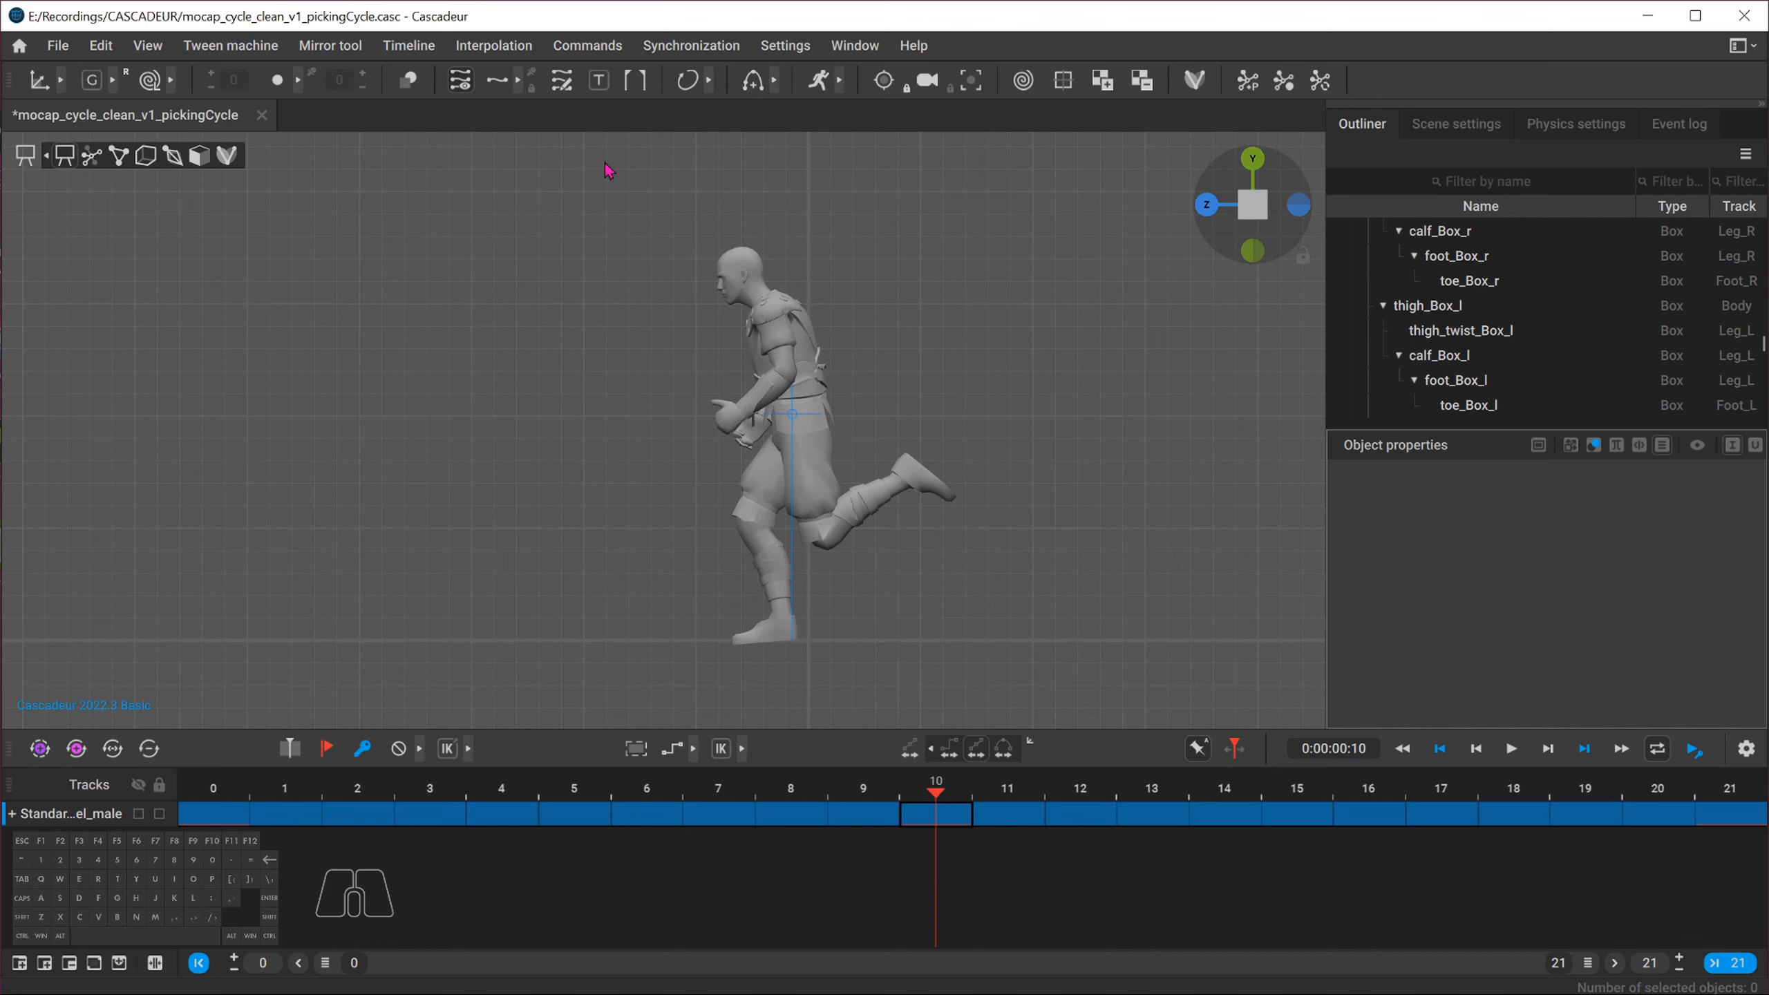
pyautogui.click(407, 82)
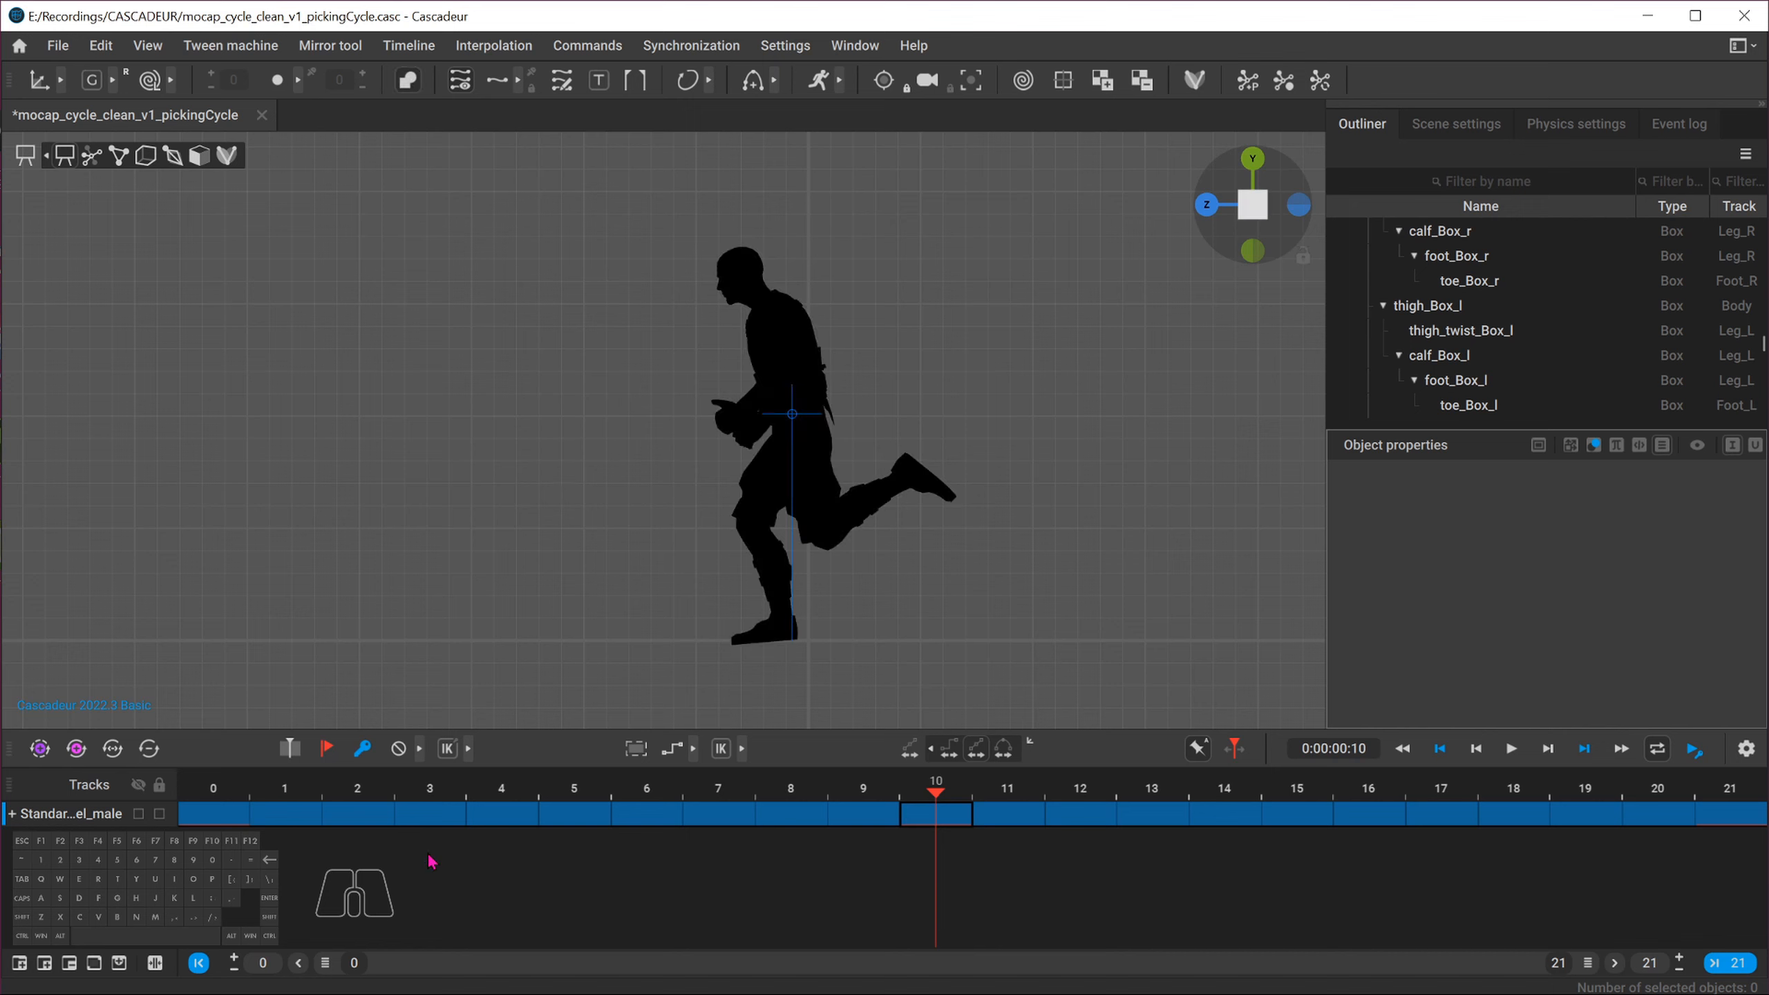
pyautogui.click(210, 807)
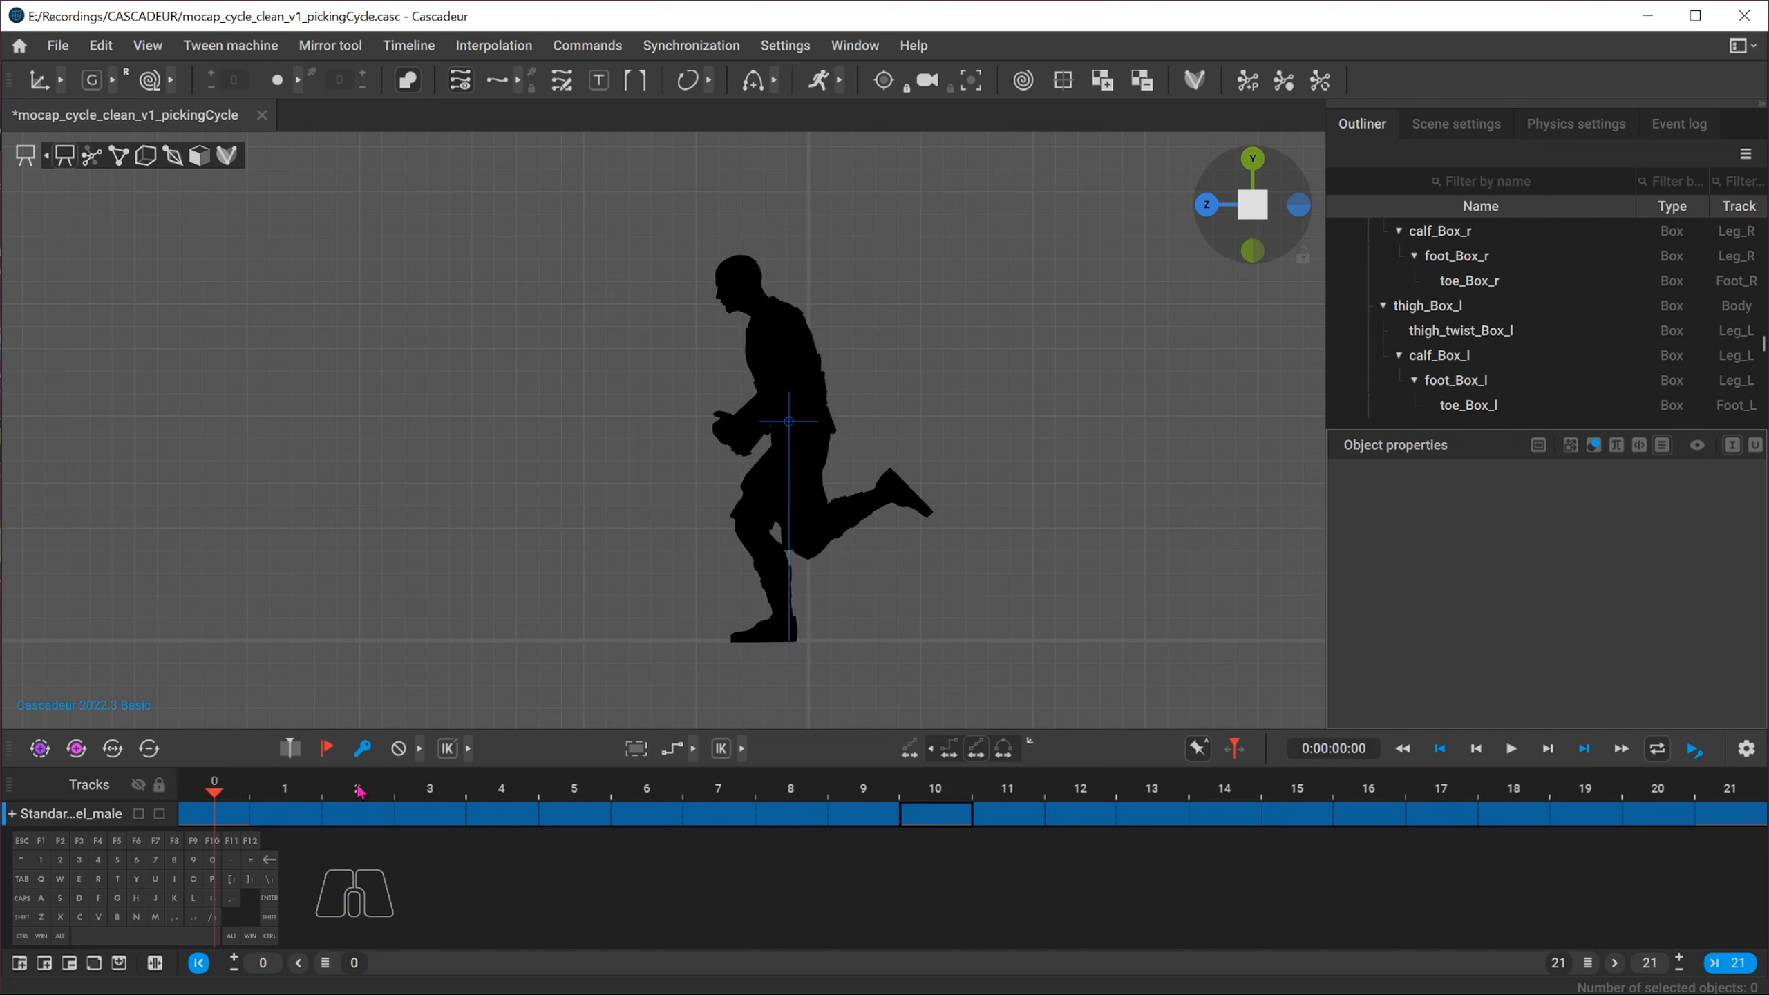
pyautogui.click(932, 782)
pyautogui.click(228, 790)
pyautogui.click(934, 785)
pyautogui.click(216, 795)
pyautogui.click(938, 787)
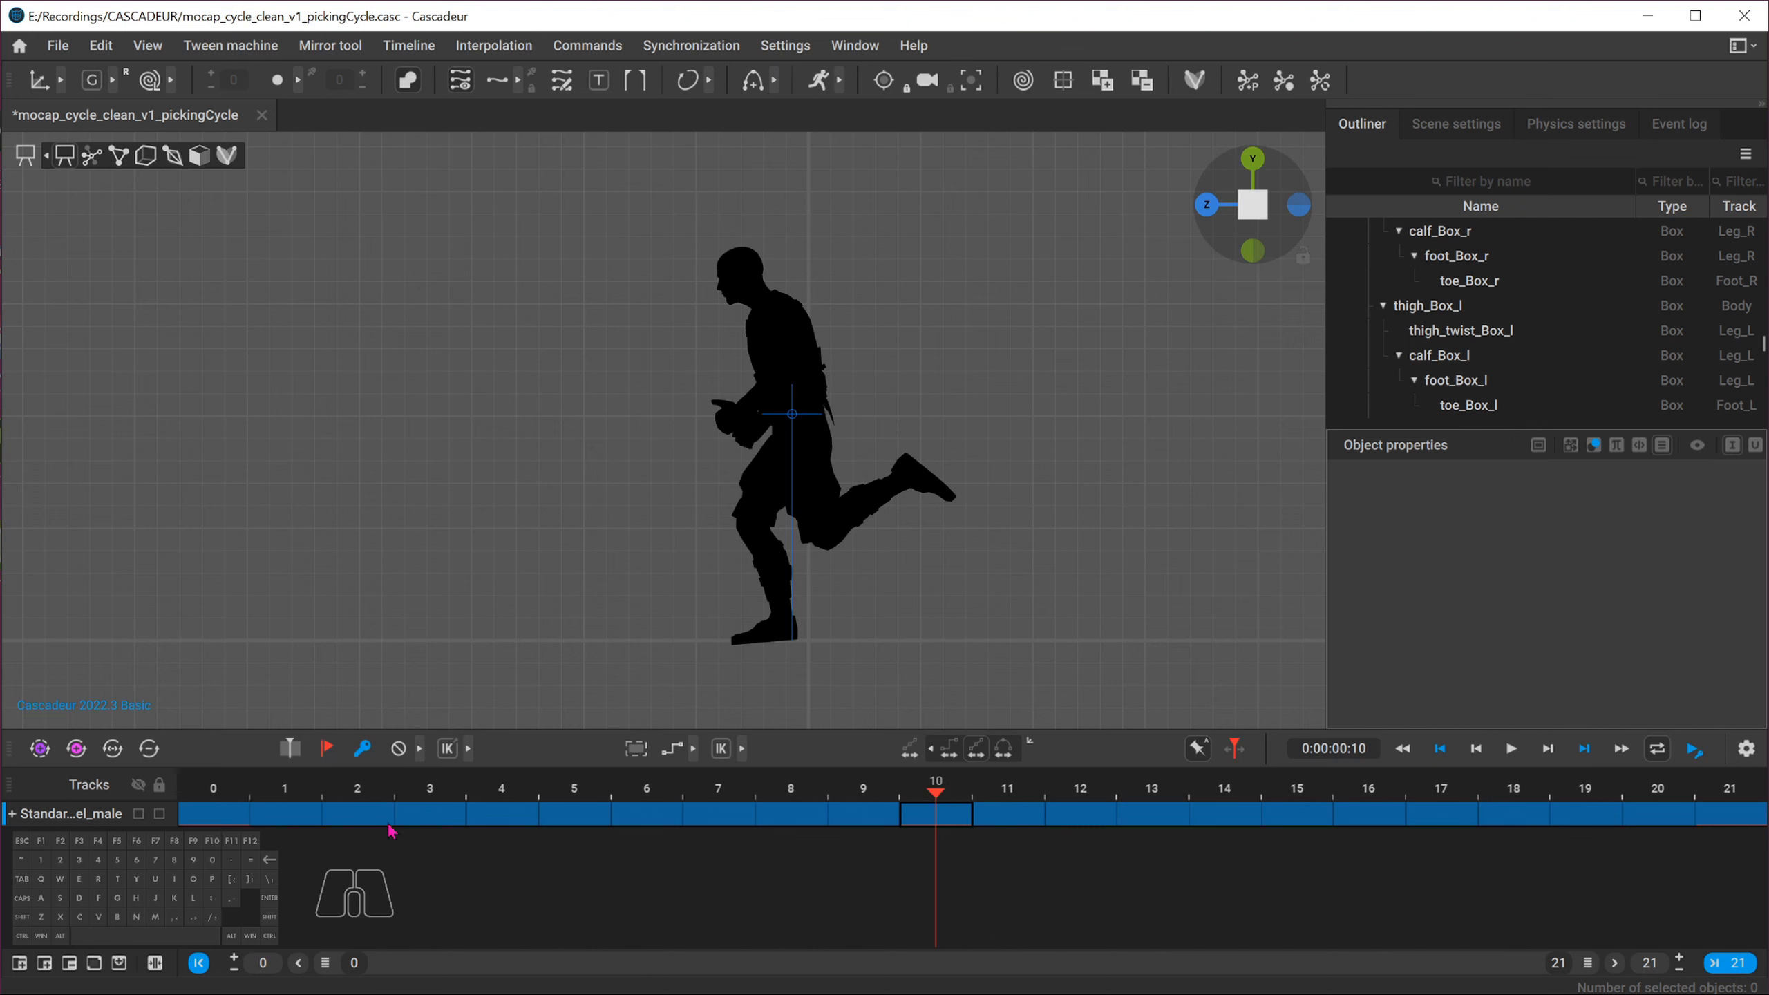
# Examine the frame ranges on either side of frame 10 by selecting intervals on the timeline
pyautogui.click(291, 814)
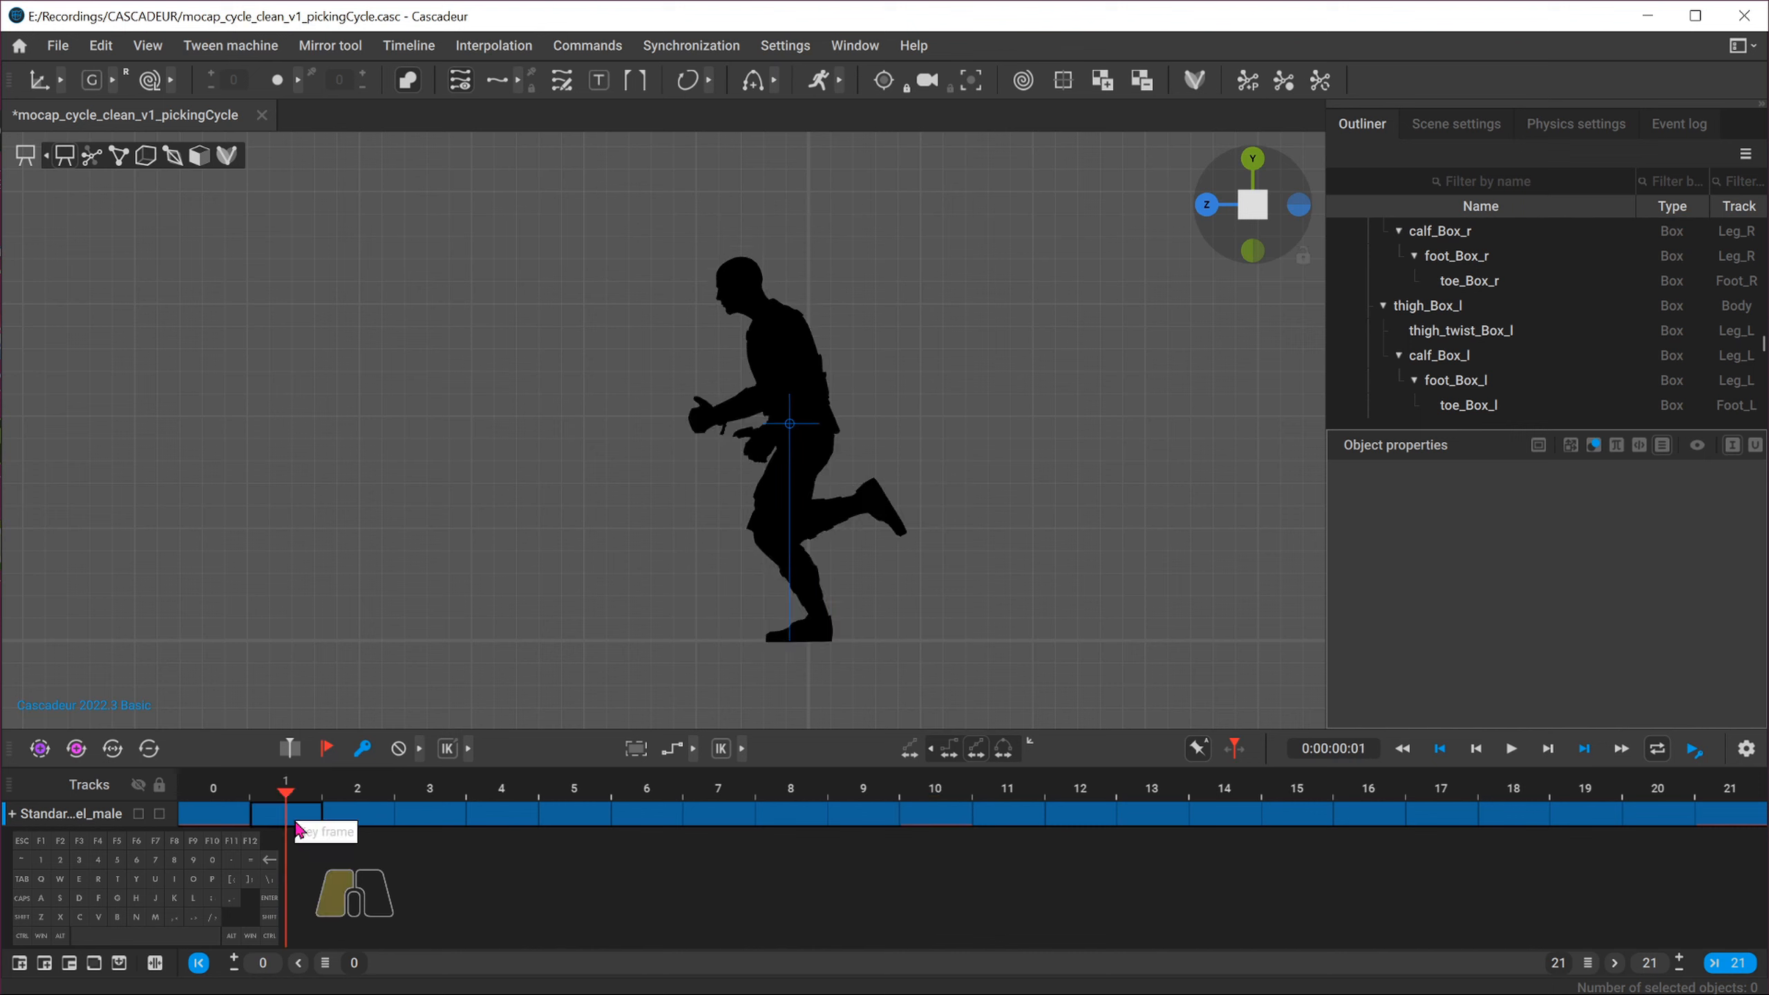
pyautogui.moveTo(299, 827); pyautogui.dragTo(894, 814)
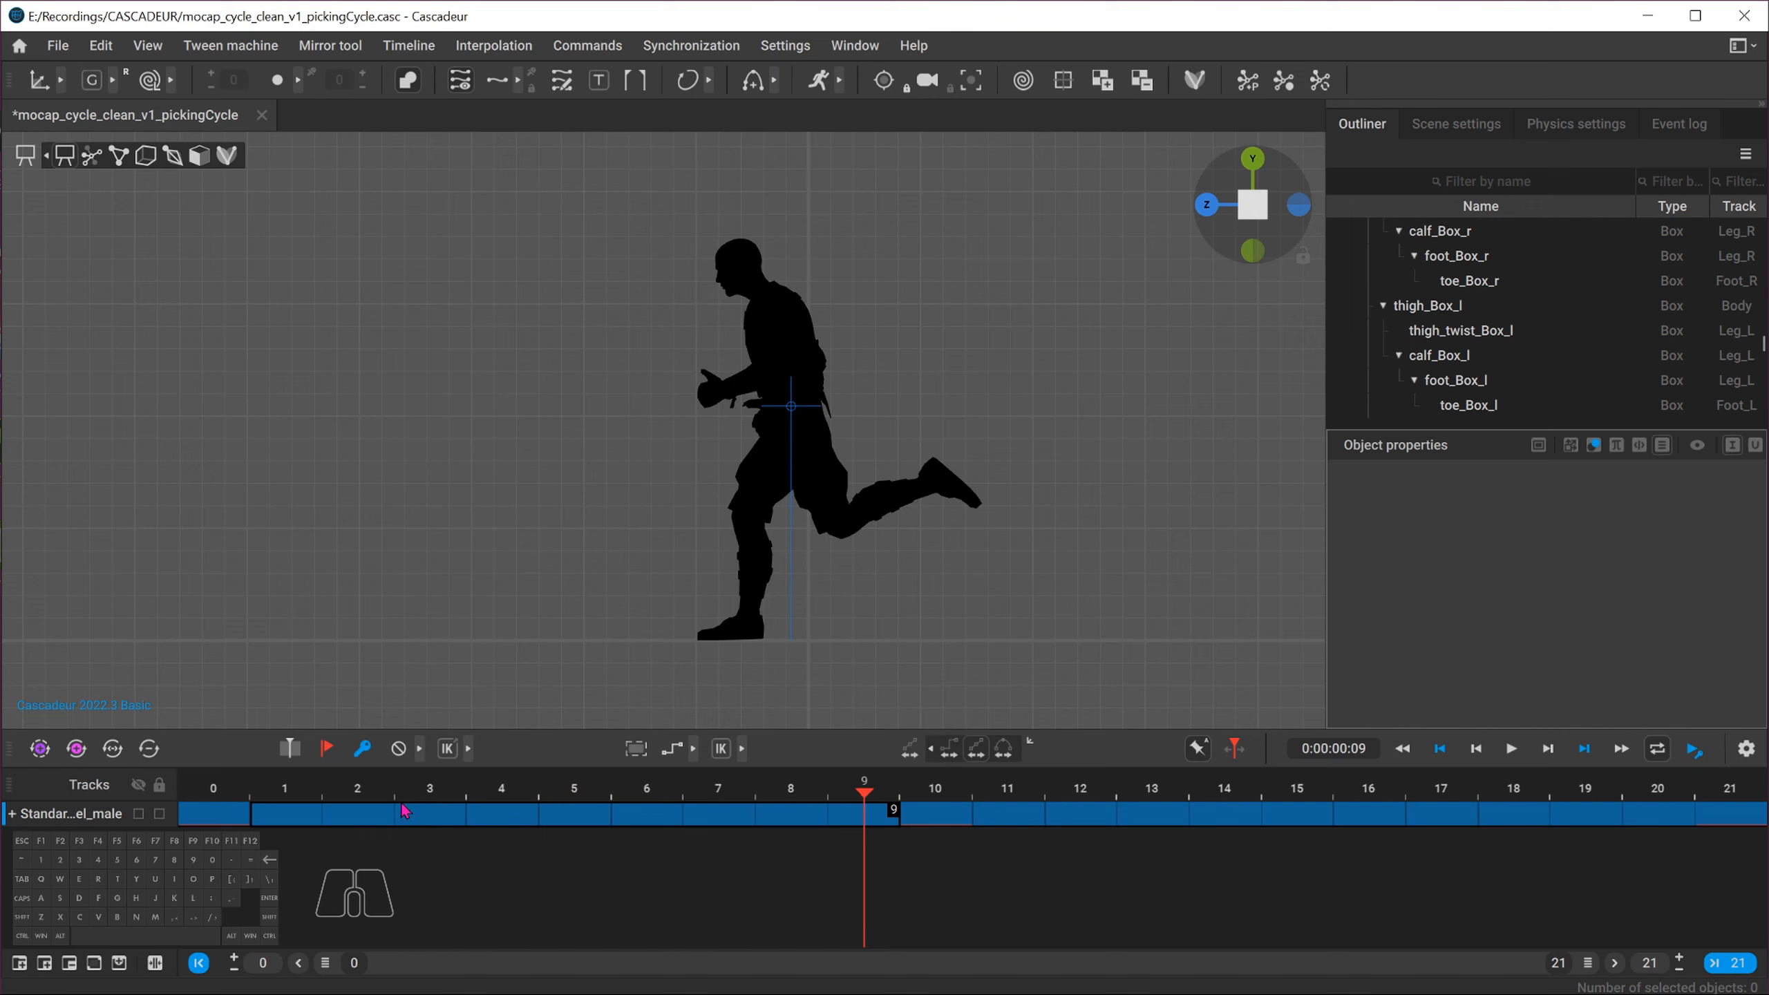
pyautogui.moveTo(1049, 830); pyautogui.dragTo(1651, 840)
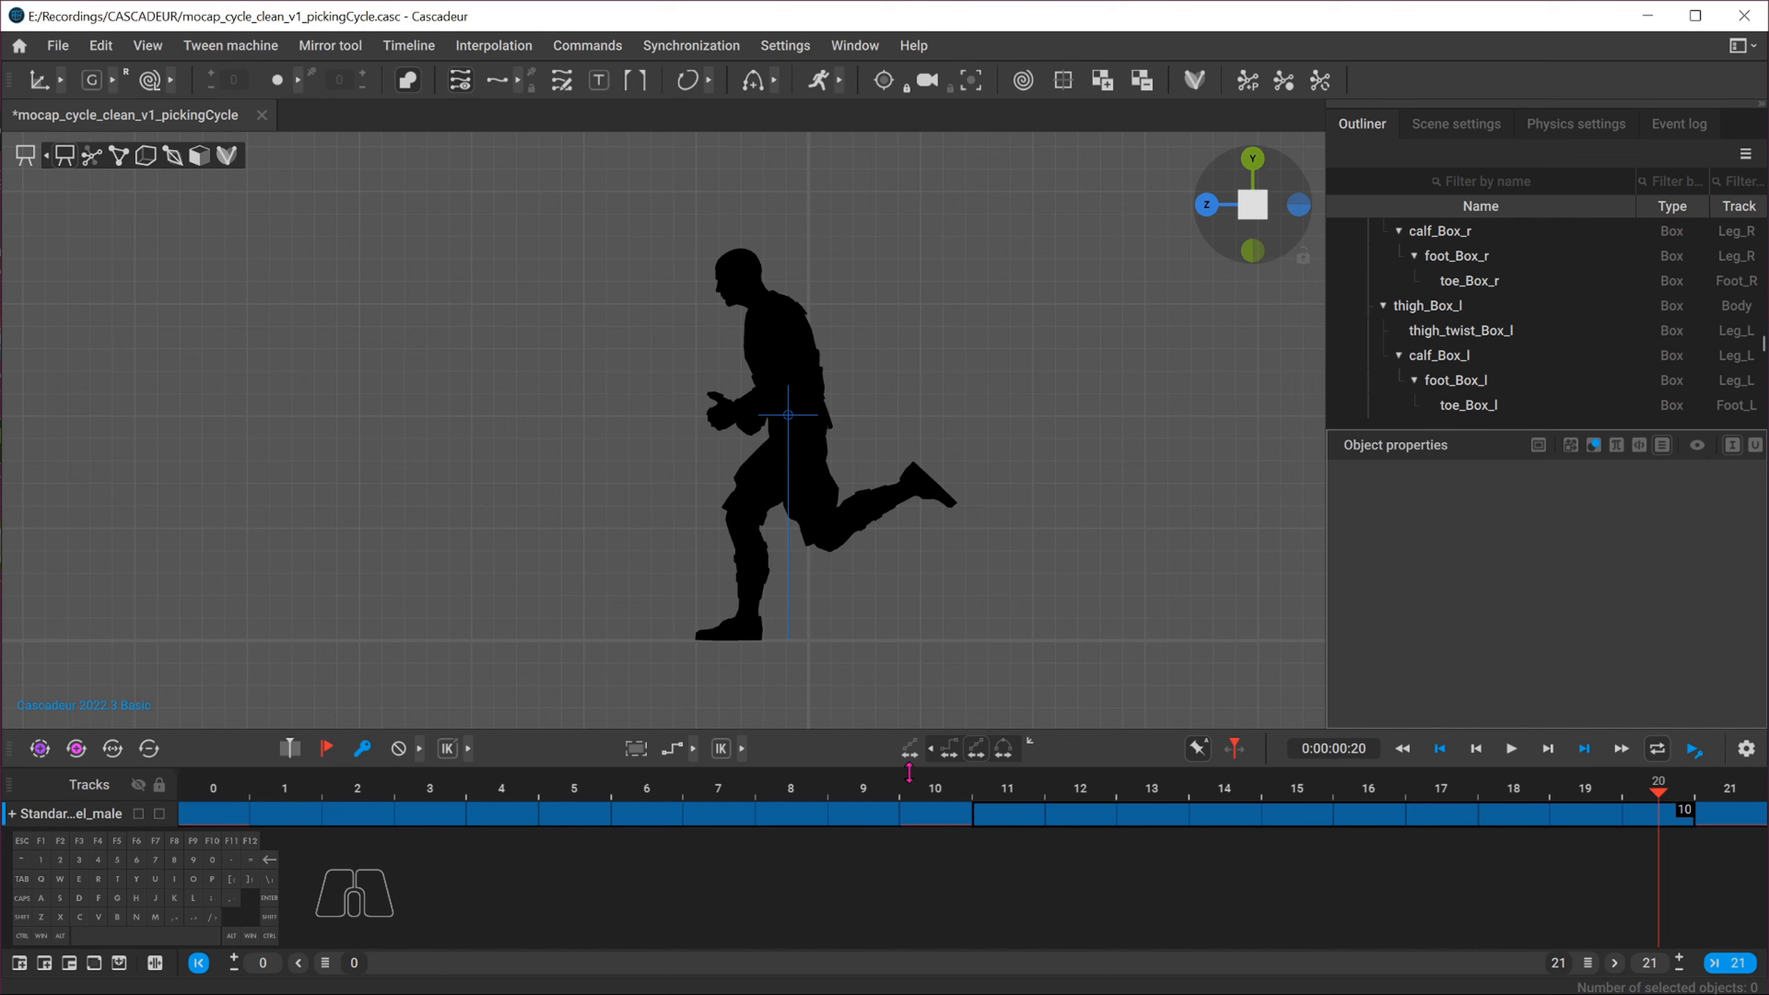
pyautogui.click(862, 790)
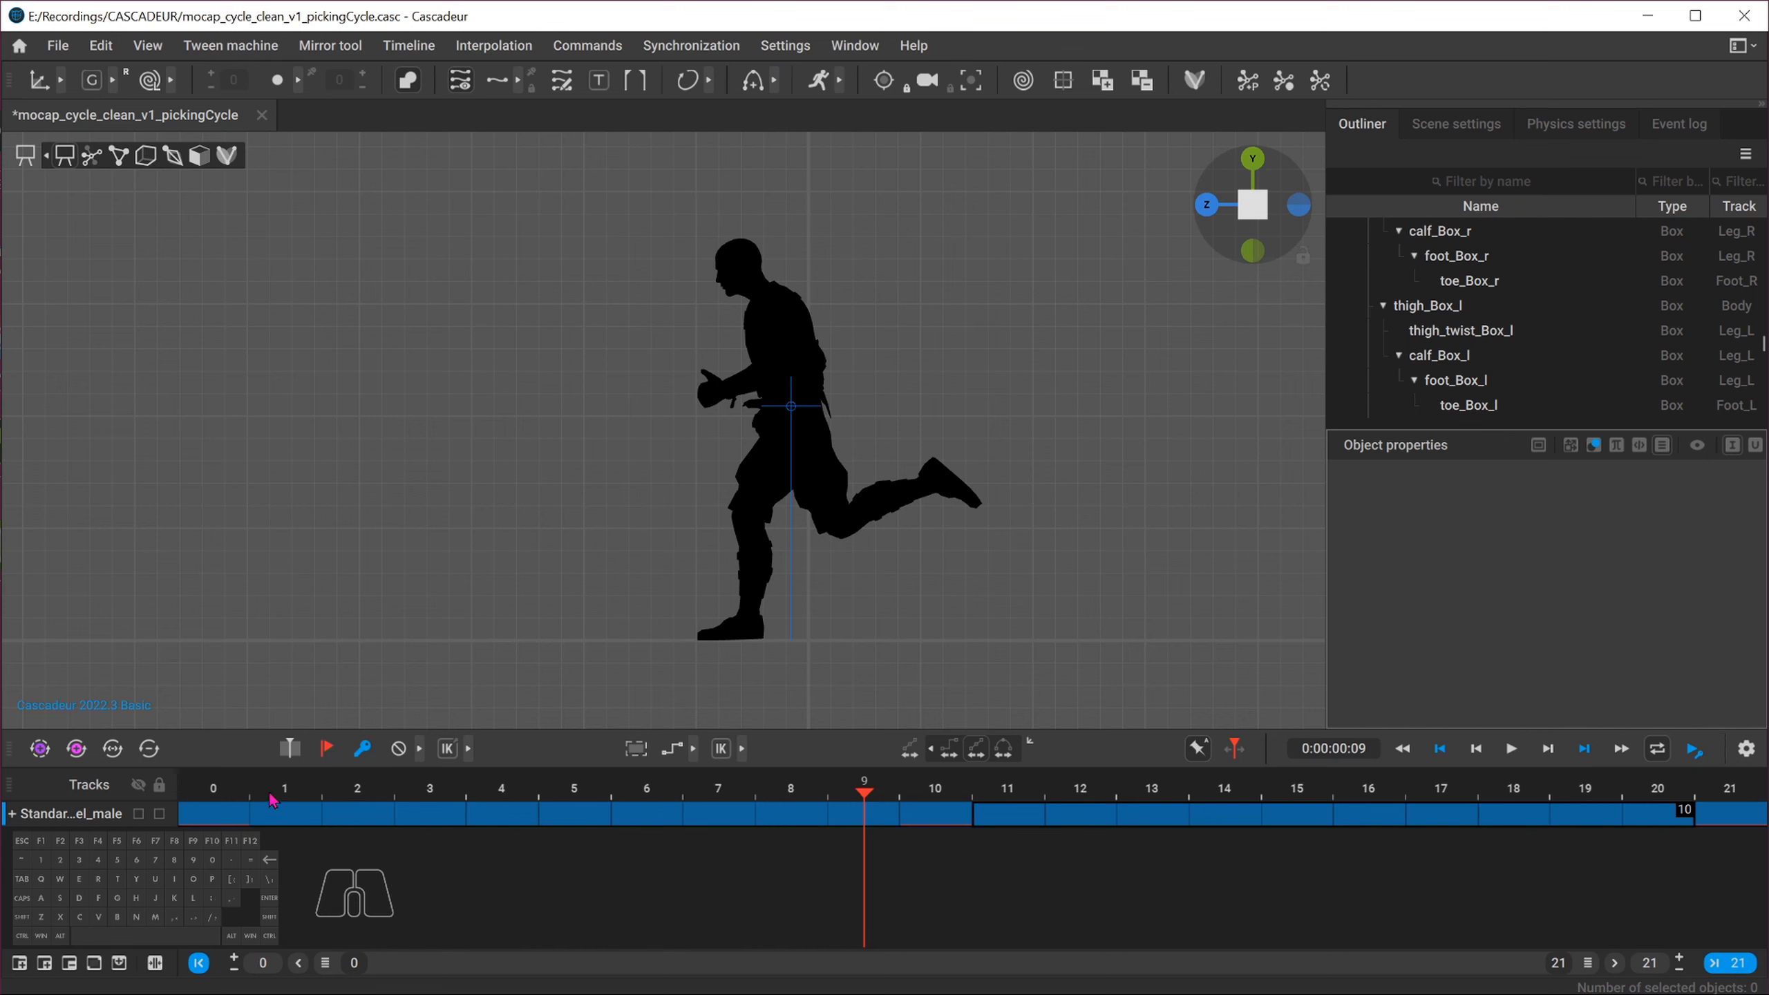
pyautogui.click(212, 812)
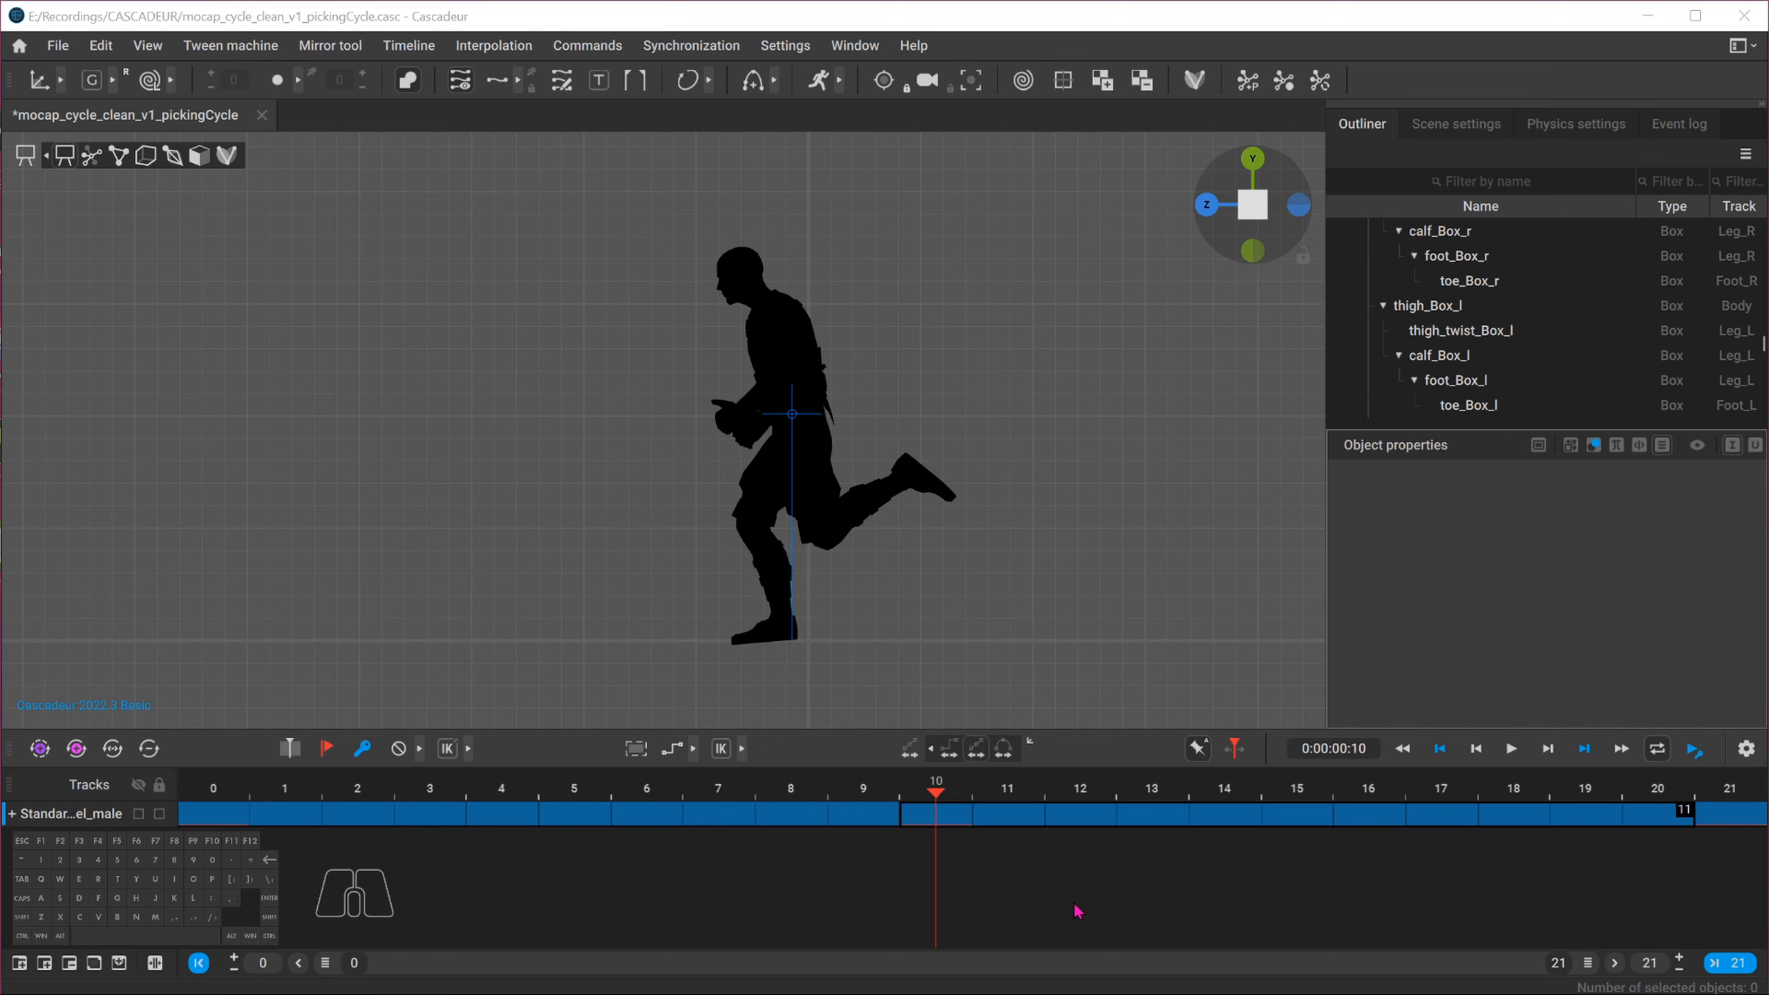
pyautogui.click(815, 862)
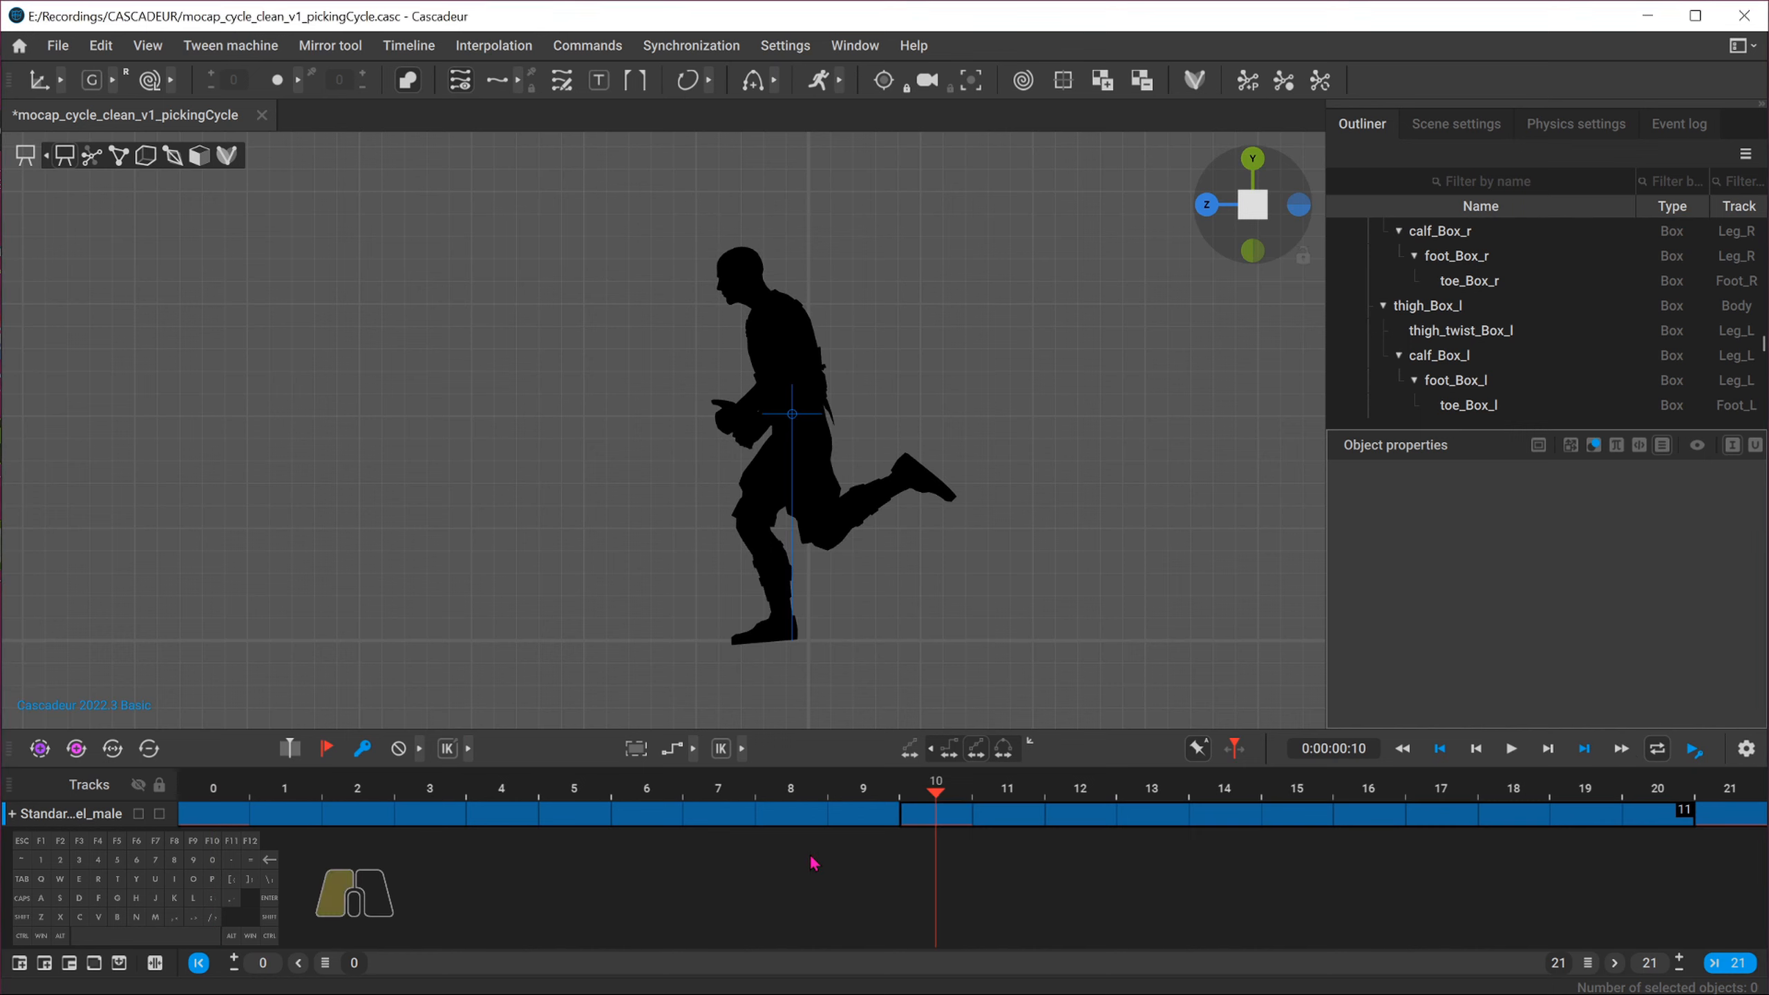
pyautogui.click(231, 820)
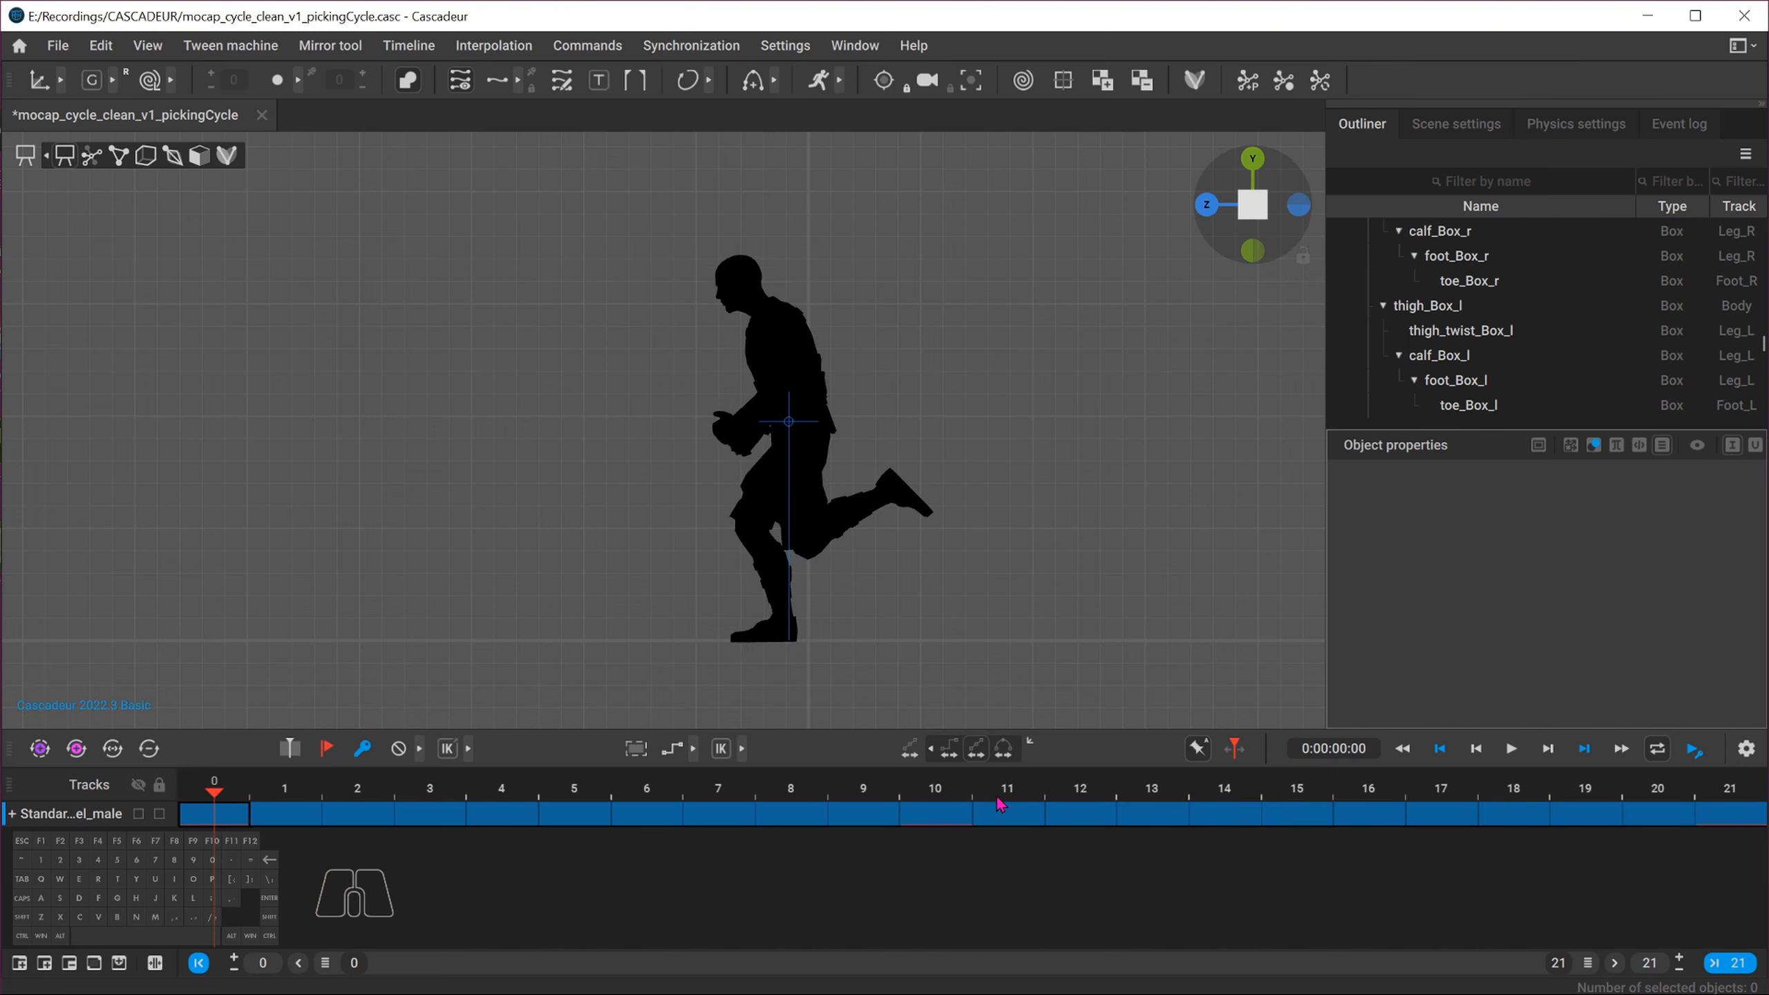
# Turn off the silhouette, select all box controllers, and remove their keyframes on frames 11 to 21
pyautogui.click(410, 80)
pyautogui.press('h')
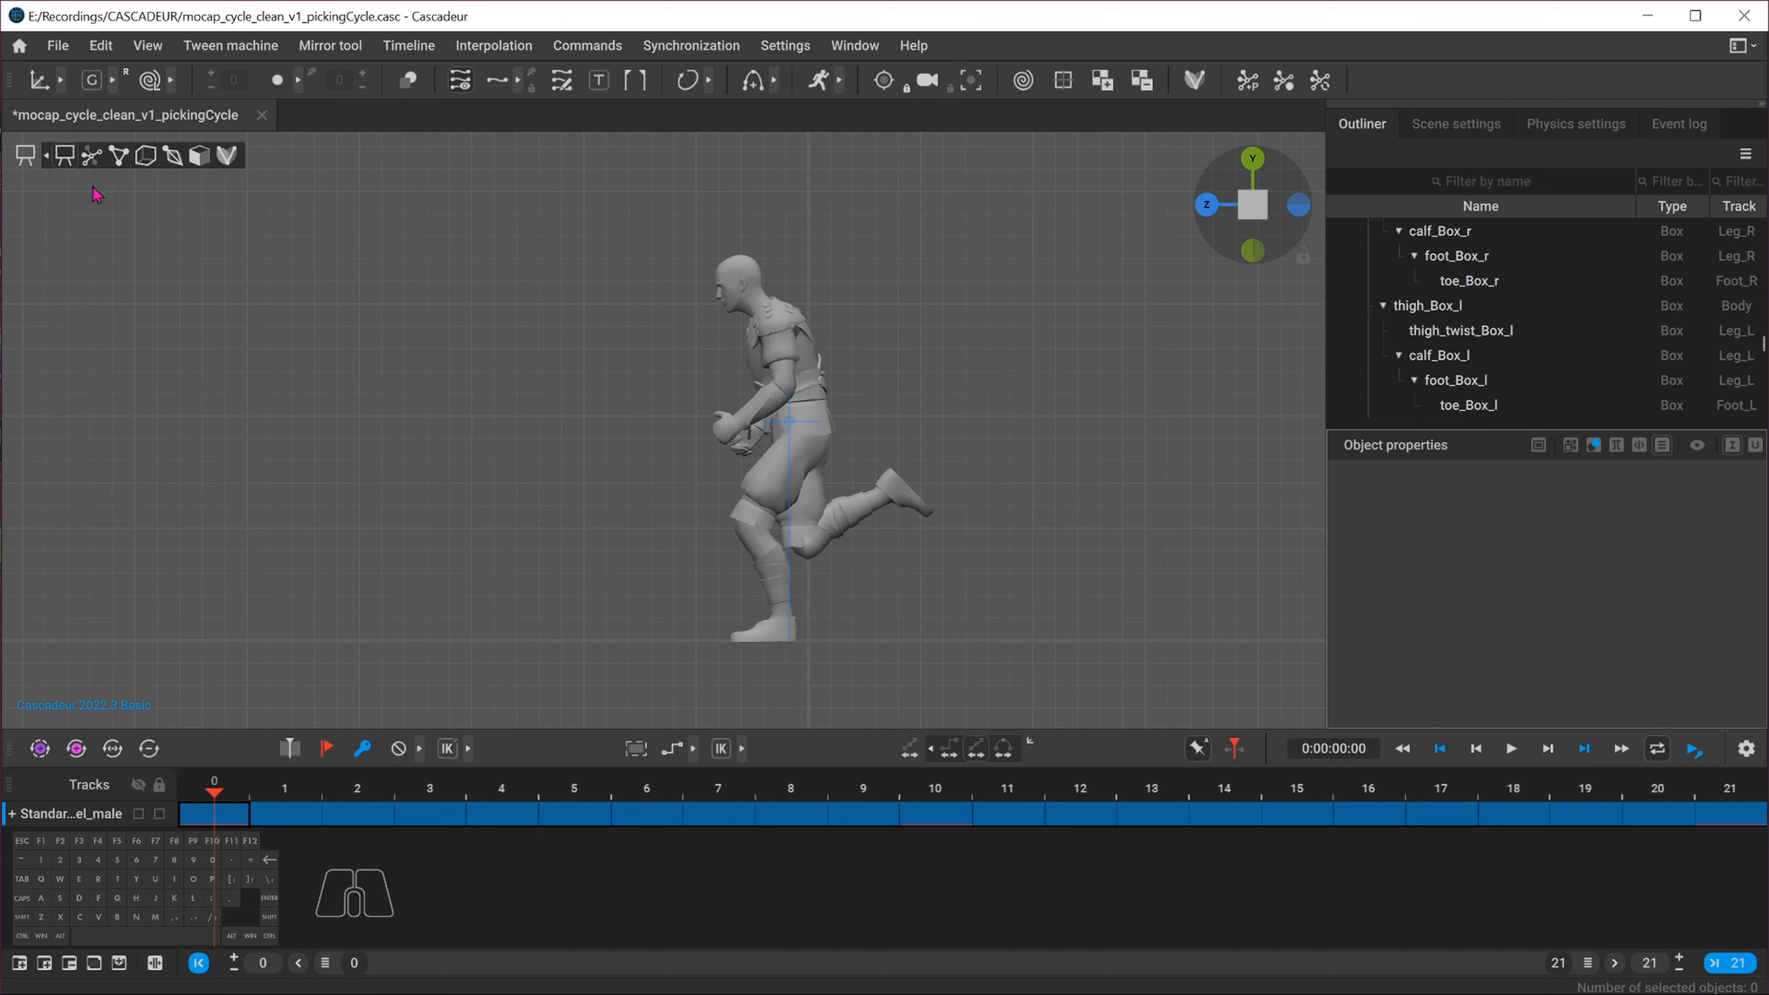
pyautogui.press('h')
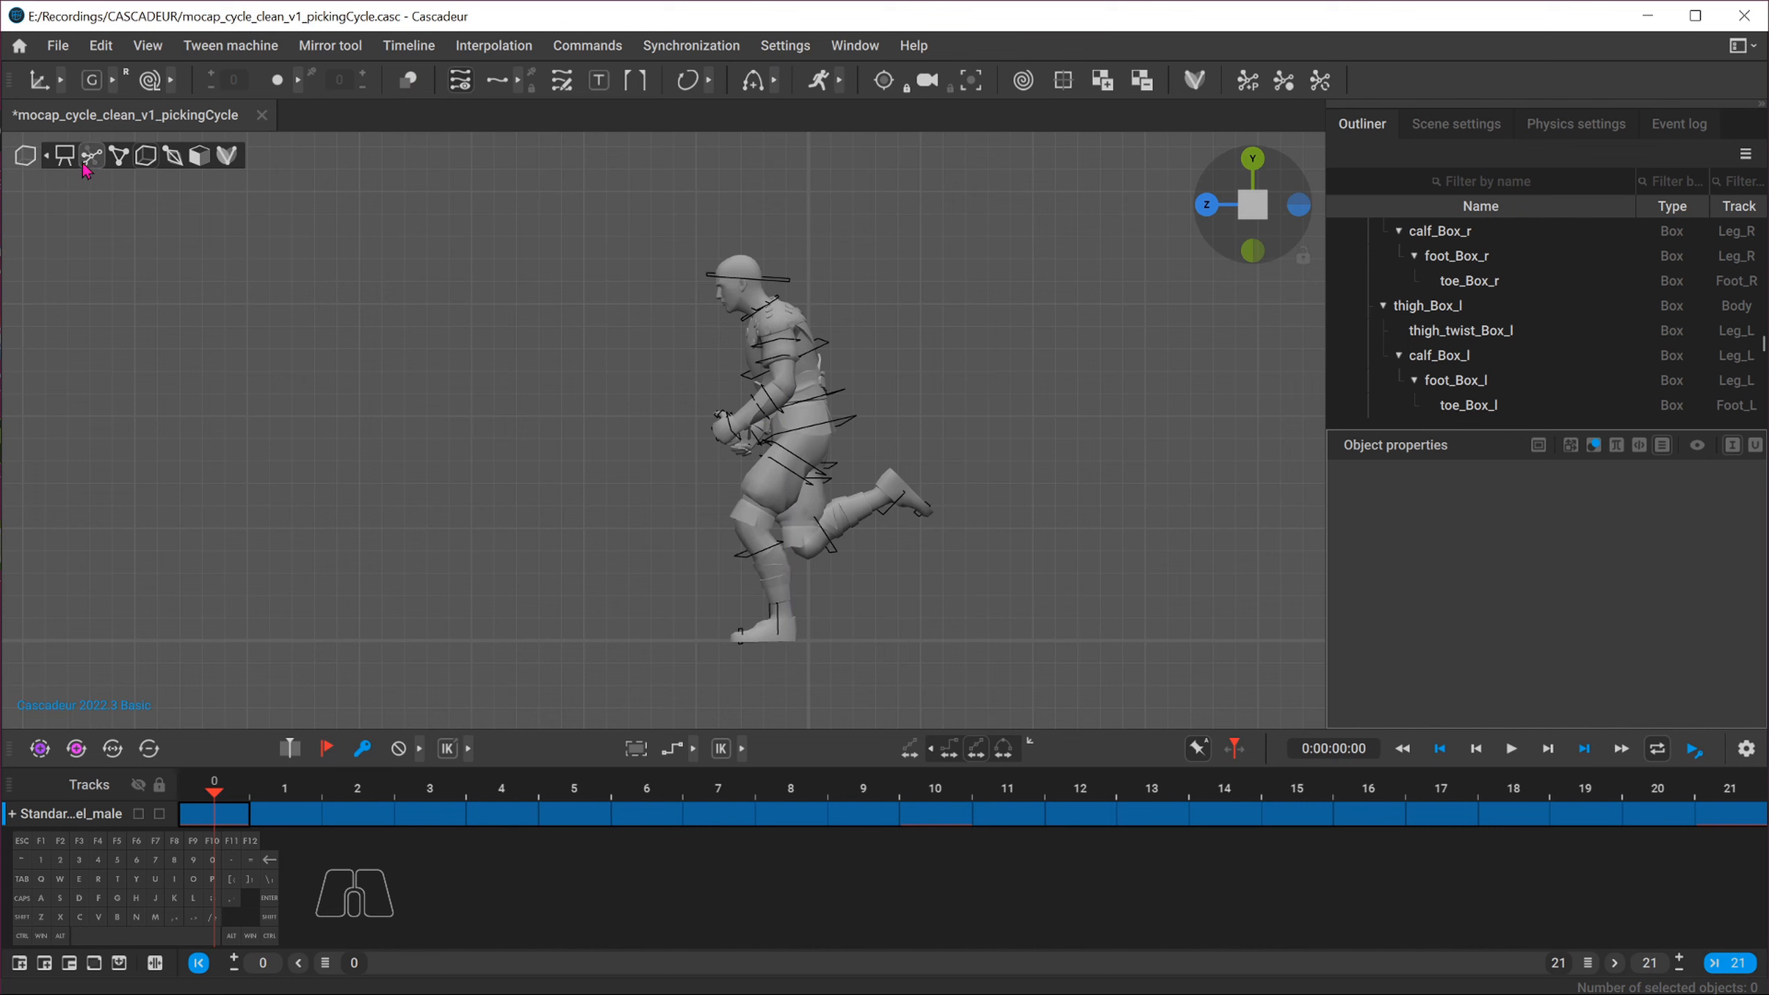
pyautogui.moveTo(574, 237); pyautogui.dragTo(988, 666)
pyautogui.click(1009, 820)
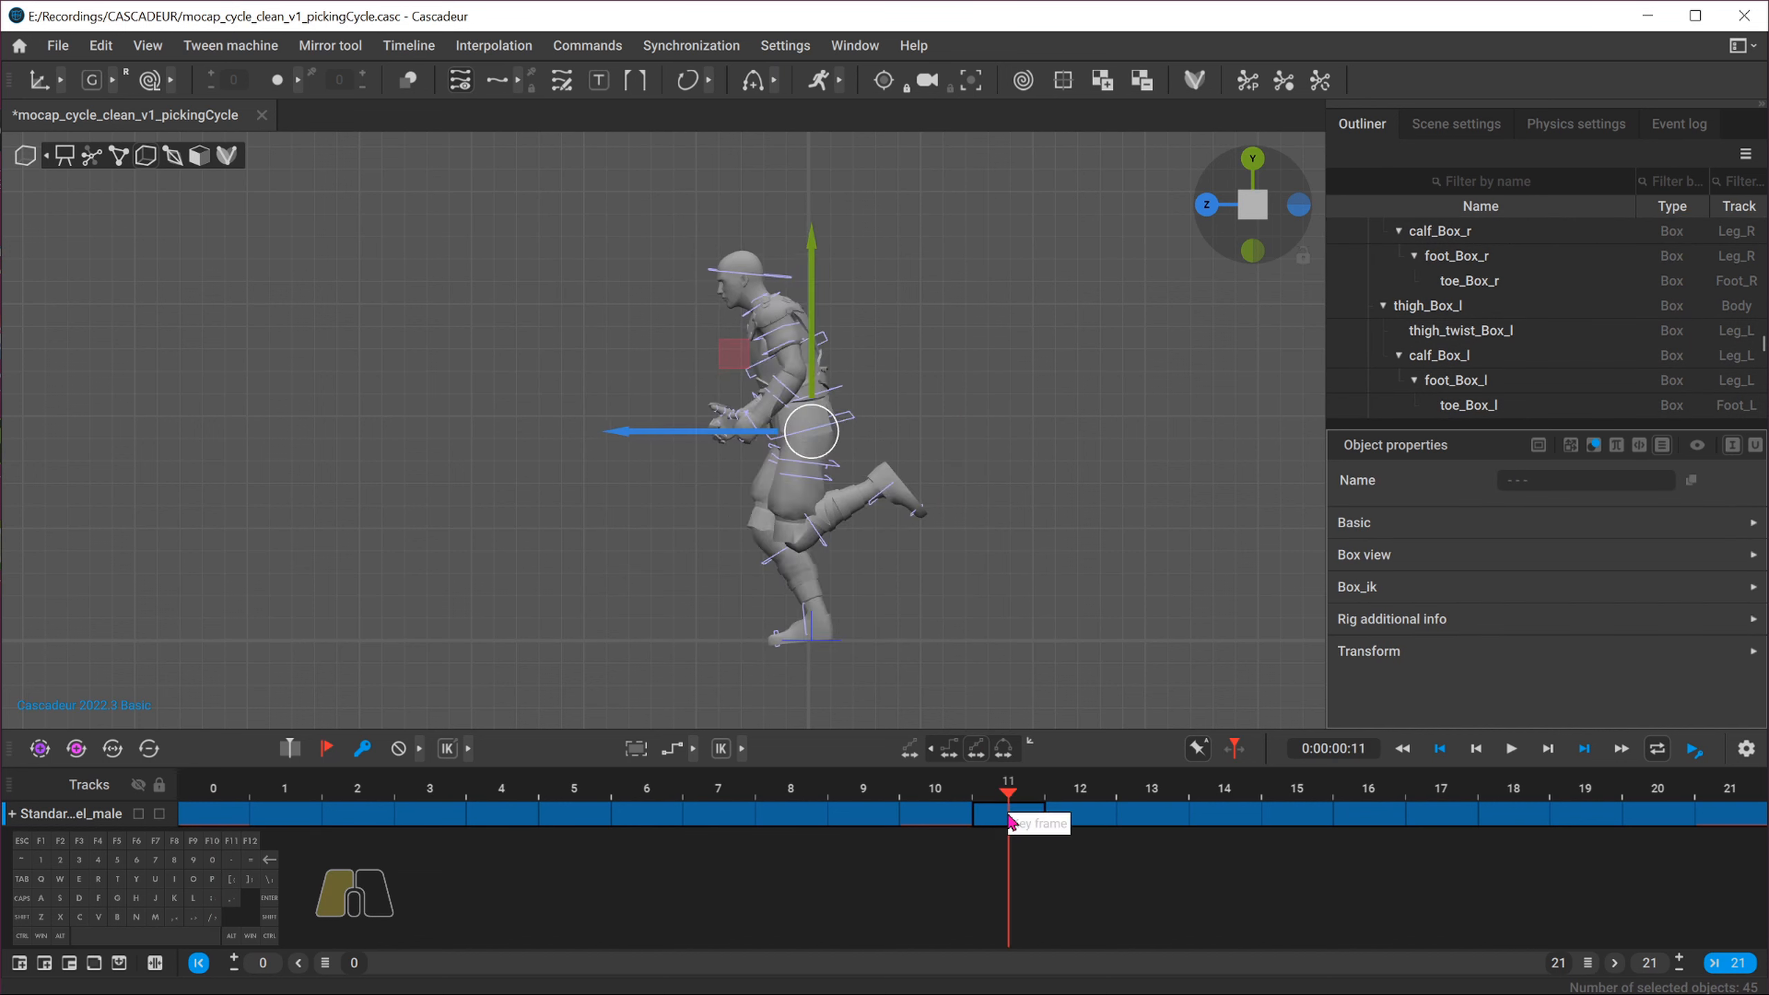
pyautogui.moveTo(1009, 817); pyautogui.dragTo(1757, 824)
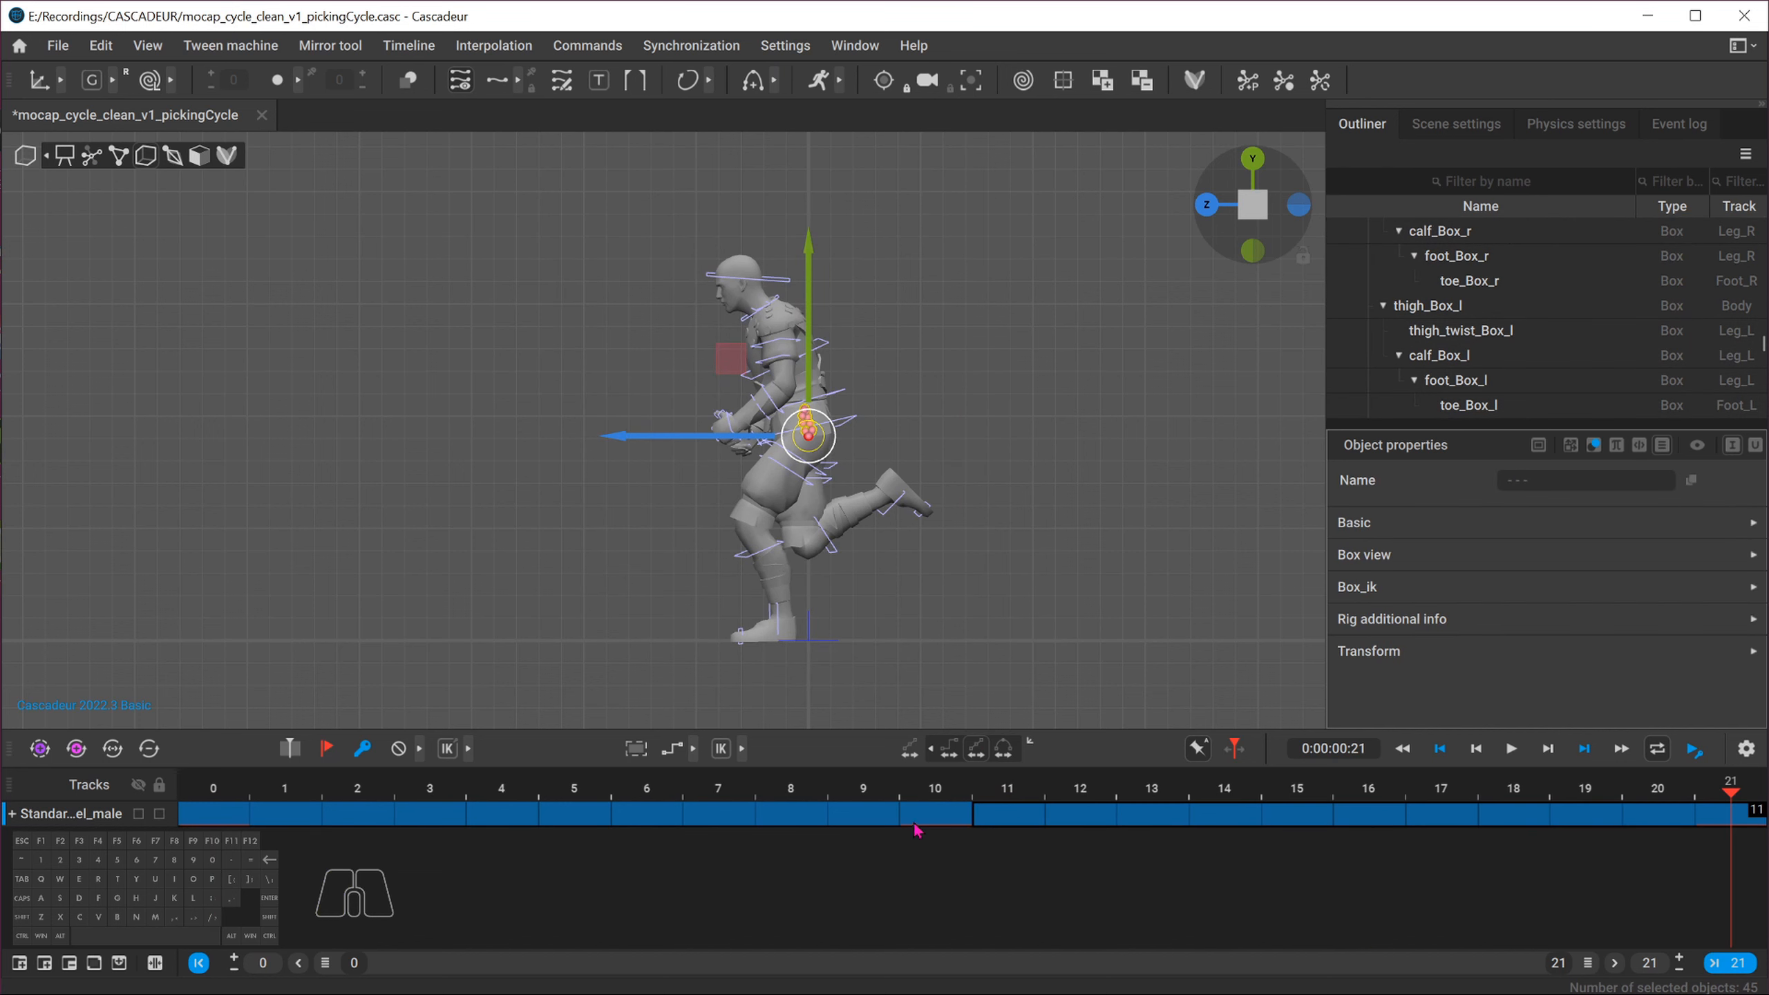
pyautogui.hotkey('alt', 't')
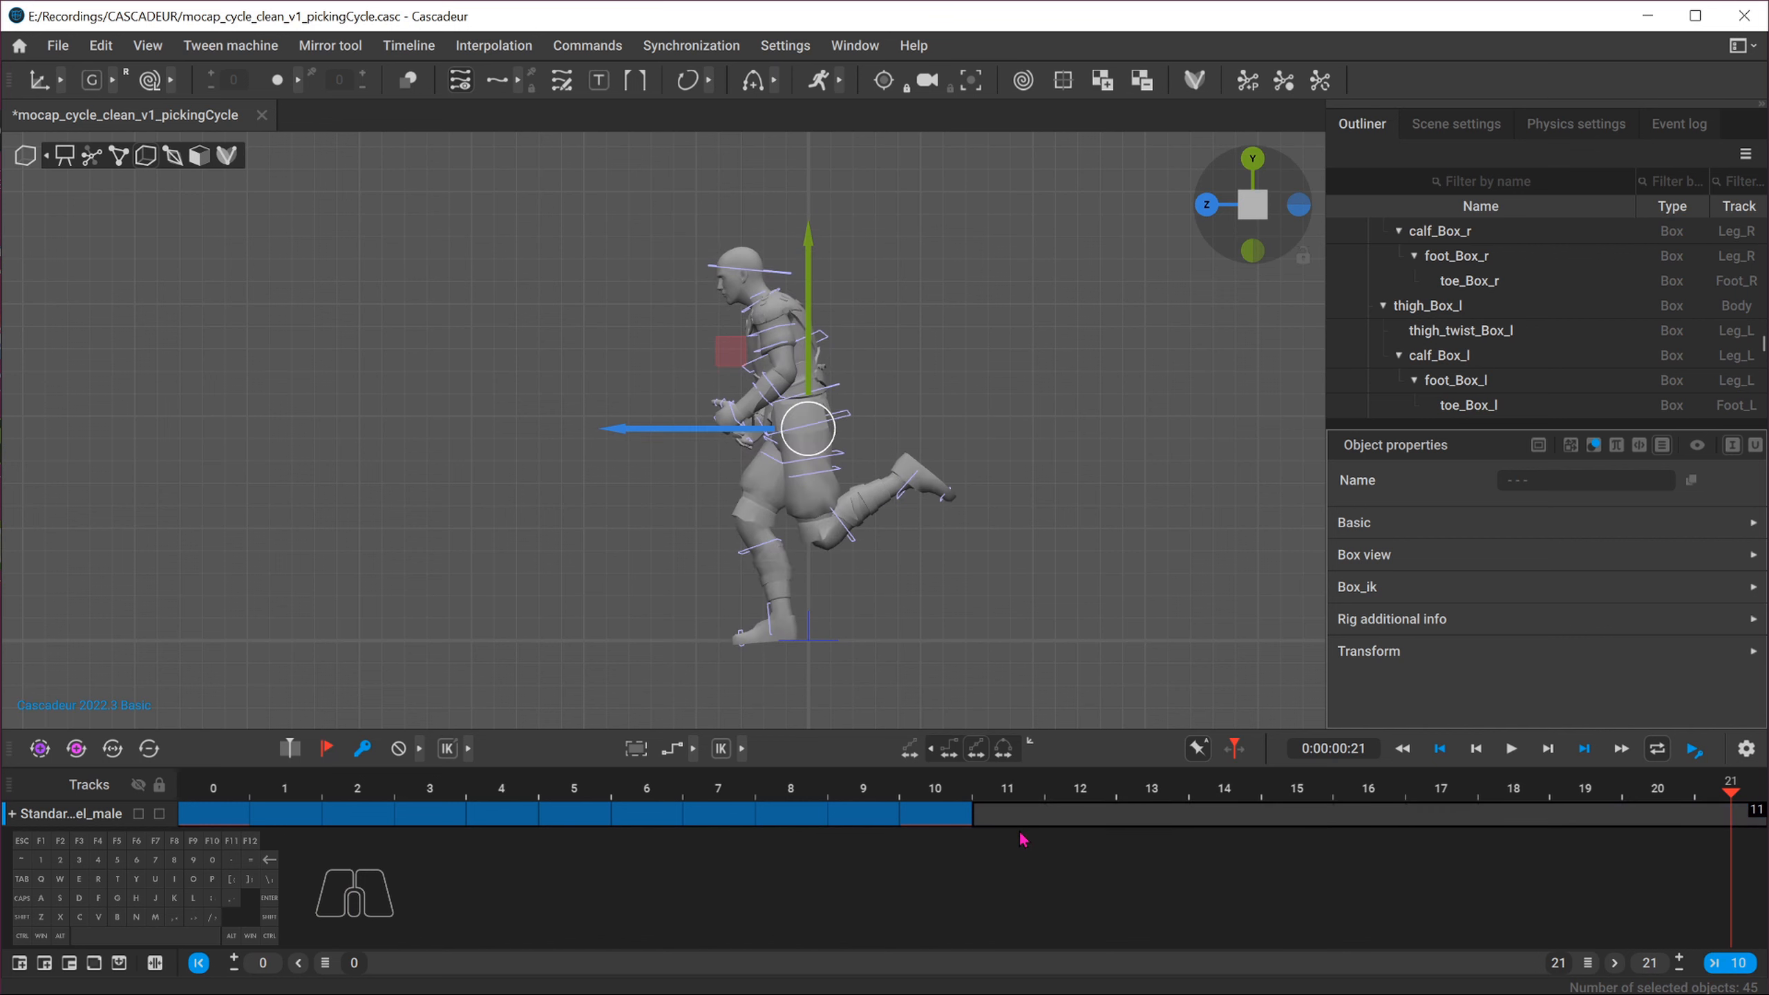
# Paste the frame 0 pose onto frame 11 to extend the cycle
pyautogui.click(202, 814)
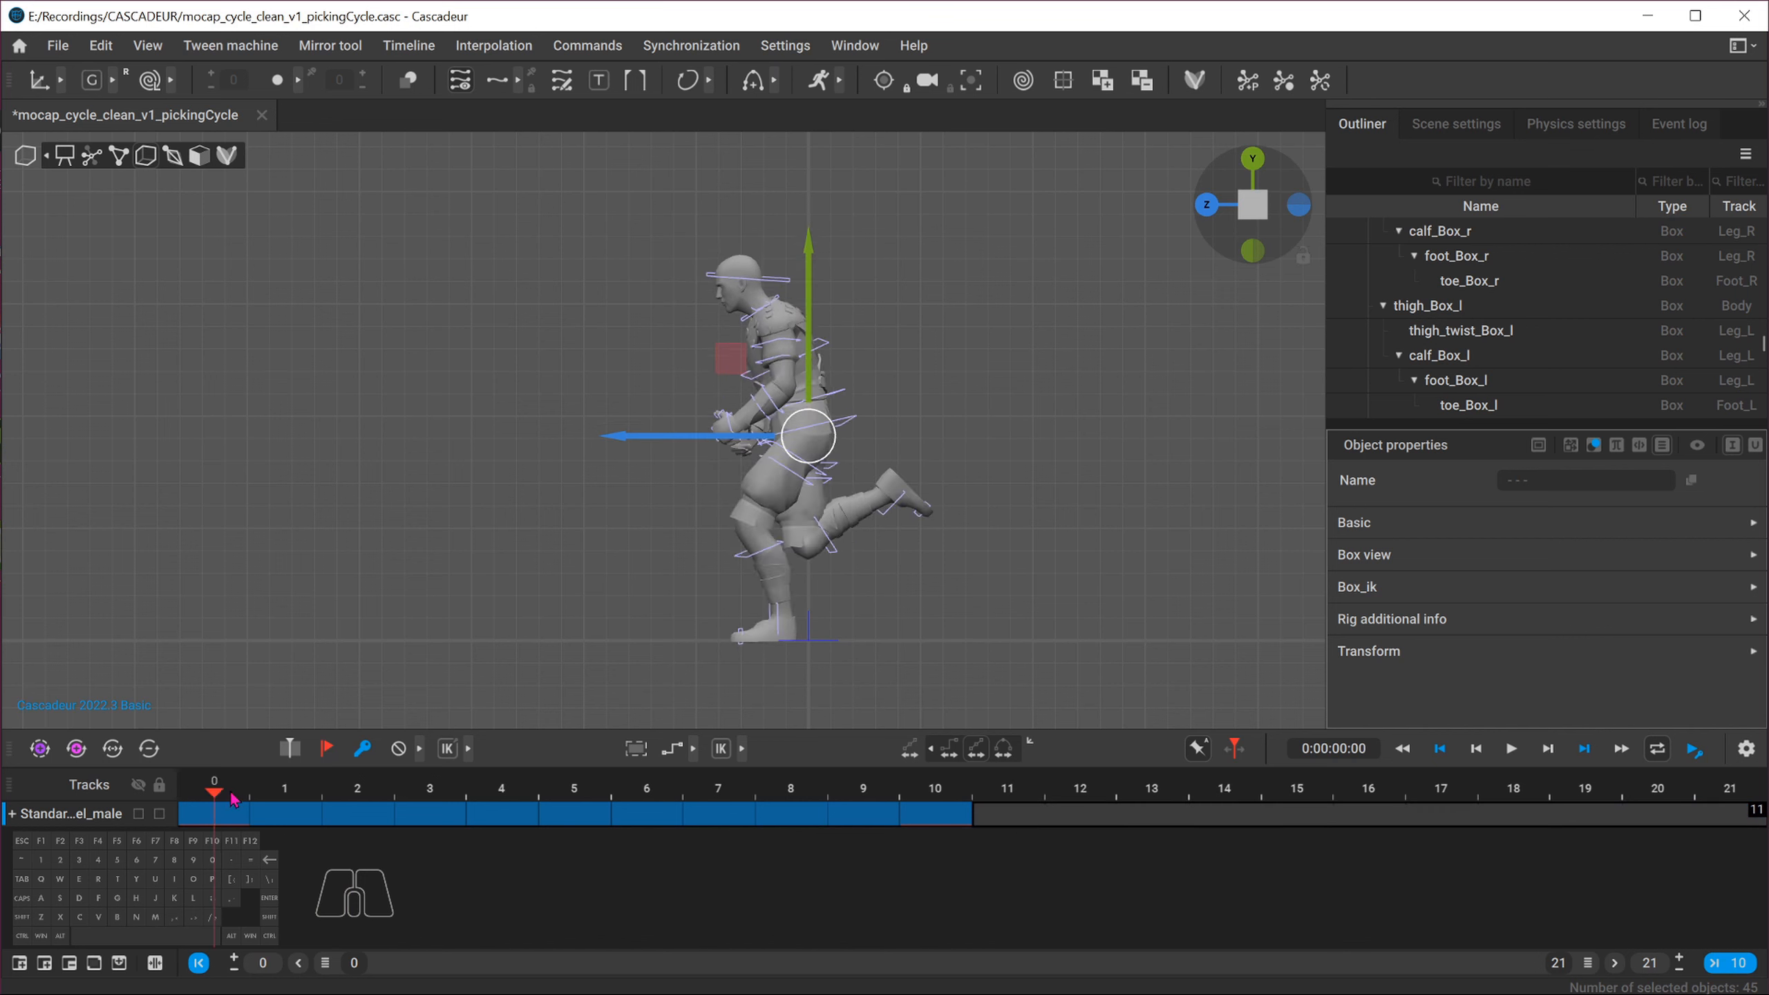
pyautogui.click(236, 820)
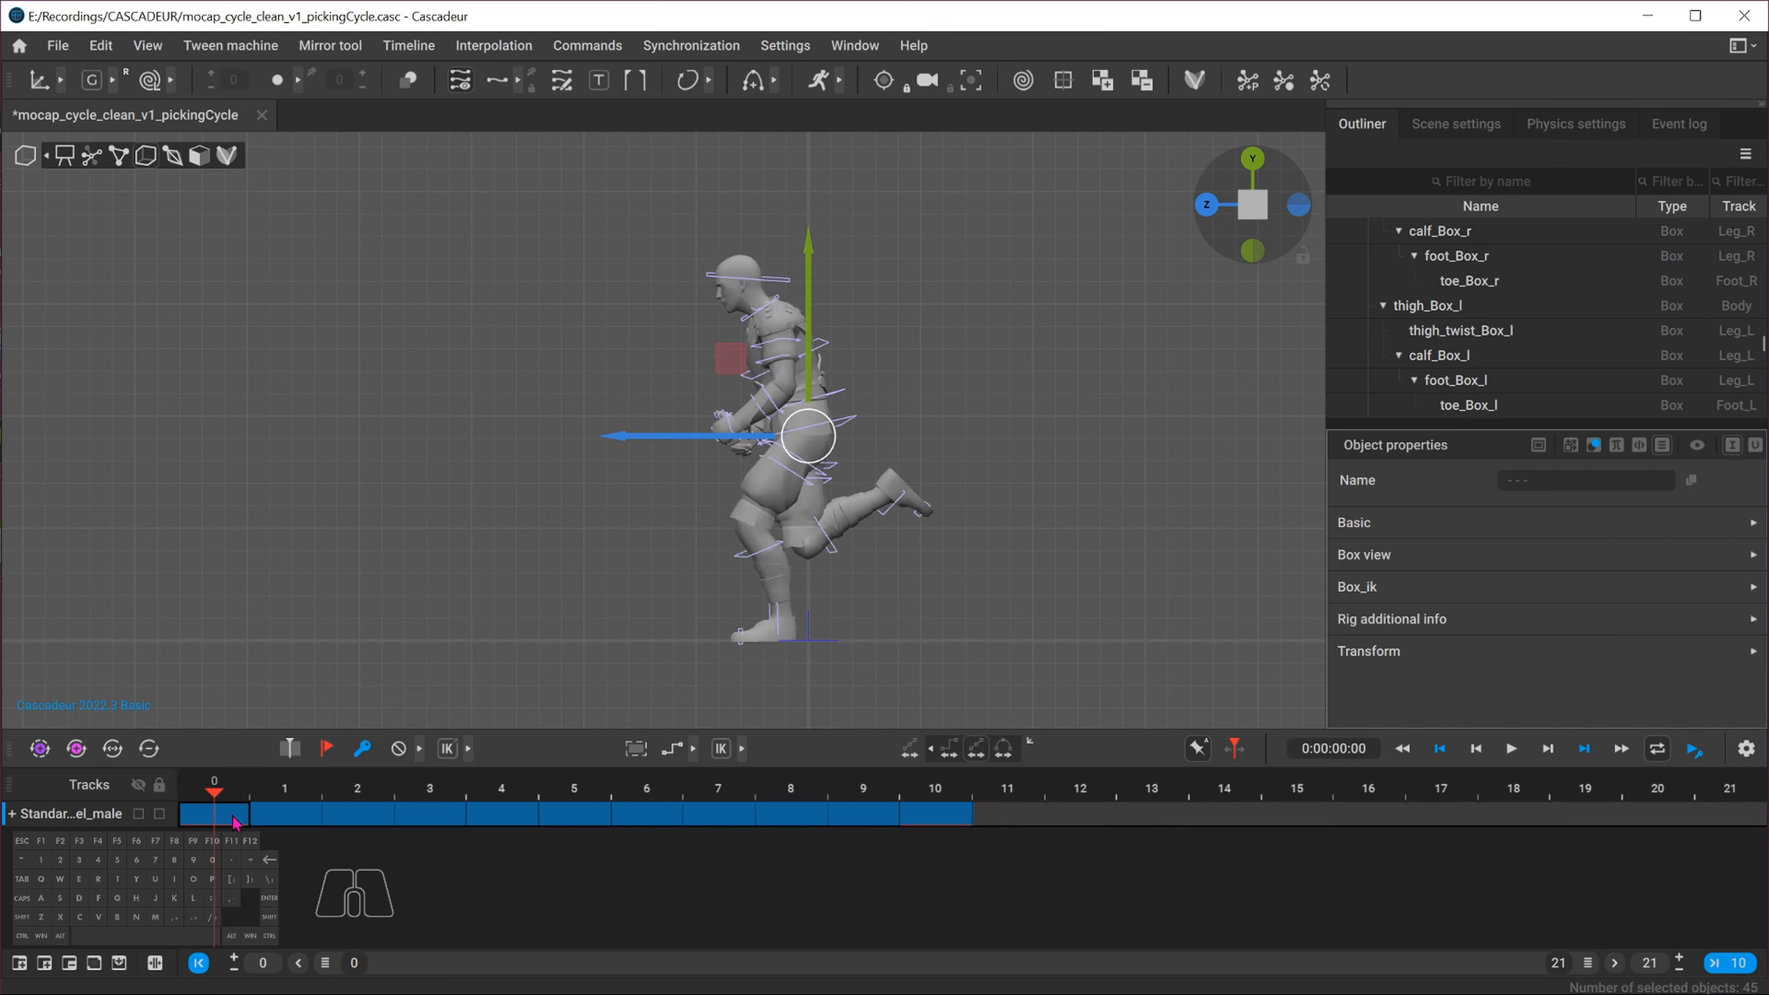
pyautogui.click(1022, 862)
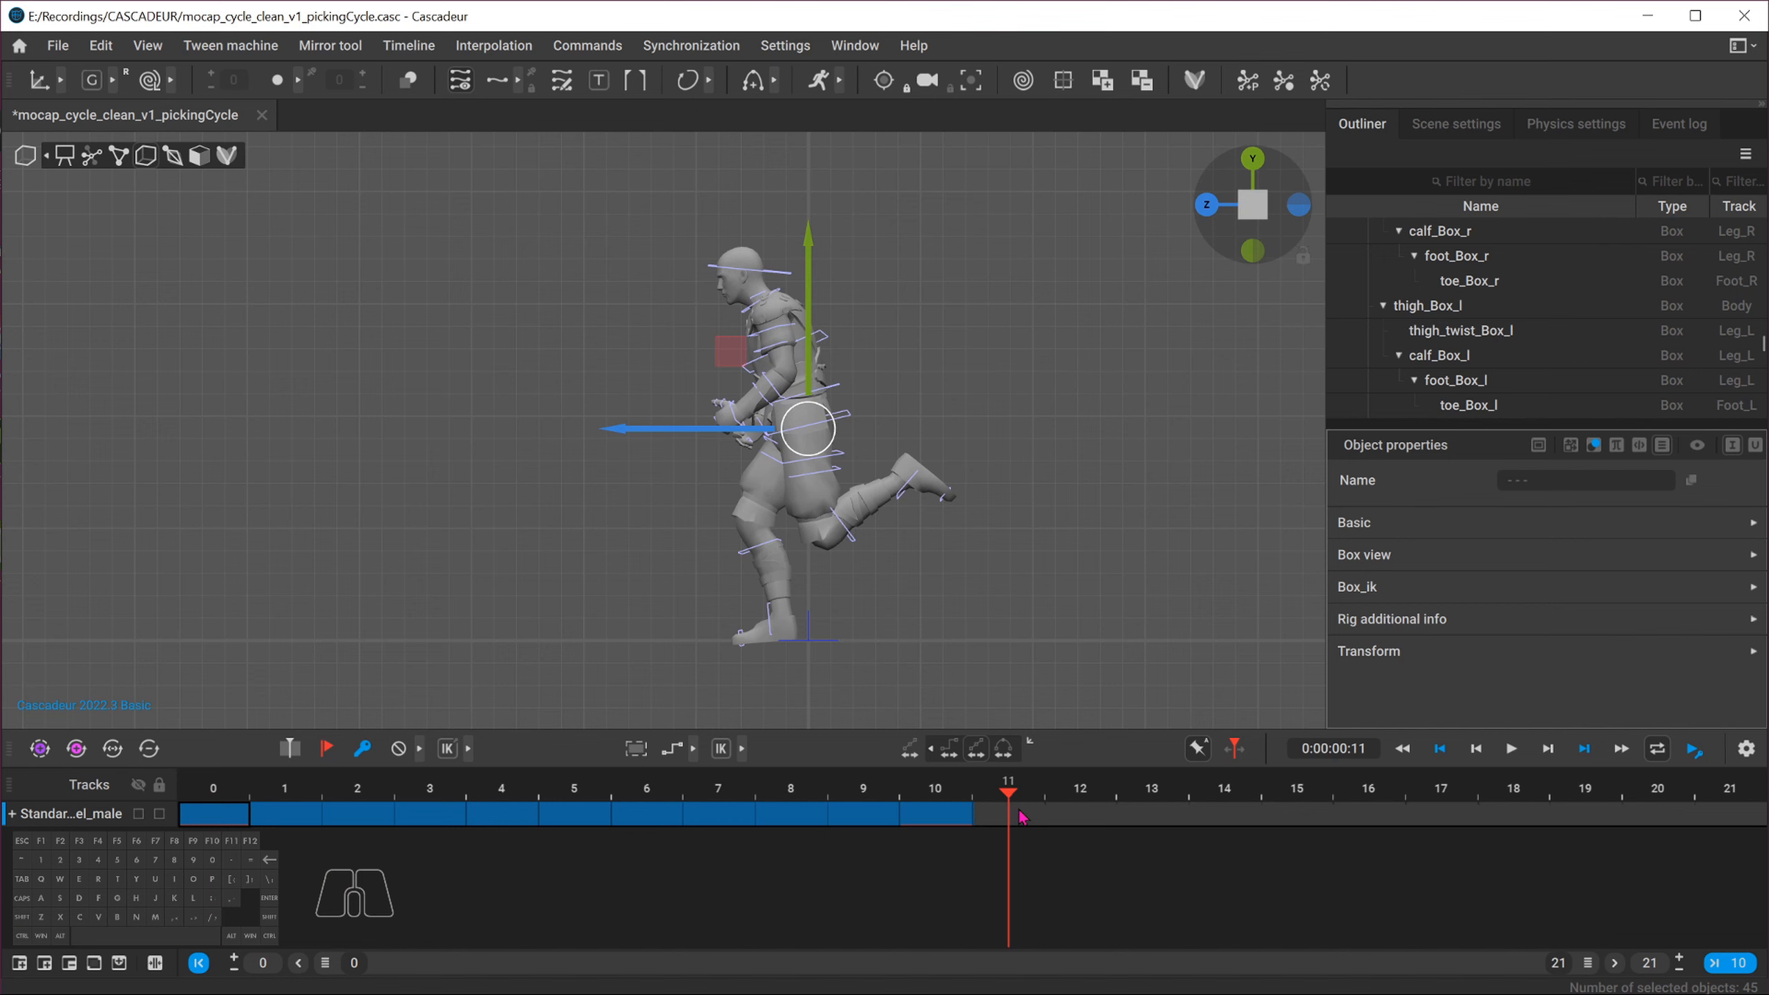
pyautogui.keyDown('shift'); pyautogui.click(1022, 817); pyautogui.keyUp('shift')
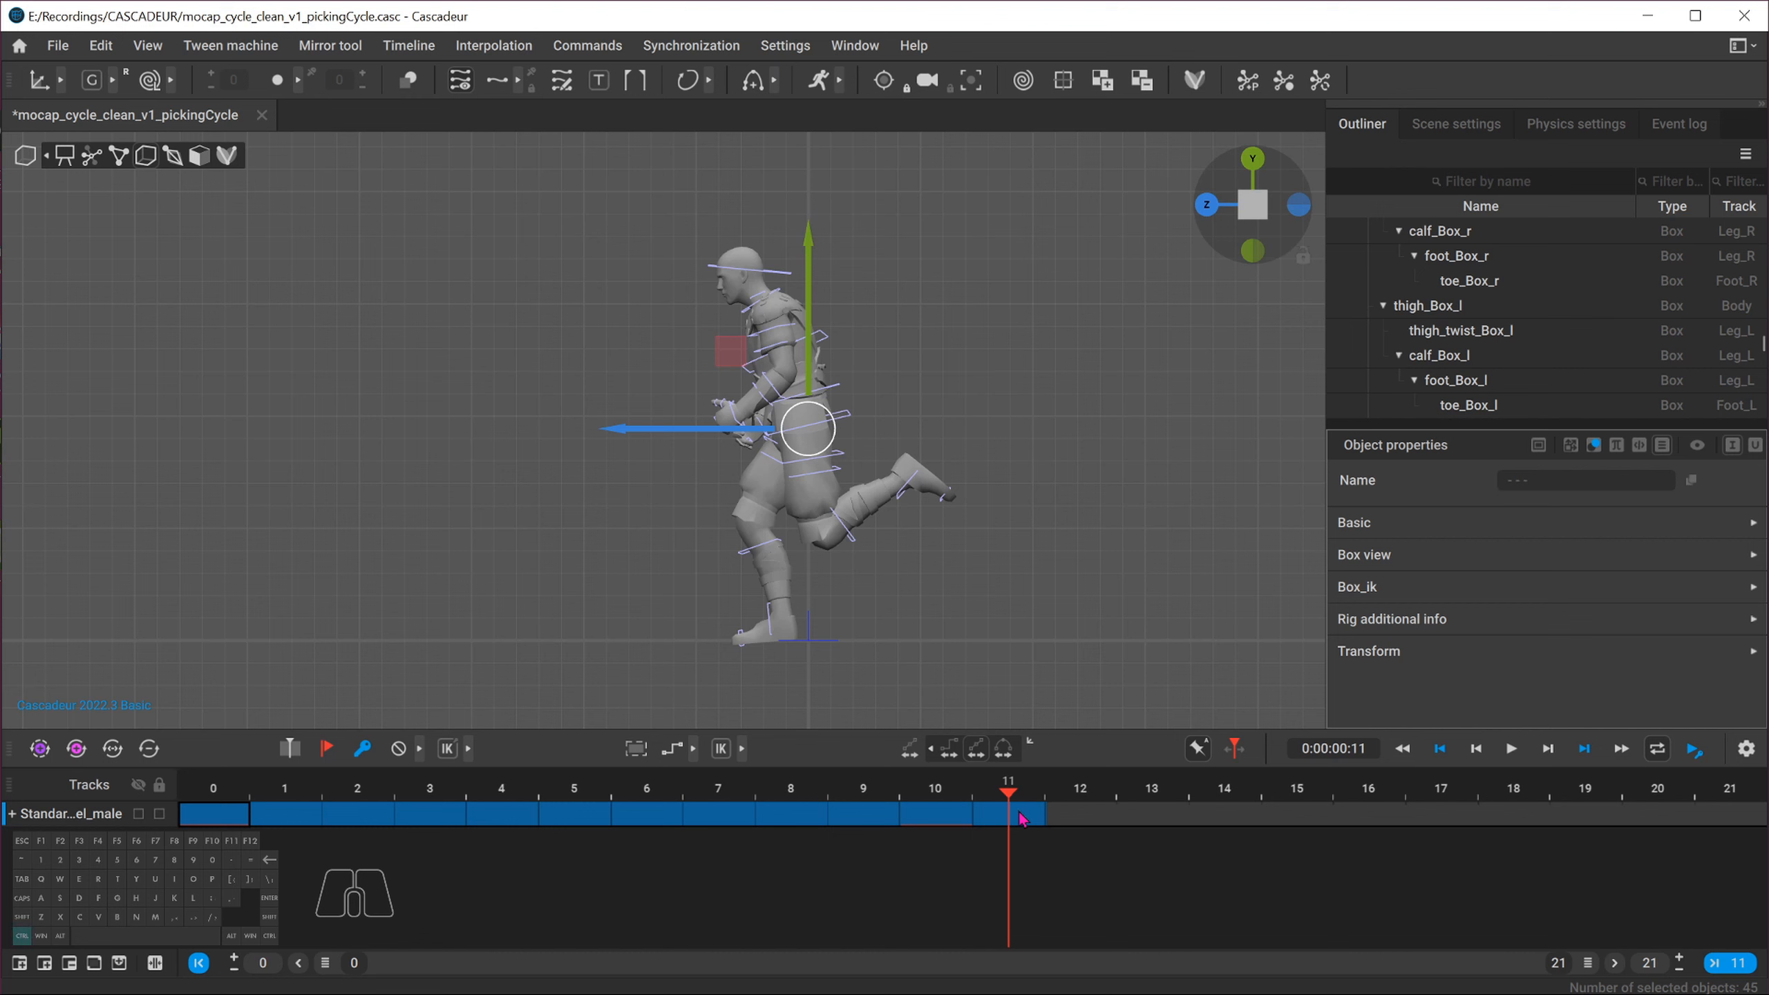
pyautogui.hotkey('ctrl', 'v')
pyautogui.click(209, 785)
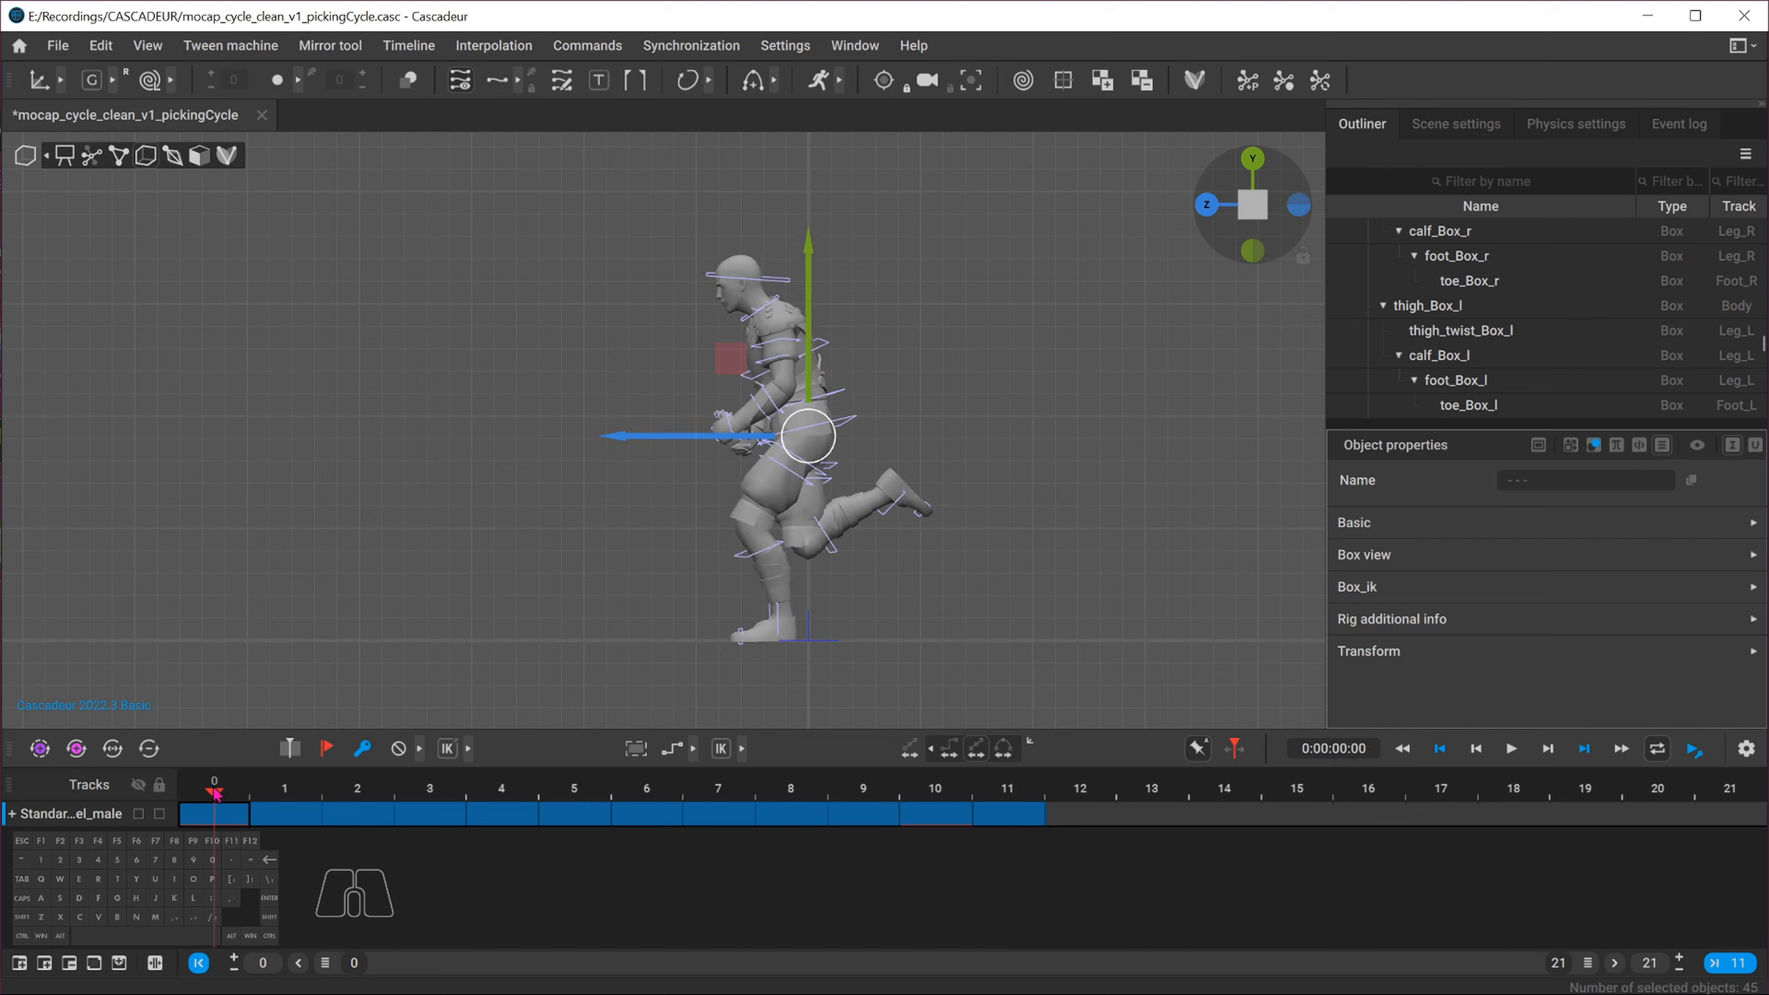
pyautogui.click(1009, 791)
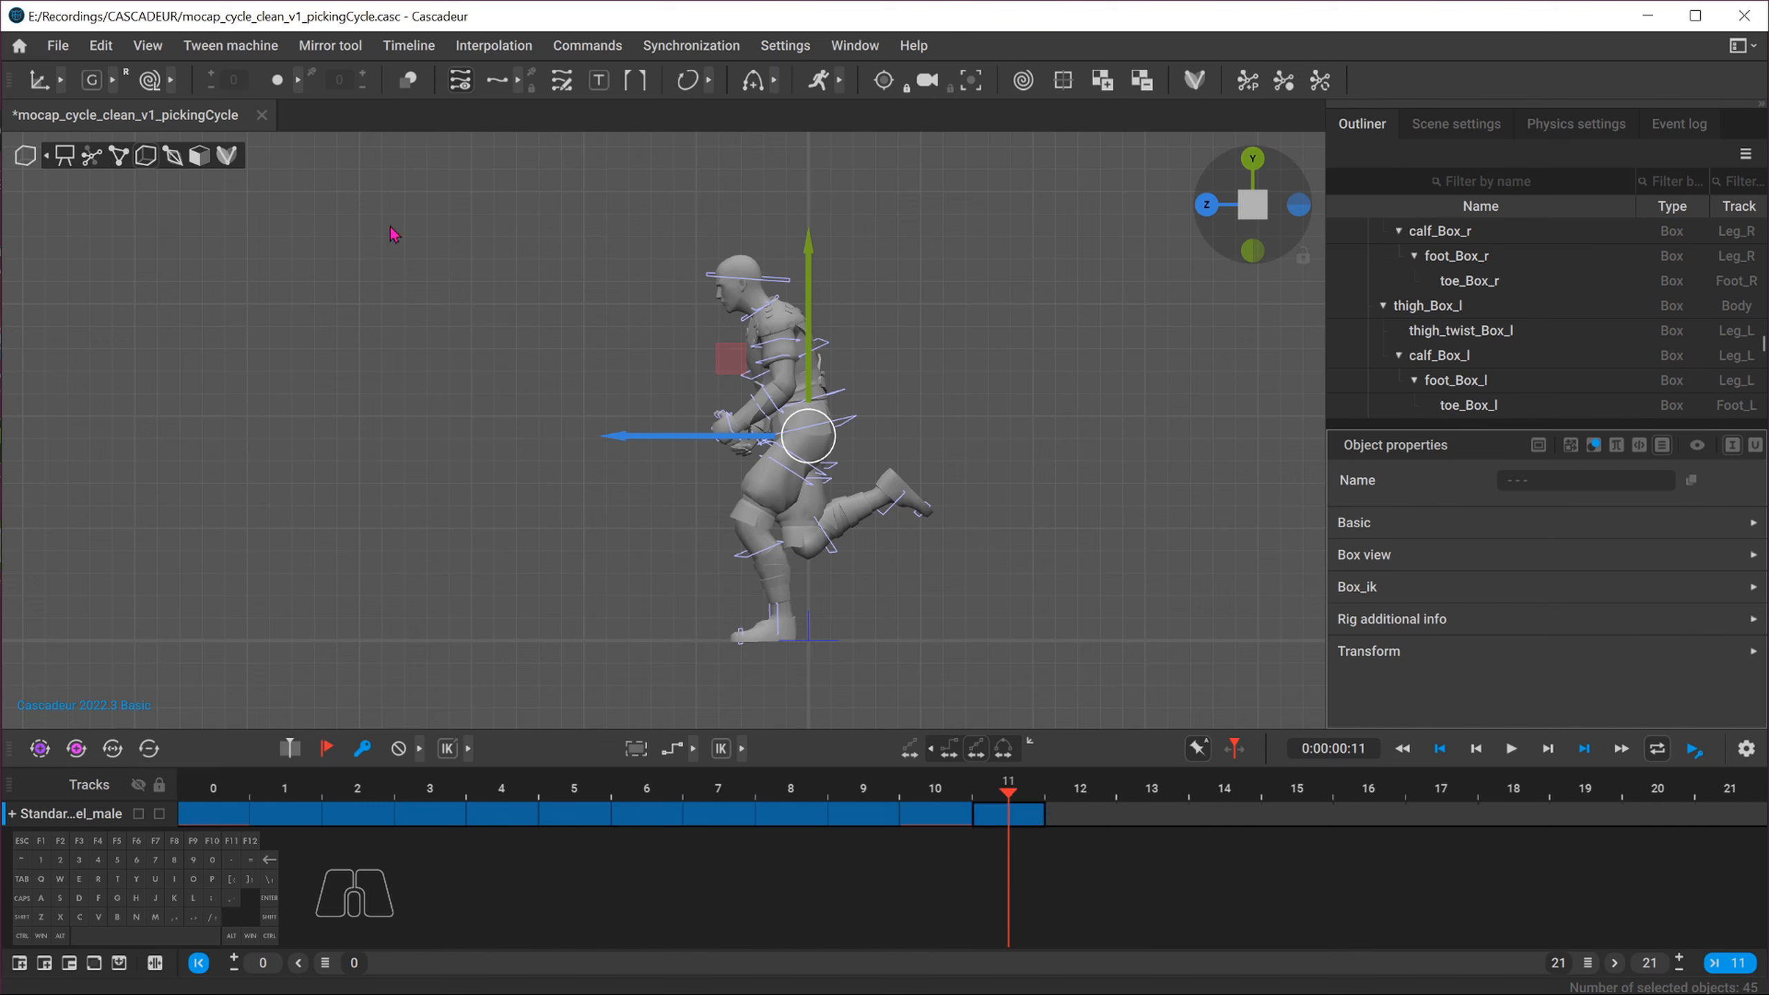
# Select the whole character and mirror its pose at frame 11 across the X plane
pyautogui.click(532, 219)
pyautogui.moveTo(532, 218); pyautogui.dragTo(1143, 729)
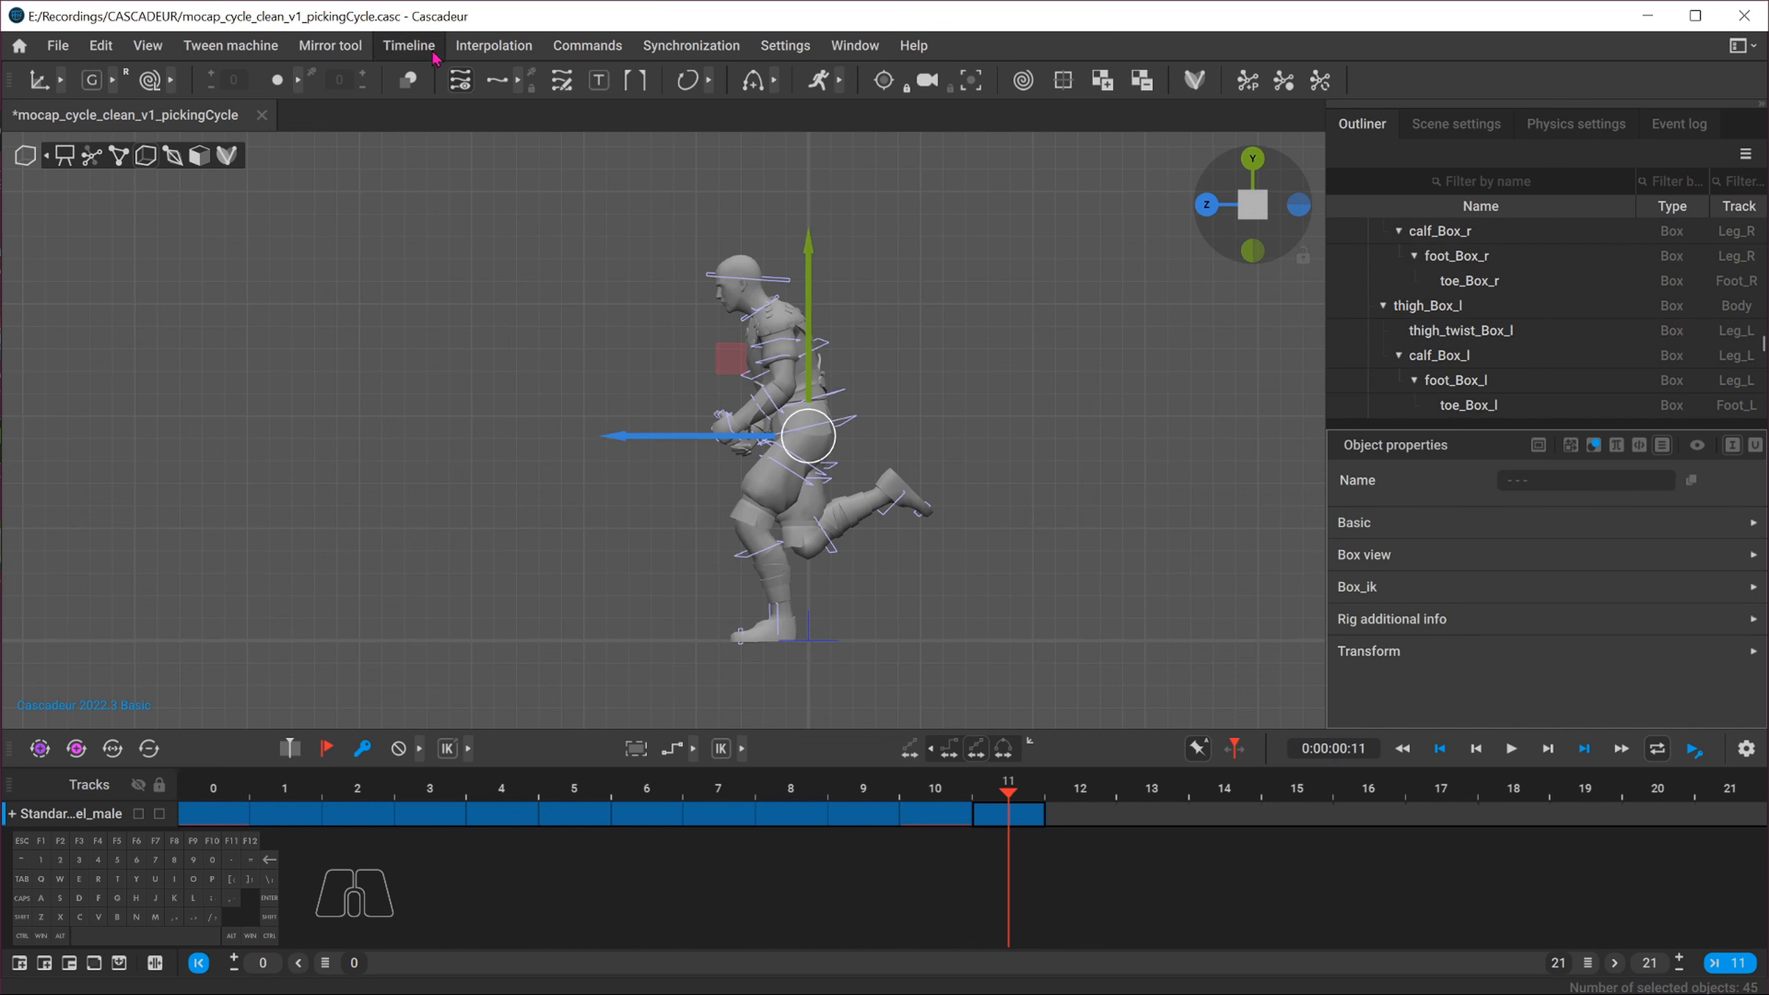
pyautogui.click(331, 46)
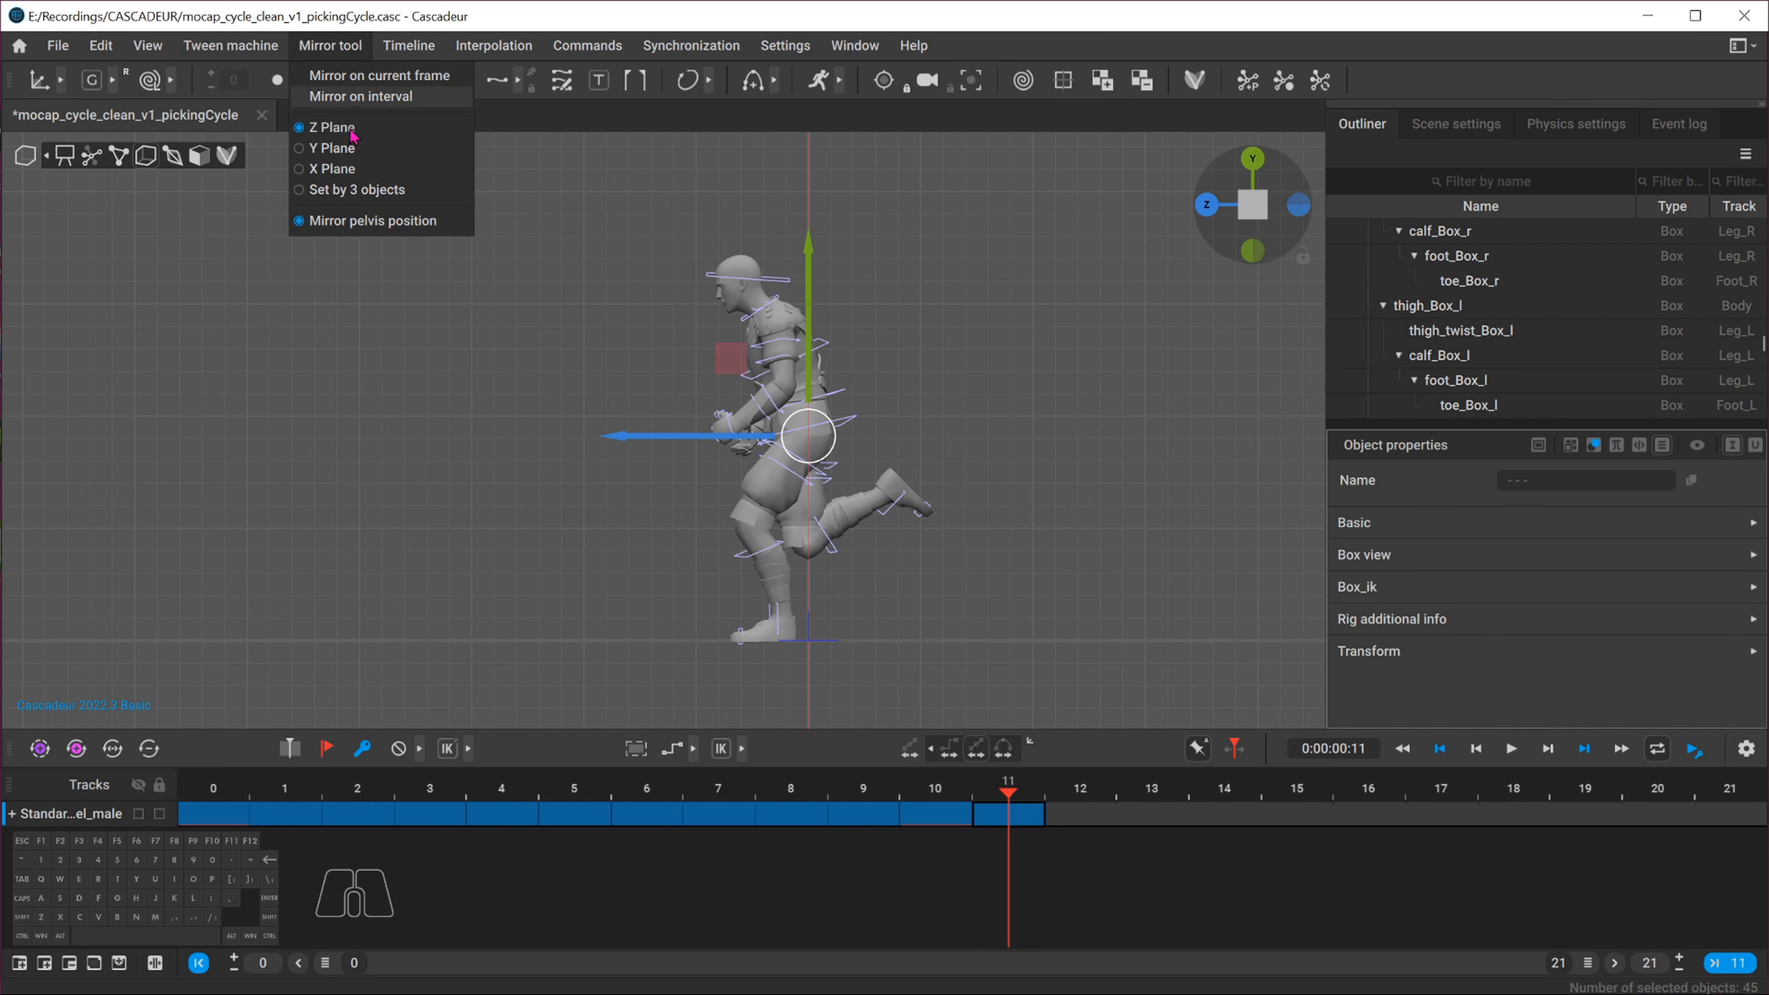
pyautogui.click(354, 171)
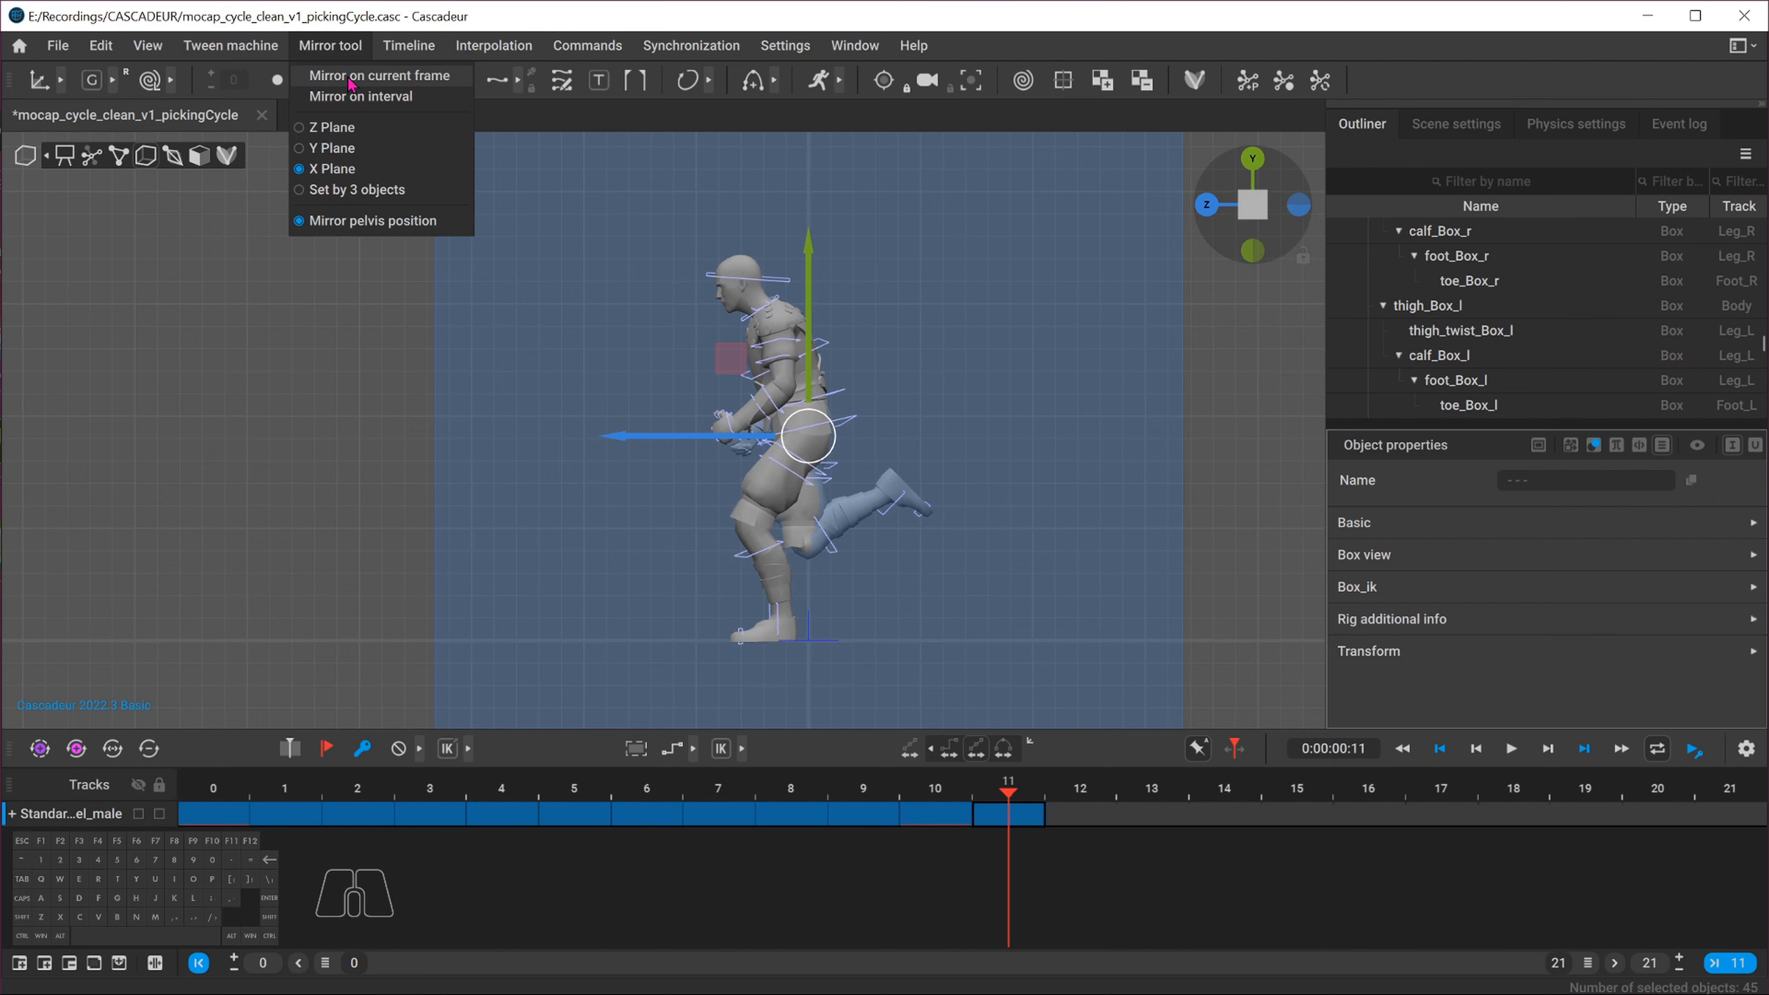
pyautogui.click(352, 77)
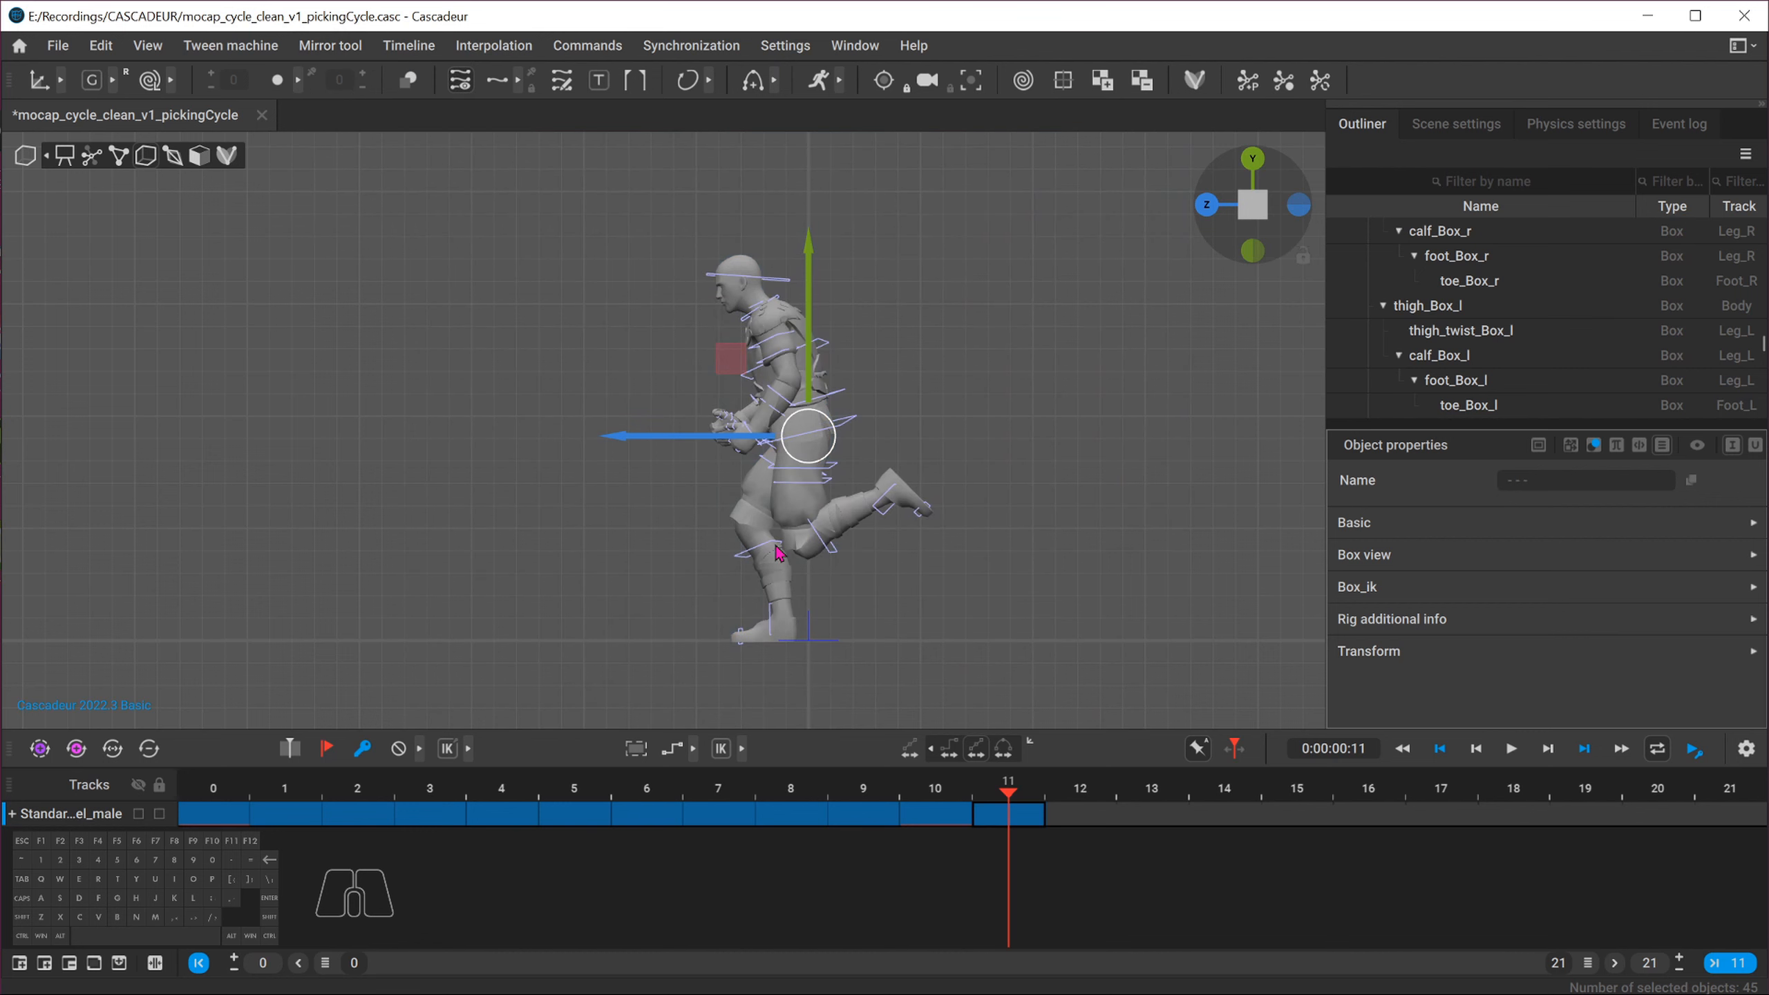
# Compare the poses at frames 10 and 11 from a perspective view by switching between them
pyautogui.keyDown('alt'); pyautogui.moveTo(778, 554); pyautogui.dragTo(688, 525); pyautogui.keyUp('alt')
pyautogui.click(952, 795)
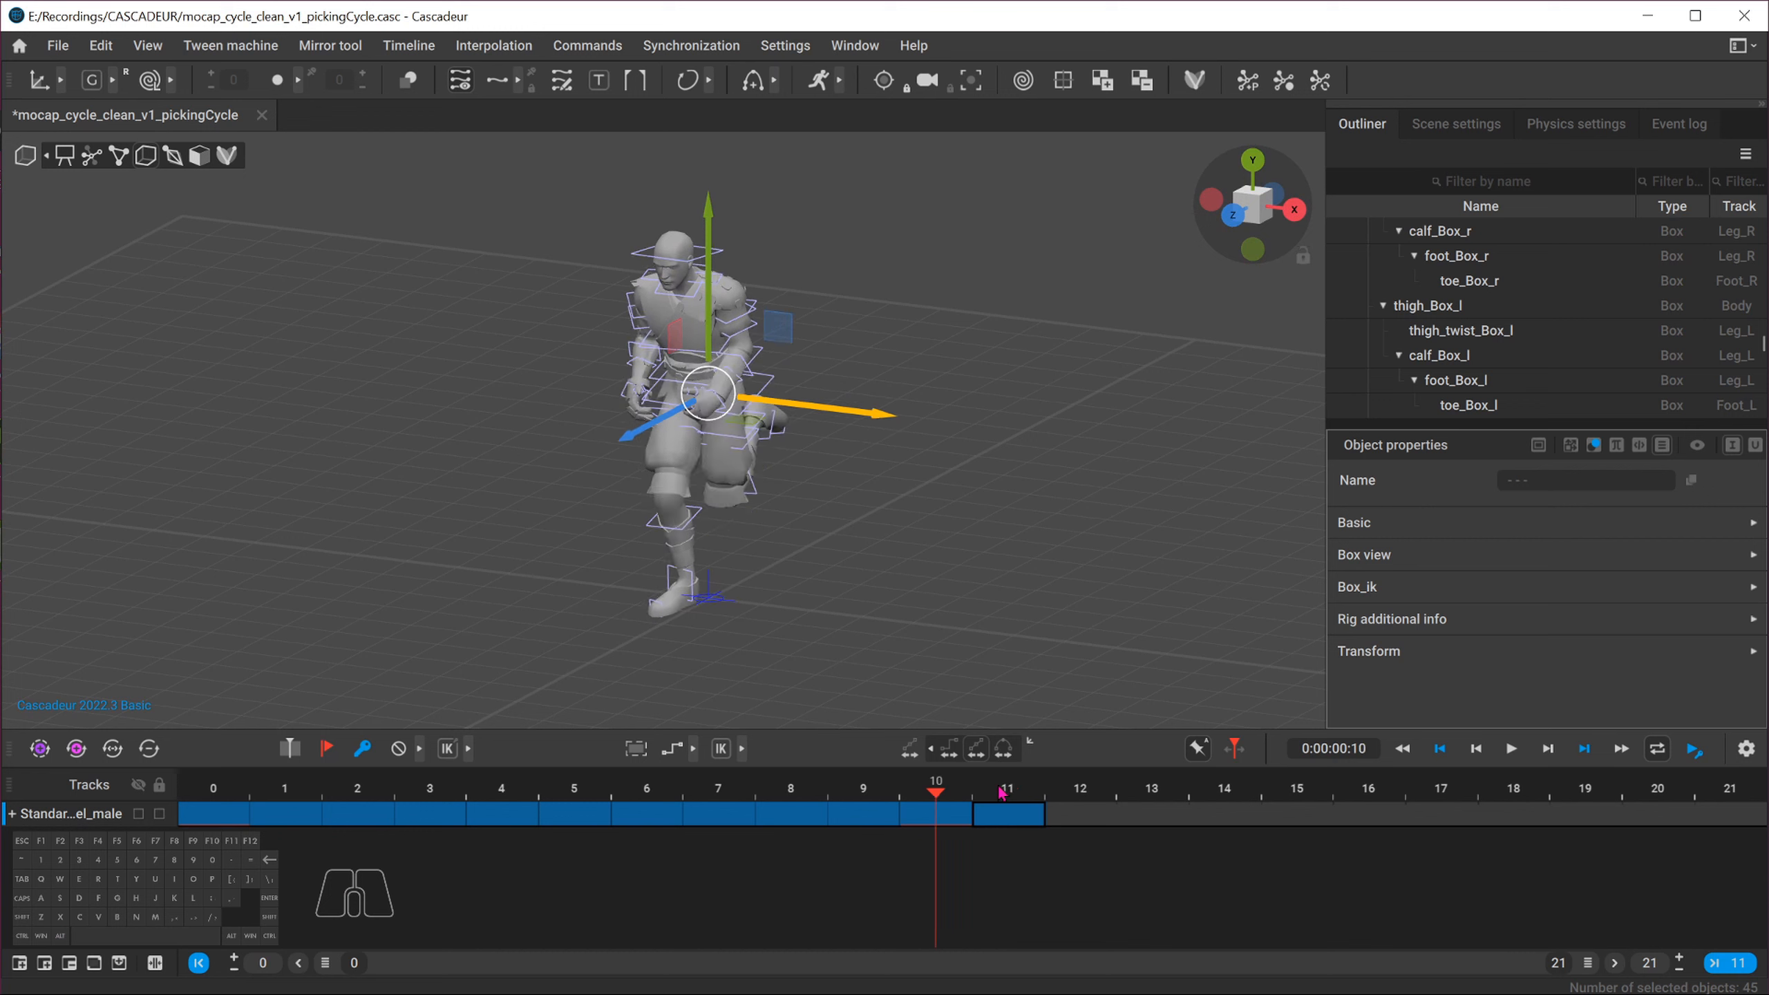
pyautogui.click(1001, 793)
pyautogui.click(943, 795)
pyautogui.click(1011, 793)
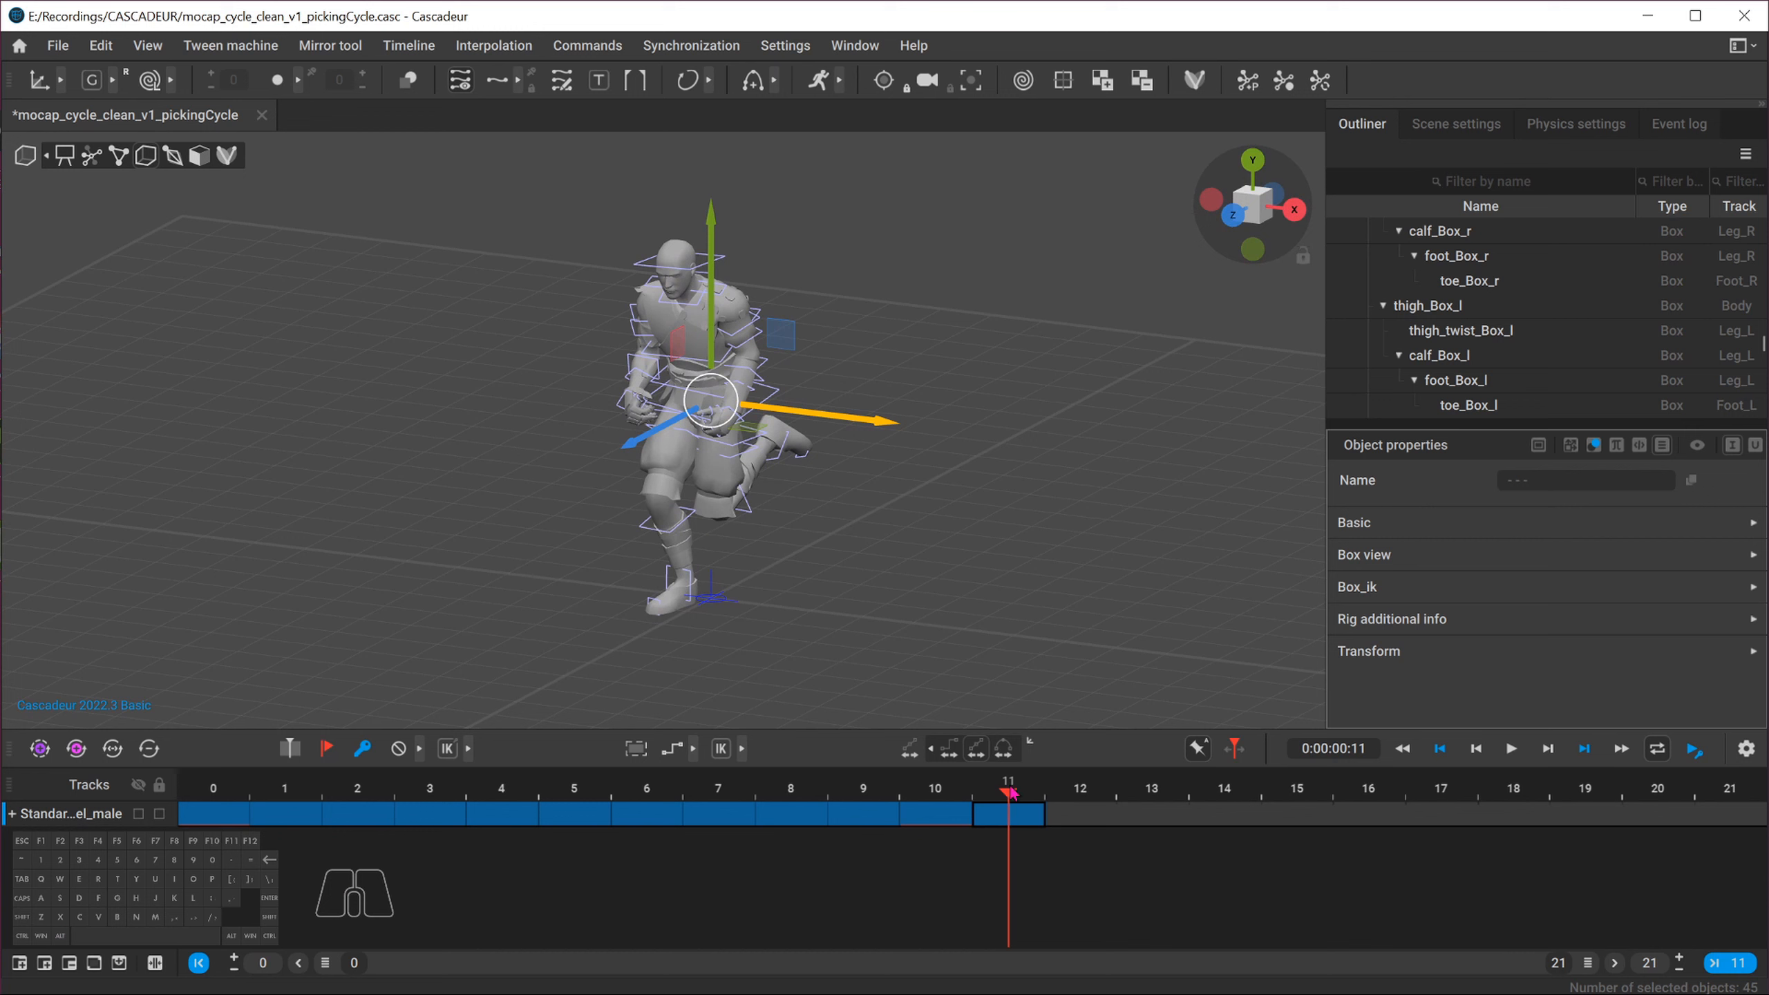
pyautogui.click(950, 795)
pyautogui.click(1009, 793)
pyautogui.click(923, 798)
pyautogui.click(1001, 796)
pyautogui.click(956, 797)
pyautogui.click(1004, 796)
pyautogui.click(964, 798)
pyautogui.click(996, 796)
pyautogui.click(958, 796)
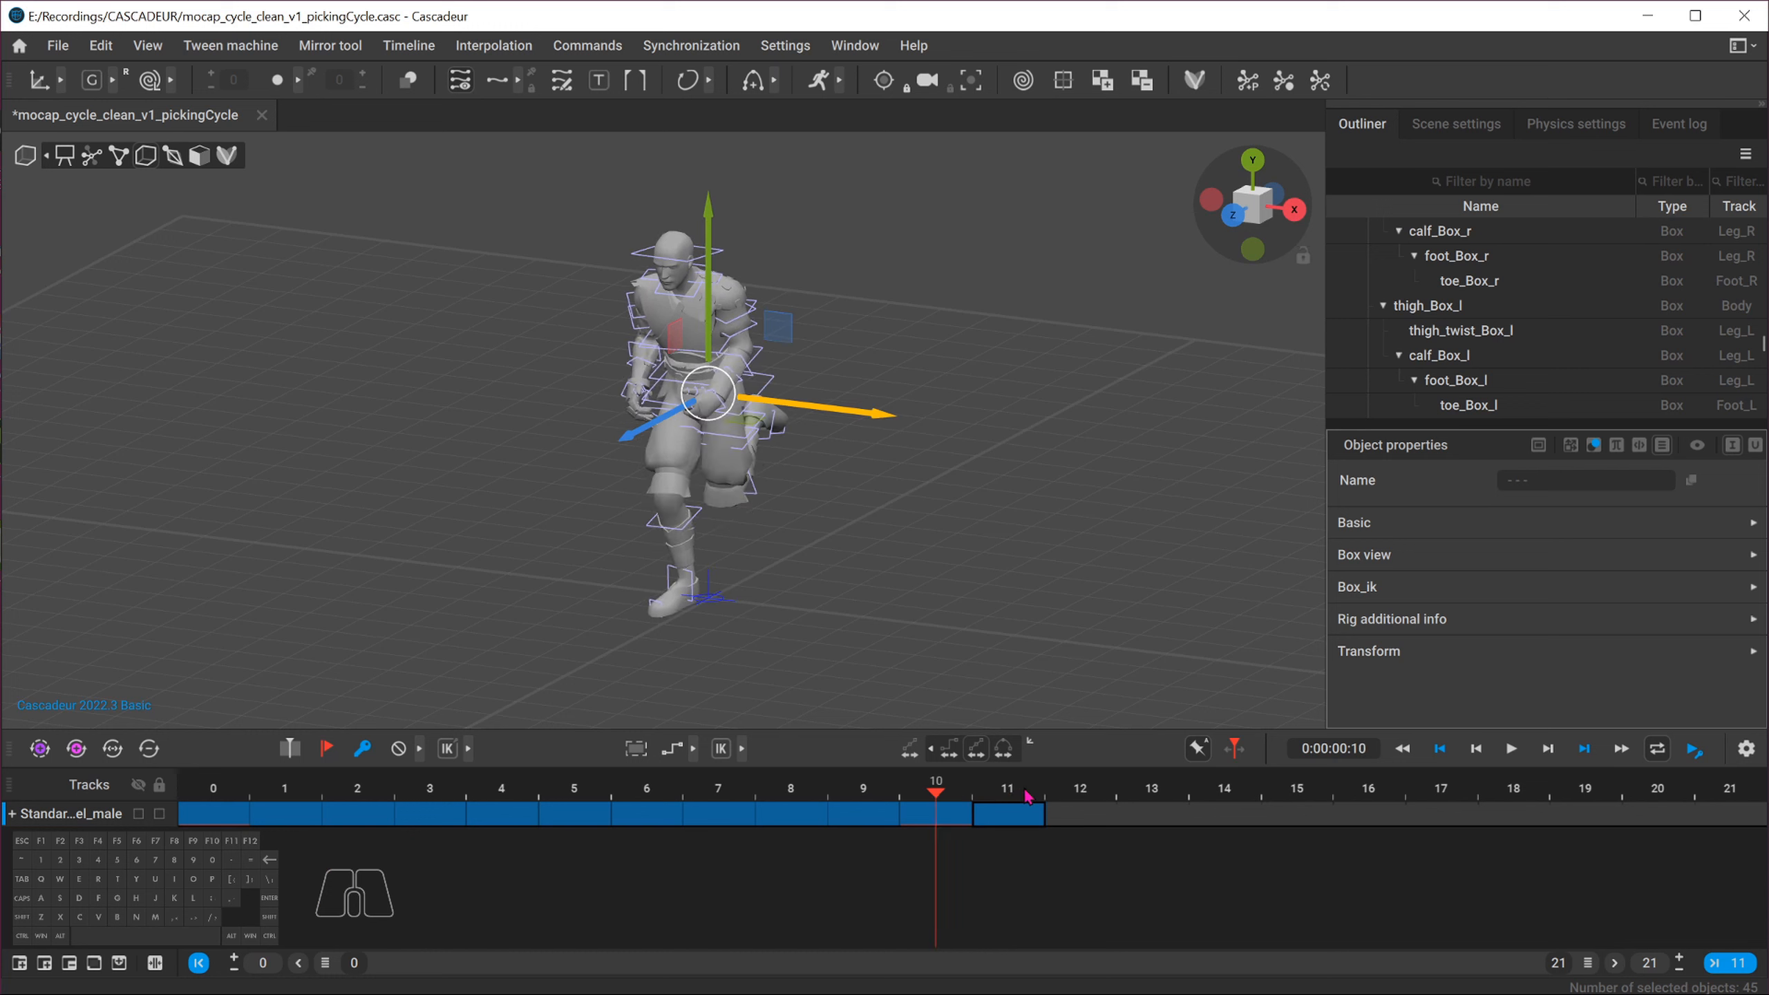
pyautogui.click(1006, 796)
pyautogui.click(958, 797)
pyautogui.click(1003, 796)
pyautogui.click(242, 798)
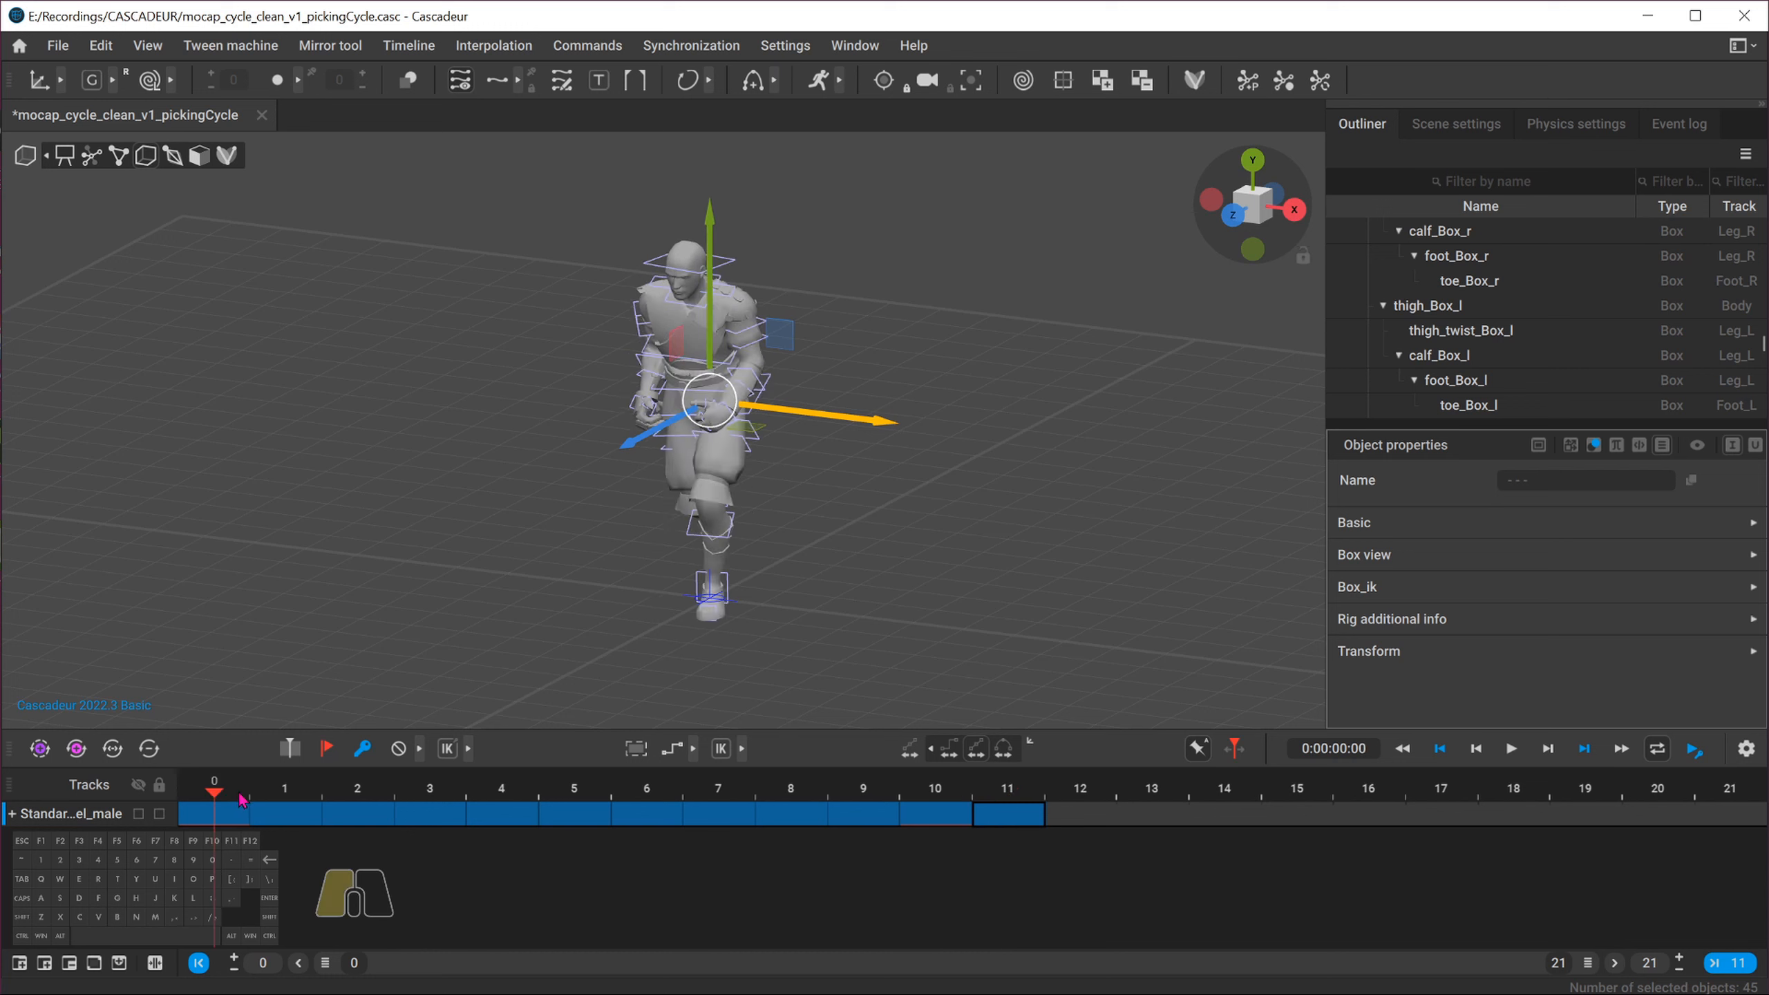
pyautogui.click(946, 793)
pyautogui.click(951, 790)
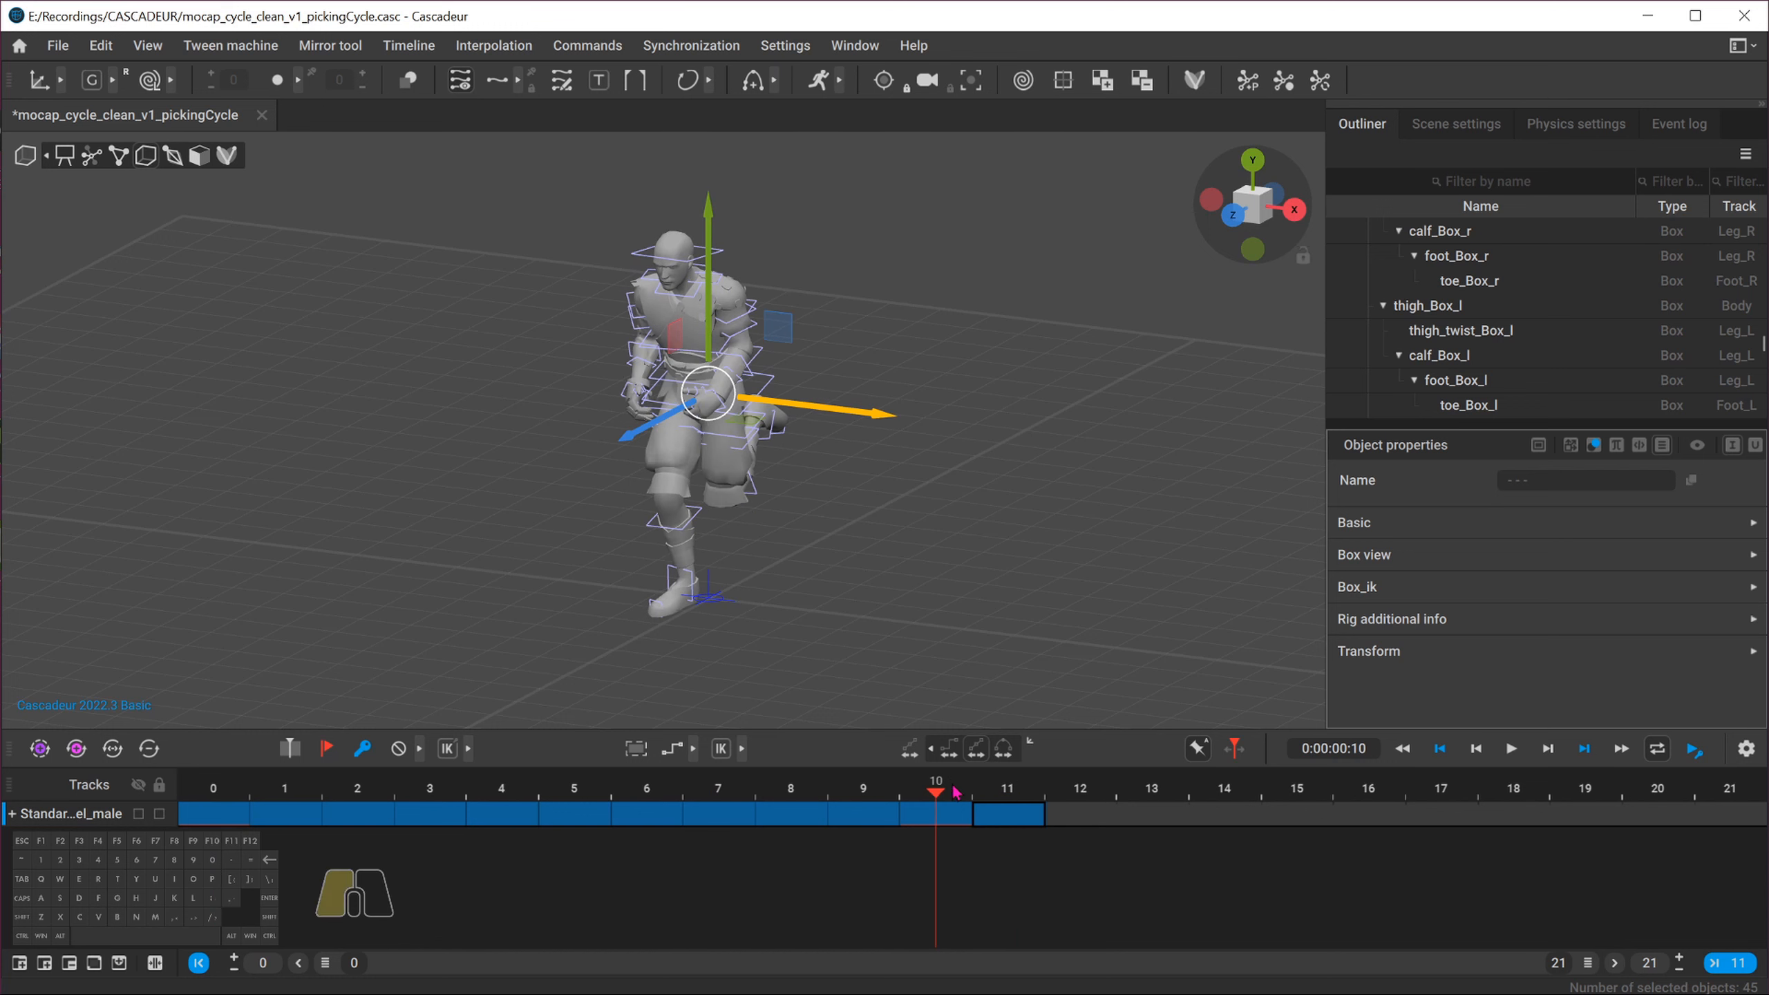
pyautogui.click(1290, 212)
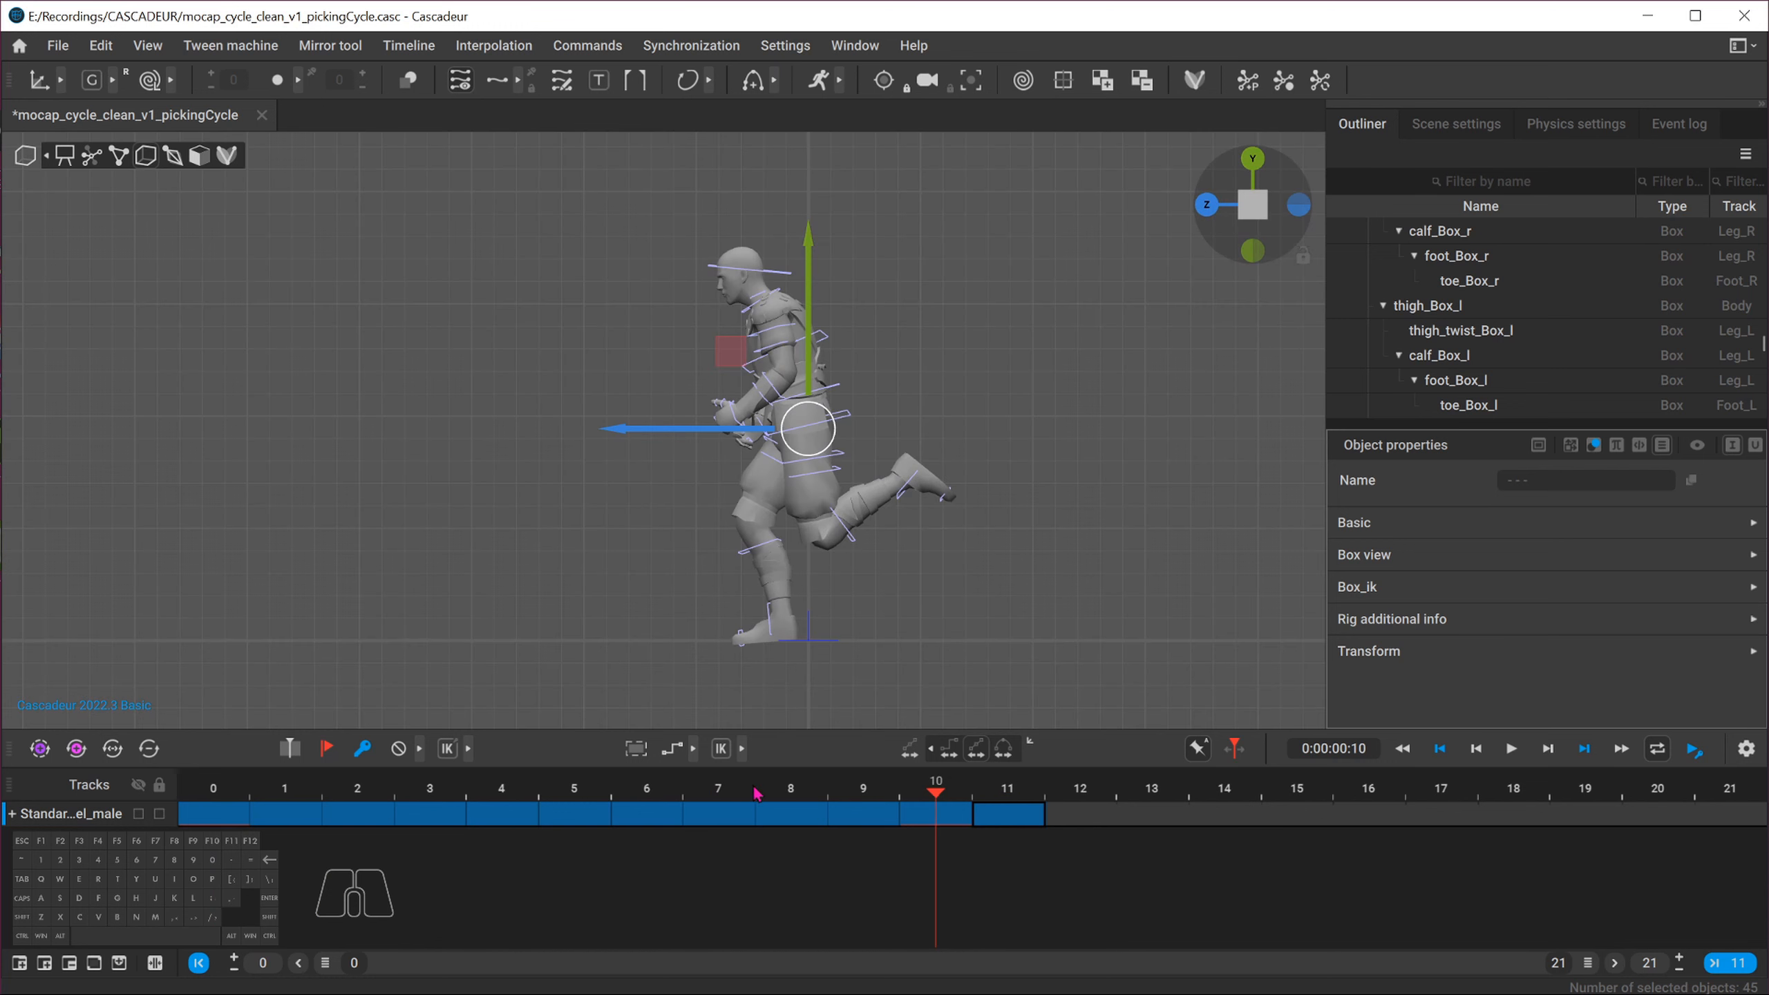
# Copy the pose from frame 11 and paste it onto frame 10
pyautogui.click(1016, 807)
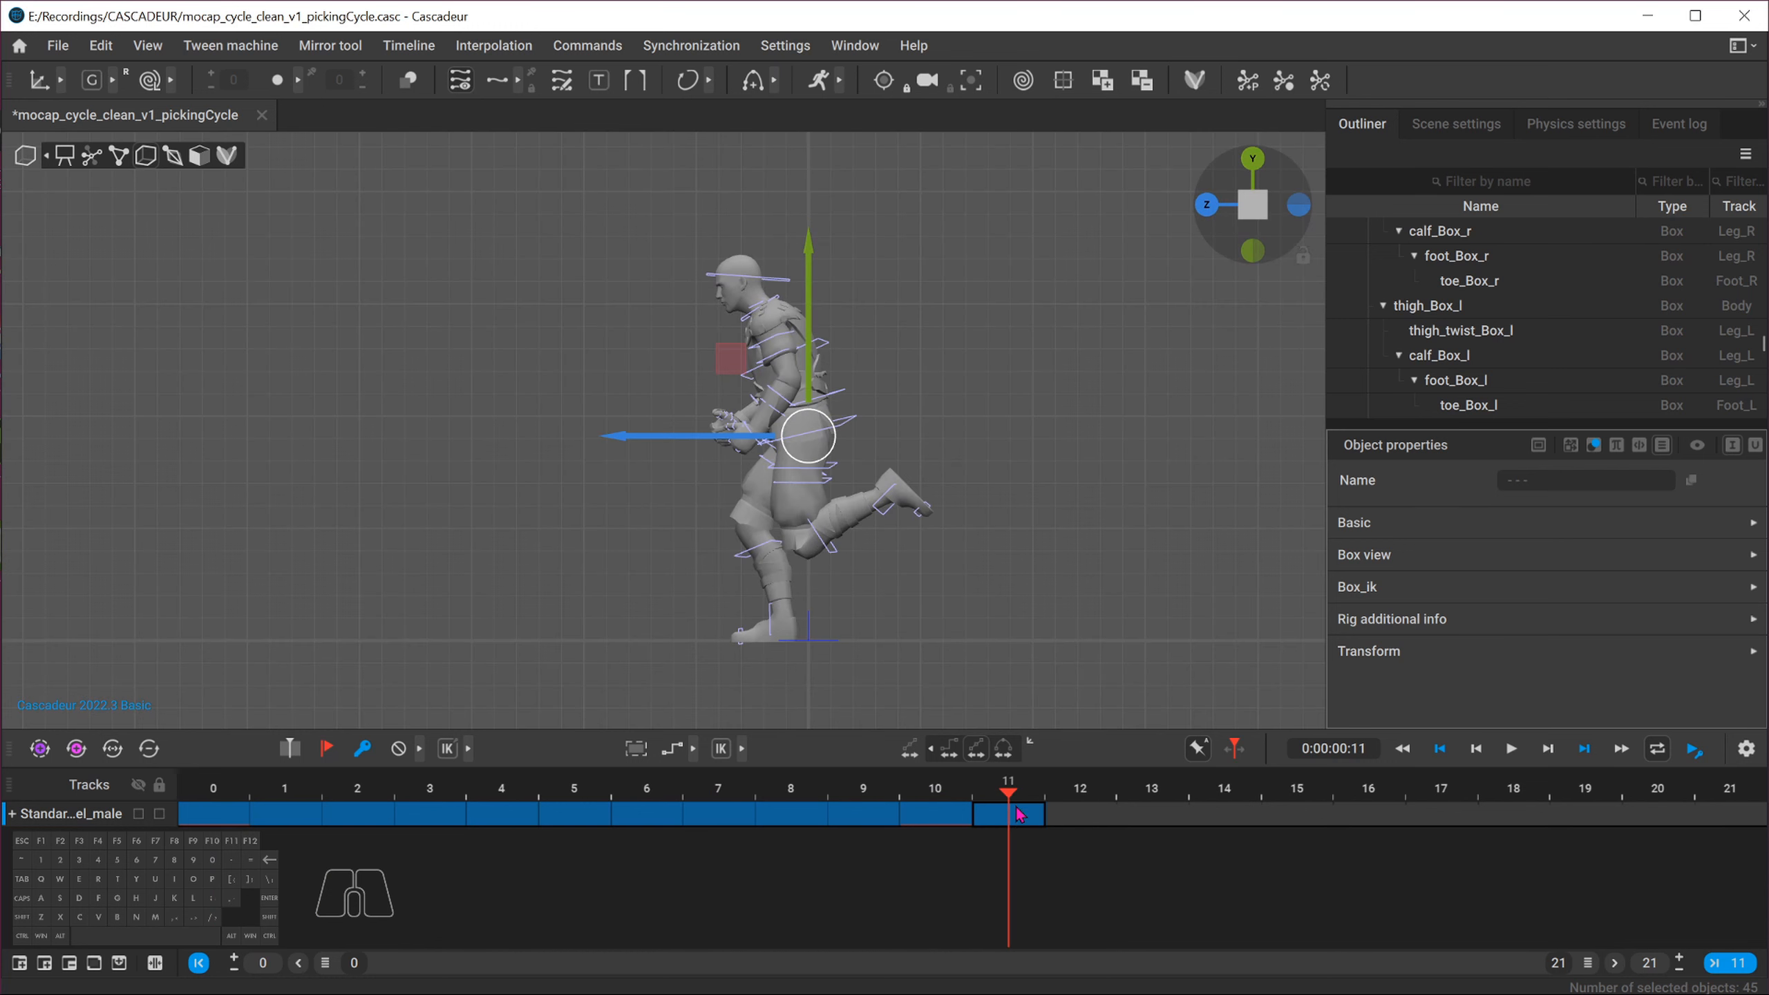
pyautogui.click(925, 817)
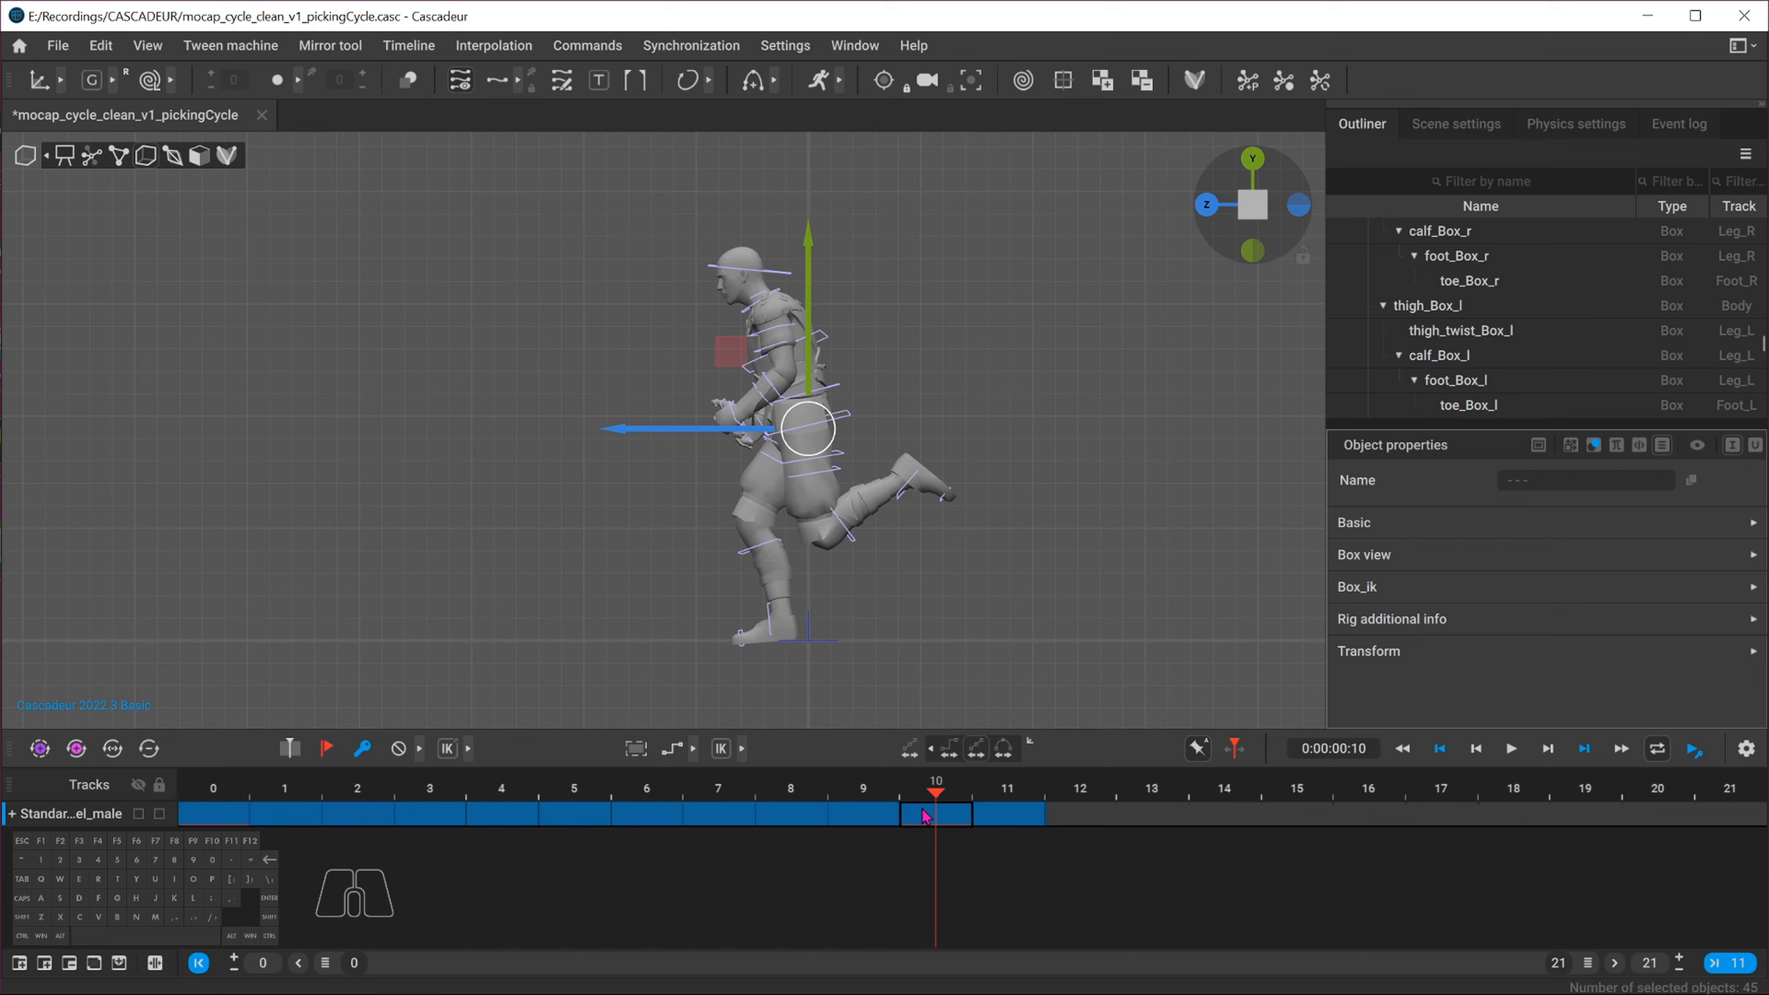
pyautogui.click(1002, 813)
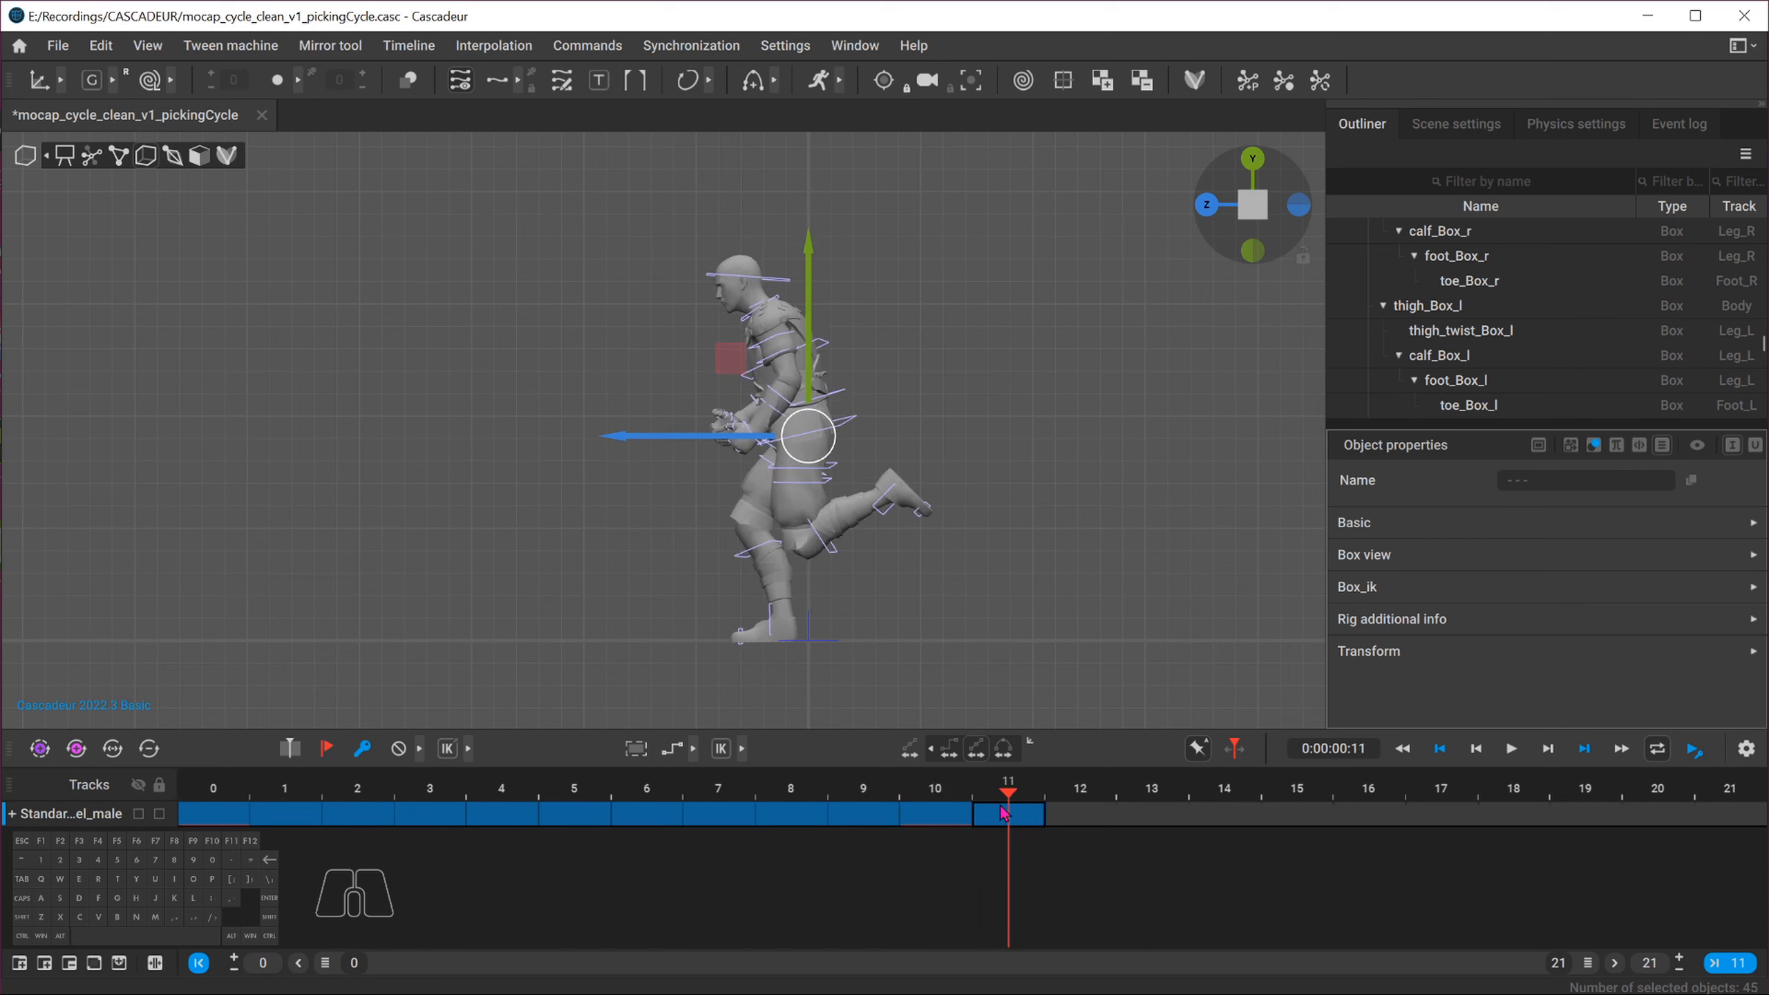
pyautogui.hotkey('ctrl', 'c')
pyautogui.moveTo(941, 817); pyautogui.dragTo(639, 809)
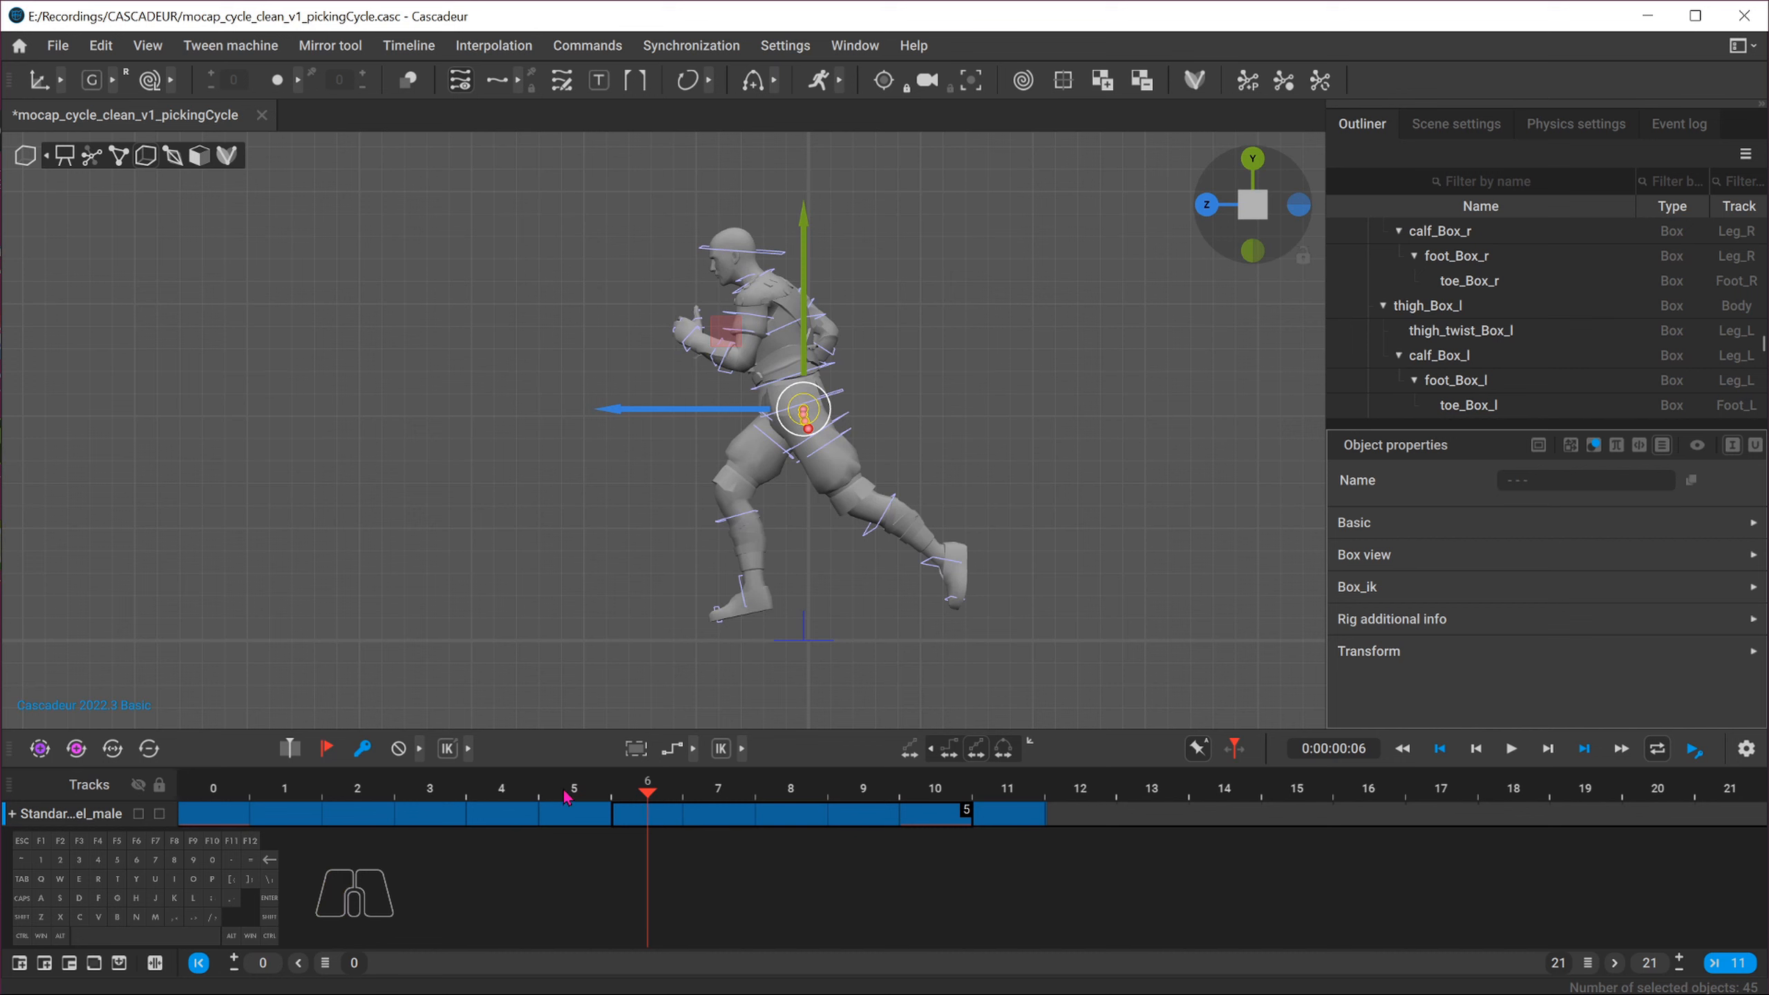
pyautogui.click(585, 793)
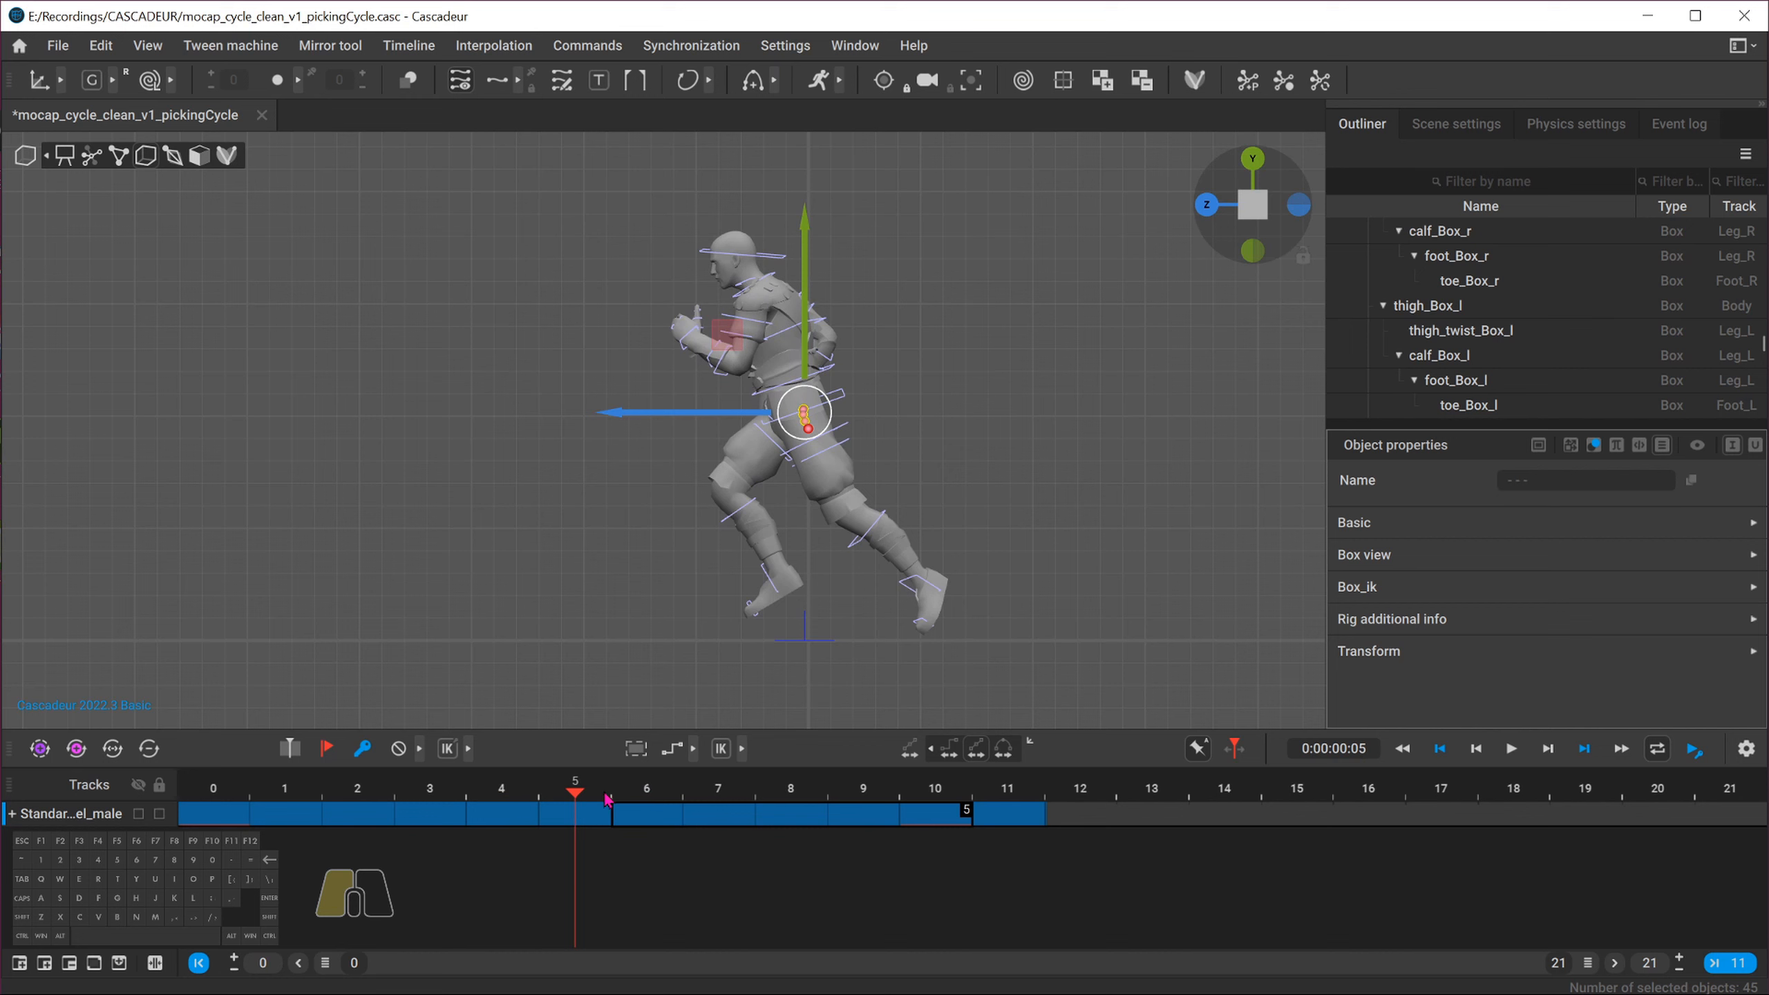
pyautogui.moveTo(608, 800); pyautogui.dragTo(943, 817)
pyautogui.click(1036, 821)
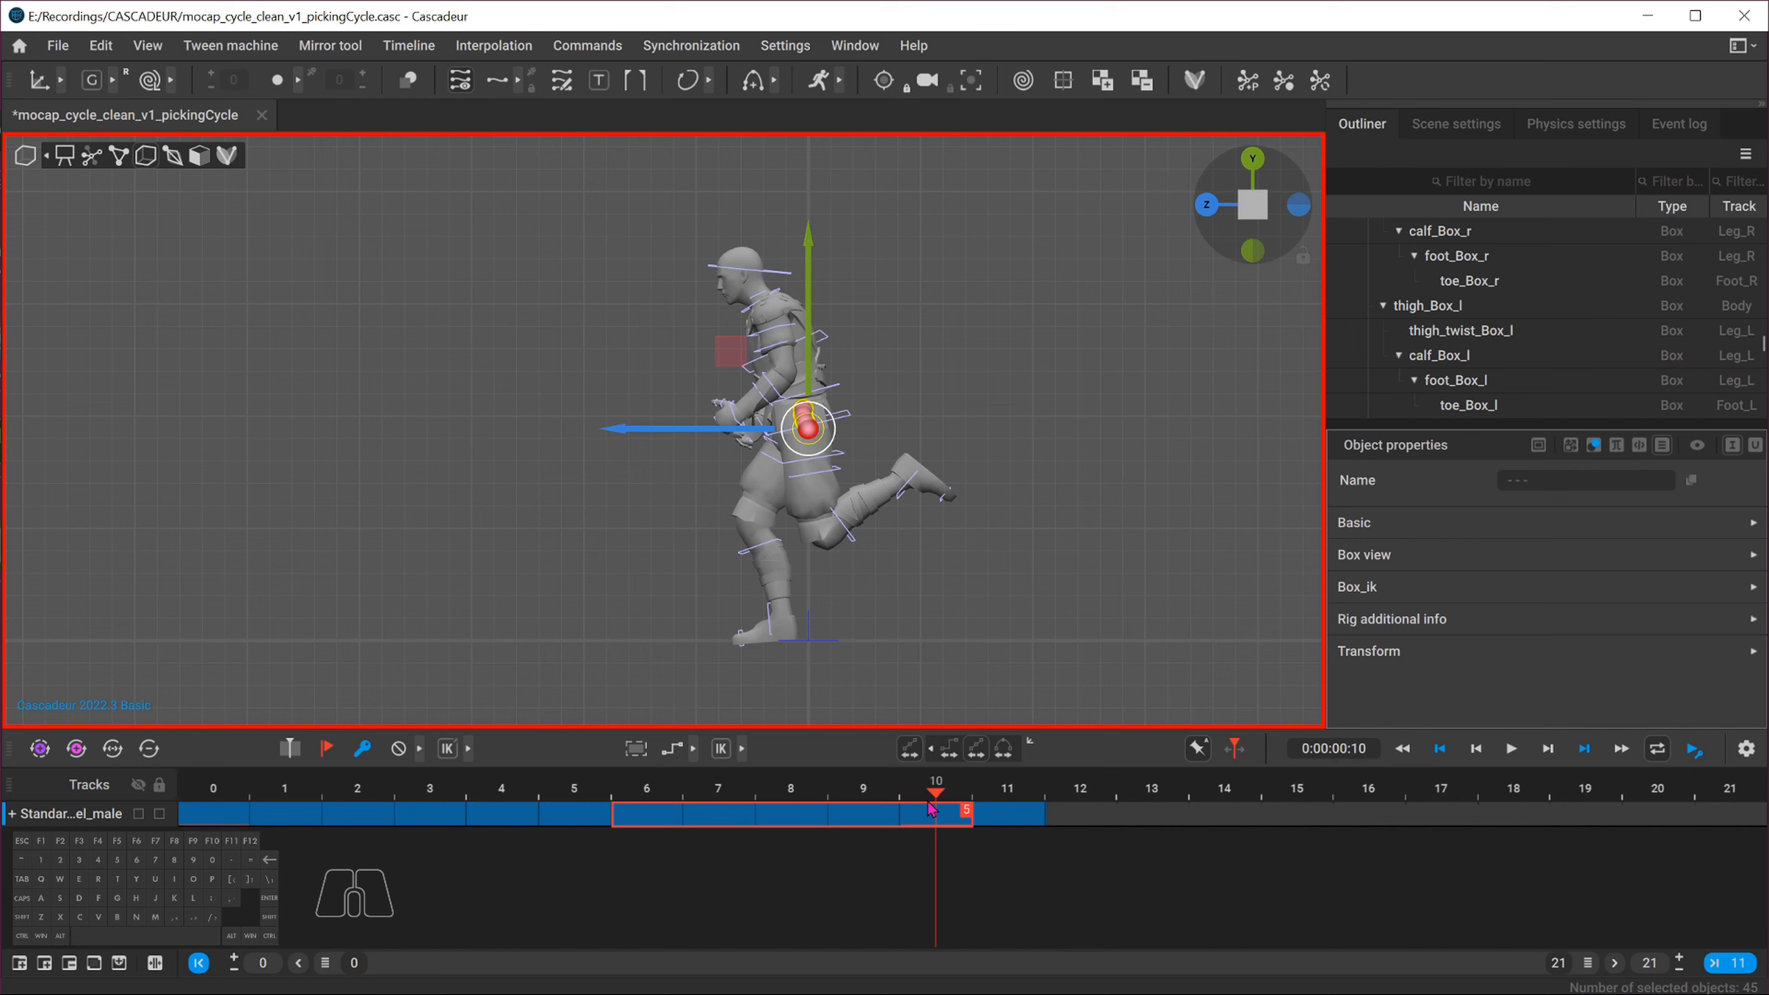
pyautogui.press('ctrl')
pyautogui.hotkey('ctrl', 'v')
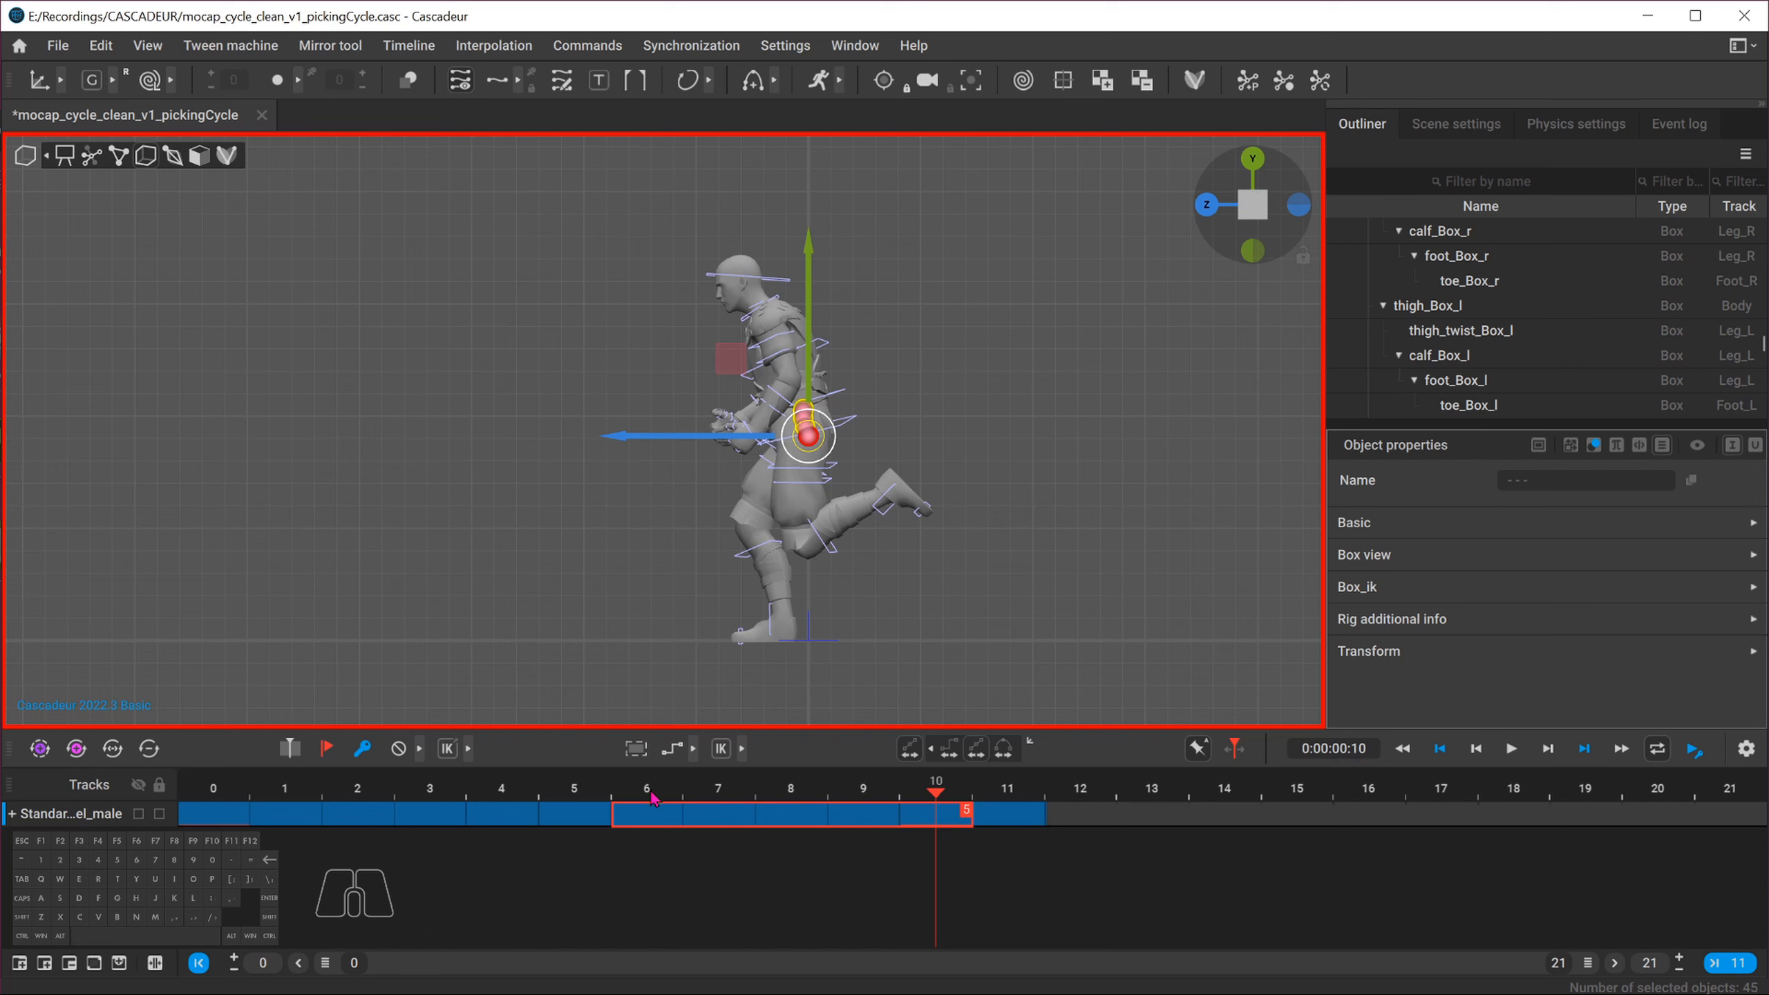
pyautogui.moveTo(653, 798); pyautogui.dragTo(946, 802)
# Delete the keyframe at frame 11, declining to delete the rig objects
pyautogui.click(1021, 843)
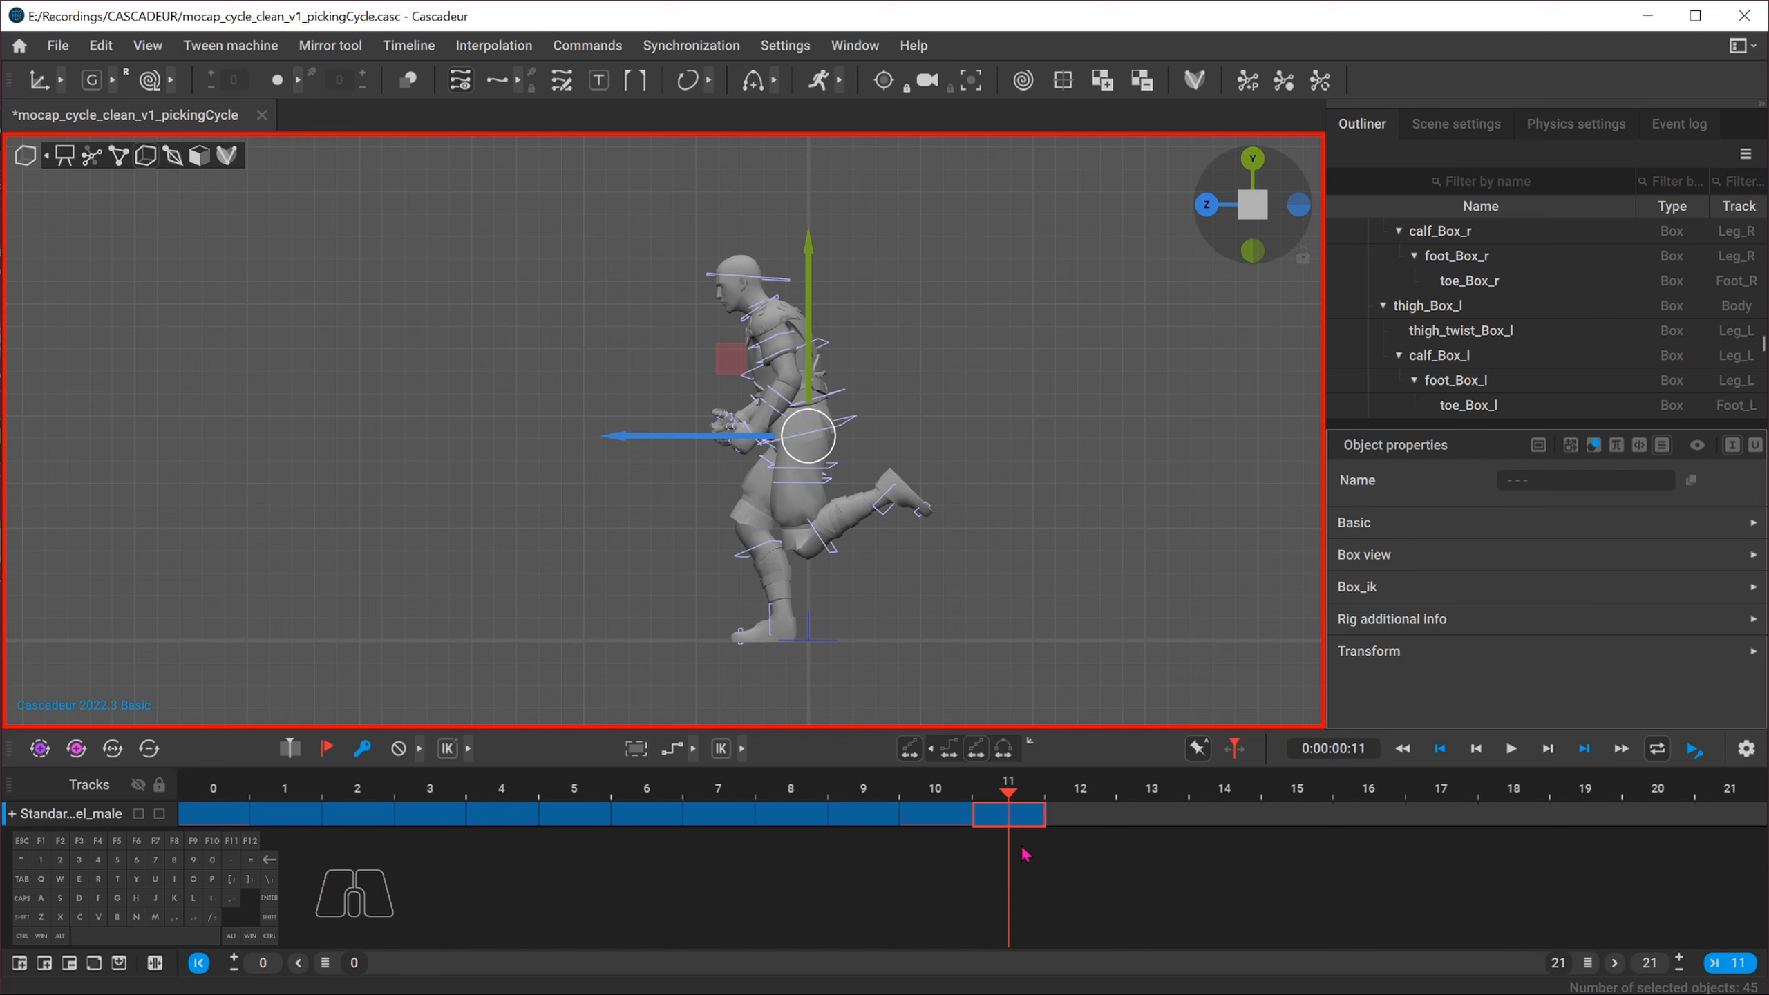
pyautogui.press('Delete')
pyautogui.press('Tab')
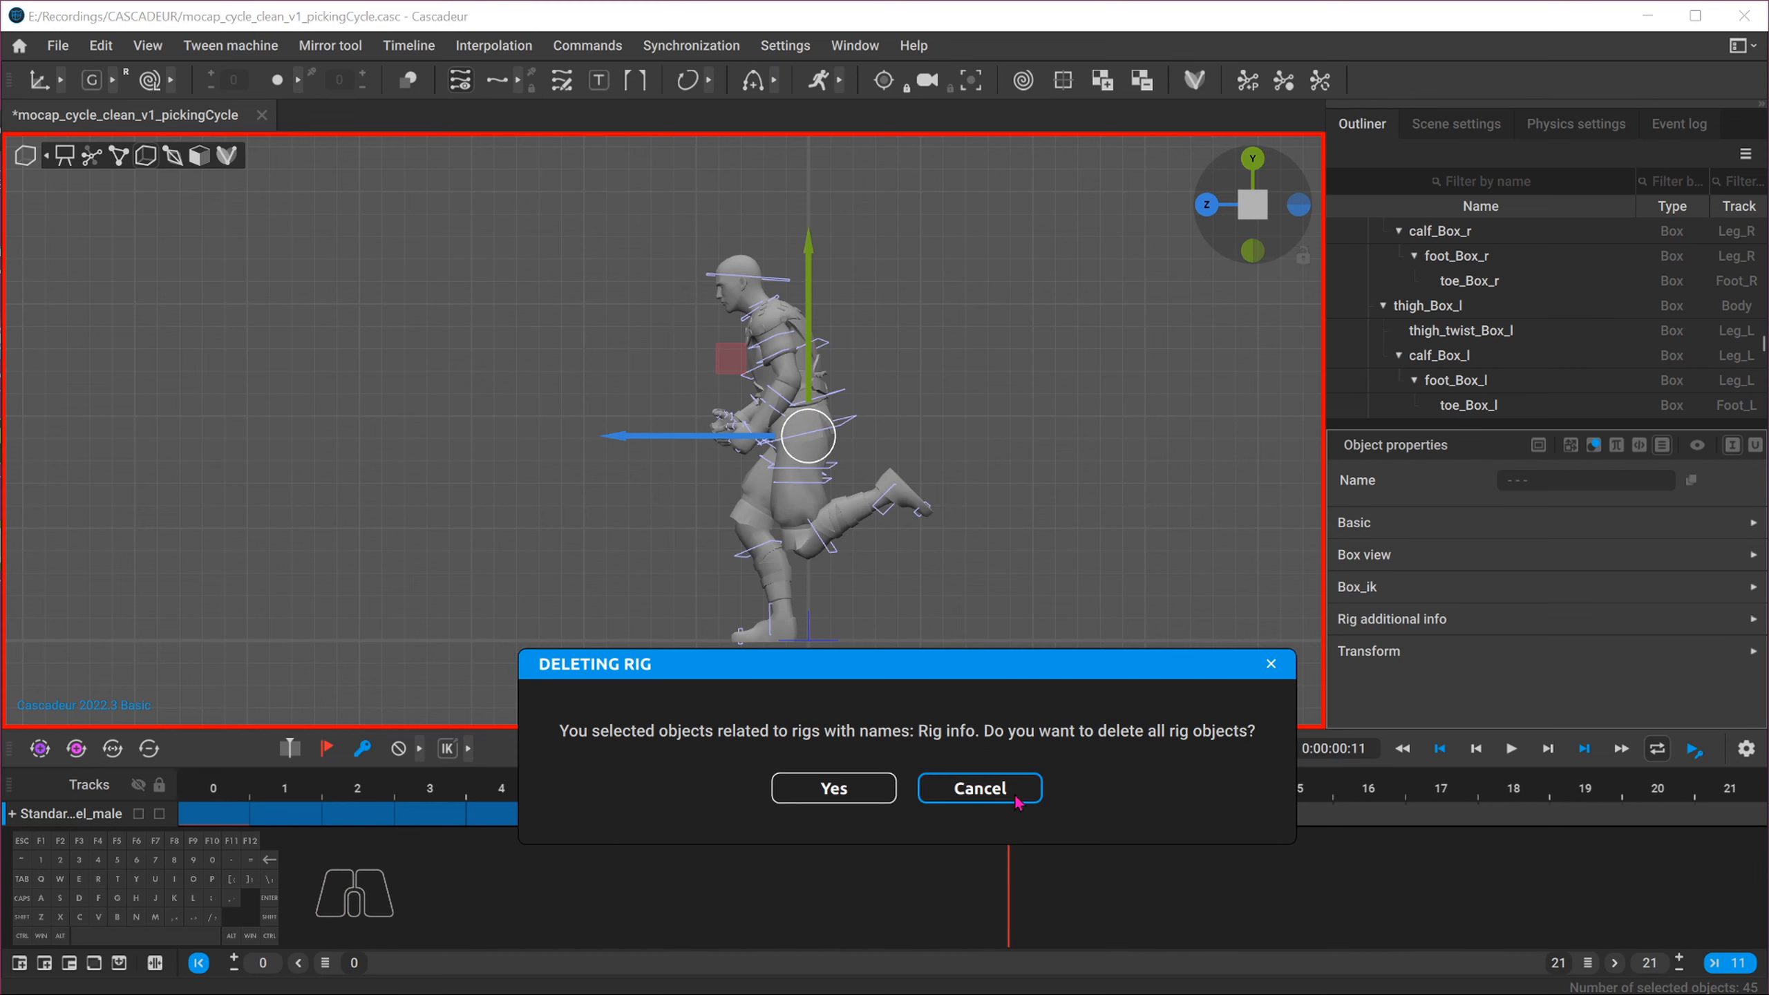
pyautogui.press('Return')
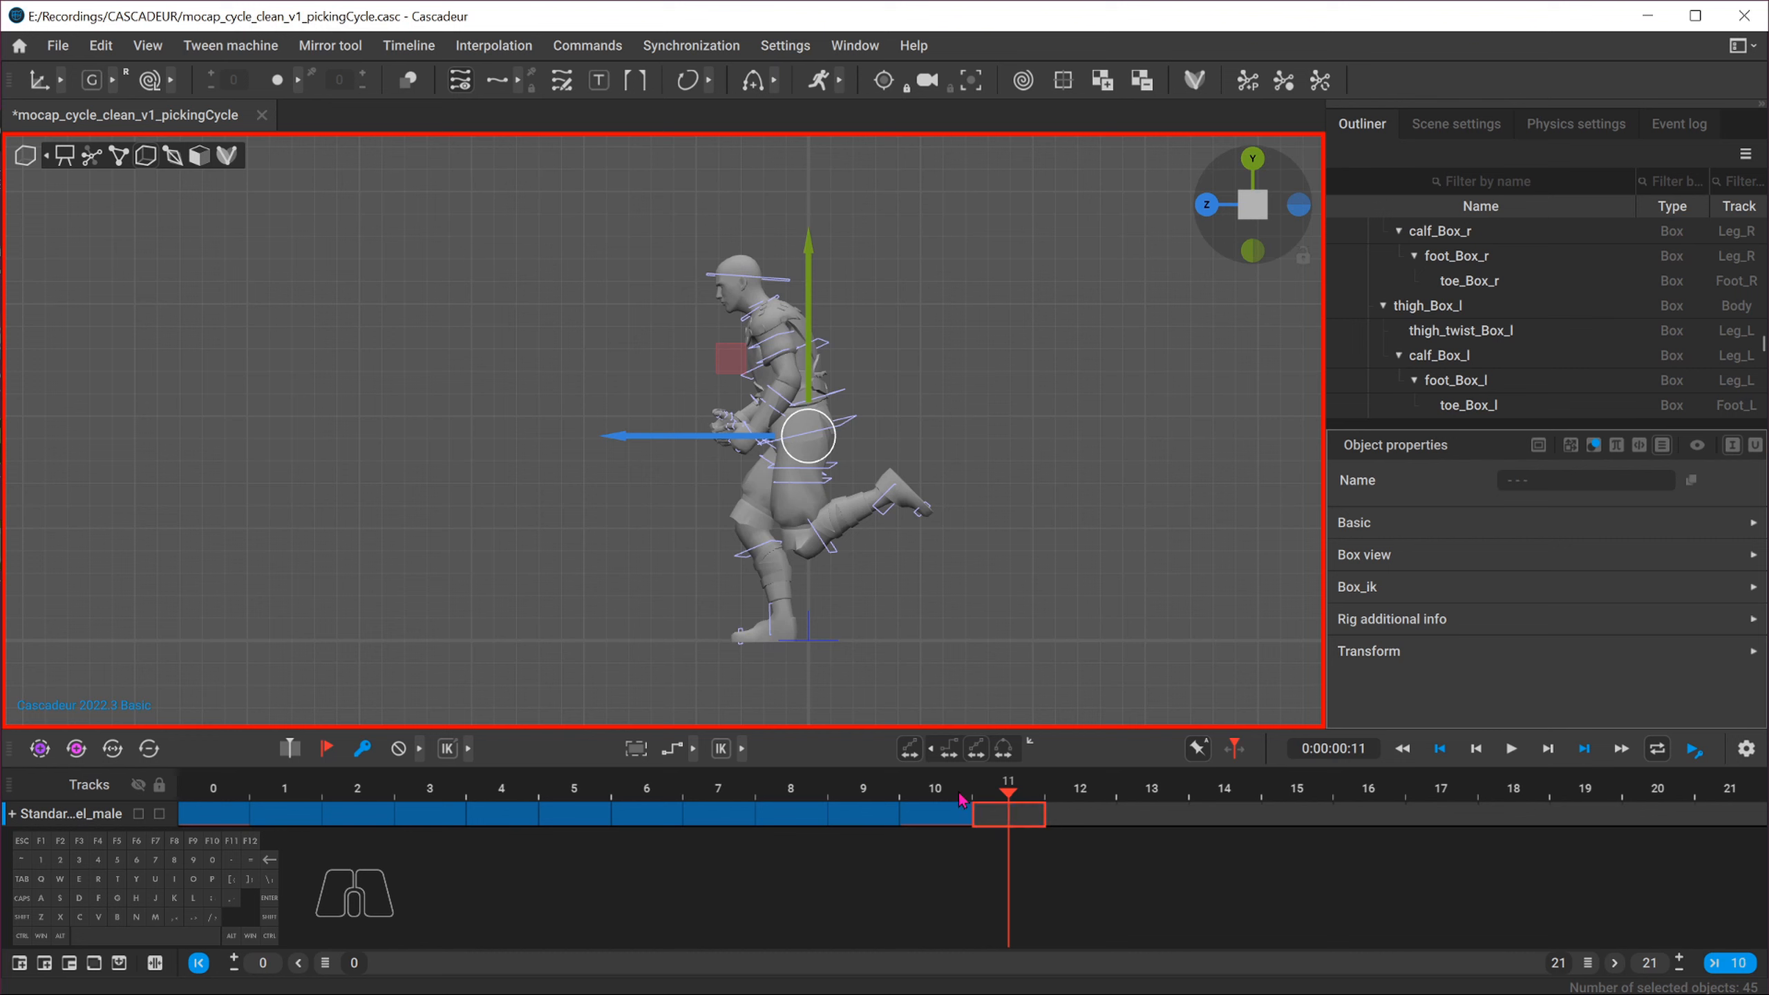
# Select frames 0 to 10 and duplicate that interval onto frames 10 to 20
pyautogui.moveTo(965, 800)
pyautogui.mouseDown()
pyautogui.moveTo(431, 801)
pyautogui.moveTo(937, 816)
pyautogui.mouseUp()
pyautogui.press('space')
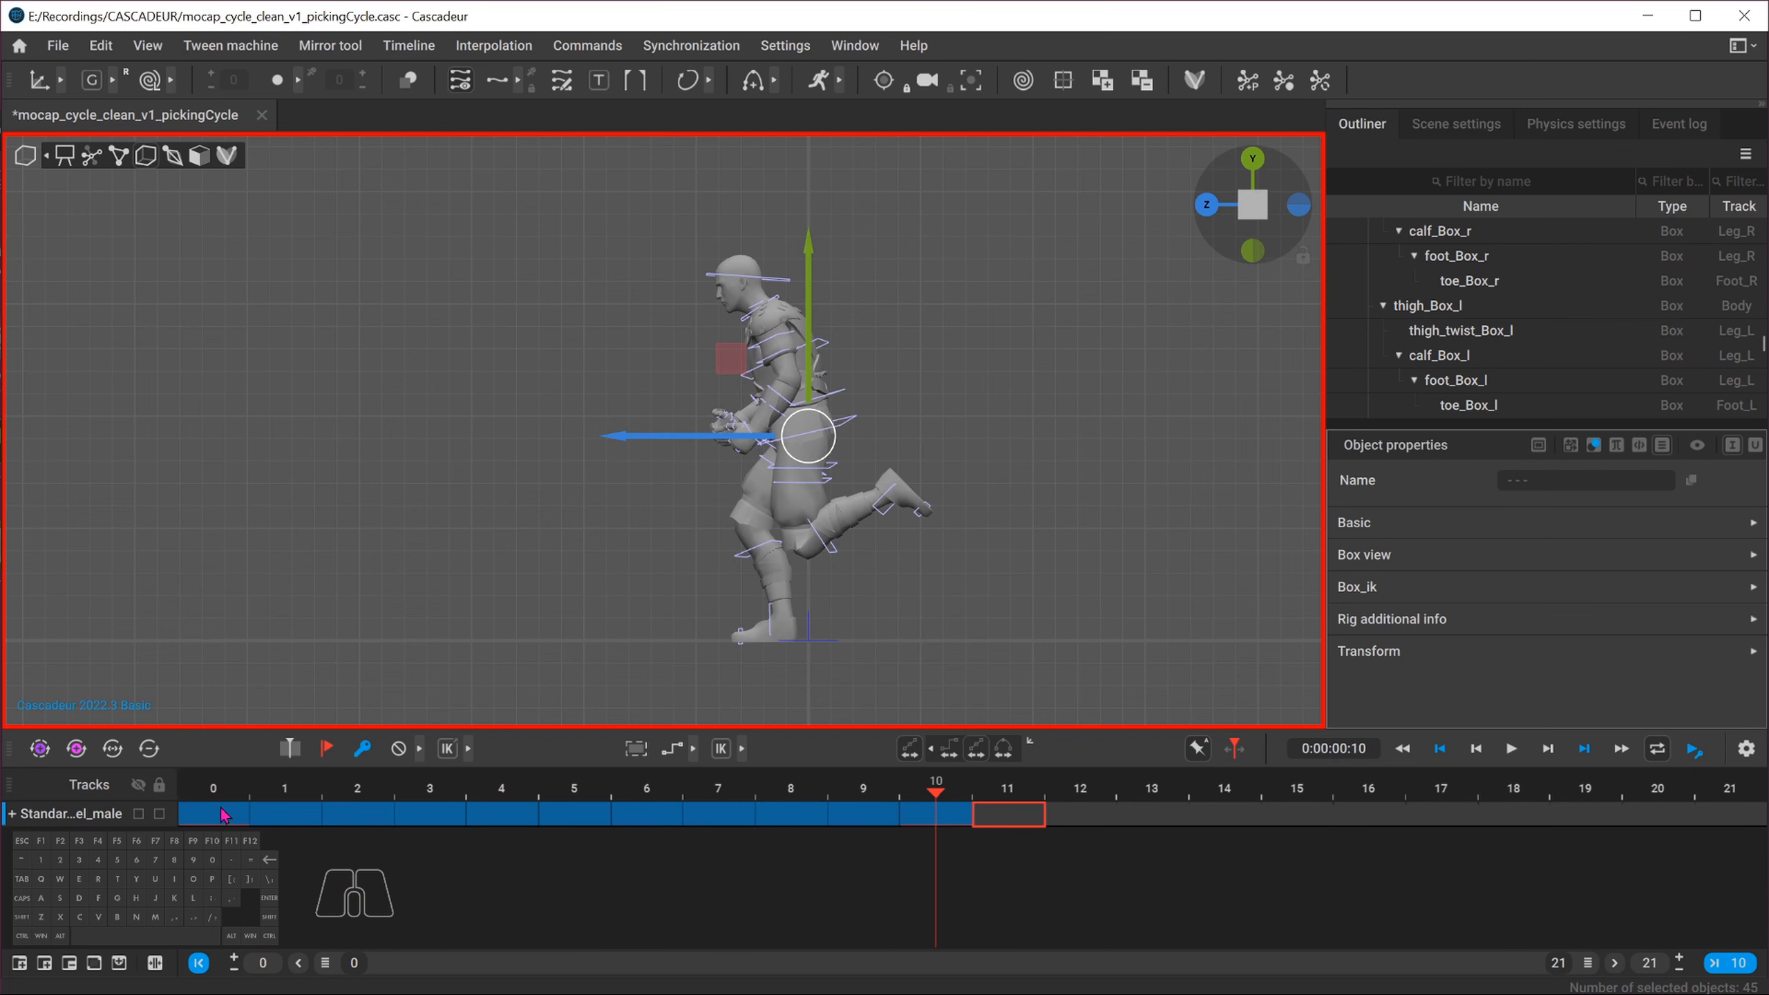
pyautogui.moveTo(222, 808); pyautogui.dragTo(929, 831)
pyautogui.click(911, 746)
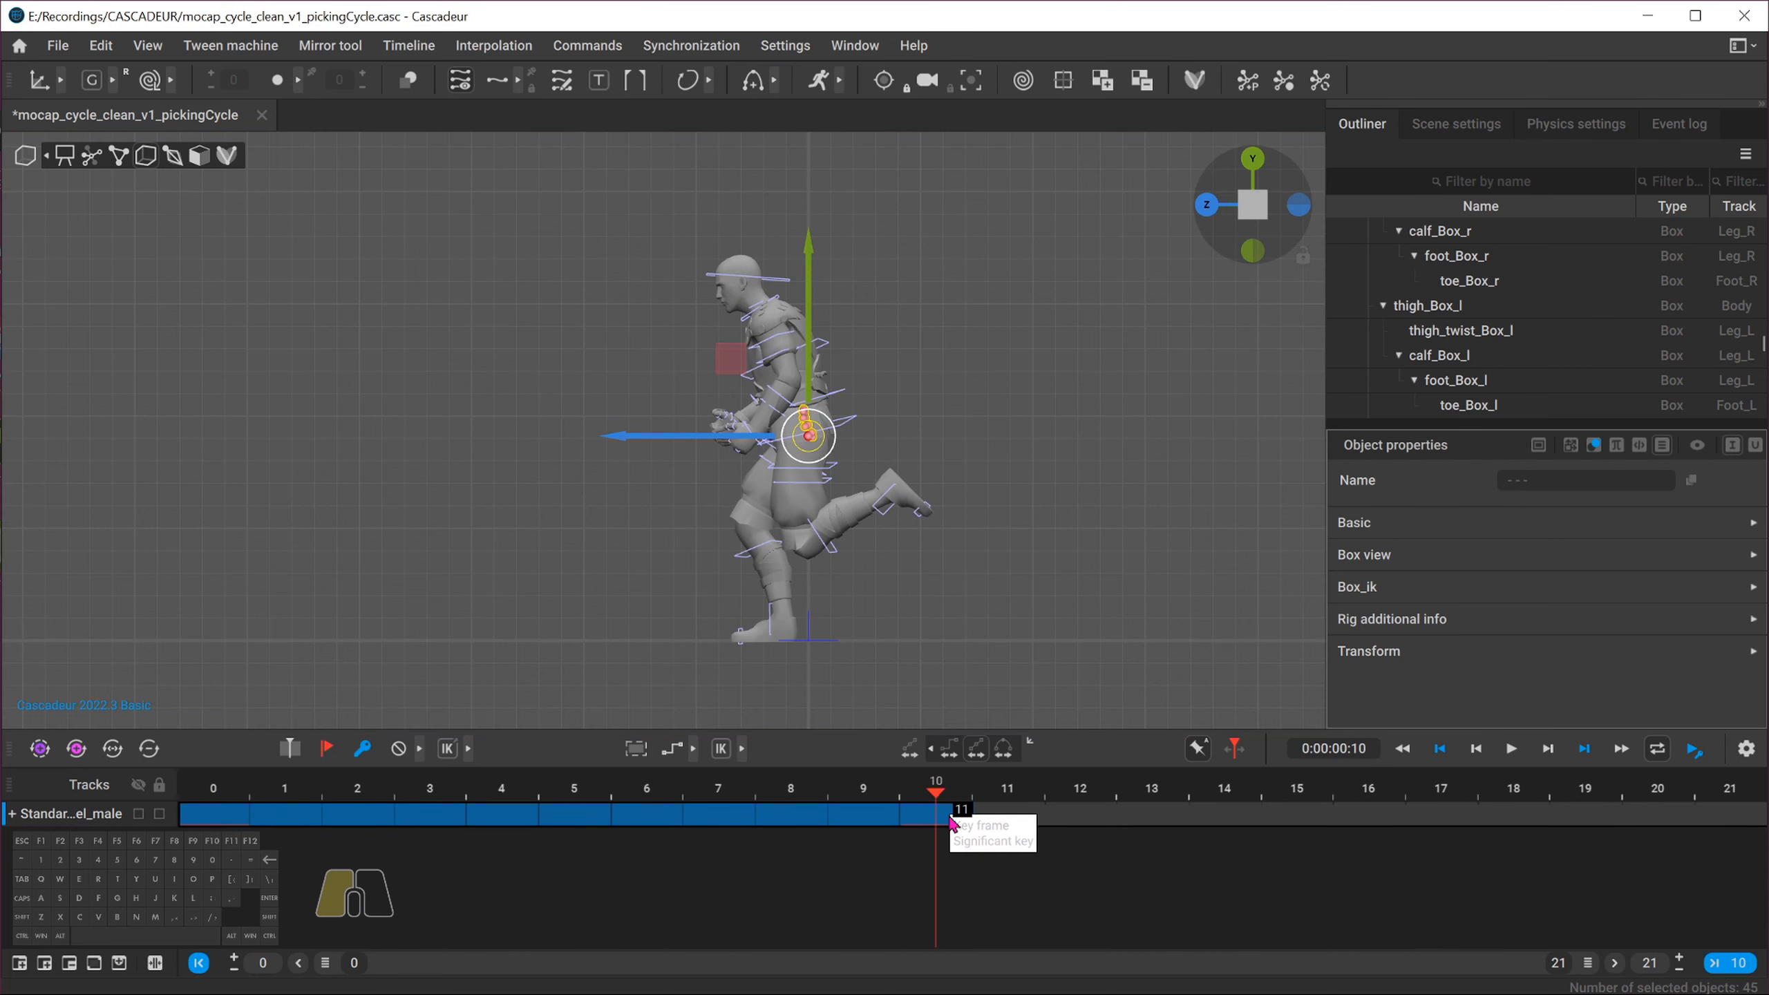
pyautogui.keyDown('shift'); pyautogui.moveTo(591, 825); pyautogui.dragTo(1314, 819); pyautogui.keyUp('shift')
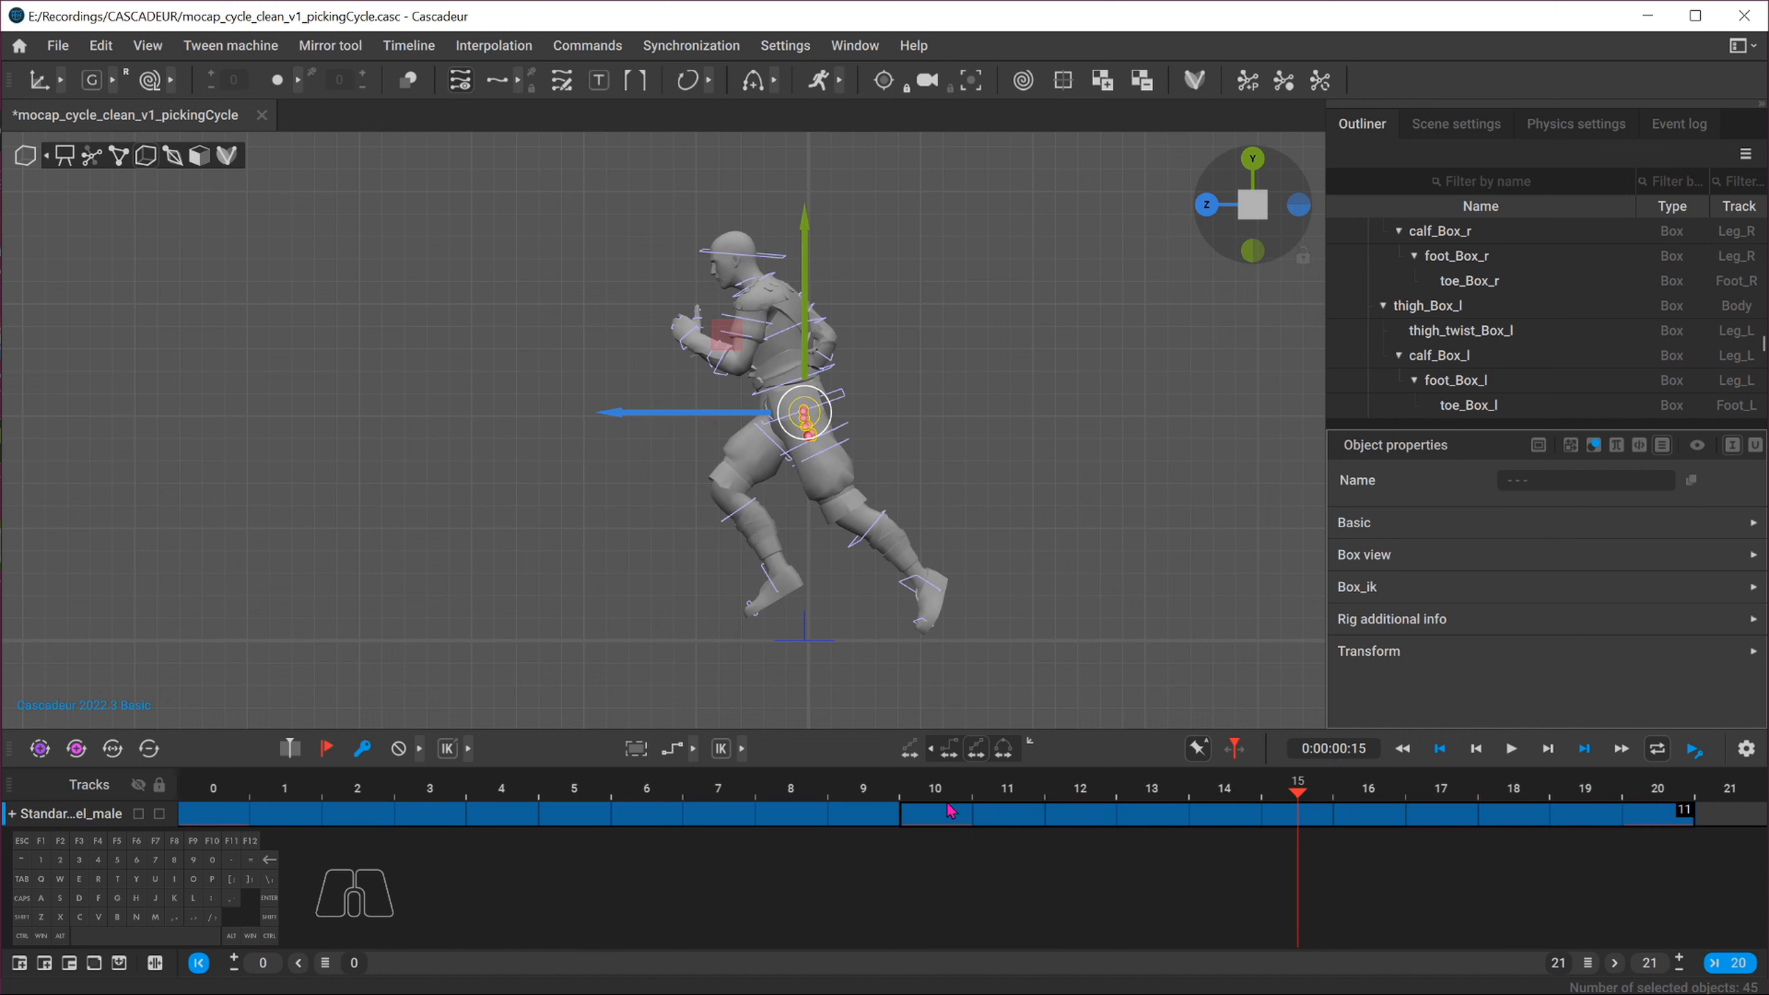
# Mirror the poses on the frames 10 to 20 interval across the X plane
pyautogui.click(951, 801)
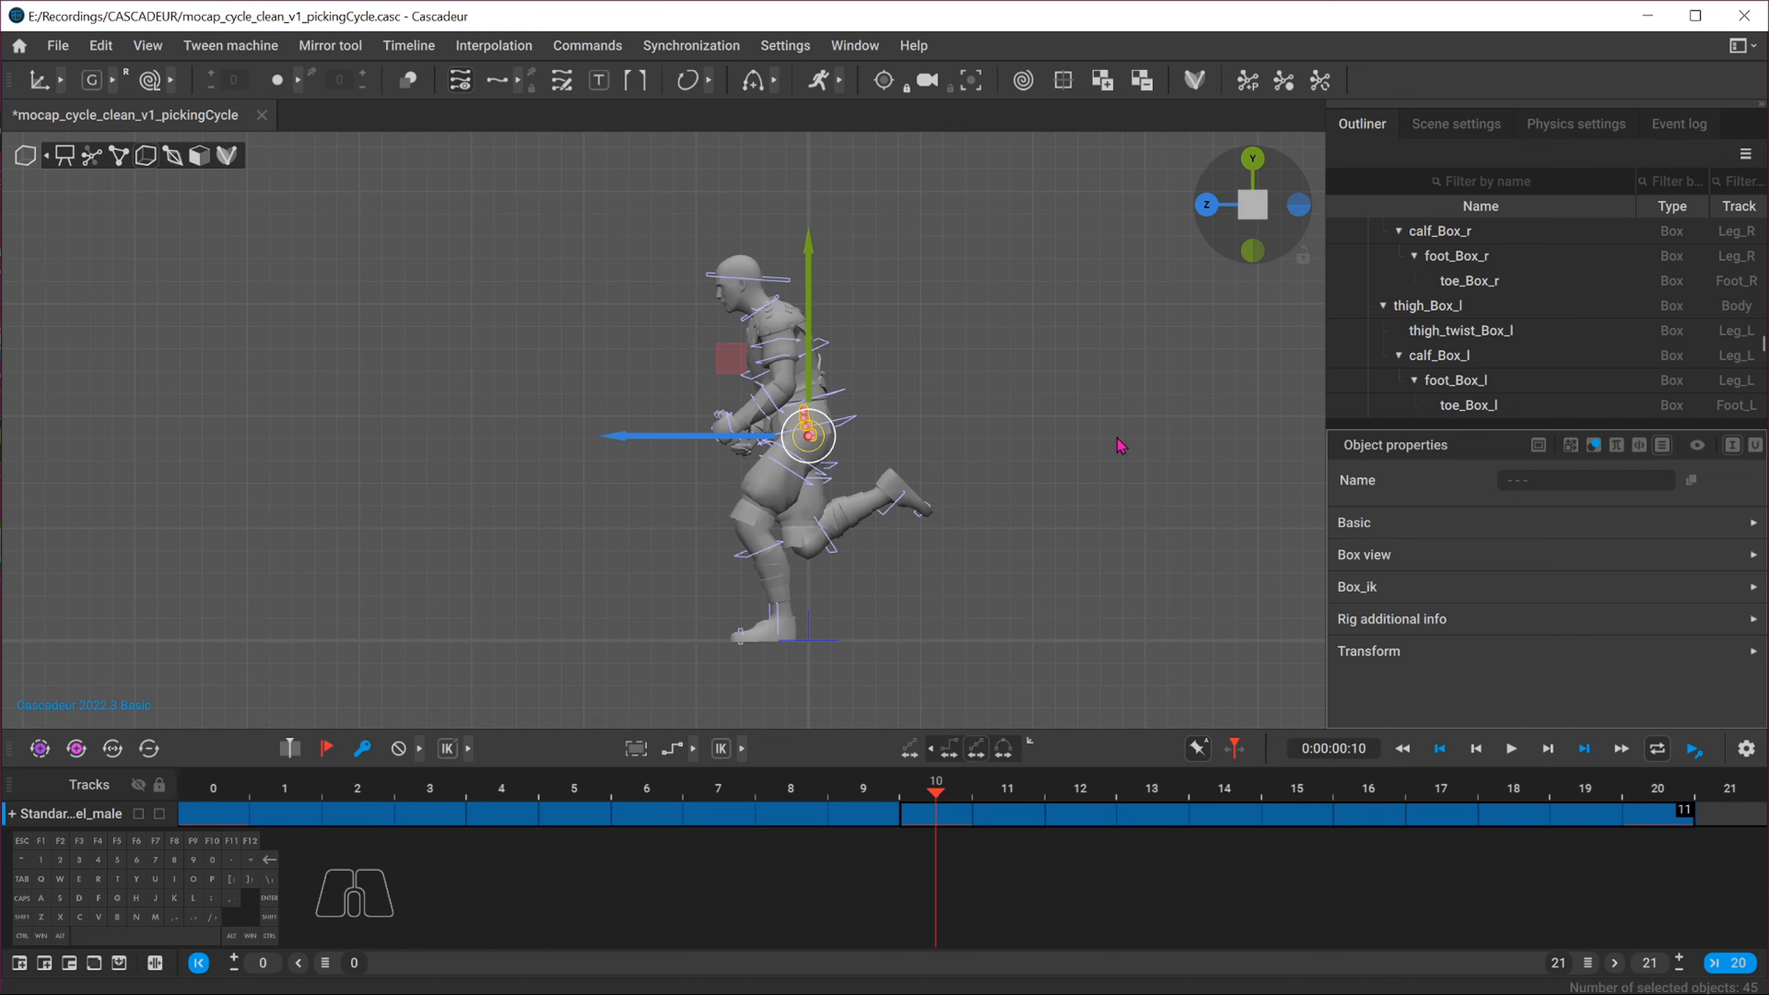
pyautogui.click(1247, 209)
pyautogui.keyDown('alt'); pyautogui.moveTo(899, 498); pyautogui.dragTo(1016, 551); pyautogui.keyUp('alt')
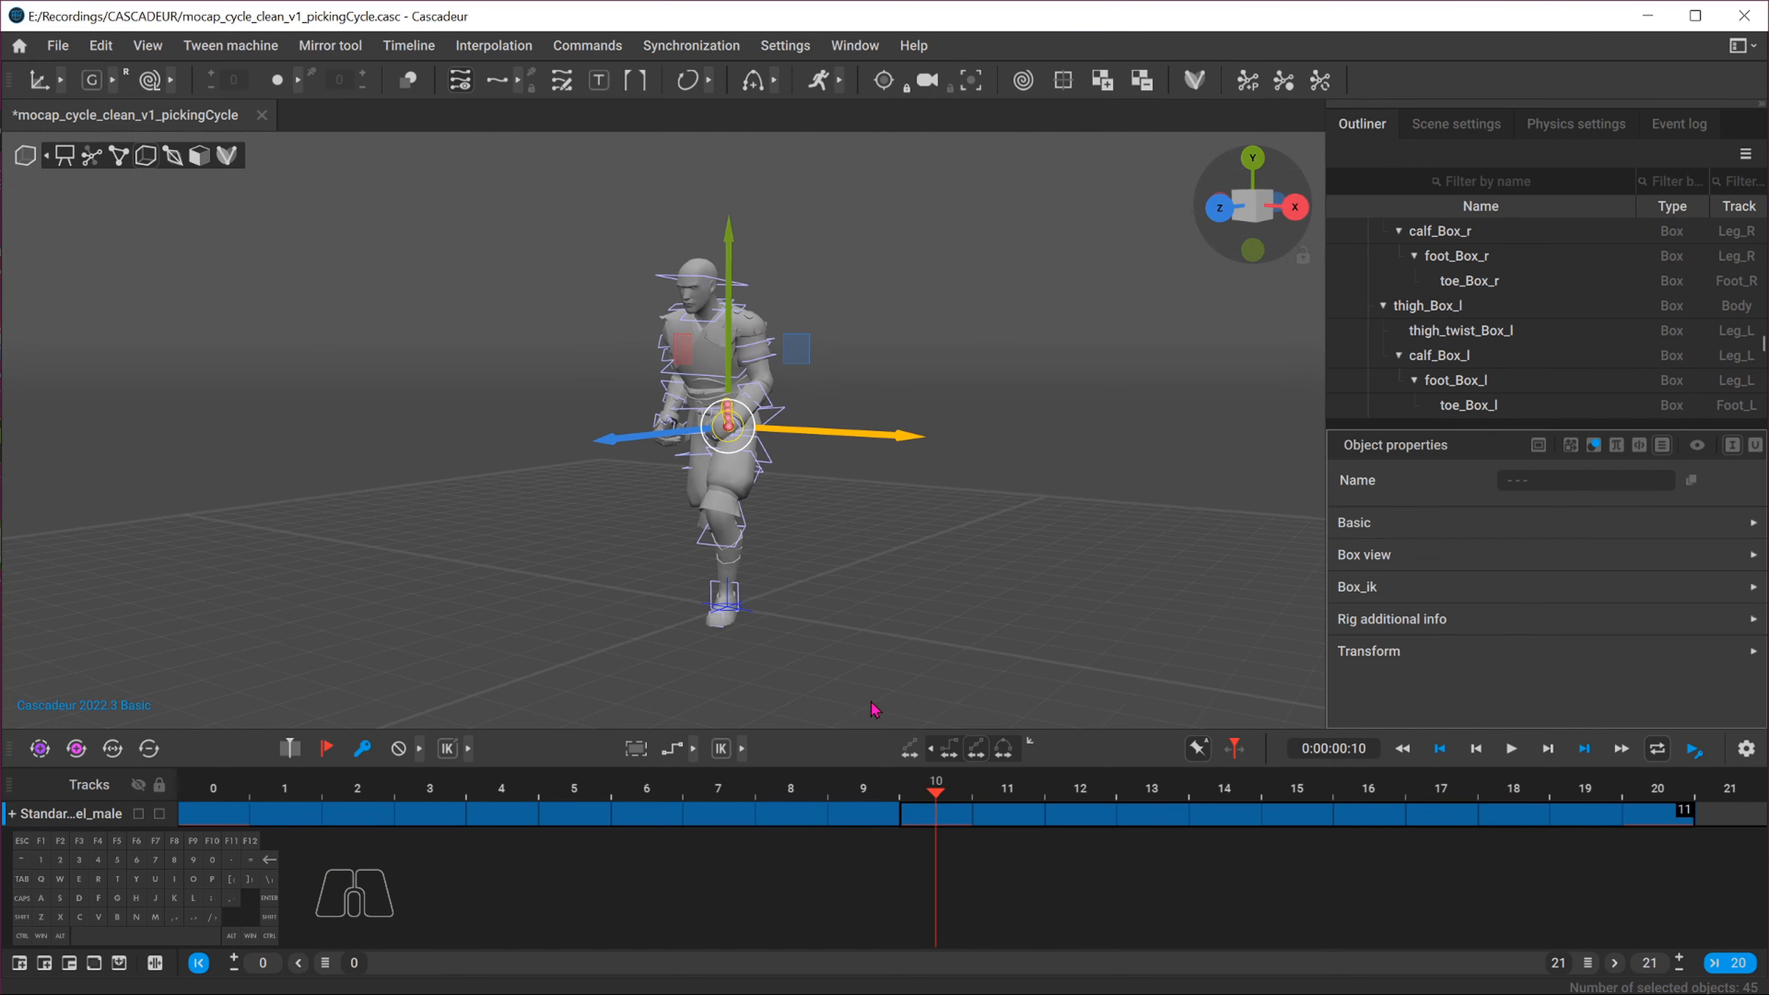
pyautogui.moveTo(931, 803)
pyautogui.mouseDown()
pyautogui.moveTo(869, 793)
pyautogui.moveTo(911, 789)
pyautogui.mouseUp()
pyautogui.keyDown('alt'); pyautogui.moveTo(572, 466); pyautogui.dragTo(606, 497); pyautogui.keyUp('alt')
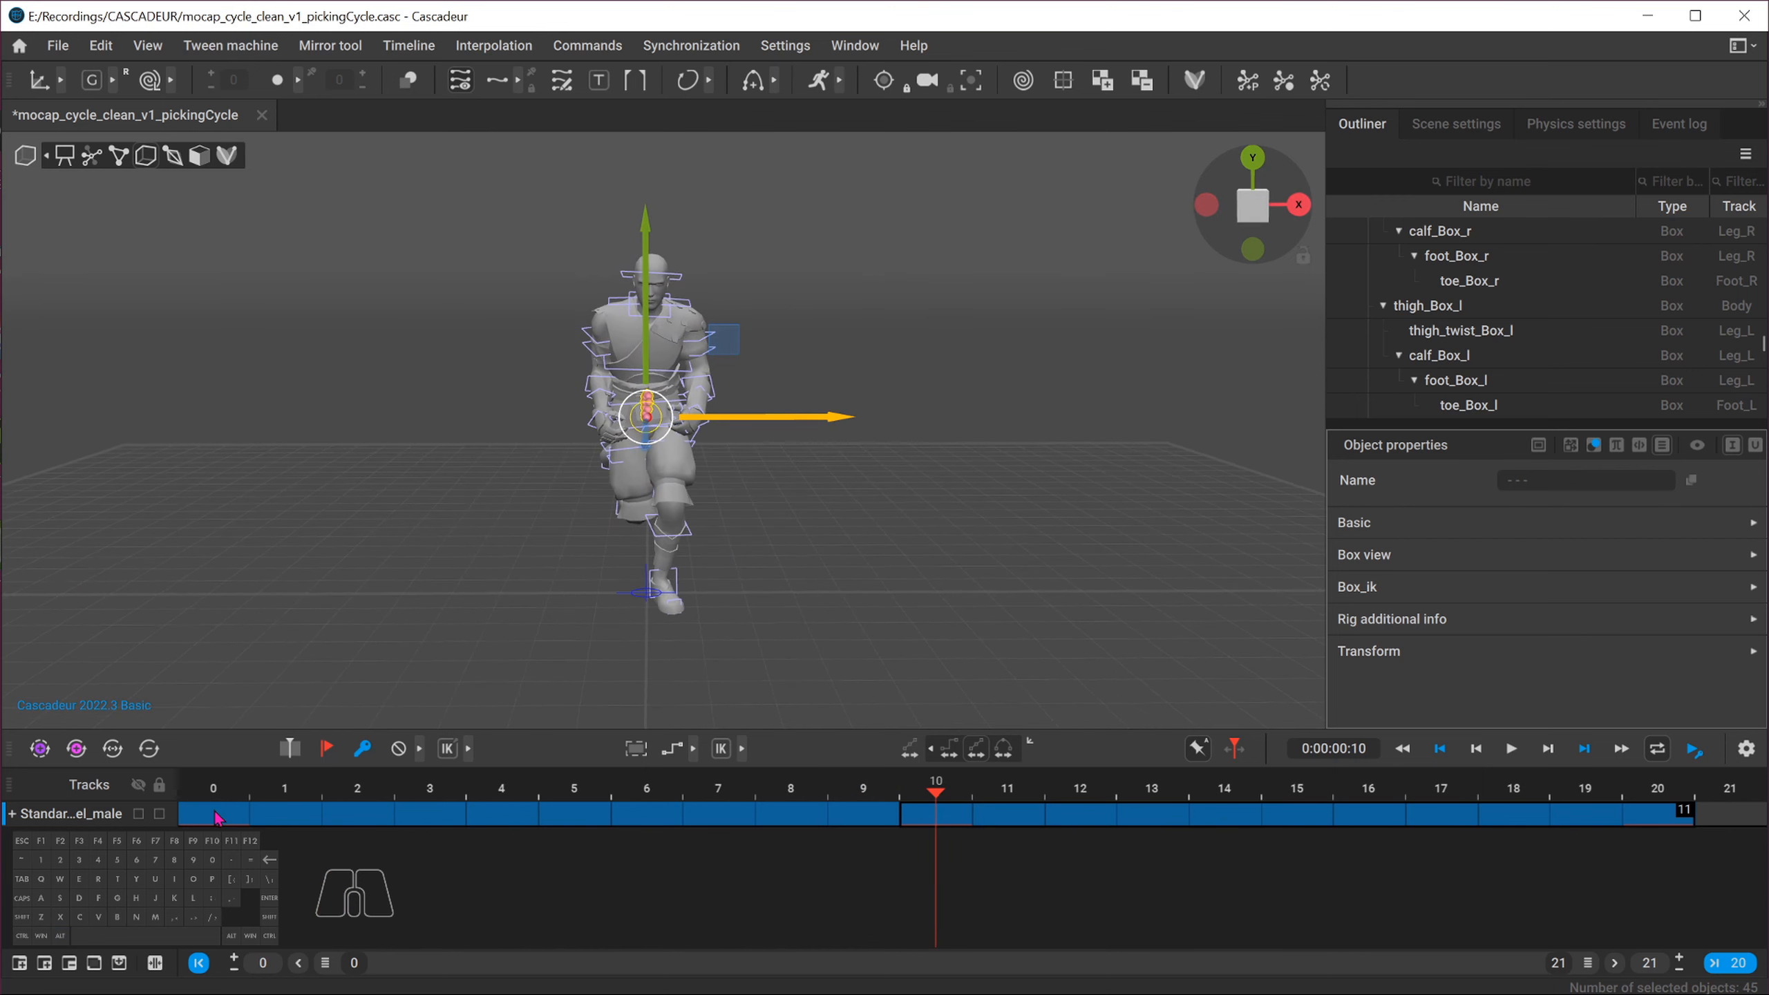
pyautogui.moveTo(214, 812); pyautogui.dragTo(1678, 812)
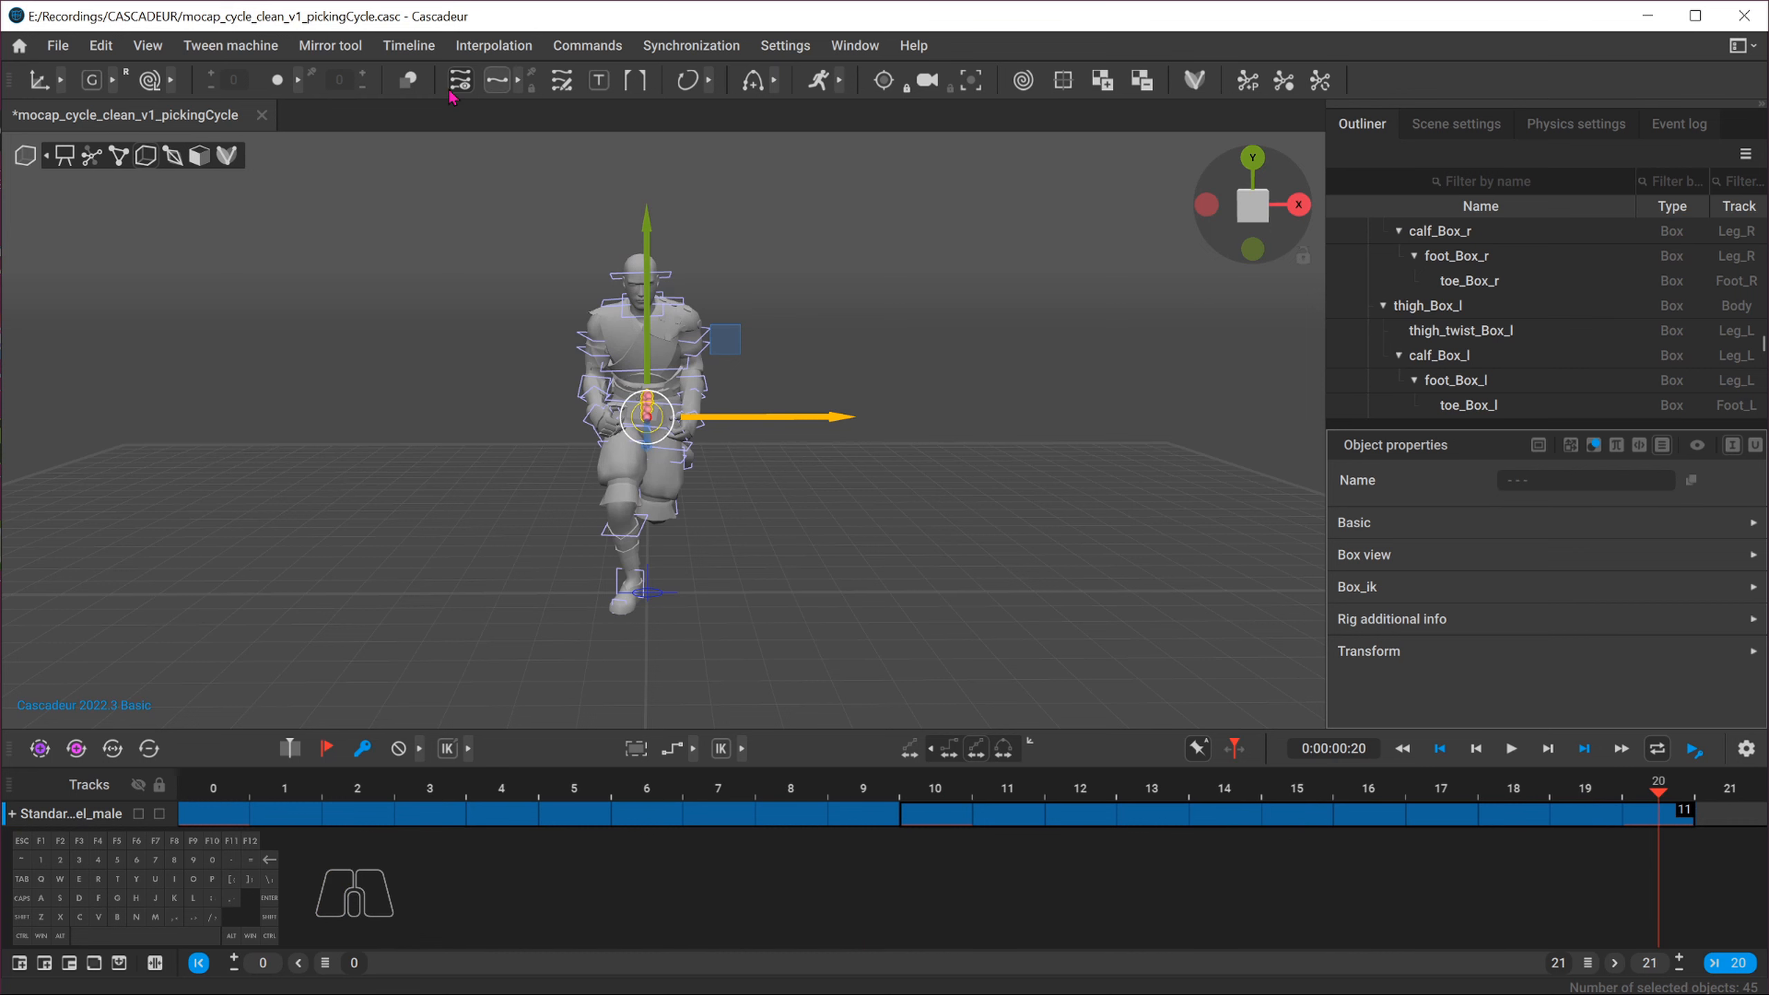
pyautogui.click(345, 46)
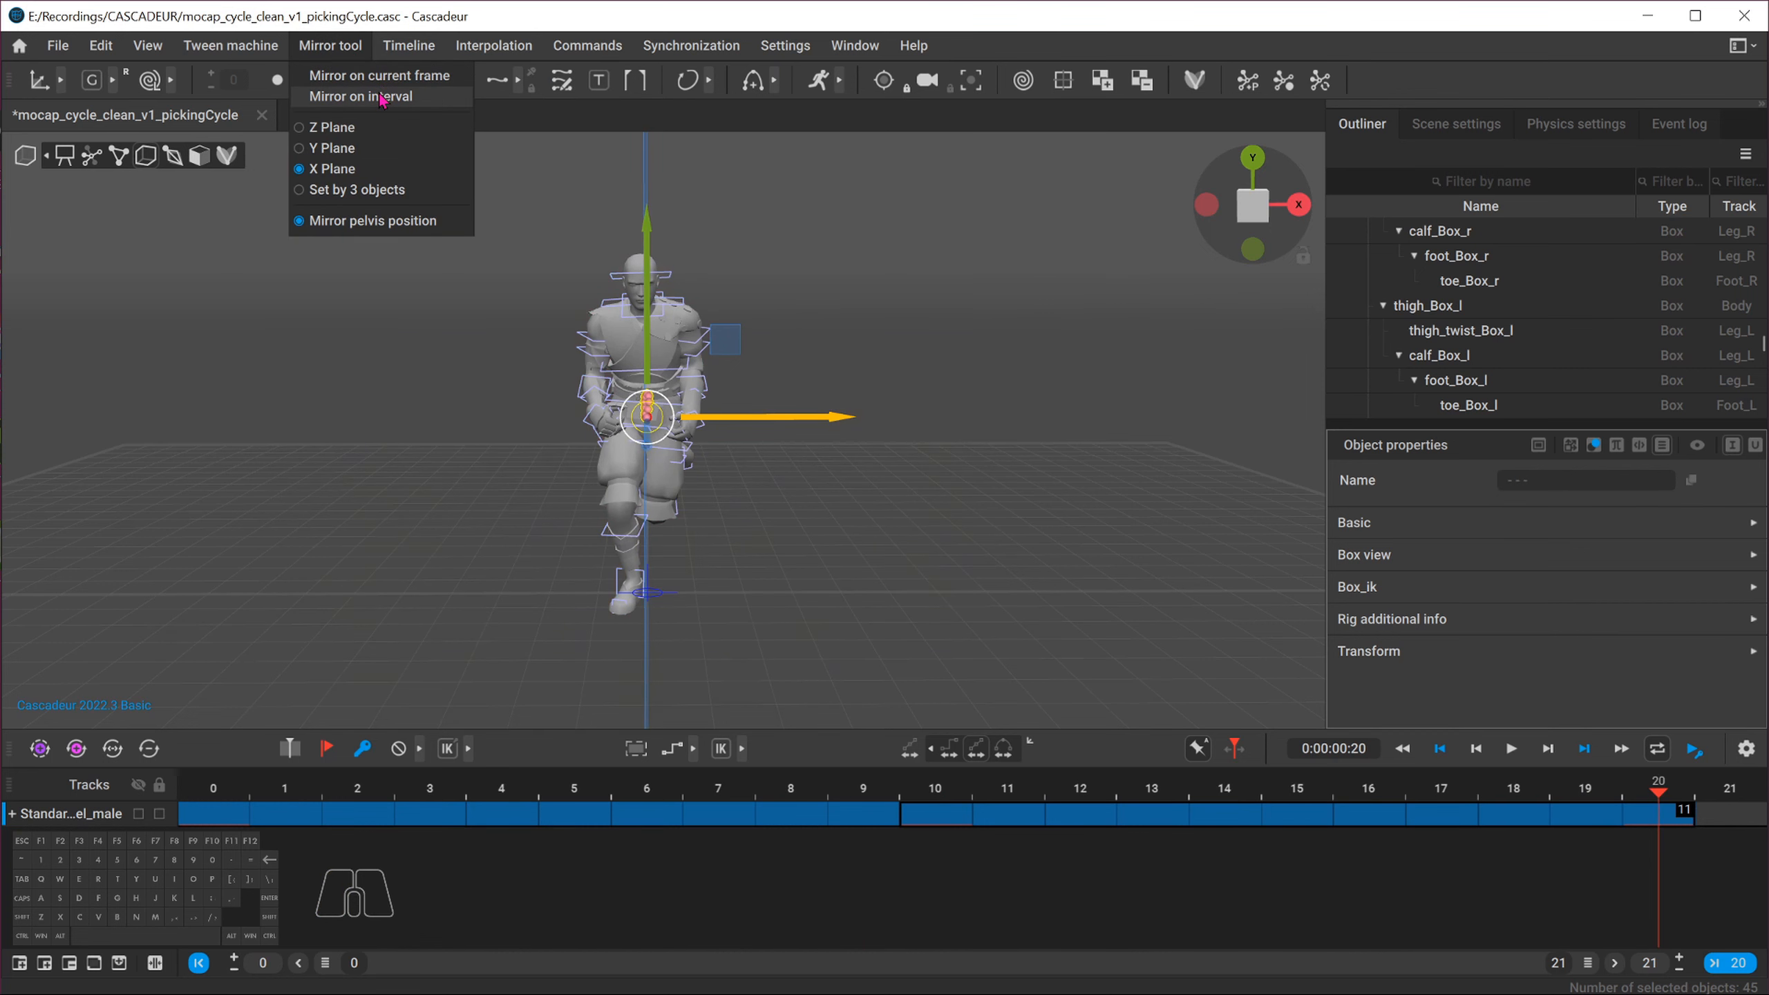
pyautogui.click(382, 98)
pyautogui.keyDown('alt'); pyautogui.moveTo(504, 306); pyautogui.dragTo(364, 316); pyautogui.keyUp('alt')
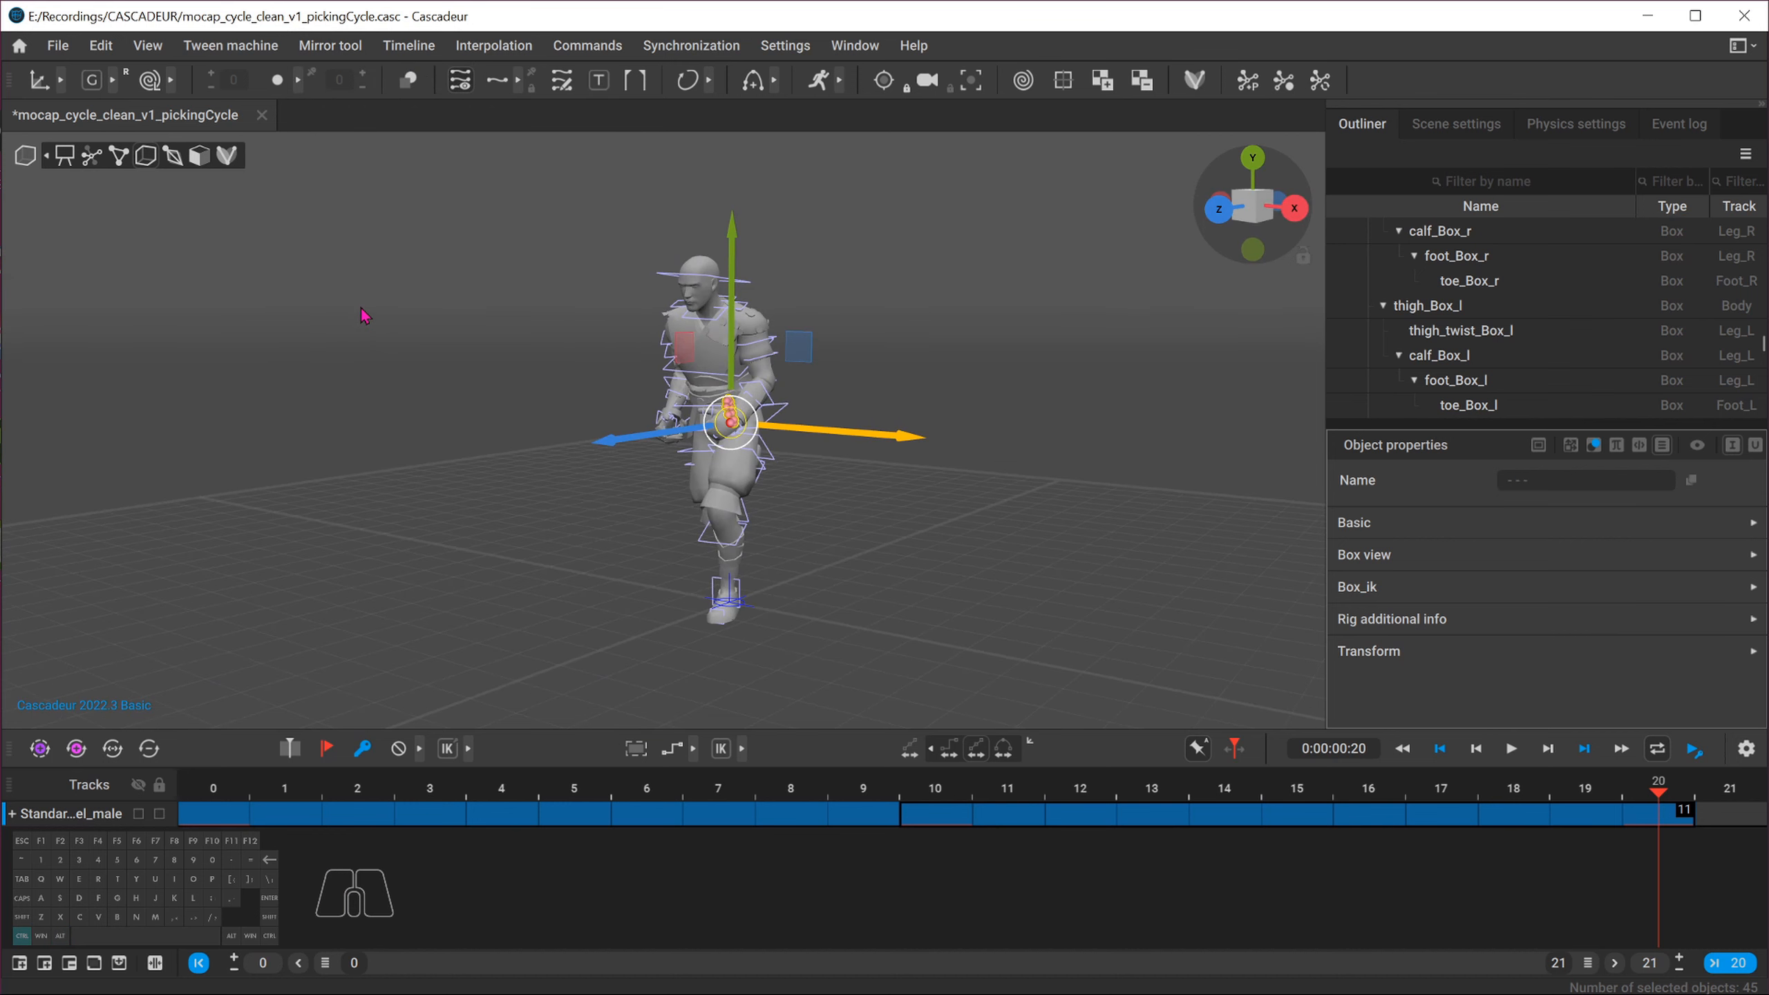
# Select the whole rig at frame 10 and run Mirror on interval over the frames 10 to 20 selection
pyautogui.click(519, 317)
pyautogui.click(937, 787)
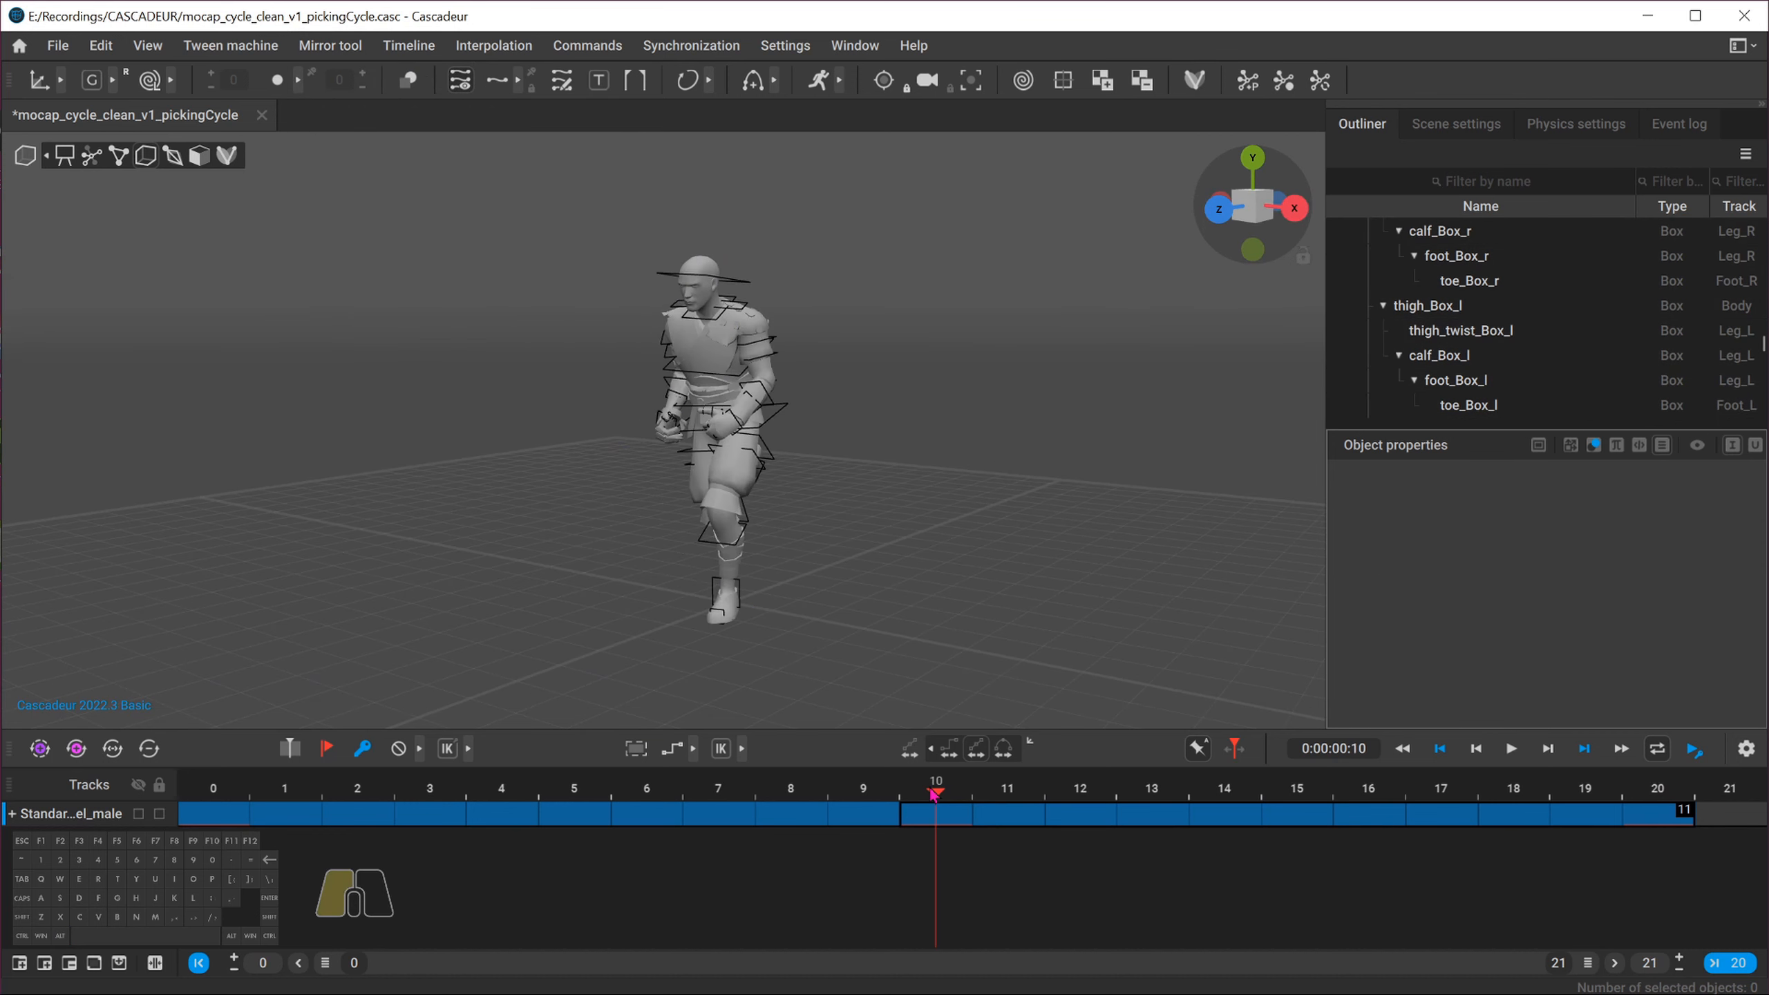
pyautogui.moveTo(523, 204); pyautogui.dragTo(1026, 728)
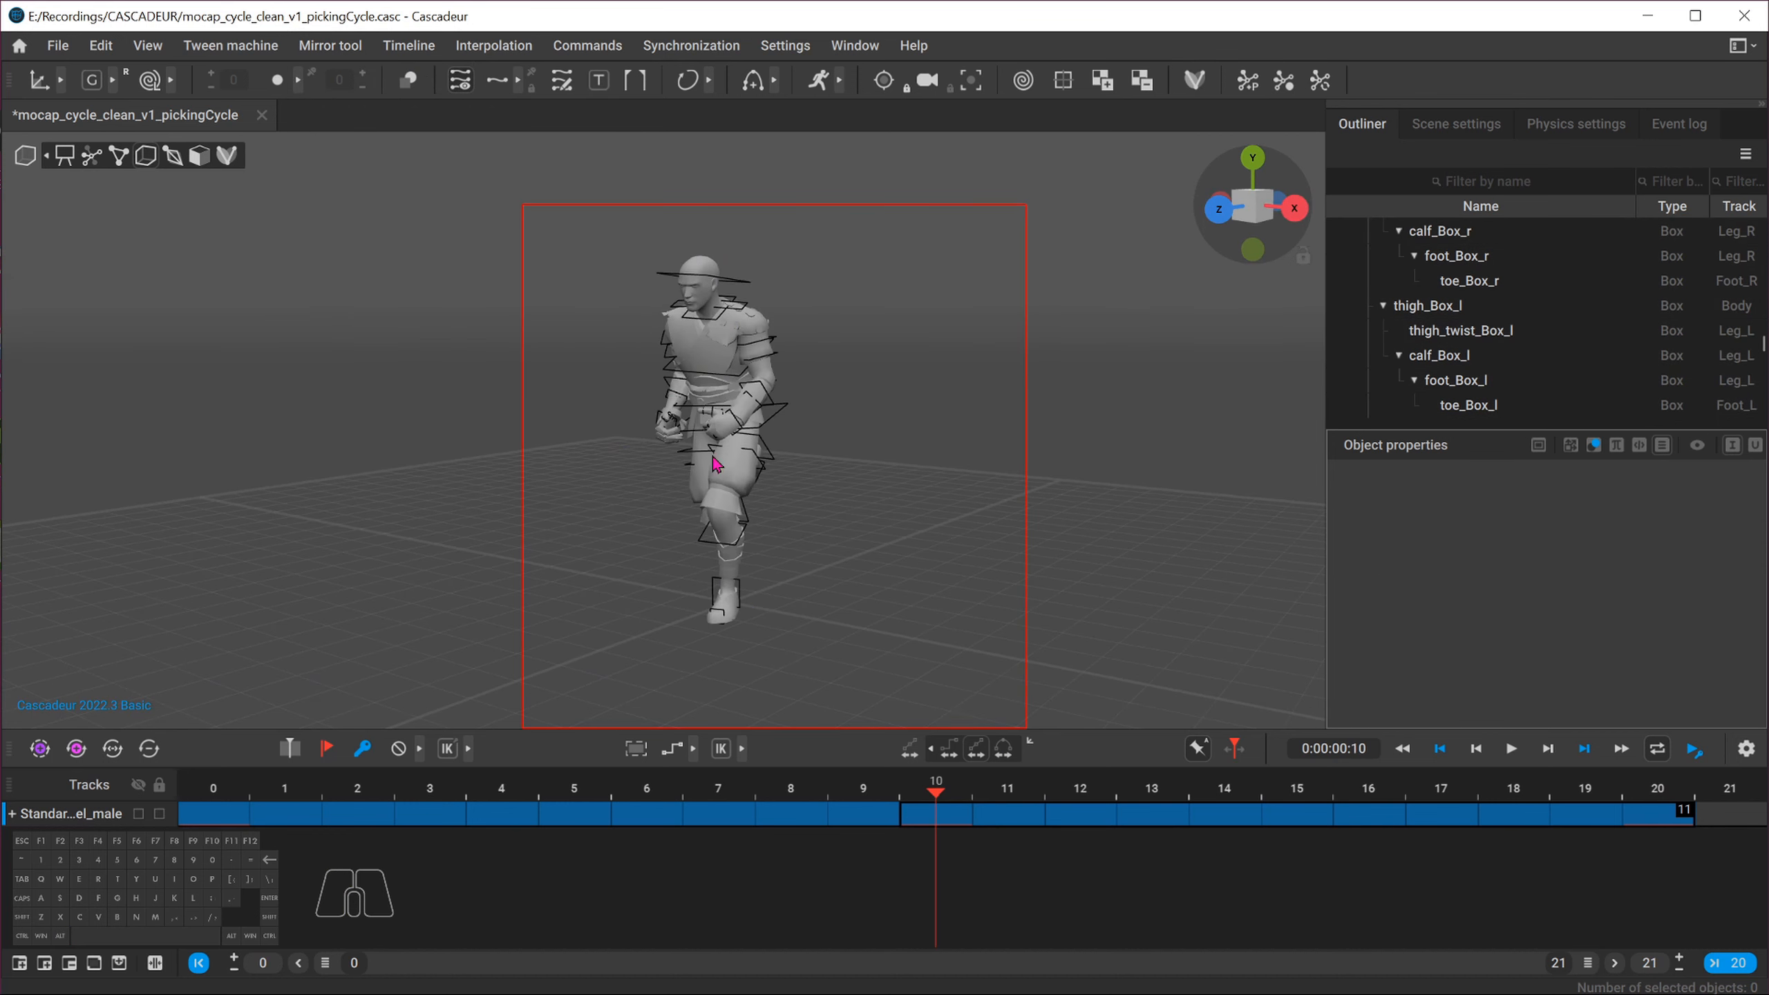
pyautogui.click(331, 46)
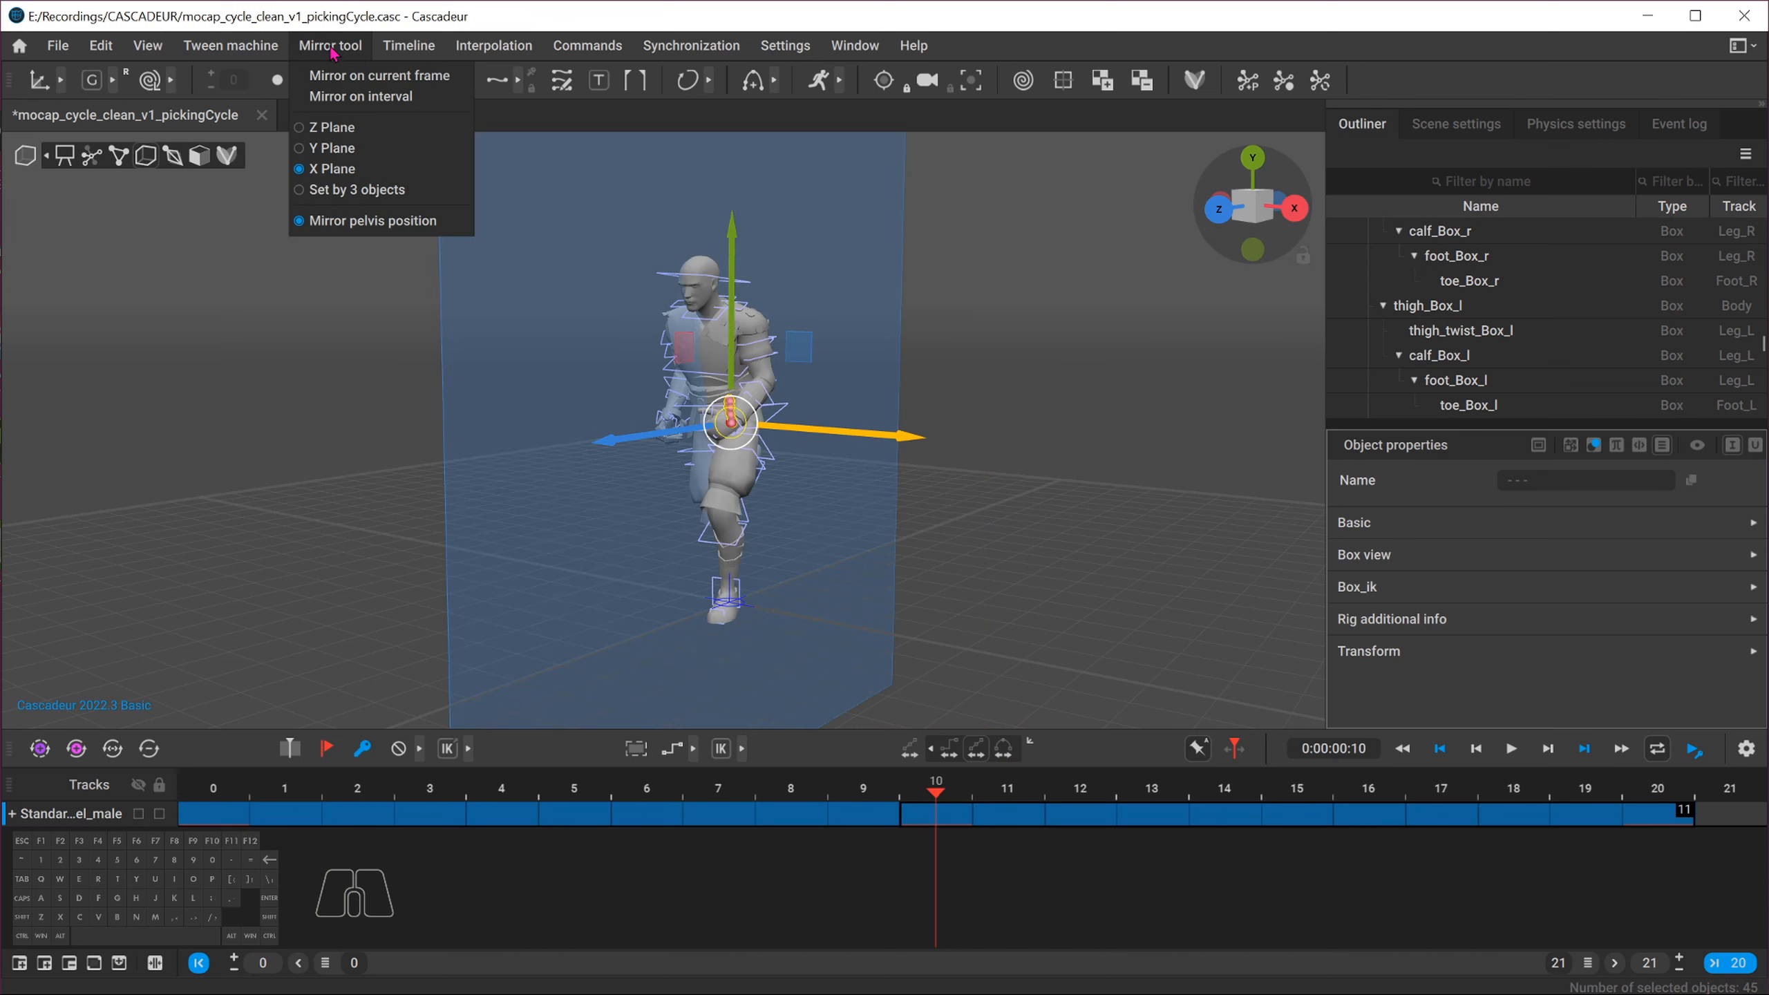
pyautogui.click(360, 98)
pyautogui.moveTo(879, 795); pyautogui.dragTo(1662, 793)
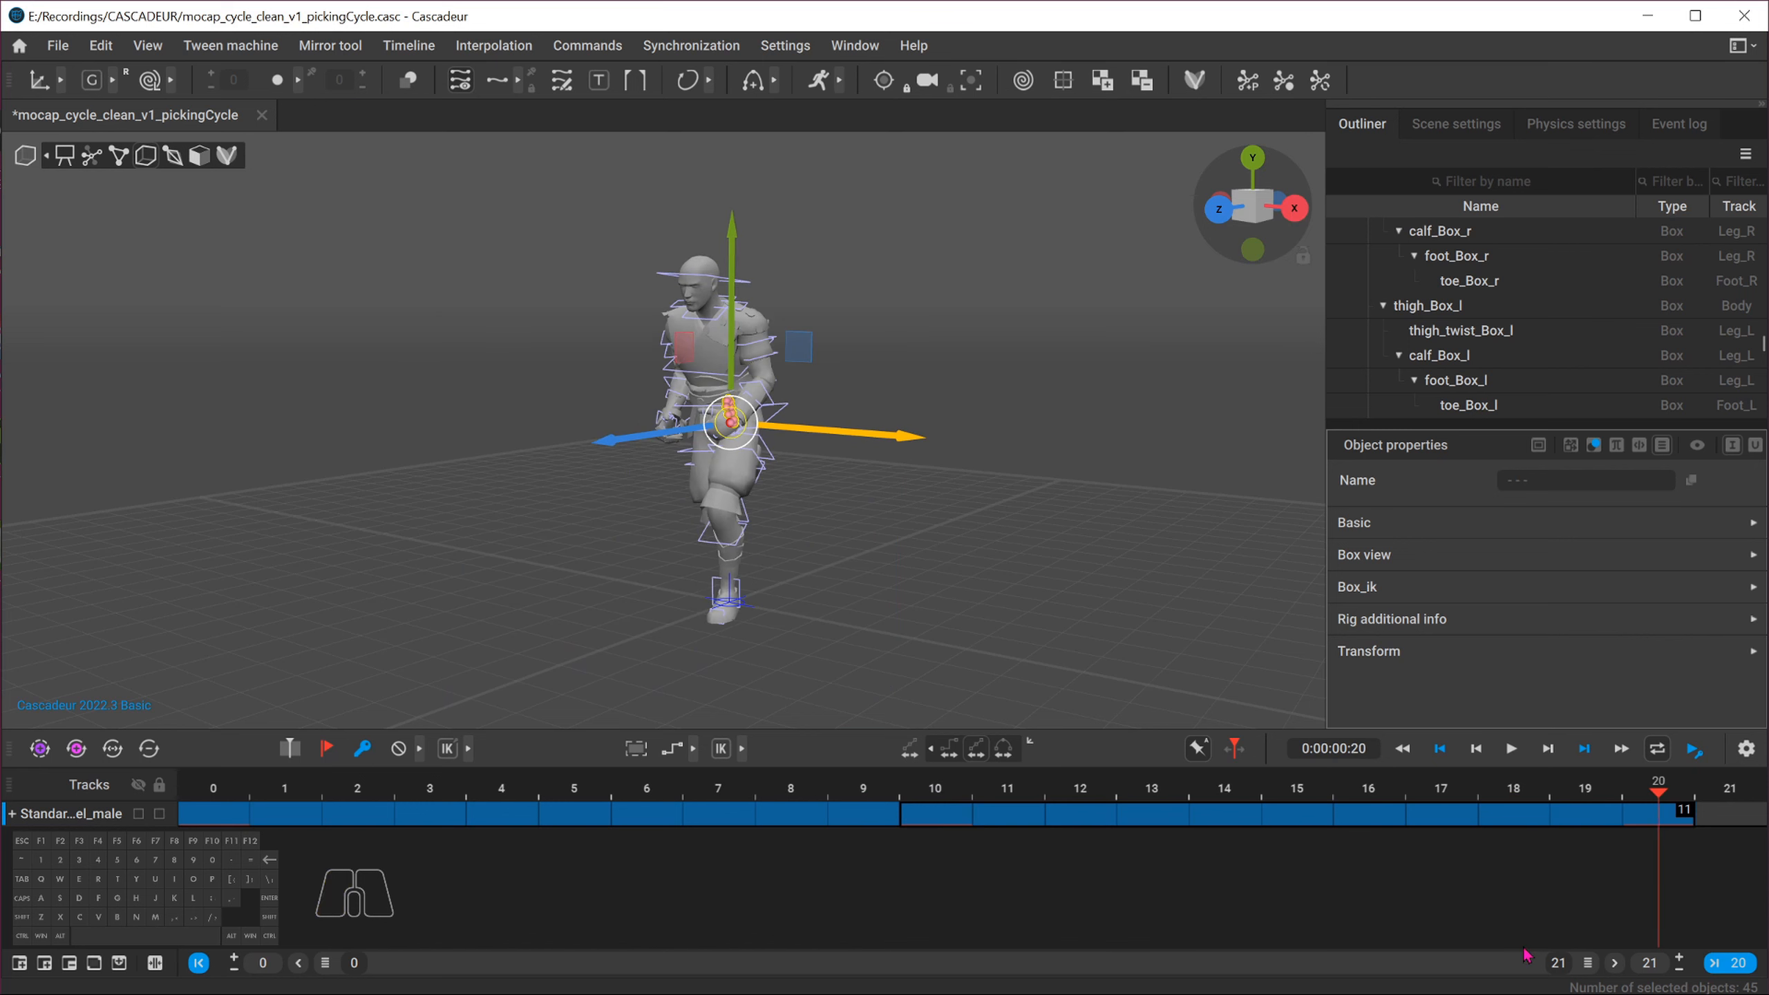
# Set the animation's end frame to 20
pyautogui.click(1559, 972)
pyautogui.click(1558, 966)
pyautogui.press('BackSpace')
pyautogui.write('0')
pyautogui.press('Return')
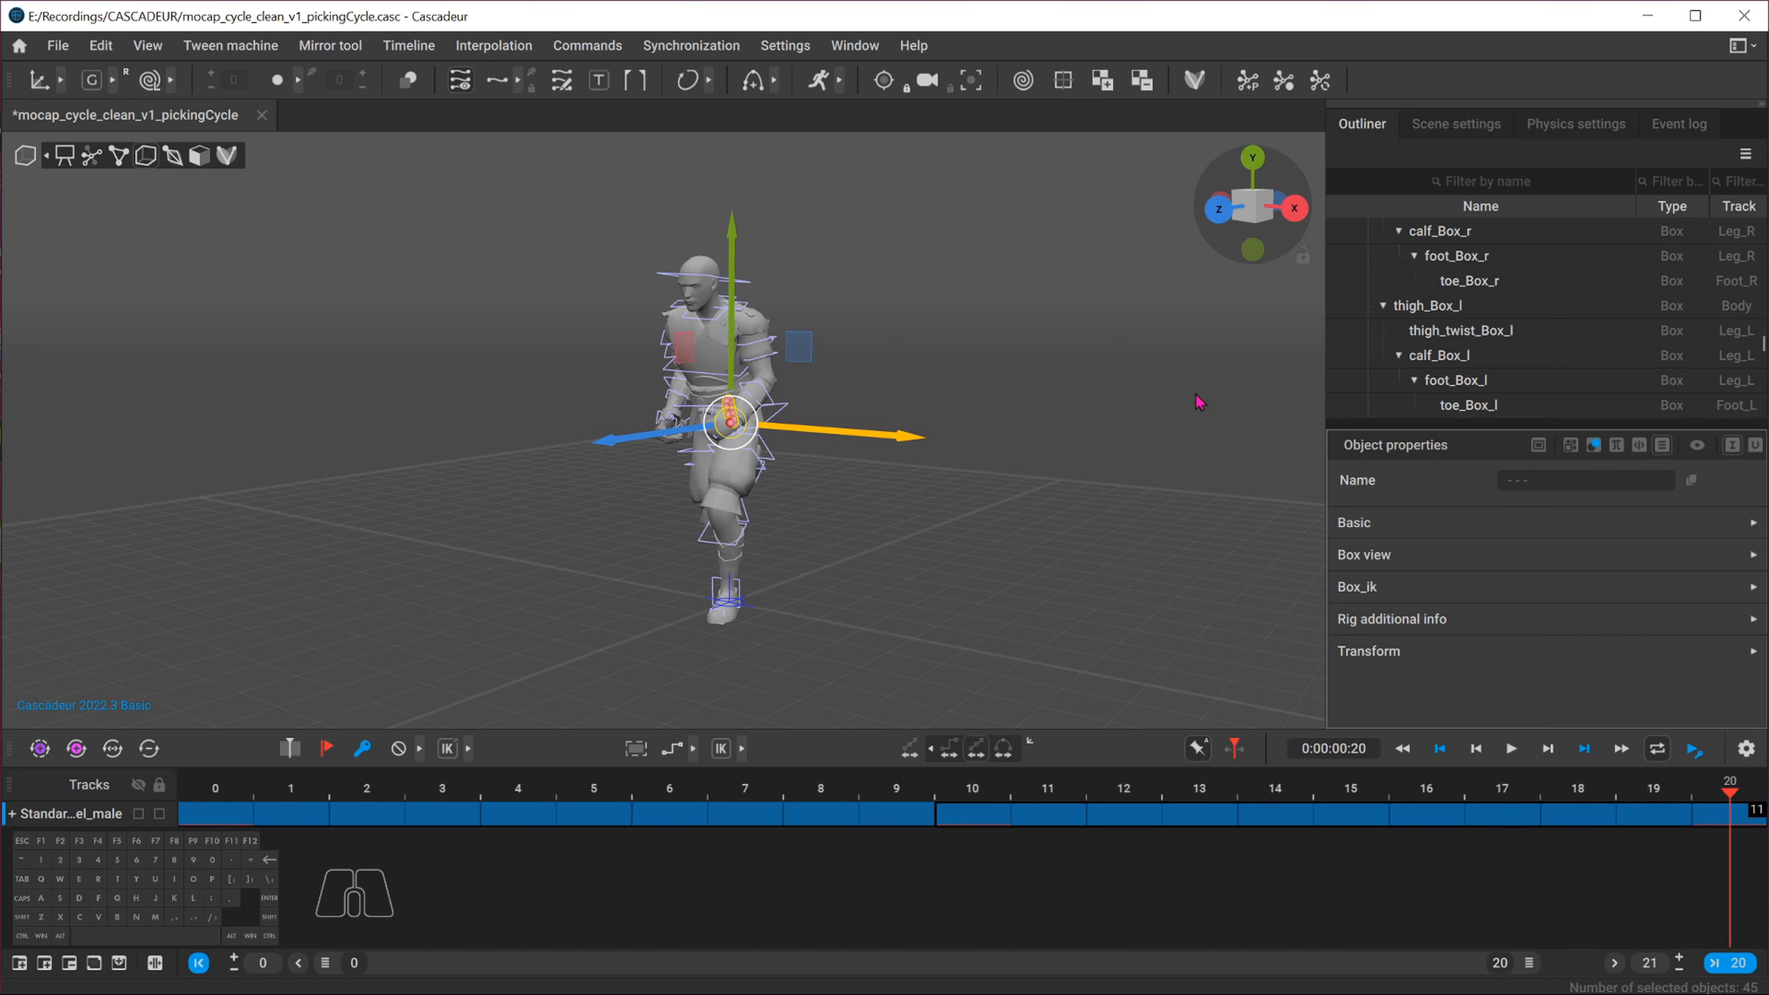
# Play back the cycle from the front and side views to review the loop
pyautogui.click(1083, 492)
pyautogui.click(1230, 223)
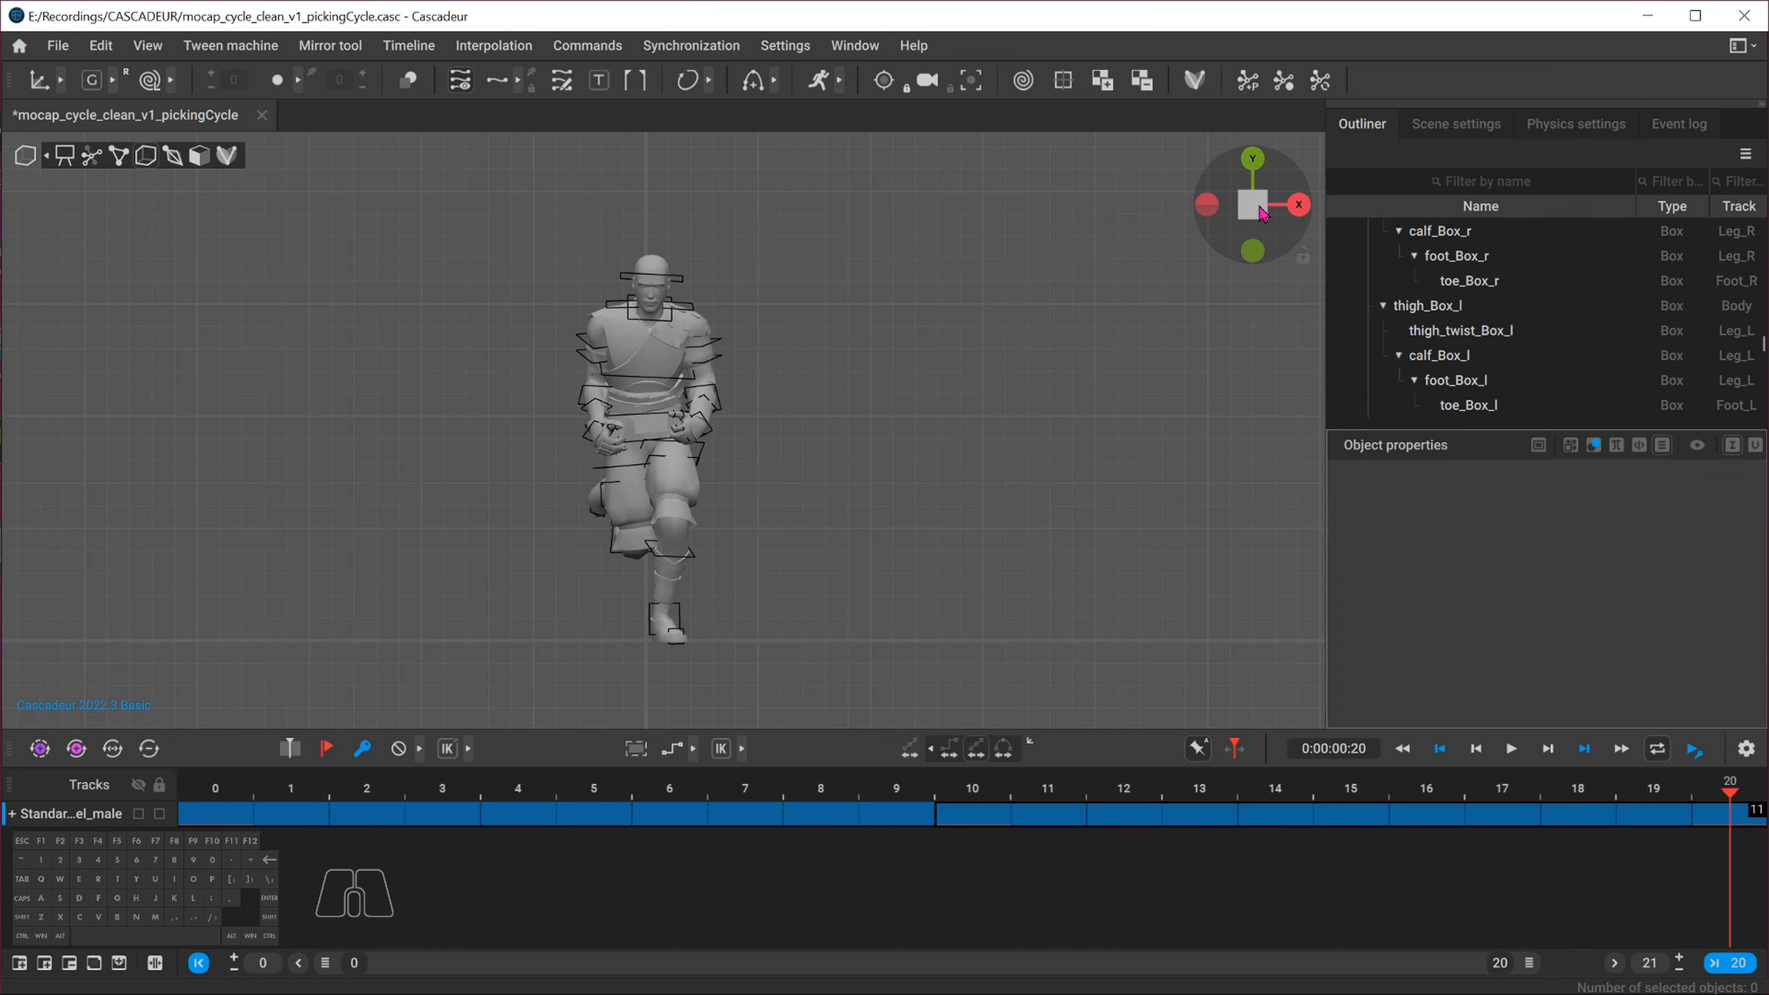
pyautogui.click(1511, 748)
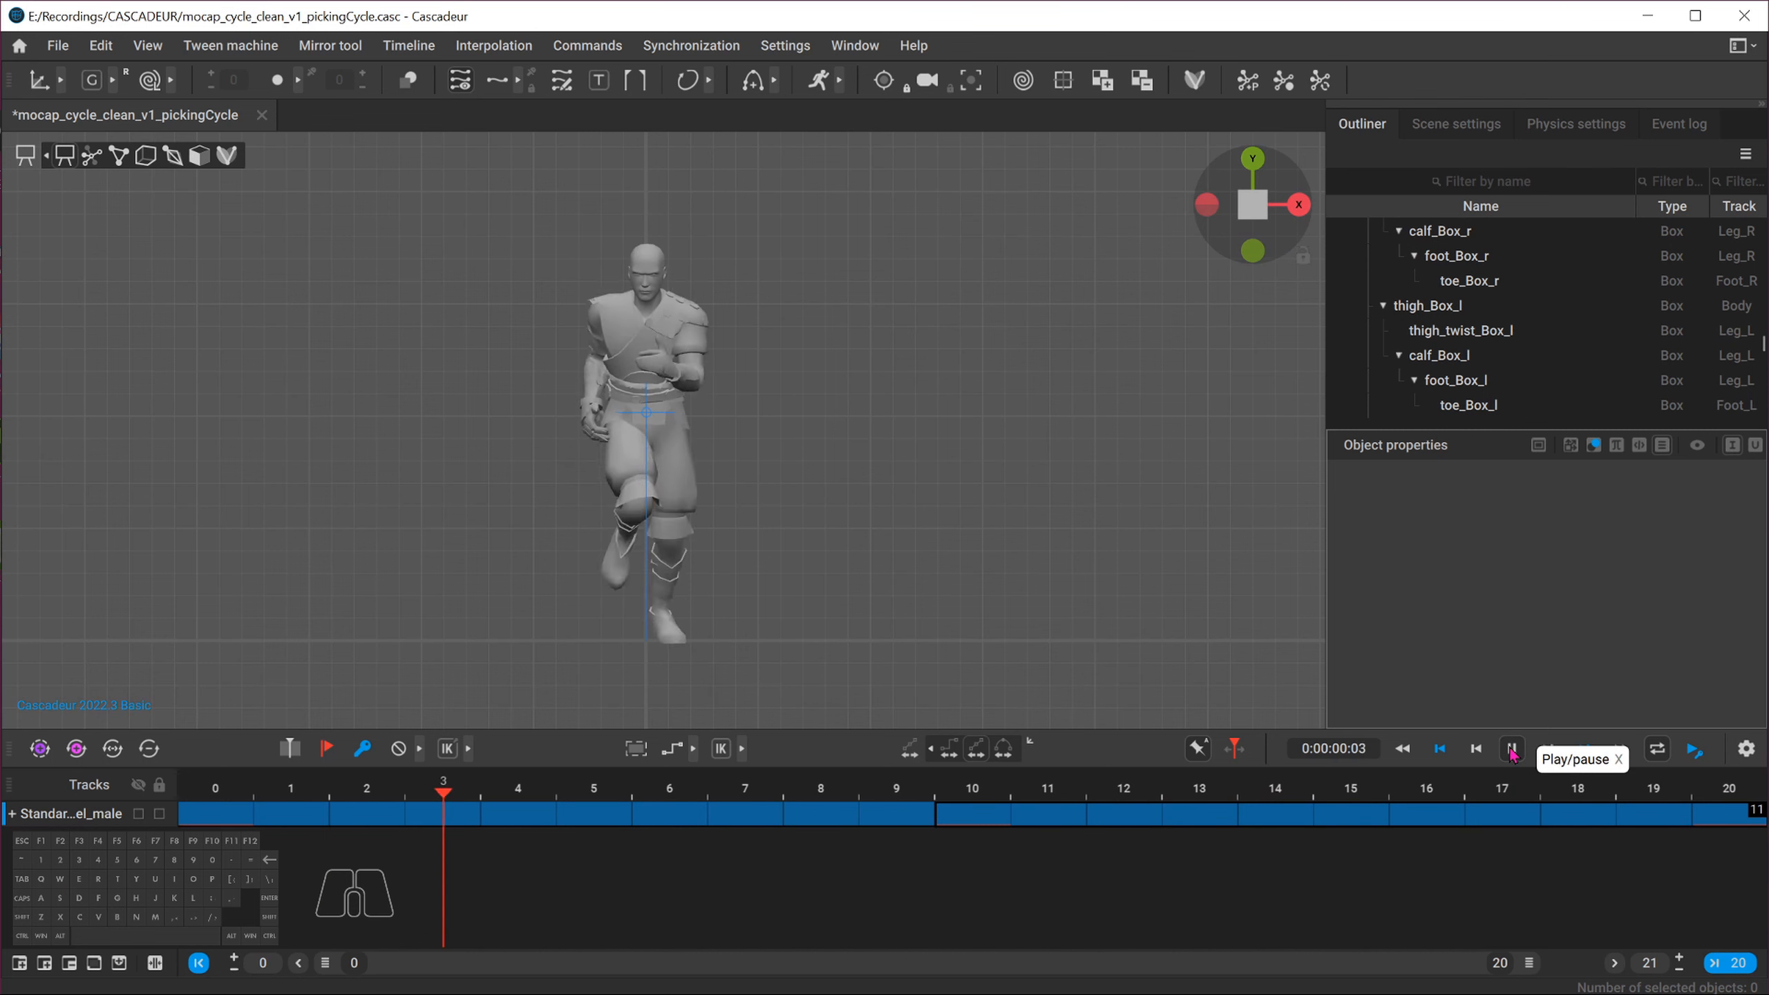
pyautogui.click(1511, 748)
pyautogui.click(1299, 205)
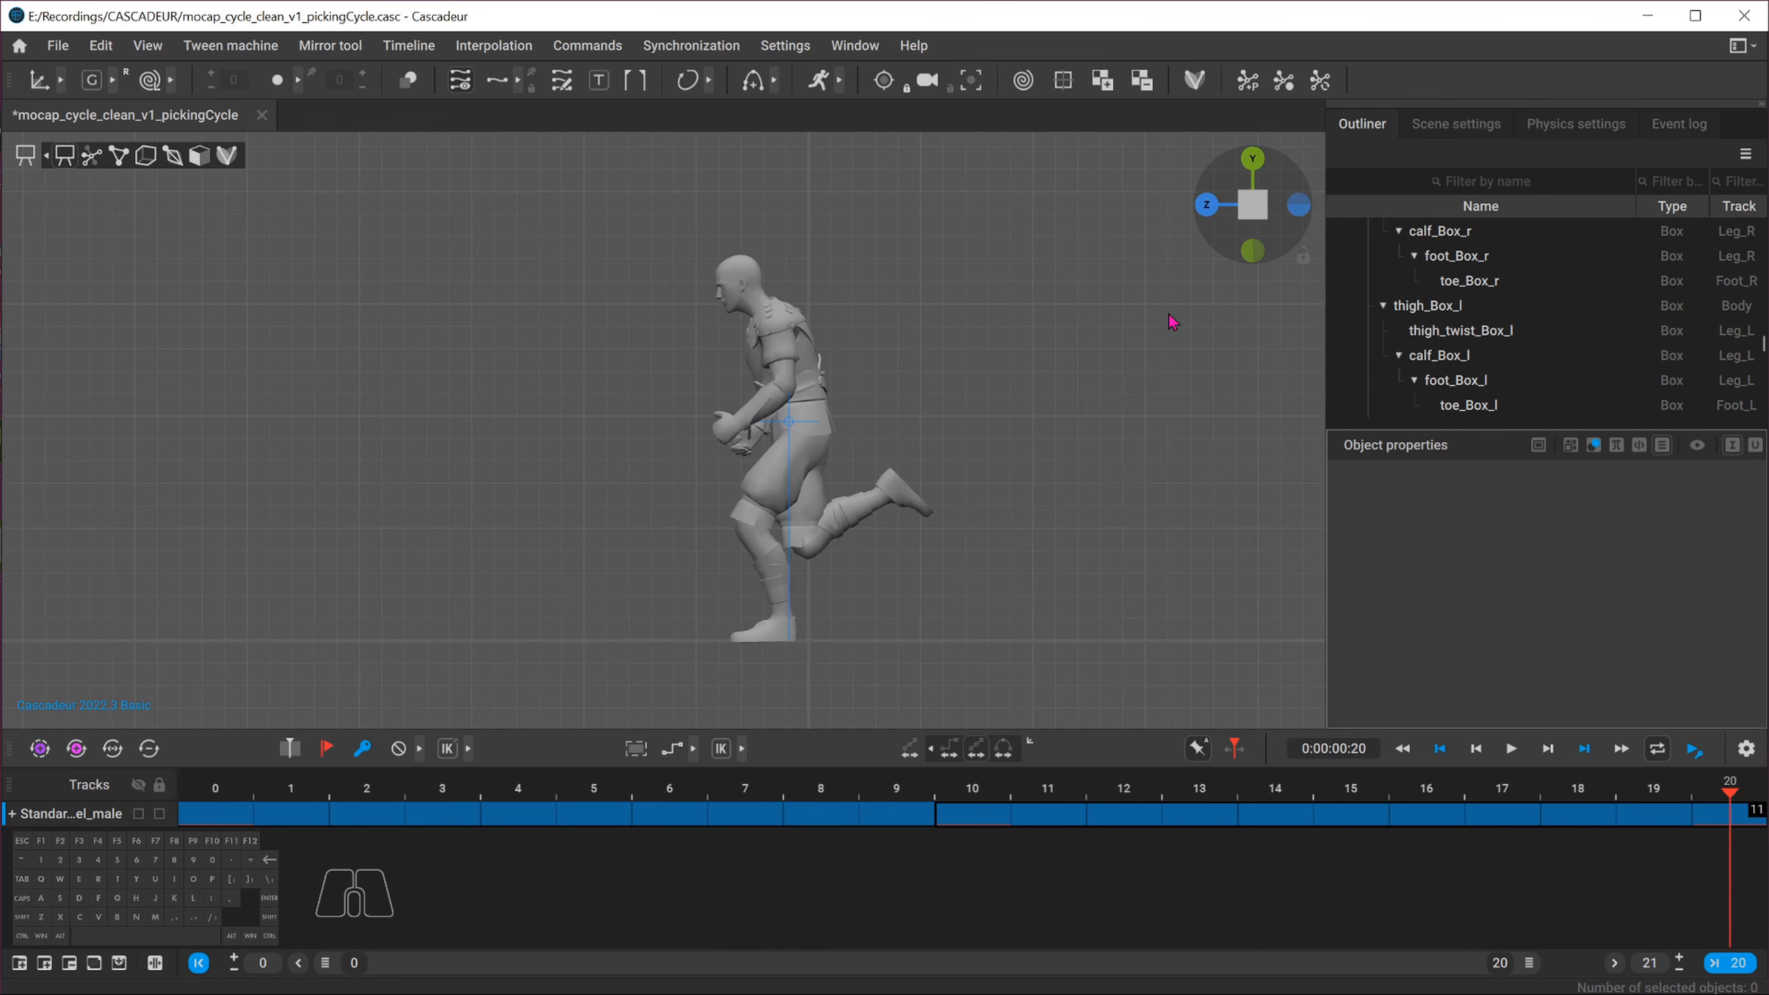
pyautogui.click(1512, 750)
pyautogui.click(1511, 750)
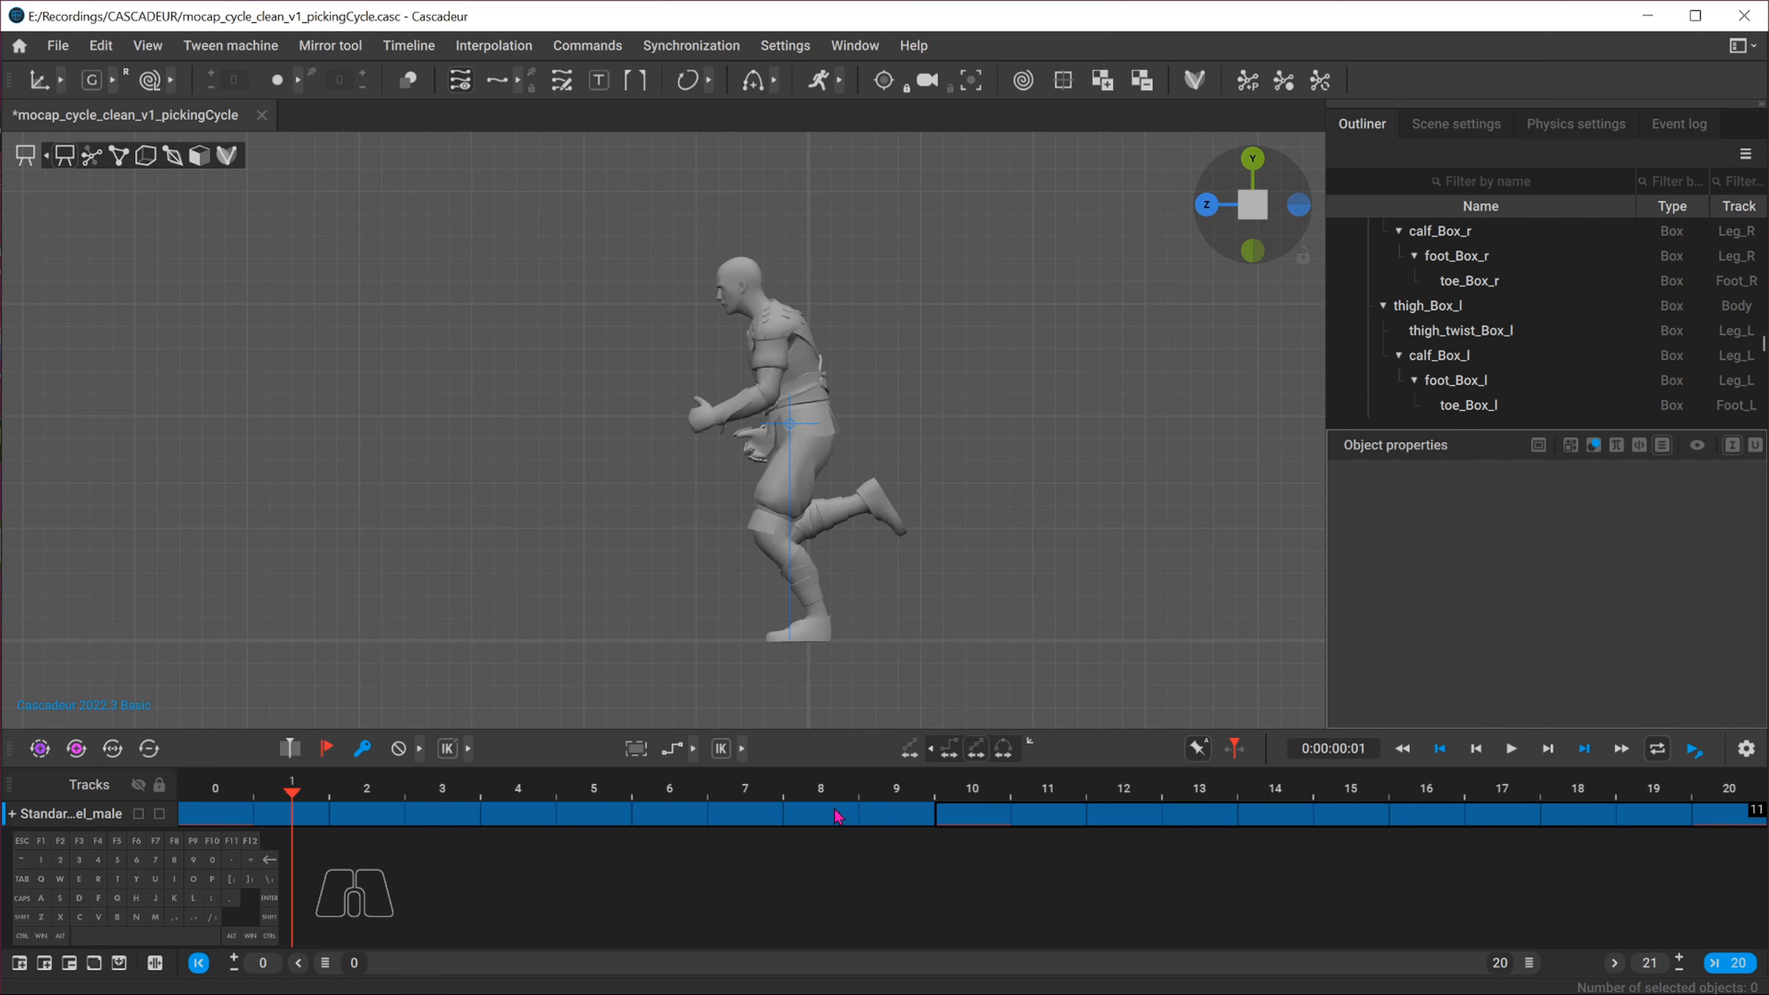
pyautogui.click(955, 805)
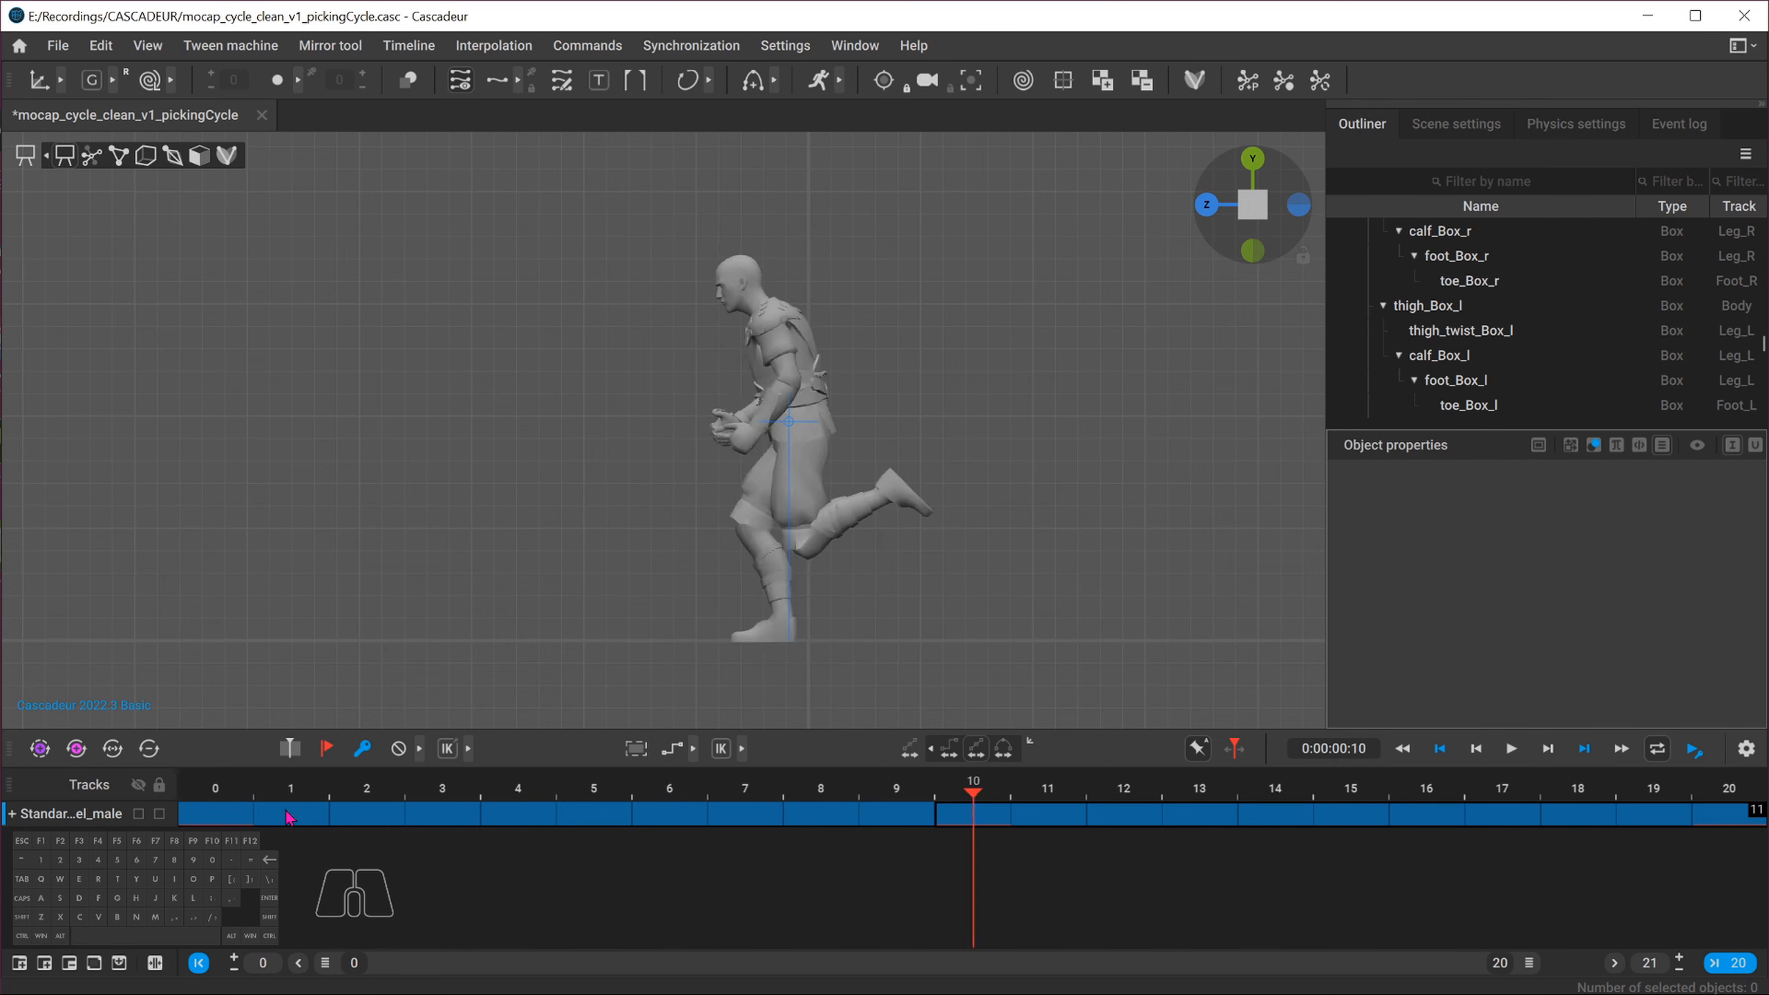
pyautogui.moveTo(957, 805); pyautogui.dragTo(919, 824)
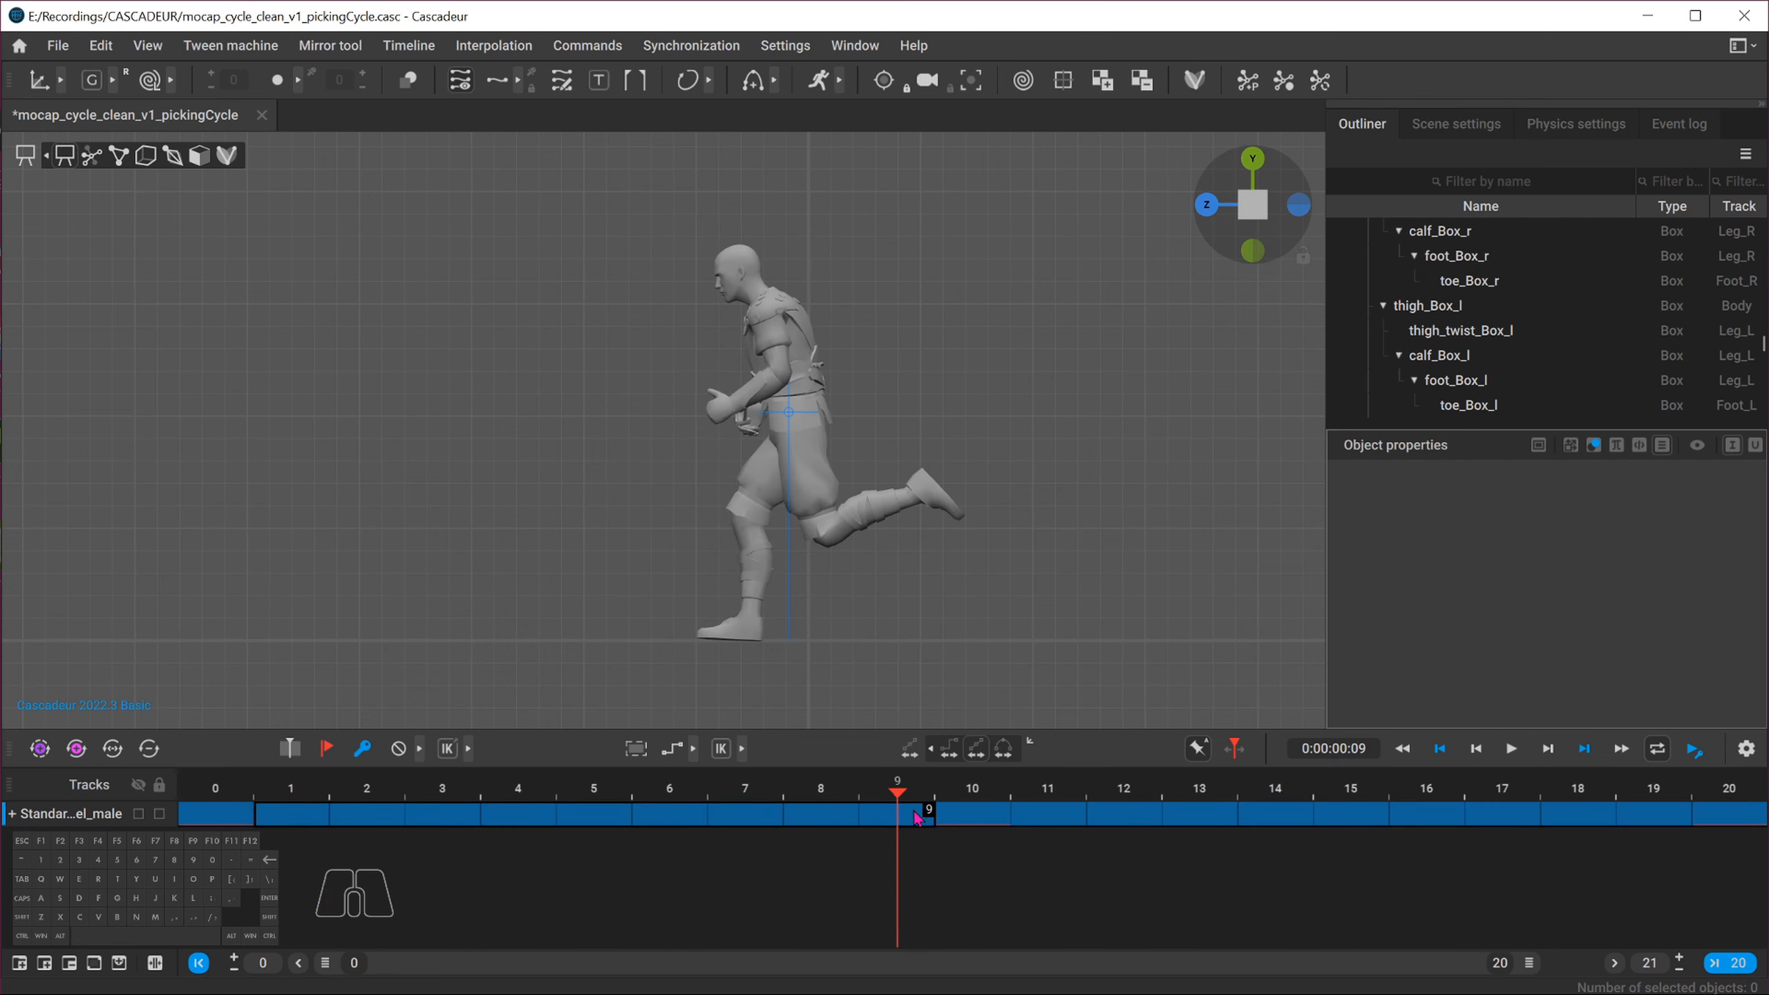
pyautogui.moveTo(1060, 824); pyautogui.dragTo(1737, 795)
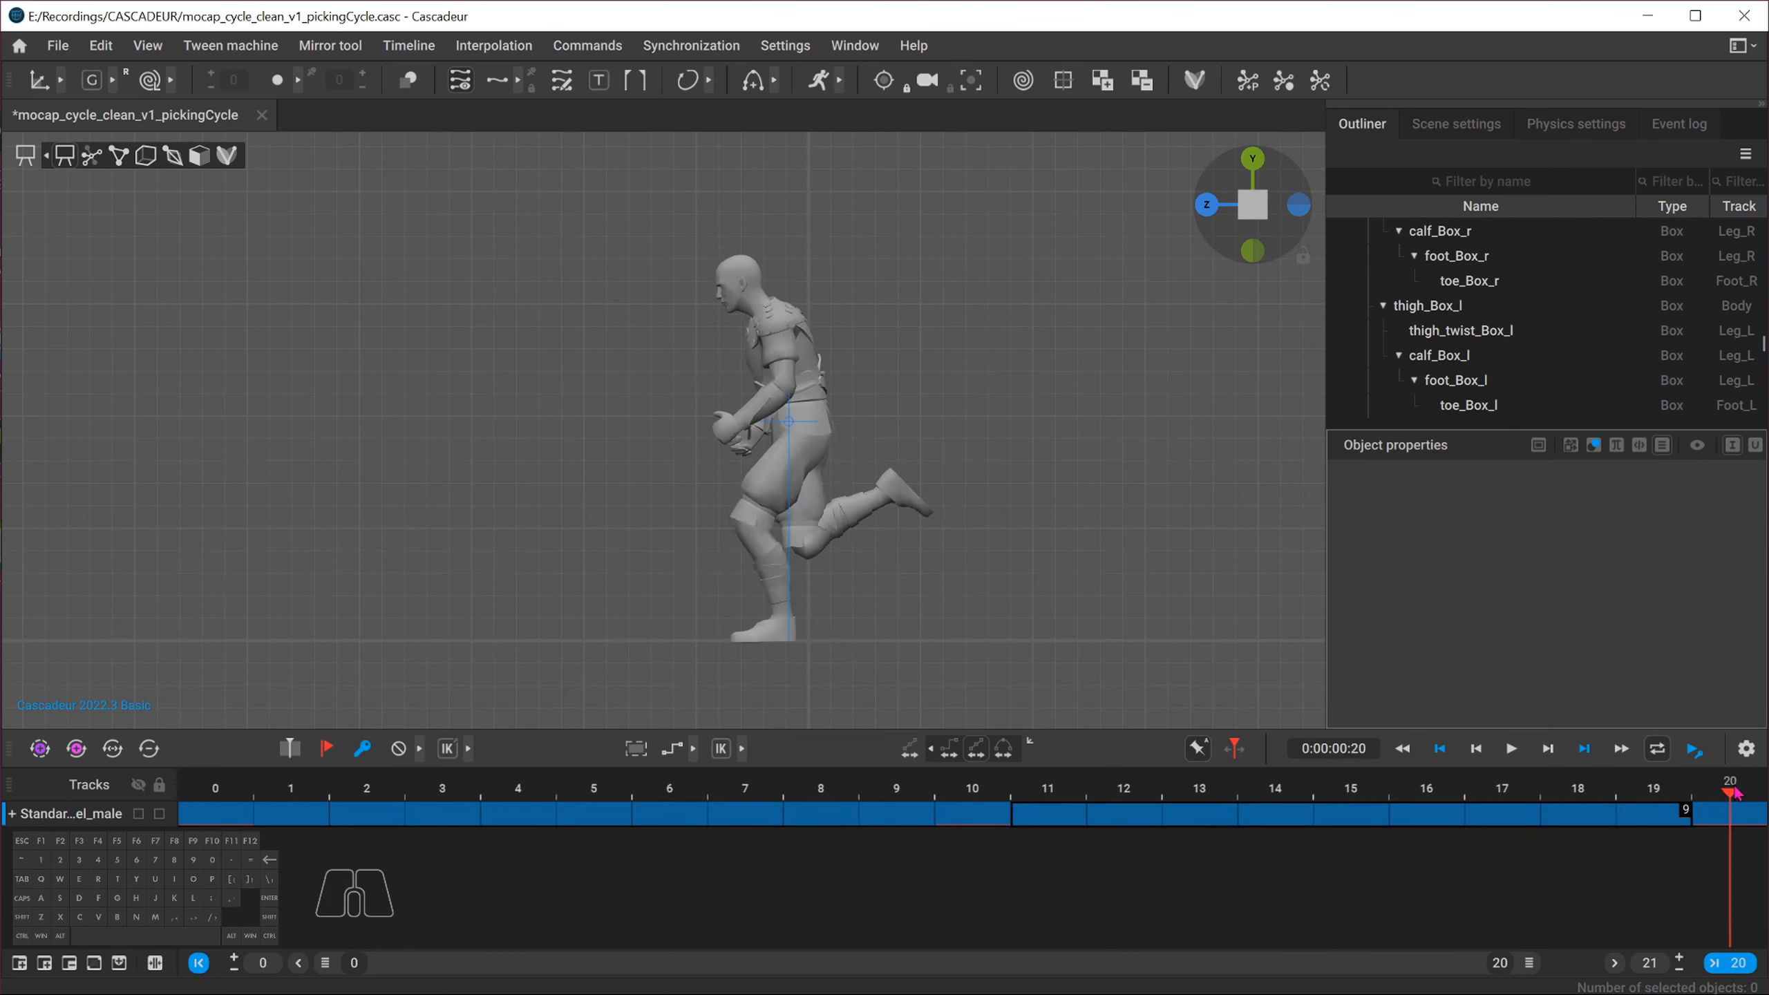
pyautogui.click(955, 802)
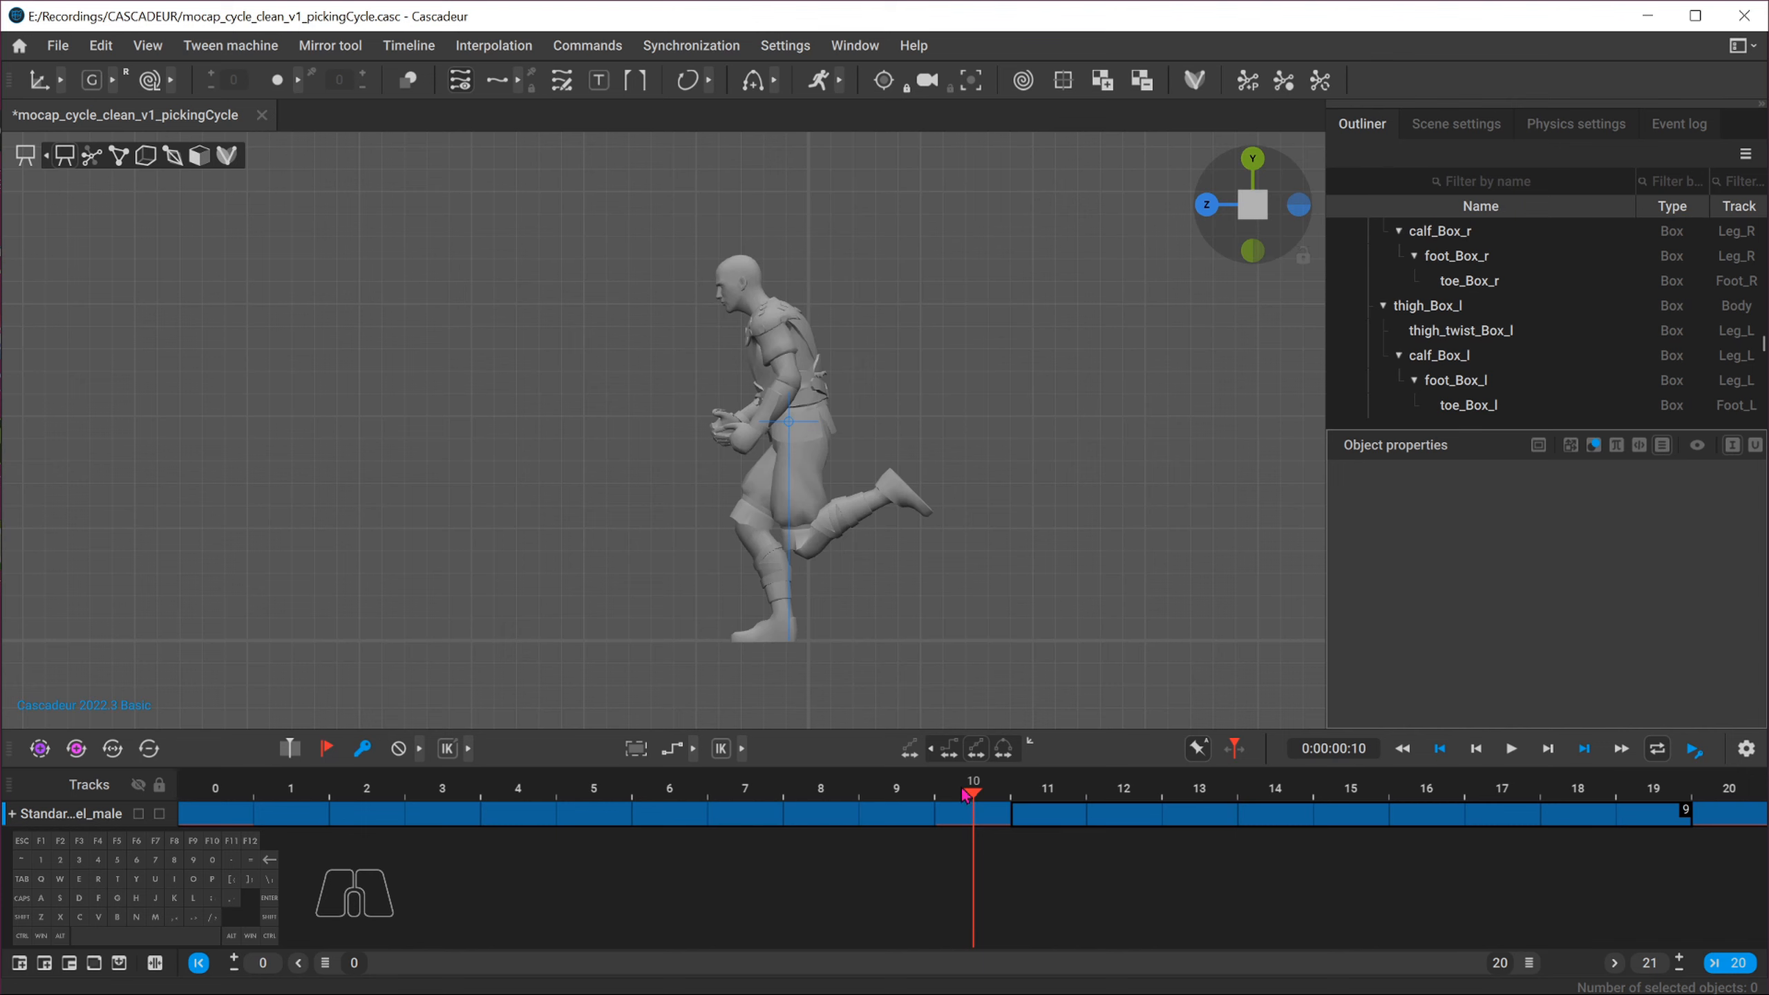
pyautogui.press('space')
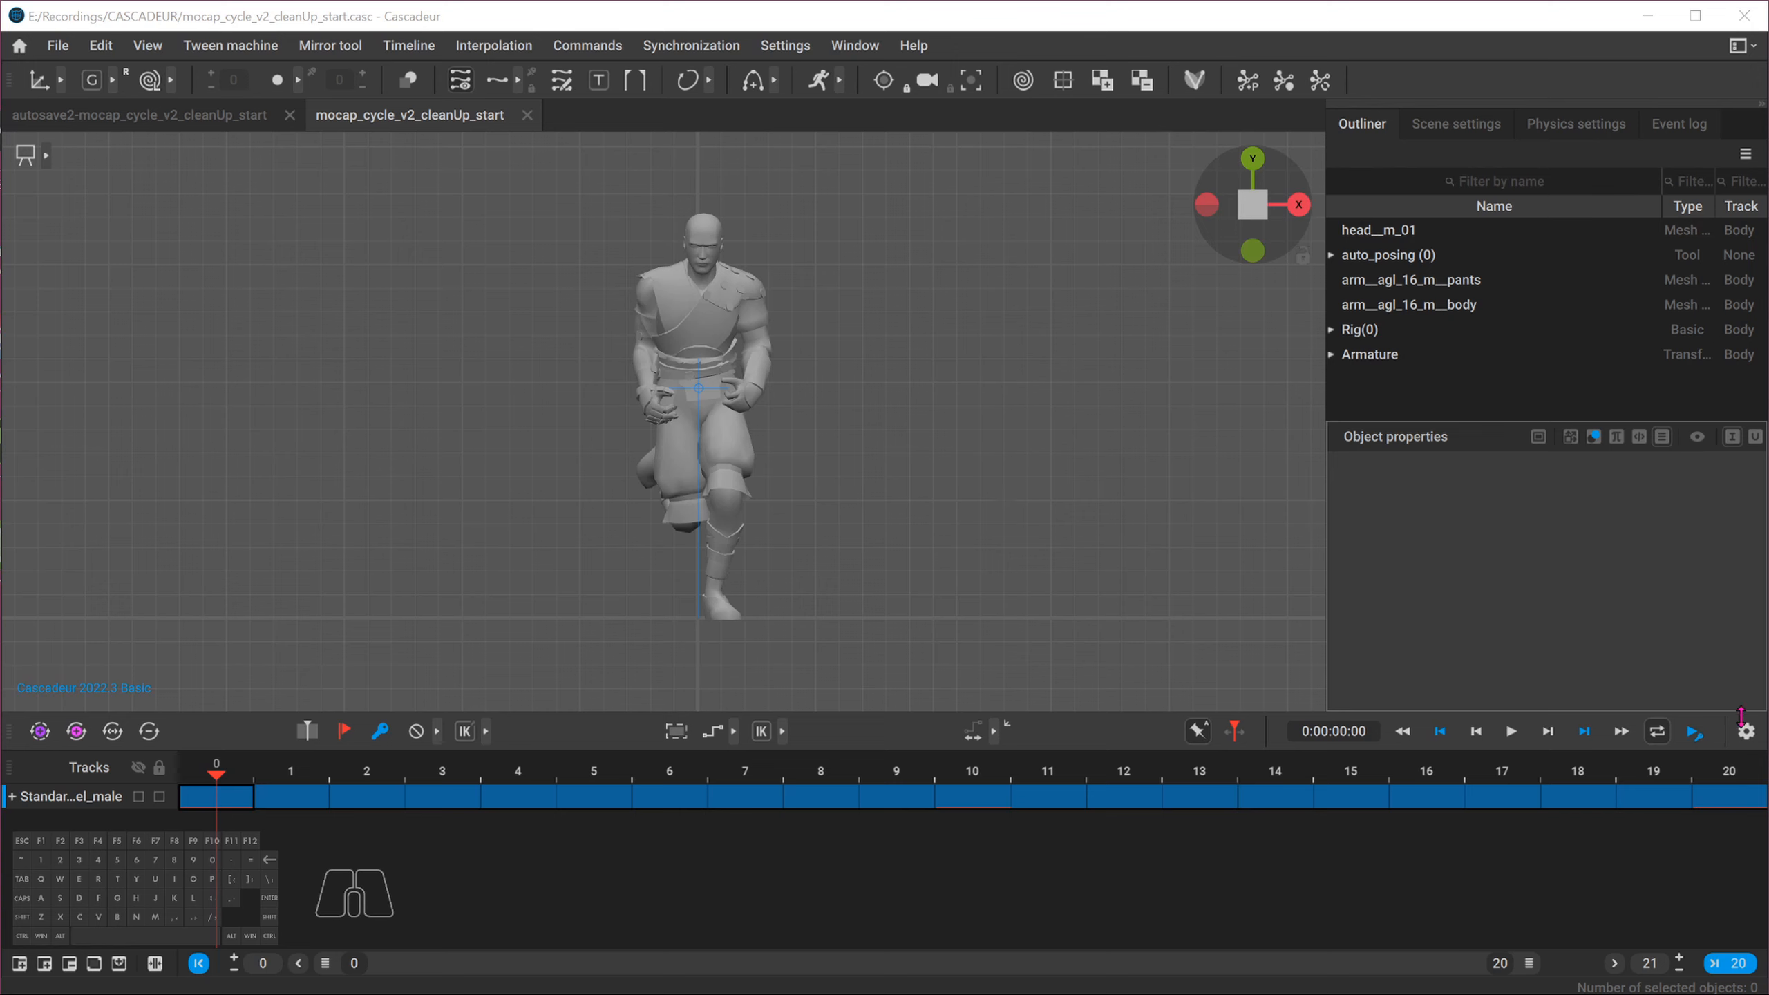
# Set the playback time factor to 0.3 and play the cycle from frame 0
pyautogui.click(1511, 732)
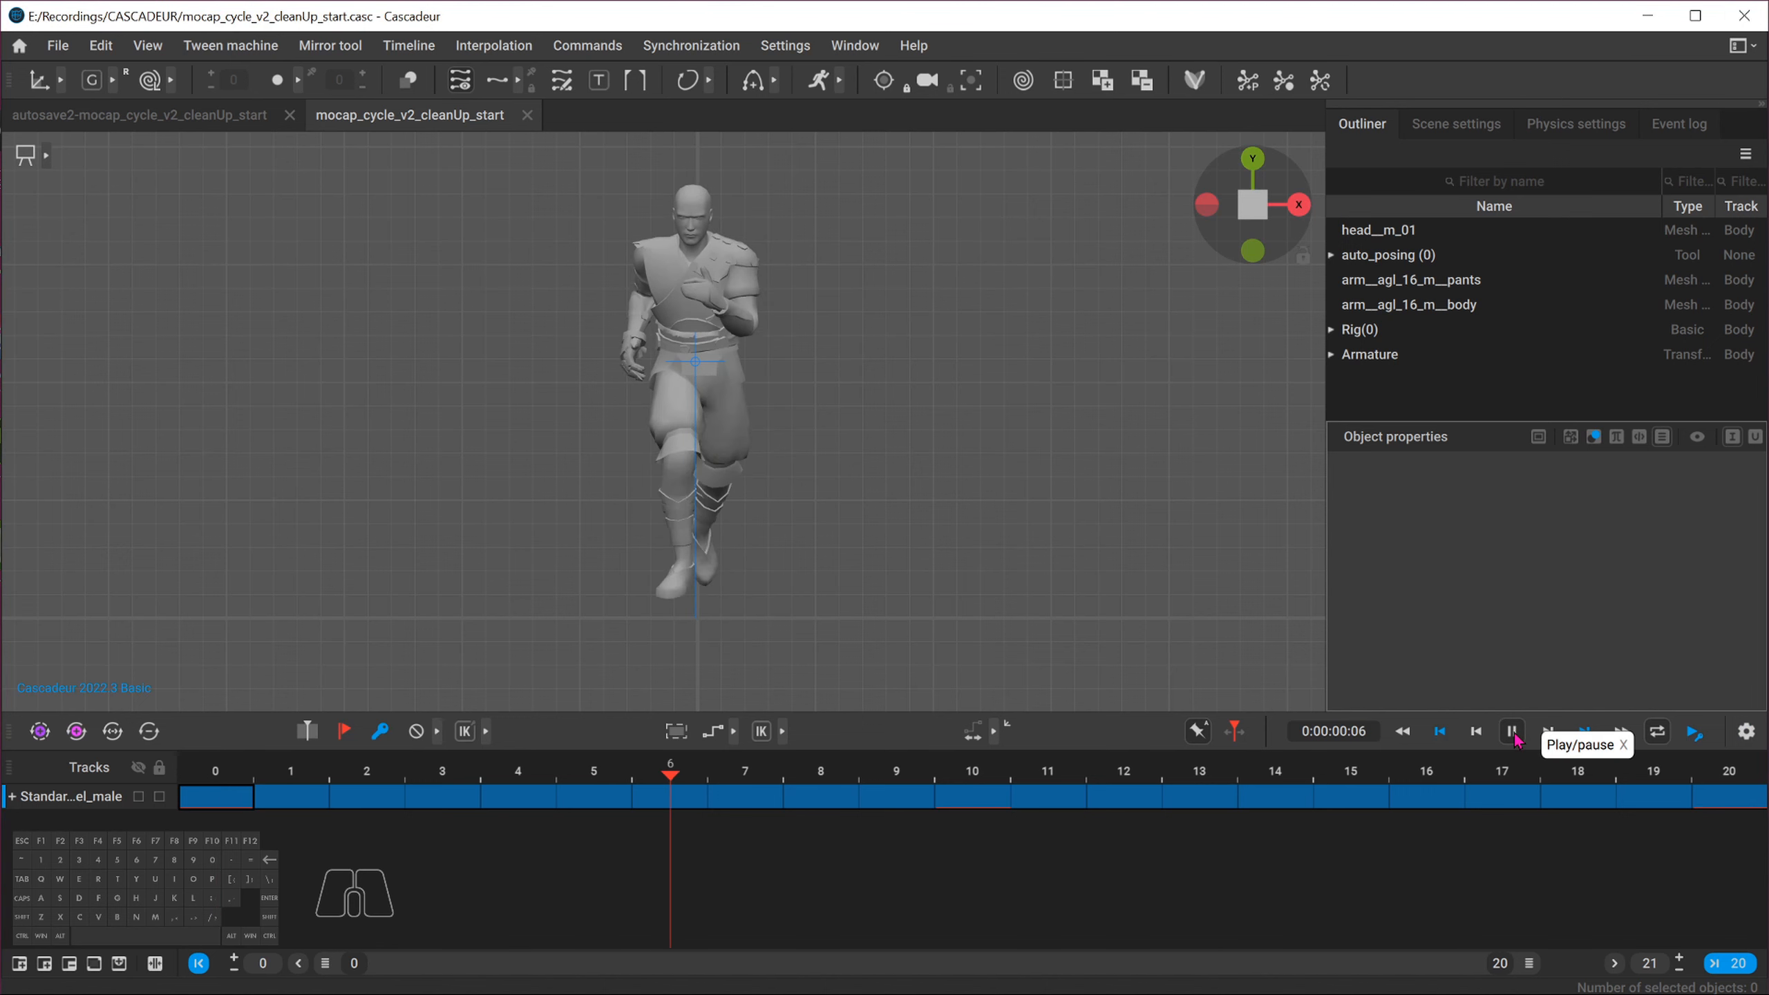
pyautogui.click(1741, 733)
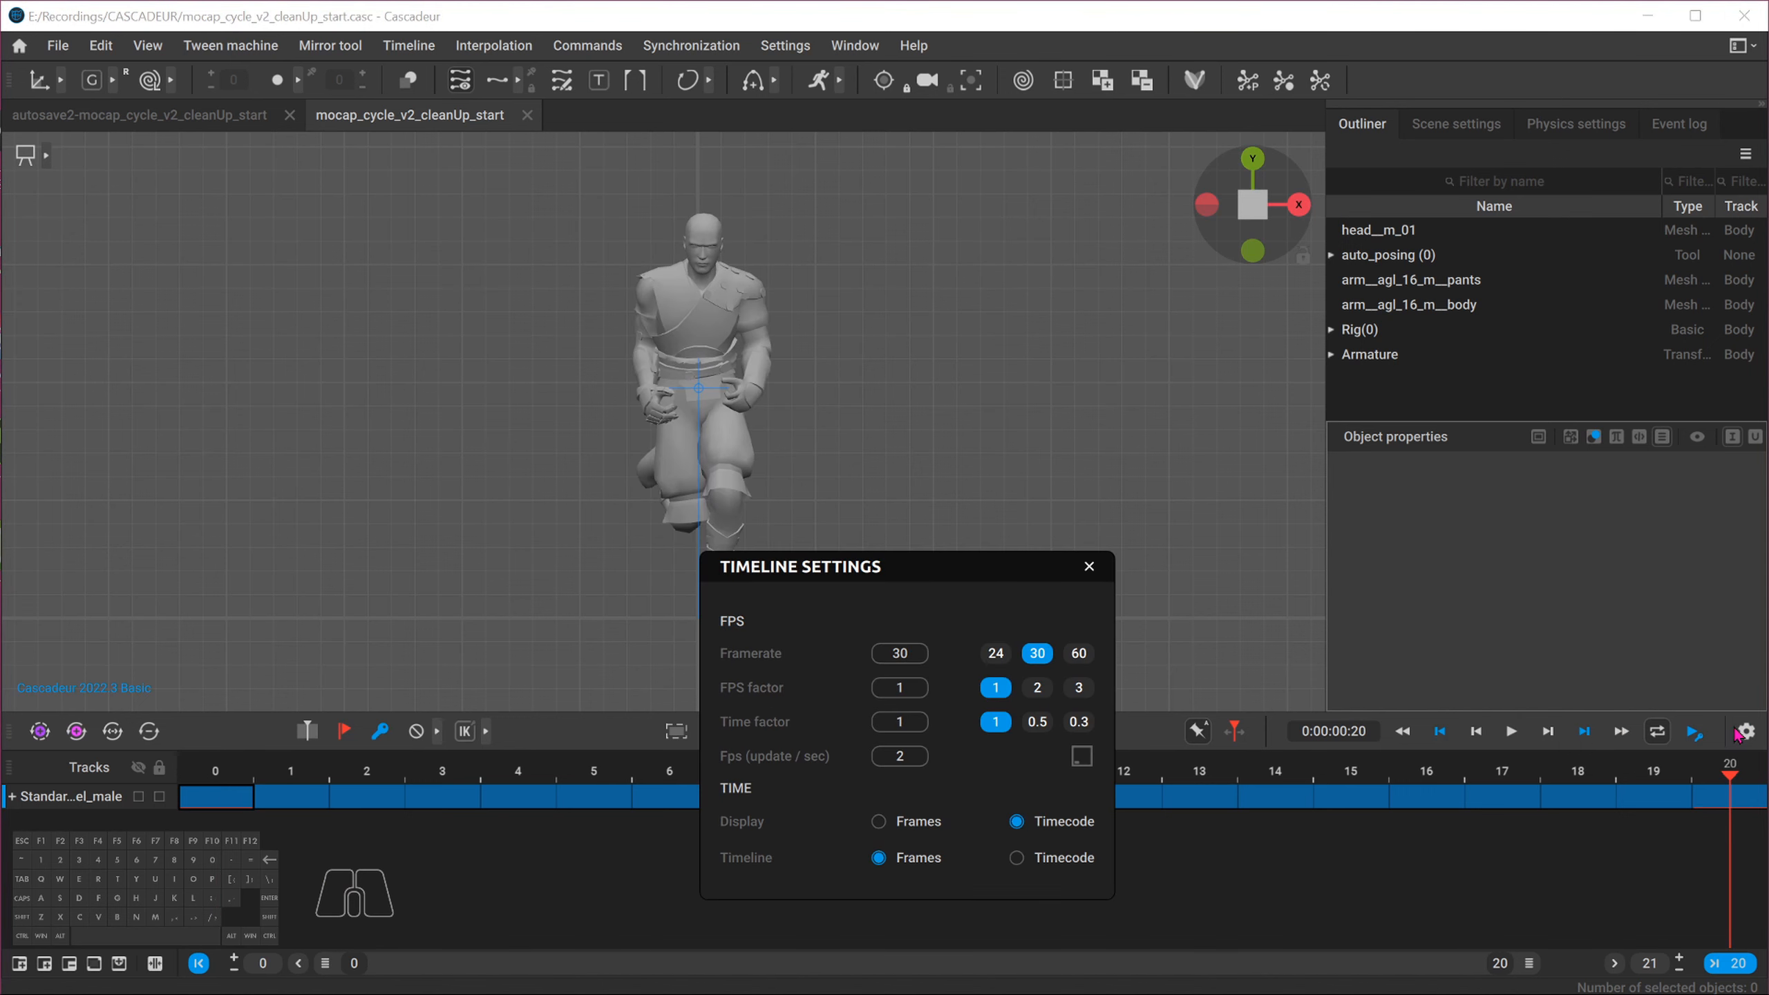
pyautogui.click(1069, 727)
pyautogui.click(1089, 567)
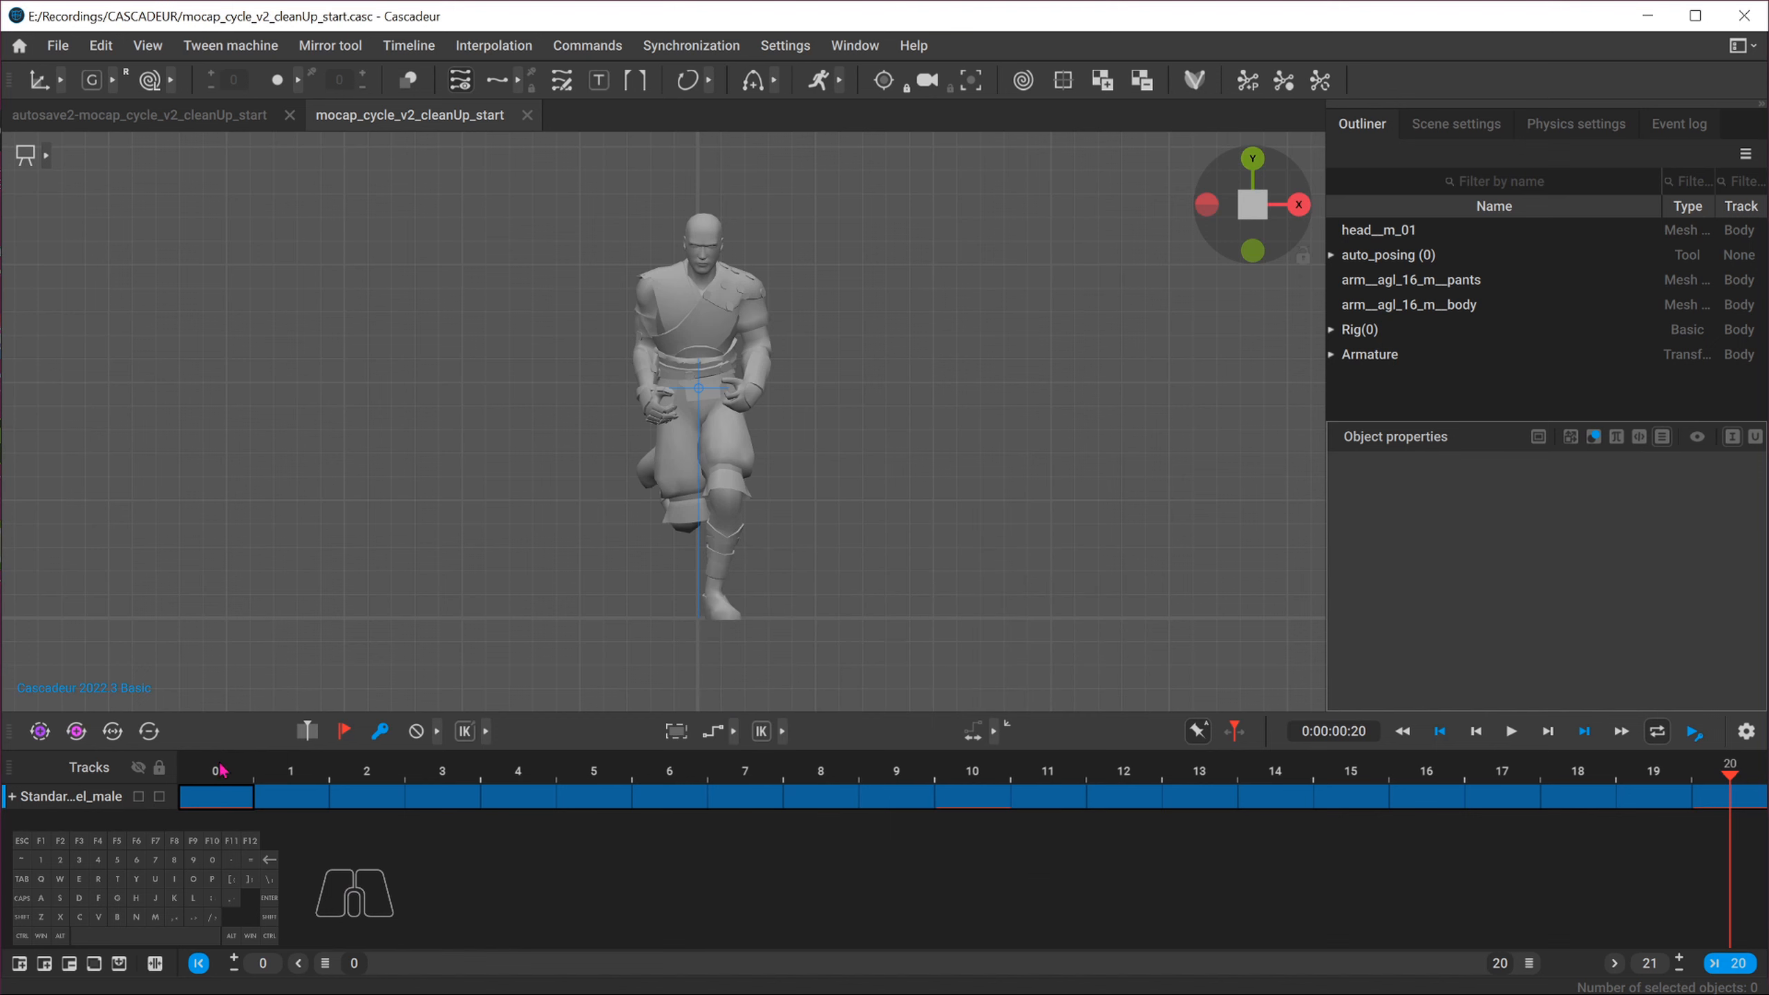
pyautogui.click(221, 770)
pyautogui.click(1511, 731)
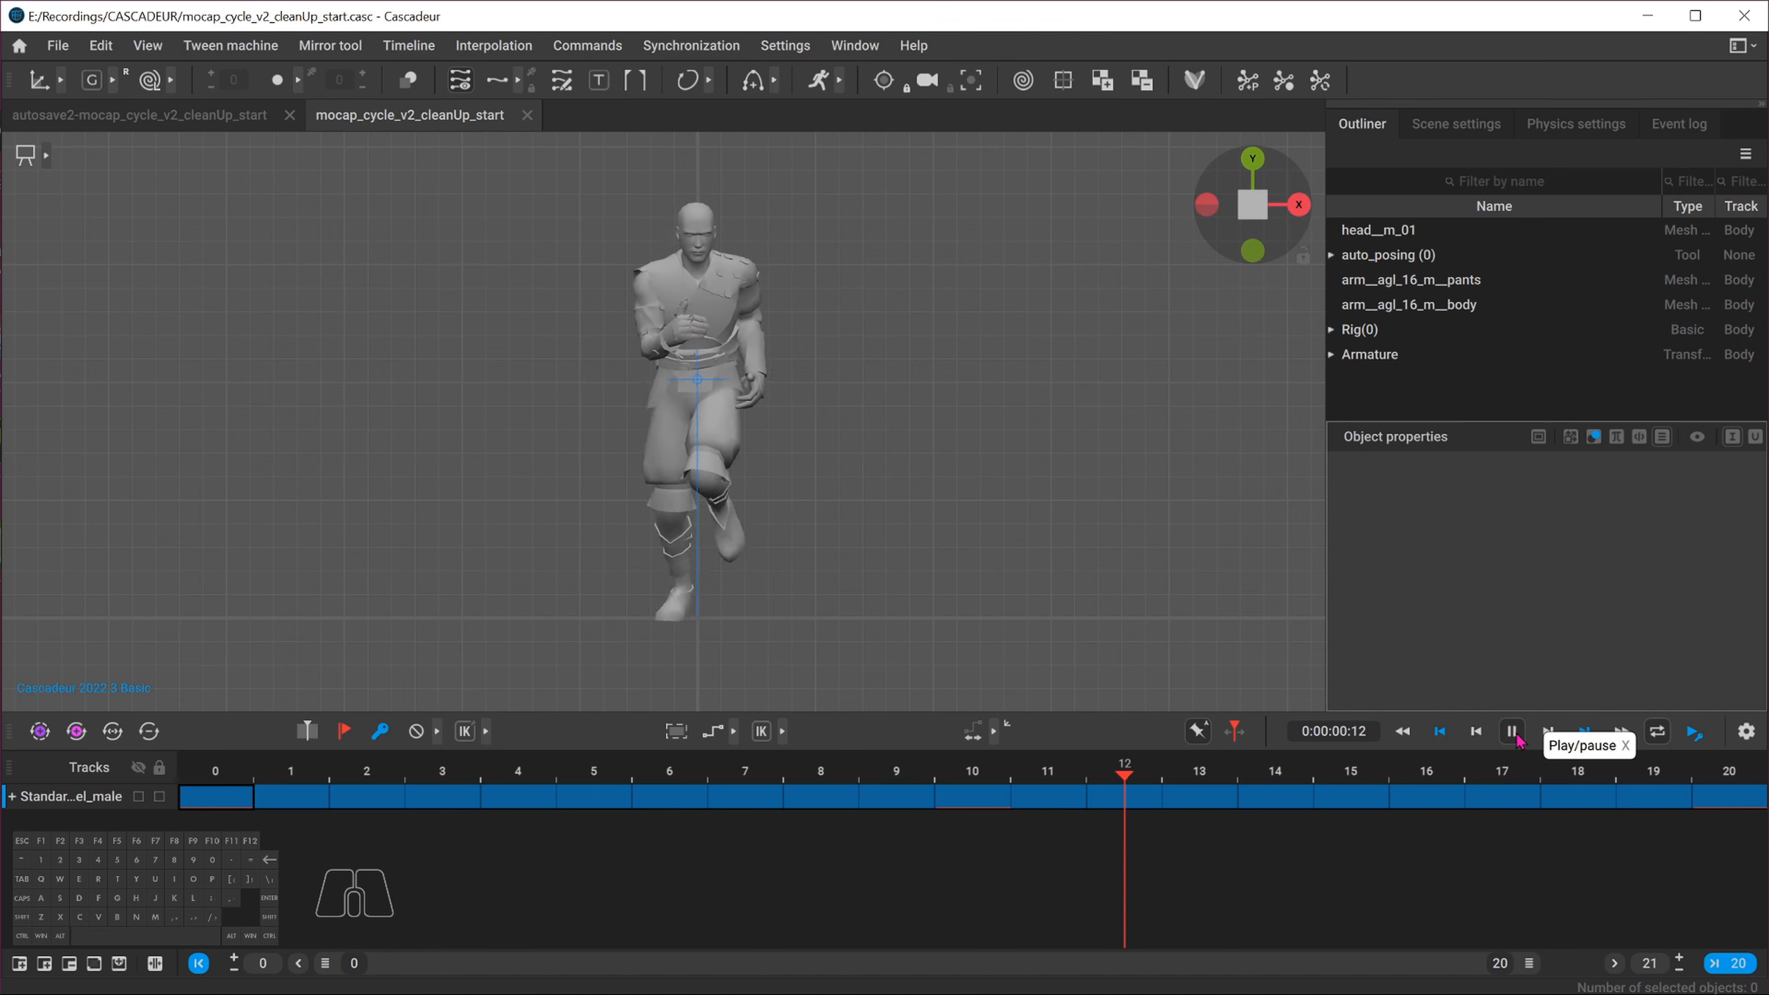
# Scrub through the cycle in side view, zooming in to inspect the foot positions on each frame
pyautogui.moveTo(219, 768); pyautogui.dragTo(639, 747)
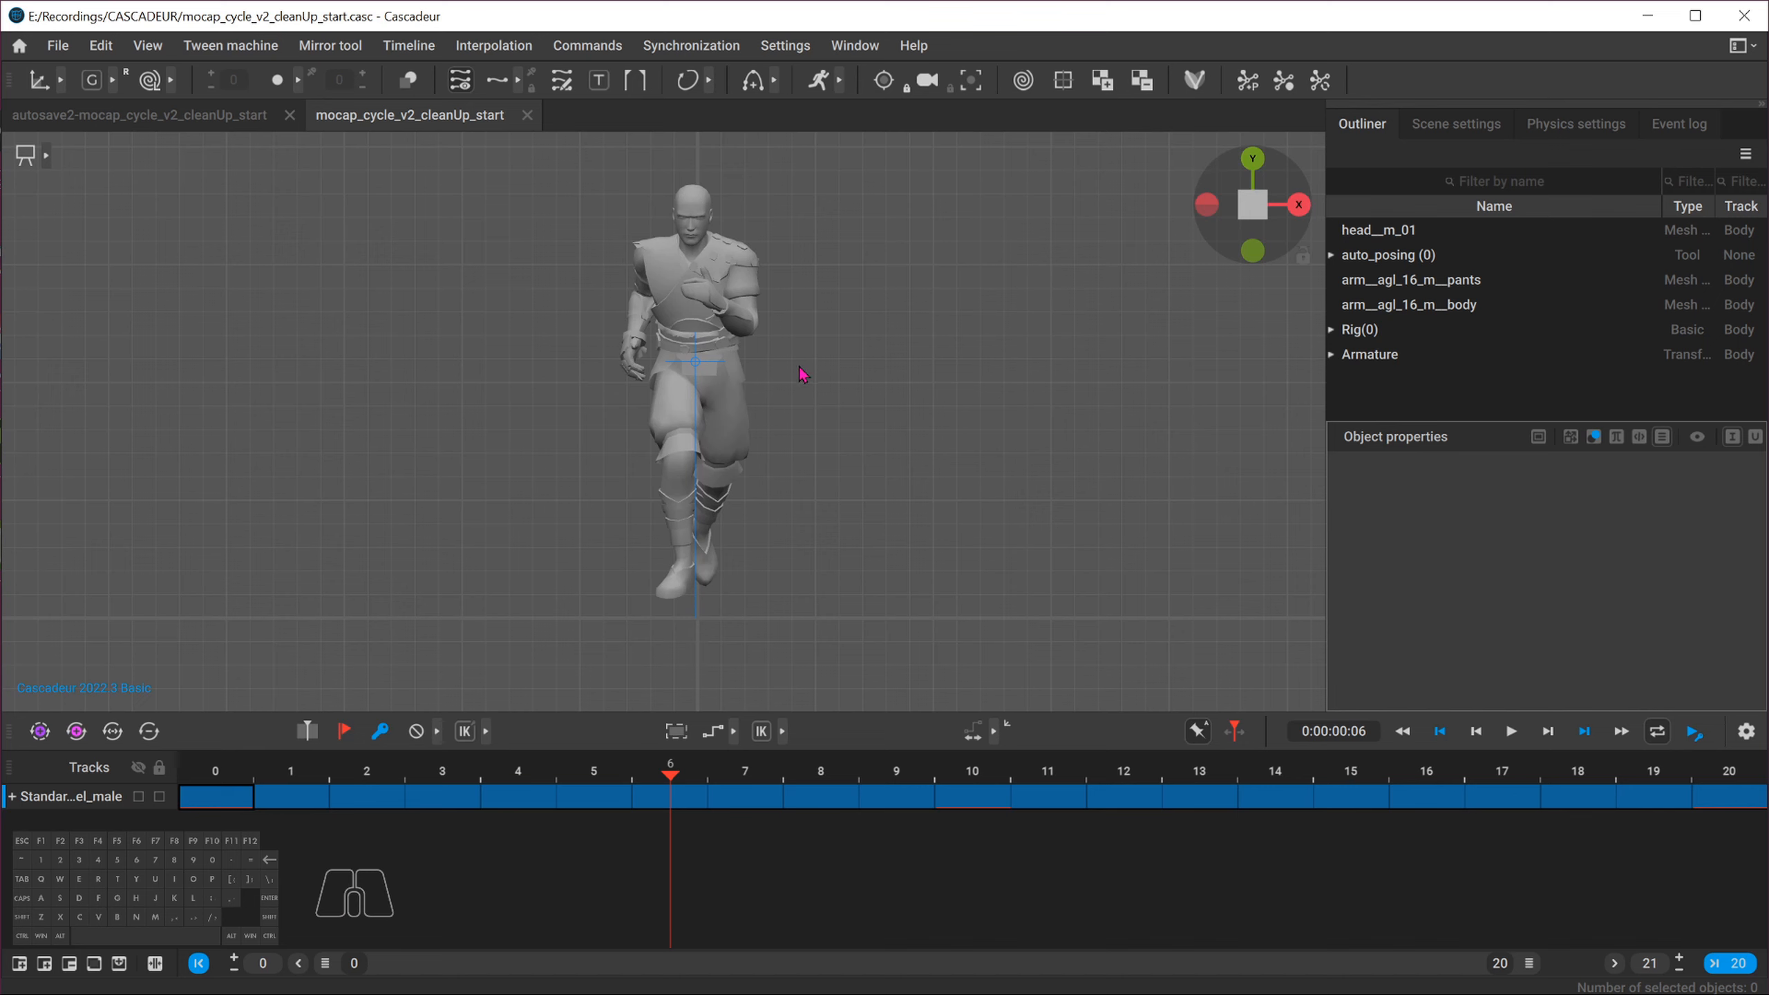
pyautogui.moveTo(227, 770)
pyautogui.mouseDown()
pyautogui.moveTo(1729, 769)
pyautogui.moveTo(215, 770)
pyautogui.mouseUp()
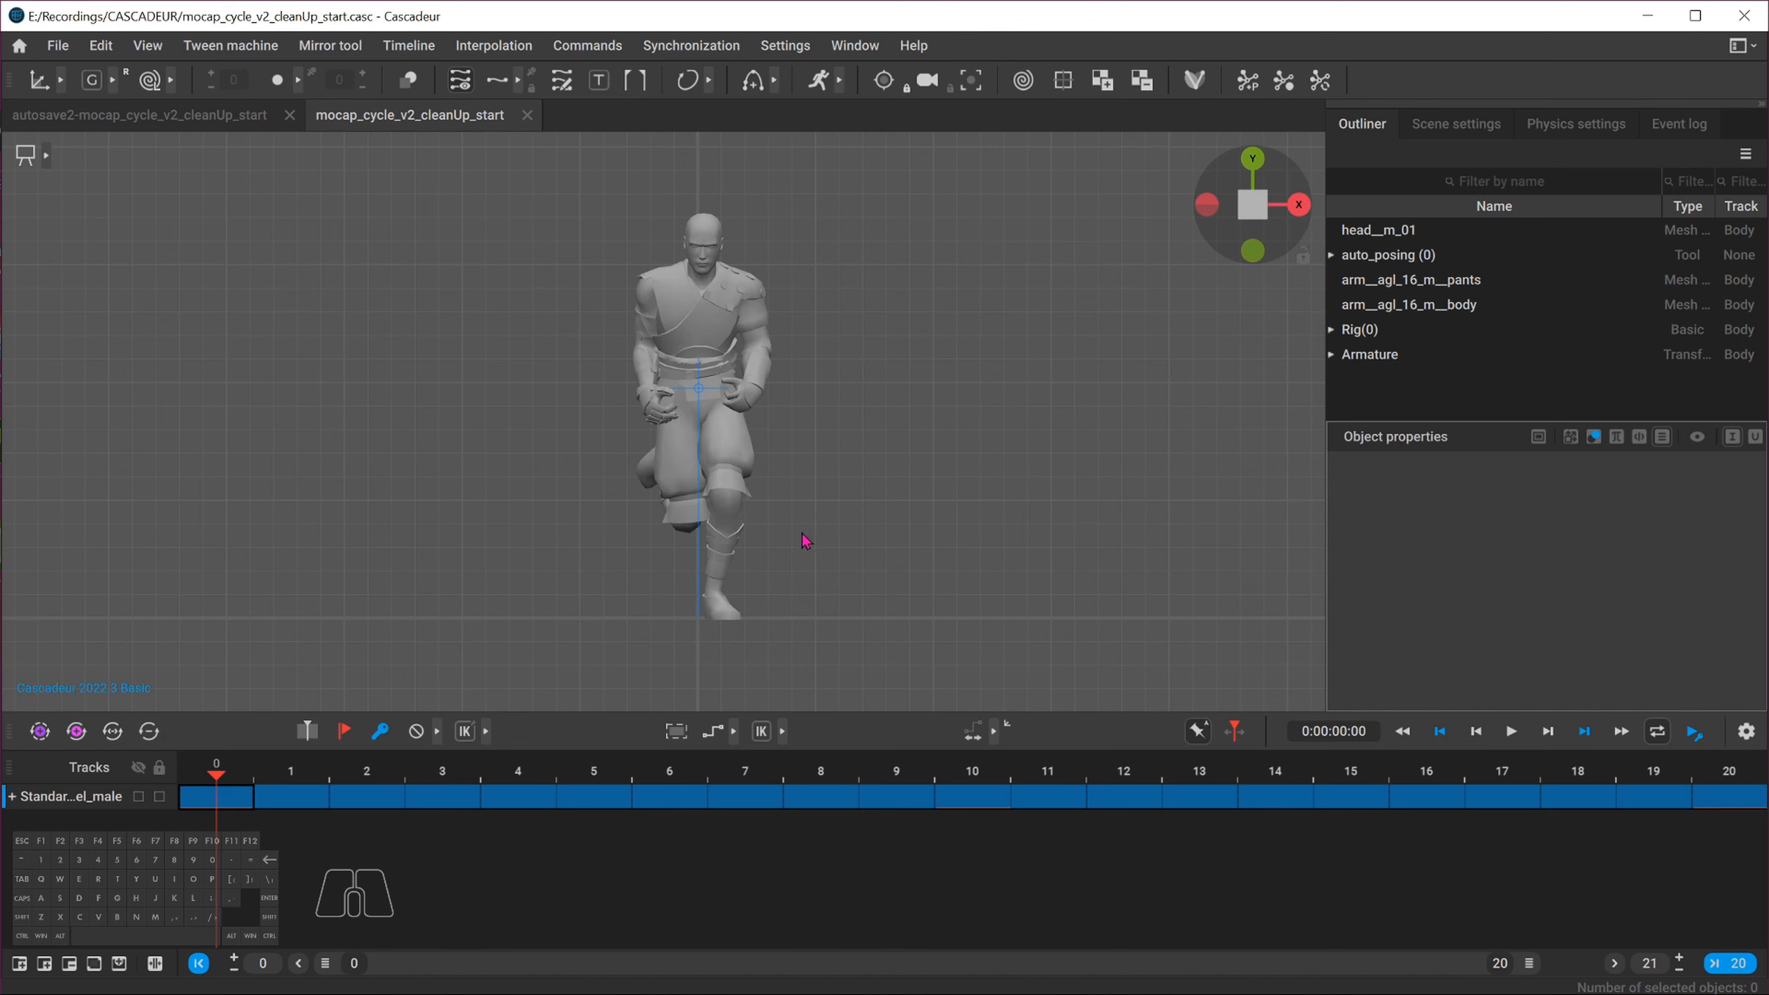
pyautogui.click(1298, 205)
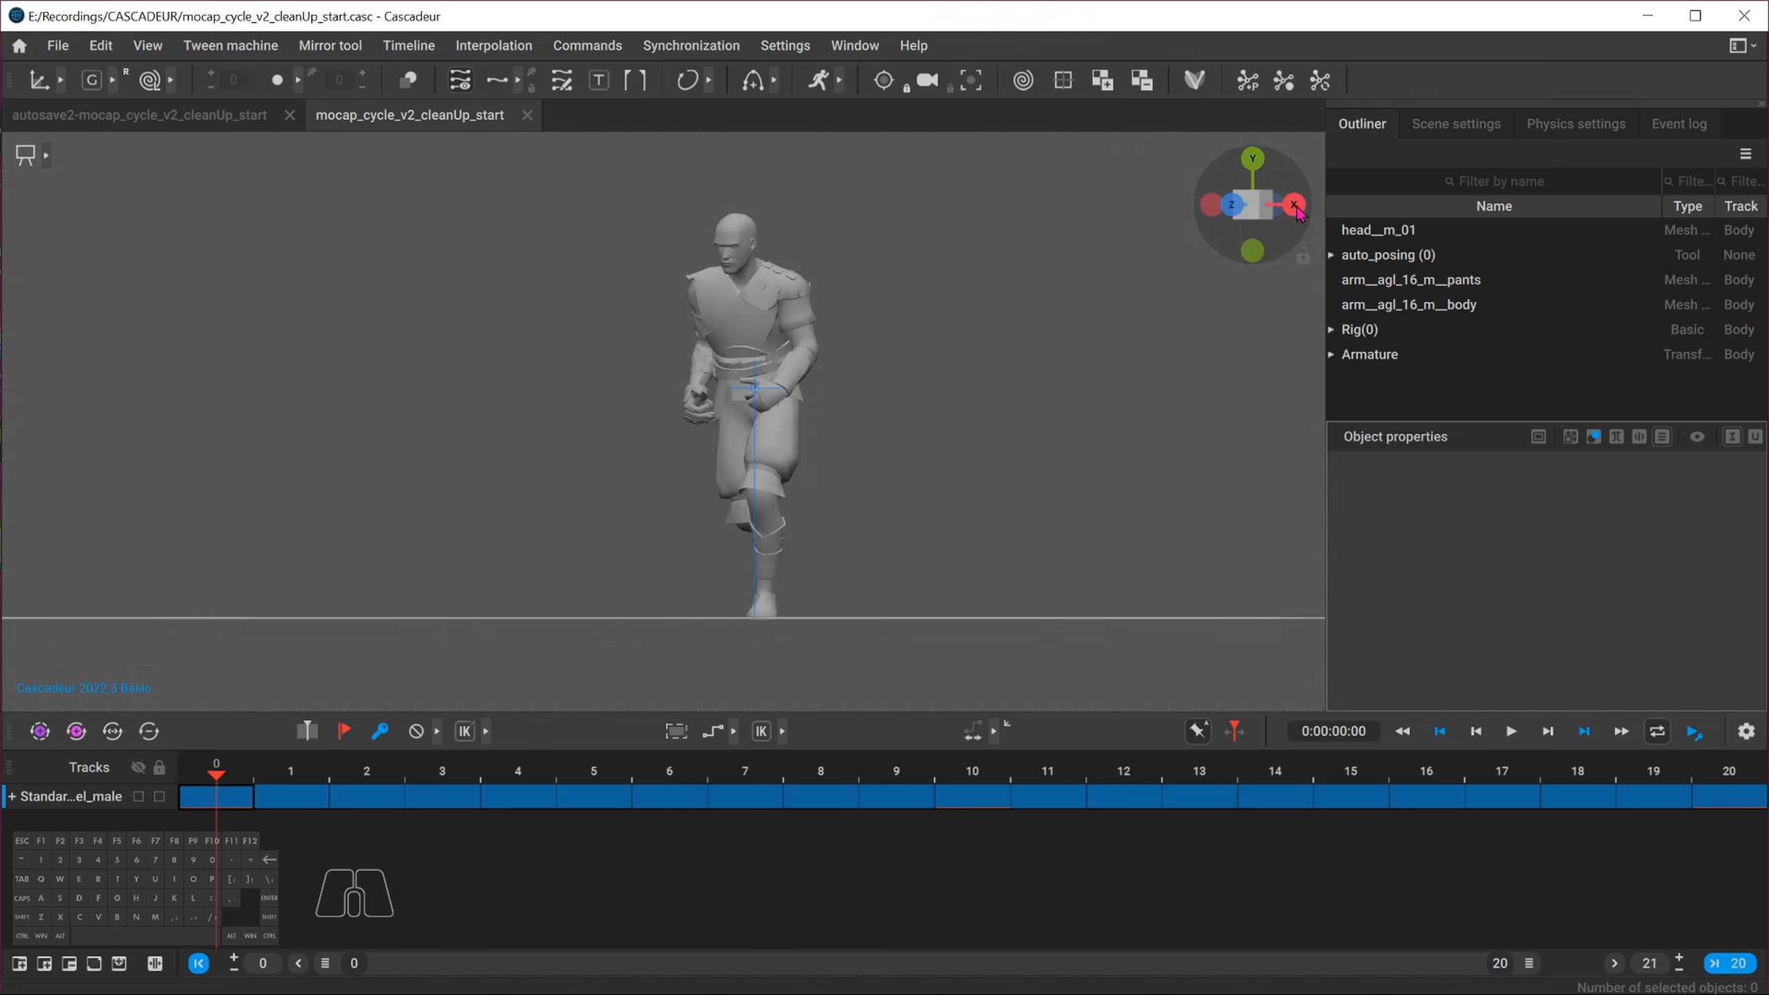
pyautogui.moveTo(231, 775); pyautogui.dragTo(519, 772)
pyautogui.press('s')
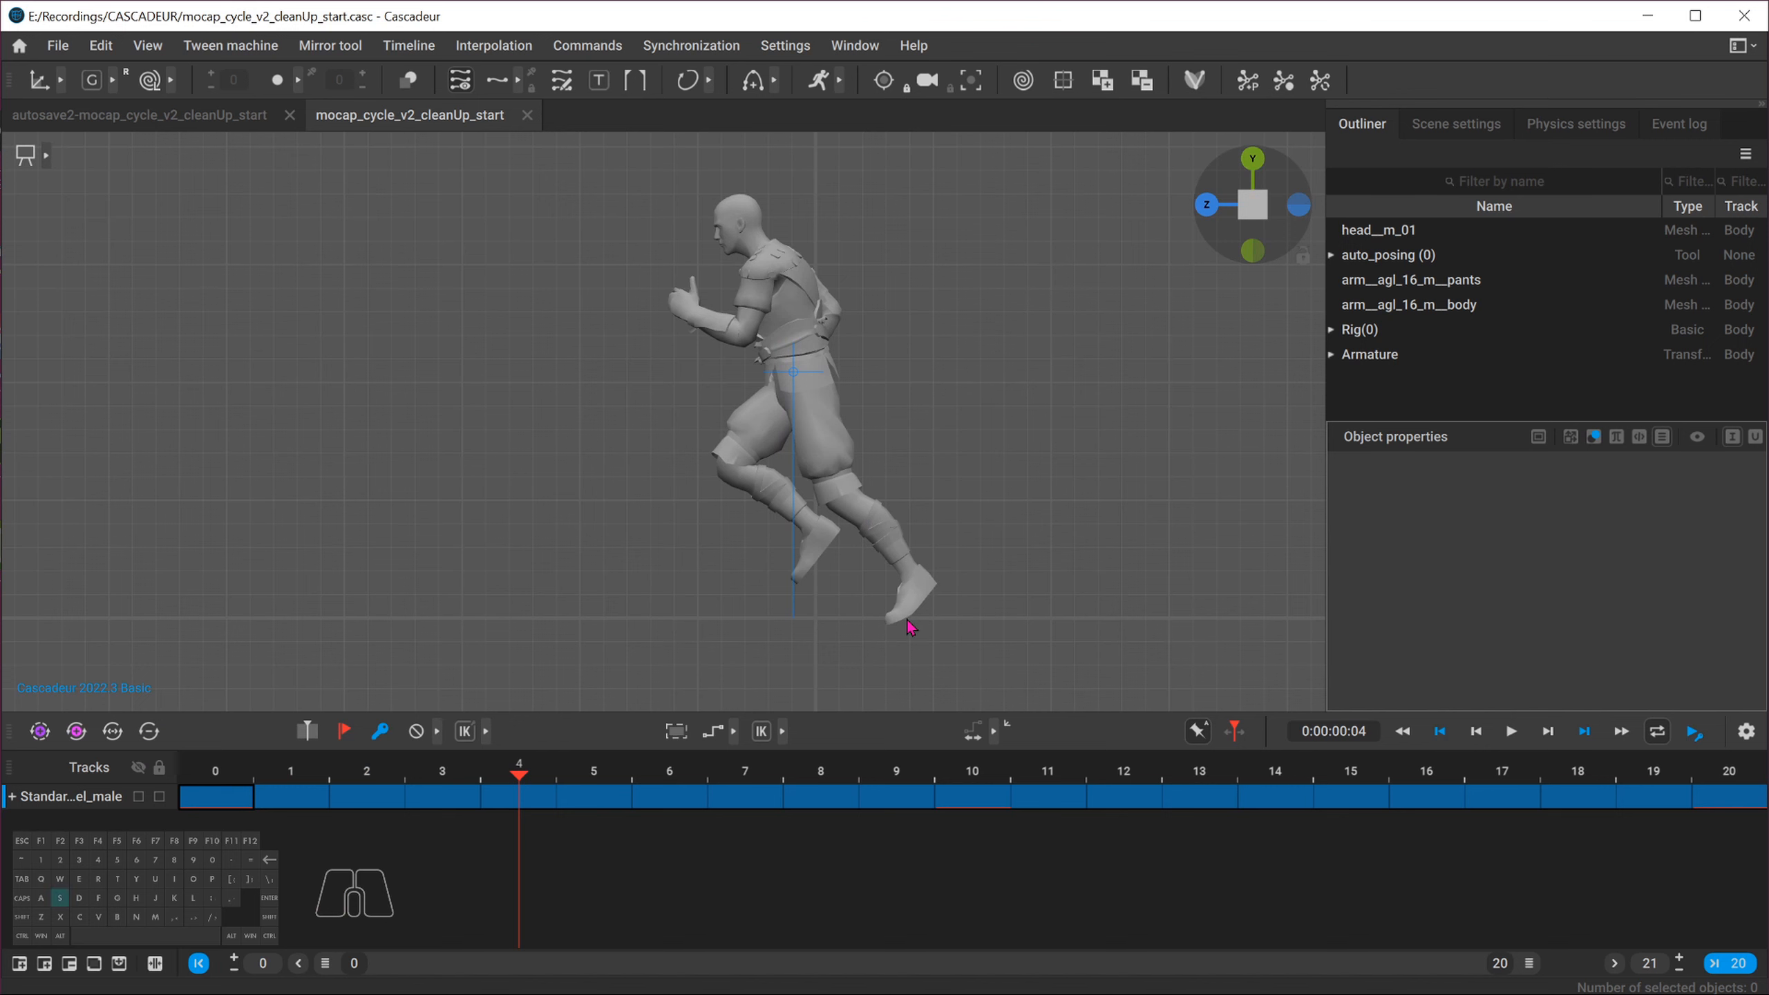
pyautogui.keyDown('alt'); pyautogui.moveTo(806, 638); pyautogui.dragTo(669, 548, button='middle'); pyautogui.keyUp('alt')
pyautogui.keyDown('alt'); pyautogui.moveTo(670, 548); pyautogui.dragTo(499, 655, button='right'); pyautogui.keyUp('alt')
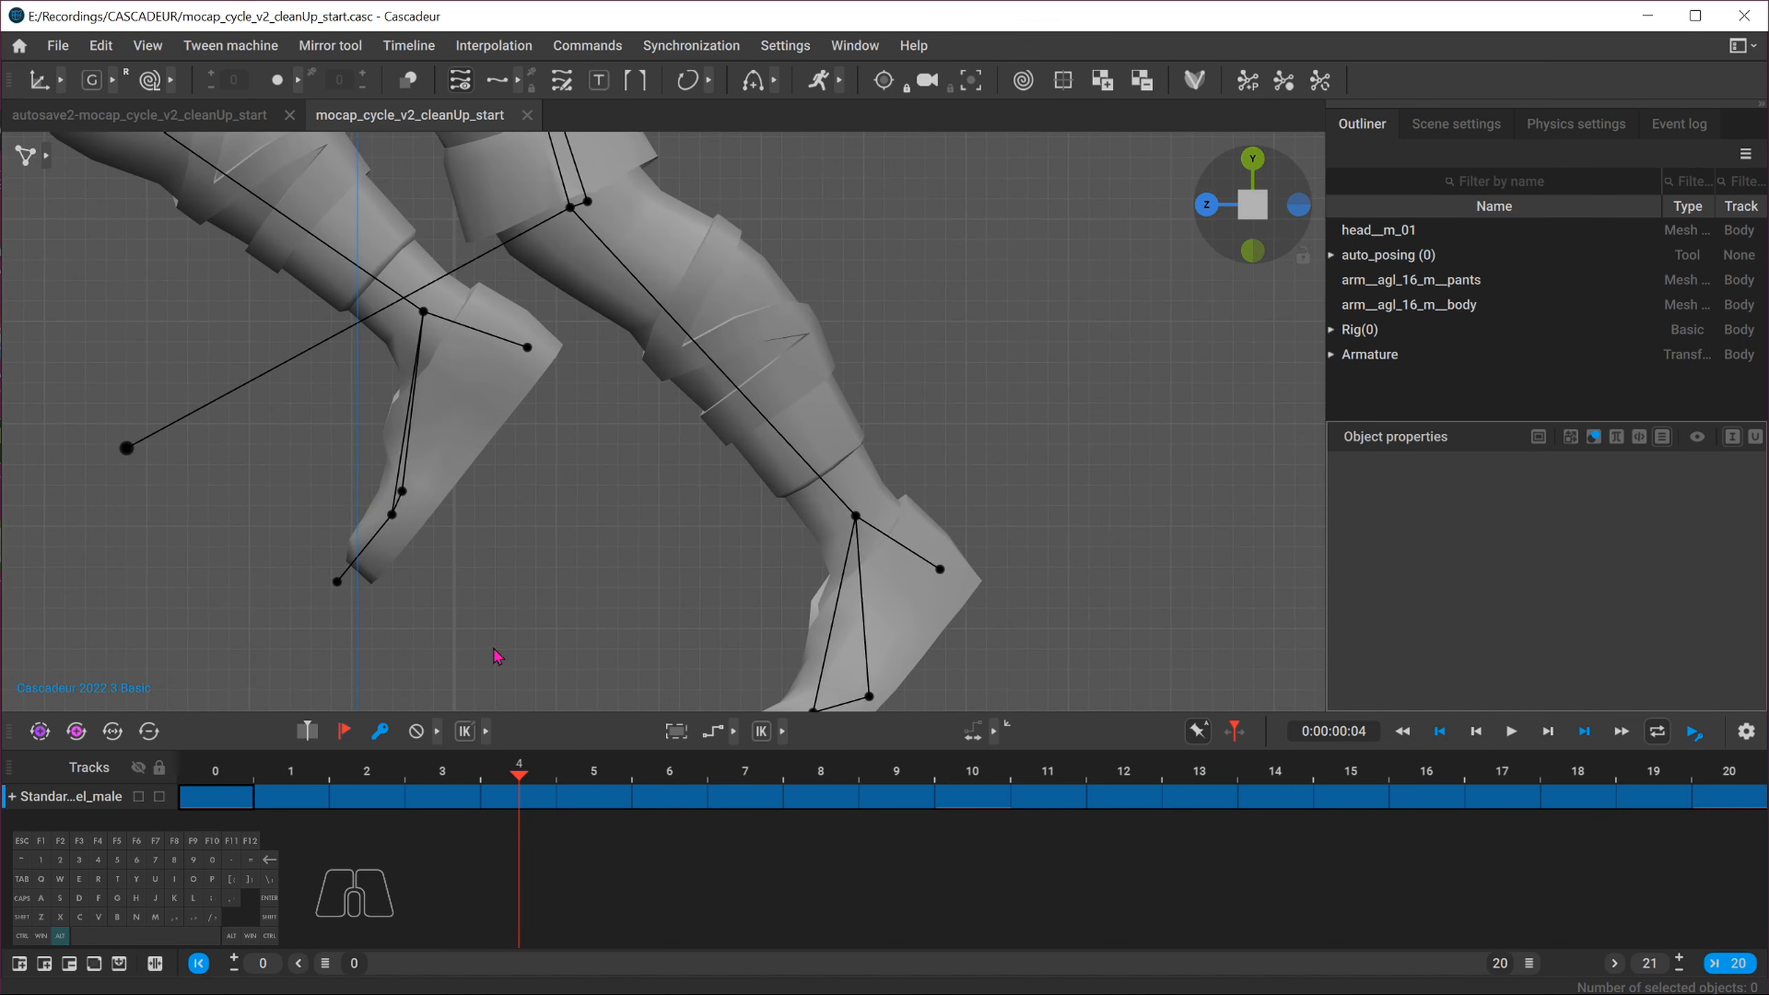
pyautogui.click(433, 780)
pyautogui.keyDown('alt'); pyautogui.moveTo(509, 641); pyautogui.dragTo(518, 525, button='middle'); pyautogui.keyUp('alt')
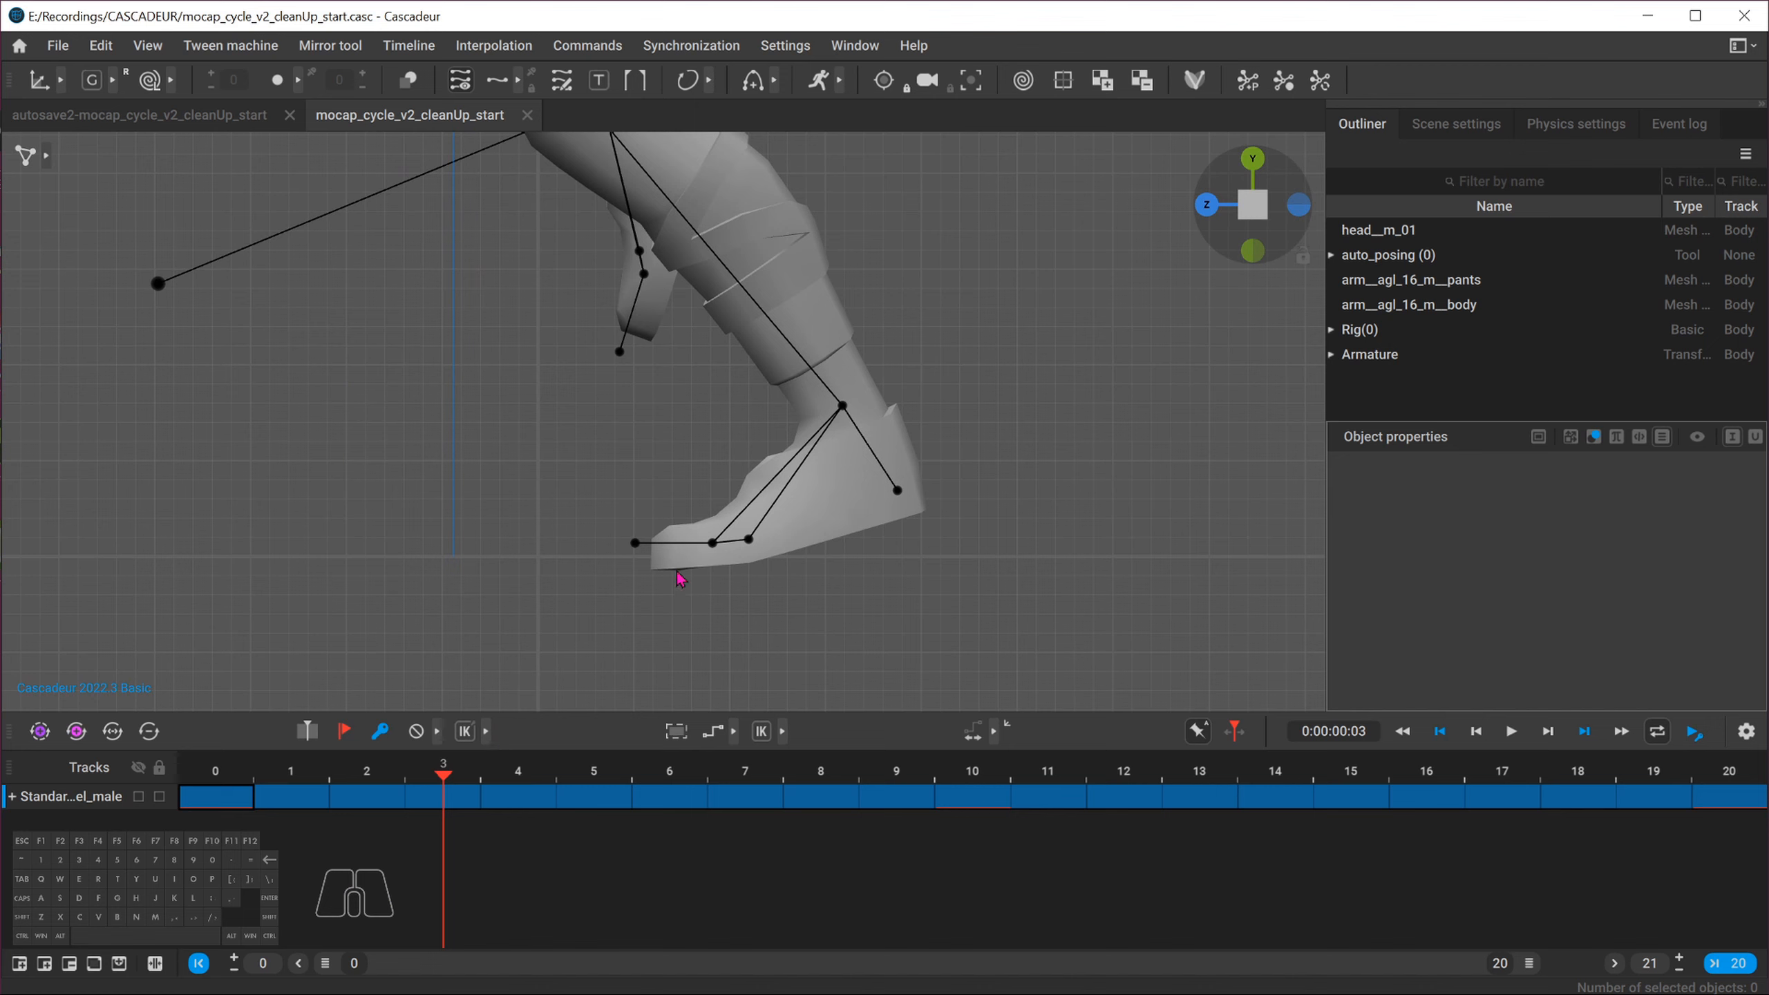
pyautogui.click(385, 775)
pyautogui.moveTo(384, 775); pyautogui.dragTo(458, 769)
pyautogui.moveTo(464, 772); pyautogui.dragTo(524, 754)
pyautogui.moveTo(500, 767)
pyautogui.mouseDown()
pyautogui.moveTo(446, 769)
pyautogui.moveTo(495, 751)
pyautogui.mouseUp()
pyautogui.keyDown('alt'); pyautogui.moveTo(436, 203); pyautogui.dragTo(738, 358, button='middle'); pyautogui.keyUp('alt')
pyautogui.keyDown('alt'); pyautogui.moveTo(738, 359); pyautogui.dragTo(468, 337, button='right'); pyautogui.keyUp('alt')
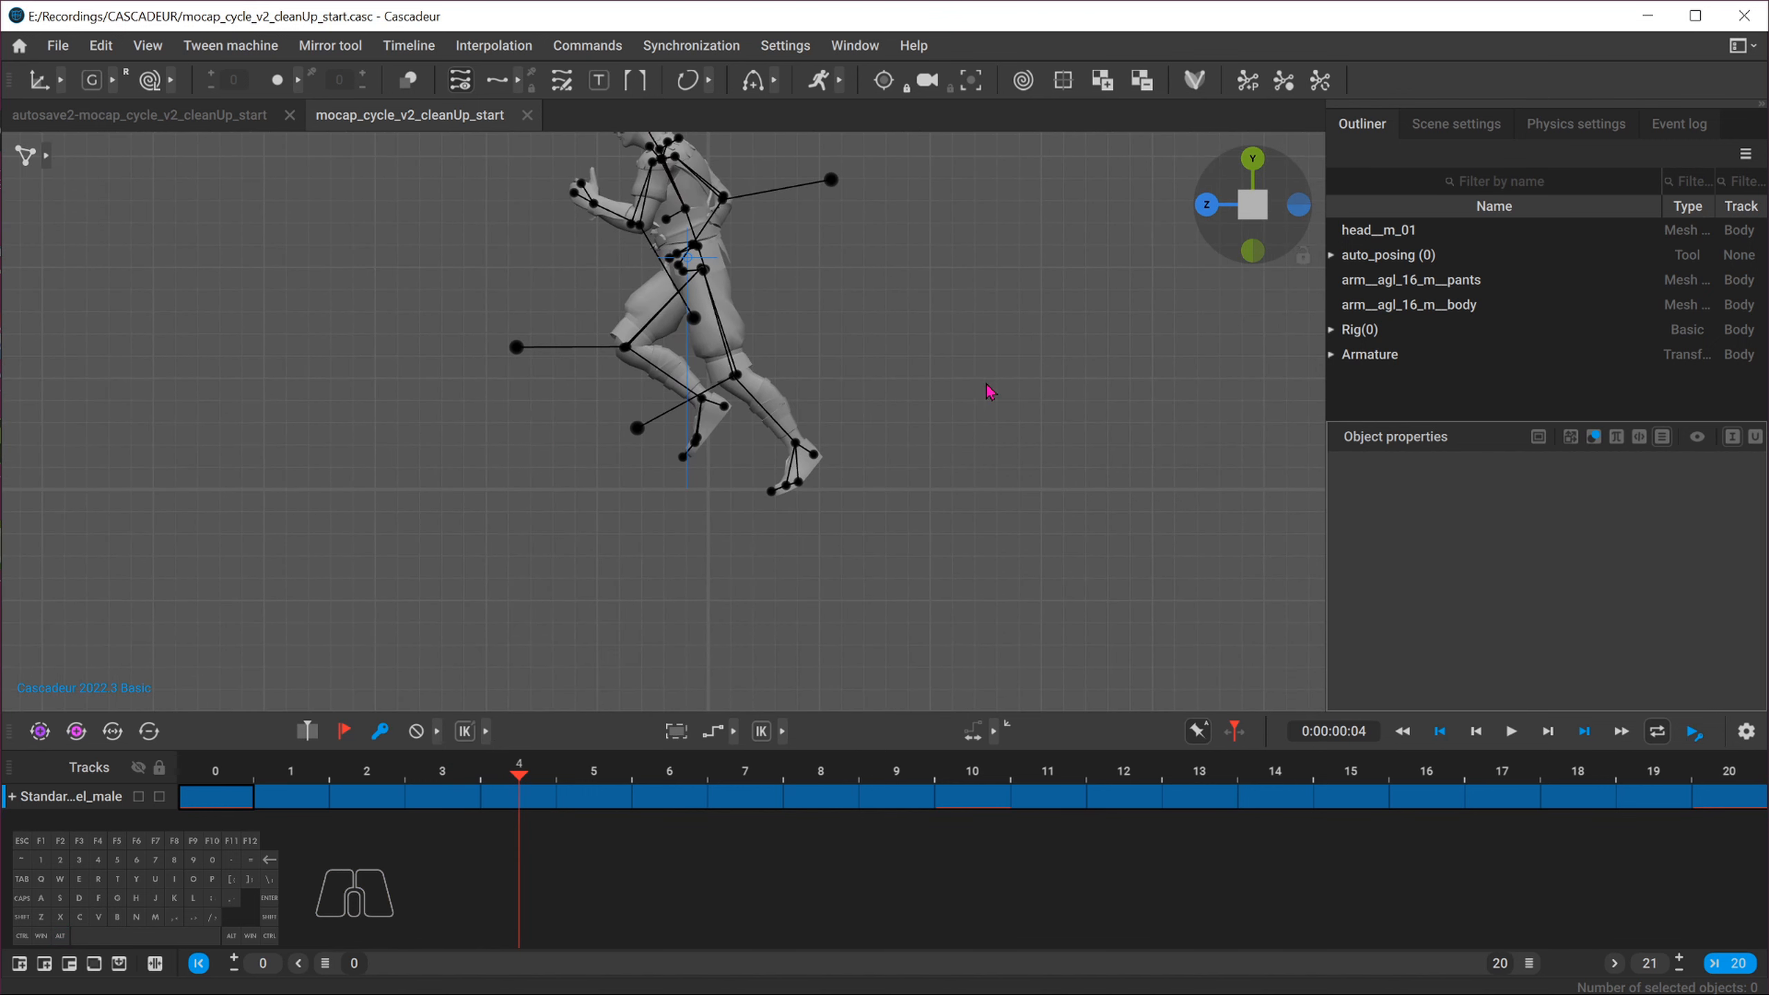
# Inspect the feet and legs from the front view while scrubbing frames 1 to 11
pyautogui.keyDown('alt'); pyautogui.moveTo(571, 543); pyautogui.dragTo(675, 549, button='right'); pyautogui.keyUp('alt')
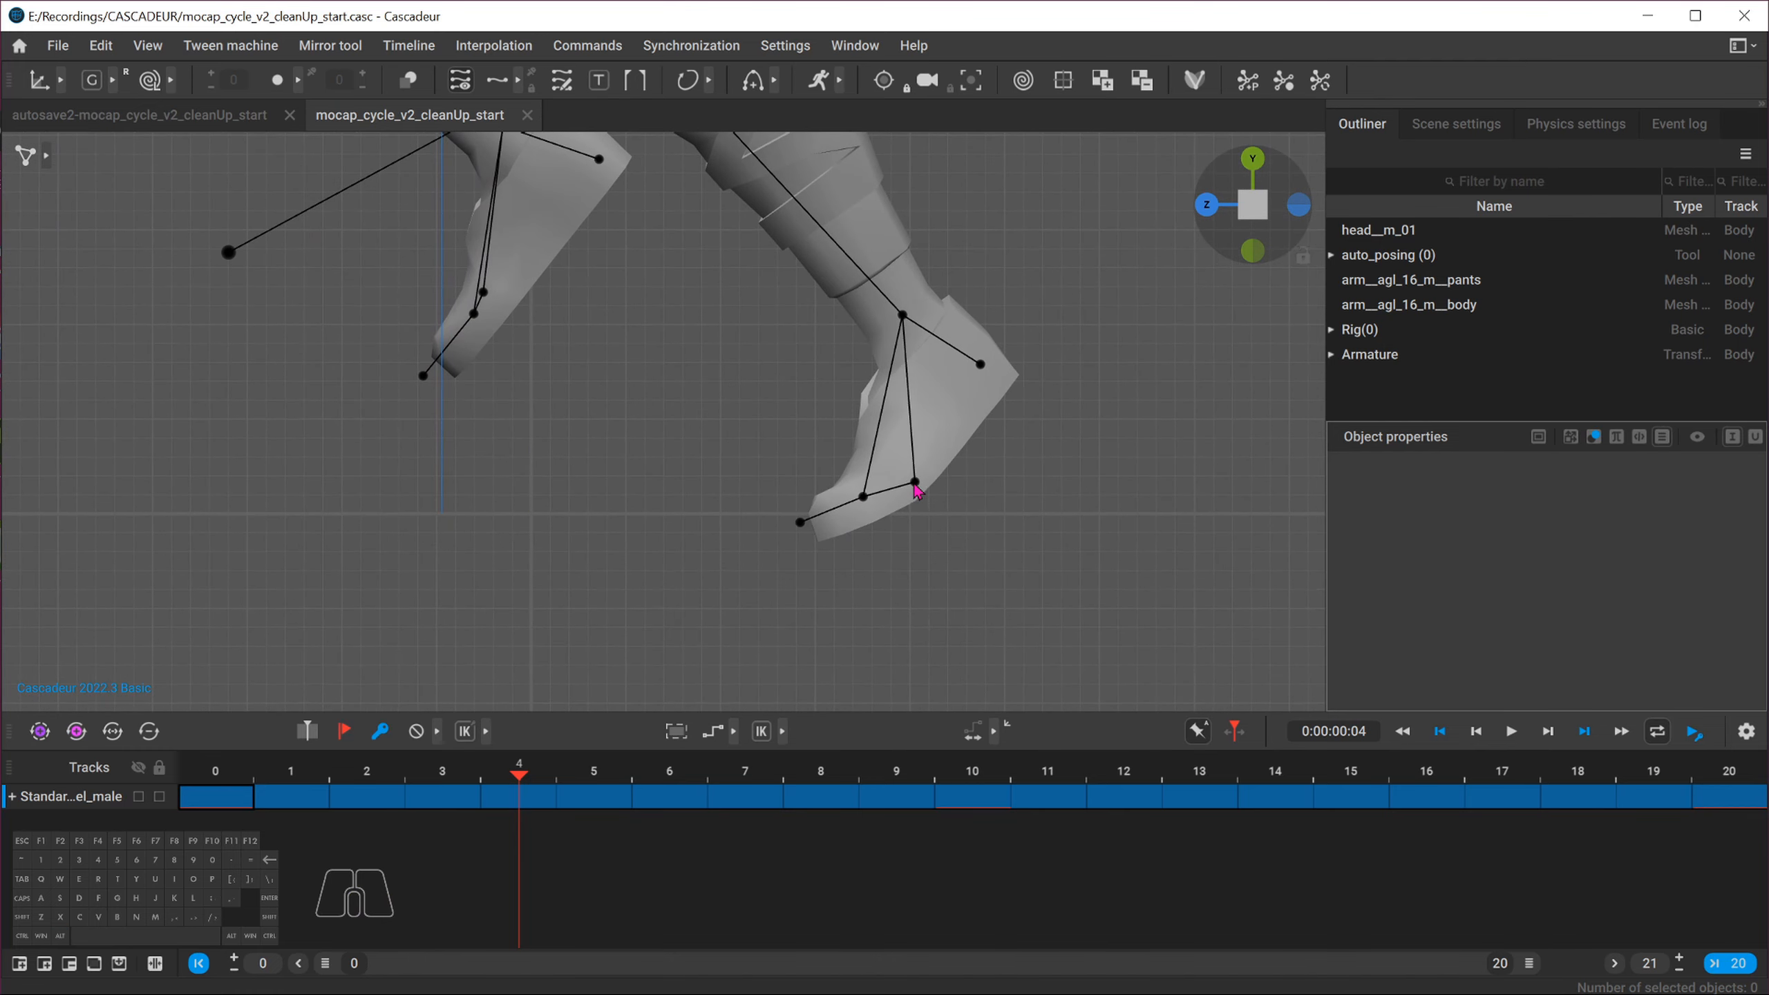
pyautogui.press('alt')
pyautogui.keyDown('alt'); pyautogui.moveTo(636, 447); pyautogui.dragTo(260, 533, button='right'); pyautogui.keyUp('alt')
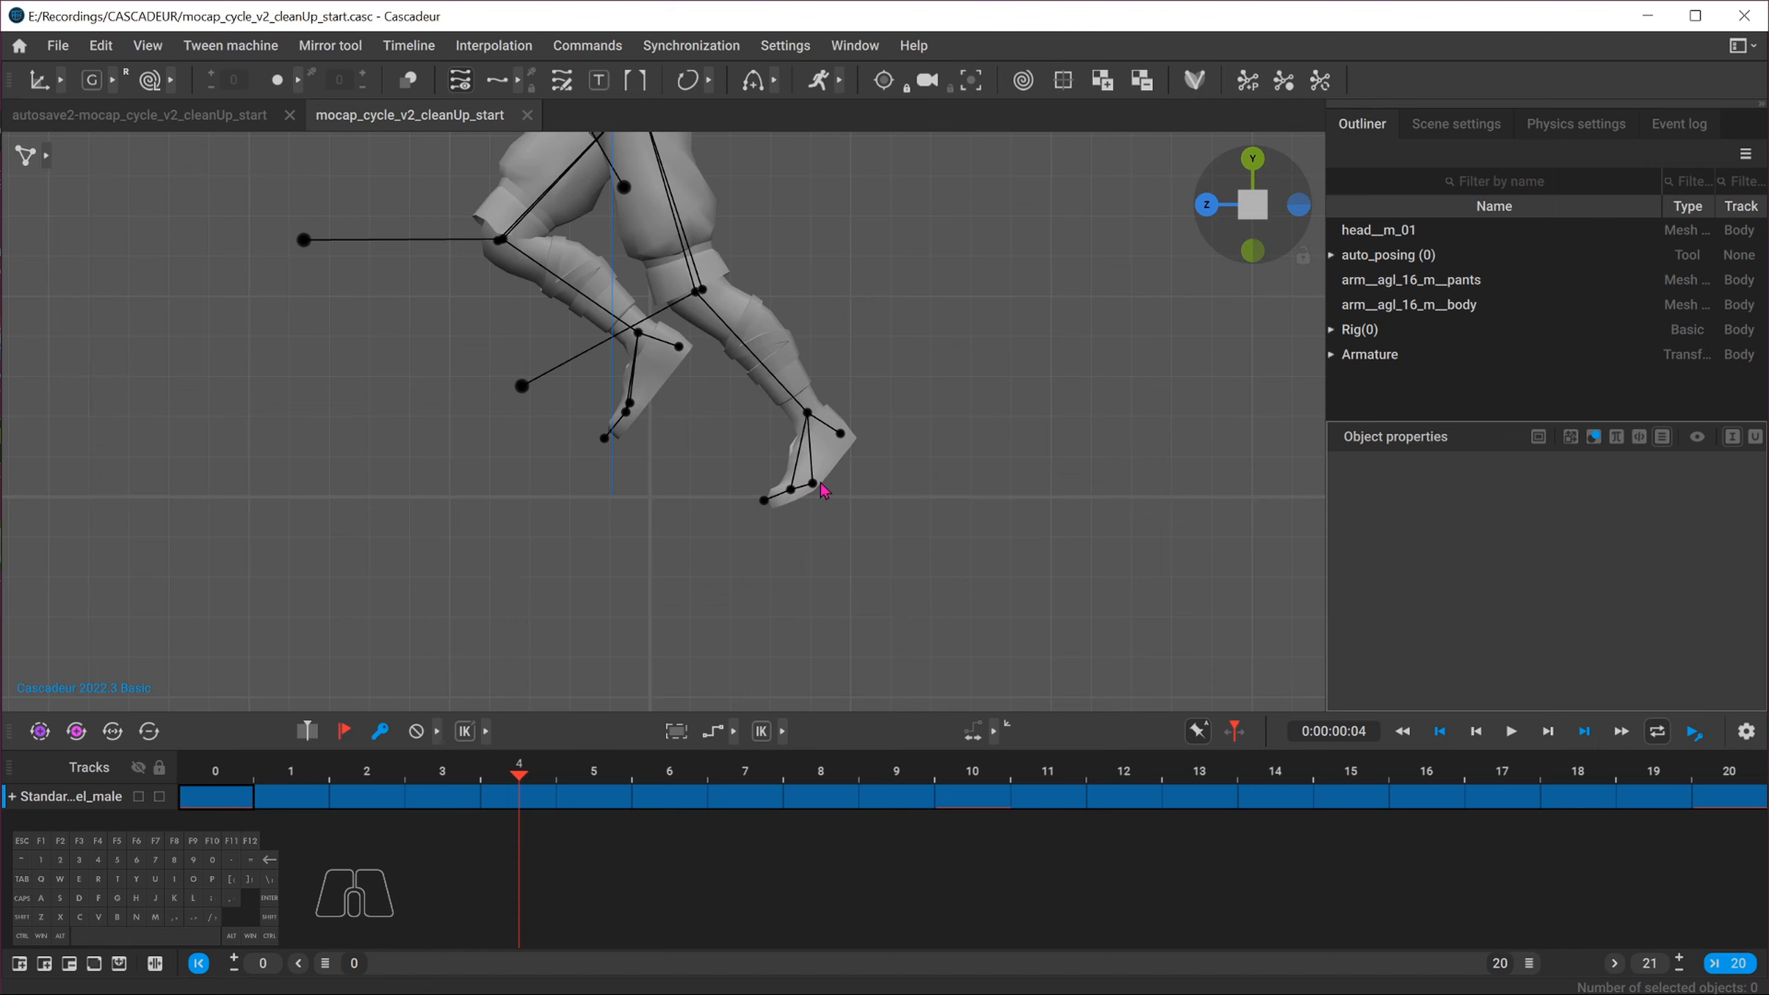
pyautogui.keyDown('alt'); pyautogui.moveTo(786, 502); pyautogui.dragTo(572, 486, button='middle'); pyautogui.keyUp('alt')
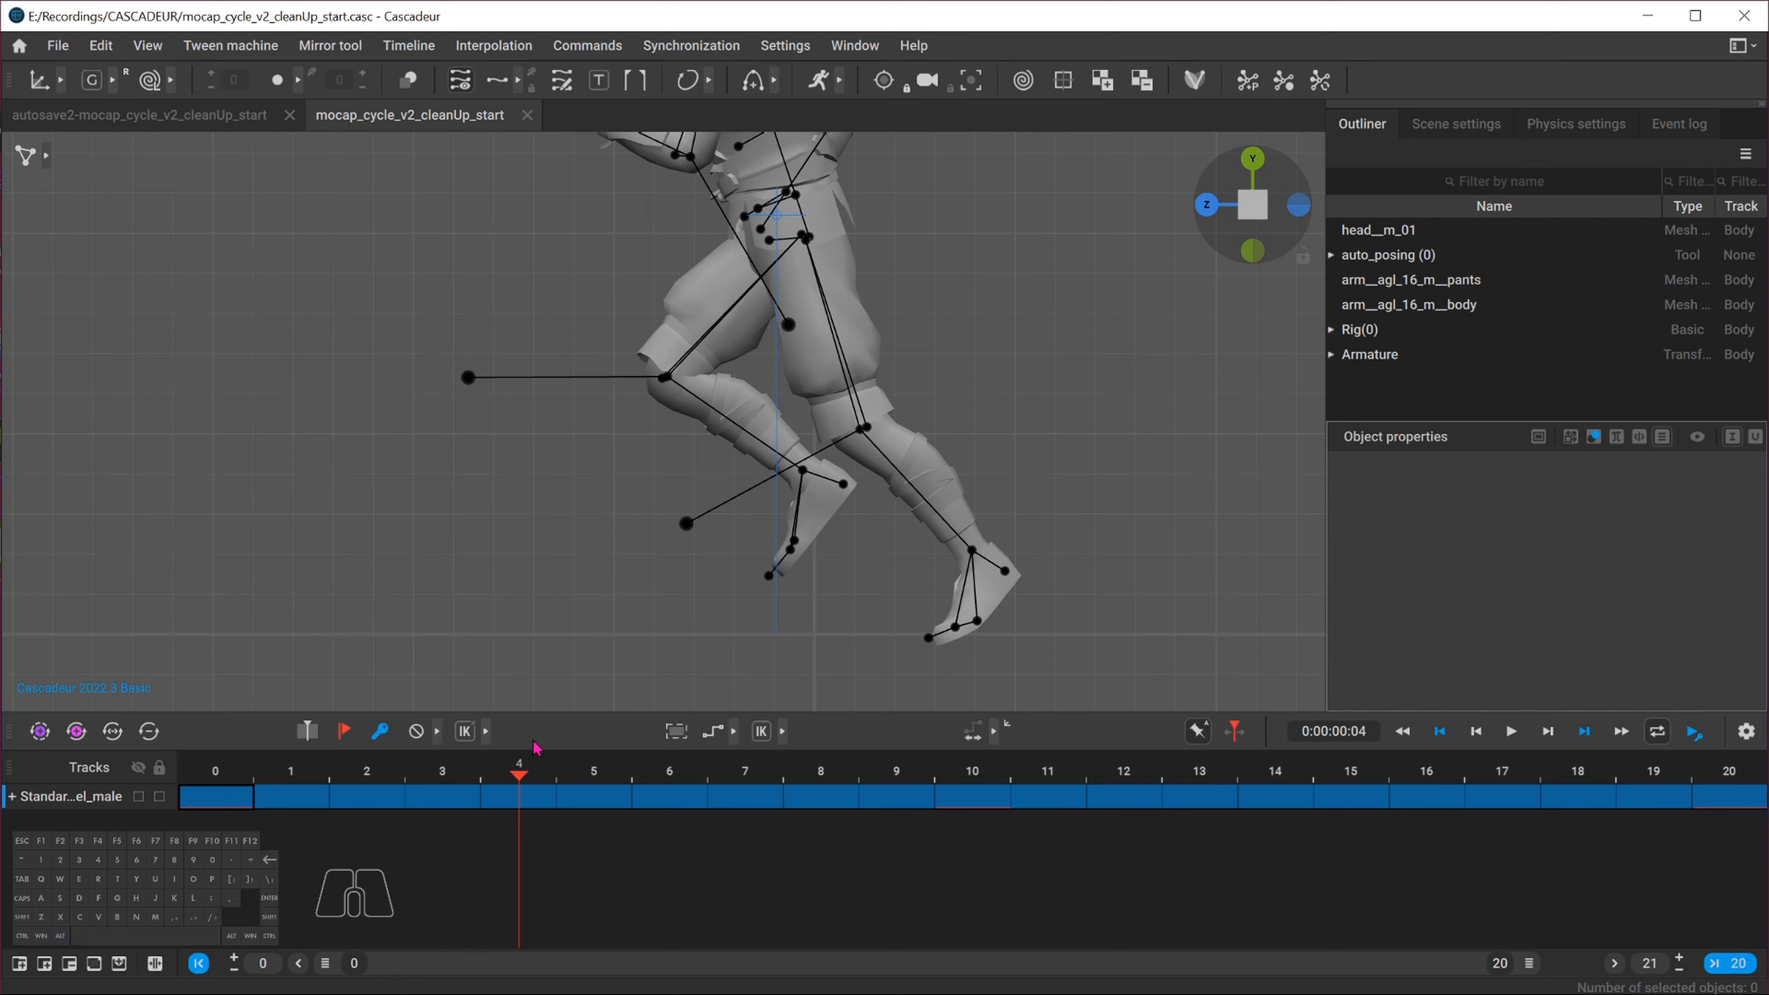
pyautogui.moveTo(566, 769); pyautogui.dragTo(1048, 756)
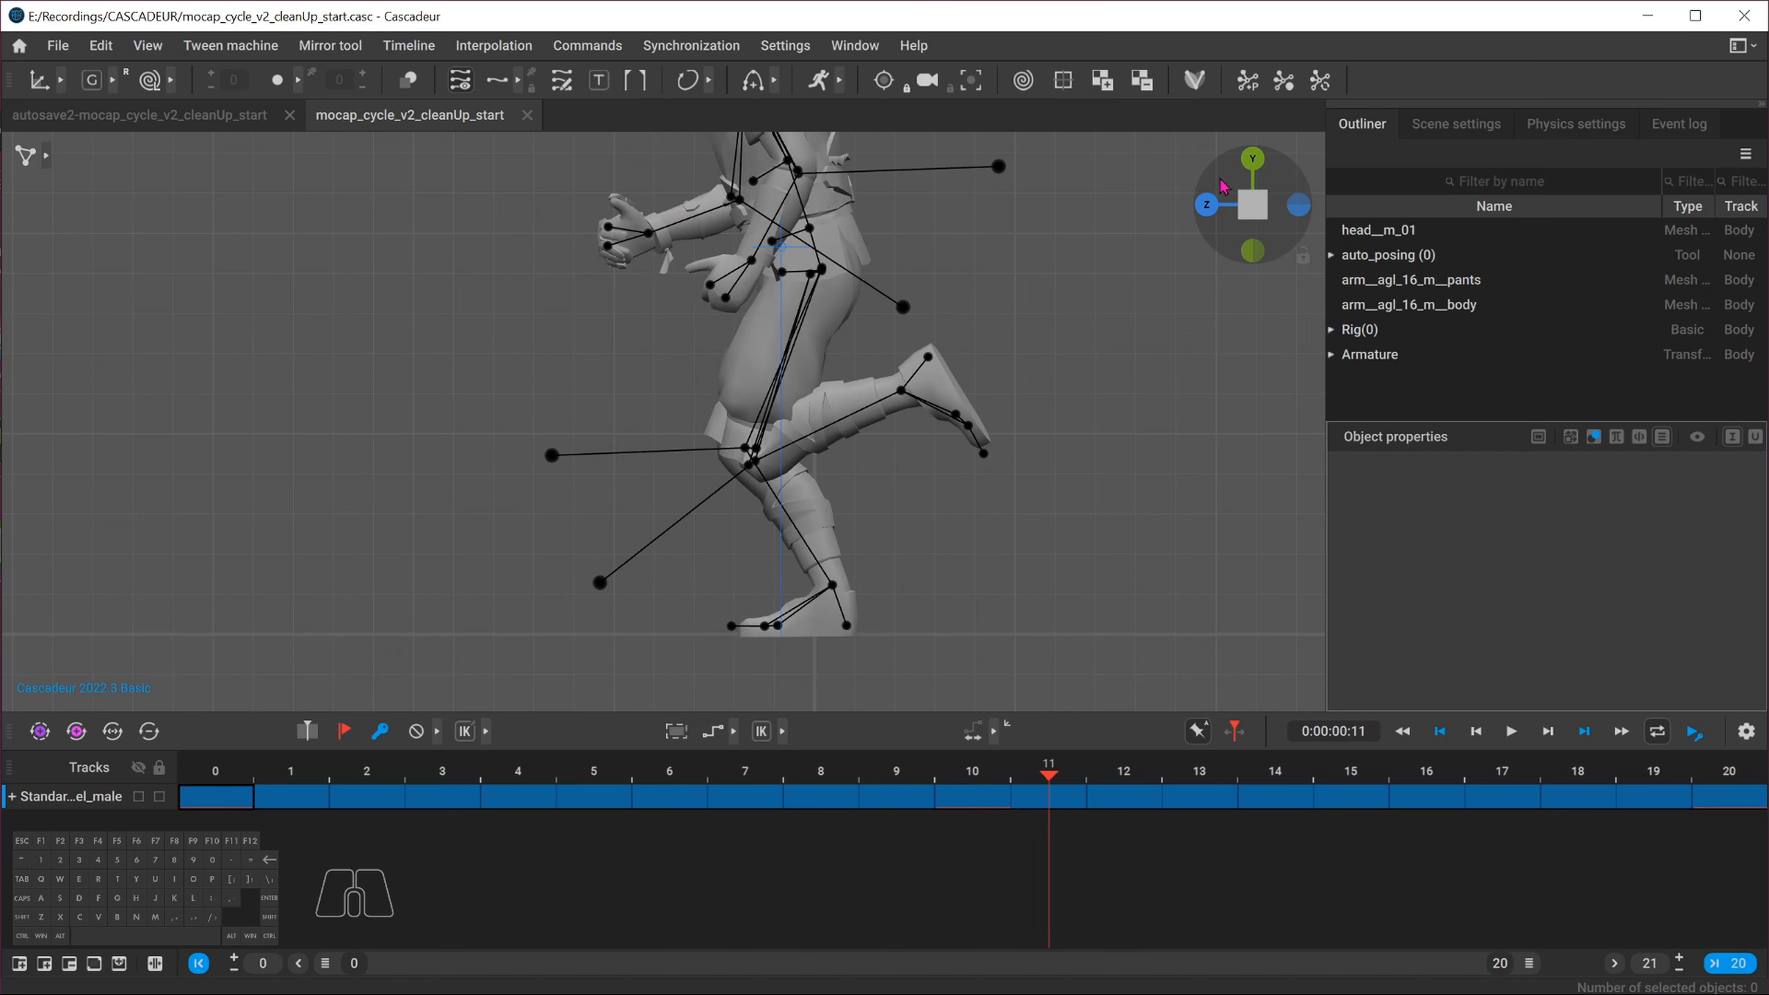
pyautogui.click(1208, 206)
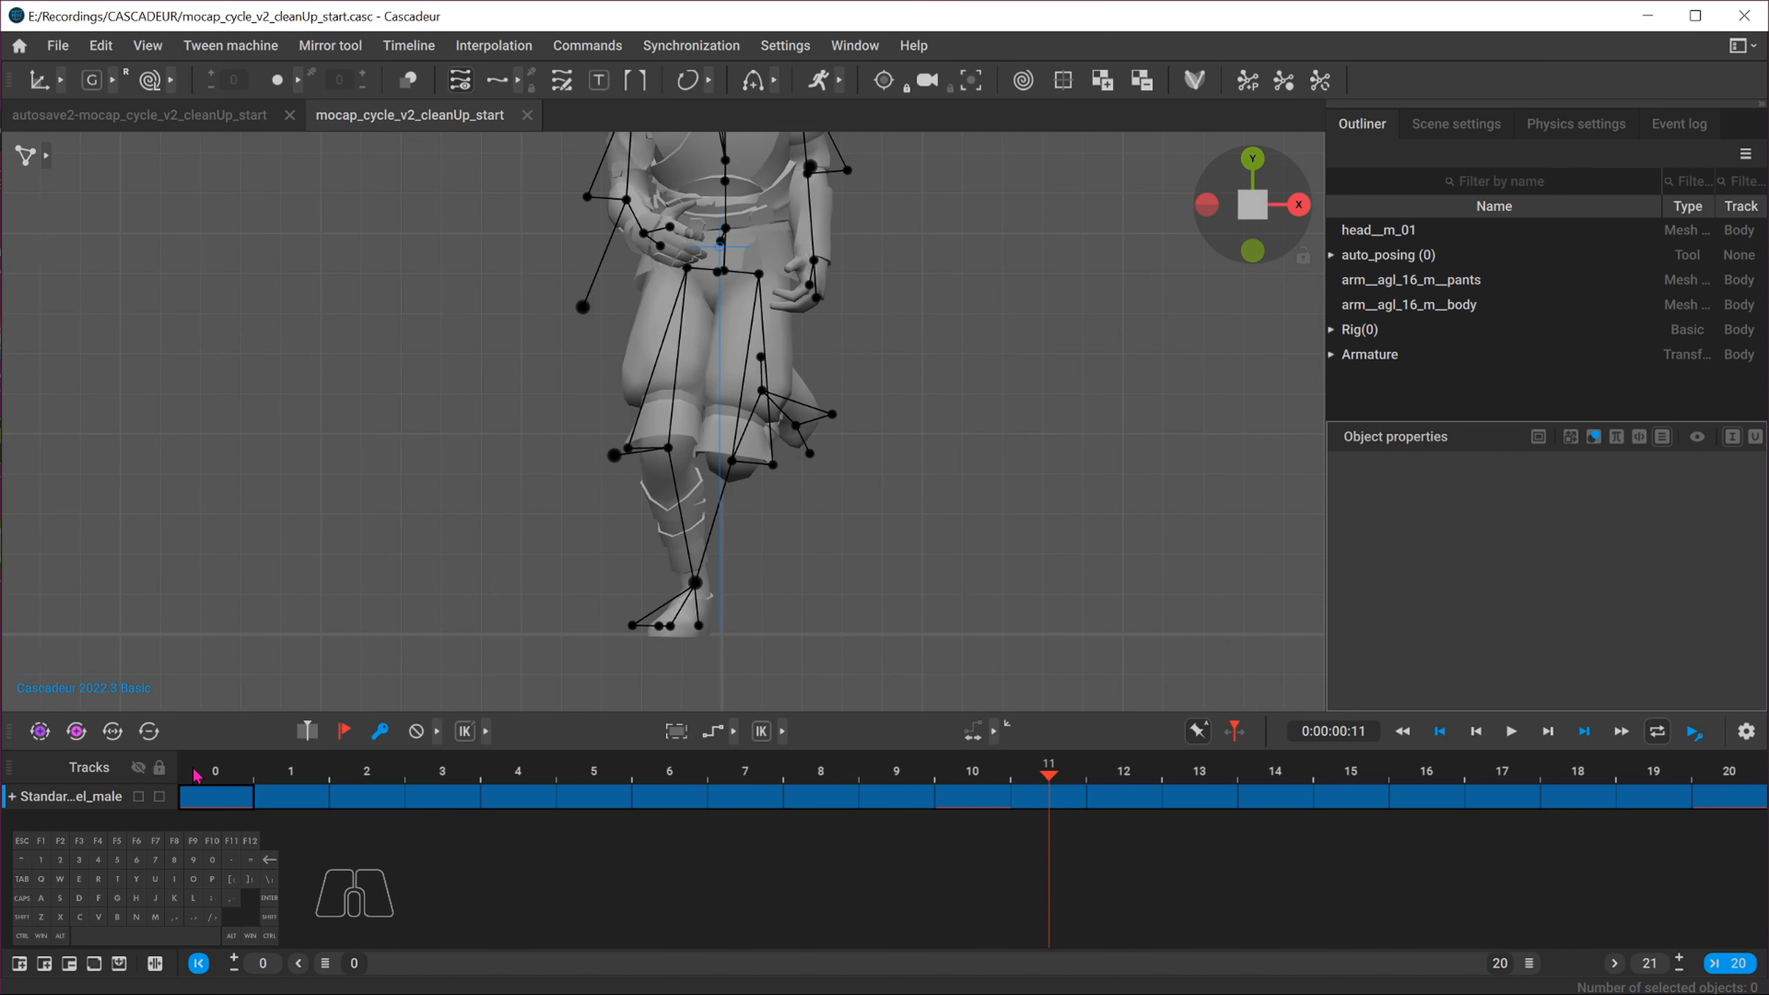
pyautogui.moveTo(196, 775); pyautogui.dragTo(320, 747)
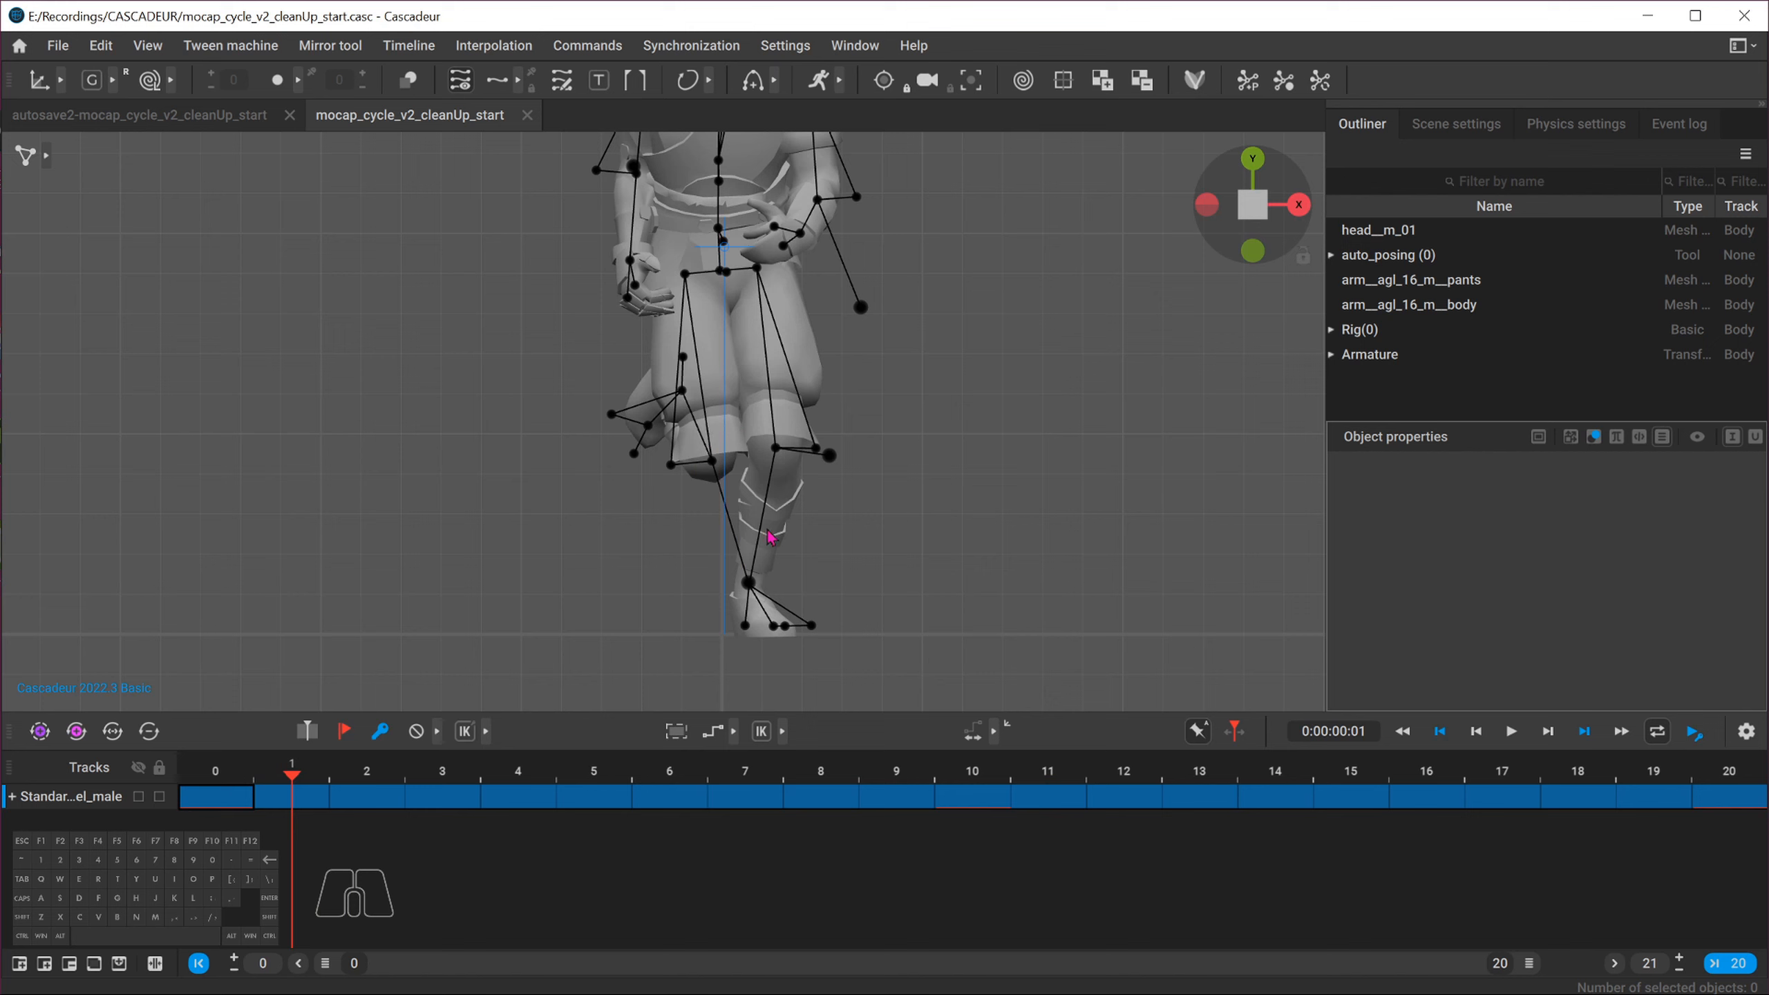
pyautogui.moveTo(305, 773)
pyautogui.mouseDown()
pyautogui.moveTo(596, 768)
pyautogui.moveTo(259, 754)
pyautogui.moveTo(303, 756)
pyautogui.mouseUp()
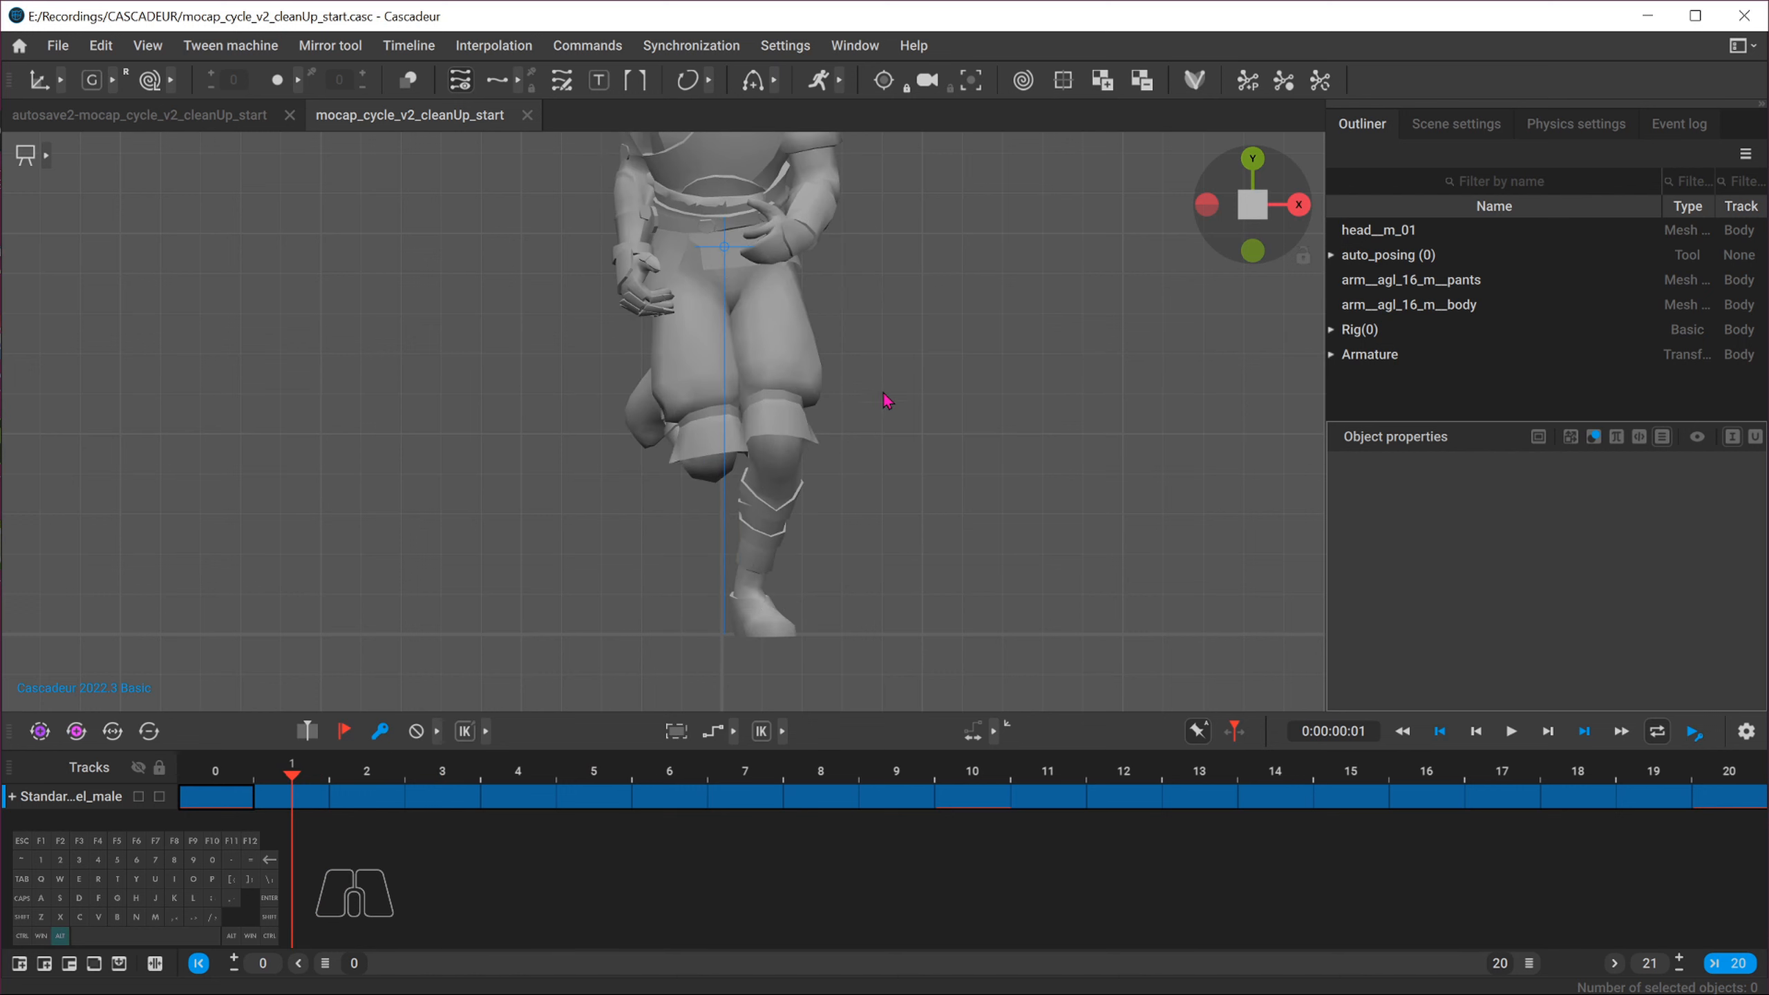
pyautogui.keyDown('alt'); pyautogui.moveTo(888, 395); pyautogui.dragTo(735, 526, button='right'); pyautogui.keyUp('alt')
pyautogui.moveTo(340, 769); pyautogui.dragTo(1039, 679)
pyautogui.press('p')
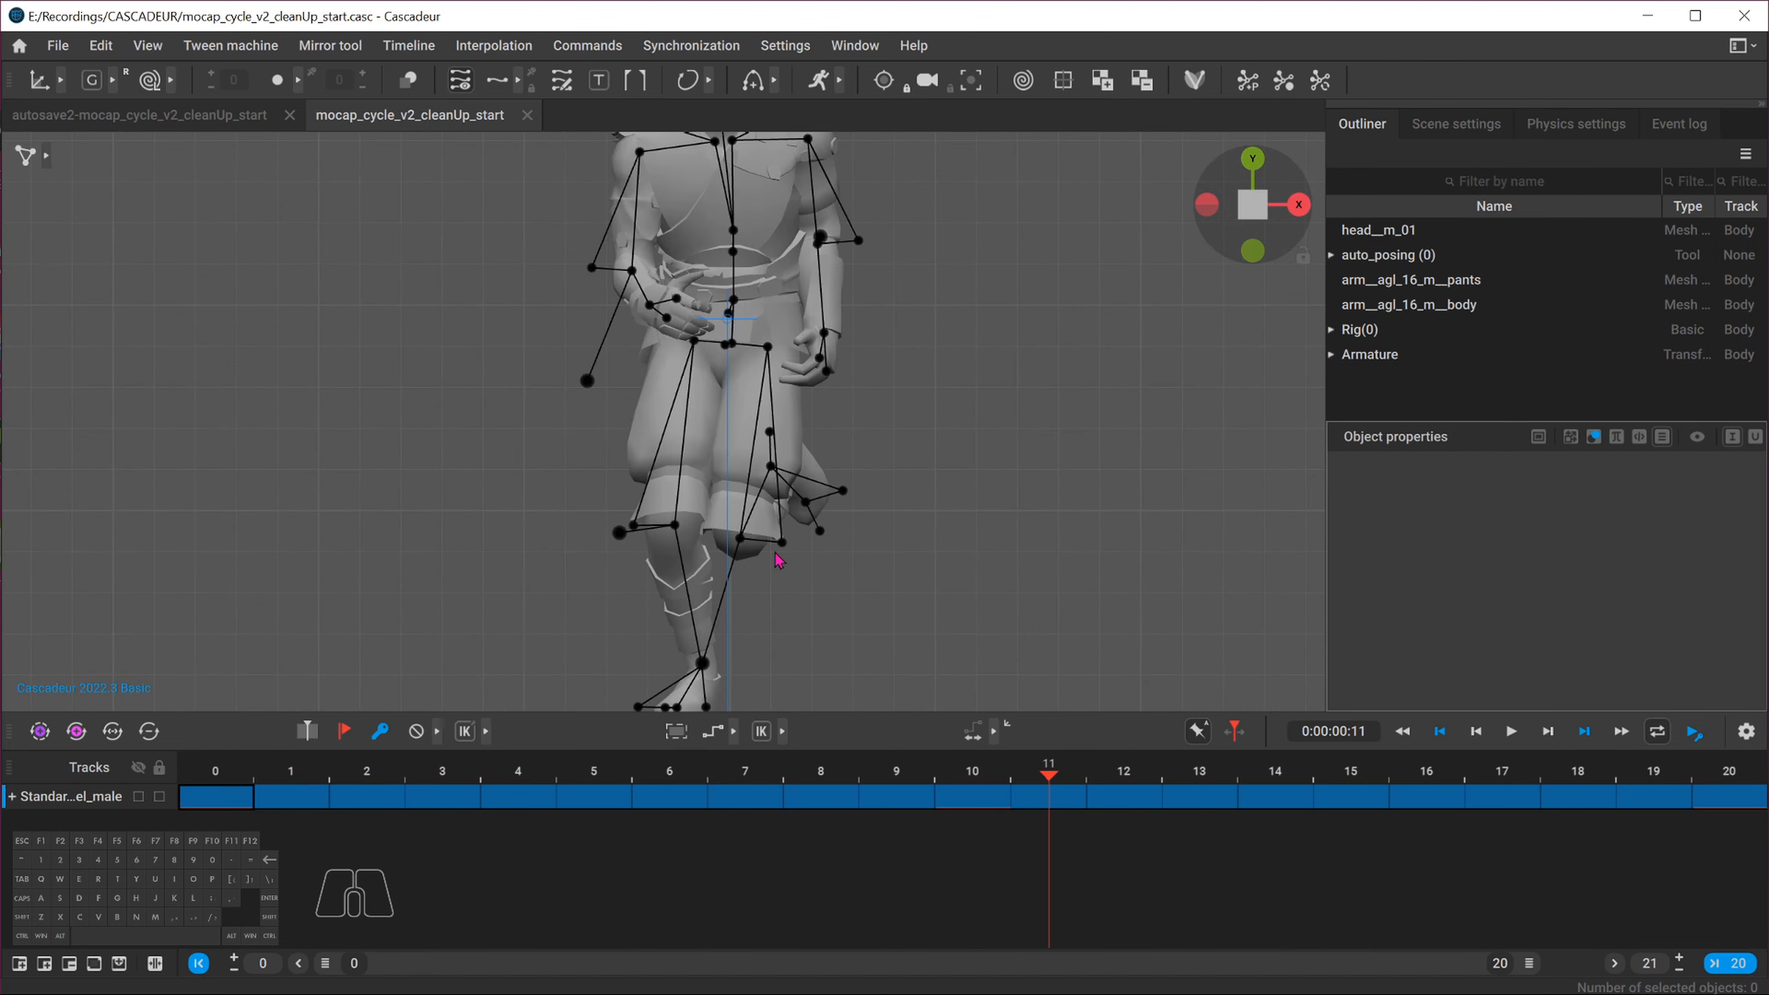
pyautogui.keyDown('alt'); pyautogui.moveTo(704, 550); pyautogui.dragTo(702, 482, button='middle'); pyautogui.keyUp('alt')
pyautogui.keyDown('alt'); pyautogui.moveTo(702, 482); pyautogui.dragTo(811, 528, button='right'); pyautogui.keyUp('alt')
pyautogui.keyDown('alt'); pyautogui.moveTo(811, 528); pyautogui.dragTo(787, 434, button='middle'); pyautogui.keyUp('alt')
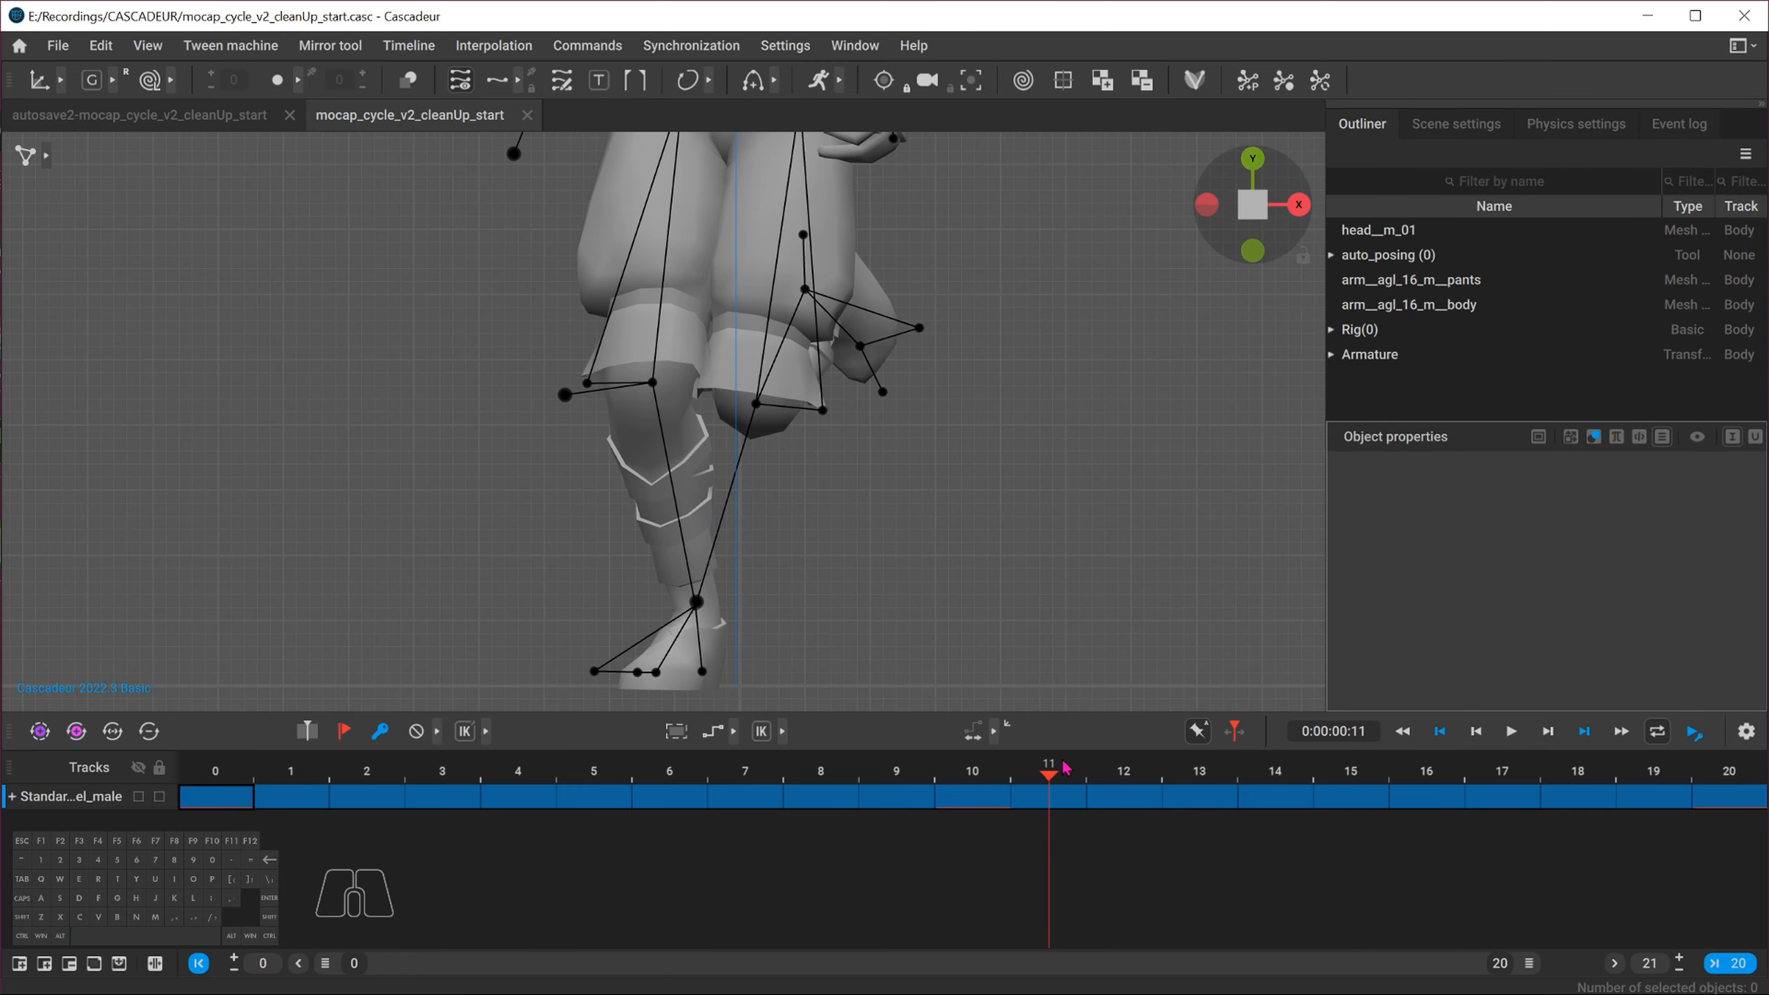
pyautogui.moveTo(1063, 767)
pyautogui.mouseDown()
pyautogui.moveTo(748, 767)
pyautogui.moveTo(1048, 769)
pyautogui.mouseUp()
pyautogui.click(659, 771)
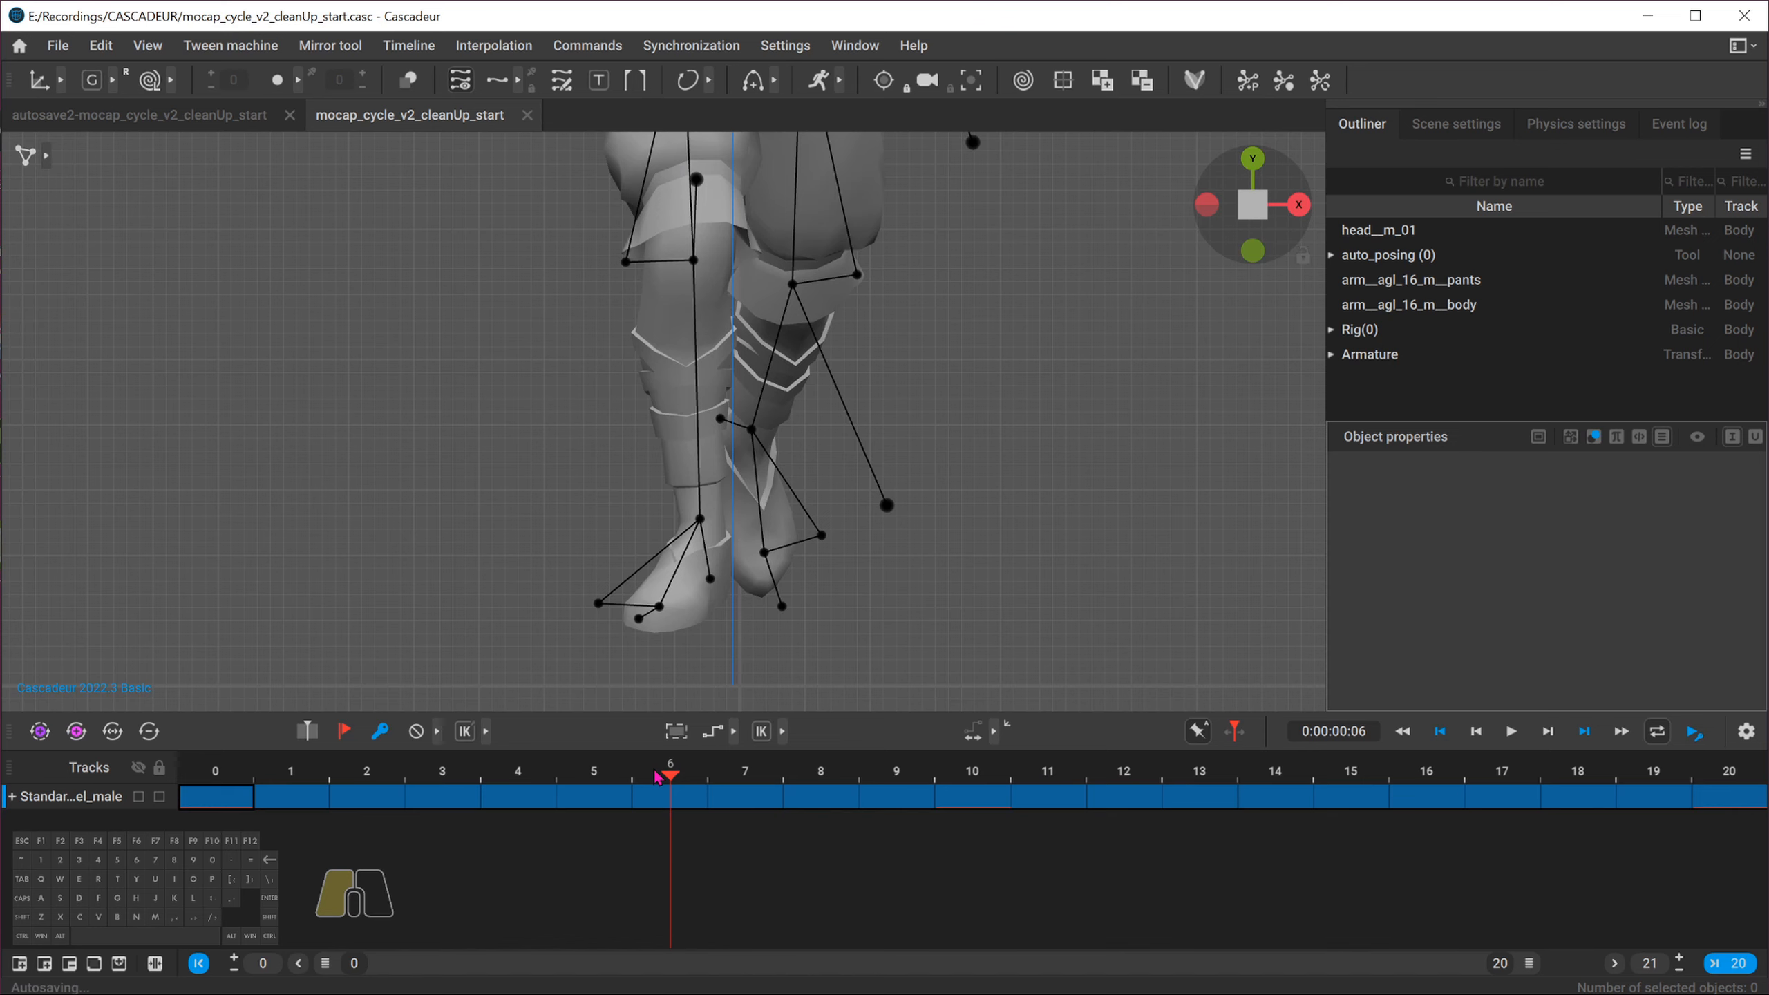
# Select the frame interval 6 to 16 on the timeline and switch on editing across the whole interval
pyautogui.keyDown('alt'); pyautogui.moveTo(827, 403); pyautogui.dragTo(766, 460, button='middle'); pyautogui.keyUp('alt')
pyautogui.keyDown('alt'); pyautogui.moveTo(766, 460); pyautogui.dragTo(541, 427, button='right'); pyautogui.keyUp('alt')
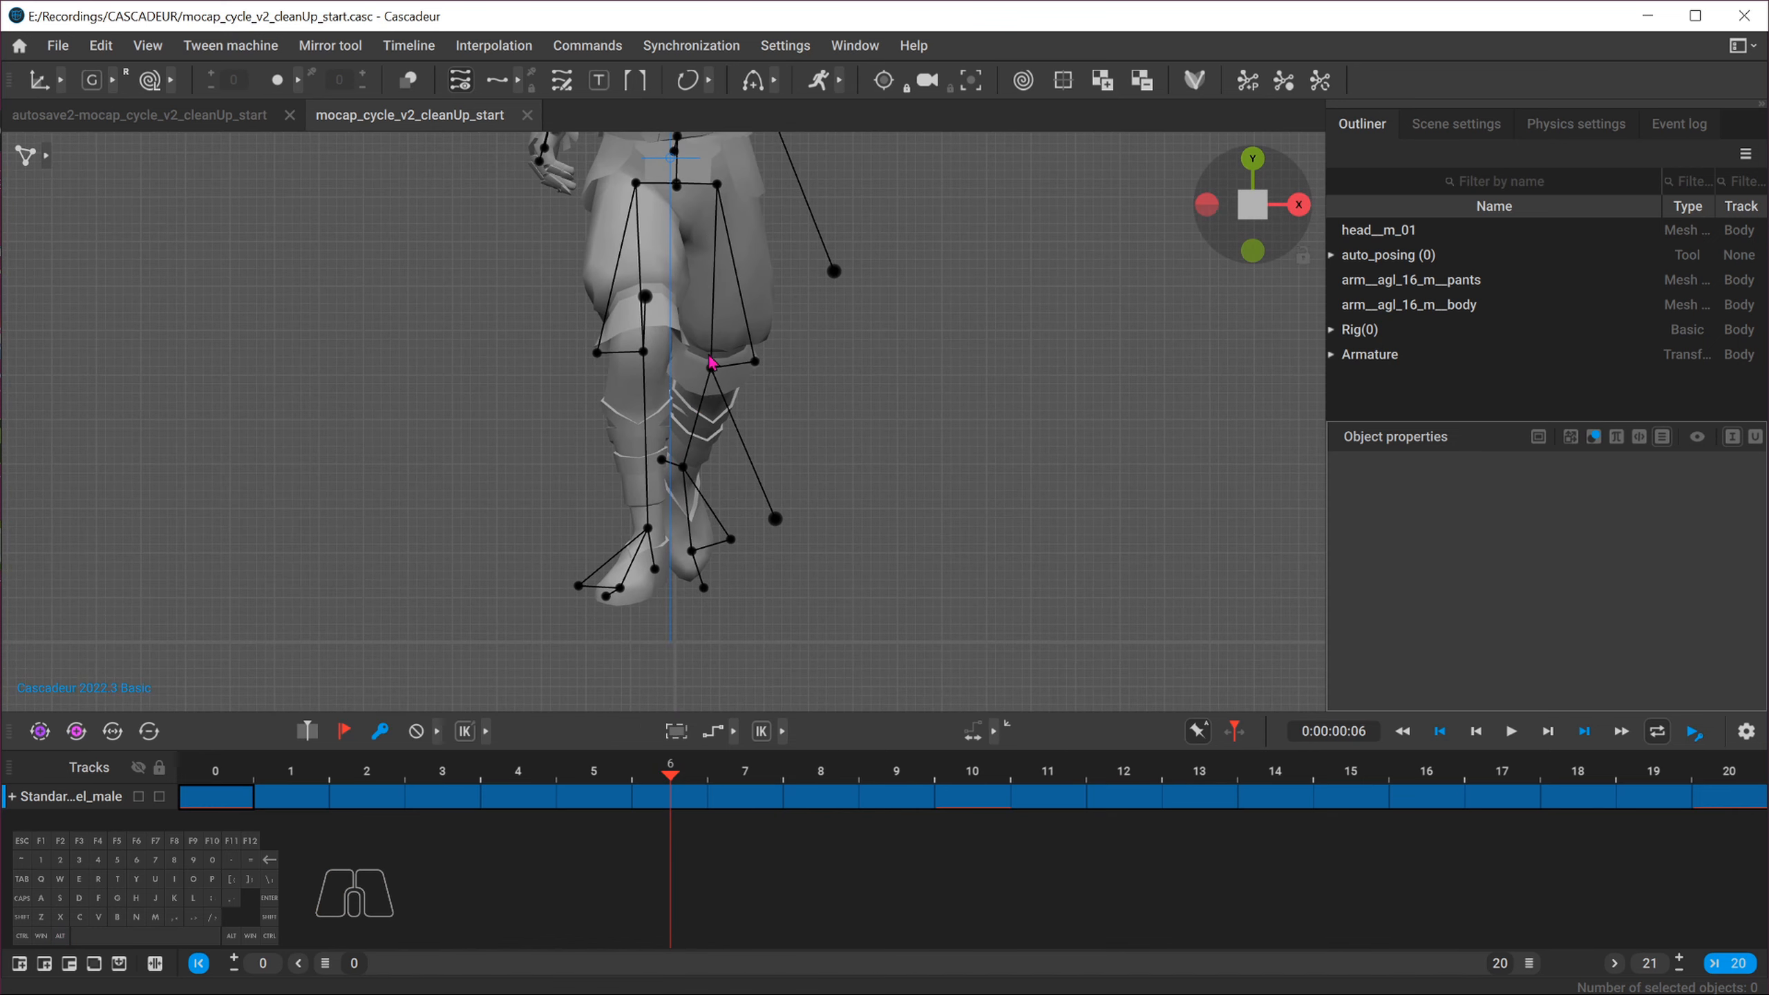
pyautogui.click(686, 803)
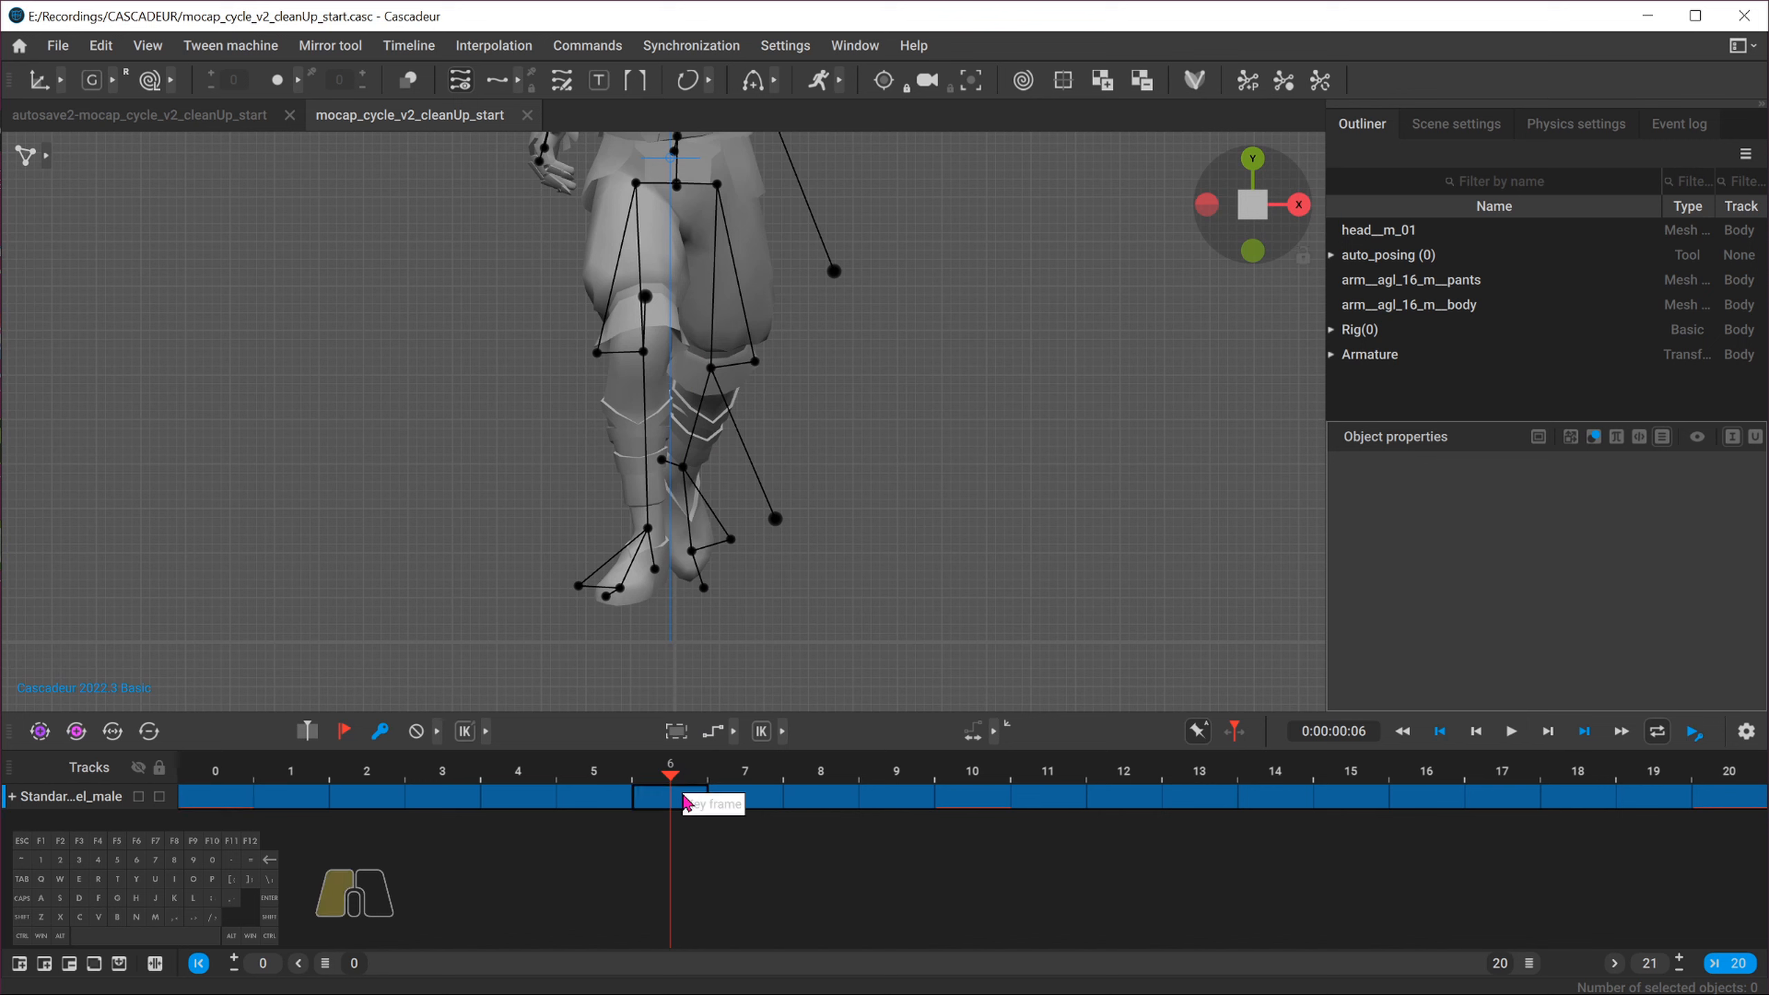
pyautogui.moveTo(702, 798); pyautogui.dragTo(1414, 808)
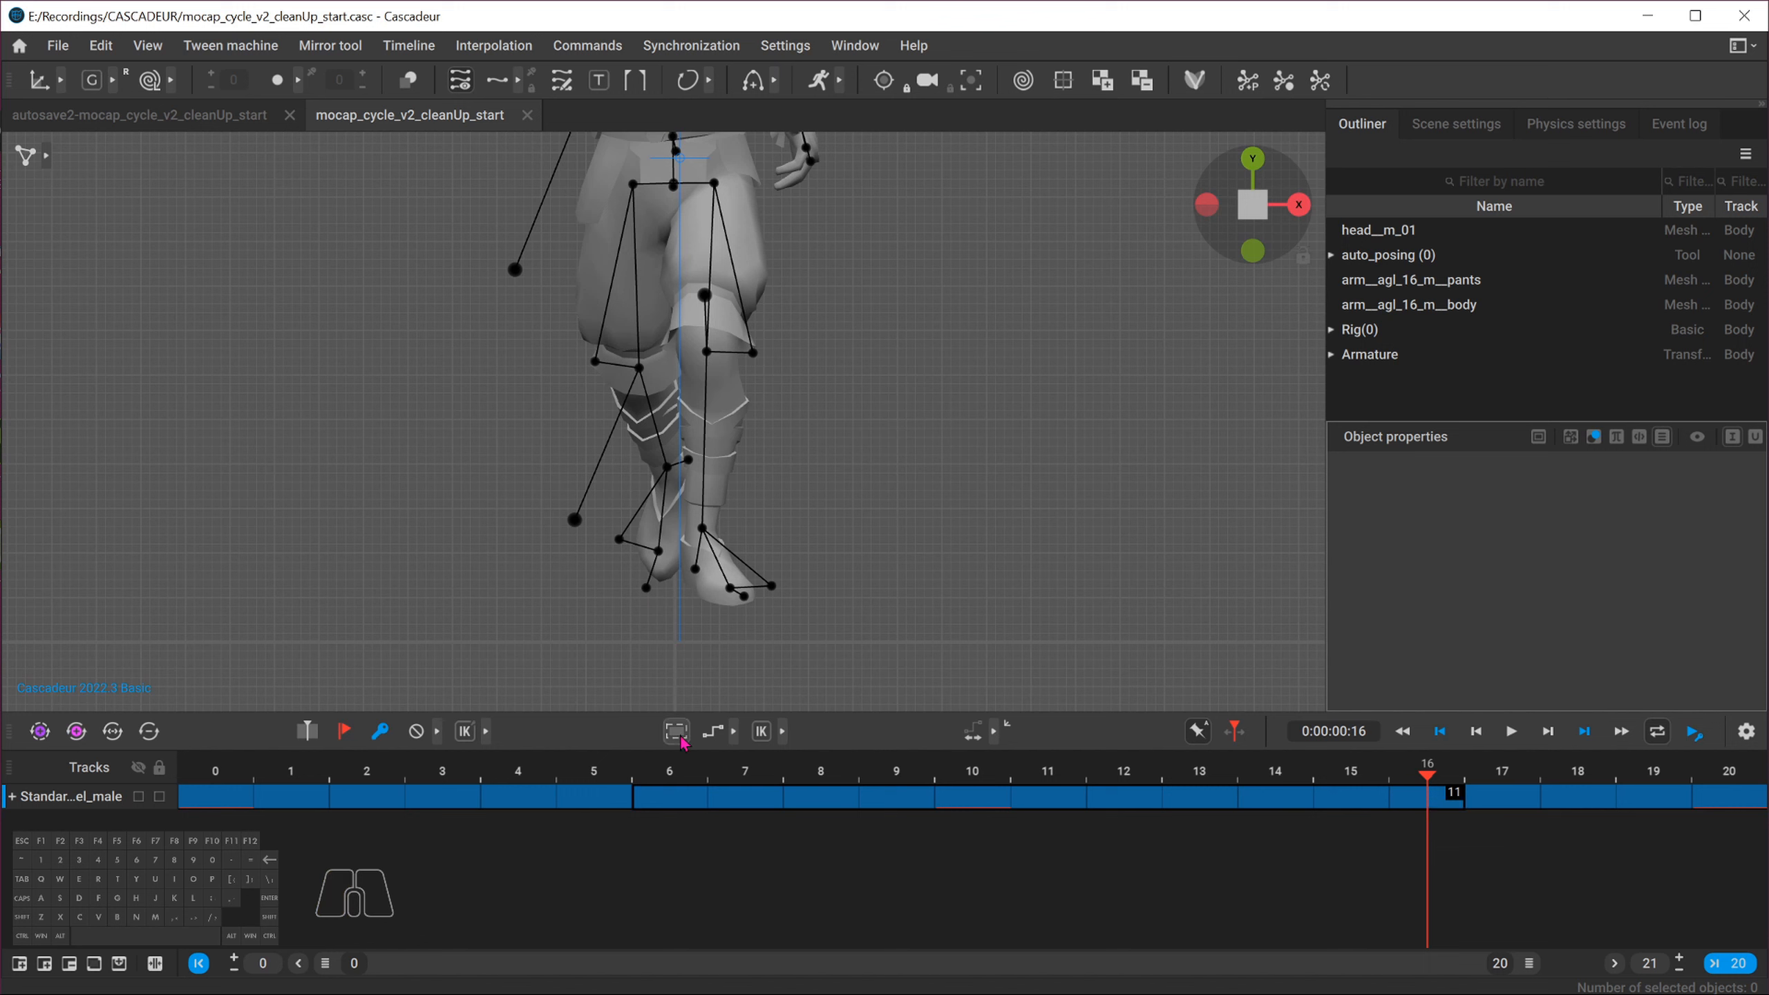
pyautogui.click(973, 732)
pyautogui.click(994, 740)
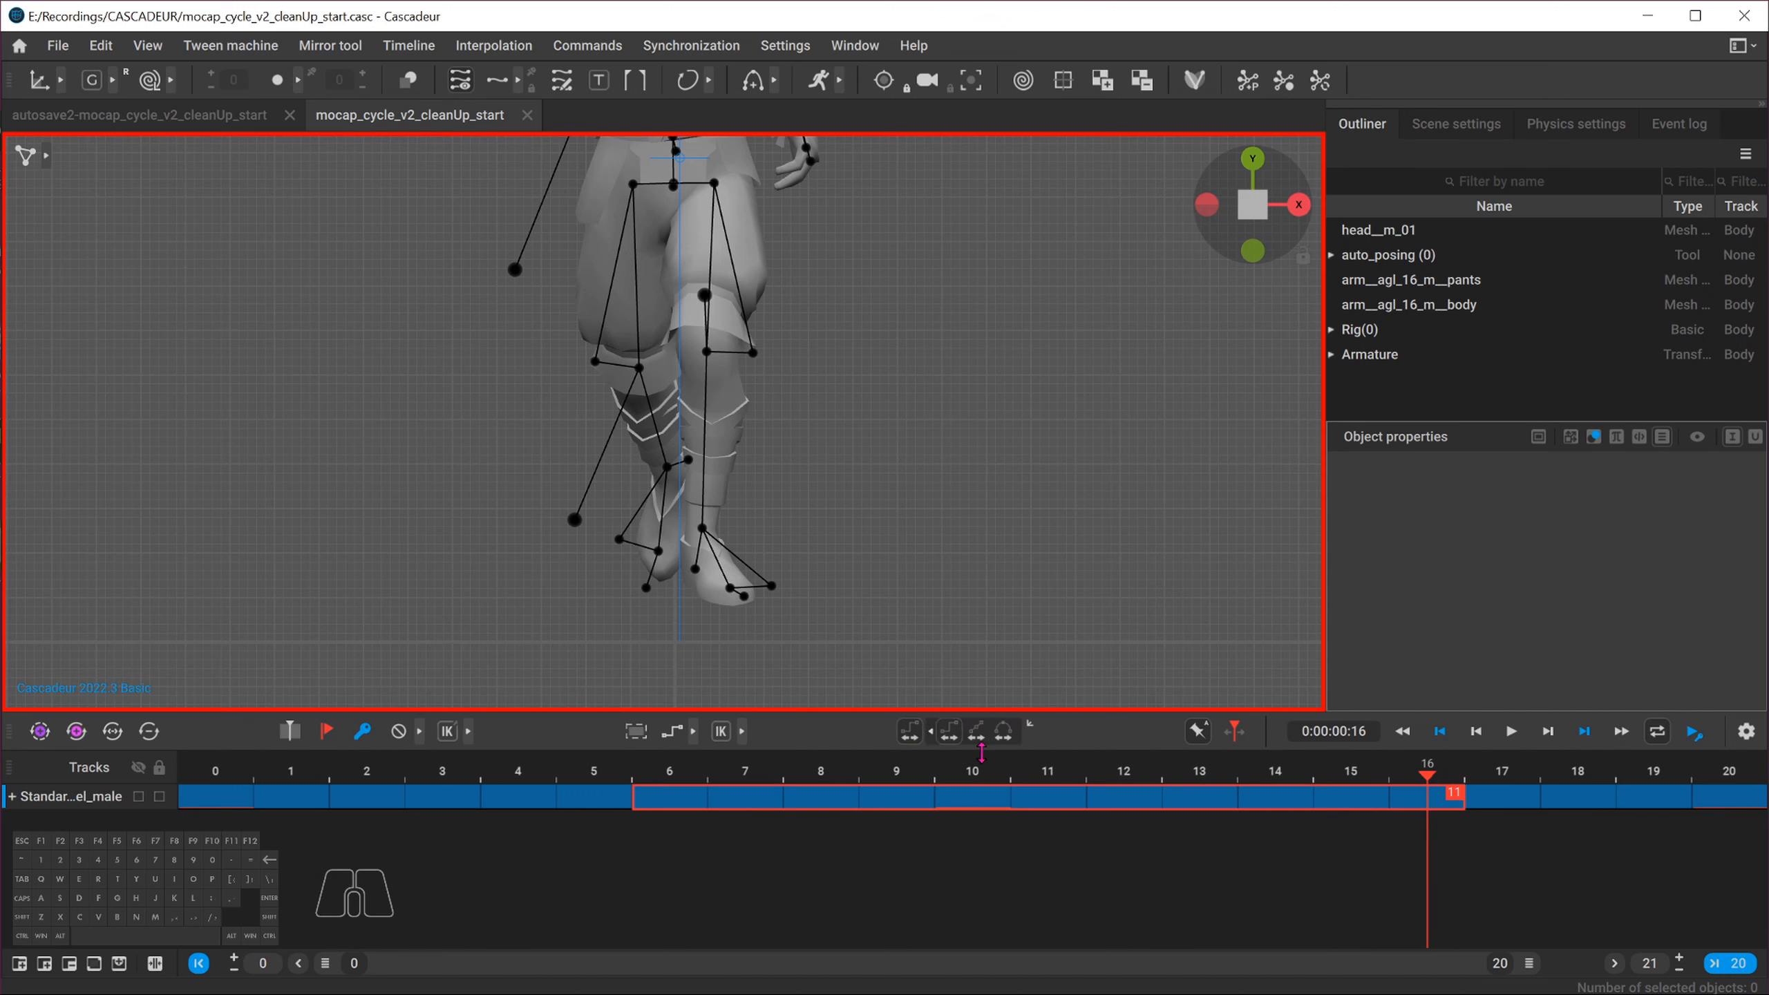
# At frame 11, select the left calf direction point and shift it outward along X to correct the knee
pyautogui.click(1027, 777)
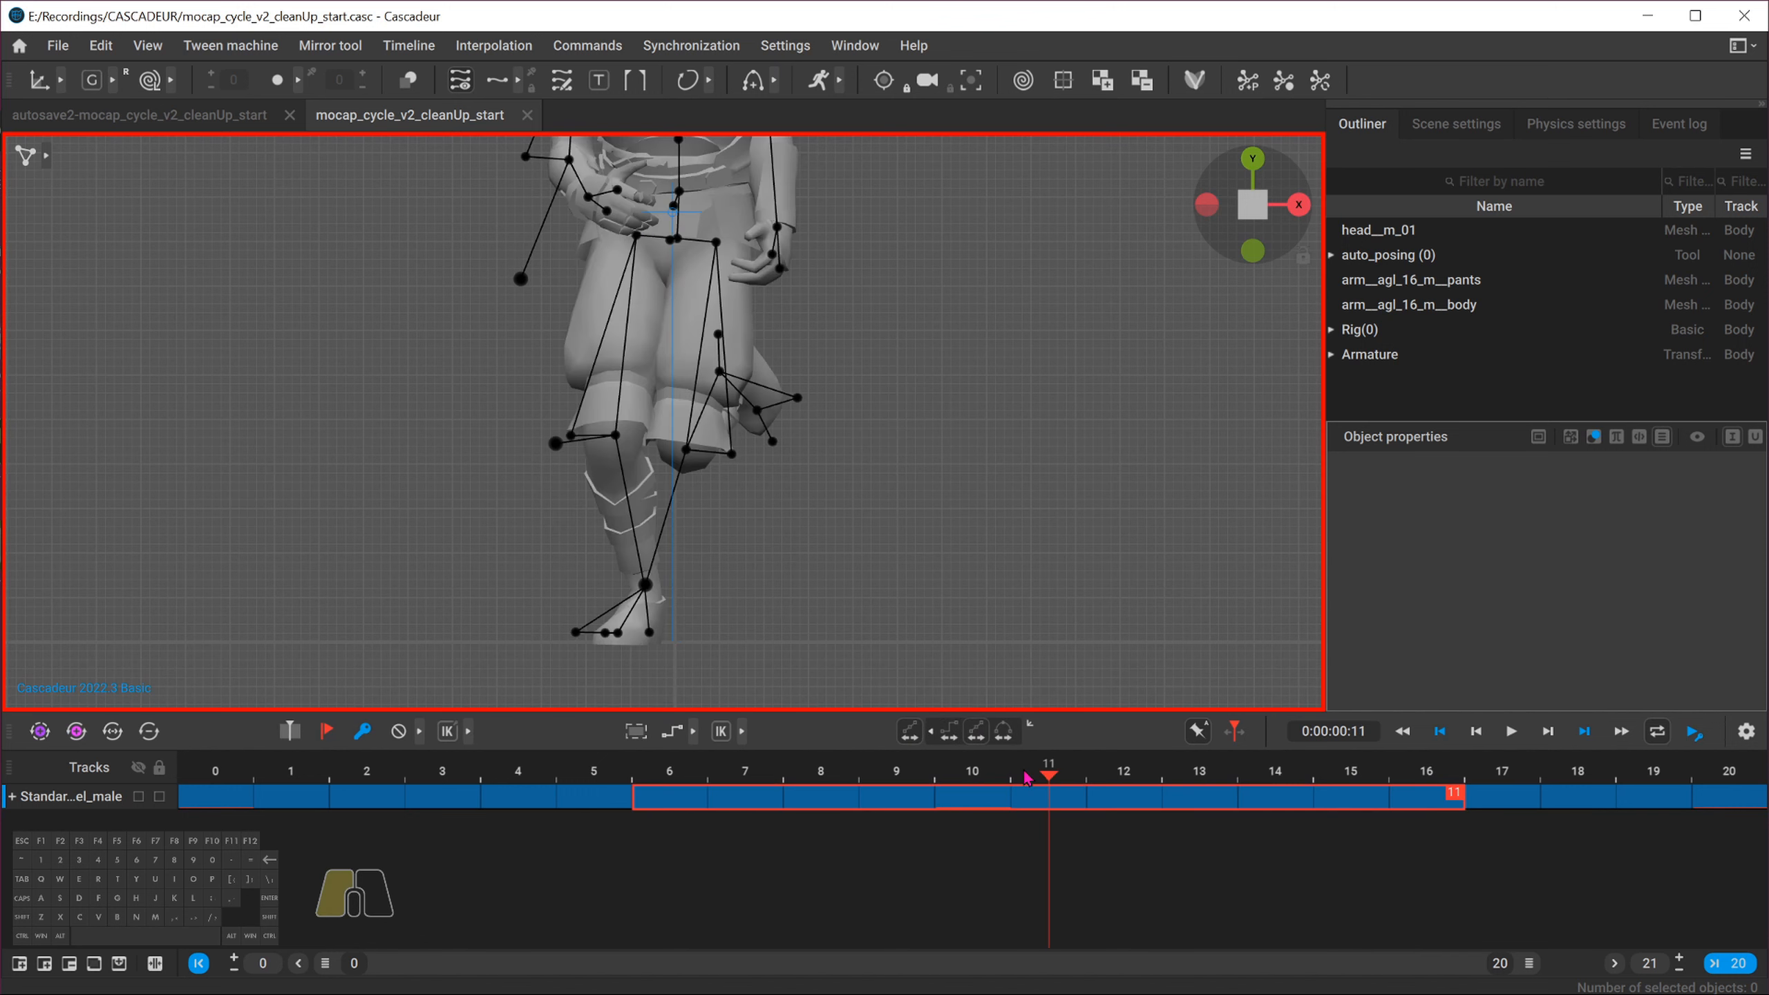
pyautogui.moveTo(1027, 777)
pyautogui.mouseDown()
pyautogui.moveTo(975, 777)
pyautogui.moveTo(1045, 777)
pyautogui.mouseUp()
pyautogui.click(652, 588)
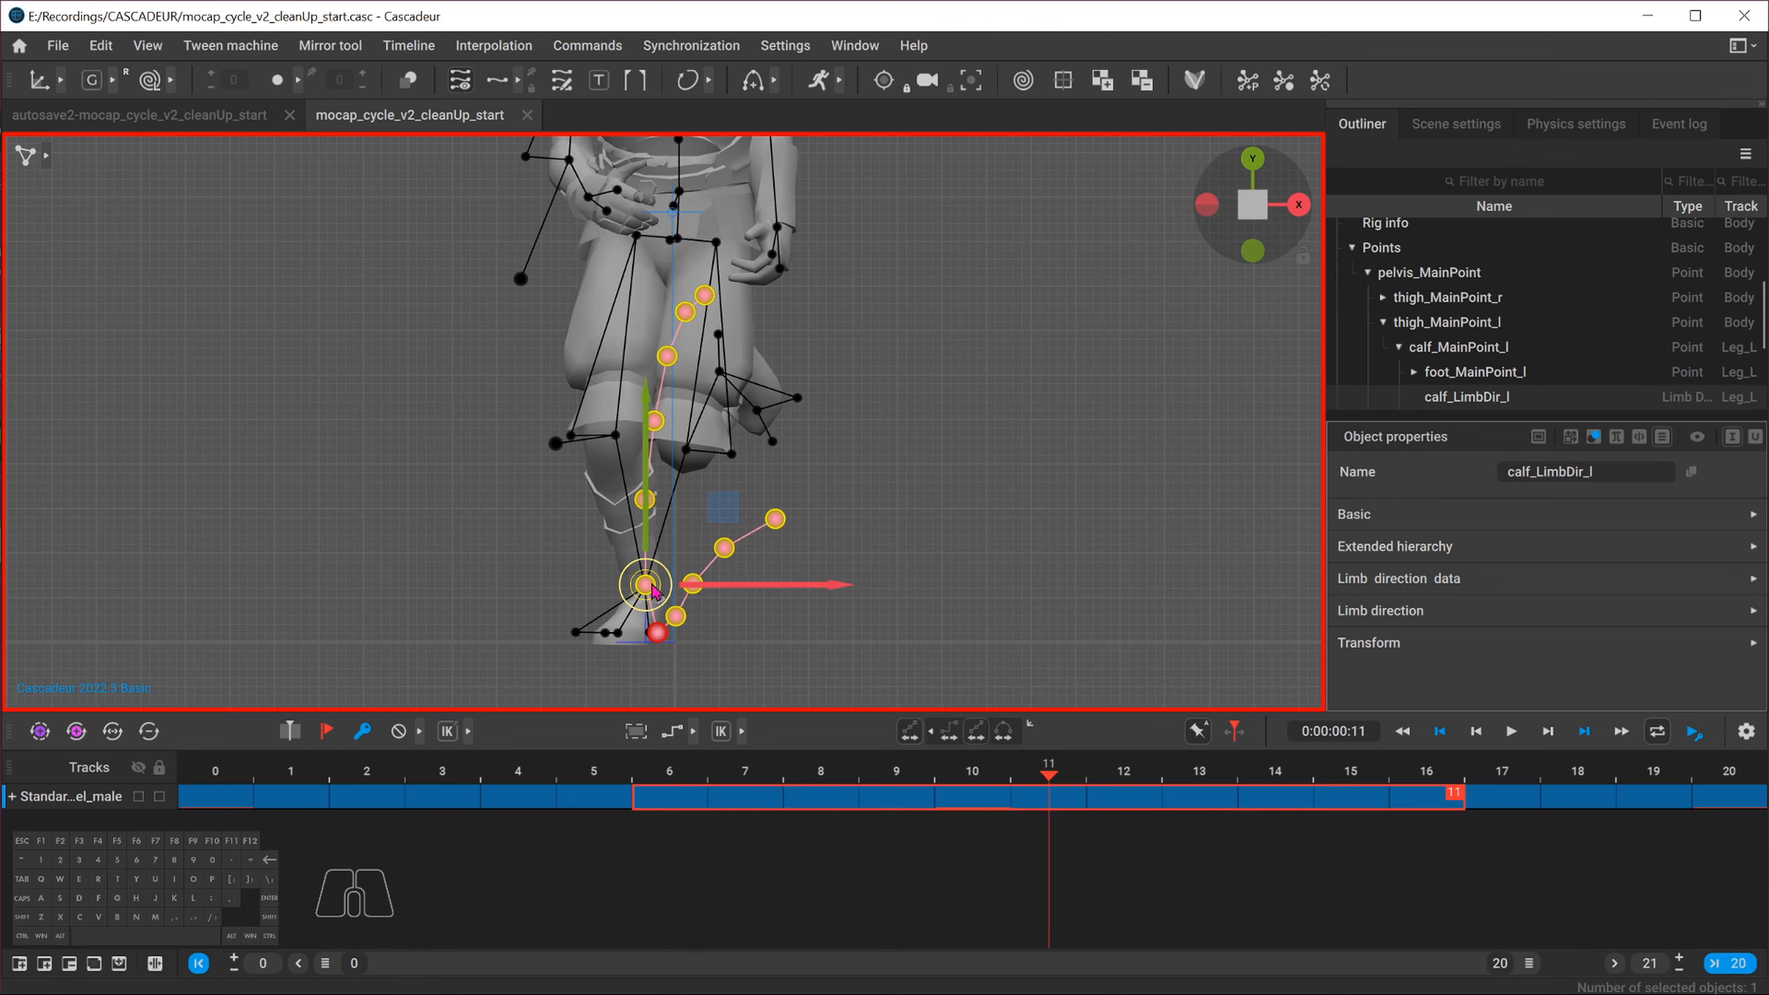
pyautogui.keyDown('alt'); pyautogui.moveTo(891, 460); pyautogui.dragTo(920, 340); pyautogui.keyUp('alt')
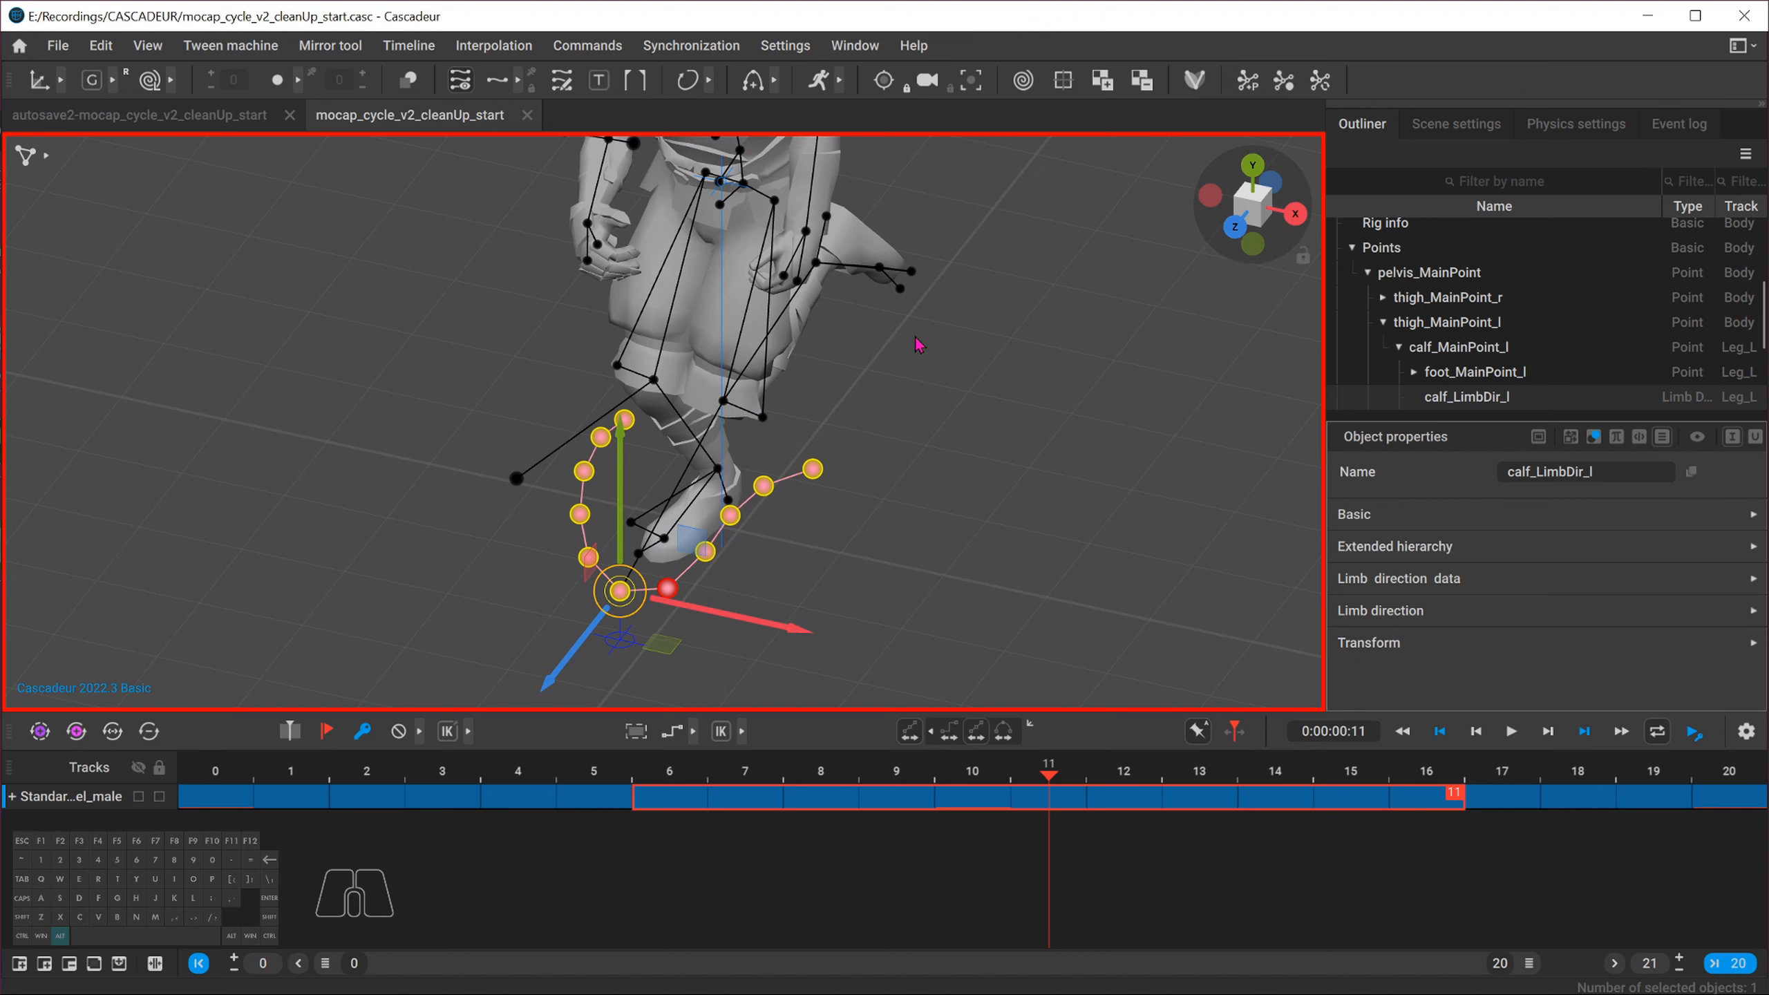
pyautogui.click(1233, 230)
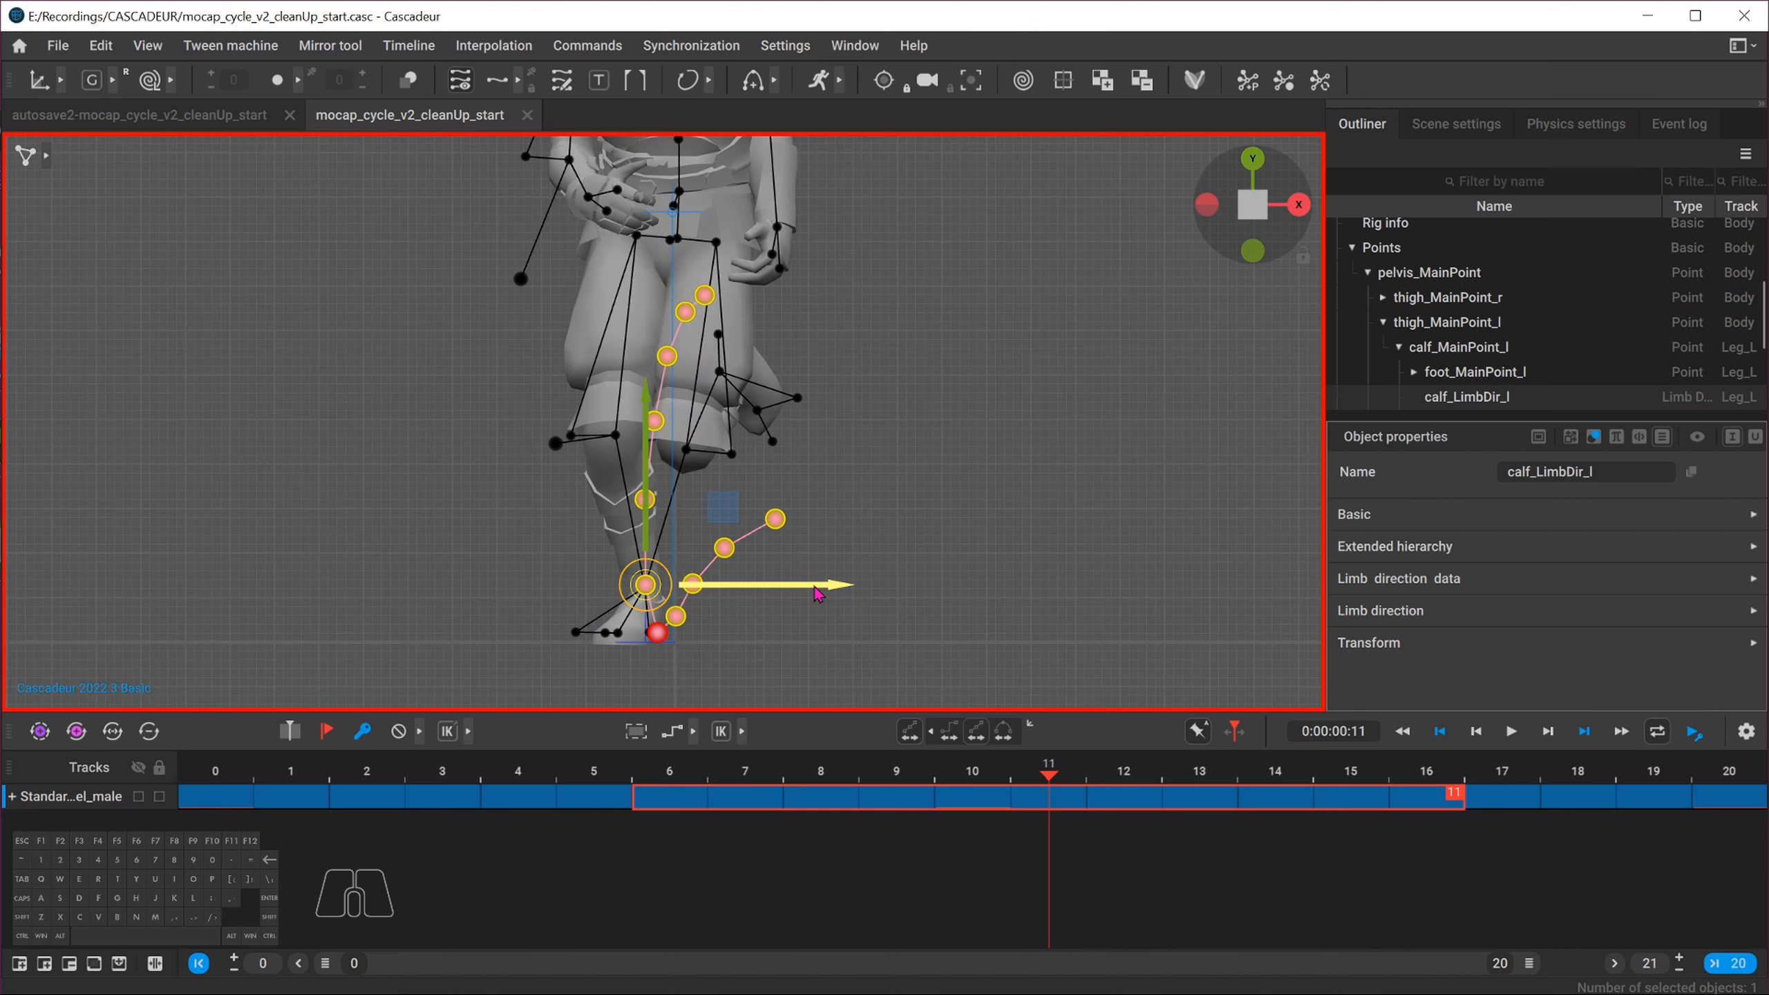
pyautogui.moveTo(820, 588); pyautogui.dragTo(858, 590)
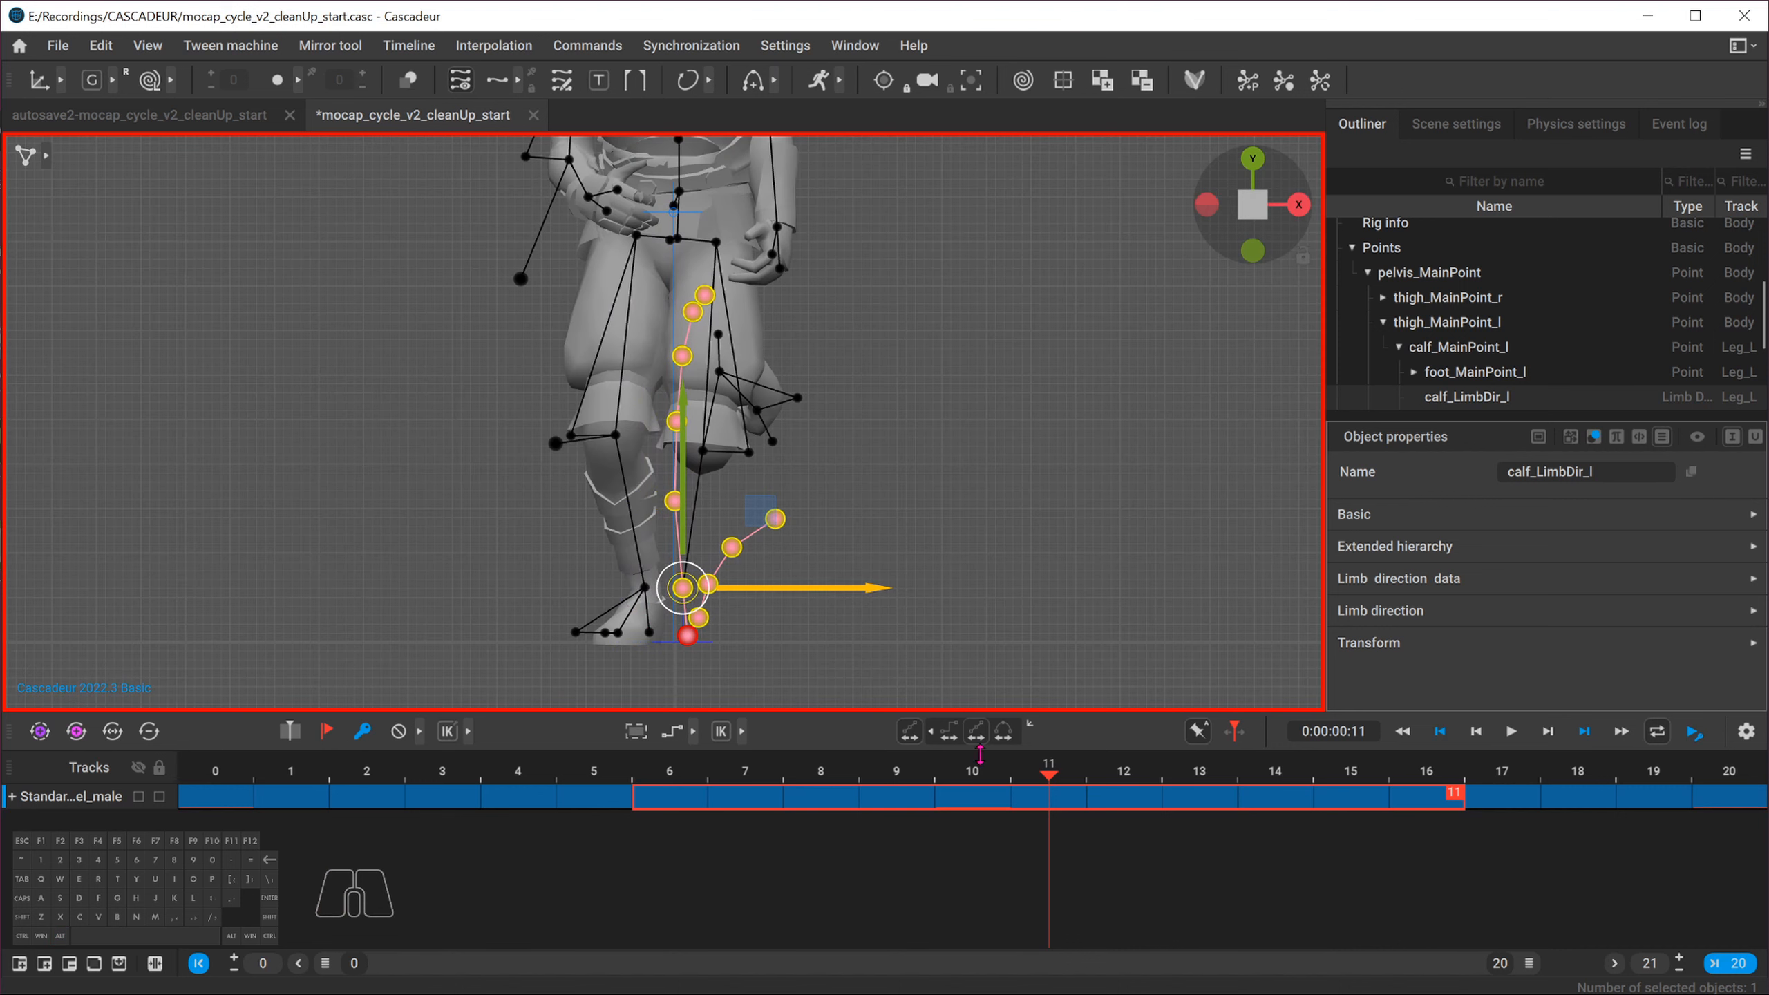
# Scrub to frames 16 and 0 to check the leg, then clear the selection
pyautogui.moveTo(1044, 768); pyautogui.dragTo(1426, 769)
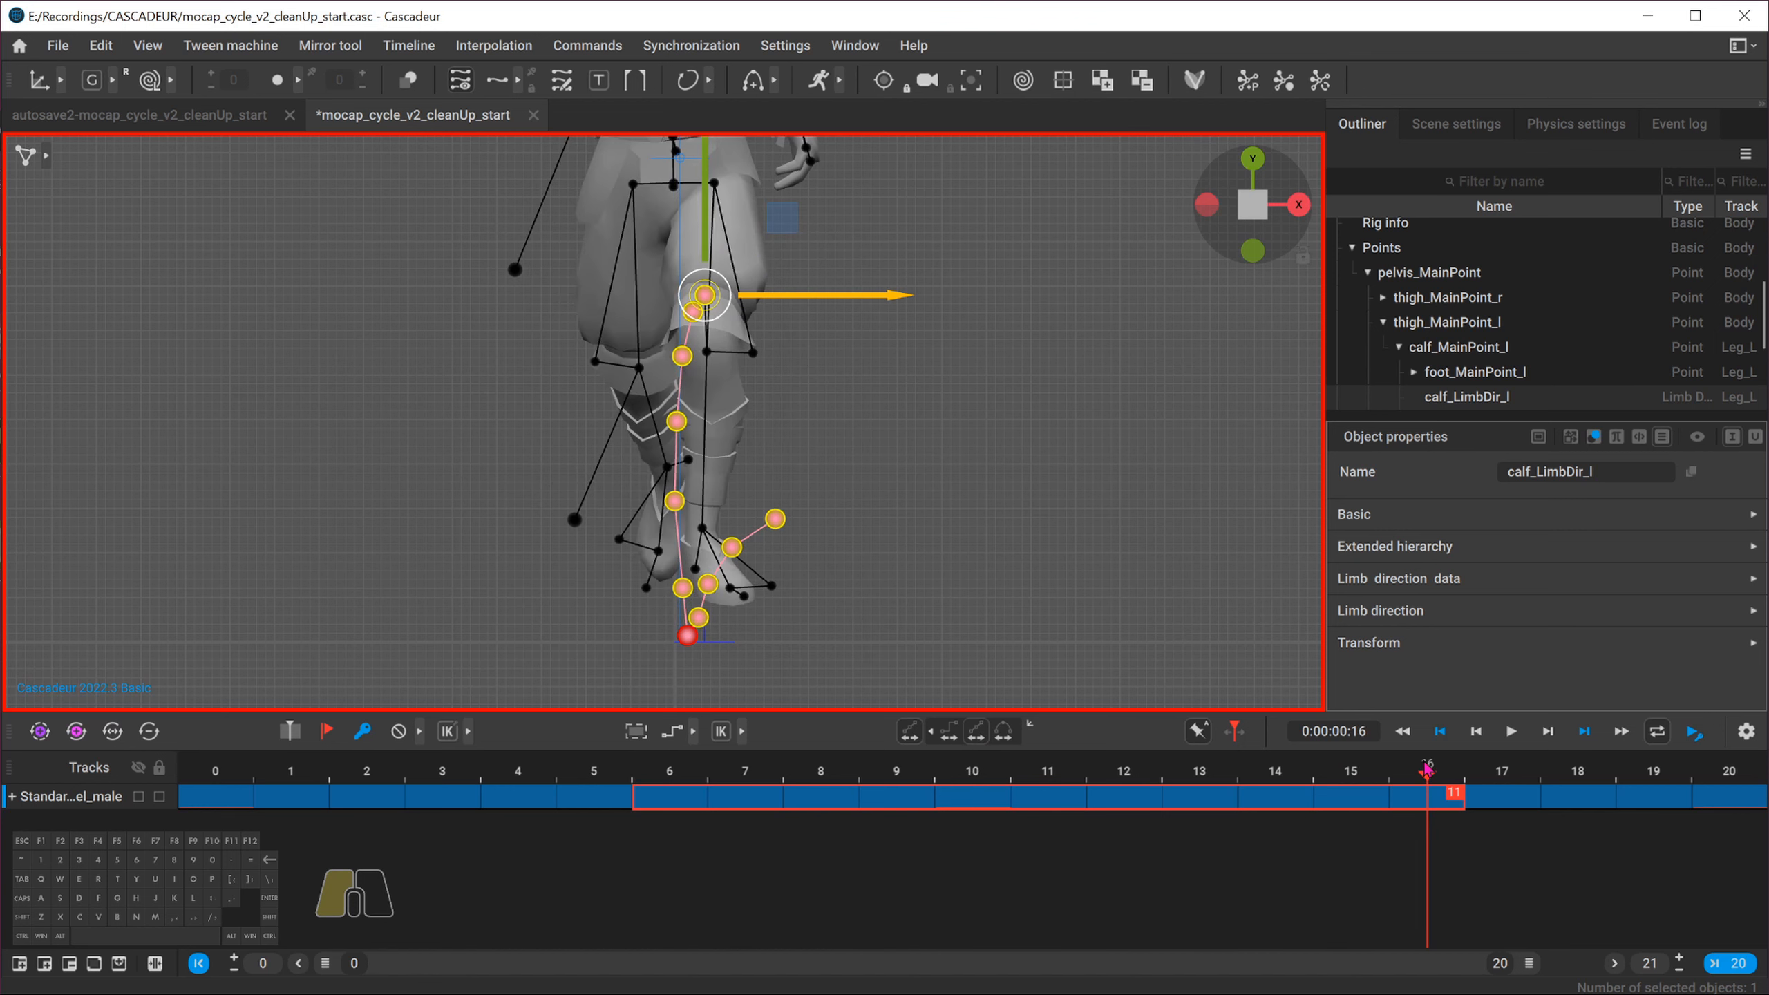
pyautogui.click(656, 773)
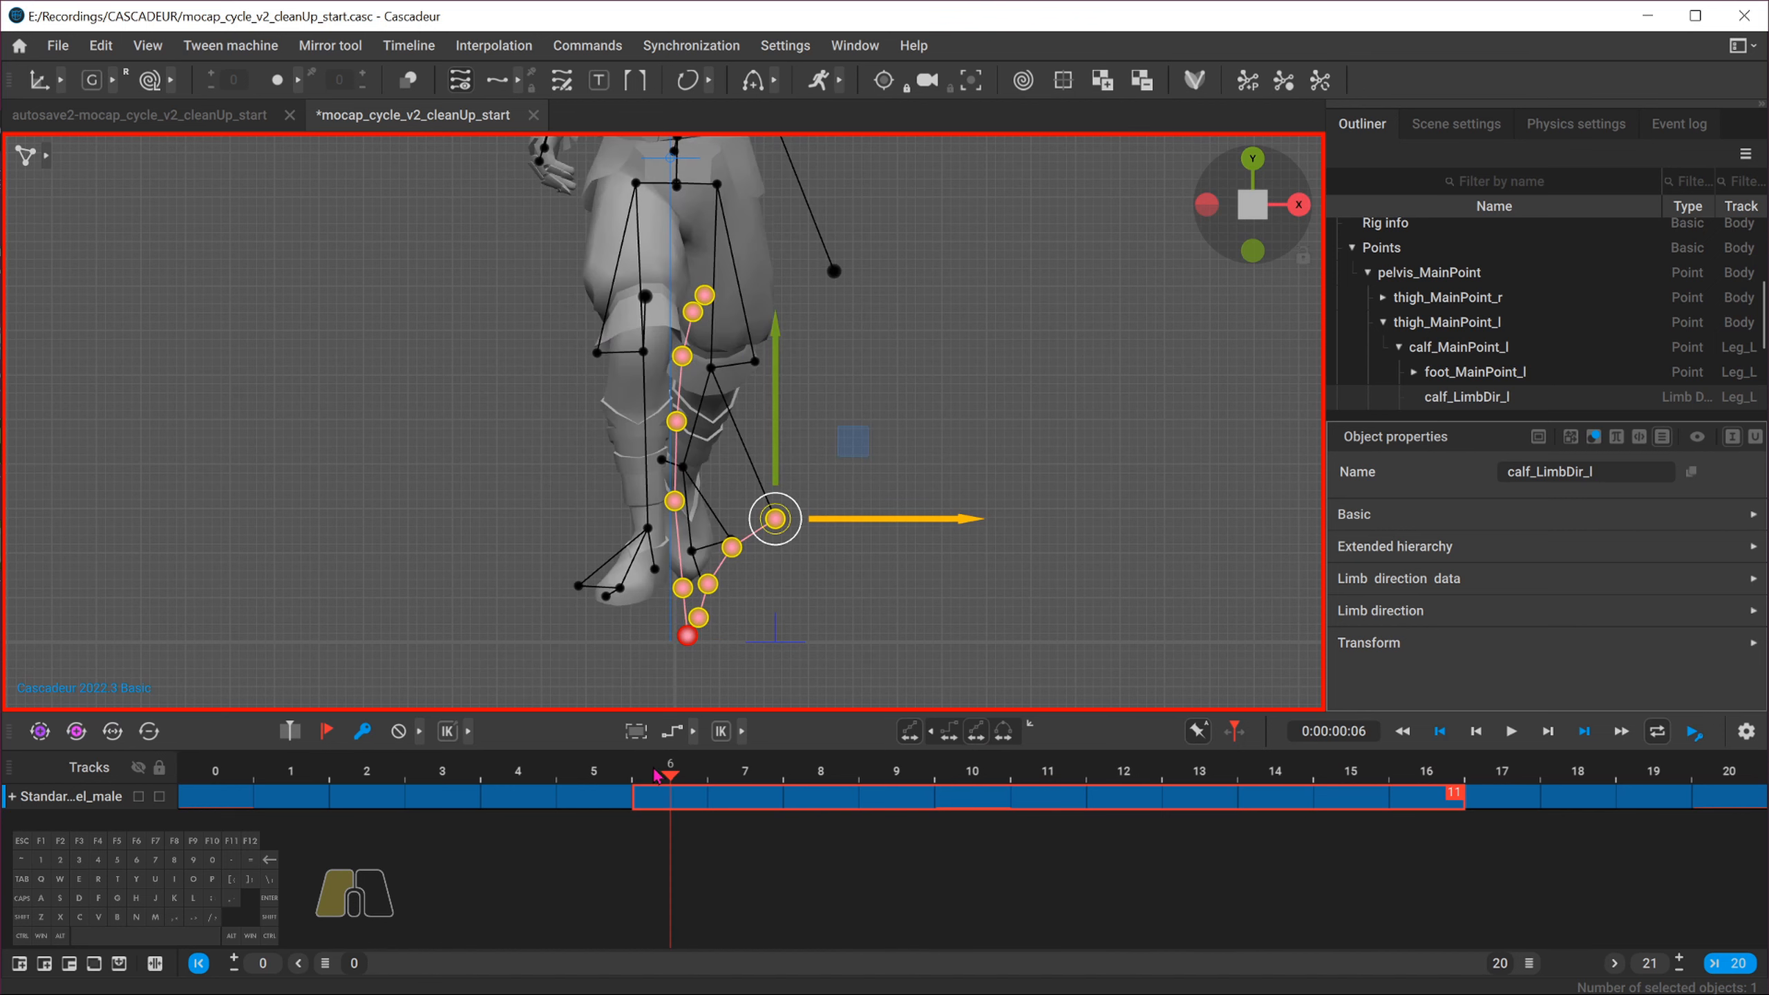
pyautogui.moveTo(656, 773); pyautogui.dragTo(216, 772)
pyautogui.click(444, 430)
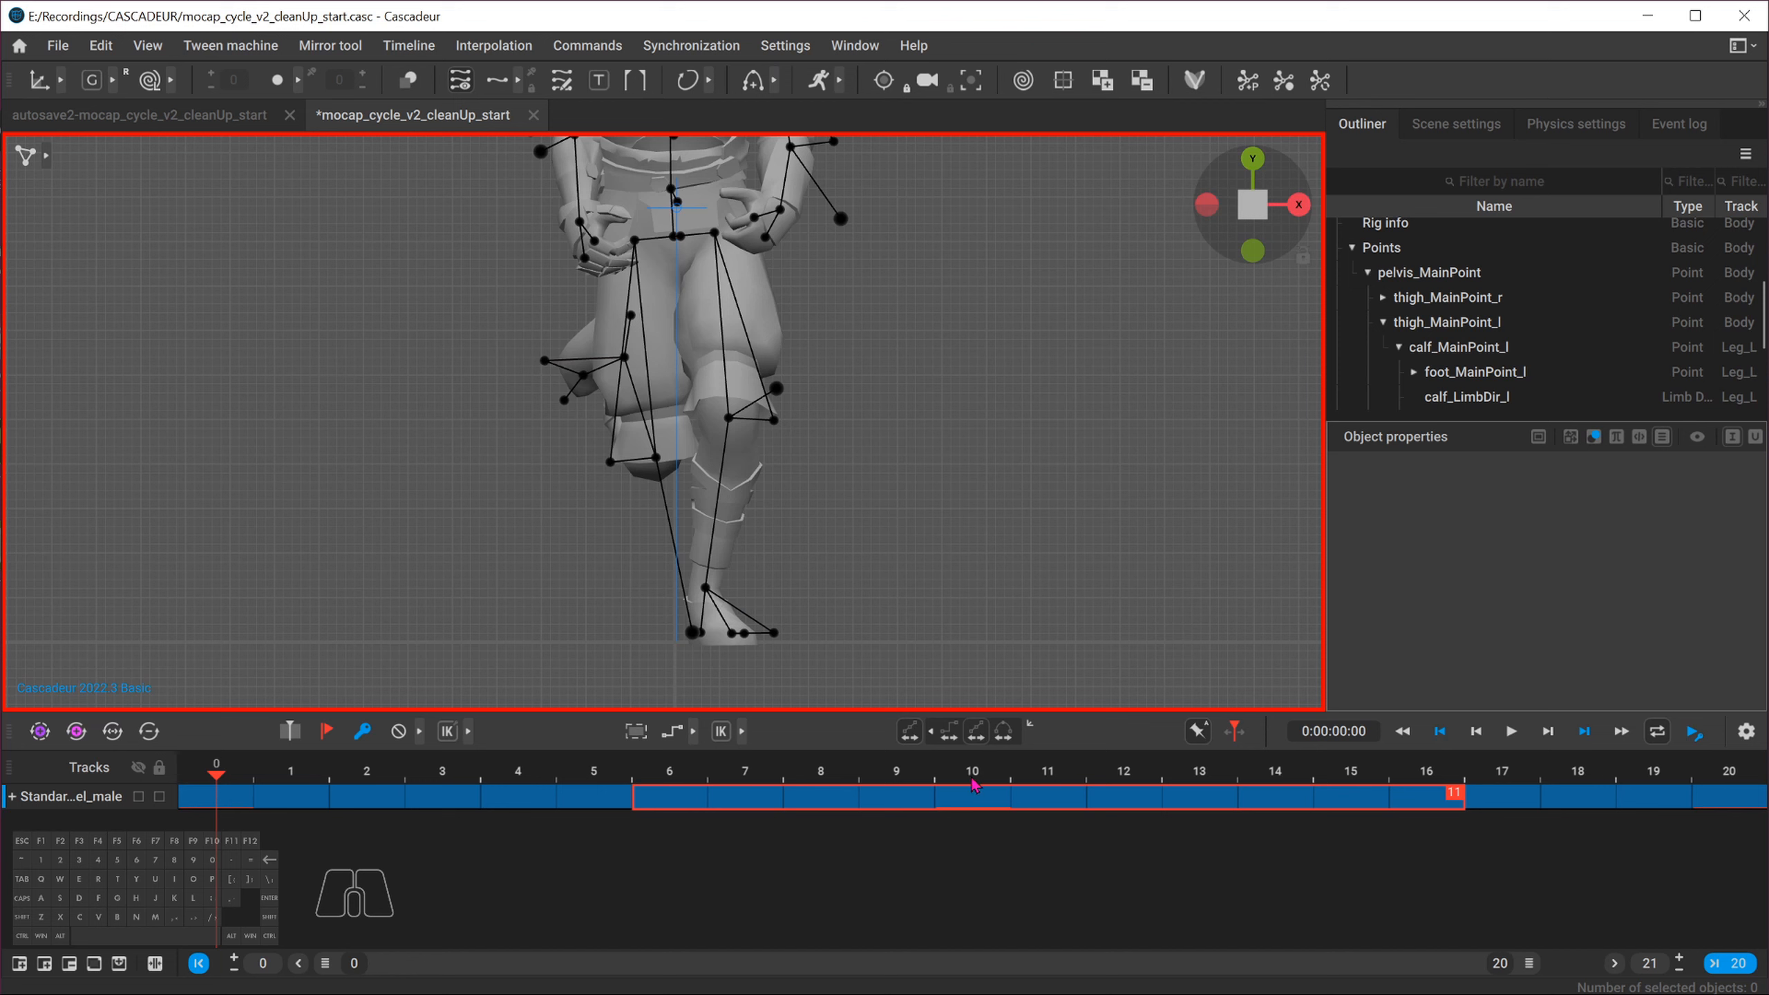
# Select the frame interval 0 to 6 and, at frame 0, shift the right calf direction point along X to correct the knee
pyautogui.moveTo(997, 778); pyautogui.dragTo(670, 772)
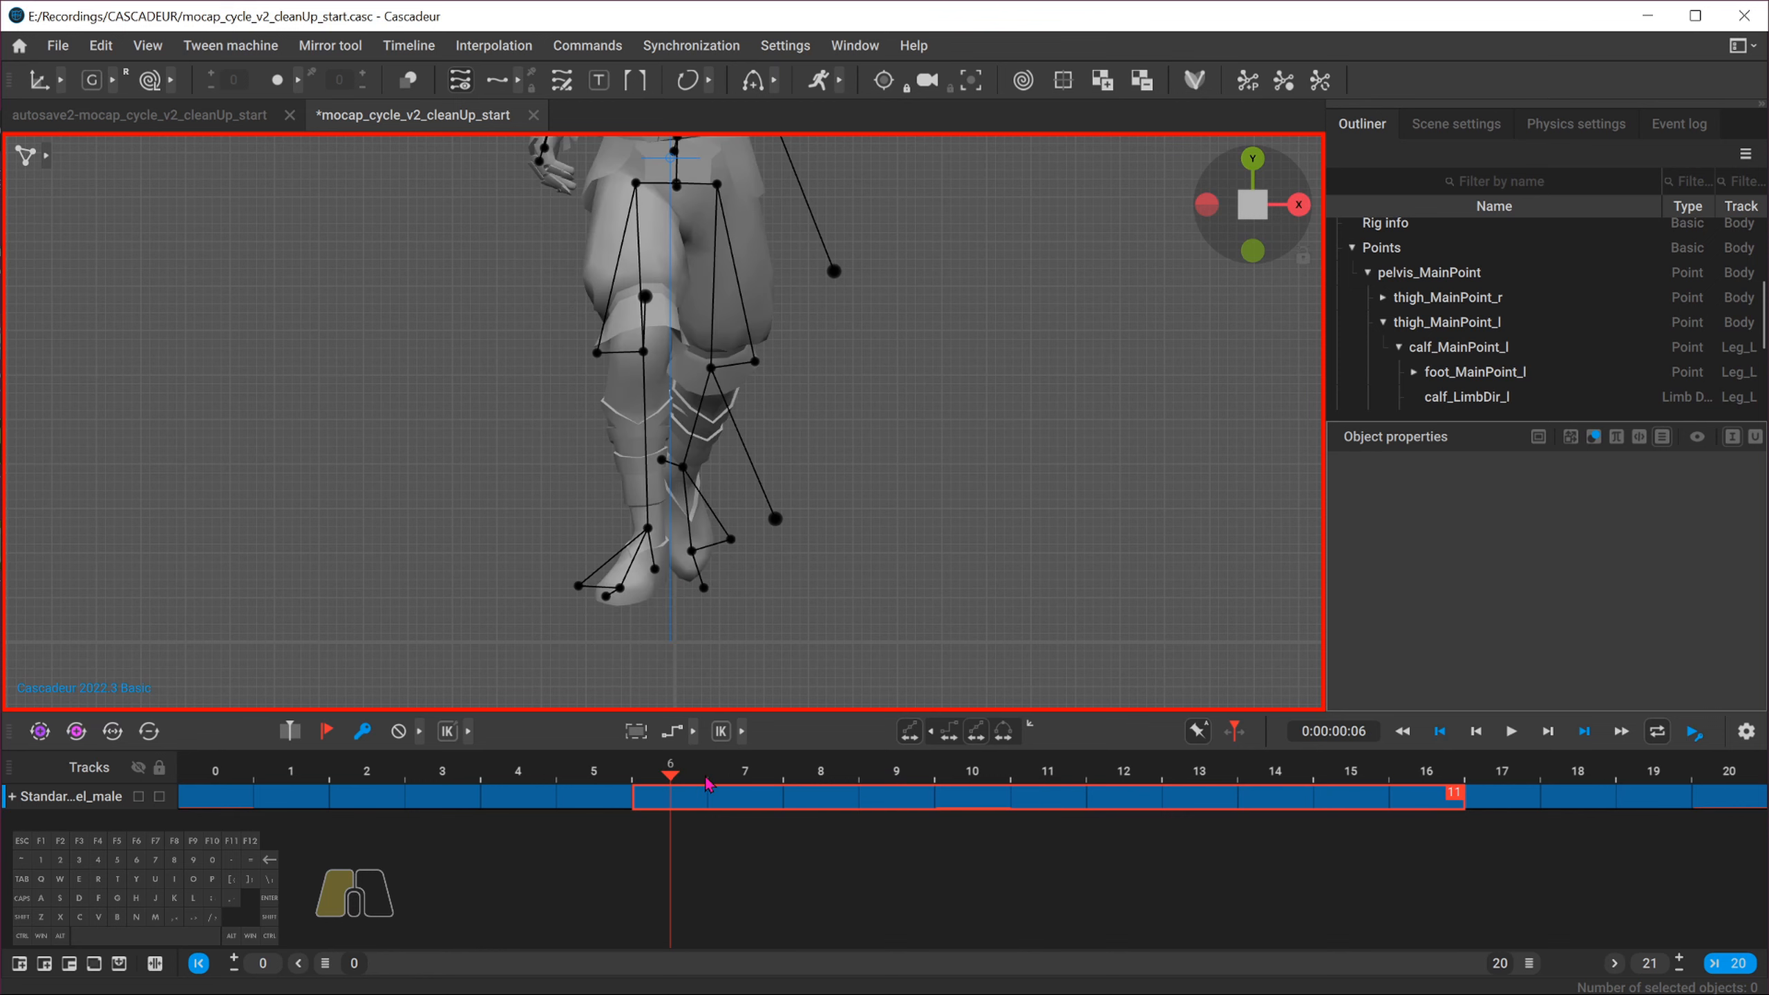
pyautogui.click(210, 798)
pyautogui.moveTo(210, 800); pyautogui.dragTo(647, 785)
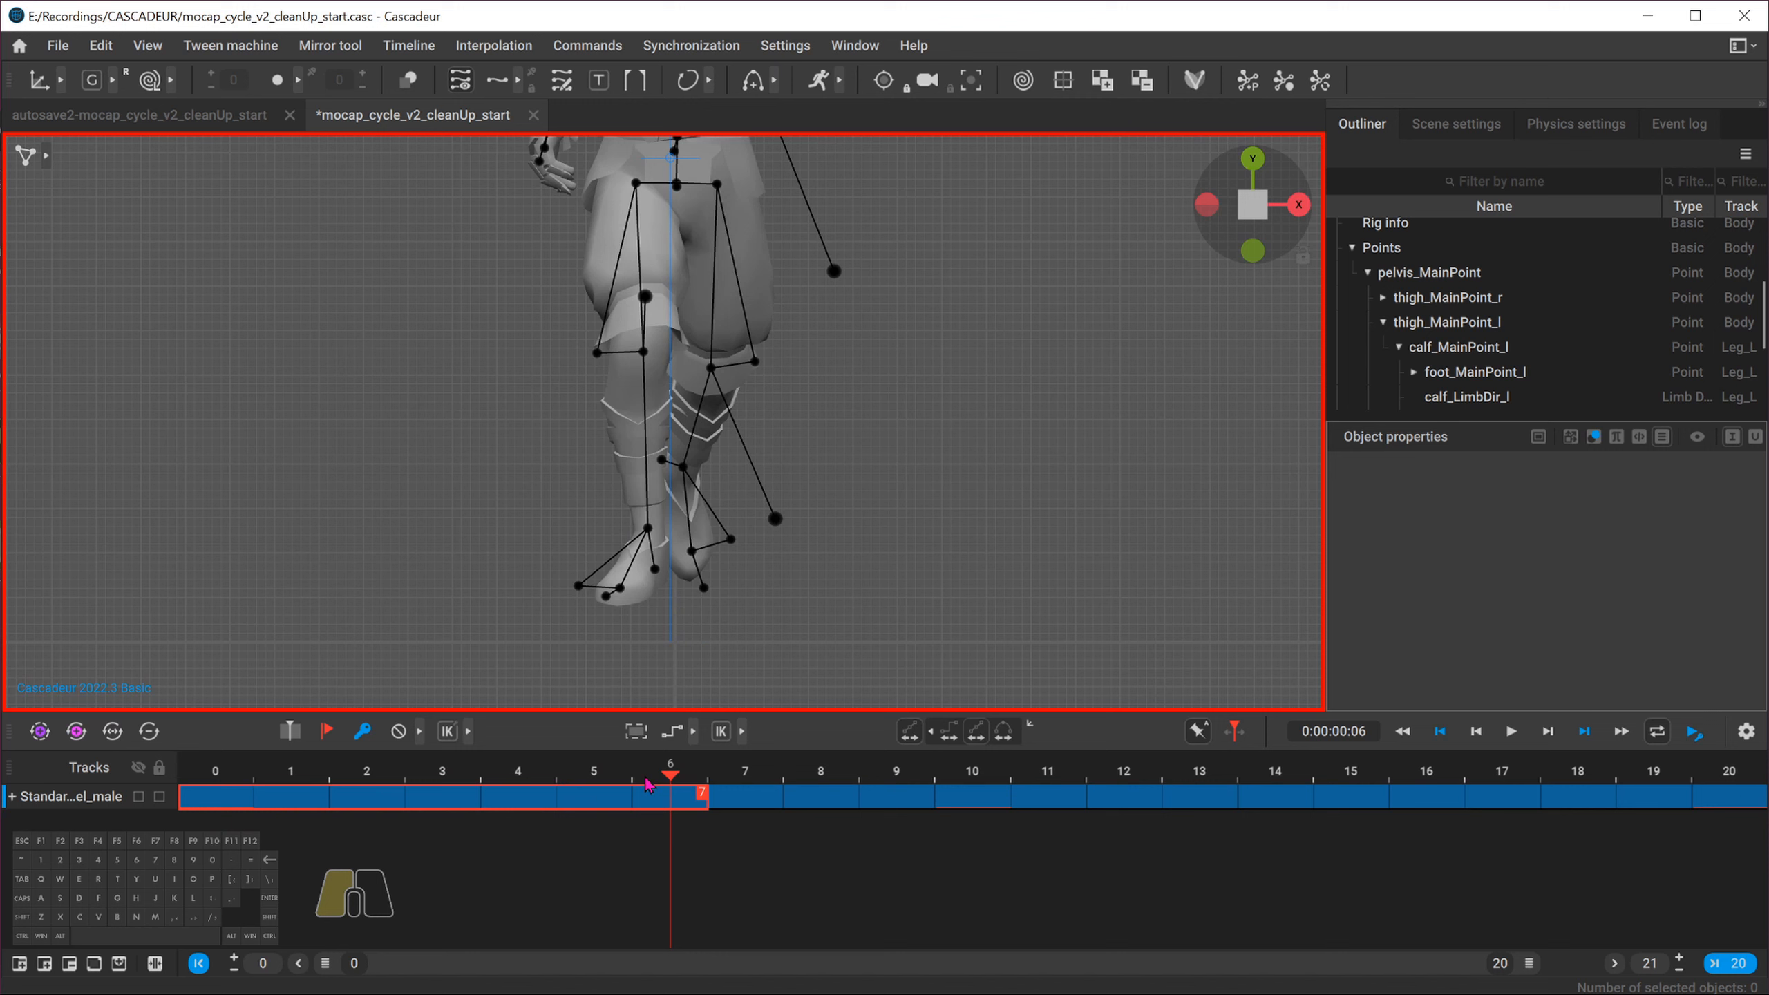
pyautogui.click(219, 772)
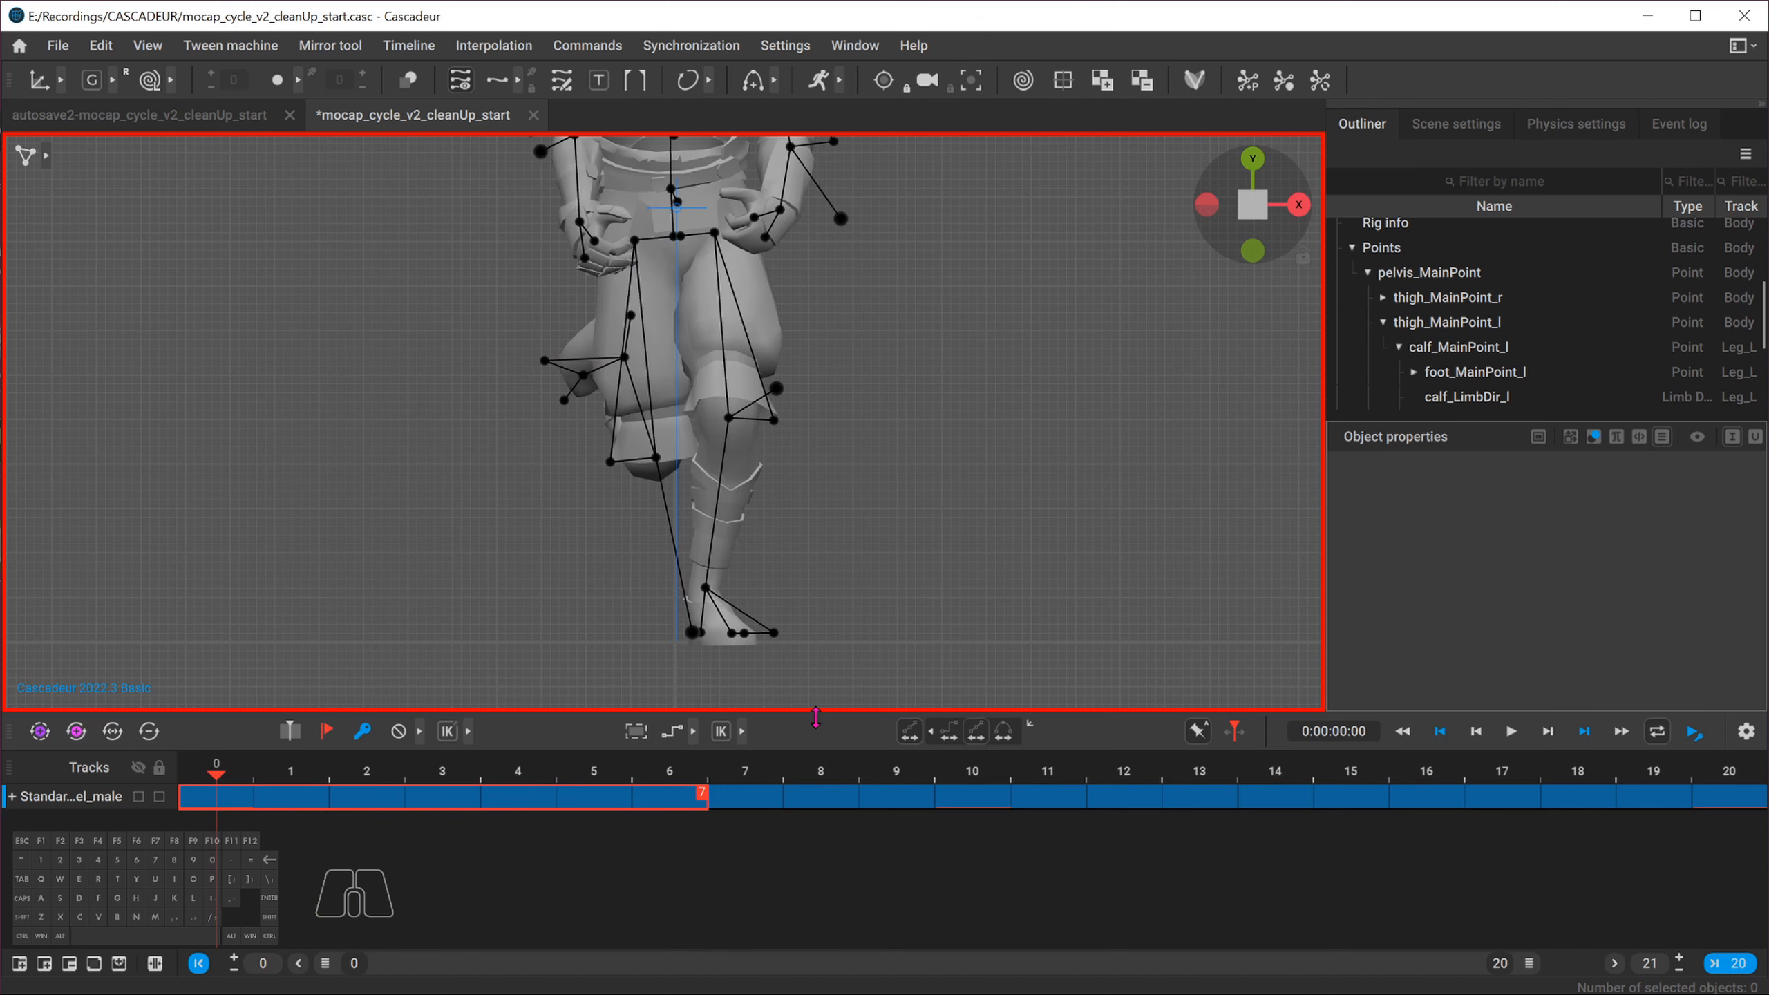
pyautogui.click(693, 633)
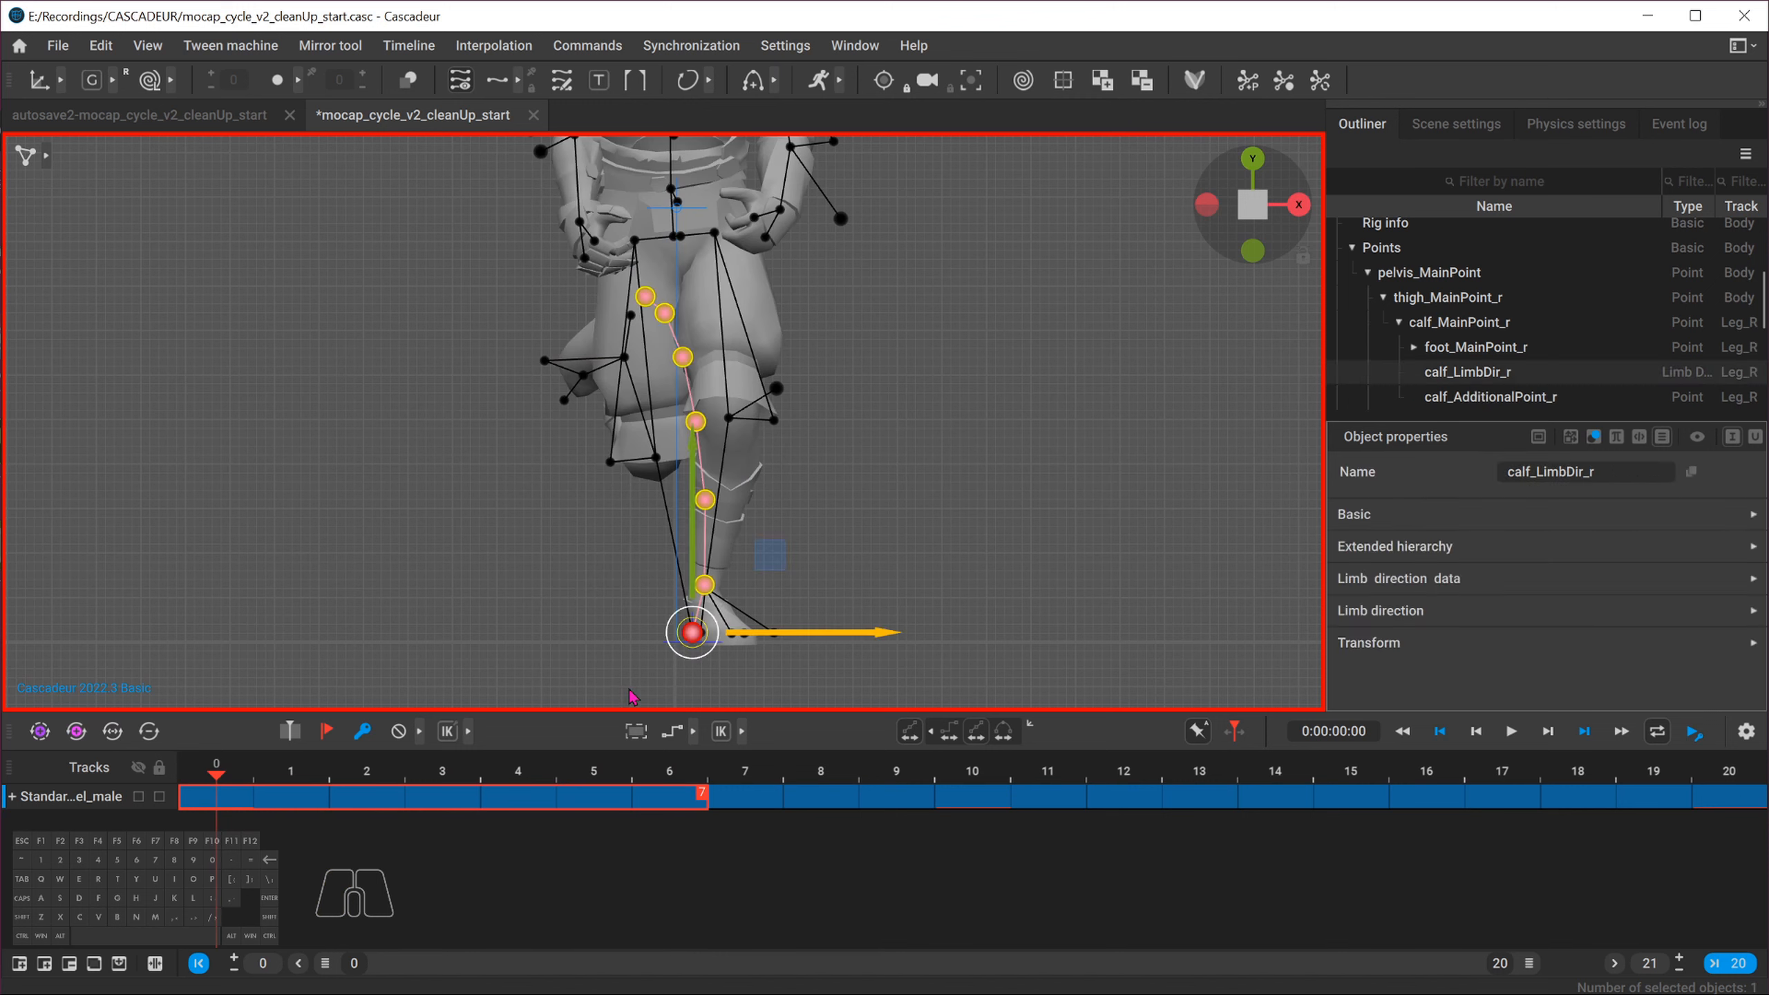
pyautogui.moveTo(810, 633); pyautogui.dragTo(767, 640)
pyautogui.moveTo(217, 777)
pyautogui.mouseDown()
pyautogui.moveTo(667, 739)
pyautogui.moveTo(219, 771)
pyautogui.mouseUp()
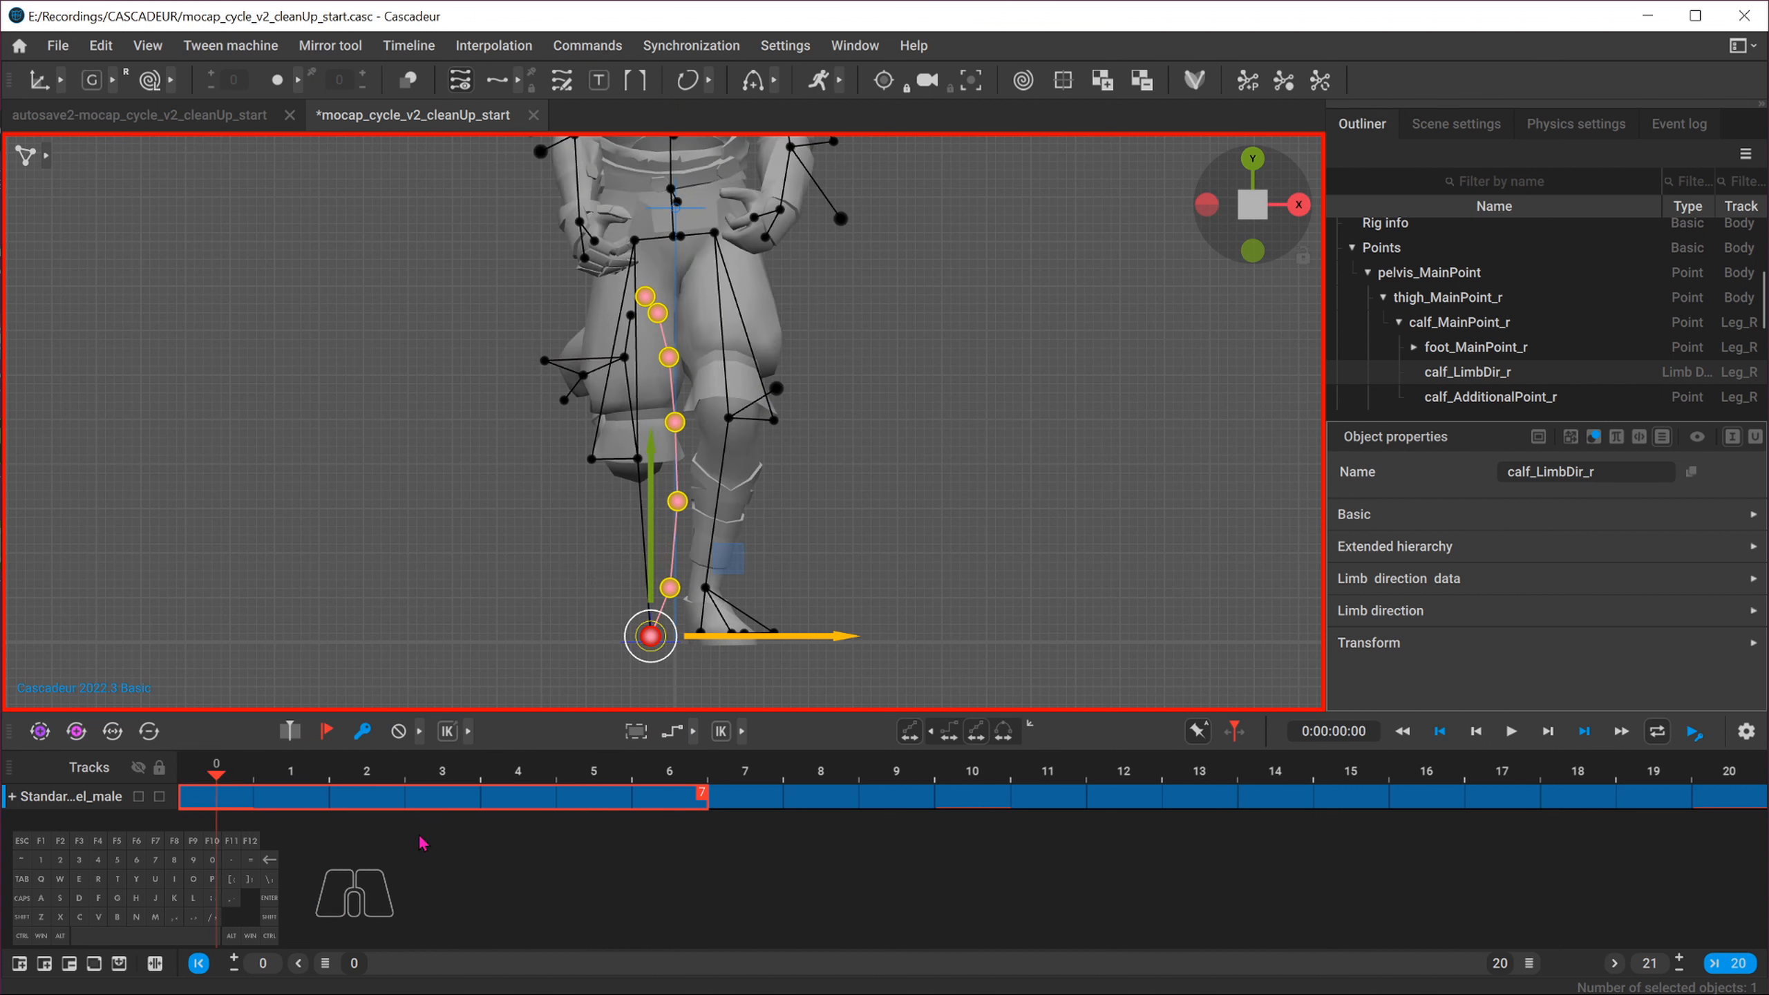
# Copy the whole character's pose at frame 0 and paste it onto frame 20 with the interval 16 to 20 selected
pyautogui.hotkey('ctrl', 'c')
pyautogui.scroll(-5, 489, 411)
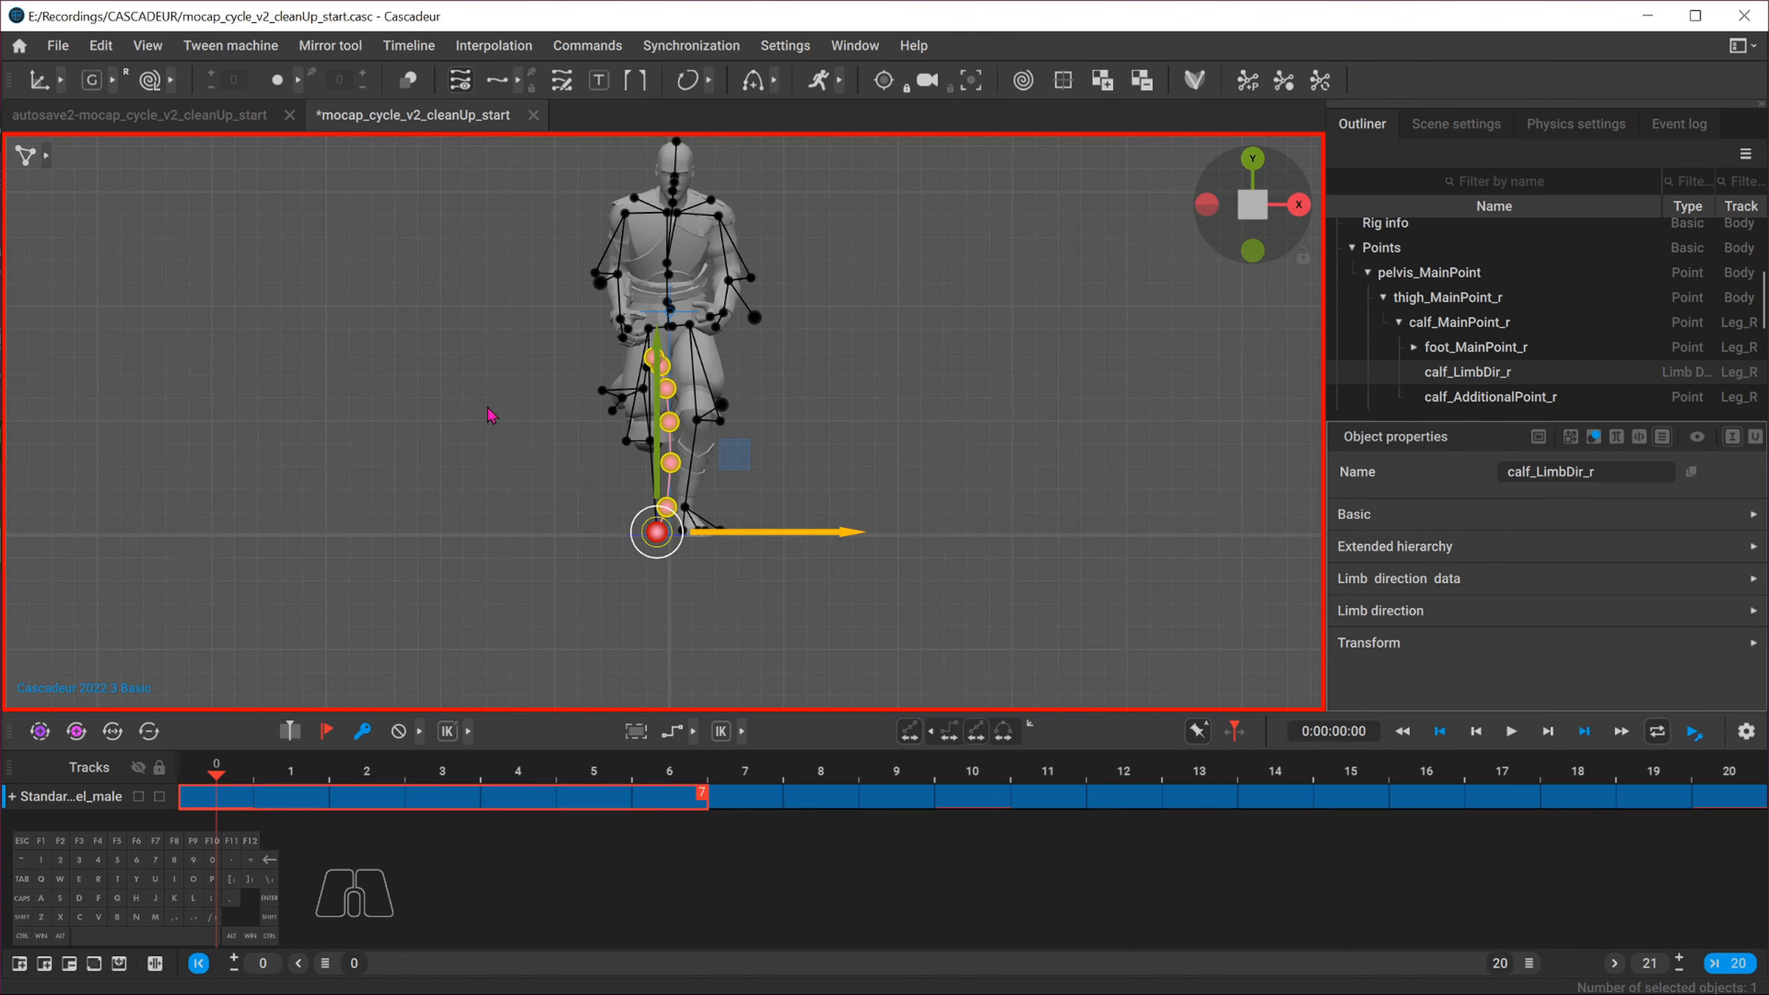
pyautogui.keyDown('alt'); pyautogui.moveTo(487, 408); pyautogui.dragTo(463, 461, button='middle'); pyautogui.keyUp('alt')
pyautogui.click(464, 461)
pyautogui.moveTo(477, 190); pyautogui.dragTo(930, 684)
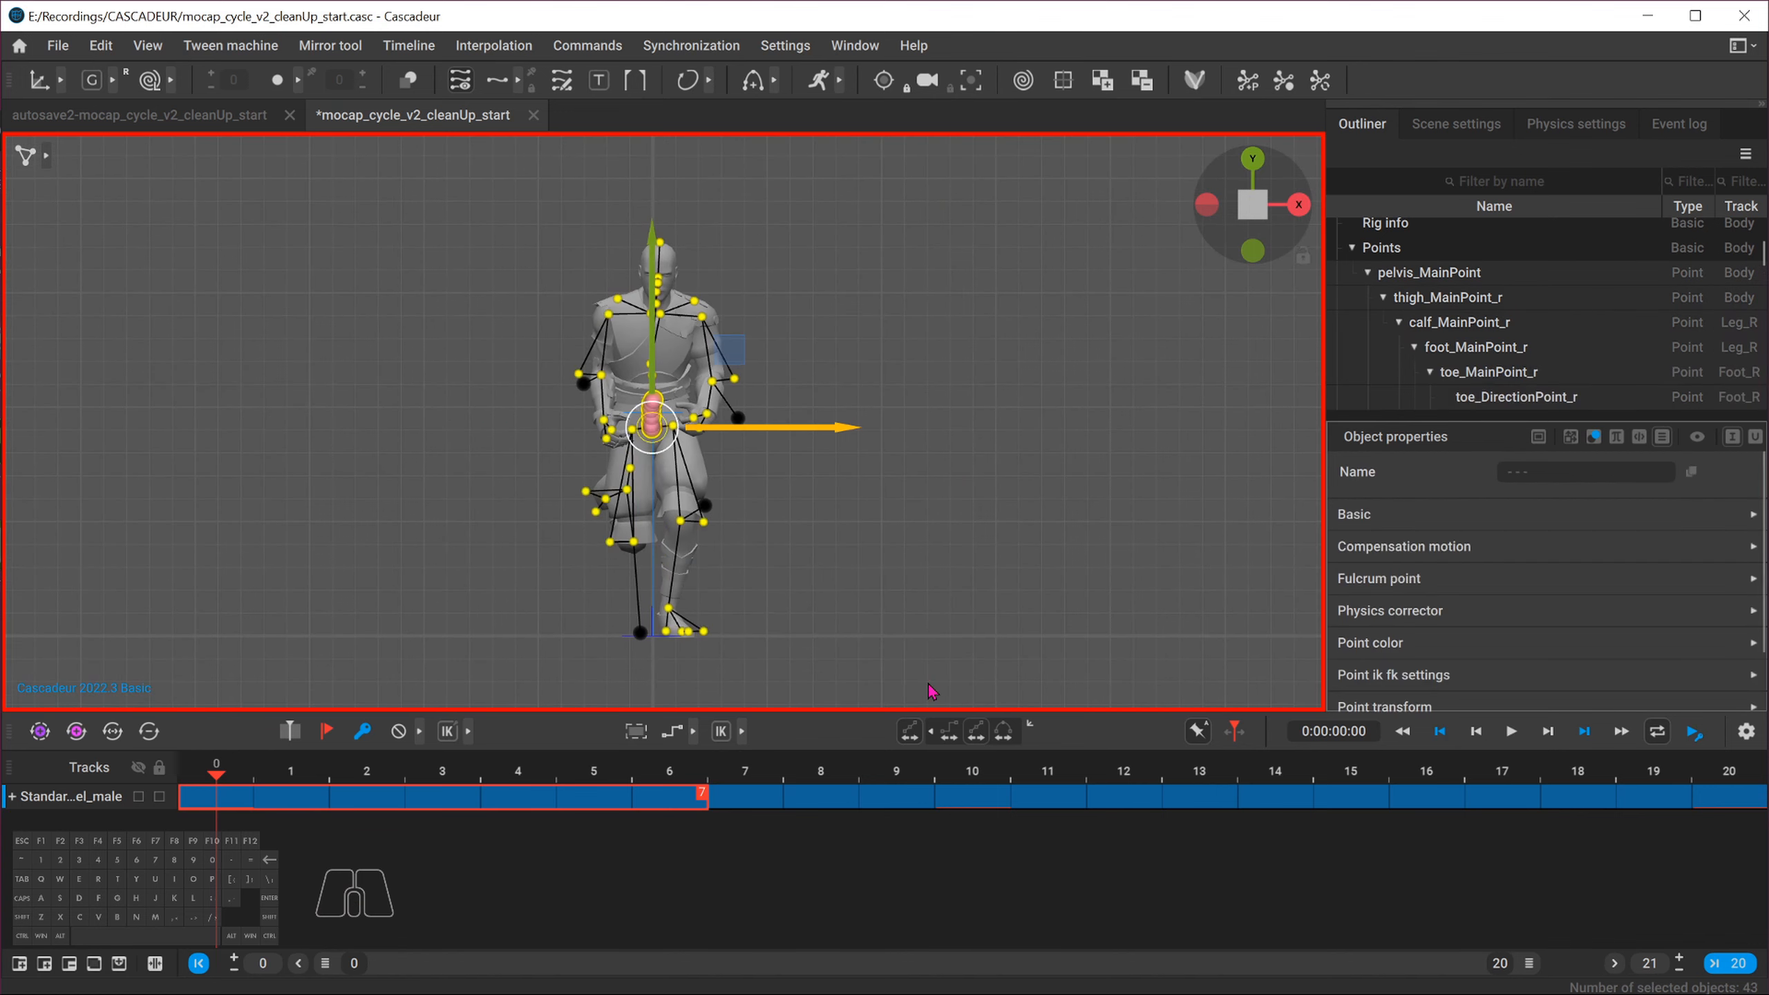
pyautogui.hotkey('ctrl', 'c')
pyautogui.keyDown('alt'); pyautogui.moveTo(908, 669); pyautogui.dragTo(904, 566, button='middle'); pyautogui.keyUp('alt')
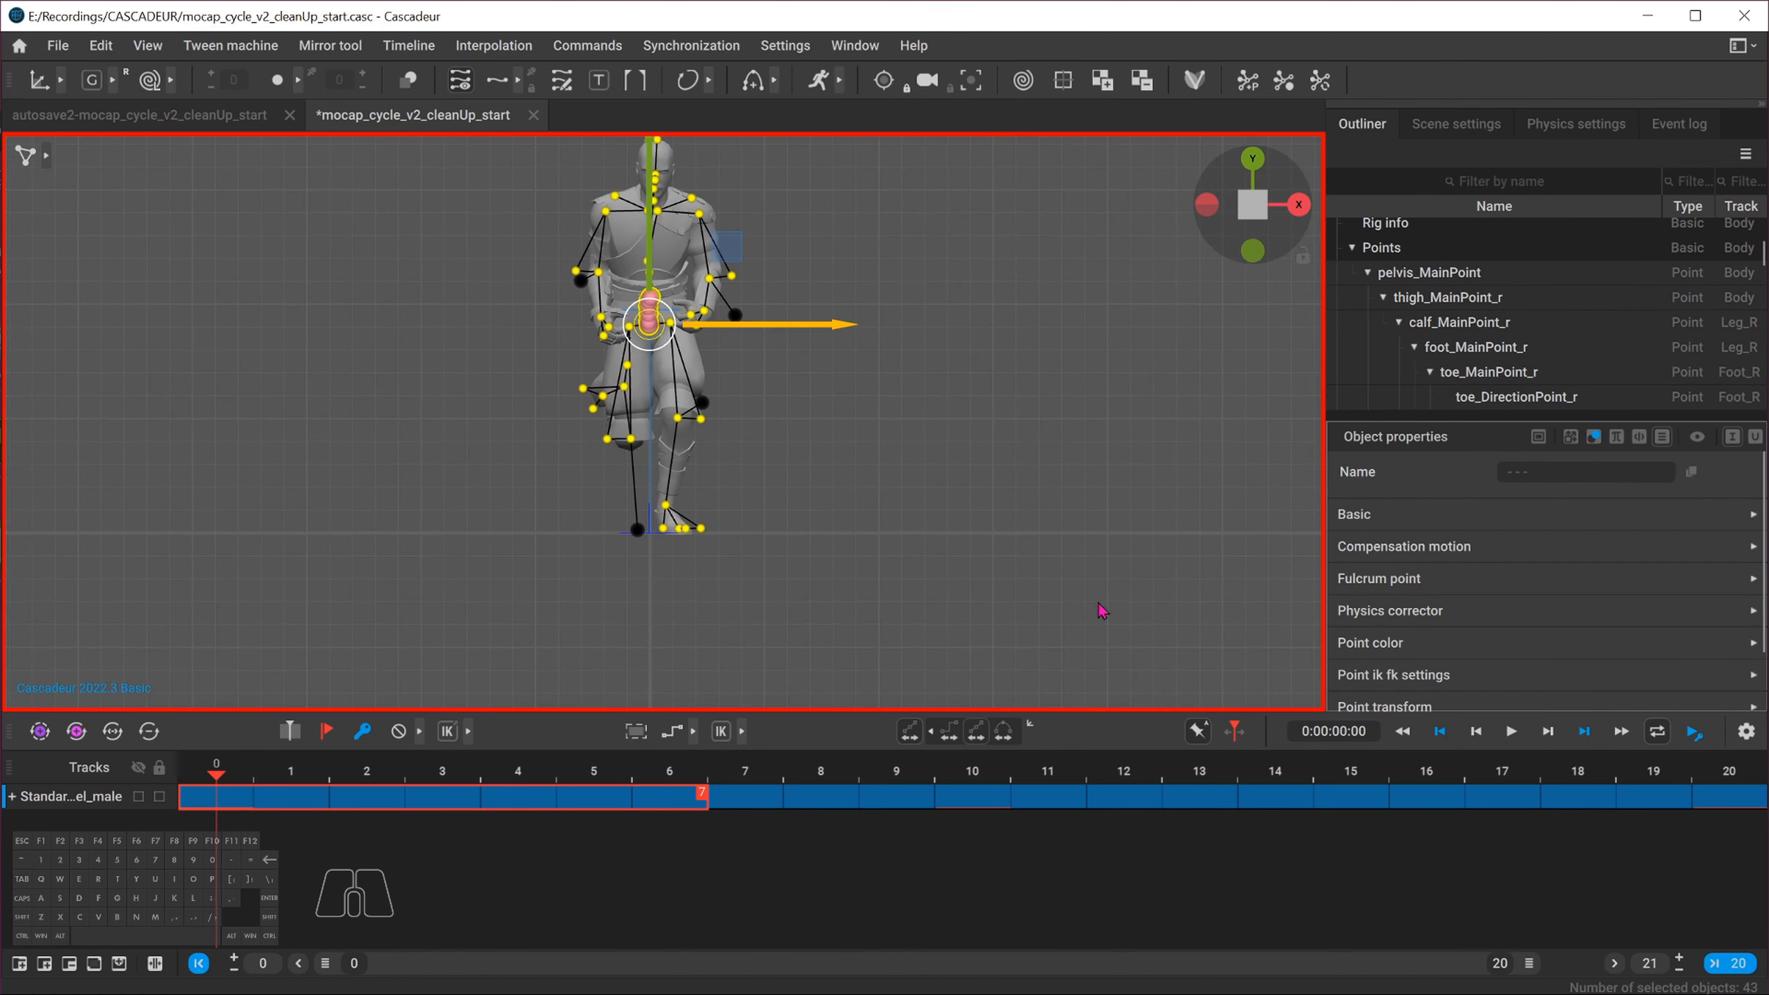
pyautogui.click(1698, 802)
pyautogui.moveTo(1701, 802); pyautogui.dragTo(1452, 801)
pyautogui.keyDown('alt'); pyautogui.moveTo(710, 389); pyautogui.dragTo(1007, 514, button='right'); pyautogui.keyUp('alt')
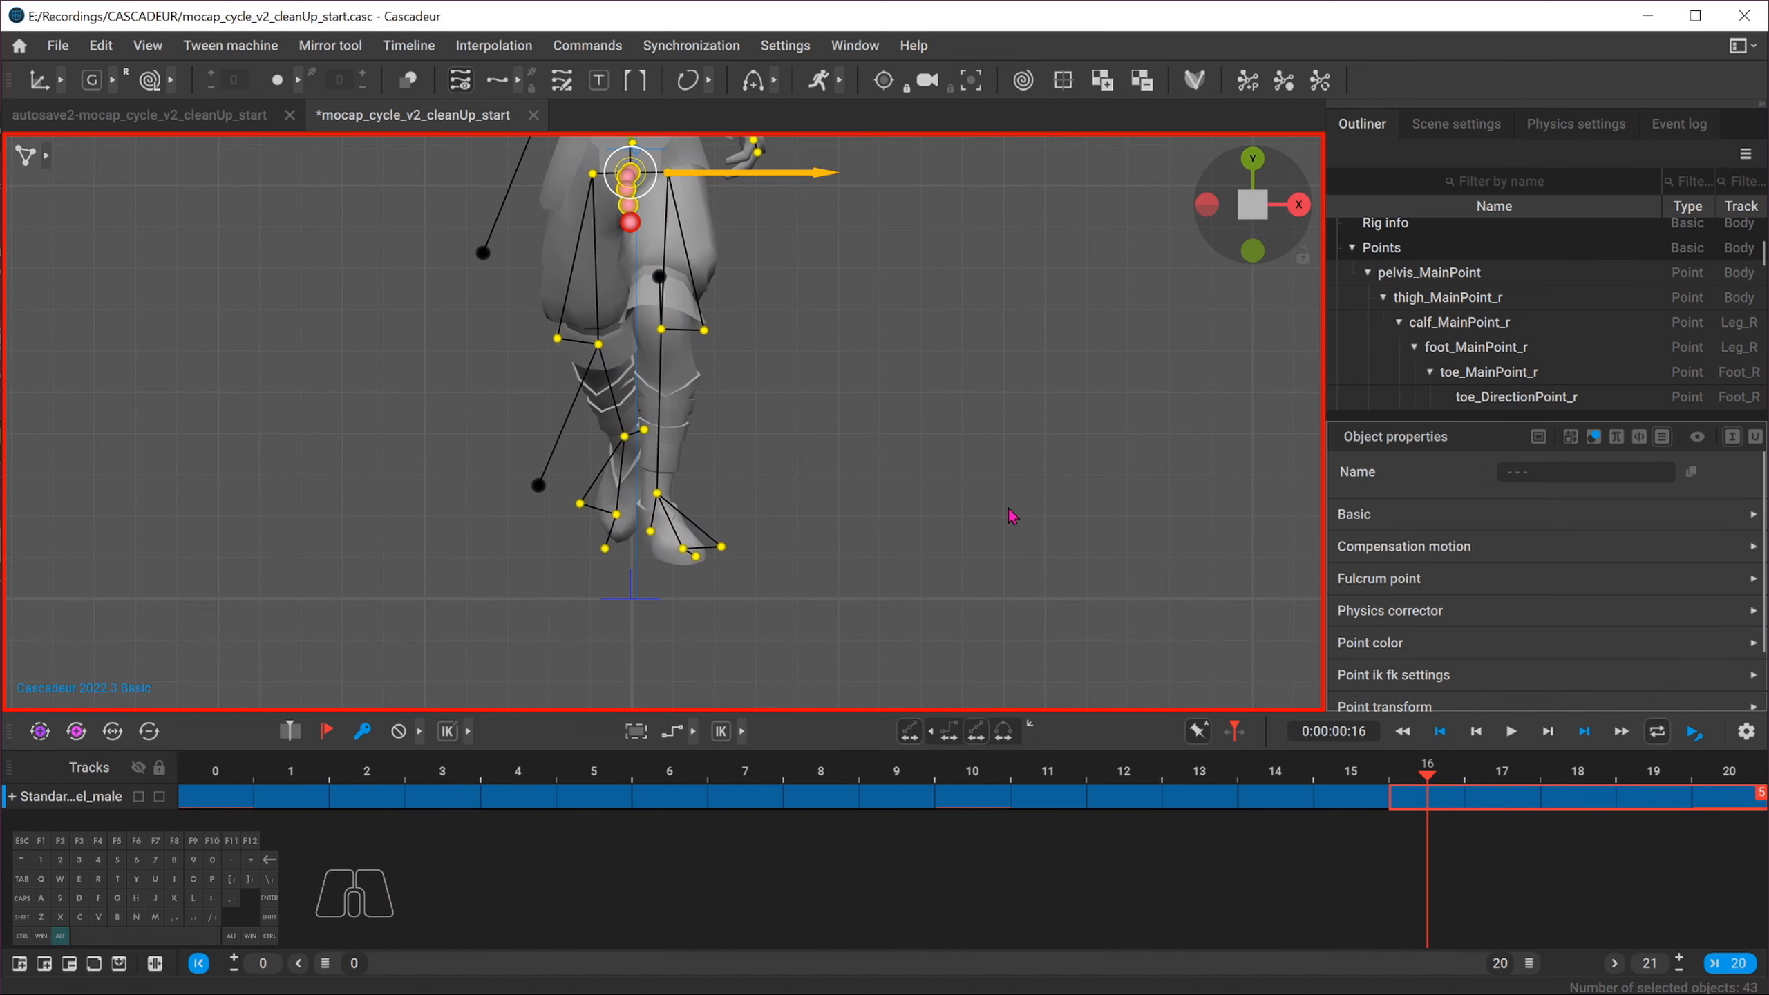
pyautogui.click(1731, 780)
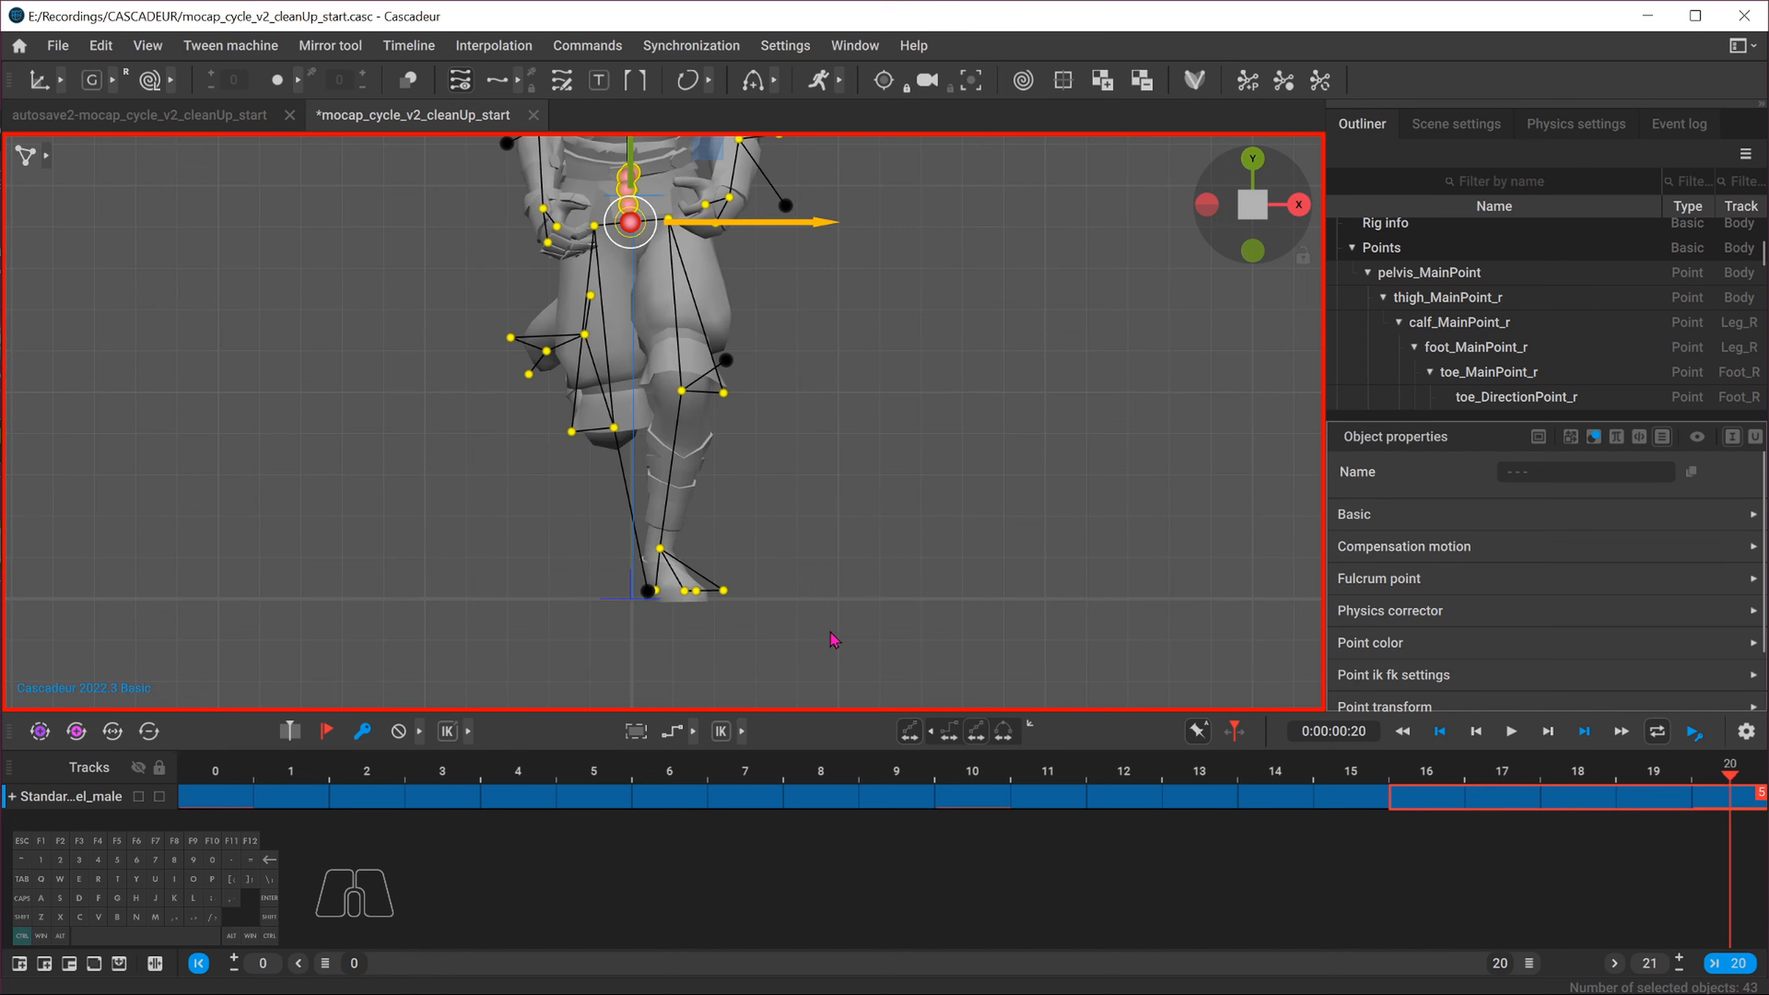
pyautogui.hotkey('ctrl', 'v')
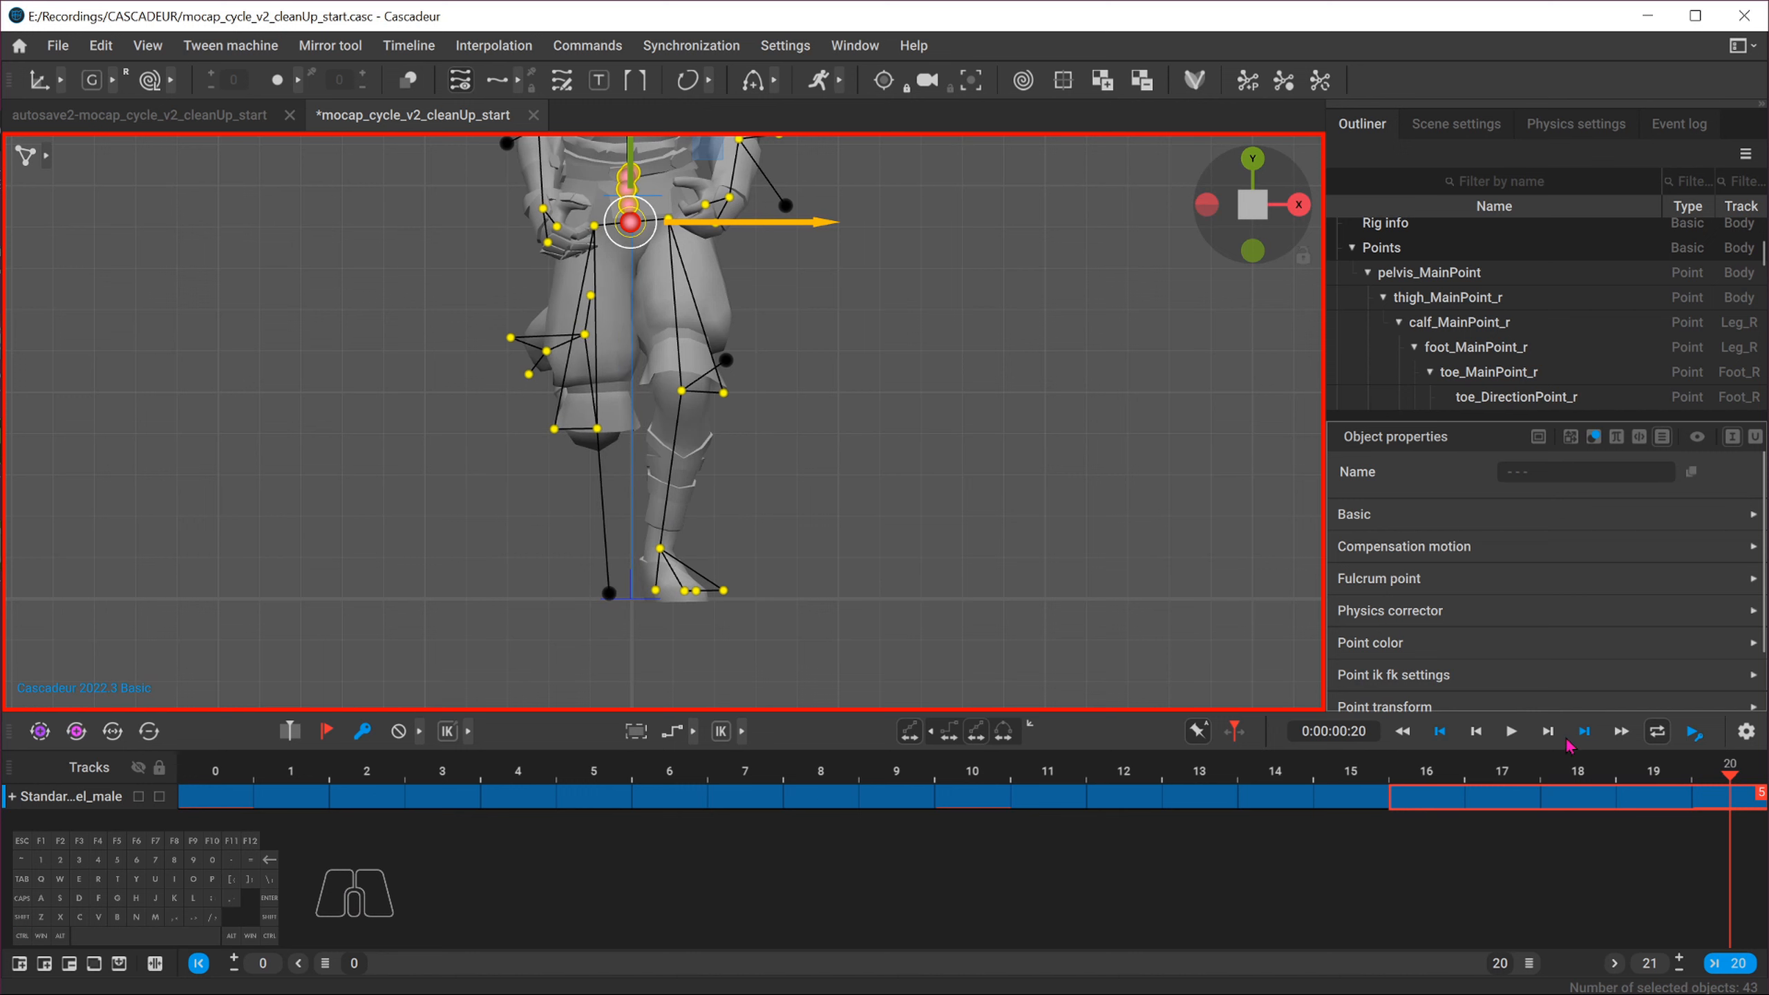
# Compare the poses at frames 0, 20 and 15, then play back the animation
pyautogui.keyDown('alt'); pyautogui.moveTo(805, 445); pyautogui.dragTo(828, 570, button='middle'); pyautogui.keyUp('alt')
pyautogui.keyDown('alt'); pyautogui.moveTo(828, 570); pyautogui.dragTo(669, 491, button='right'); pyautogui.keyUp('alt')
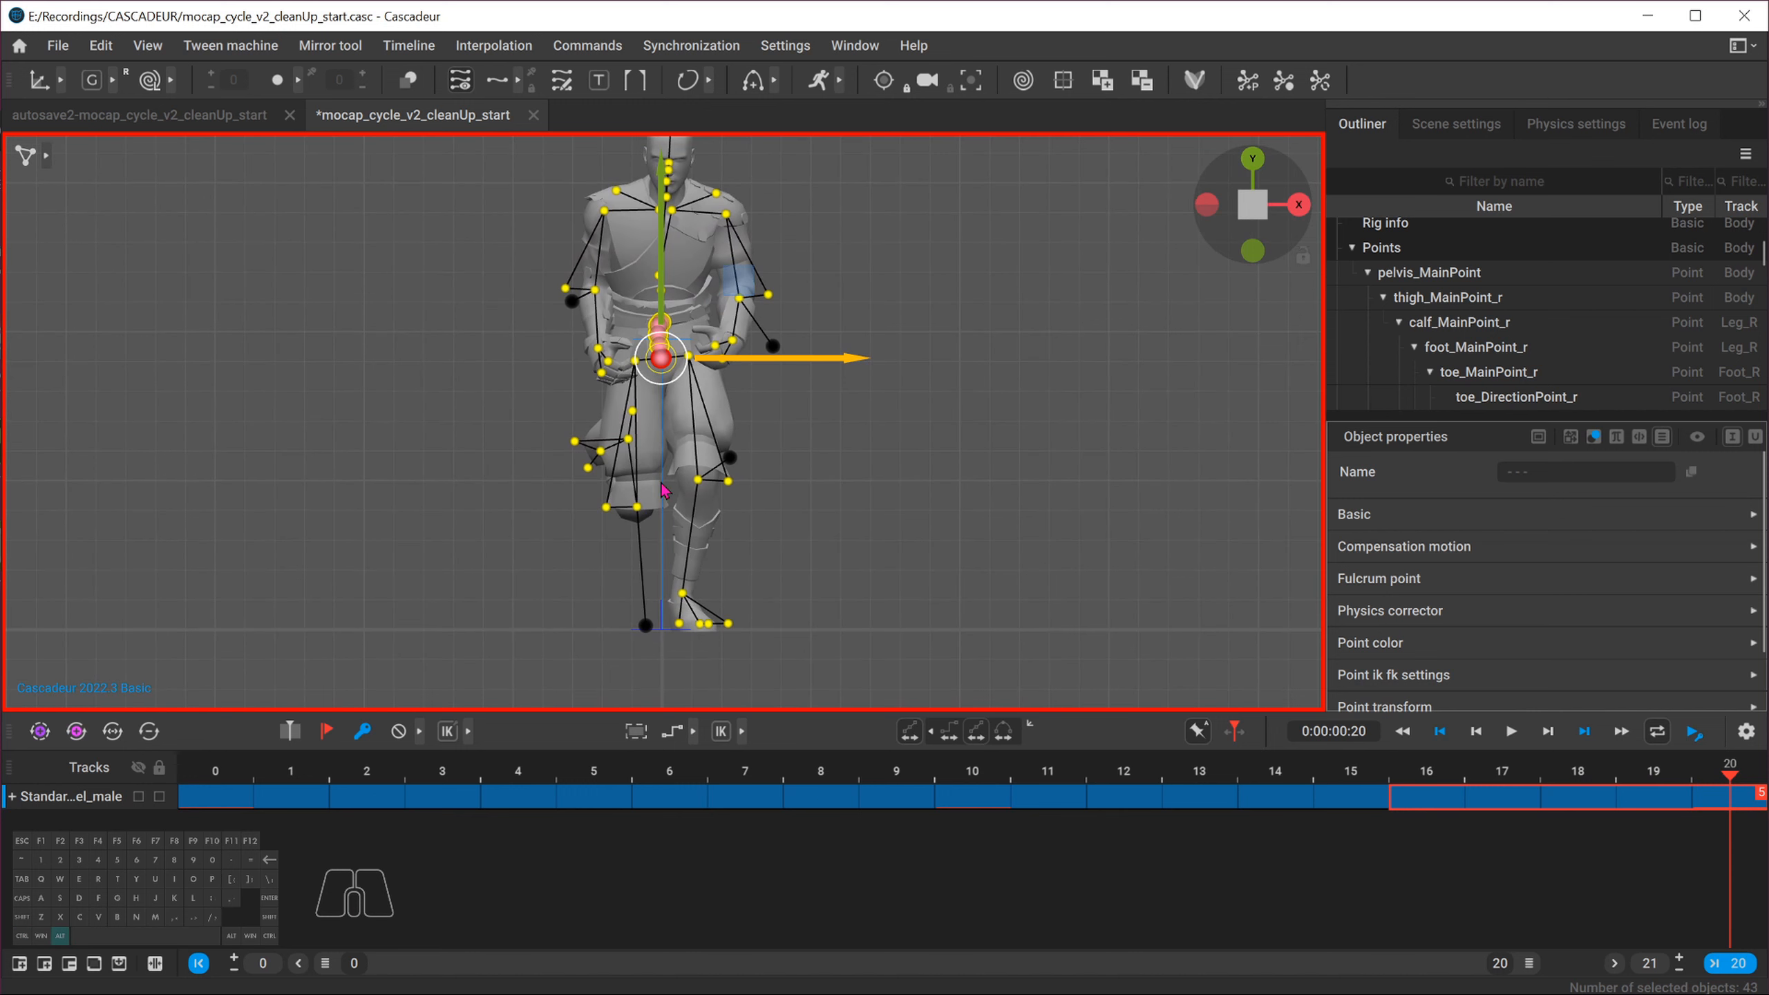
pyautogui.click(215, 777)
pyautogui.click(1728, 773)
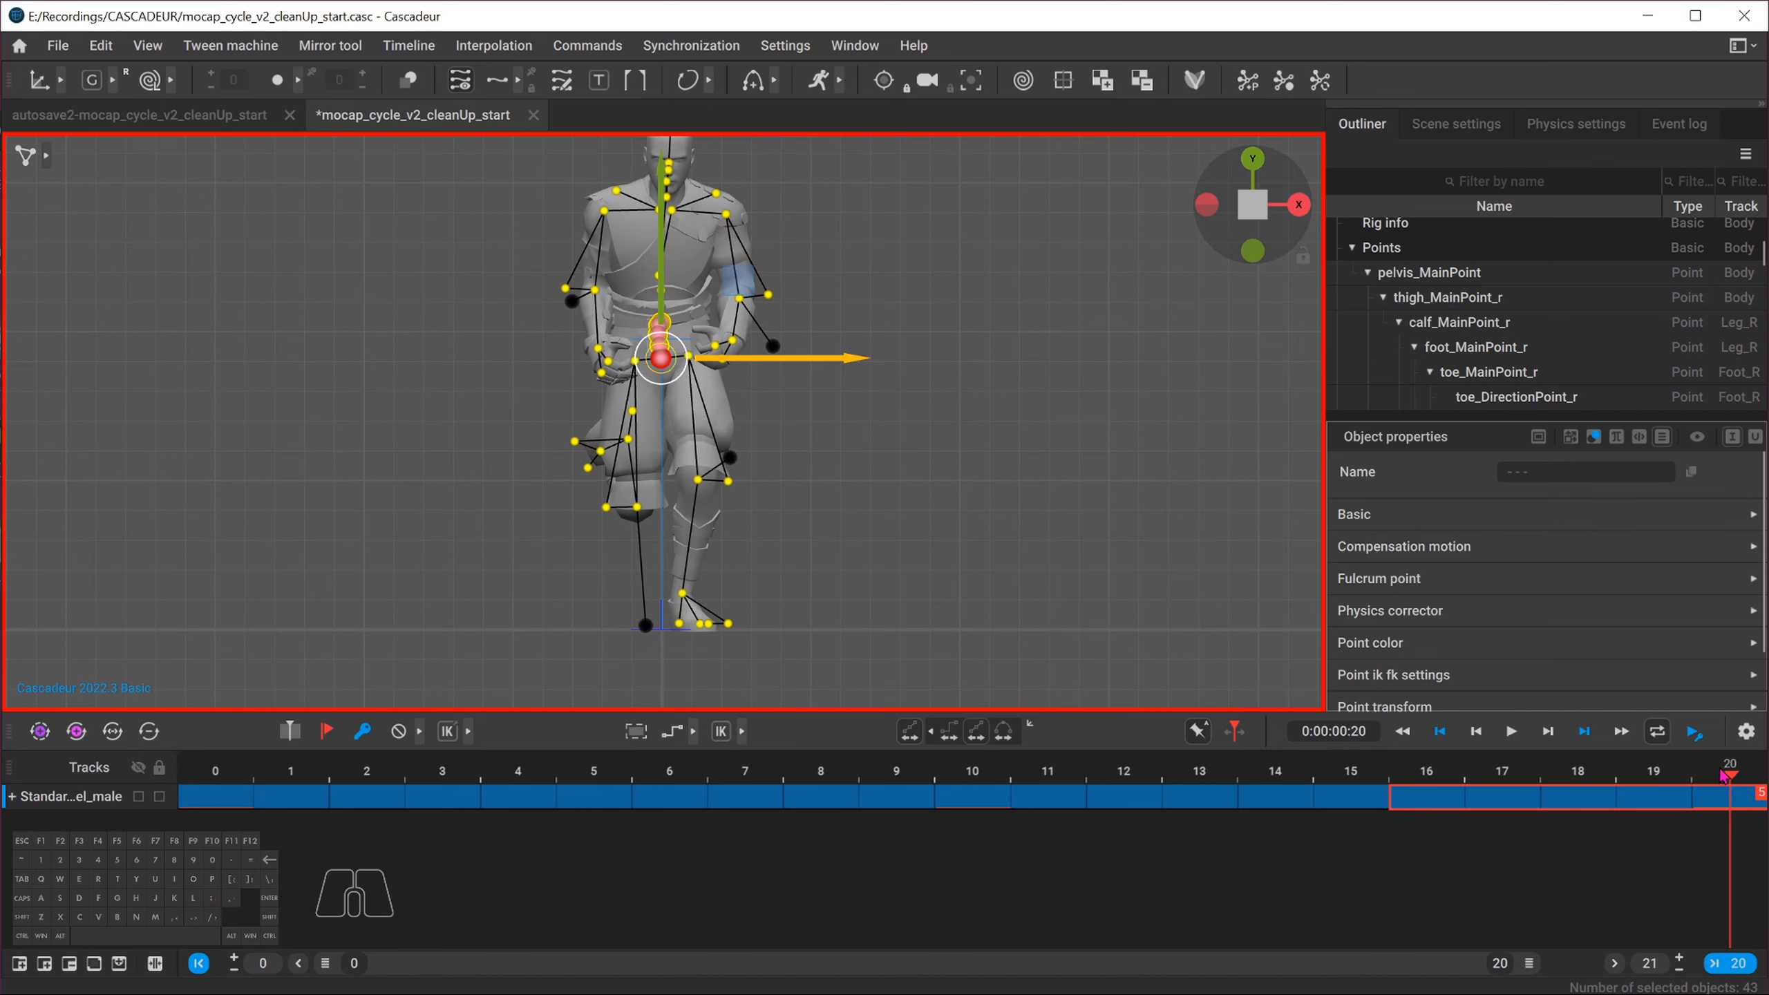
pyautogui.click(213, 779)
pyautogui.click(1351, 773)
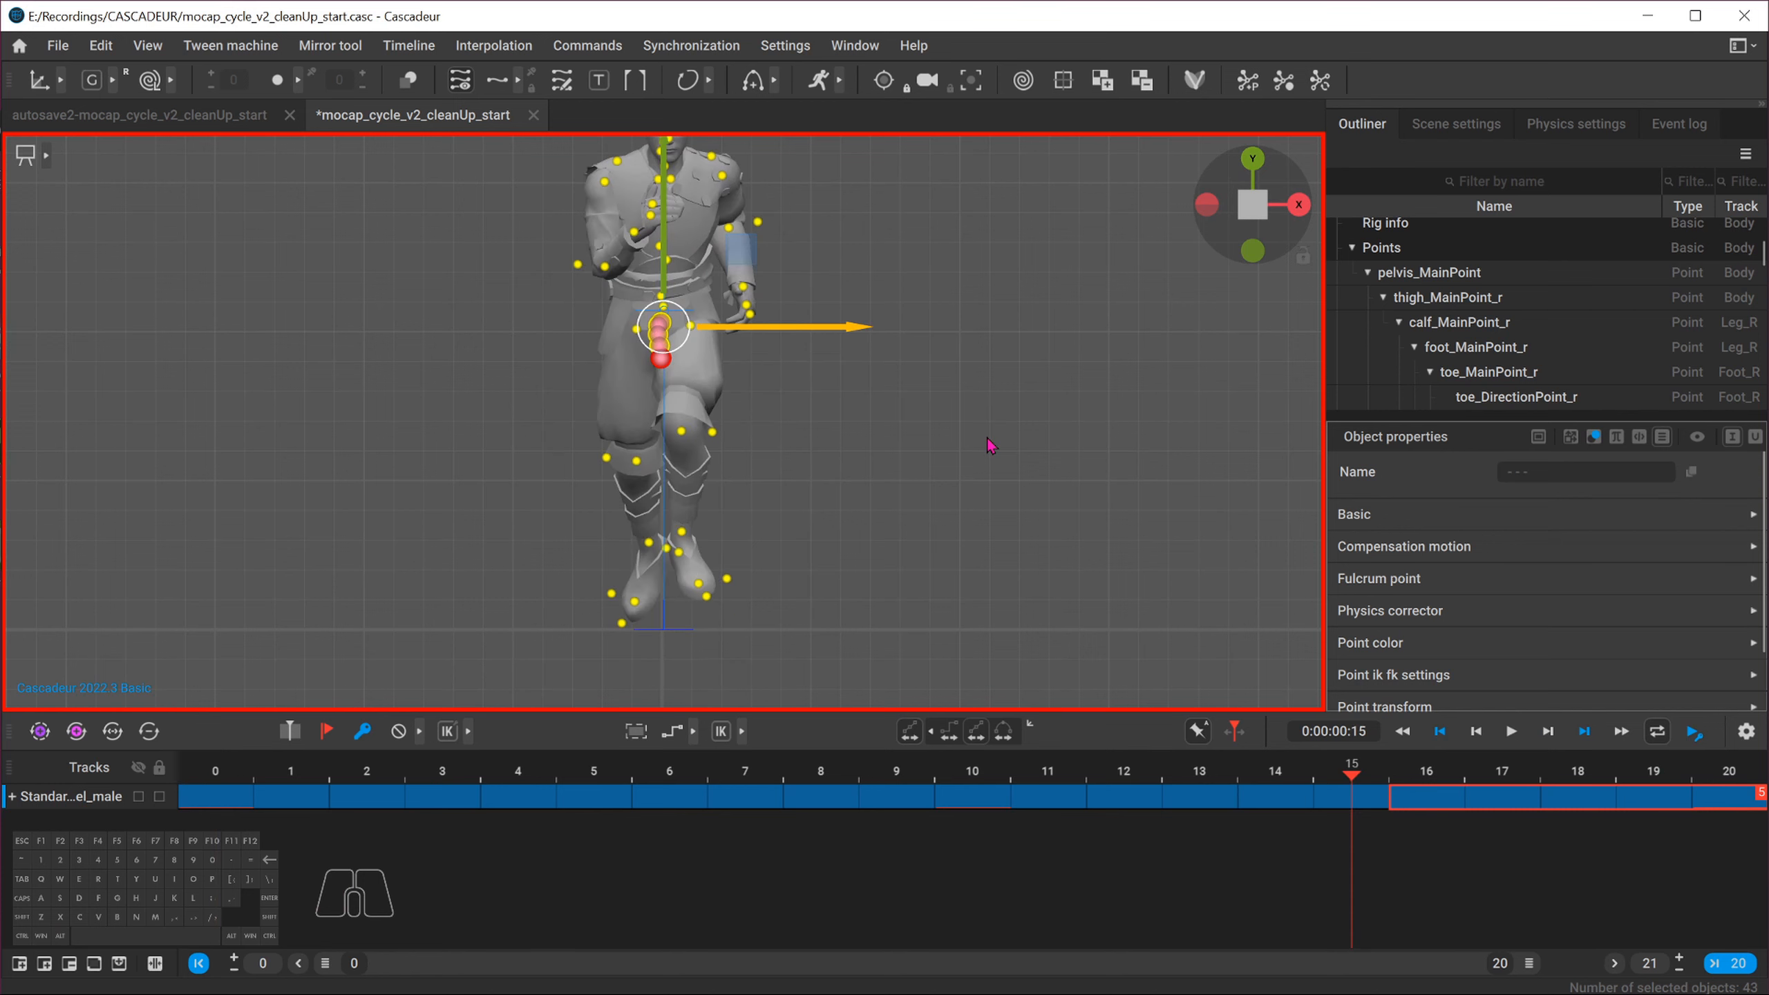
pyautogui.click(990, 446)
pyautogui.click(1511, 731)
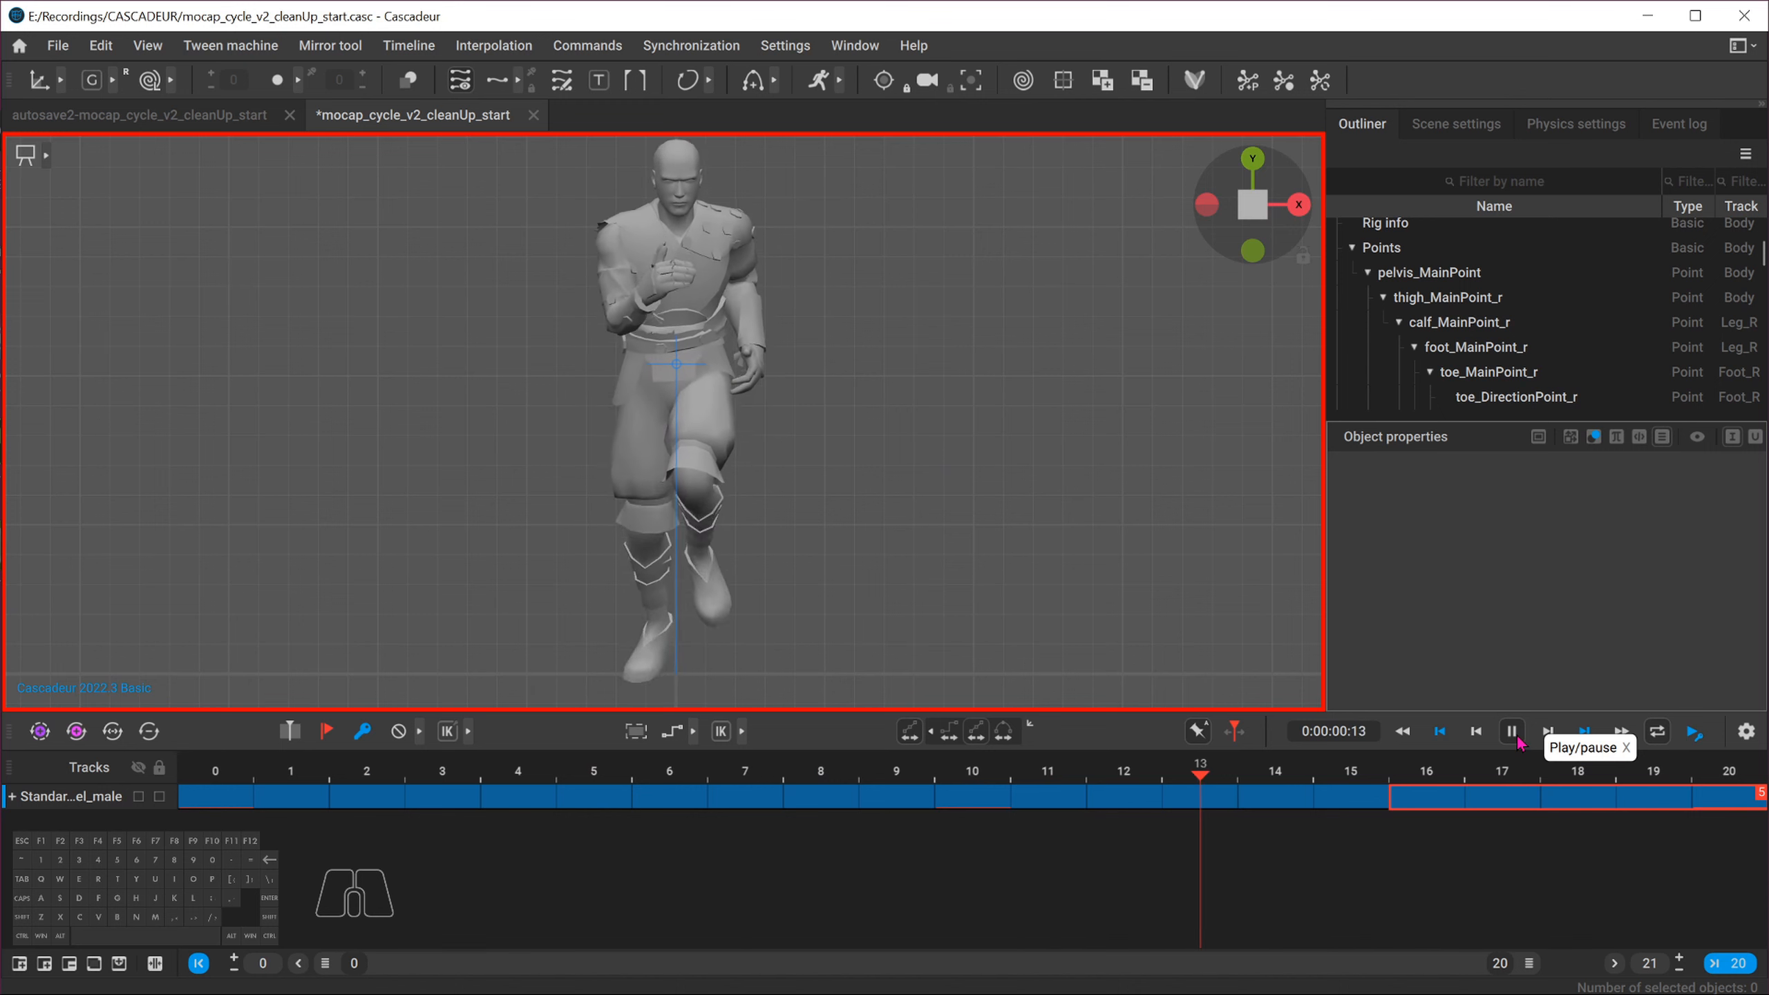
pyautogui.click(1512, 731)
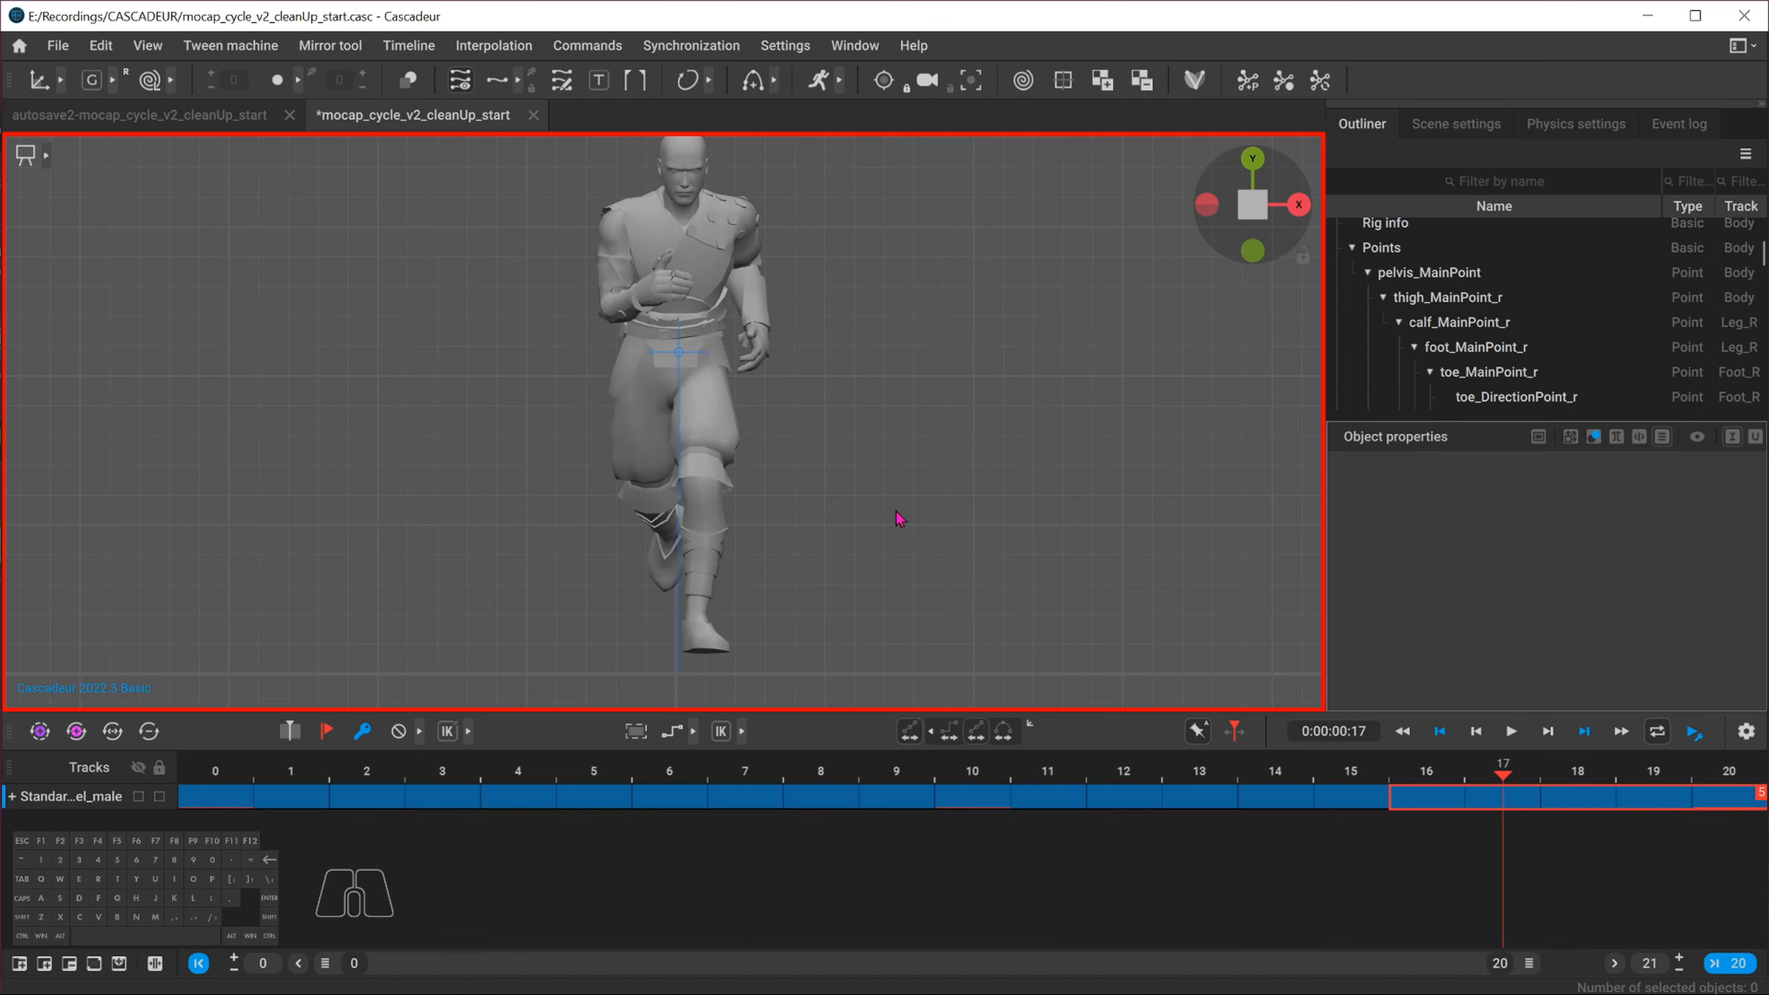
# Select the whole character over the 0 to 20 interval and display its trajectory across 20 frames in side view
pyautogui.moveTo(222, 807); pyautogui.dragTo(1721, 824)
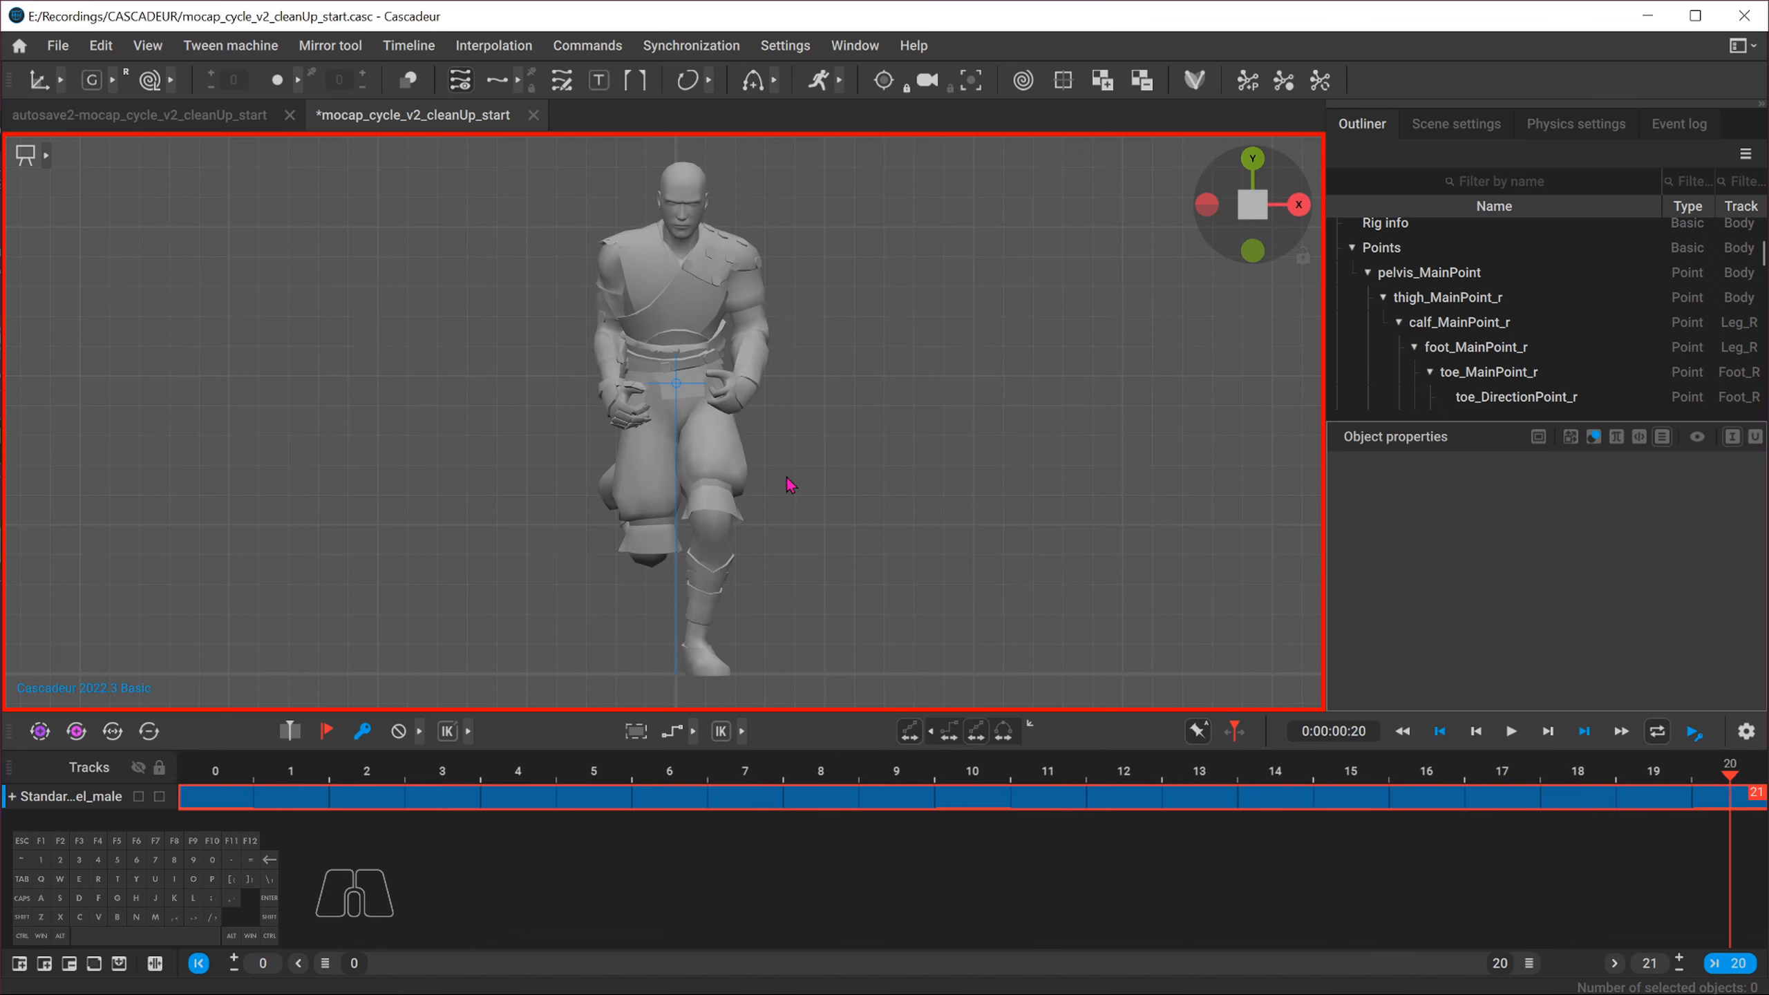
pyautogui.press('s')
pyautogui.keyDown('alt'); pyautogui.moveTo(935, 462); pyautogui.dragTo(465, 261, button='right'); pyautogui.keyUp('alt')
pyautogui.moveTo(494, 189); pyautogui.dragTo(1066, 592)
pyautogui.click(1300, 206)
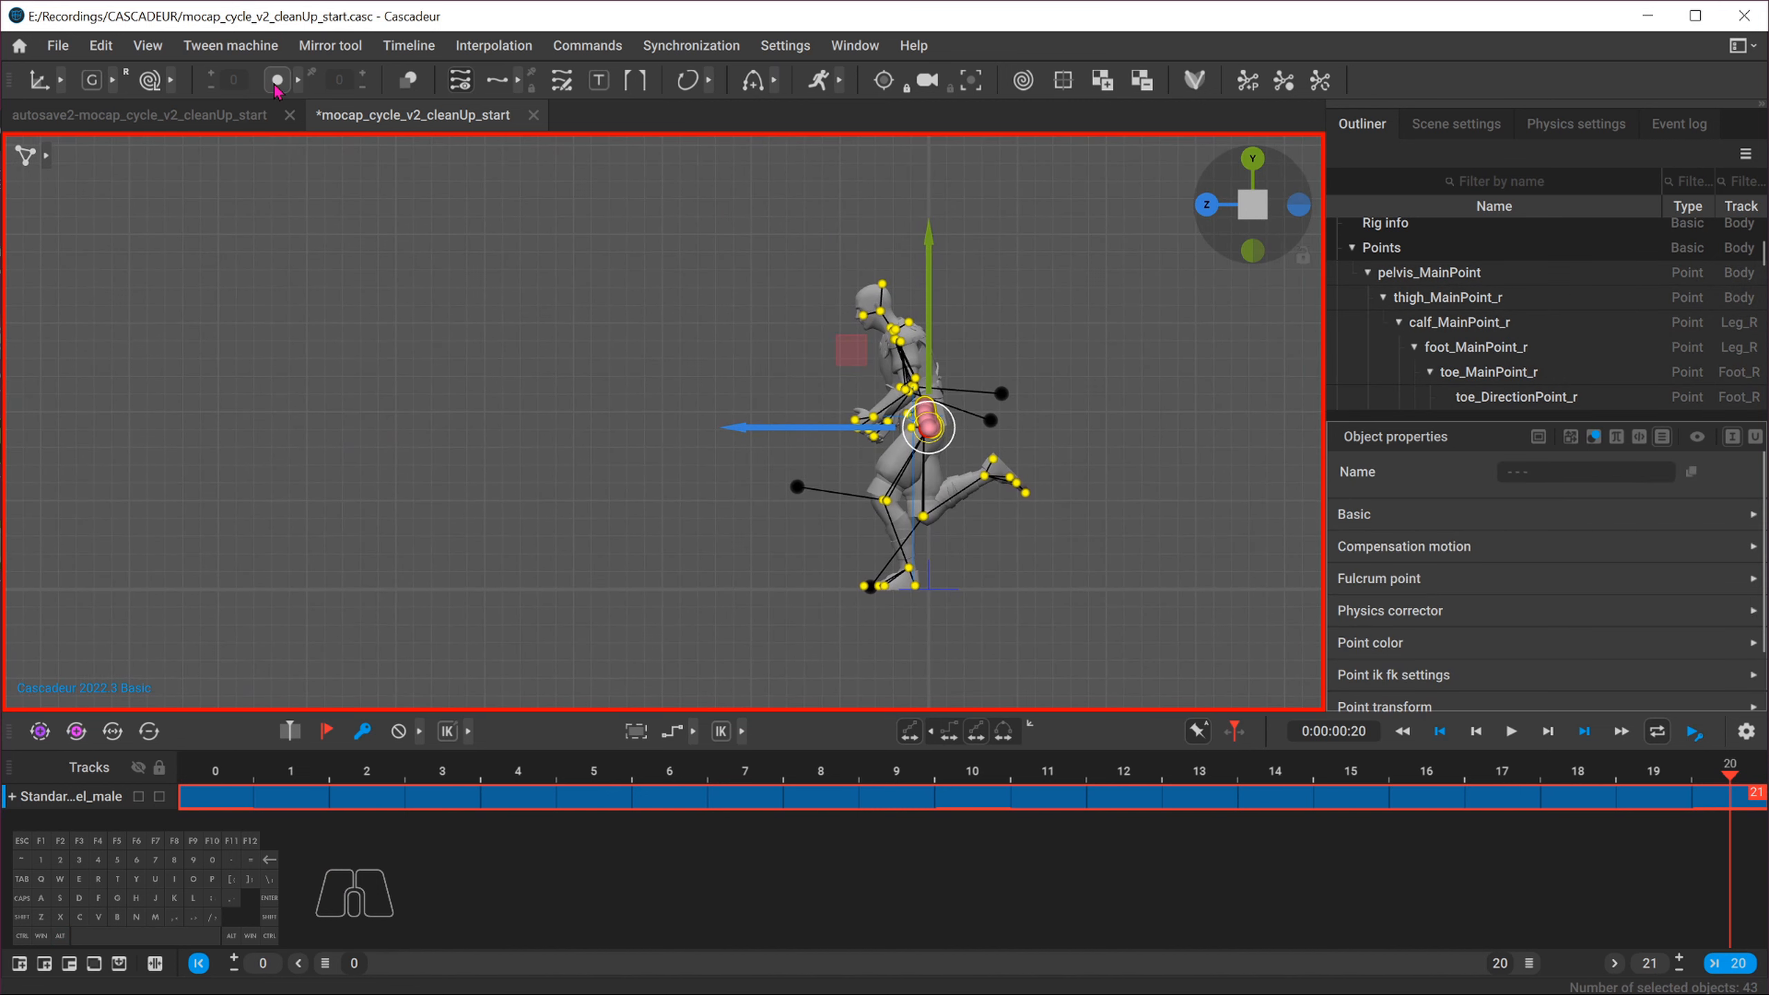
pyautogui.click(237, 83)
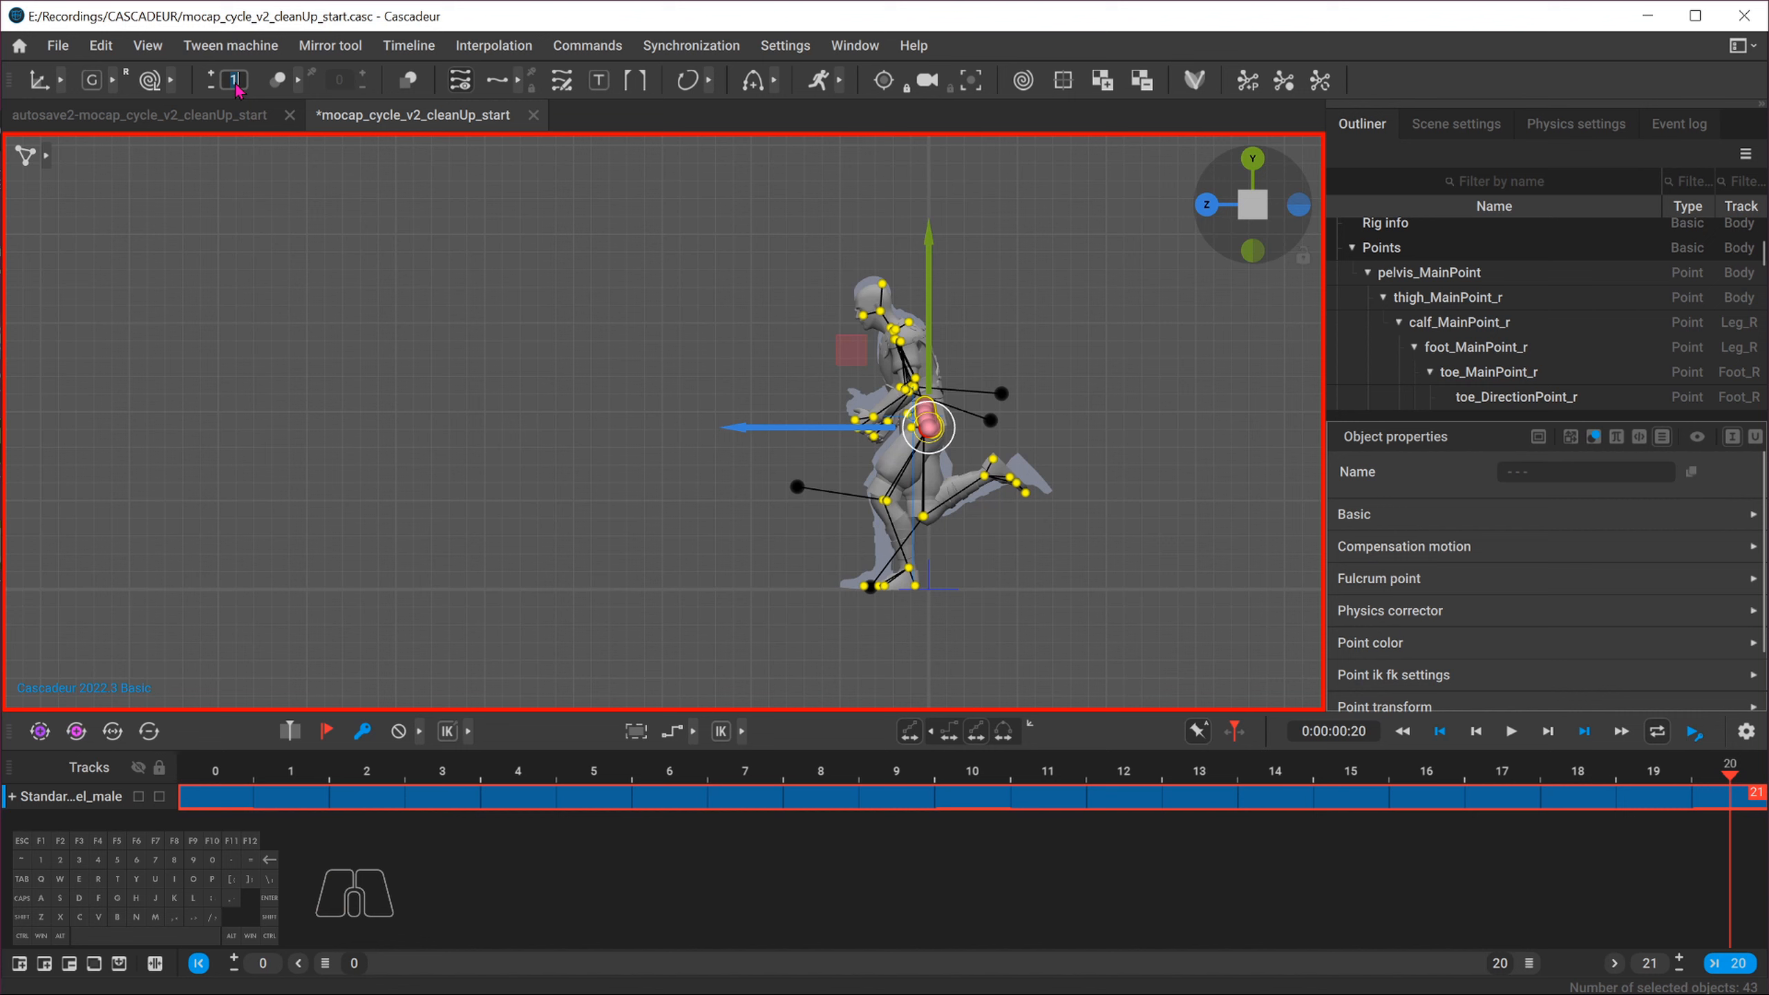
pyautogui.write('20')
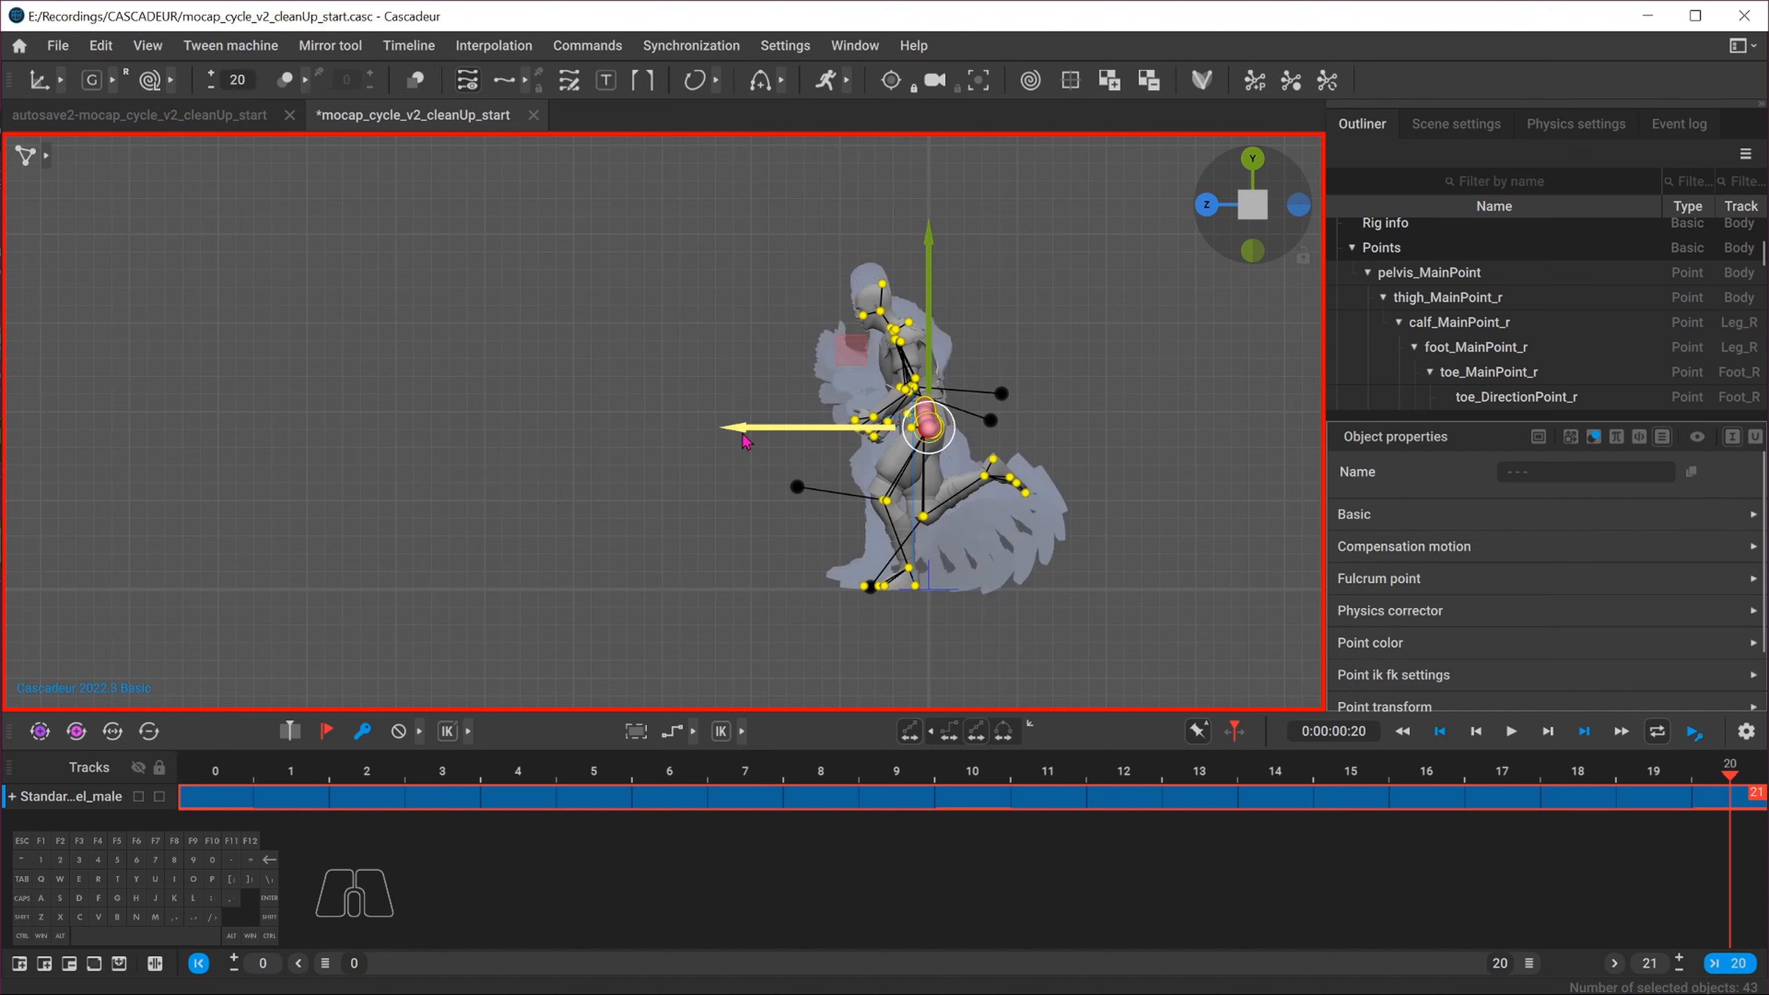
# Move the character's frame 20 pose forward along Z to extend the run's trajectory
pyautogui.moveTo(744, 439); pyautogui.dragTo(177, 432)
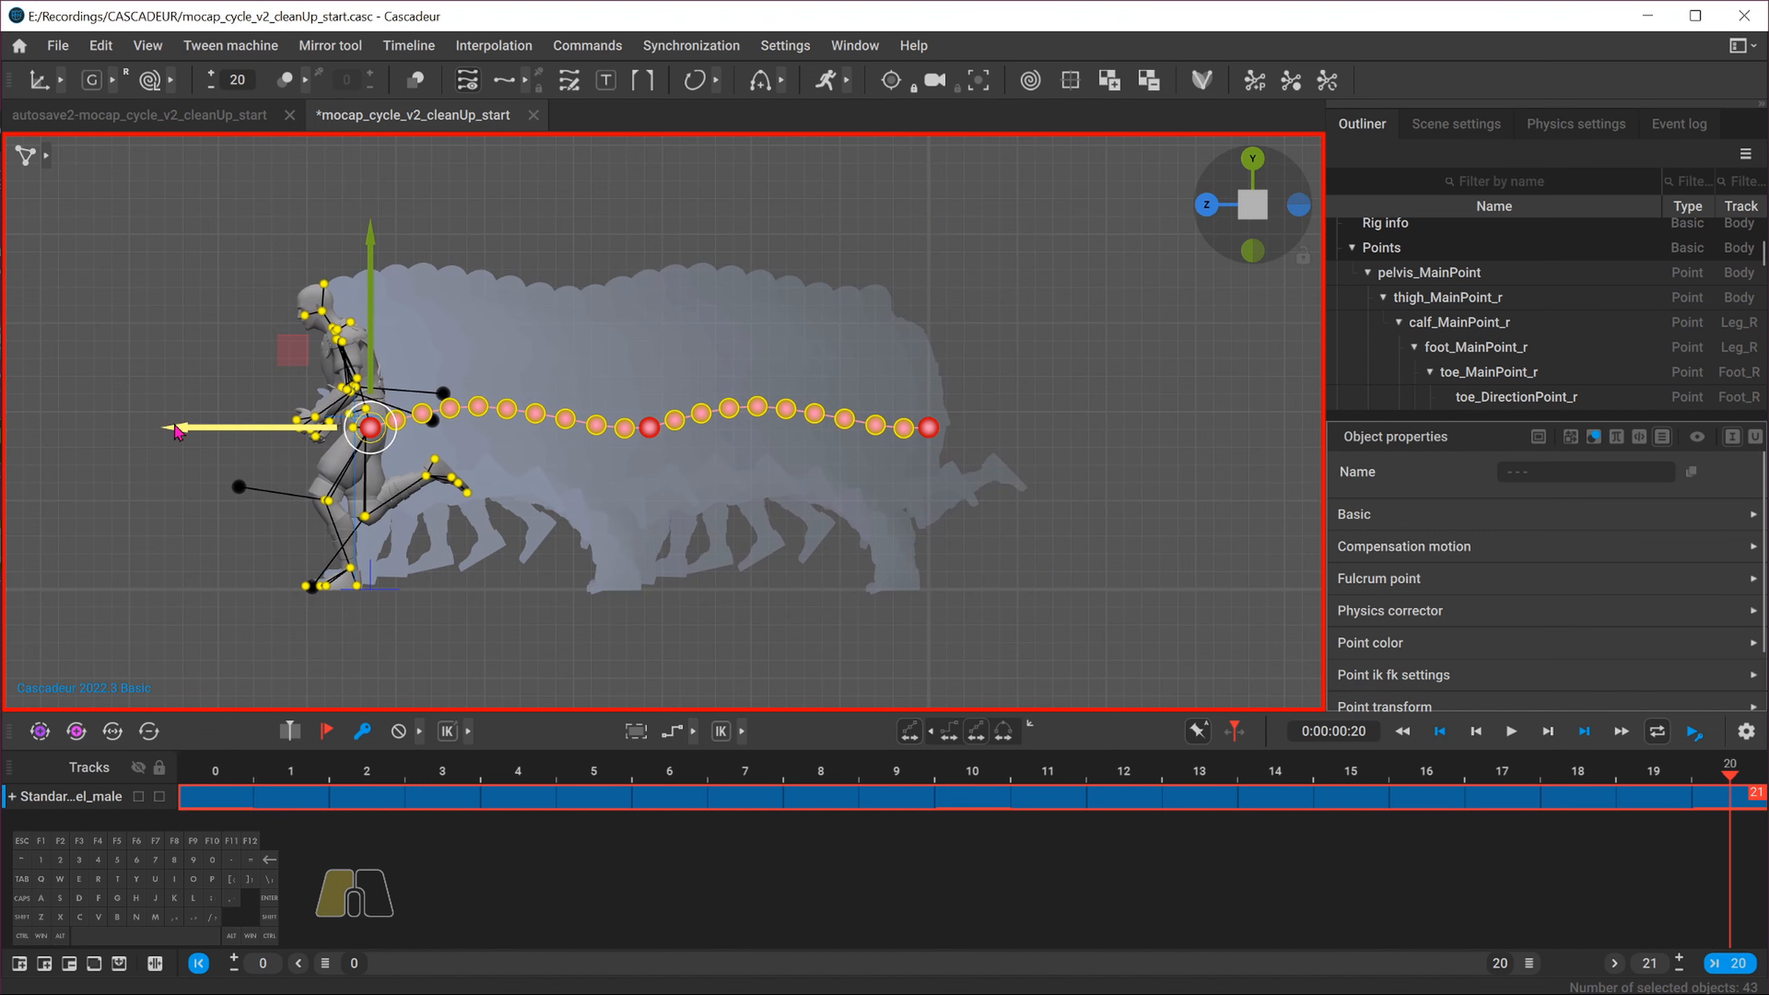
pyautogui.moveTo(177, 432); pyautogui.dragTo(177, 432)
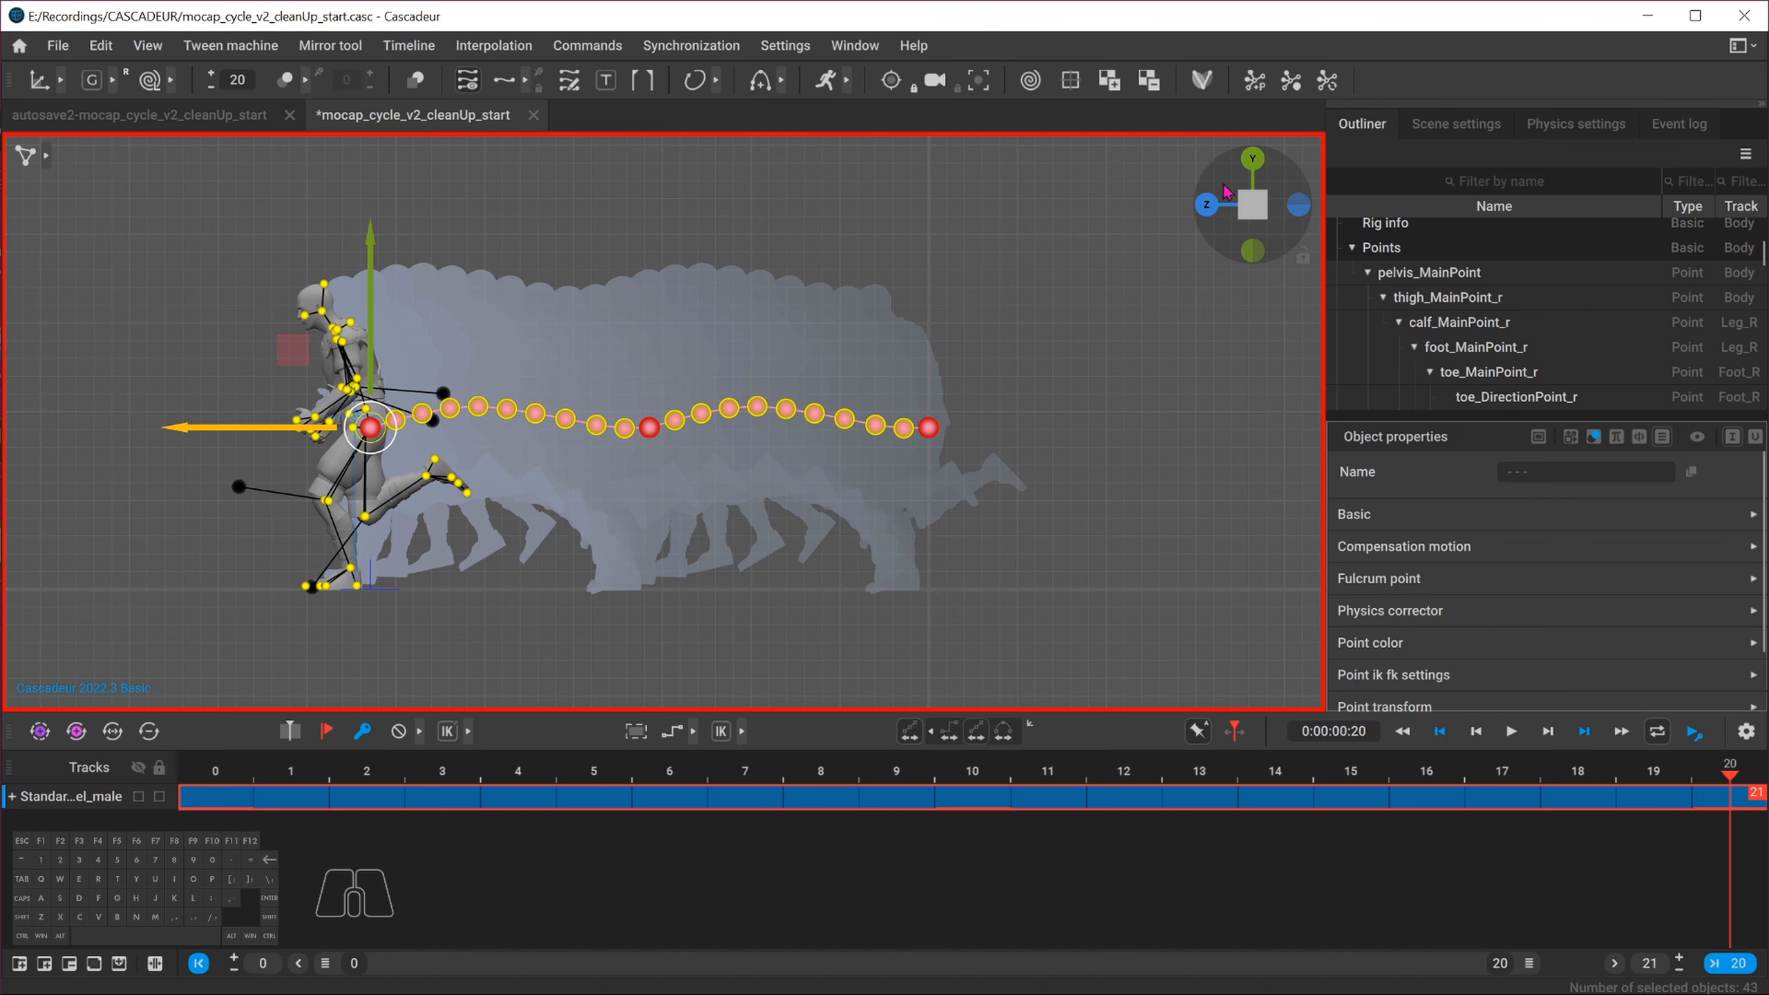
# Split the viewport and examine the run trajectory from front, side and perspective angles
pyautogui.click(1207, 205)
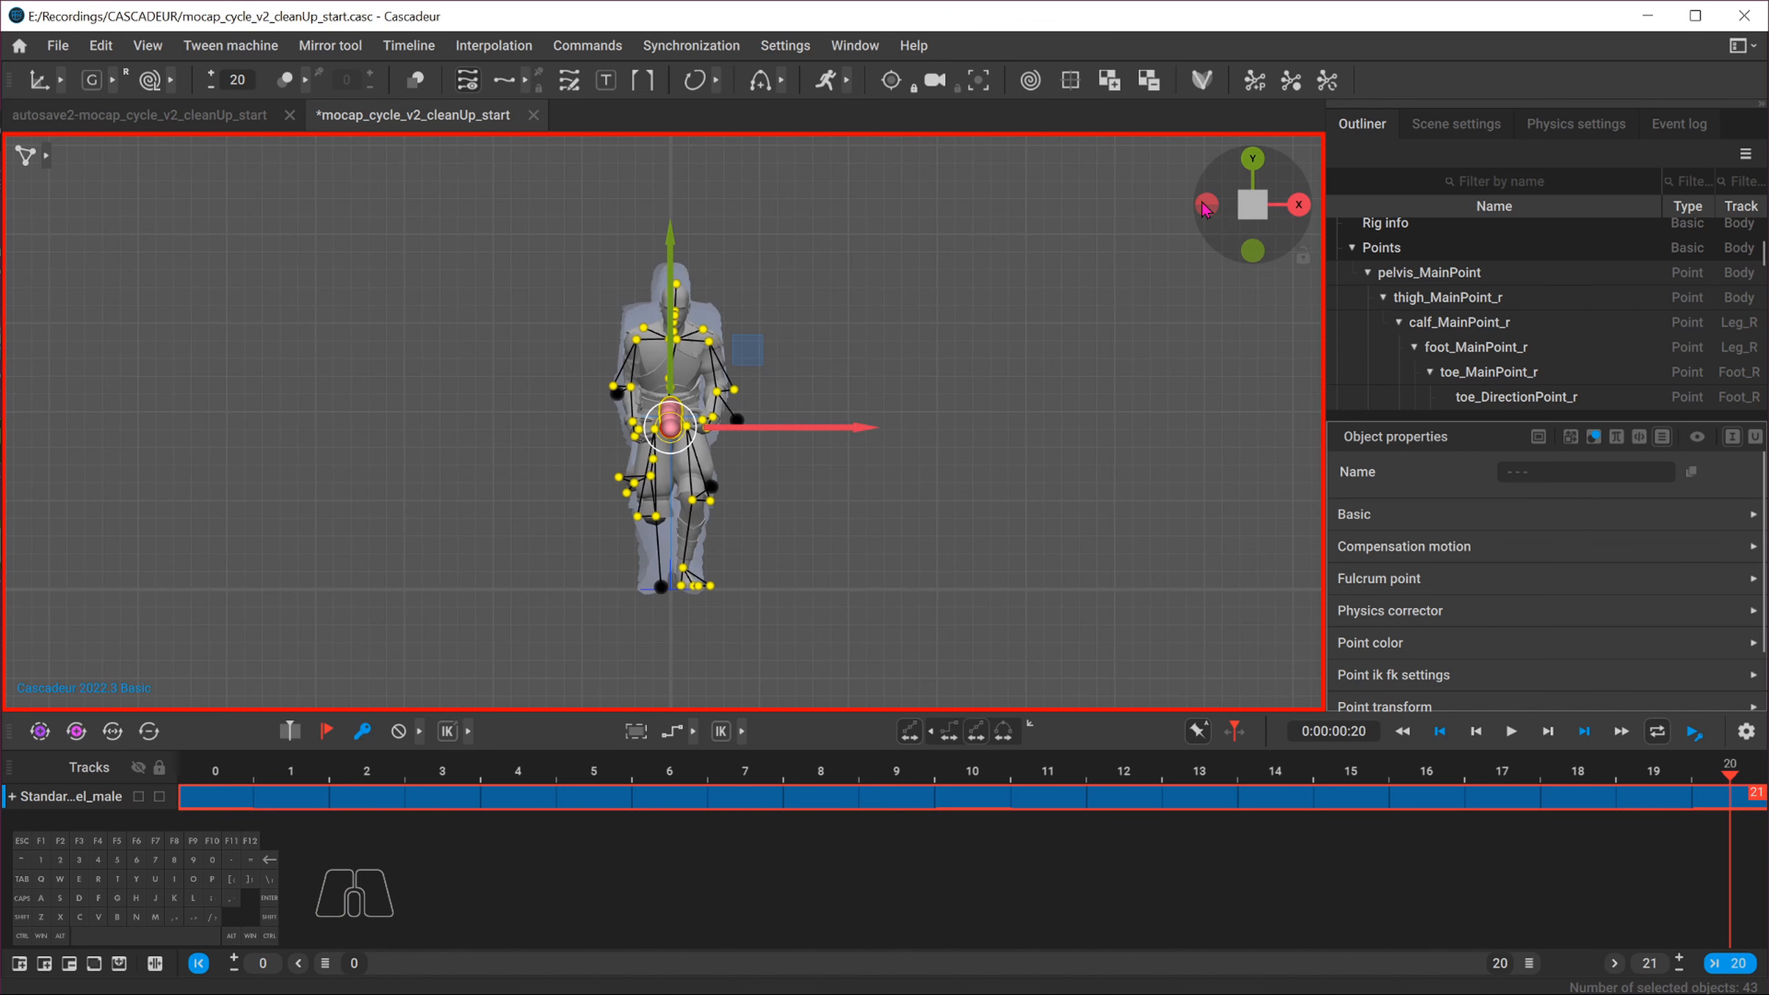
pyautogui.click(1261, 211)
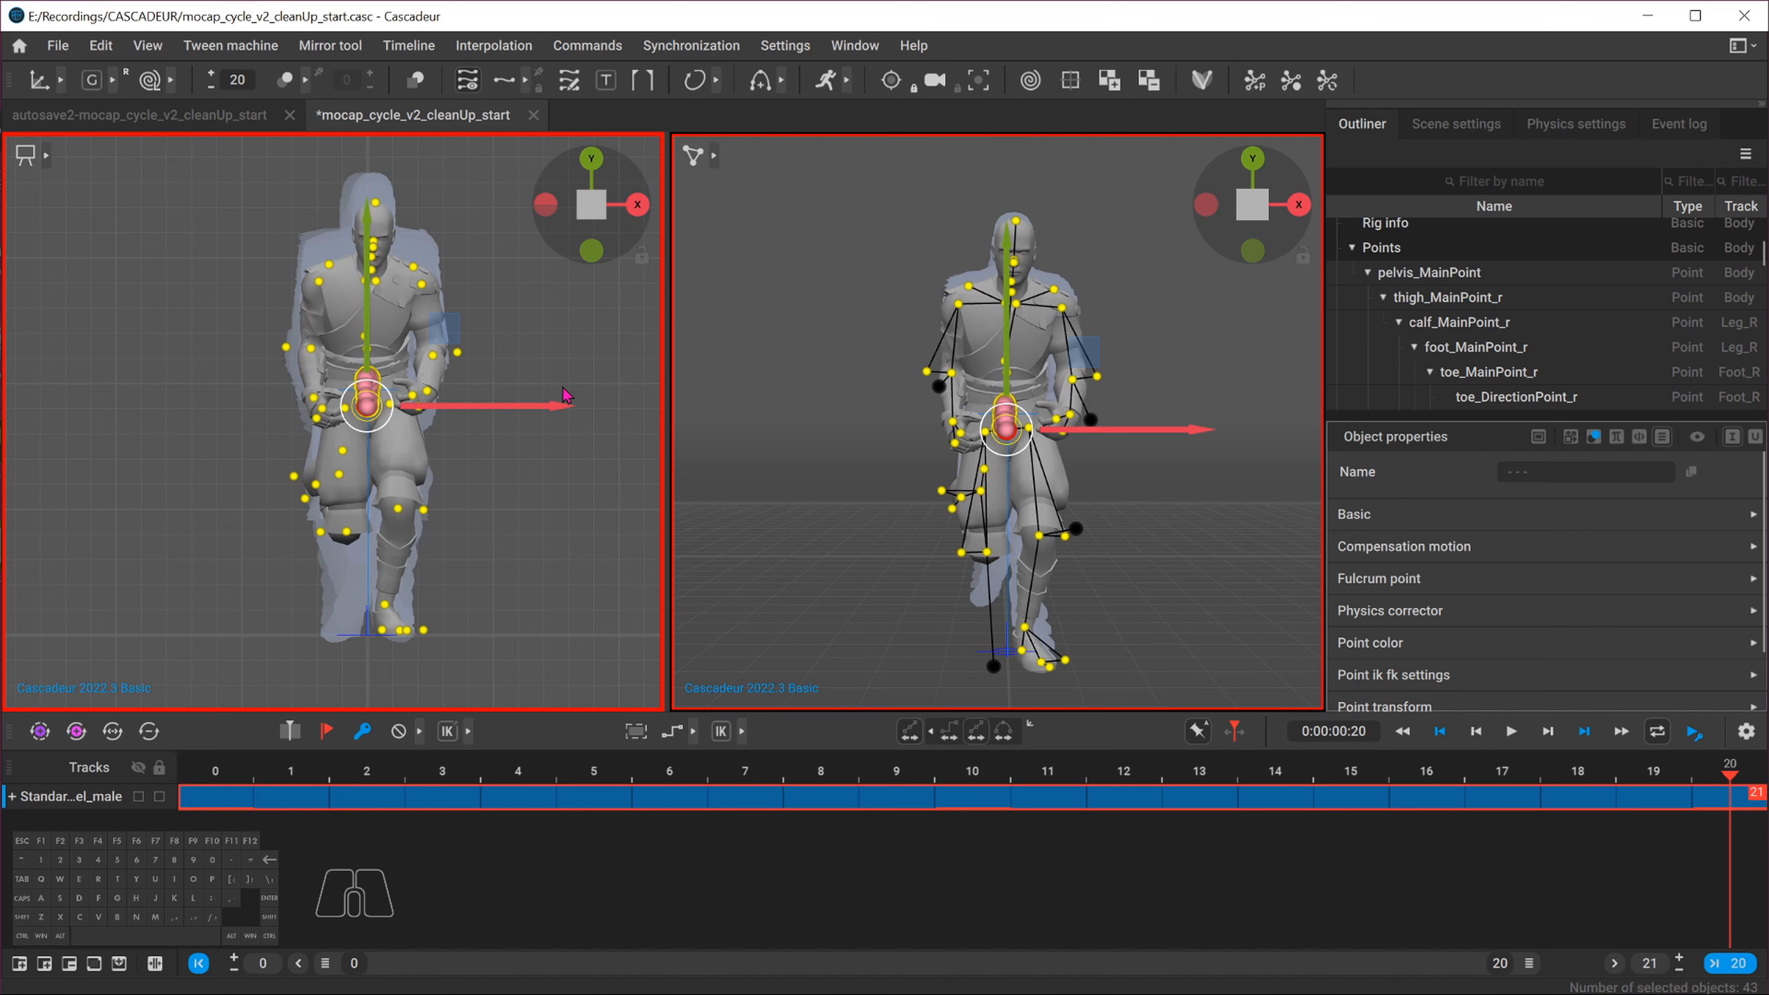
pyautogui.keyDown('alt'); pyautogui.moveTo(567, 418); pyautogui.dragTo(598, 319); pyautogui.keyUp('alt')
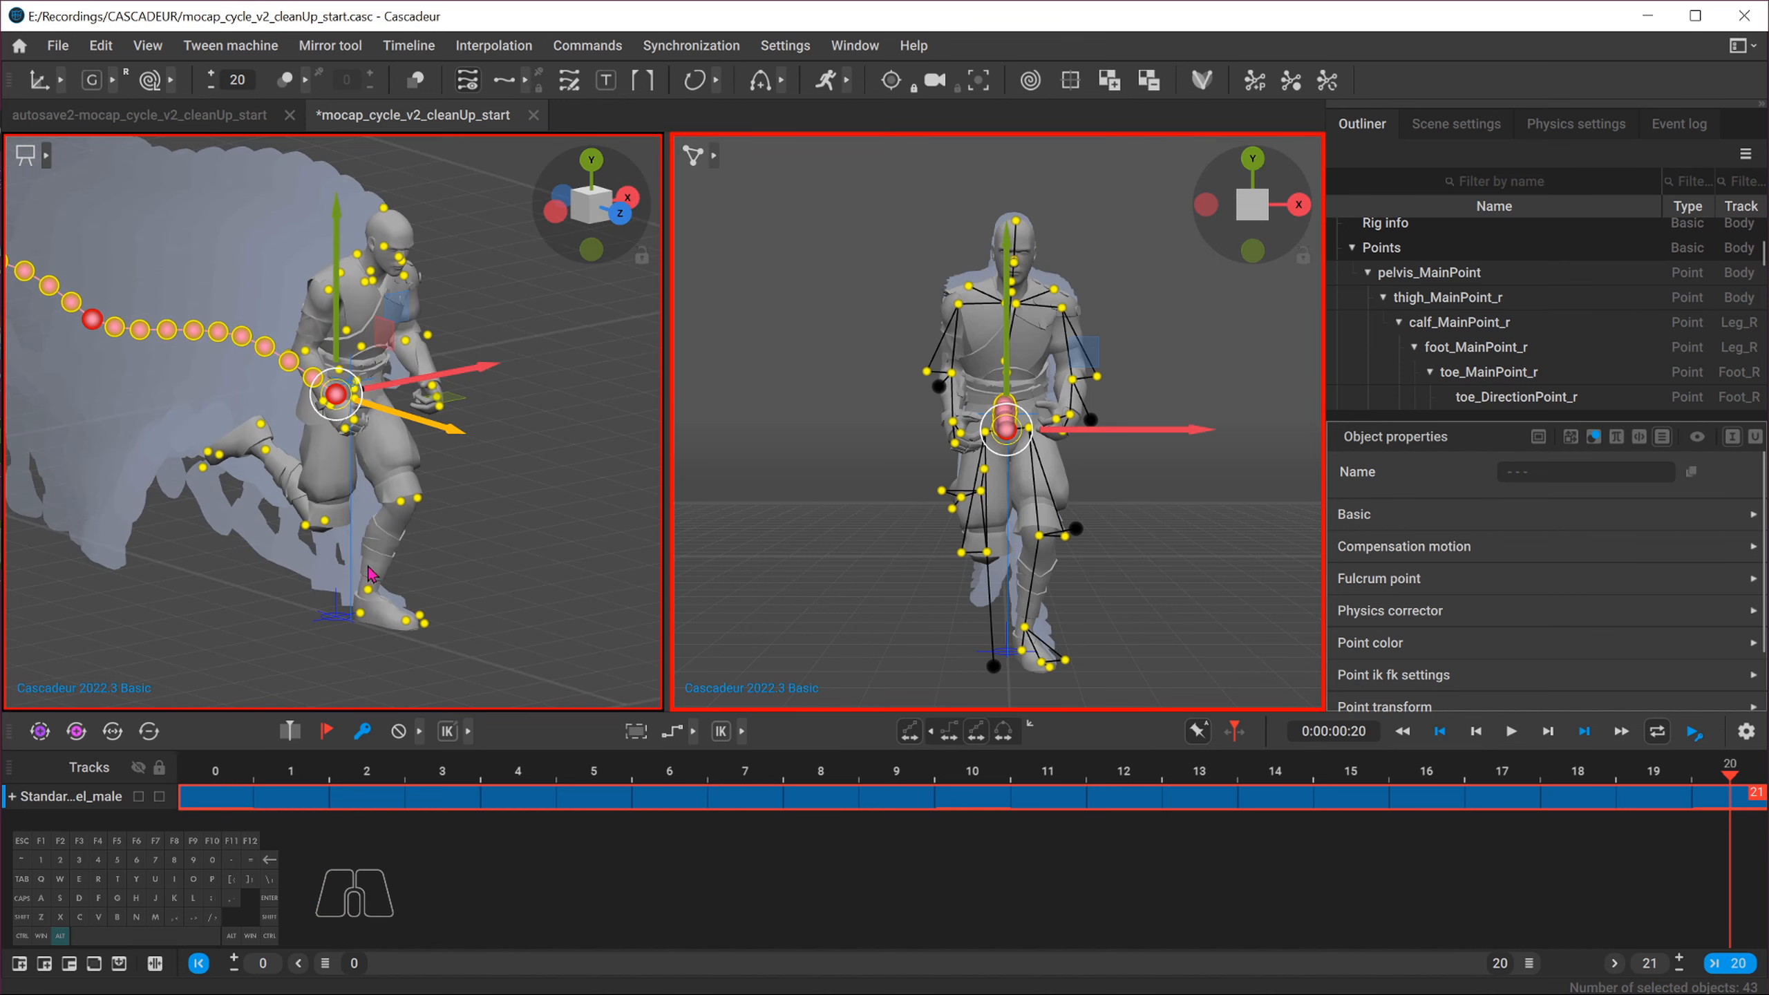
pyautogui.click(591, 215)
pyautogui.keyDown('alt'); pyautogui.moveTo(404, 432); pyautogui.dragTo(459, 438); pyautogui.keyUp('alt')
pyautogui.keyDown('alt'); pyautogui.moveTo(91, 519); pyautogui.dragTo(425, 512, button='right'); pyautogui.keyUp('alt')
pyautogui.keyDown('alt'); pyautogui.moveTo(425, 512); pyautogui.dragTo(299, 517, button='middle'); pyautogui.keyUp('alt')
pyautogui.keyDown('alt'); pyautogui.moveTo(299, 516); pyautogui.dragTo(355, 535); pyautogui.keyUp('alt')
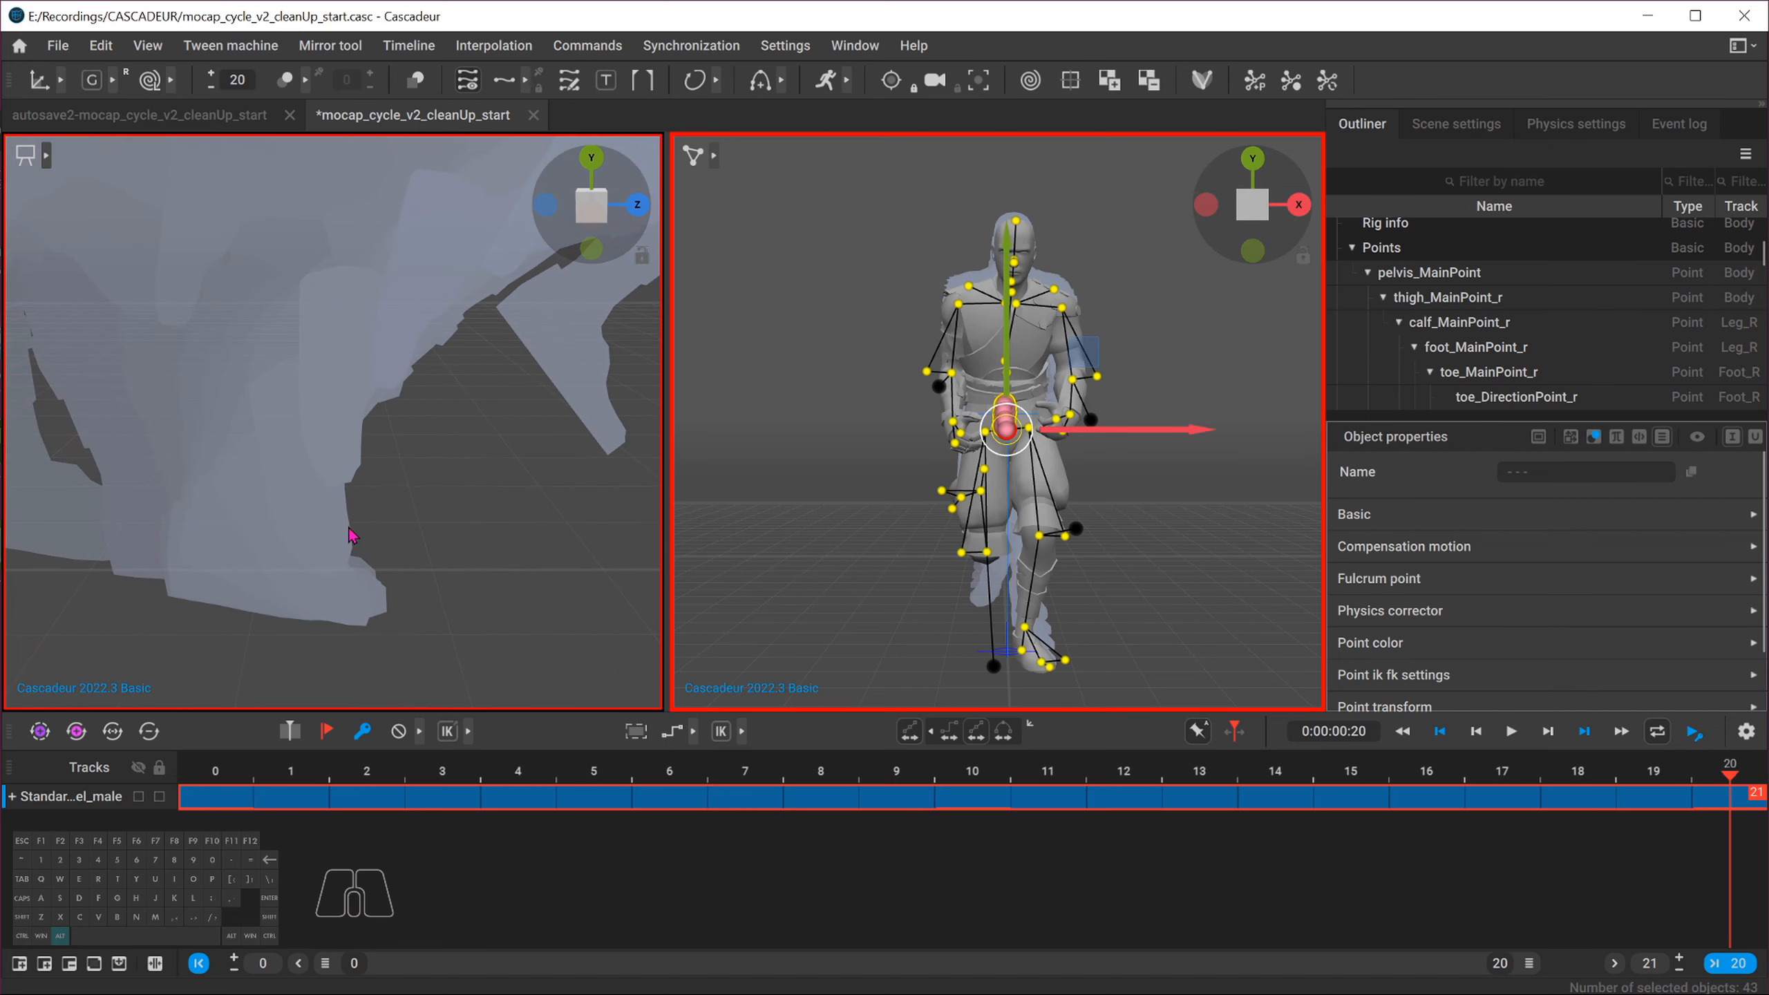
pyautogui.click(1302, 207)
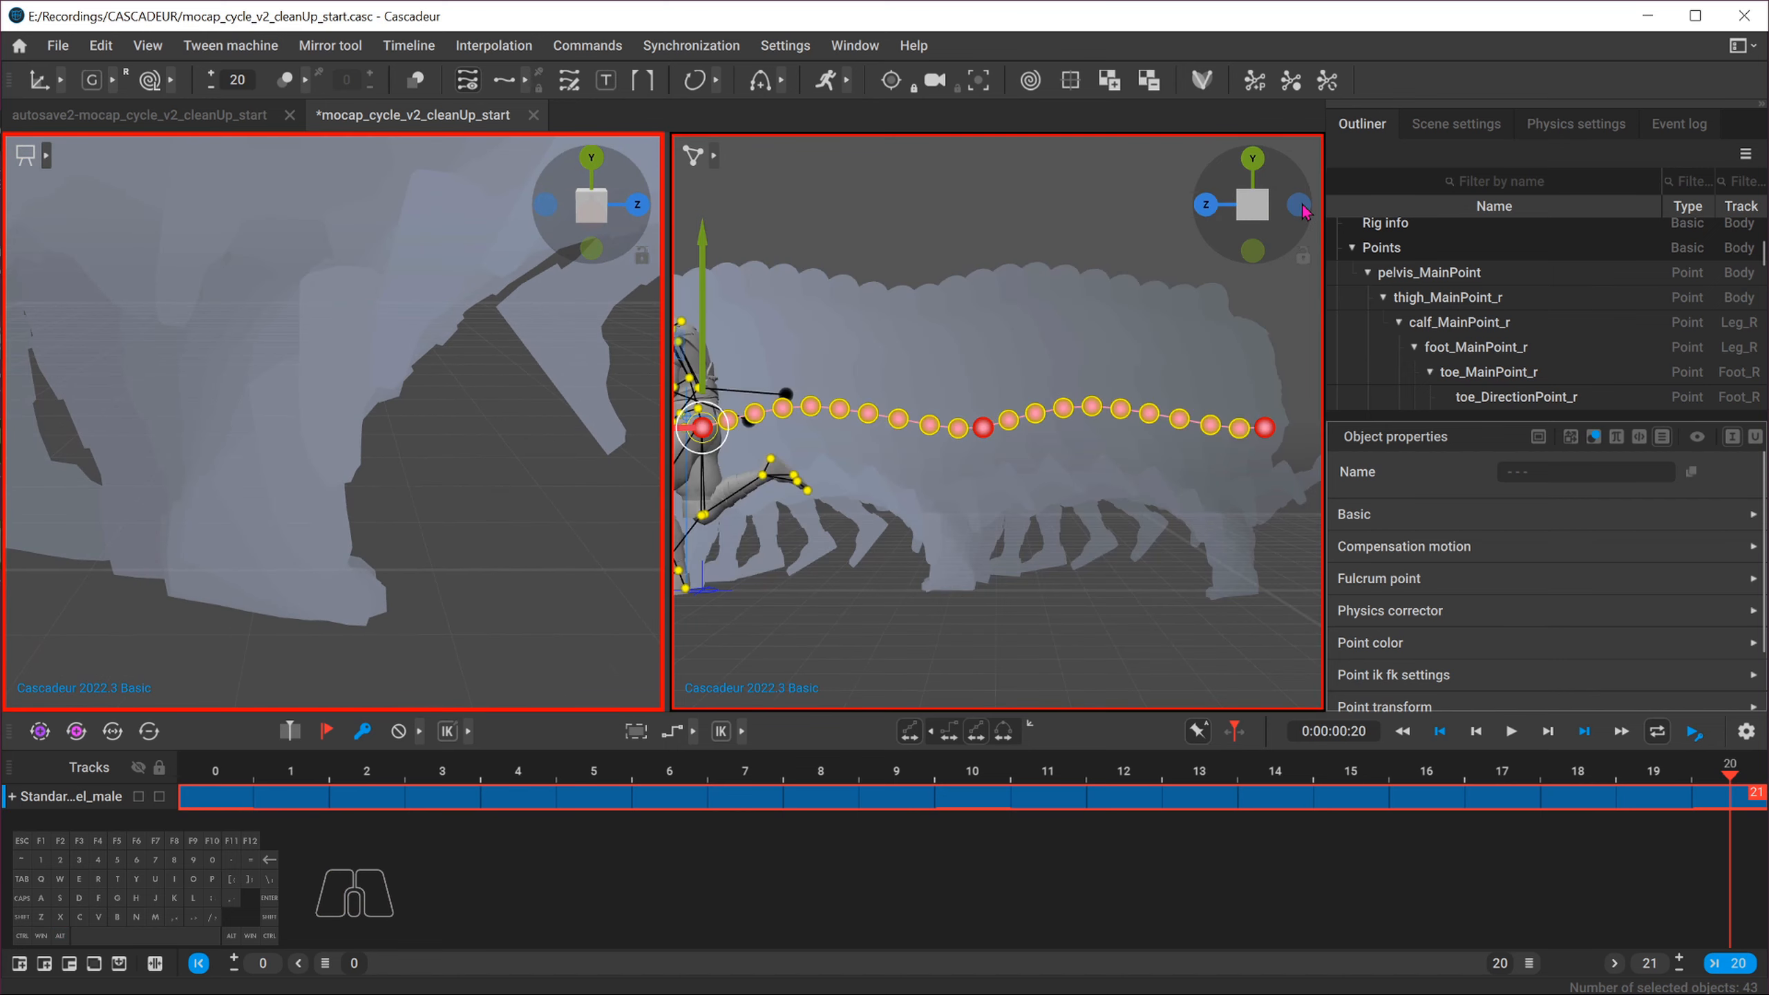
pyautogui.click(1251, 203)
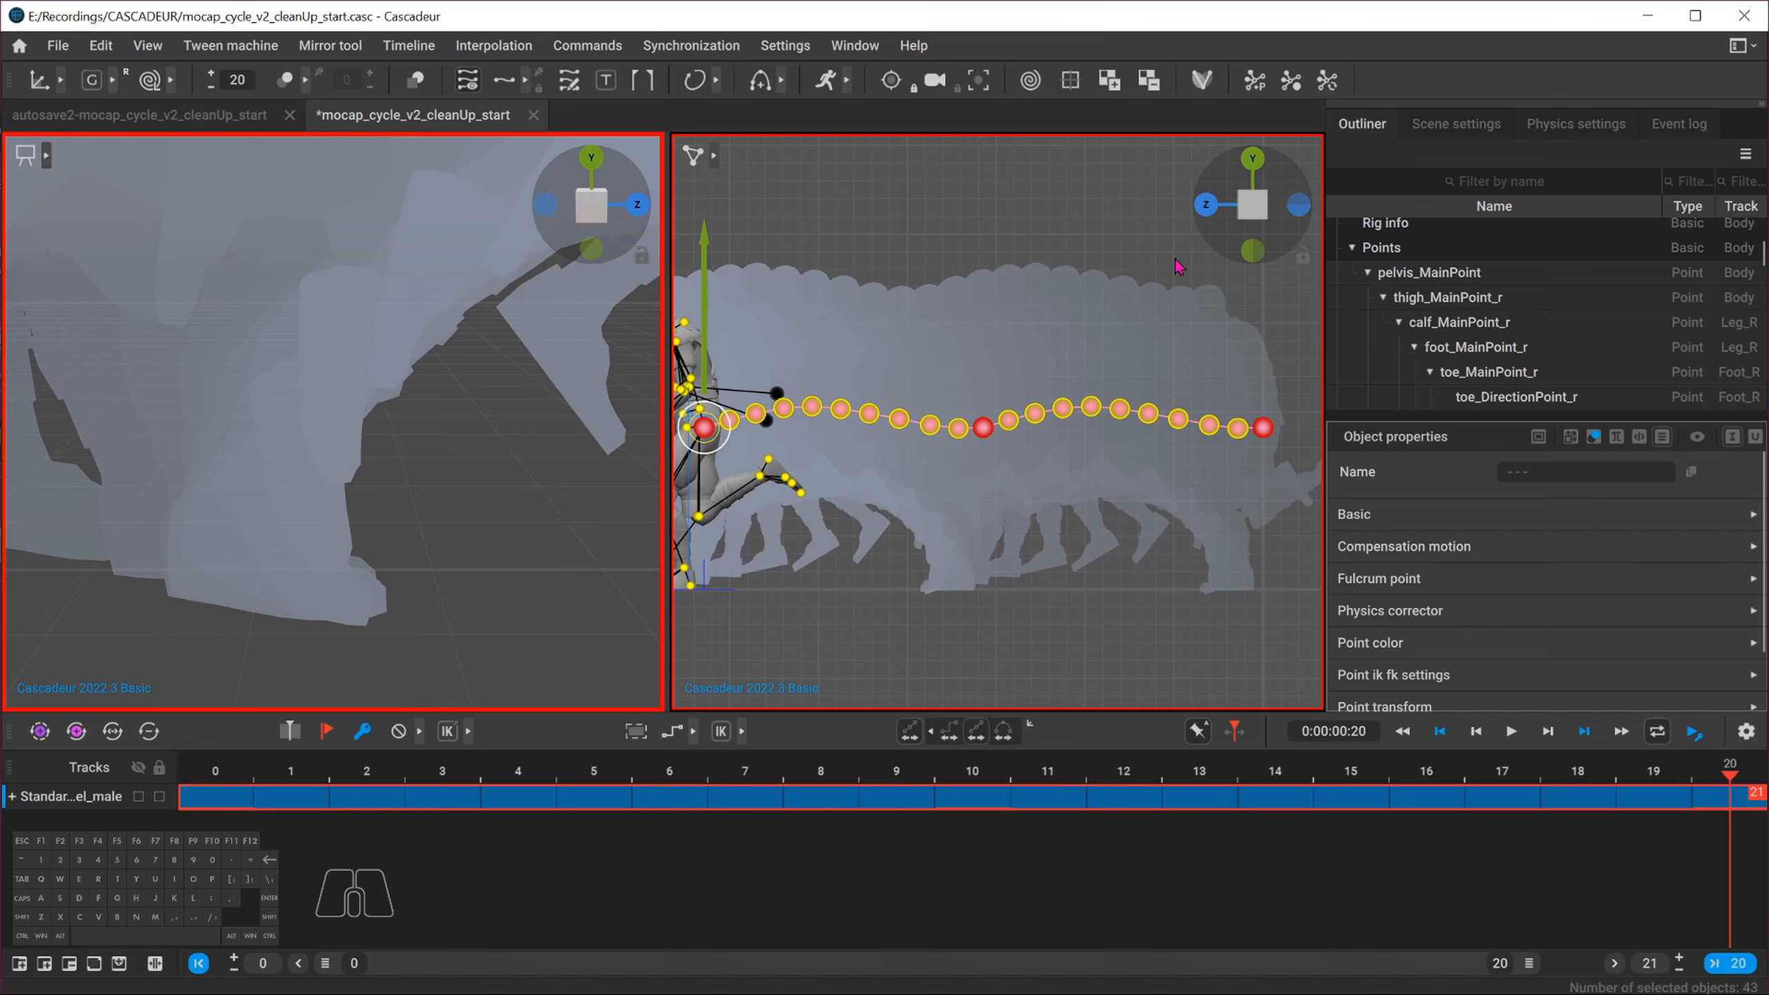
pyautogui.keyDown('alt'); pyautogui.moveTo(917, 523); pyautogui.dragTo(1025, 478, button='middle'); pyautogui.keyUp('alt')
pyautogui.keyDown('alt'); pyautogui.moveTo(1025, 477); pyautogui.dragTo(1187, 591, button='right'); pyautogui.keyUp('alt')
pyautogui.keyDown('alt'); pyautogui.moveTo(942, 471); pyautogui.dragTo(1158, 544, button='right'); pyautogui.keyUp('alt')
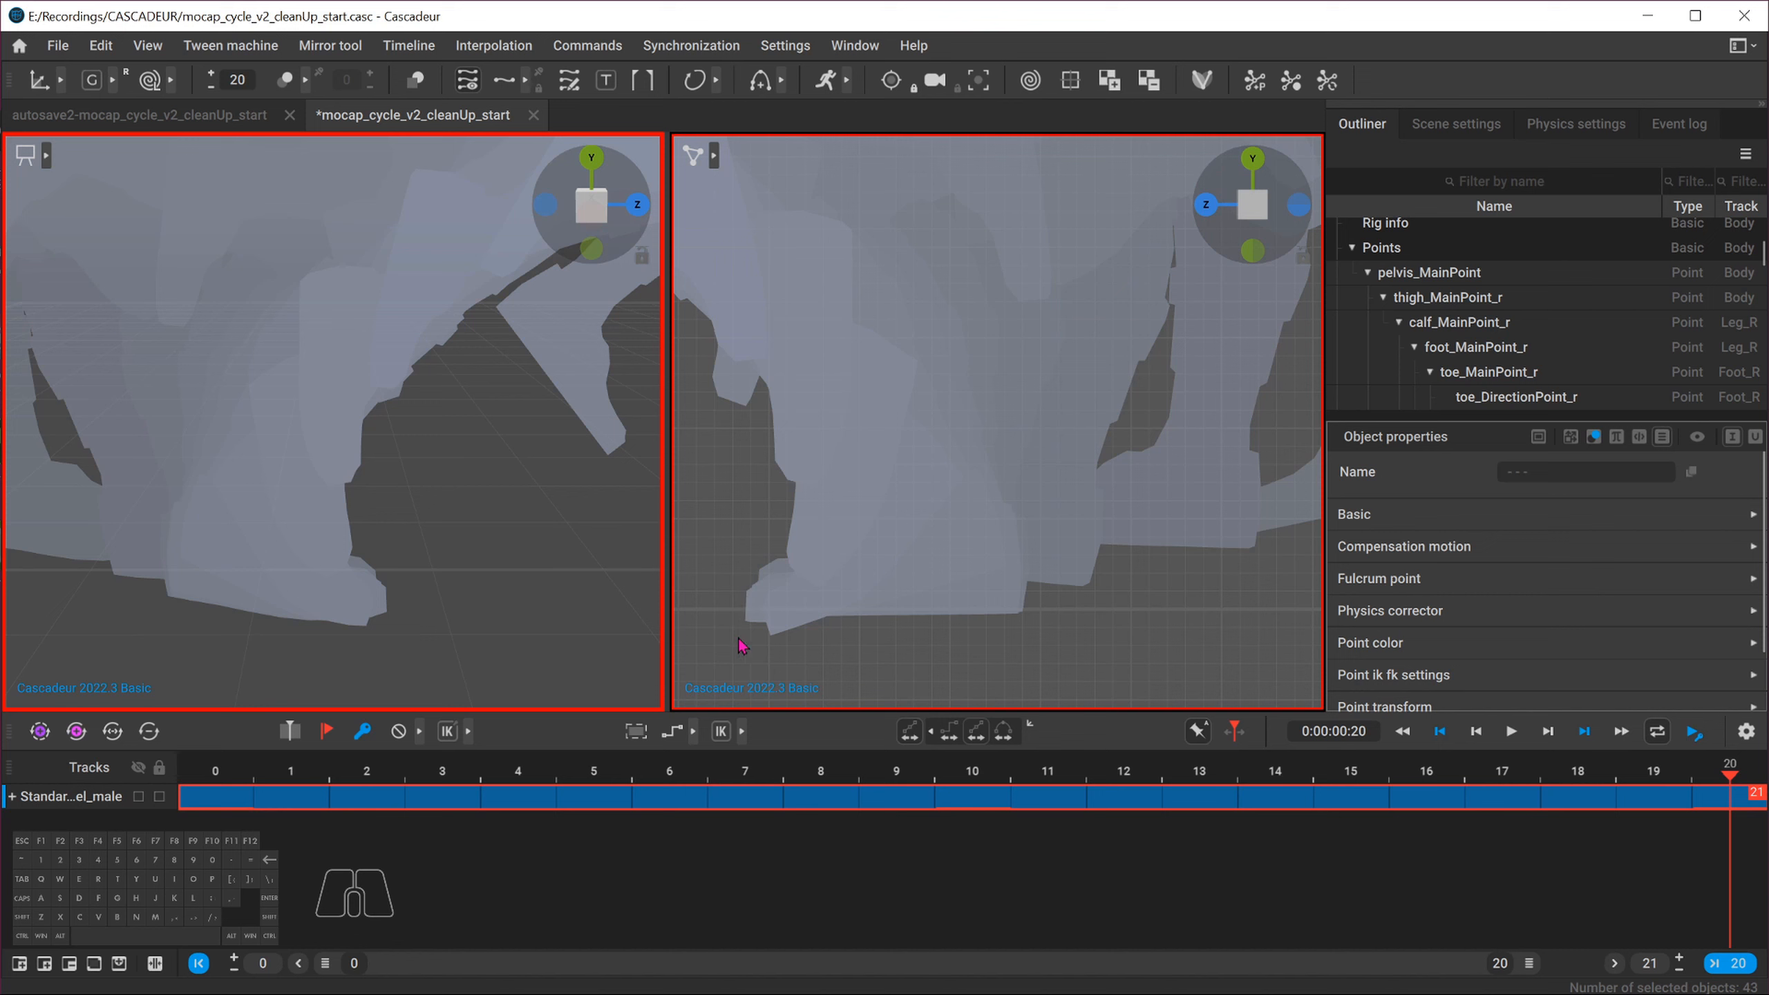
pyautogui.keyDown('alt'); pyautogui.moveTo(513, 506); pyautogui.dragTo(335, 487); pyautogui.keyUp('alt')
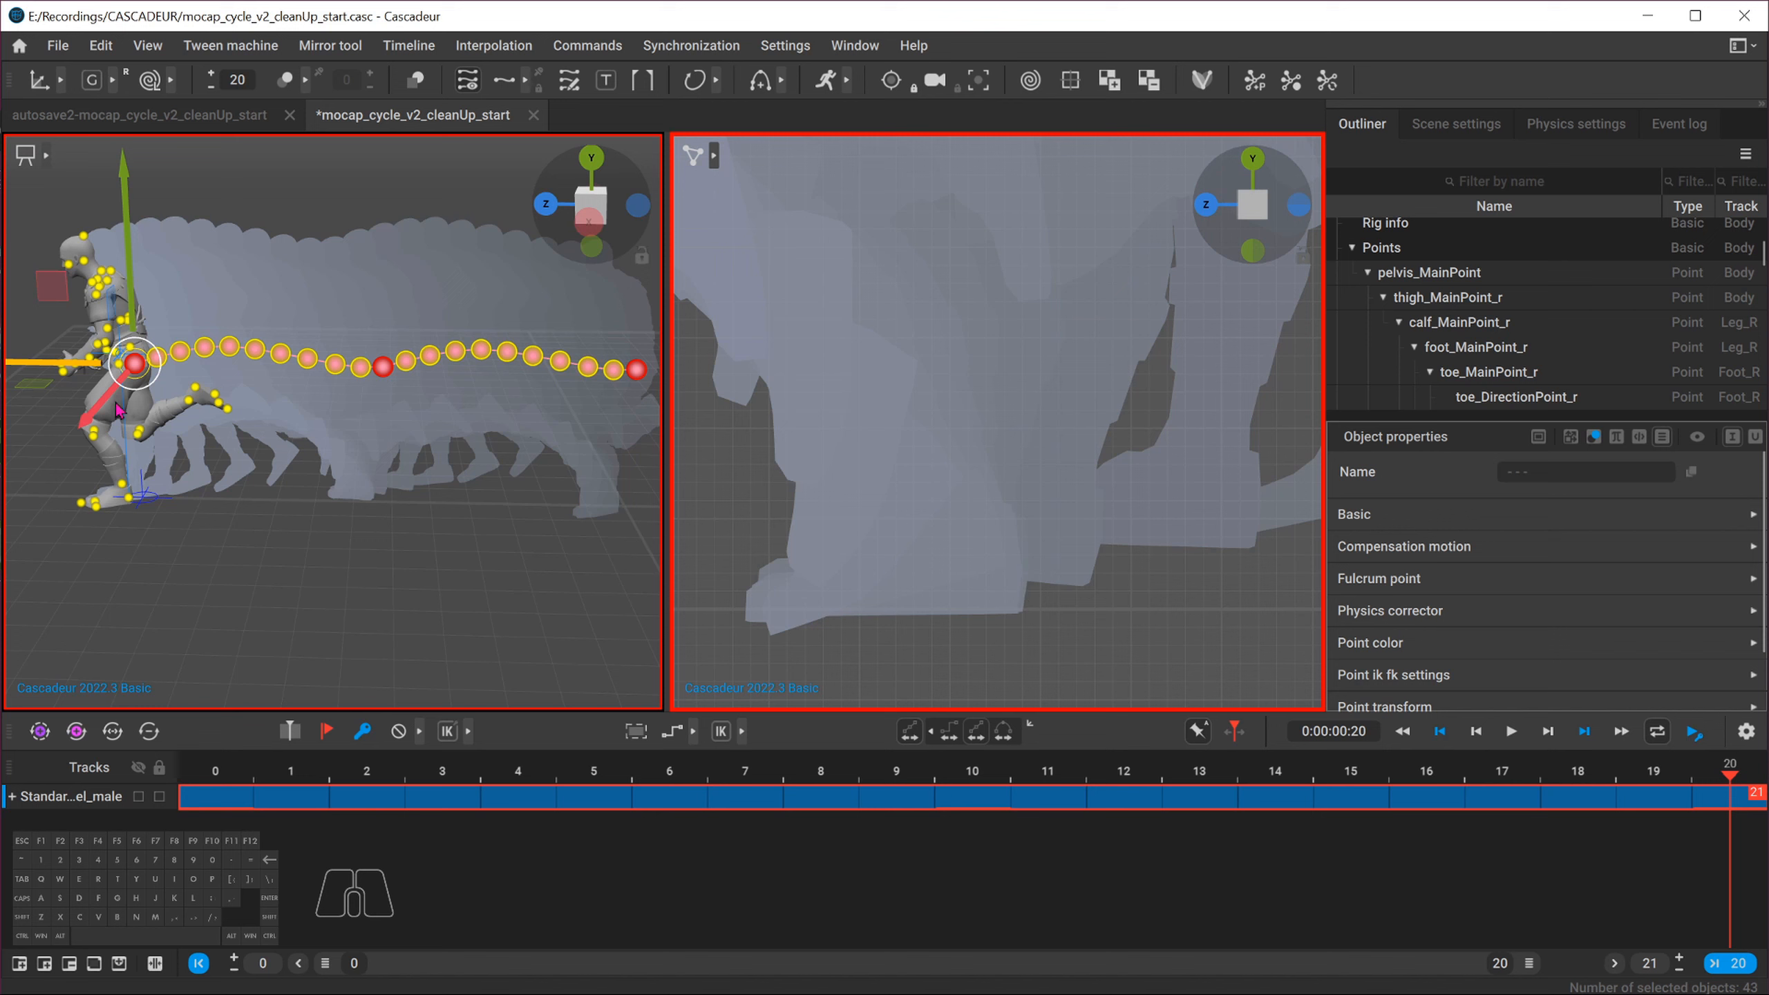
pyautogui.moveTo(67, 375); pyautogui.dragTo(78, 370)
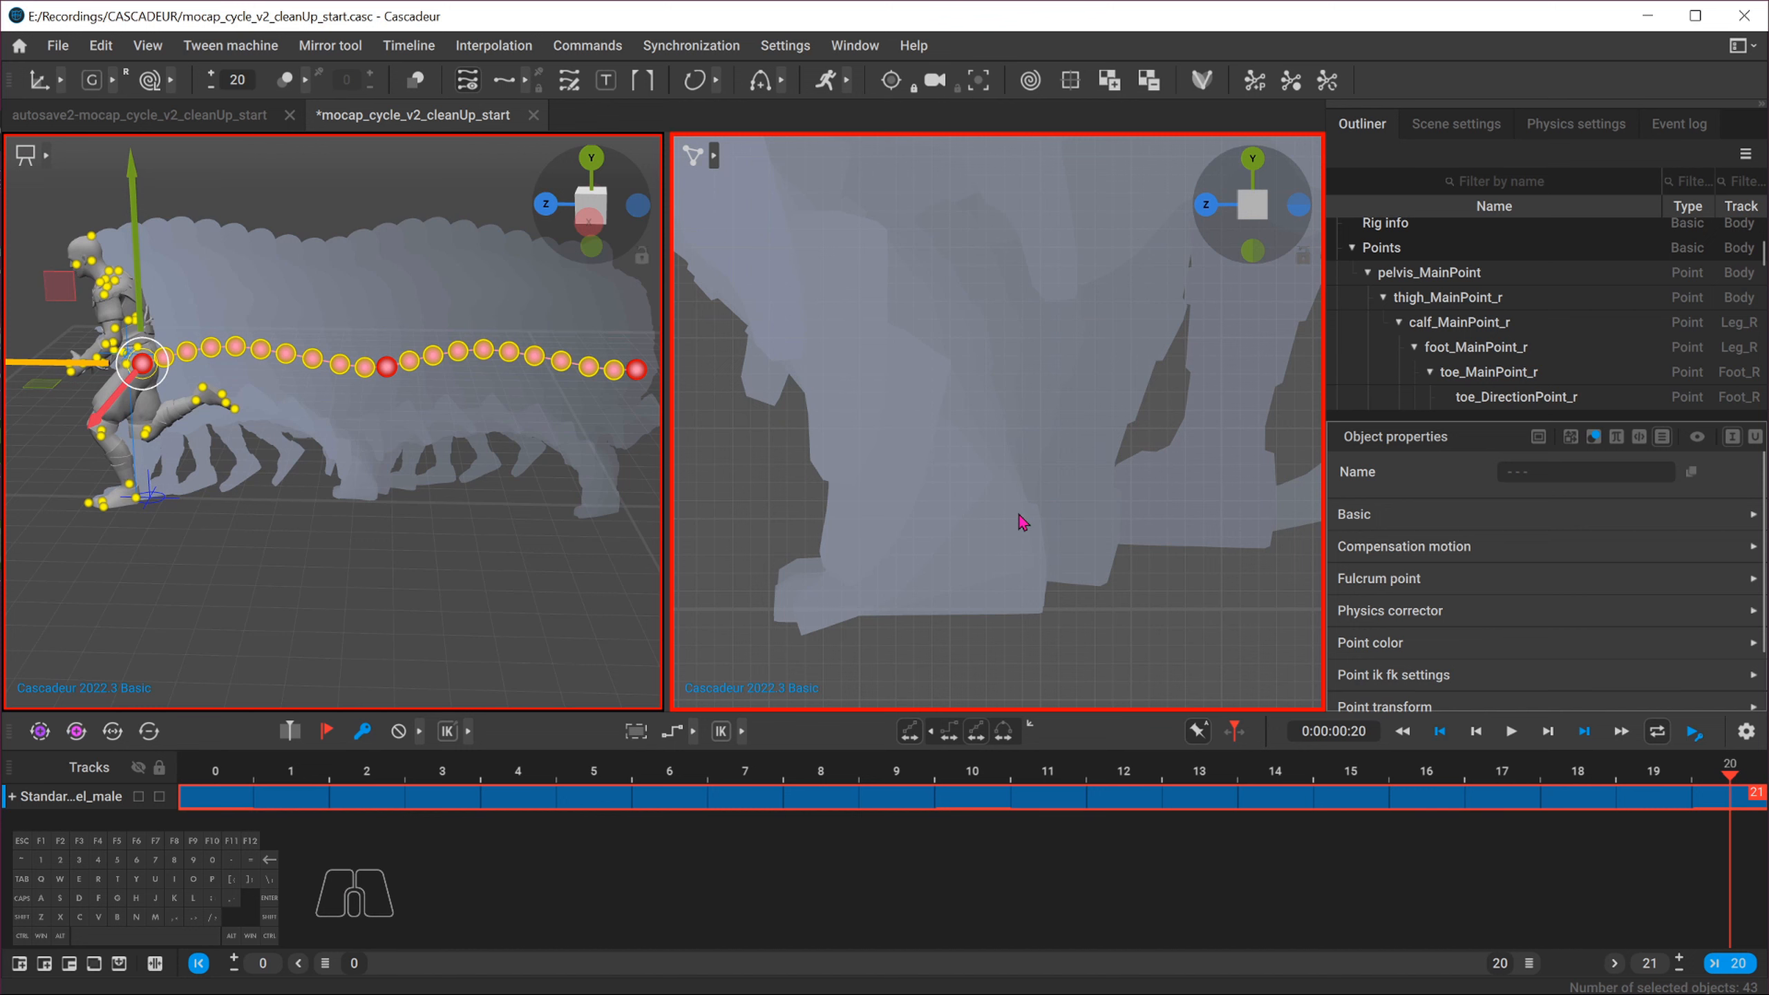
pyautogui.keyDown('alt'); pyautogui.moveTo(1212, 509); pyautogui.dragTo(1051, 537, button='middle'); pyautogui.keyUp('alt')
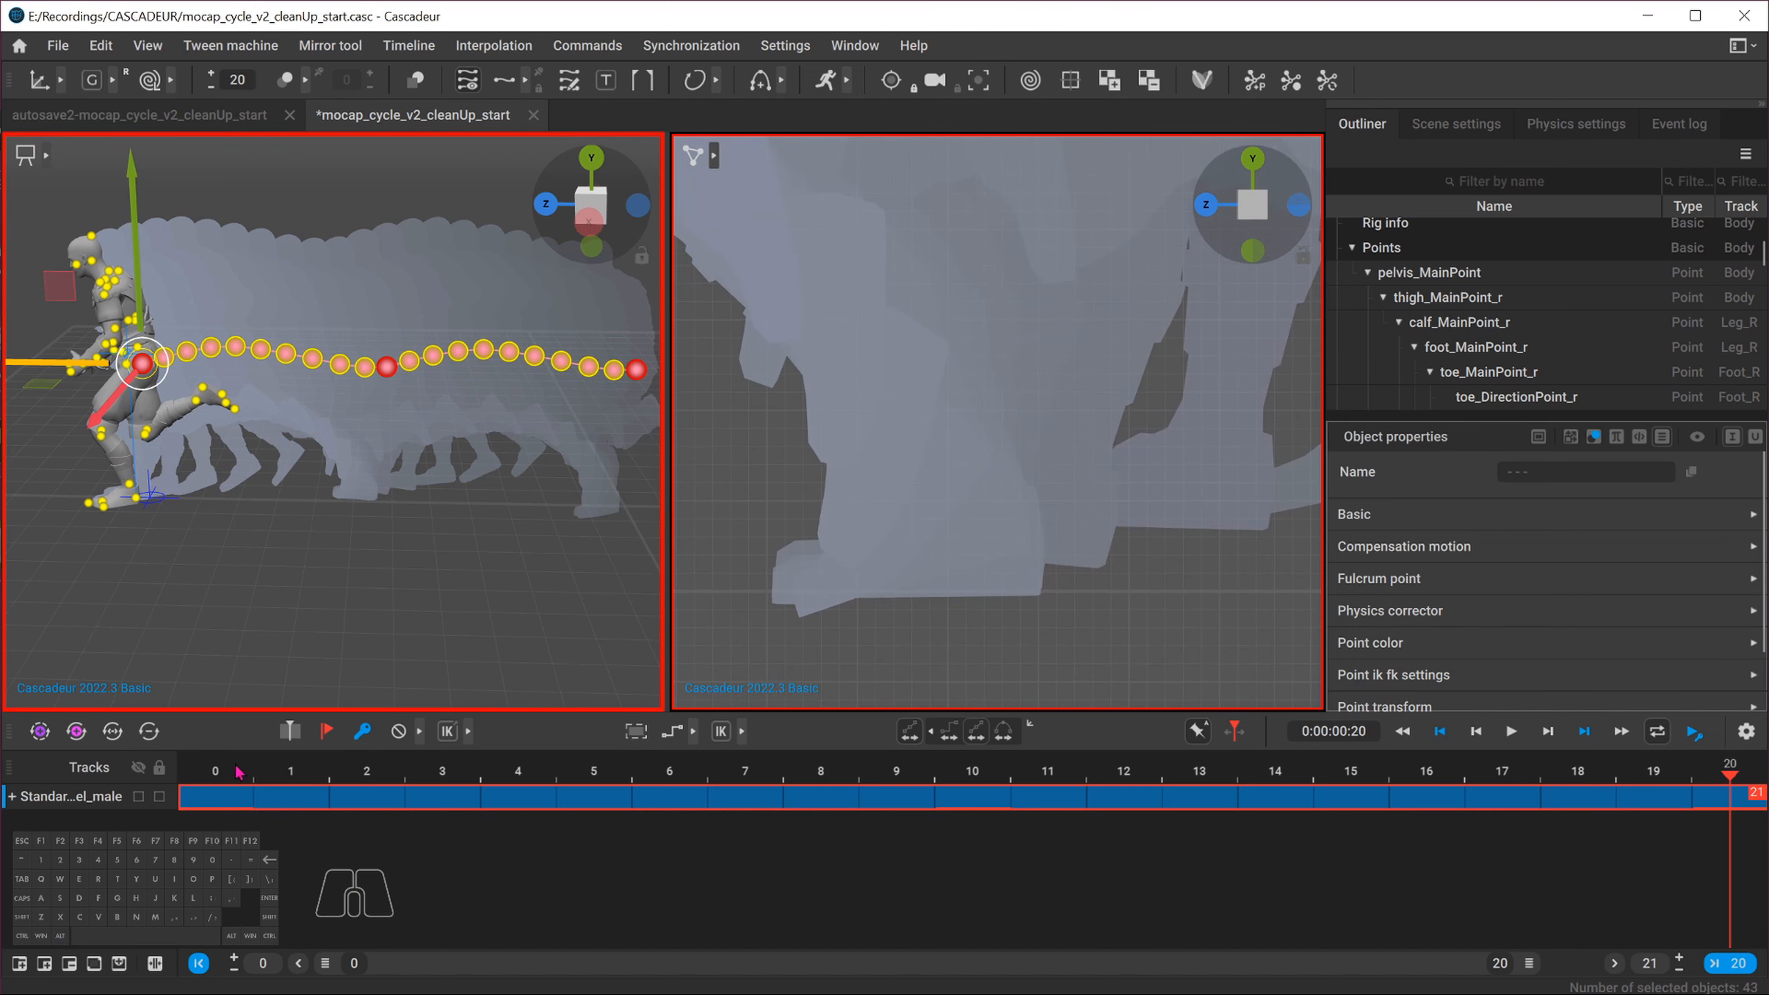
# Scrub to around frames 11–14 and zoom a single viewport in on the right foot to inspect its ground contact
pyautogui.moveTo(239, 772); pyautogui.dragTo(1021, 716)
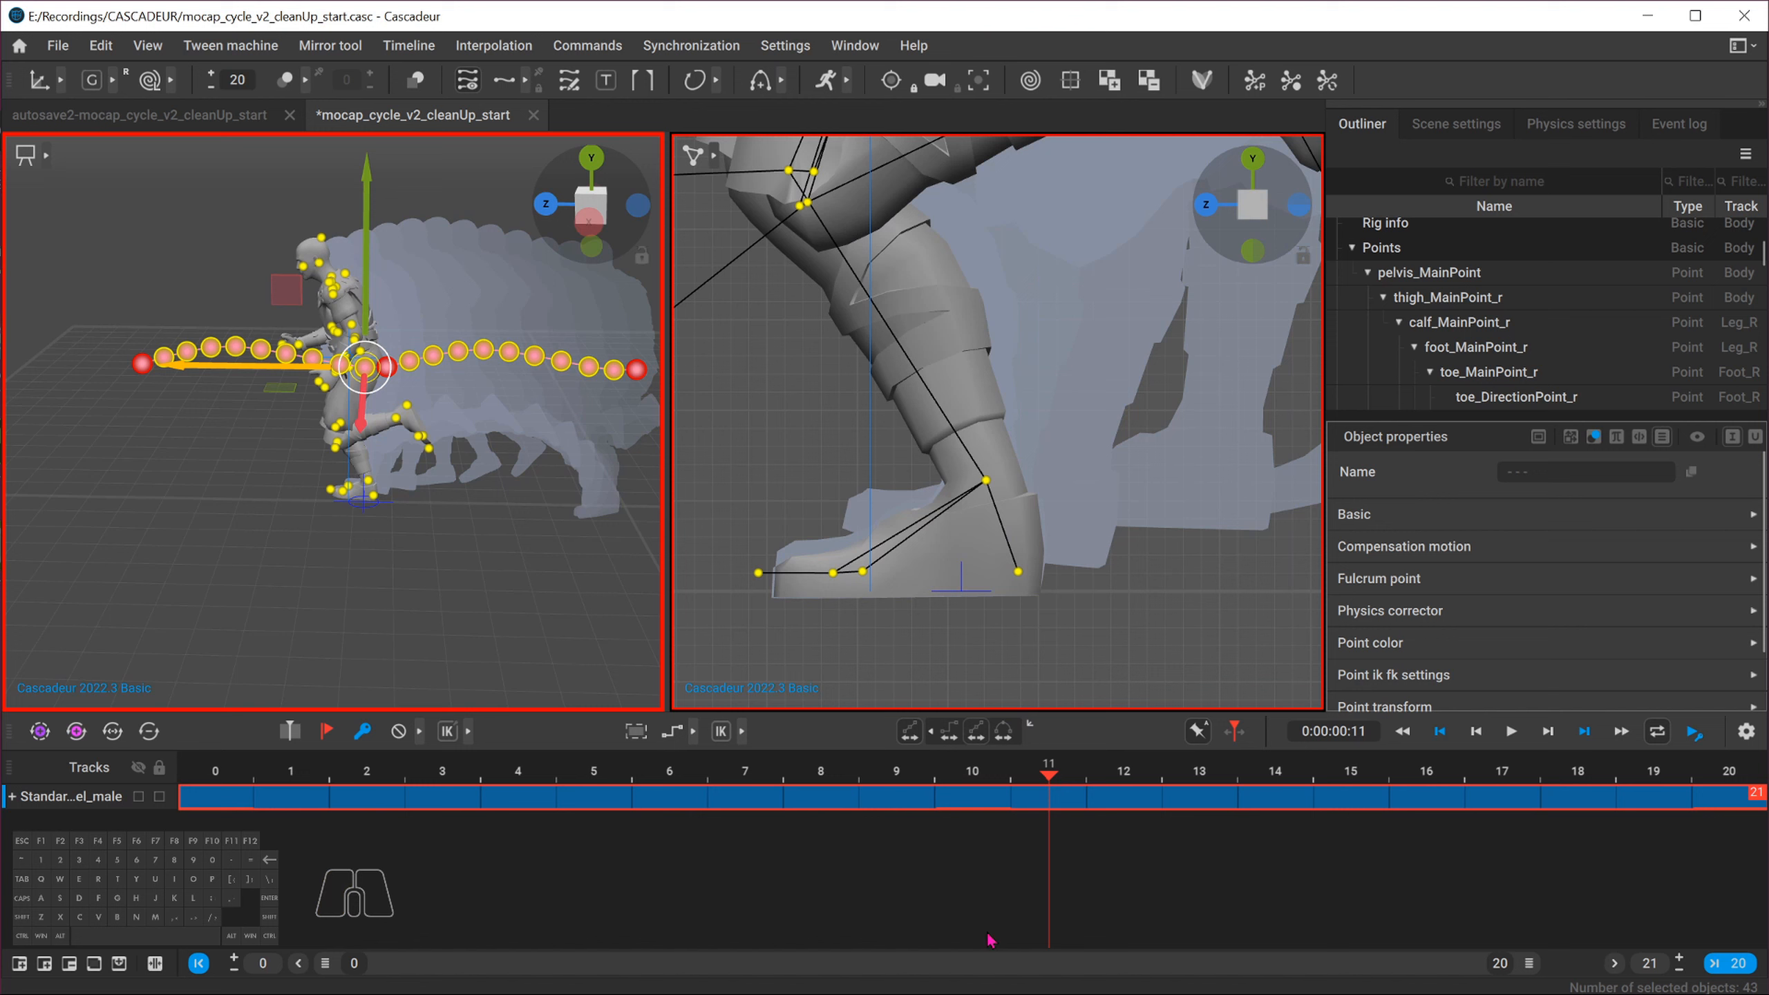
pyautogui.click(1057, 802)
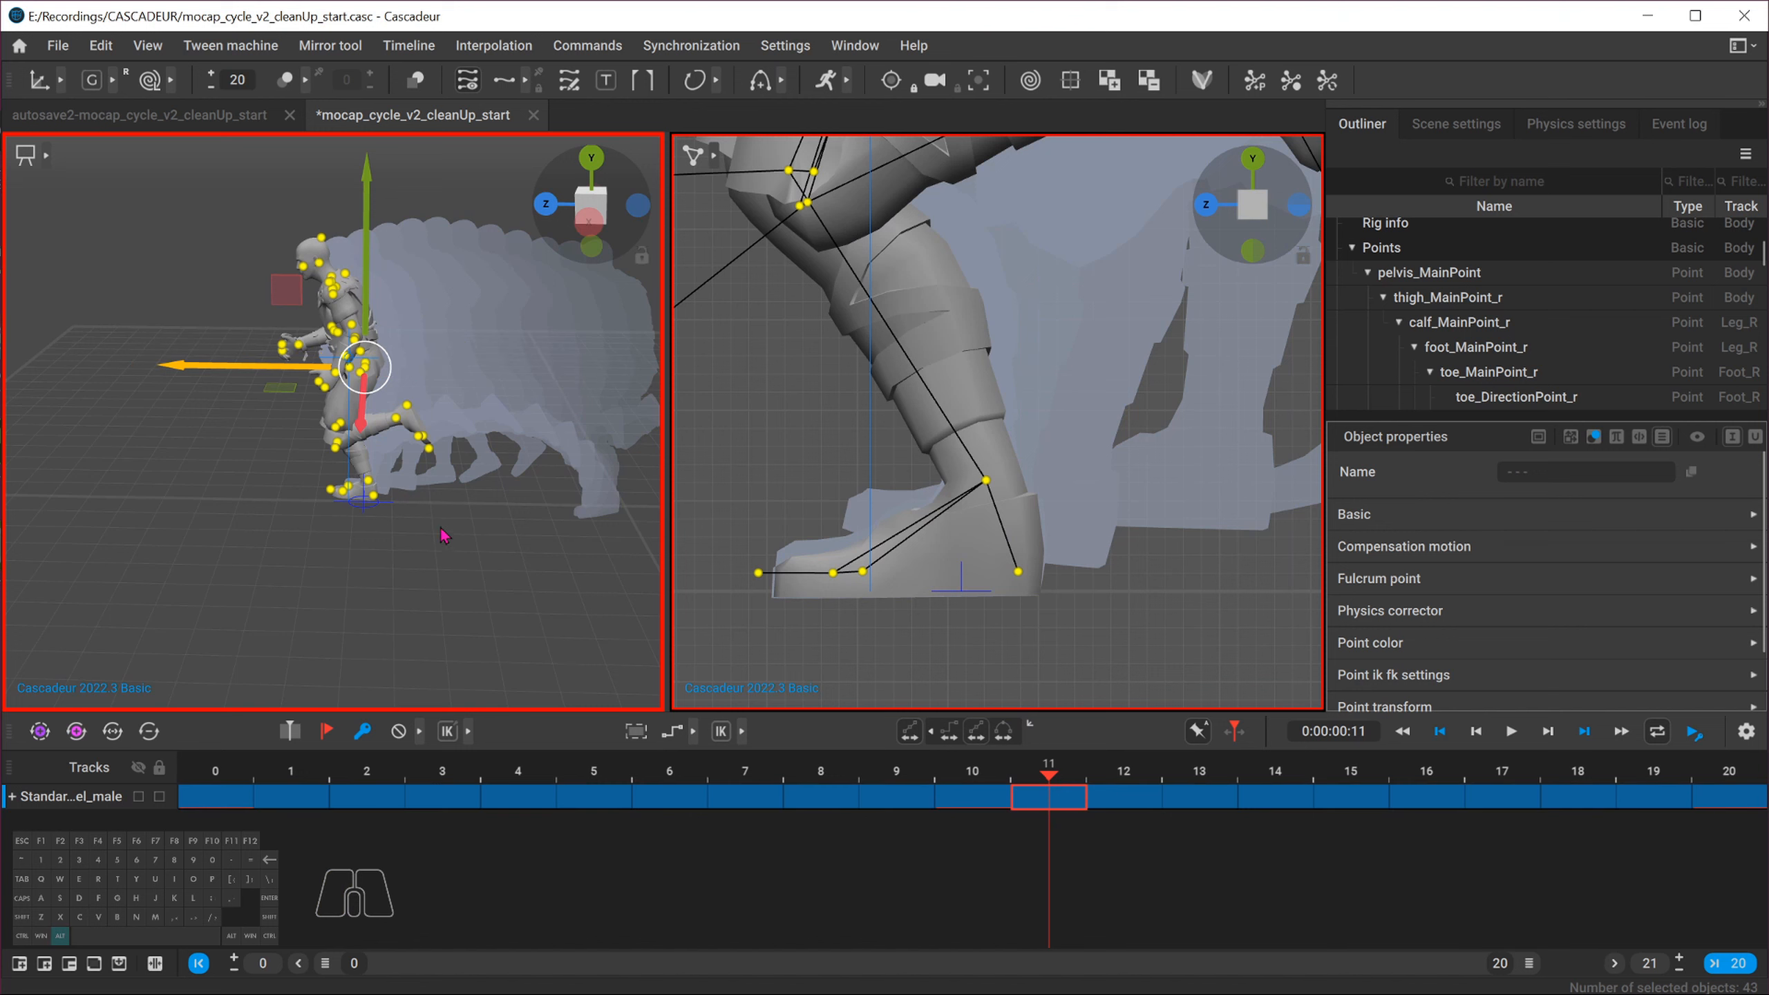
pyautogui.hotkey('alt', 'w')
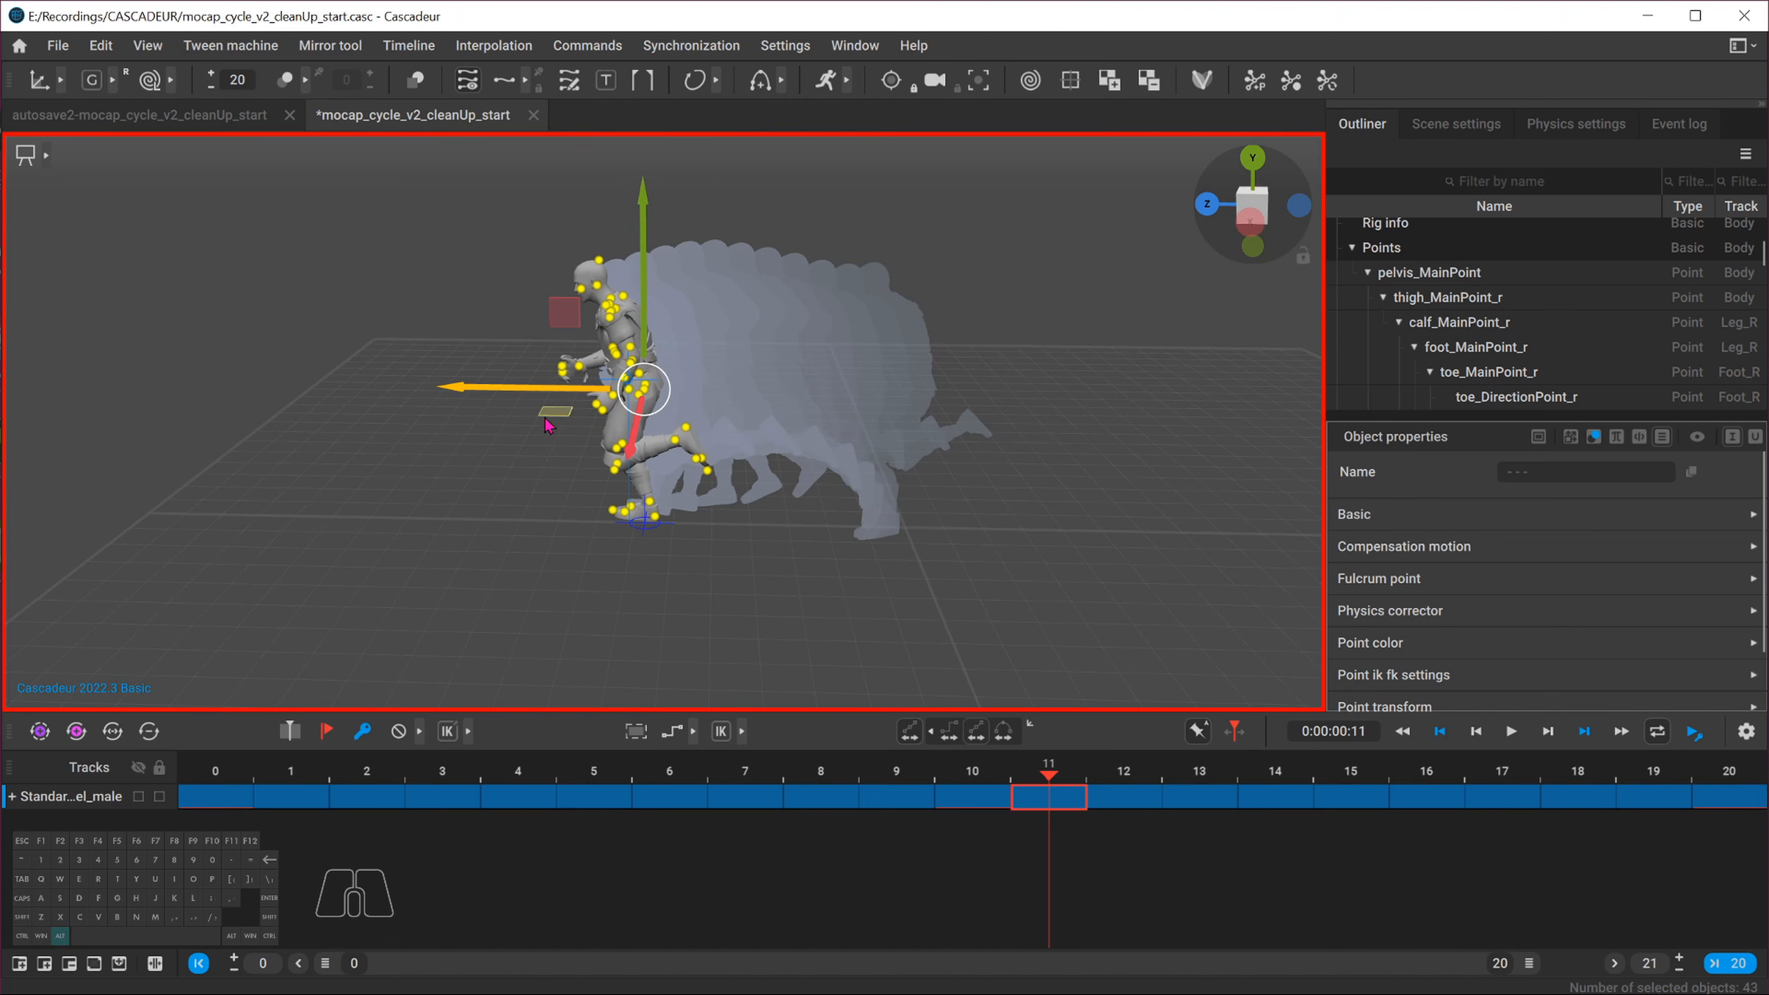
pyautogui.hotkey('alt', 'w')
pyautogui.press('space')
pyautogui.press('space')
pyautogui.press('space')
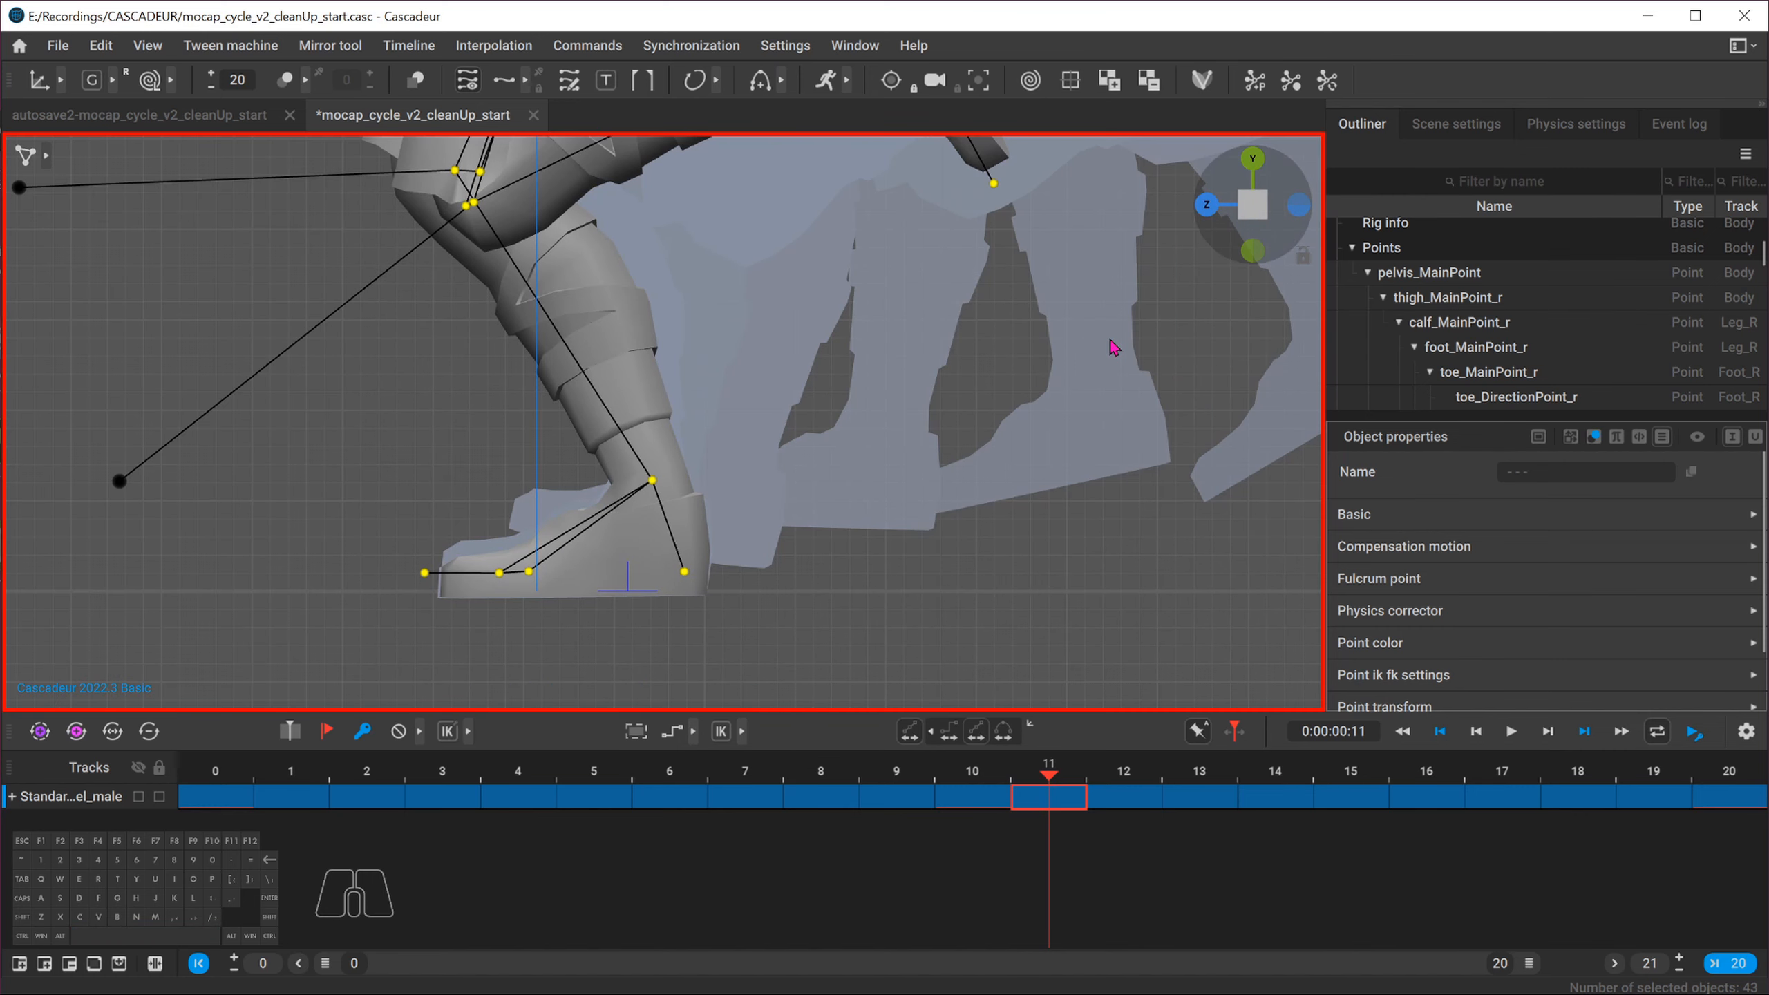
pyautogui.keyDown('alt'); pyautogui.moveTo(403, 576); pyautogui.dragTo(481, 544, button='middle'); pyautogui.keyUp('alt')
pyautogui.keyDown('alt'); pyautogui.moveTo(482, 544); pyautogui.dragTo(647, 599, button='right'); pyautogui.keyUp('alt')
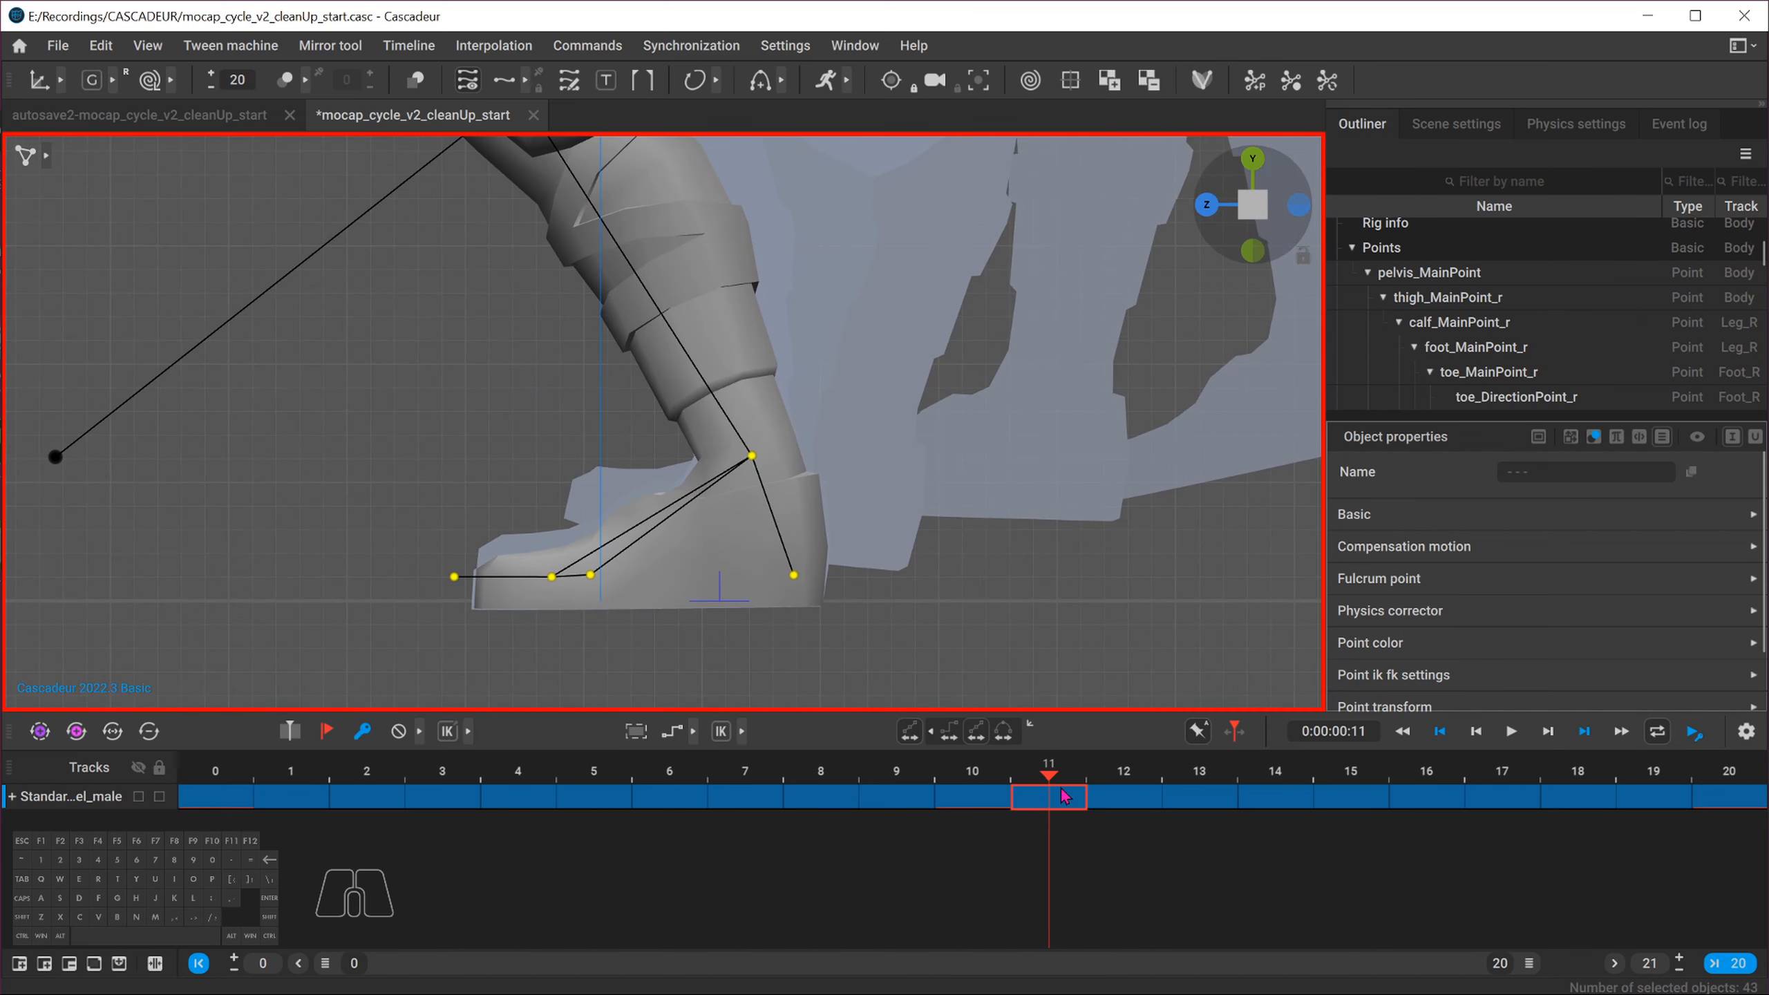
pyautogui.click(1124, 774)
pyautogui.moveTo(1124, 775); pyautogui.dragTo(1274, 770)
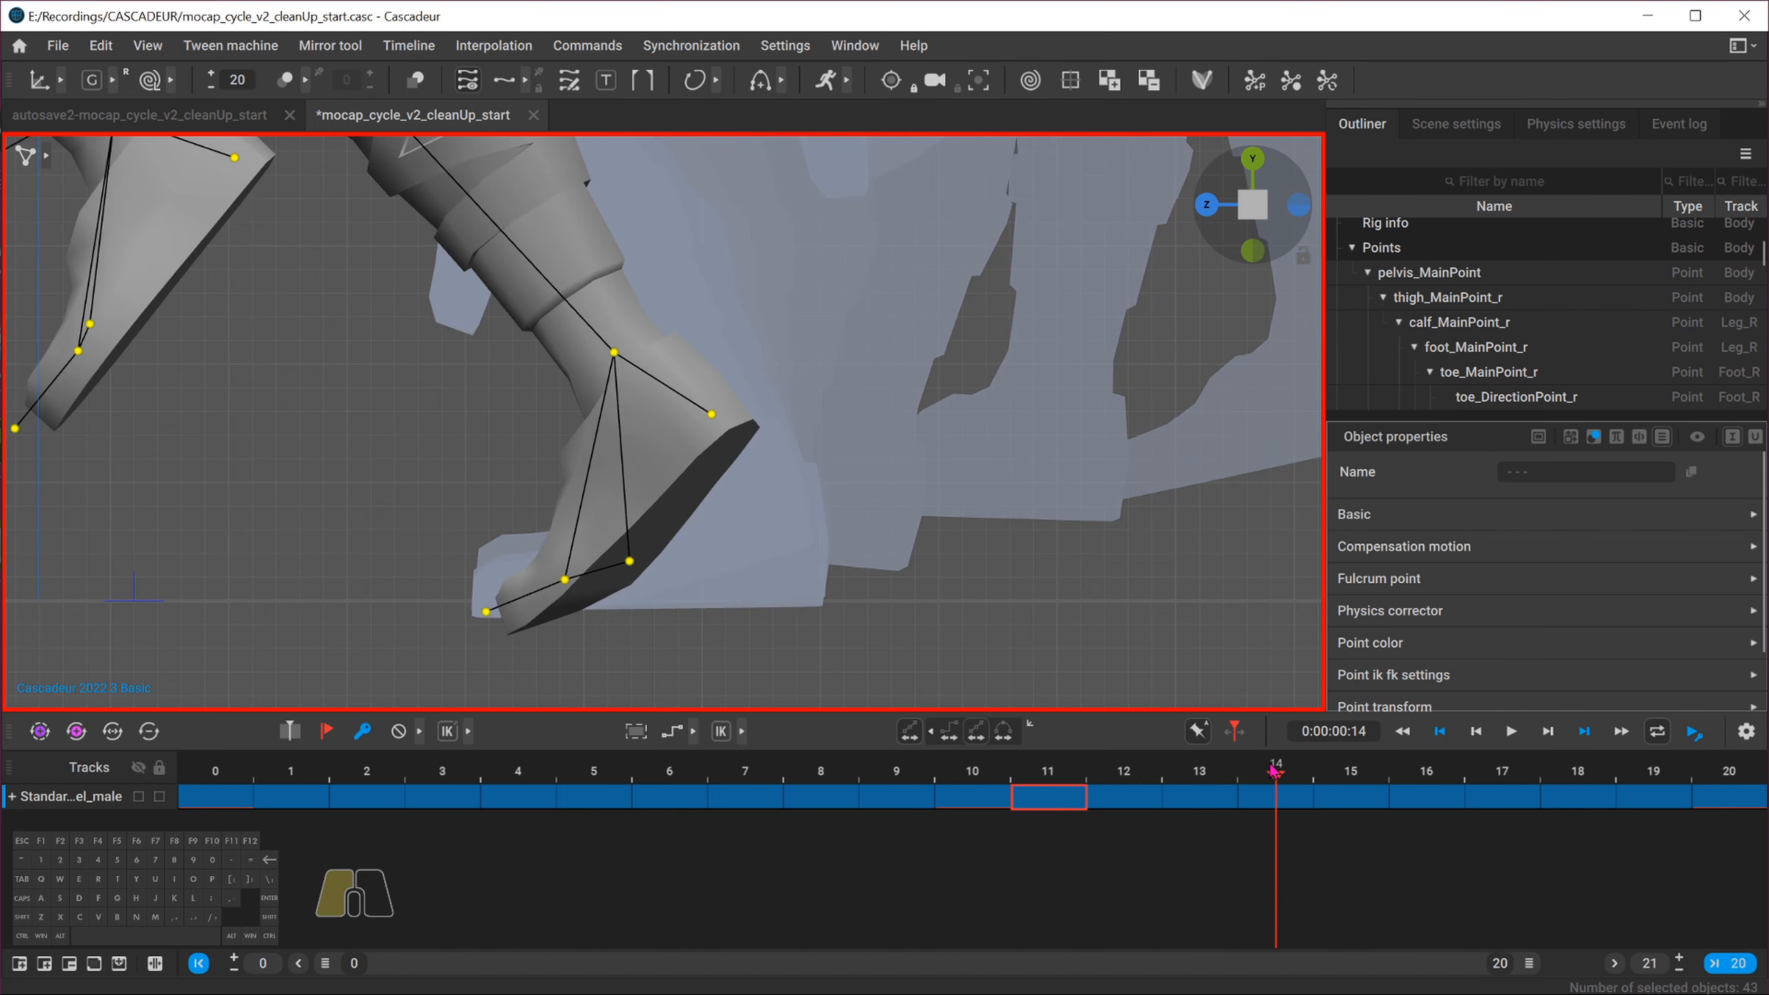
pyautogui.moveTo(1274, 770); pyautogui.dragTo(1200, 786)
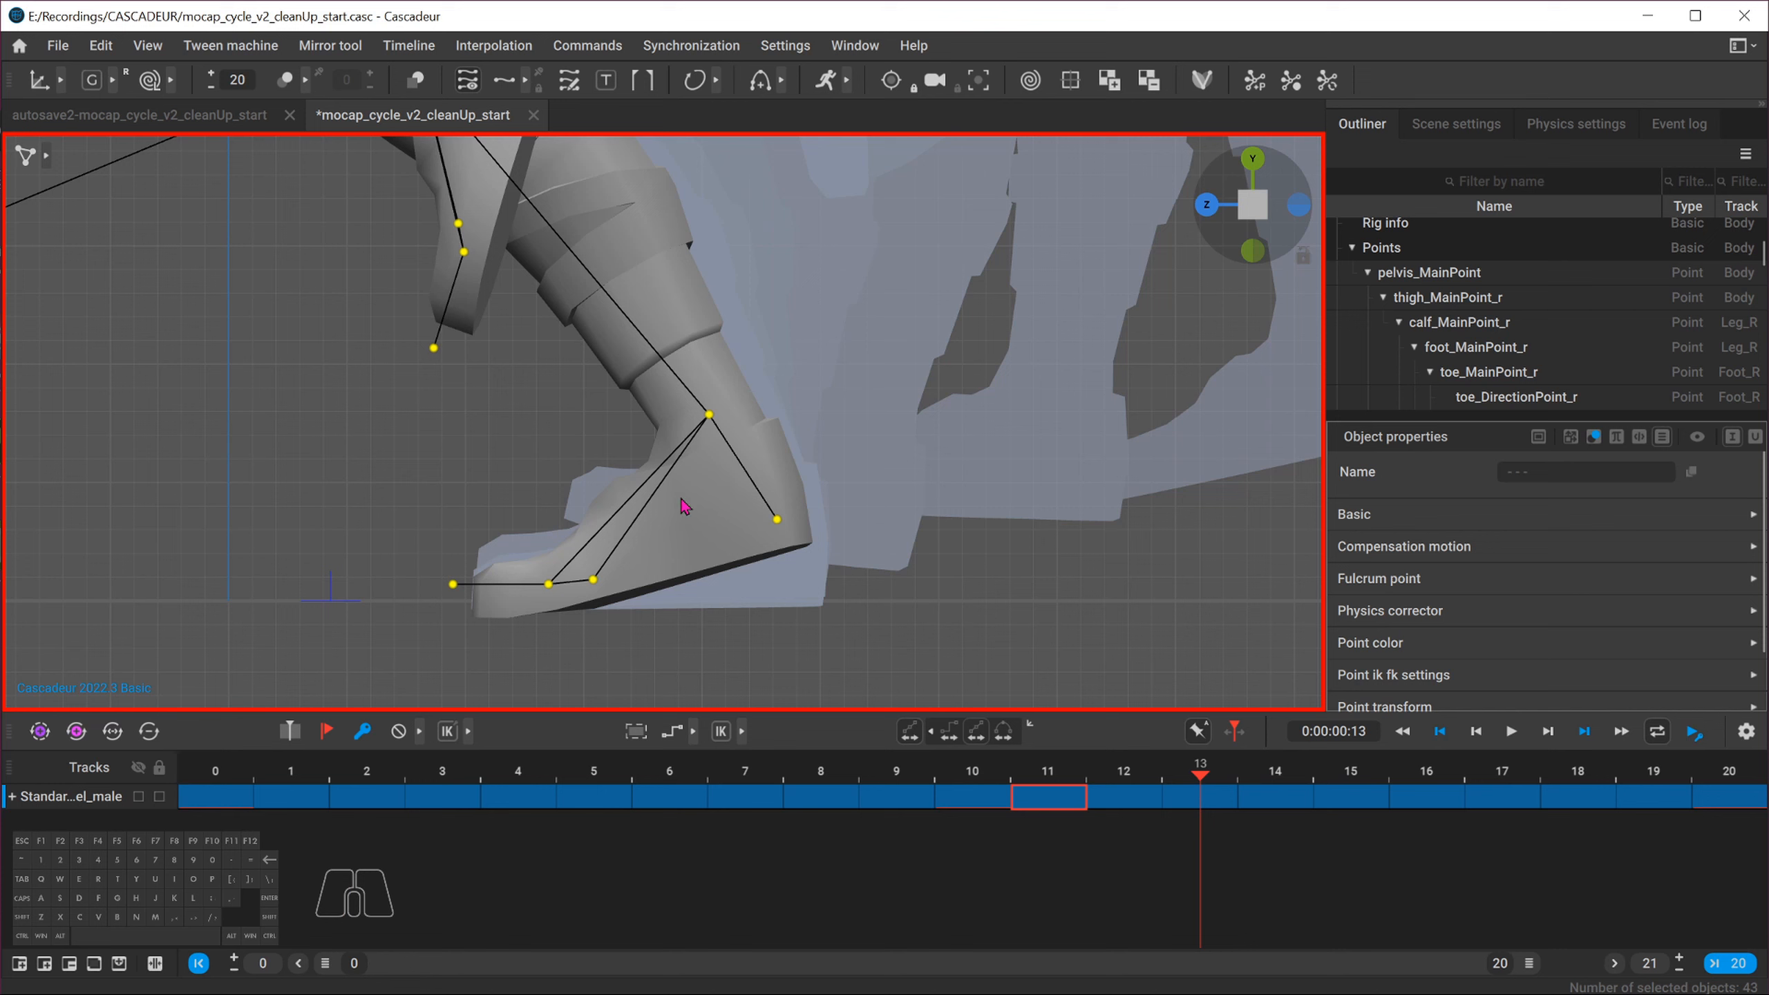
# Select the right foot's points and try lifting them slightly at frame 13, then undo the lifts
pyautogui.moveTo(804, 400); pyautogui.dragTo(415, 603)
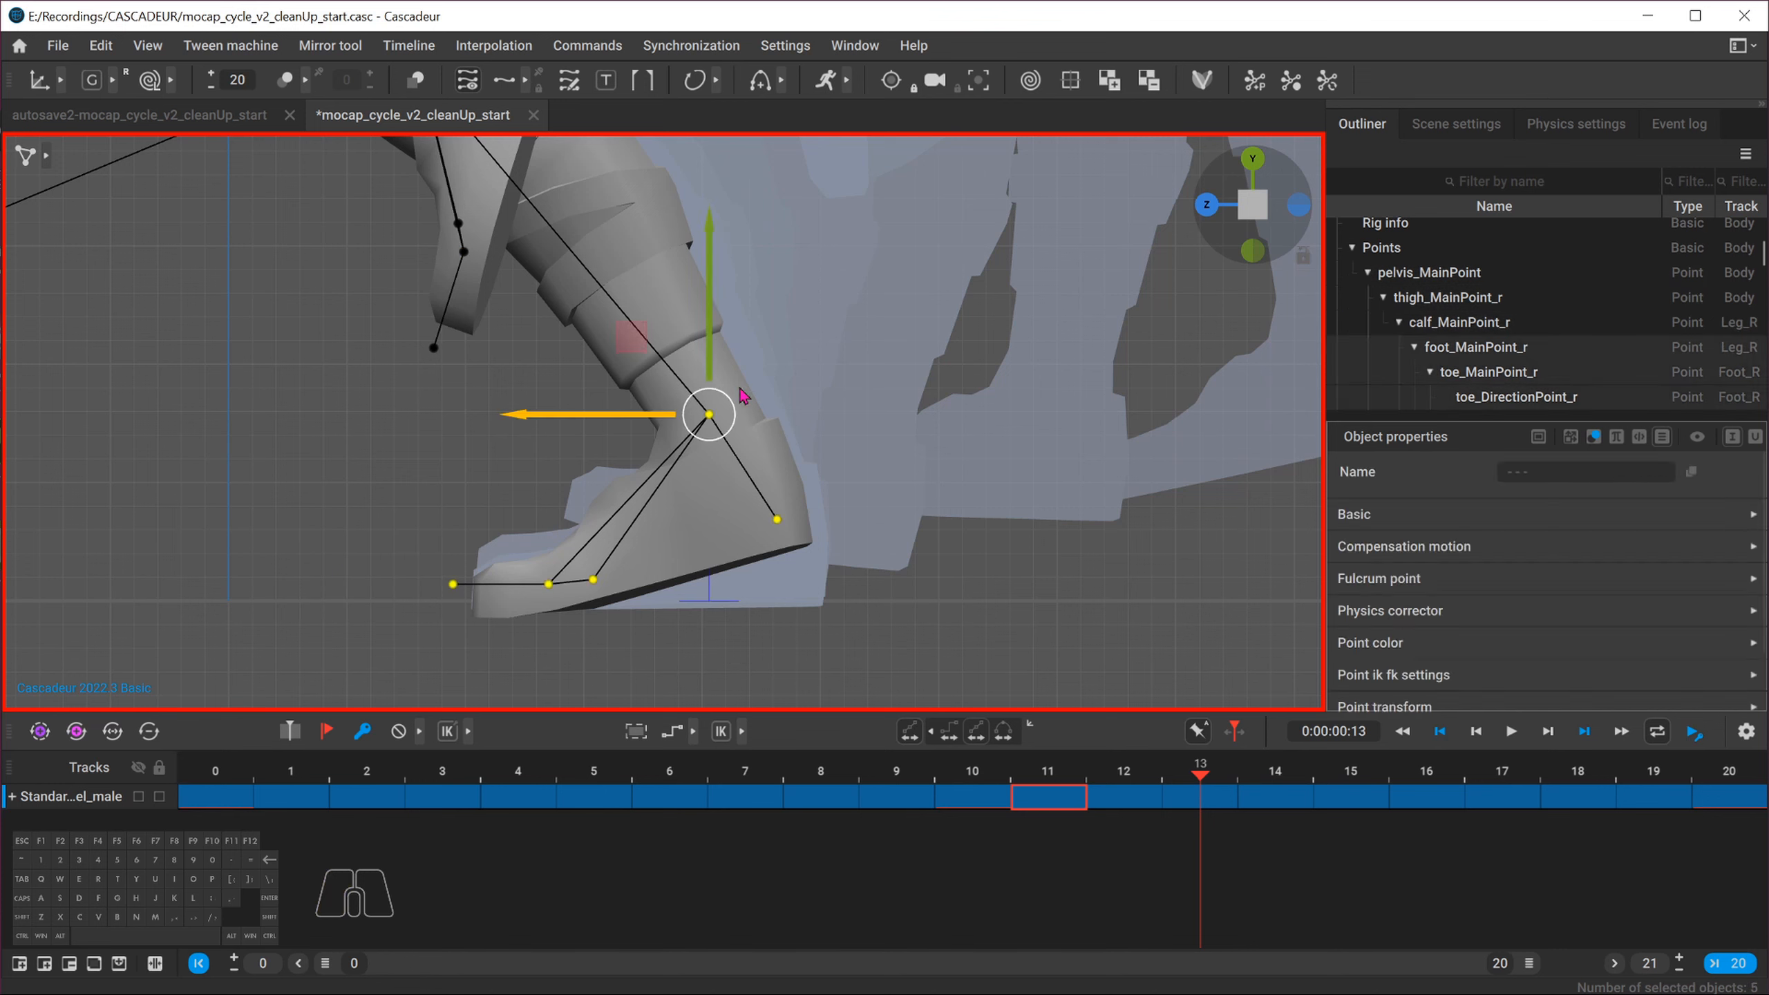
pyautogui.moveTo(711, 352); pyautogui.dragTo(717, 339)
pyautogui.hotkey('ctrl', 'z')
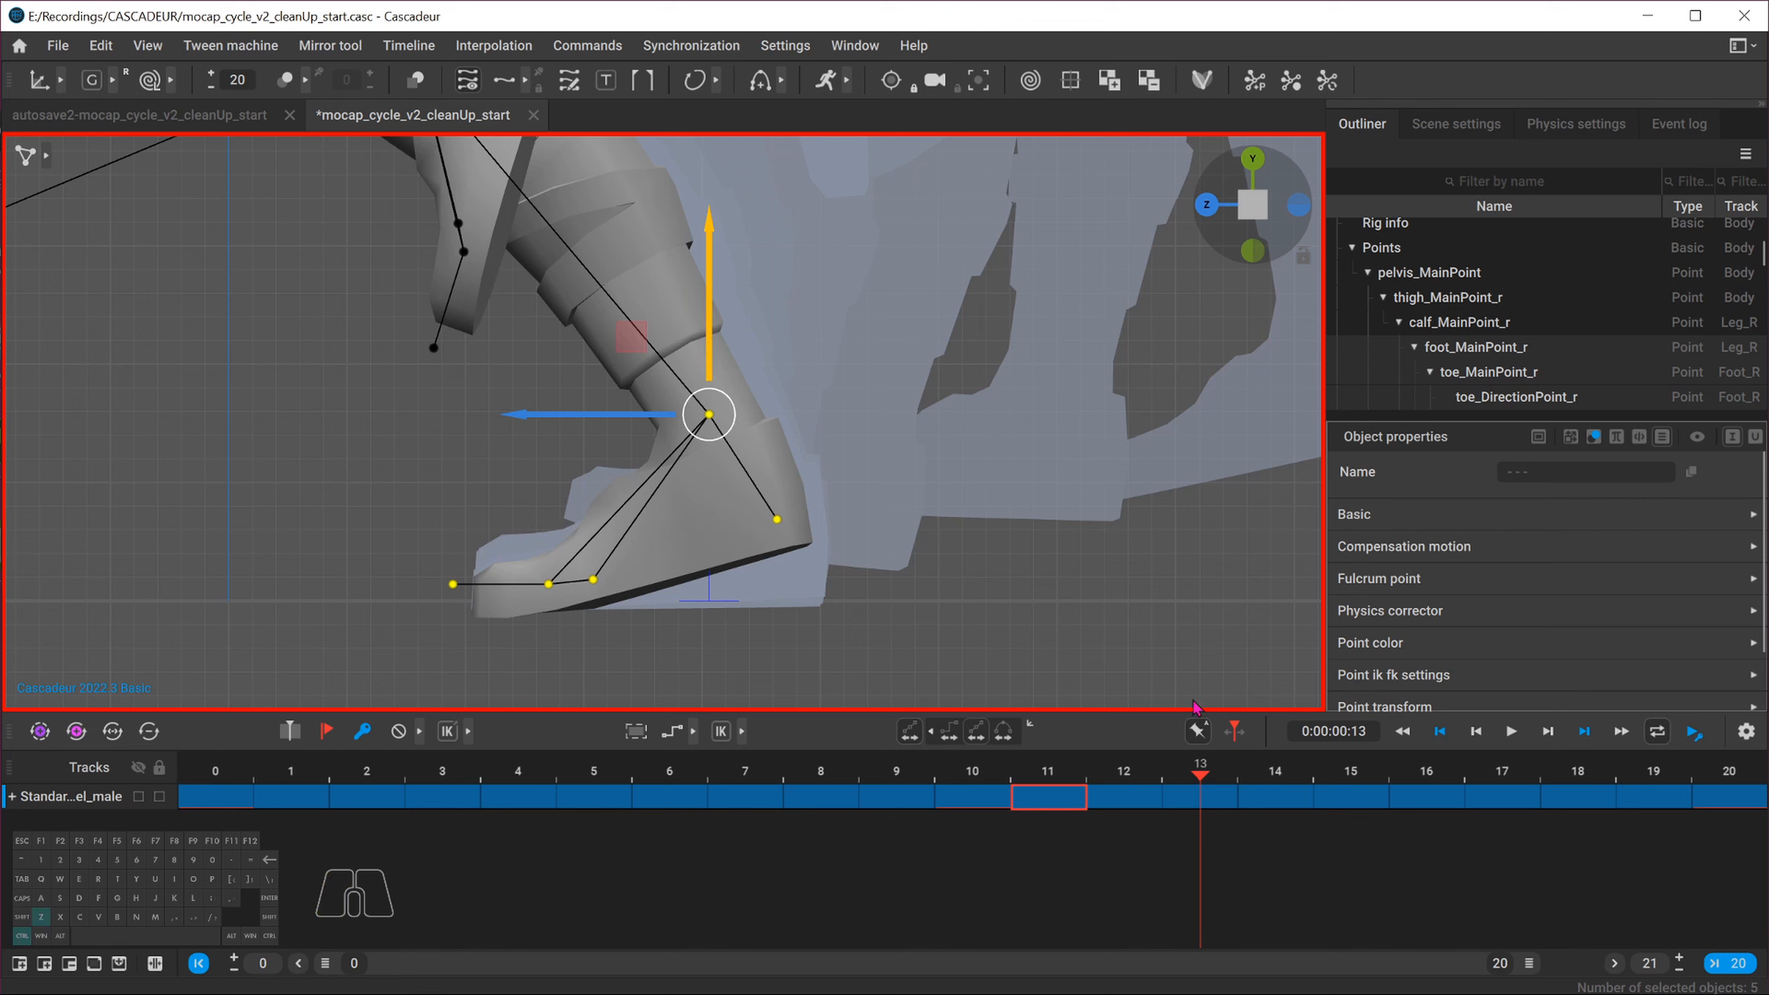
pyautogui.click(1192, 796)
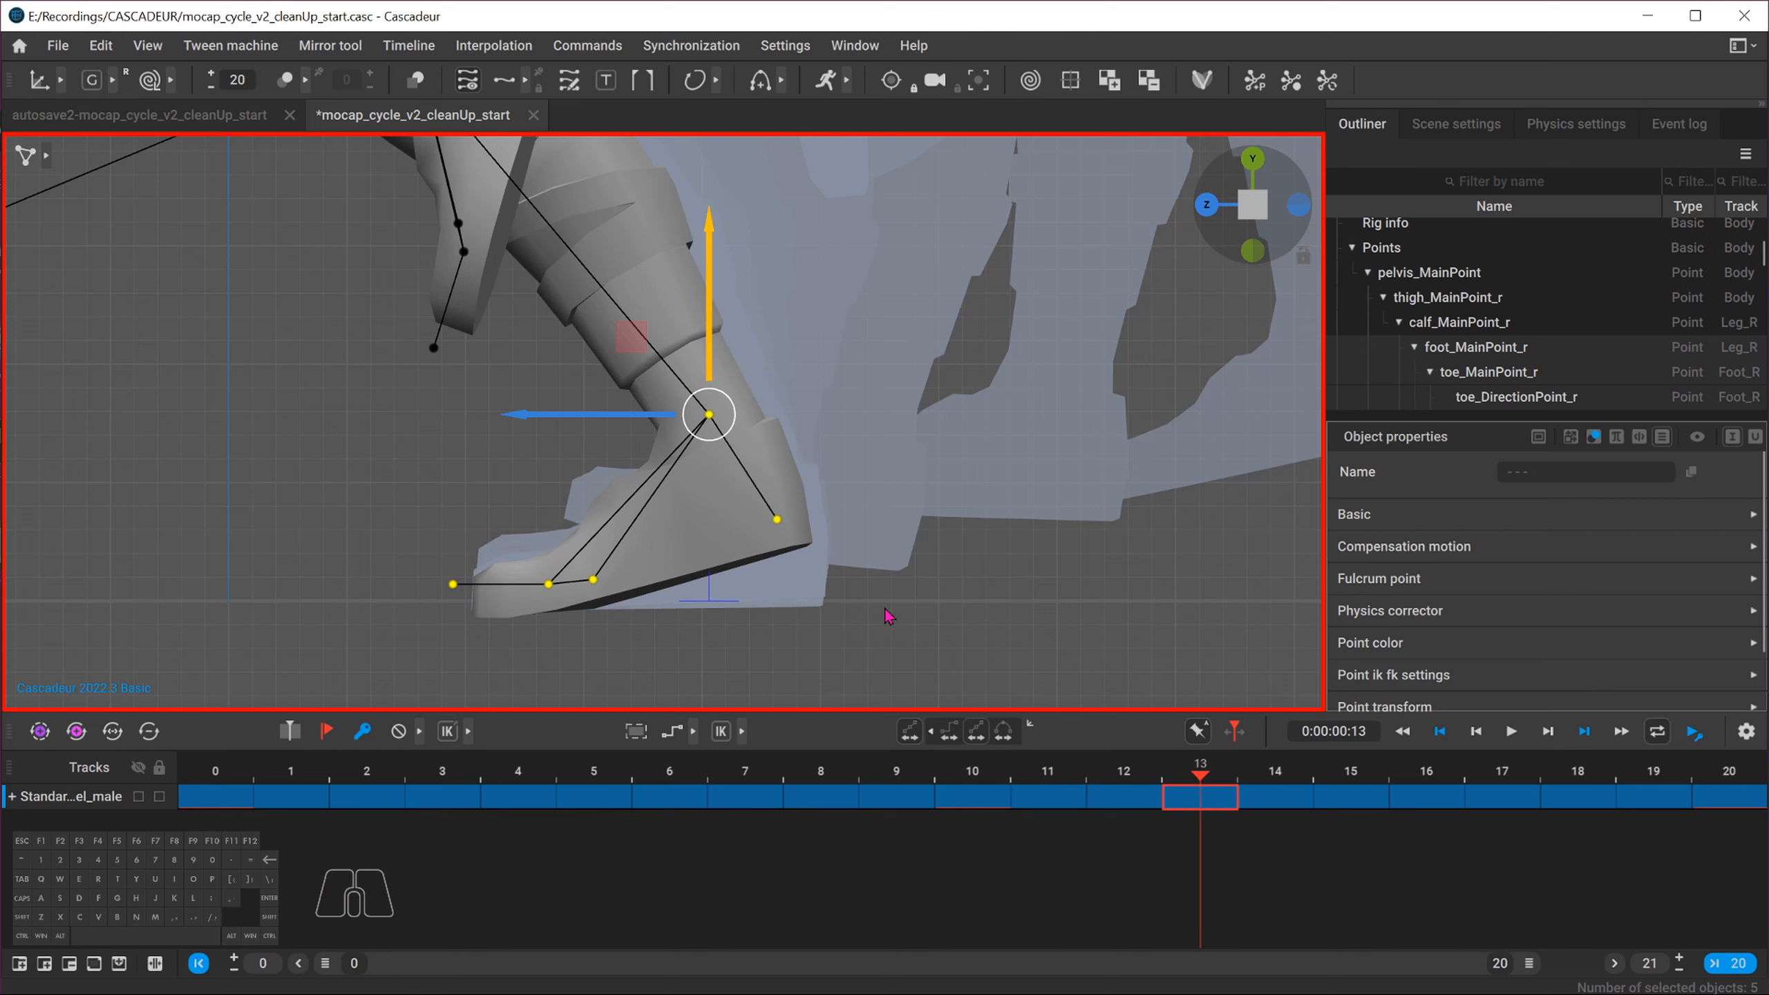
pyautogui.moveTo(709, 337); pyautogui.dragTo(707, 324)
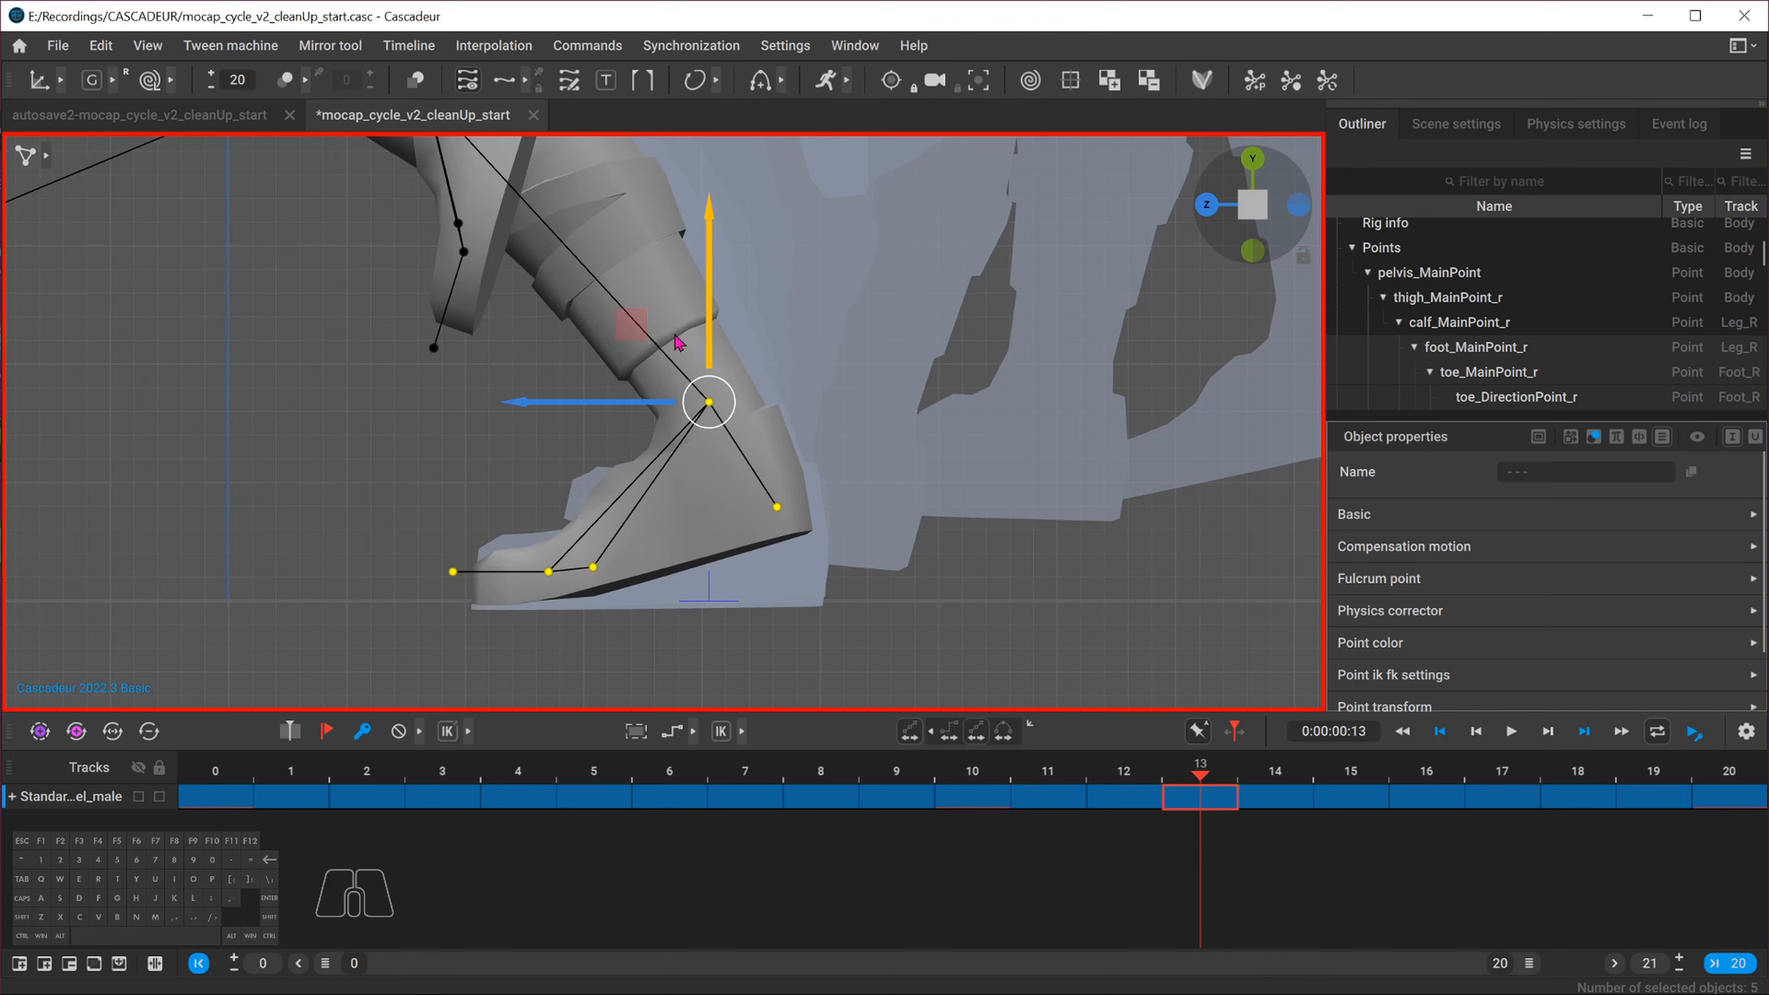
pyautogui.click(1127, 773)
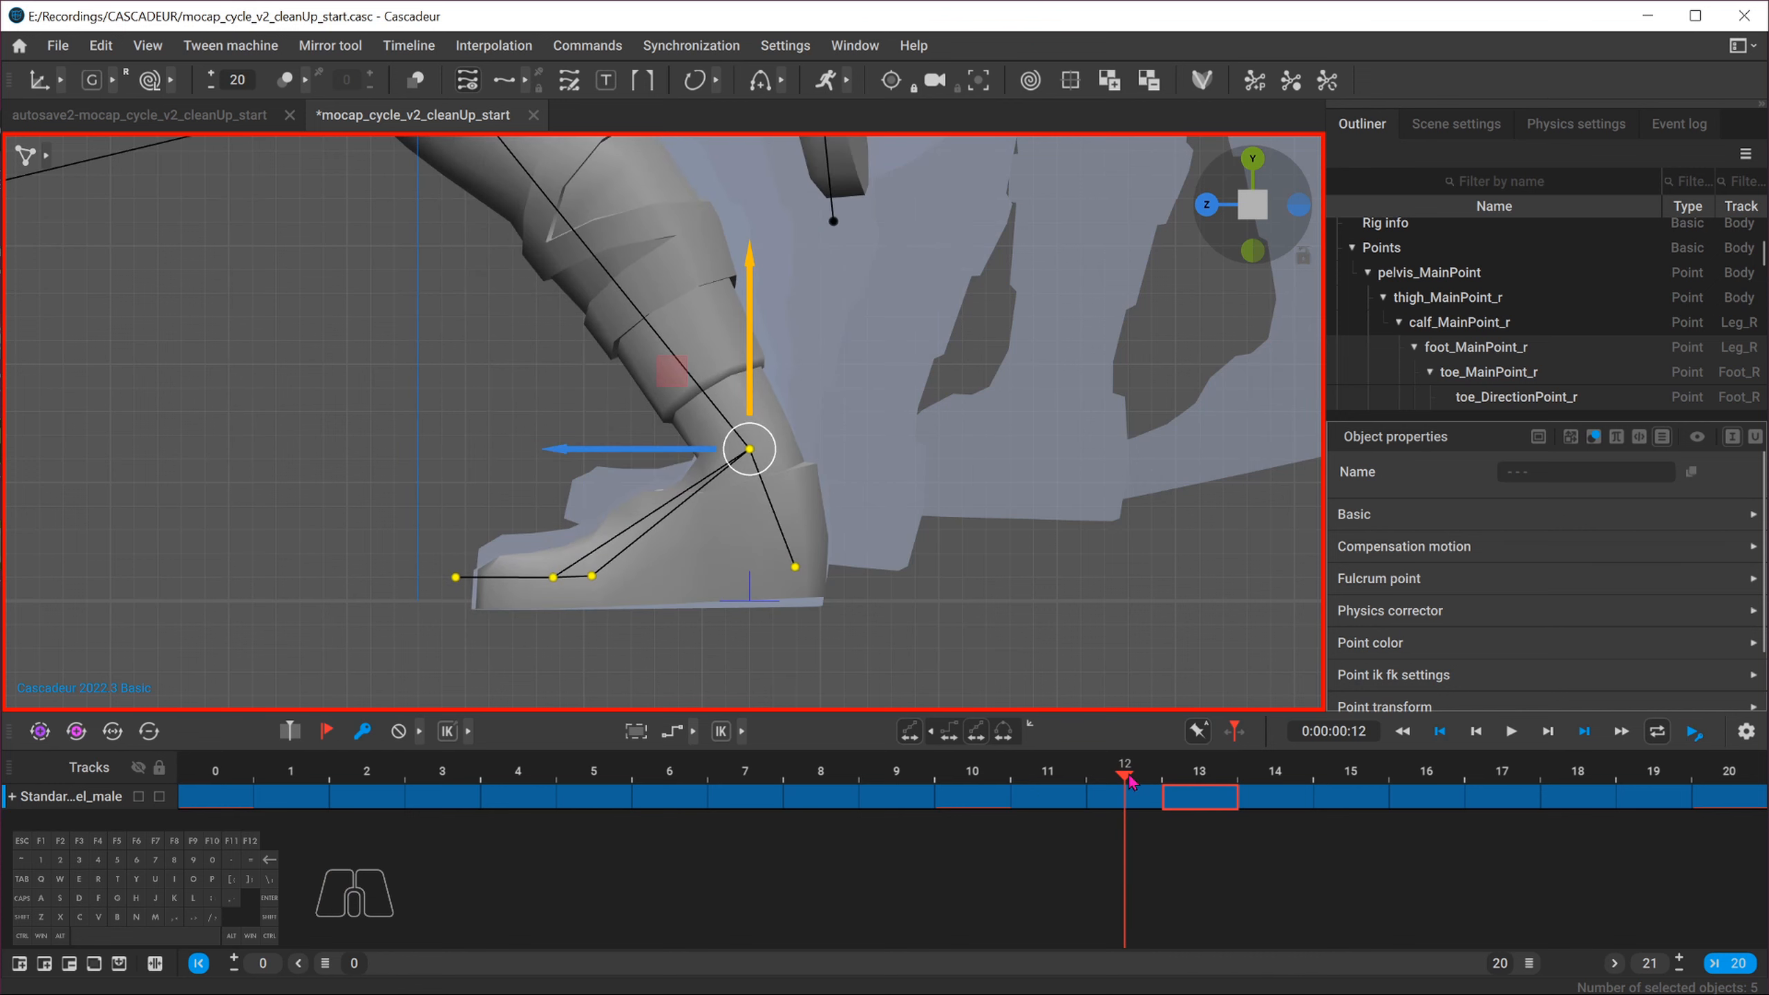
pyautogui.click(973, 772)
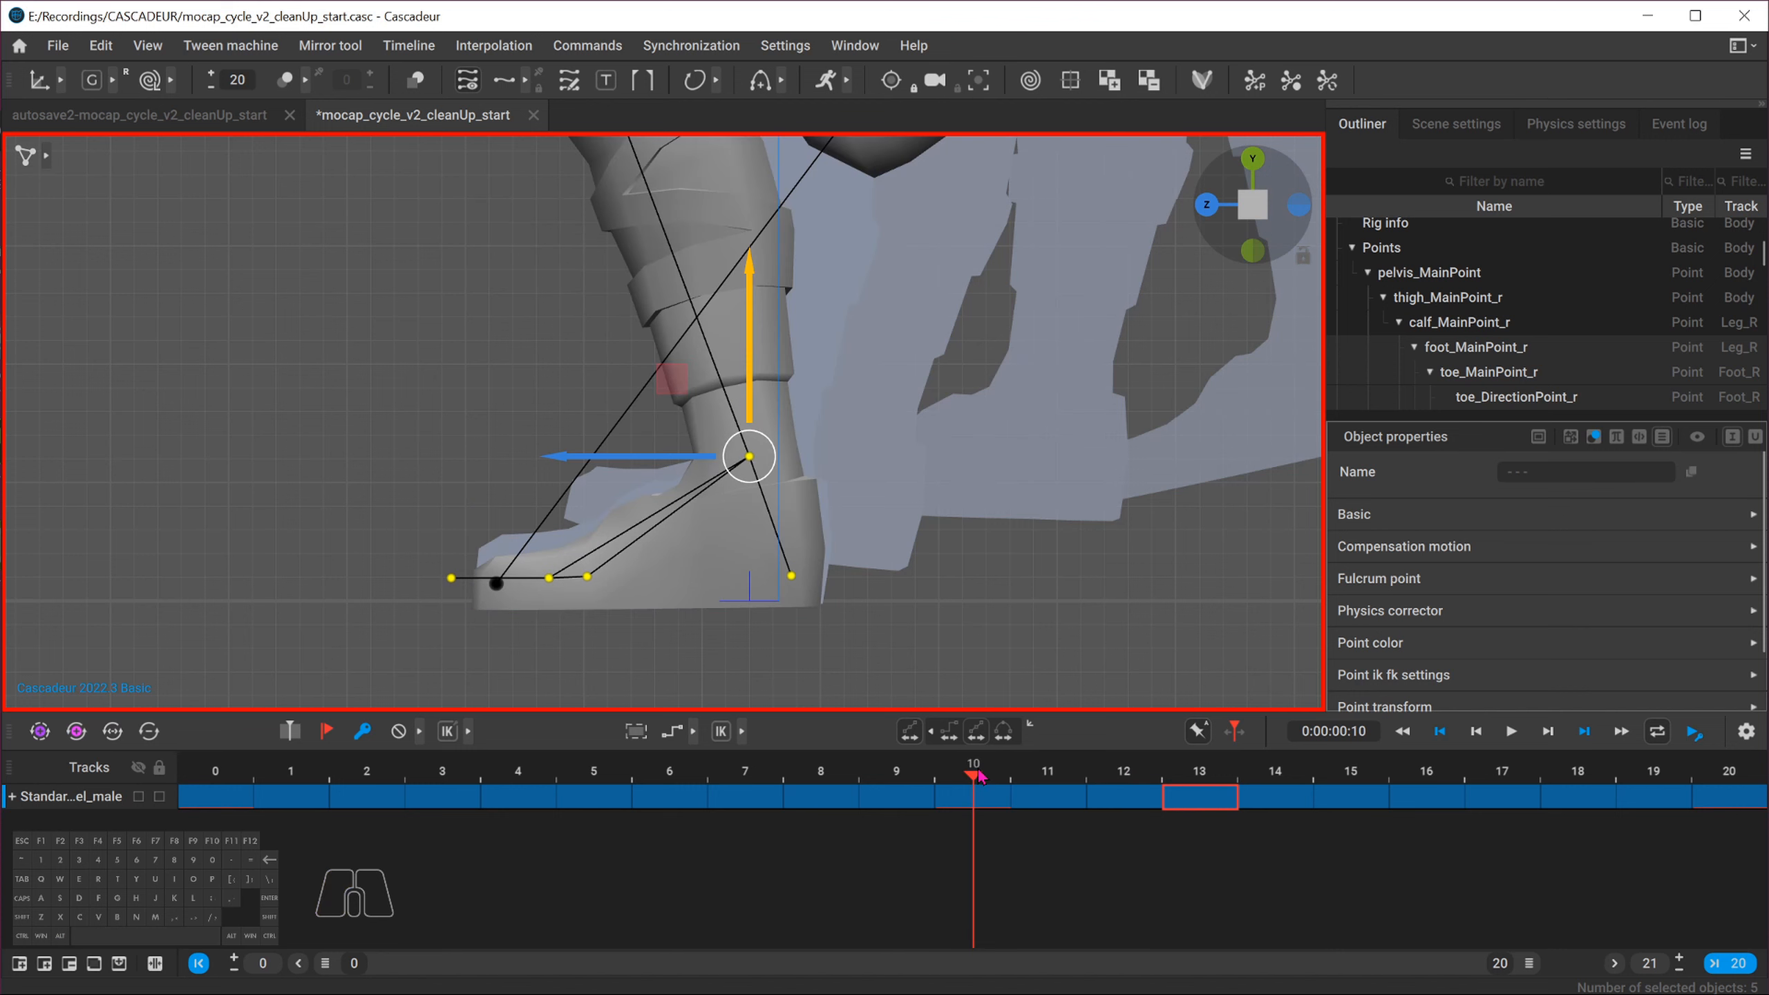
pyautogui.click(894, 772)
pyautogui.hotkey('ctrl', 'z')
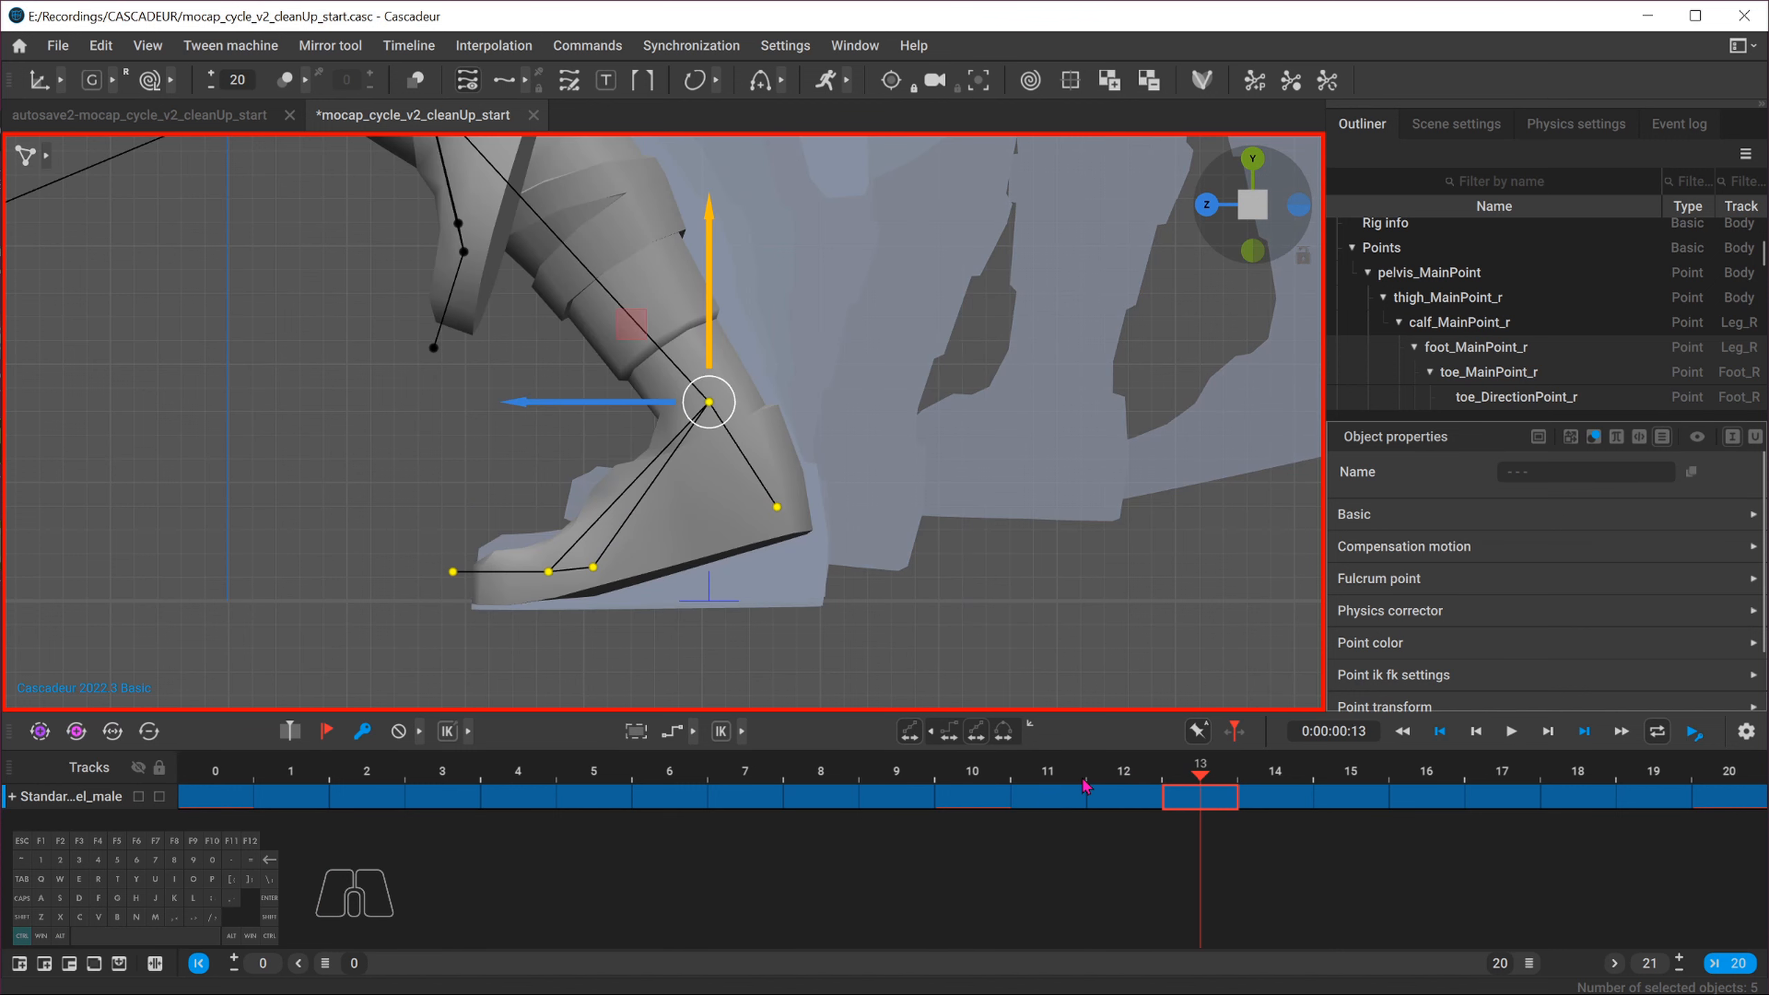
pyautogui.hotkey('ctrl', 'z')
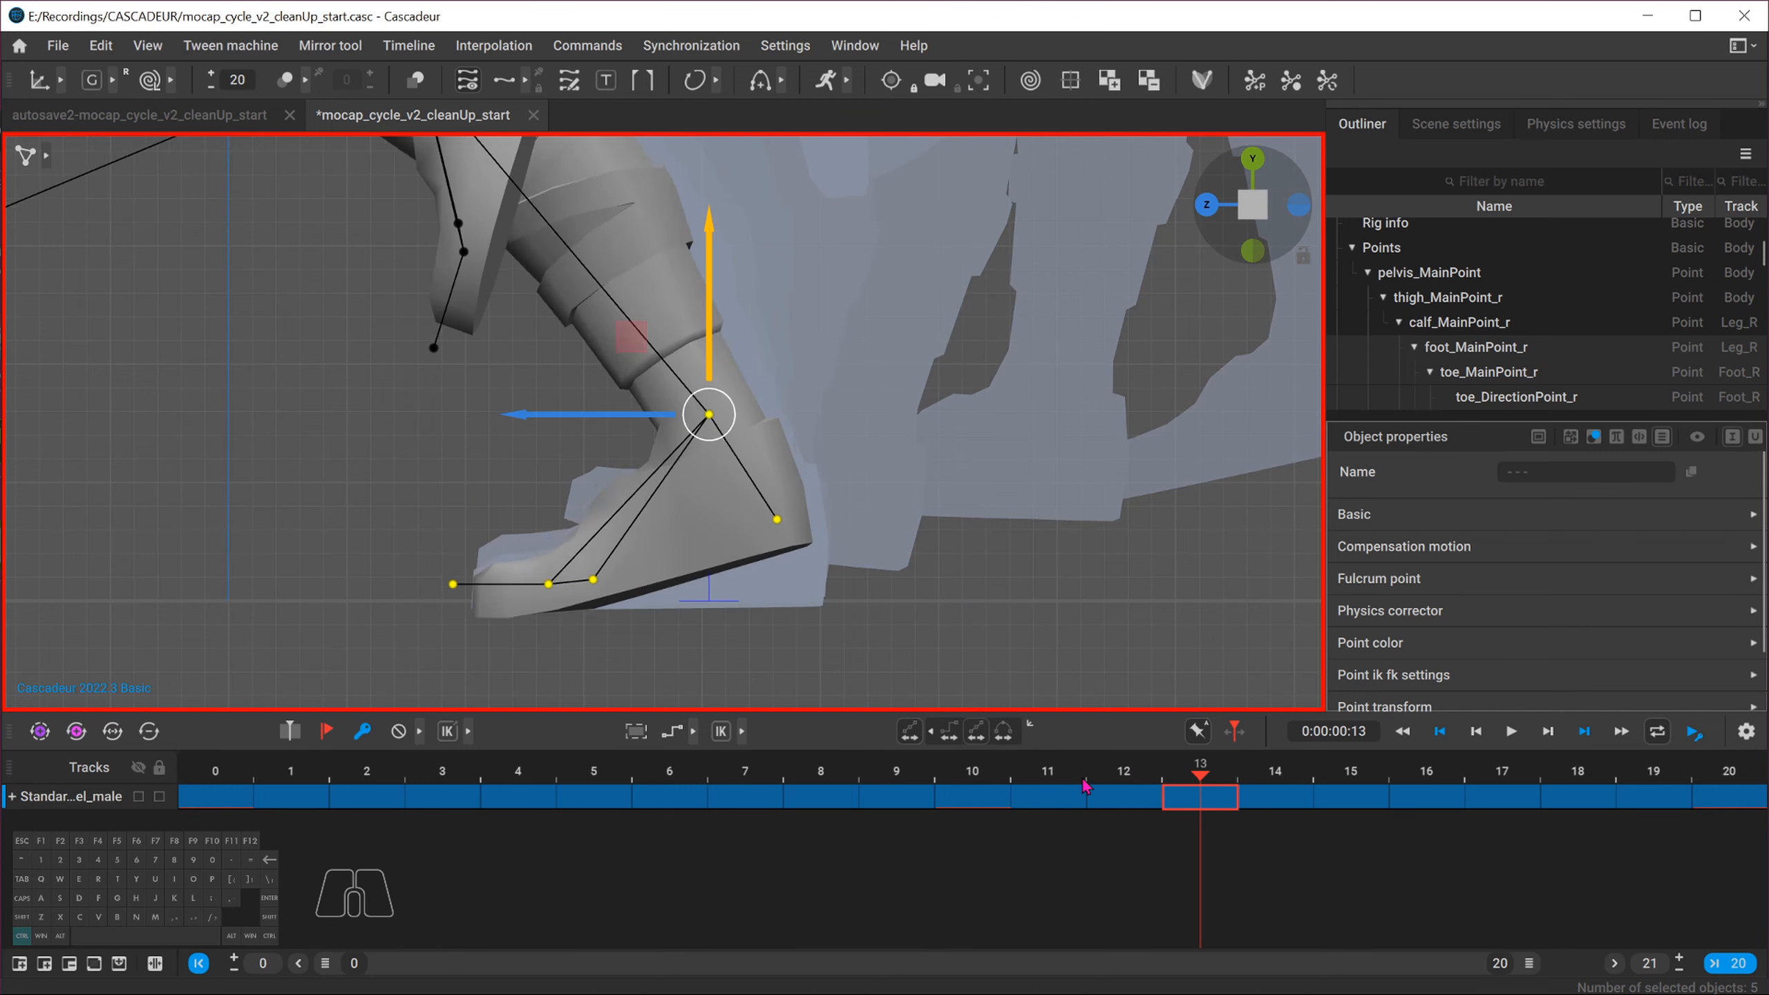
# Select the frames 9 to 13 interval and raise the right foot slightly across it
pyautogui.click(896, 773)
pyautogui.moveTo(907, 775); pyautogui.dragTo(1218, 803)
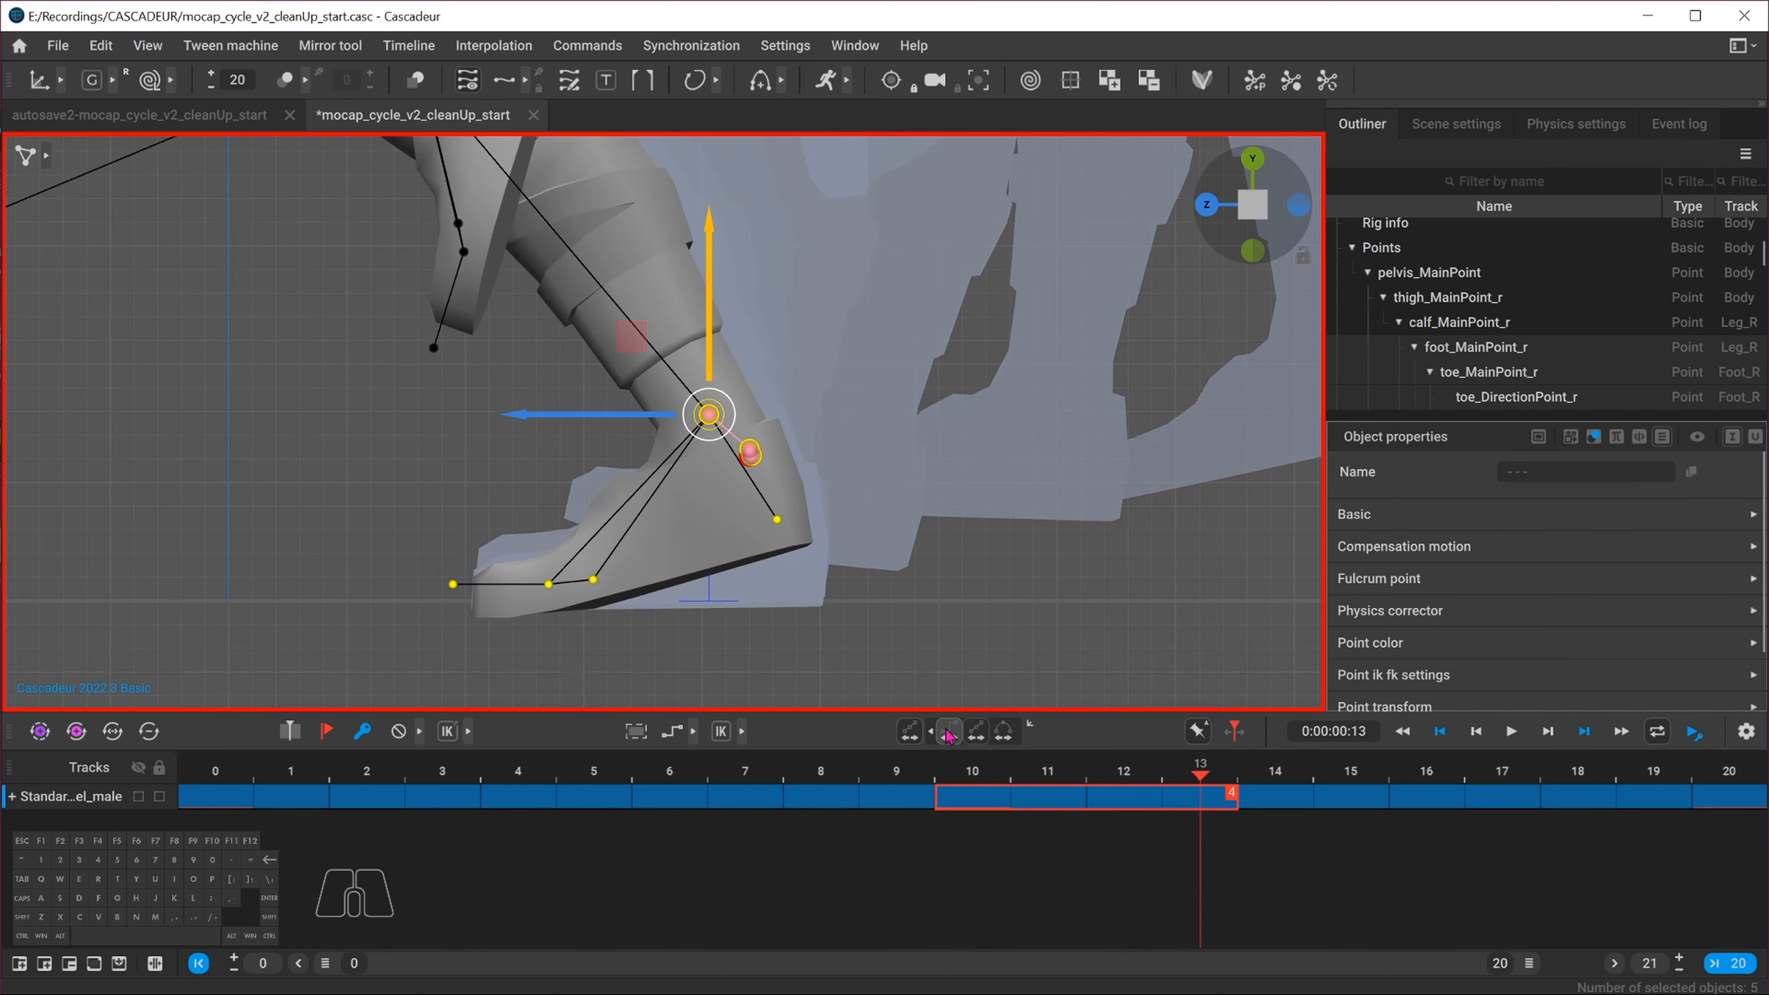
pyautogui.moveTo(719, 358); pyautogui.dragTo(721, 333)
# Select the frames 14 to 18 interval and raise the right foot slightly across it
pyautogui.moveTo(995, 777); pyautogui.dragTo(1282, 780)
pyautogui.keyDown('alt'); pyautogui.moveTo(584, 392); pyautogui.dragTo(821, 432, button='middle'); pyautogui.keyUp('alt')
pyautogui.keyDown('alt'); pyautogui.moveTo(821, 432); pyautogui.dragTo(557, 433, button='right'); pyautogui.keyUp('alt')
pyautogui.keyDown('alt'); pyautogui.moveTo(773, 450); pyautogui.dragTo(630, 519, button='middle'); pyautogui.keyUp('alt')
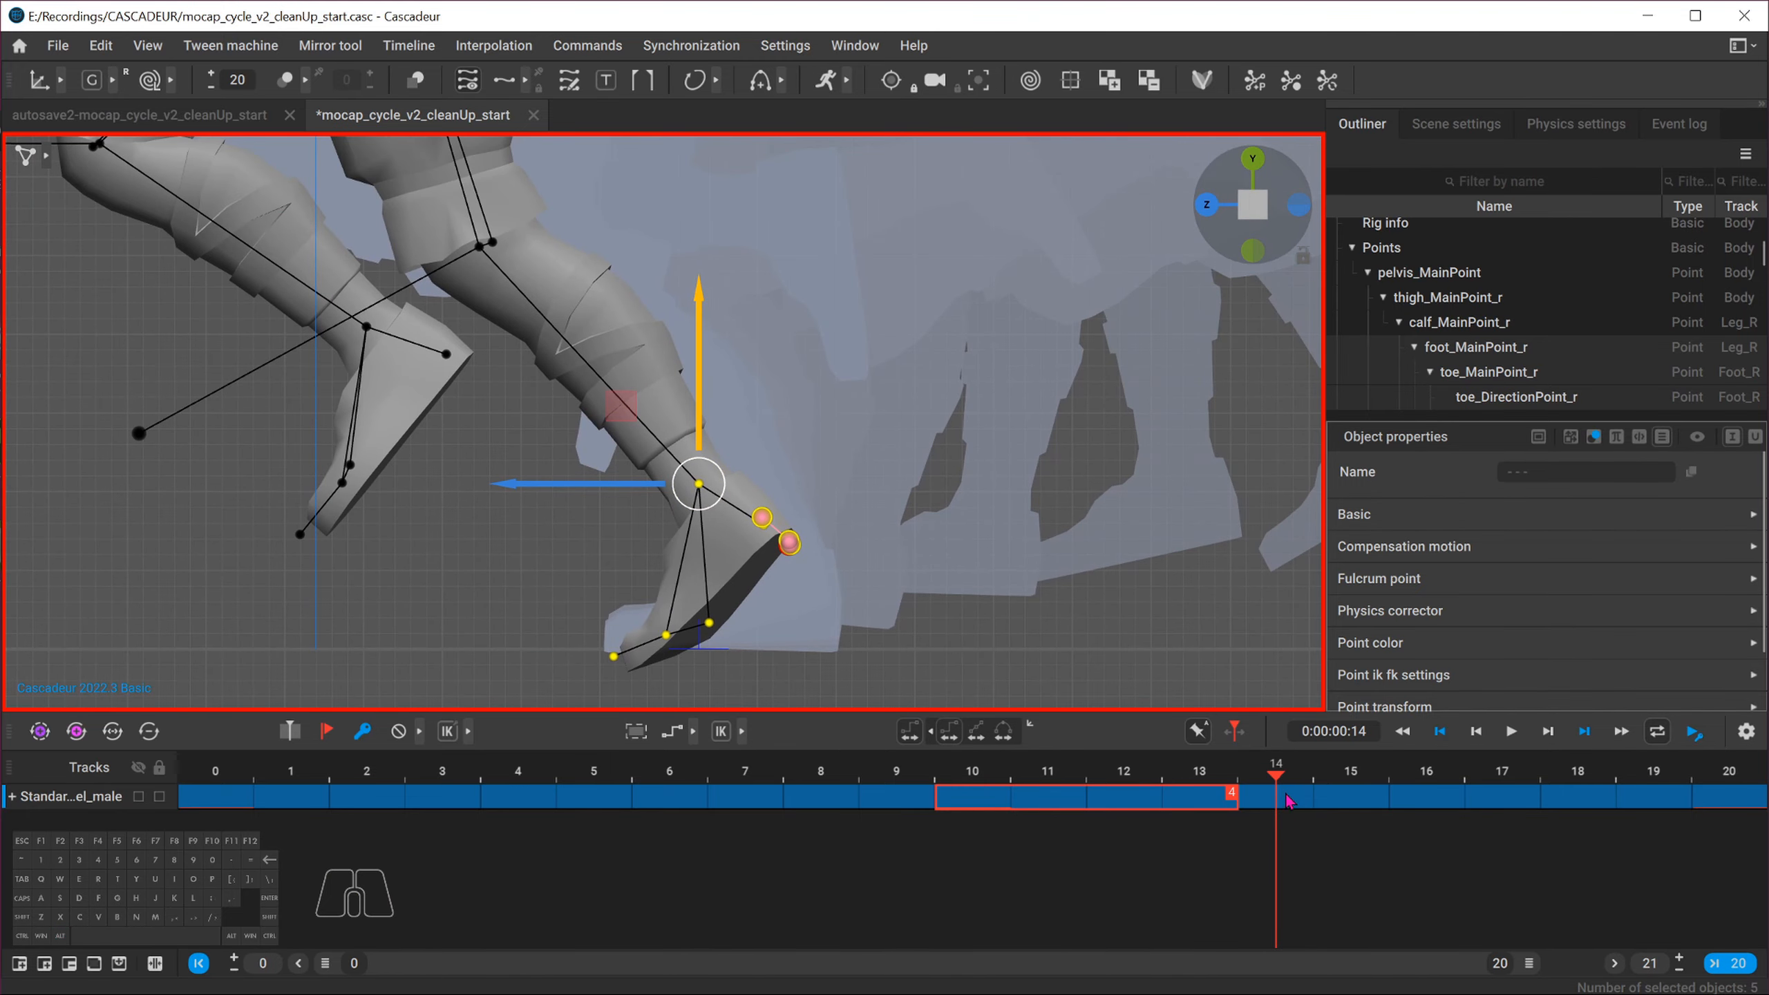
pyautogui.moveTo(1290, 801); pyautogui.dragTo(1543, 784)
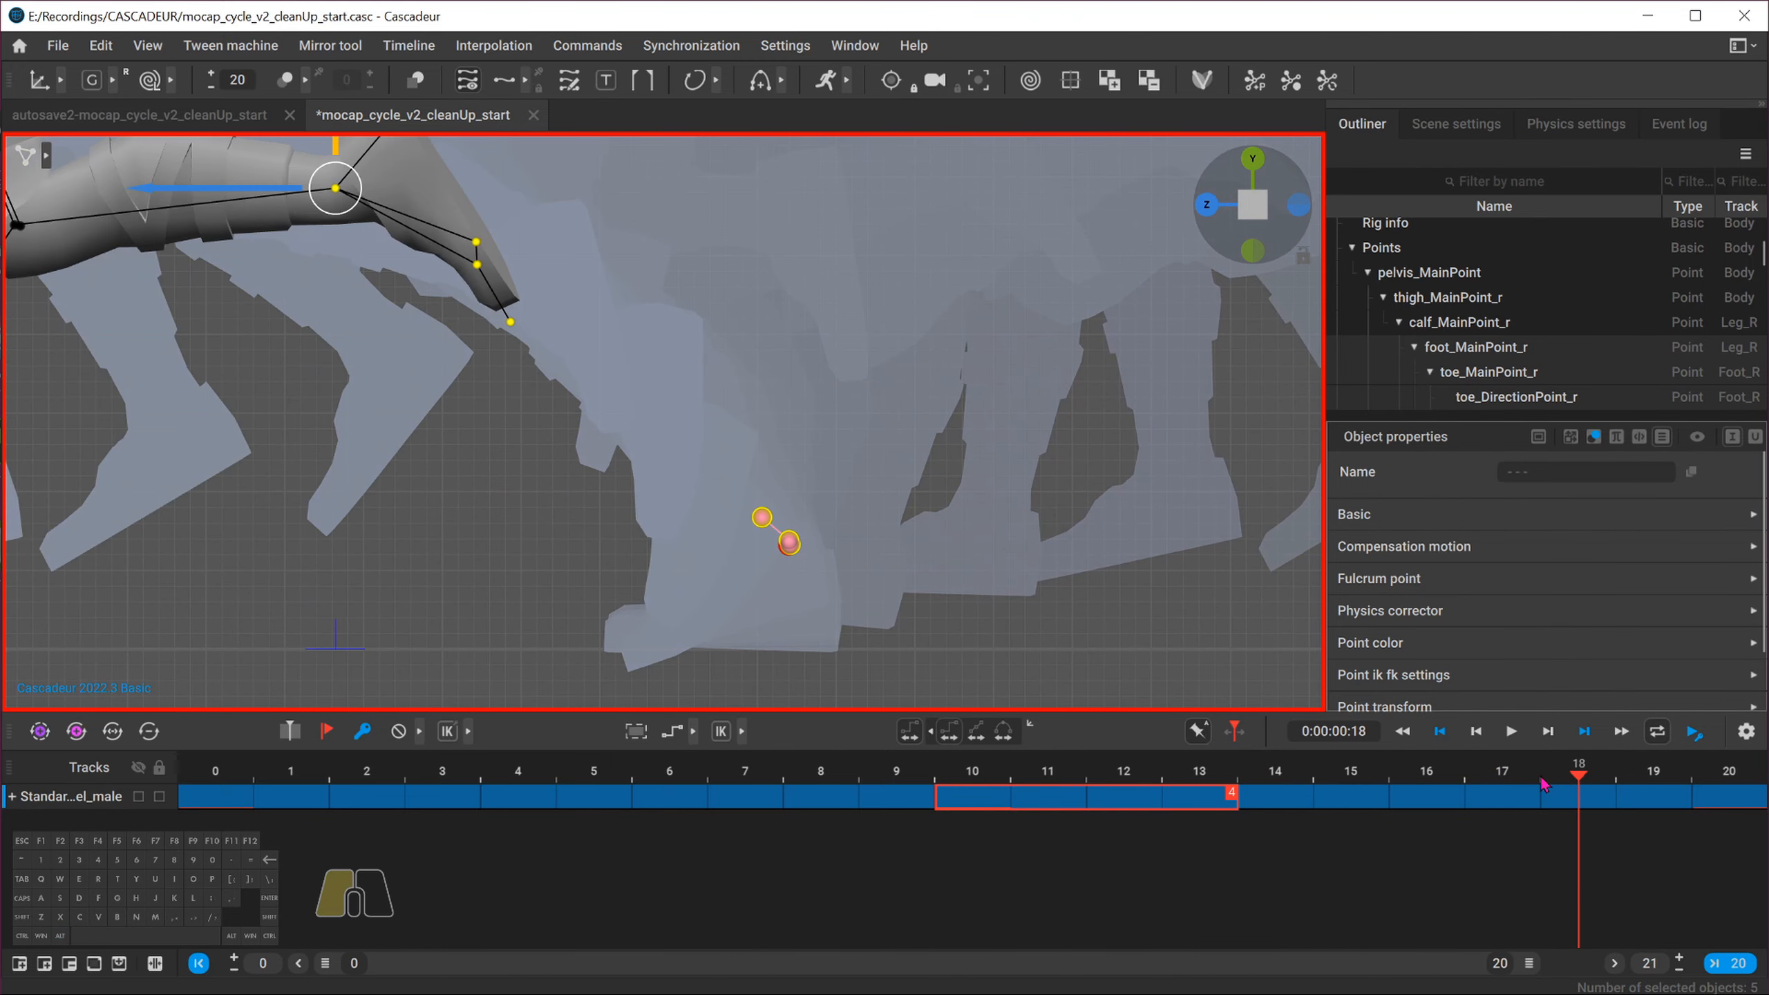
pyautogui.moveTo(1247, 798); pyautogui.dragTo(1609, 803)
pyautogui.click(1278, 786)
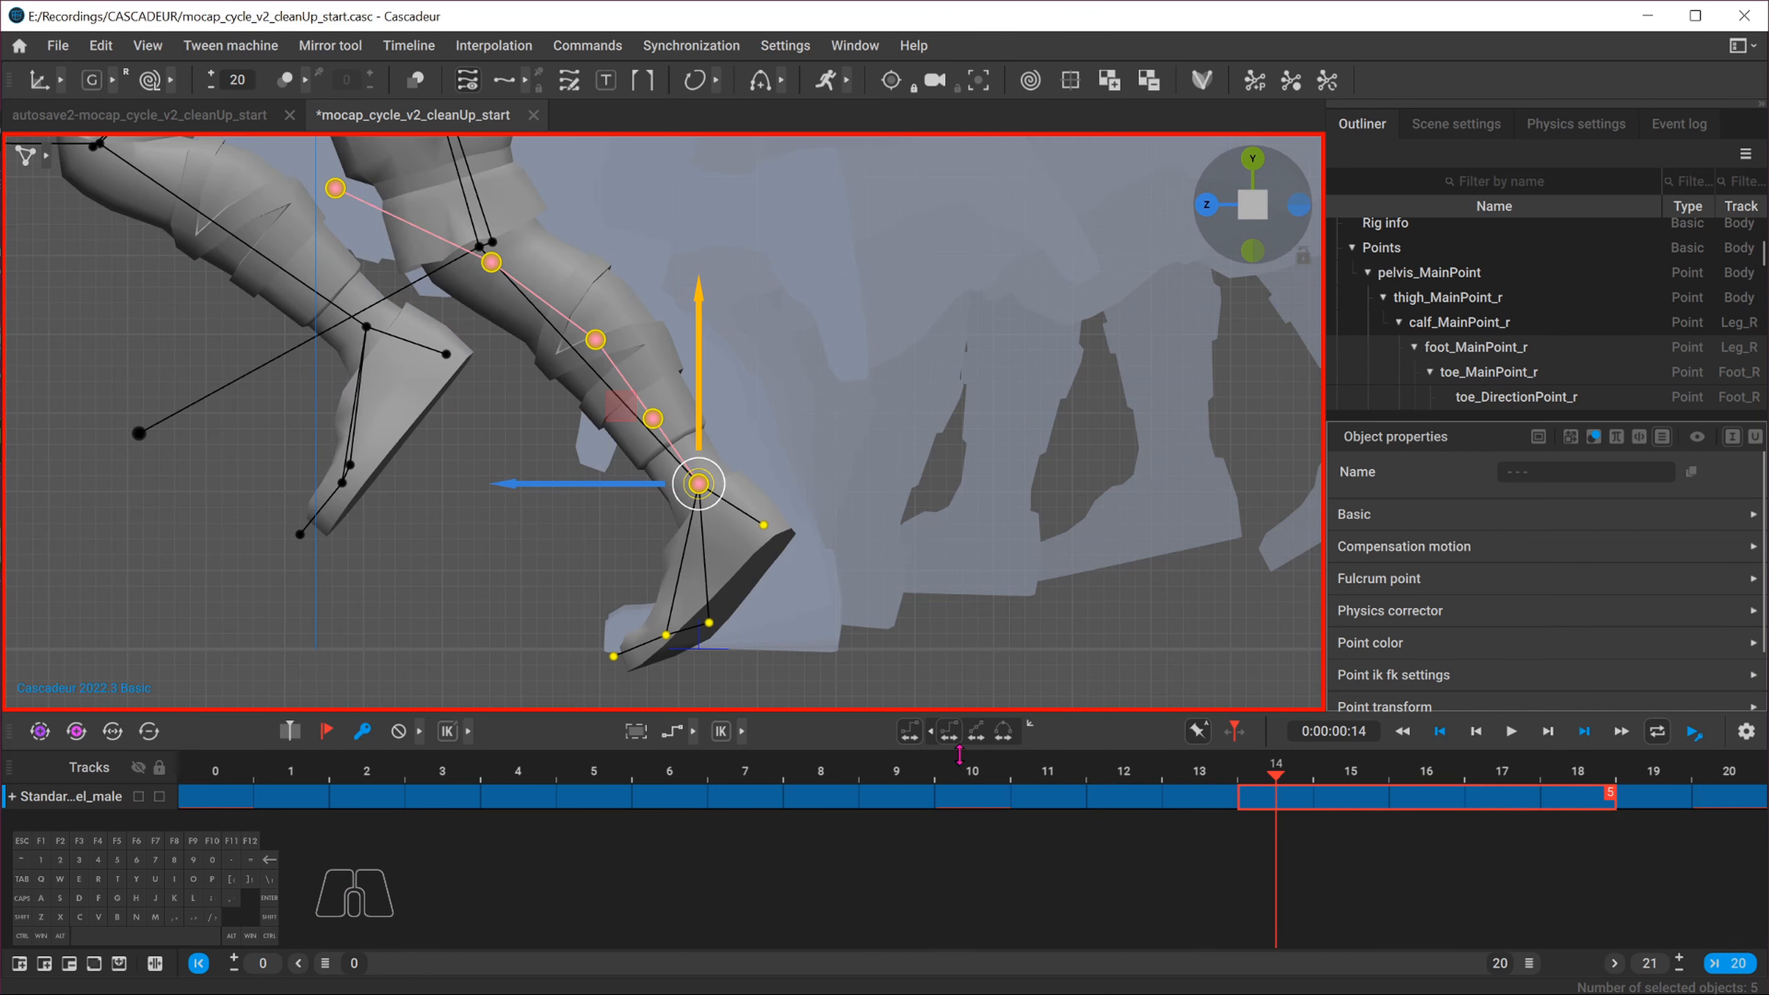
pyautogui.click(977, 731)
pyautogui.keyDown('alt'); pyautogui.moveTo(1197, 241); pyautogui.dragTo(1250, 211); pyautogui.keyUp('alt')
pyautogui.click(1256, 202)
pyautogui.click(1277, 202)
pyautogui.moveTo(706, 363); pyautogui.dragTo(708, 344)
# Orbit to a front view of the legs and reduce the displayed trajectory to 1 frame
pyautogui.moveTo(564, 466); pyautogui.dragTo(544, 482)
pyautogui.keyDown('alt'); pyautogui.moveTo(454, 542); pyautogui.dragTo(729, 613); pyautogui.keyUp('alt')
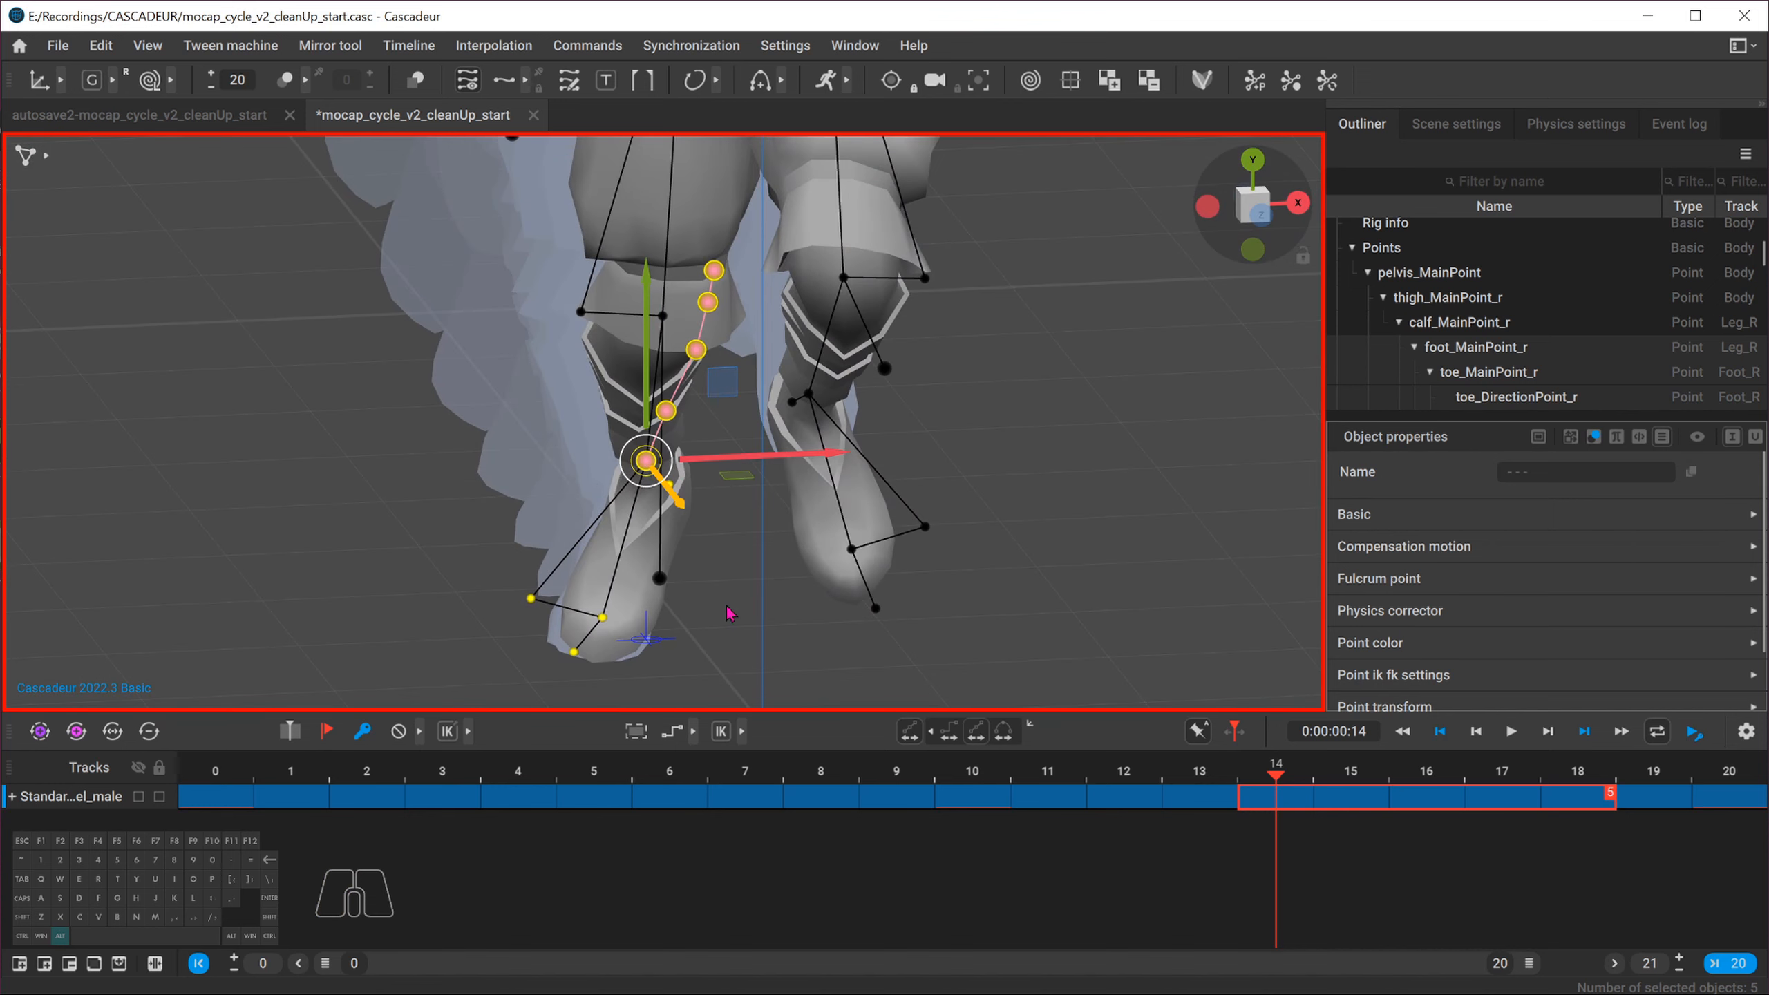
pyautogui.keyDown('alt'); pyautogui.moveTo(727, 607); pyautogui.dragTo(758, 517, button='middle'); pyautogui.keyUp('alt')
pyautogui.keyDown('alt'); pyautogui.moveTo(758, 517); pyautogui.dragTo(1090, 613, button='right'); pyautogui.keyUp('alt')
pyautogui.doubleClick(233, 83)
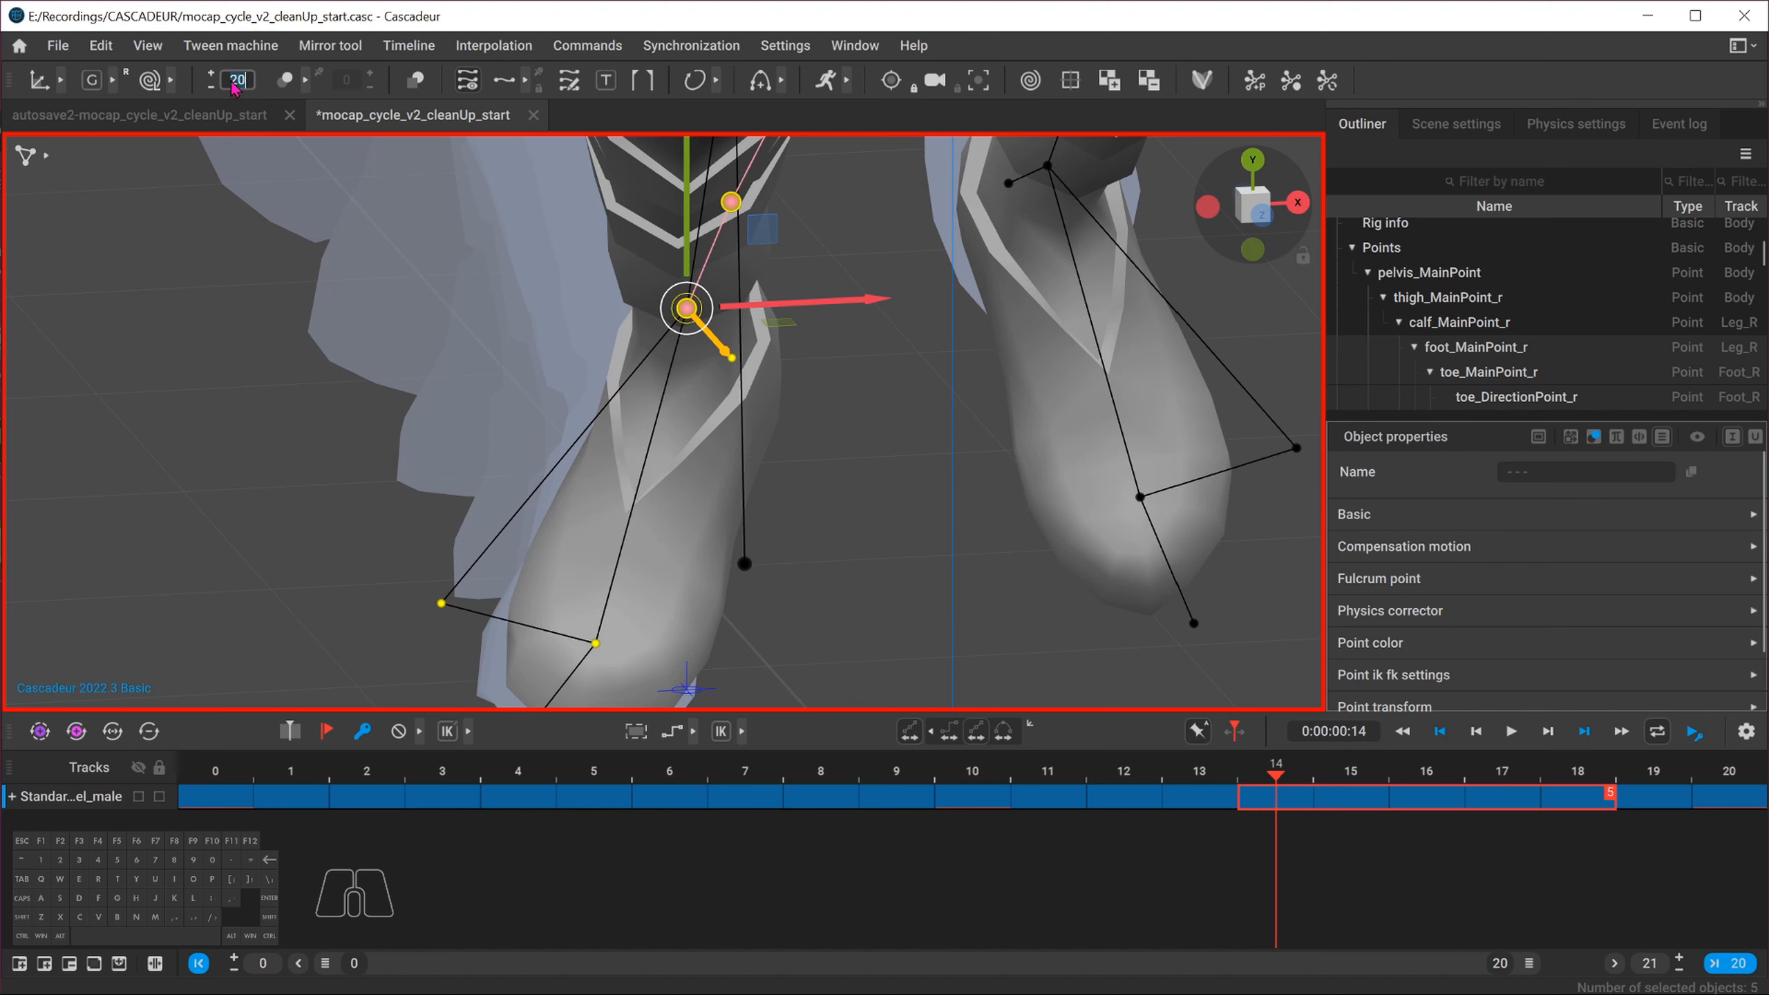
pyautogui.write('1')
pyautogui.press('Return')
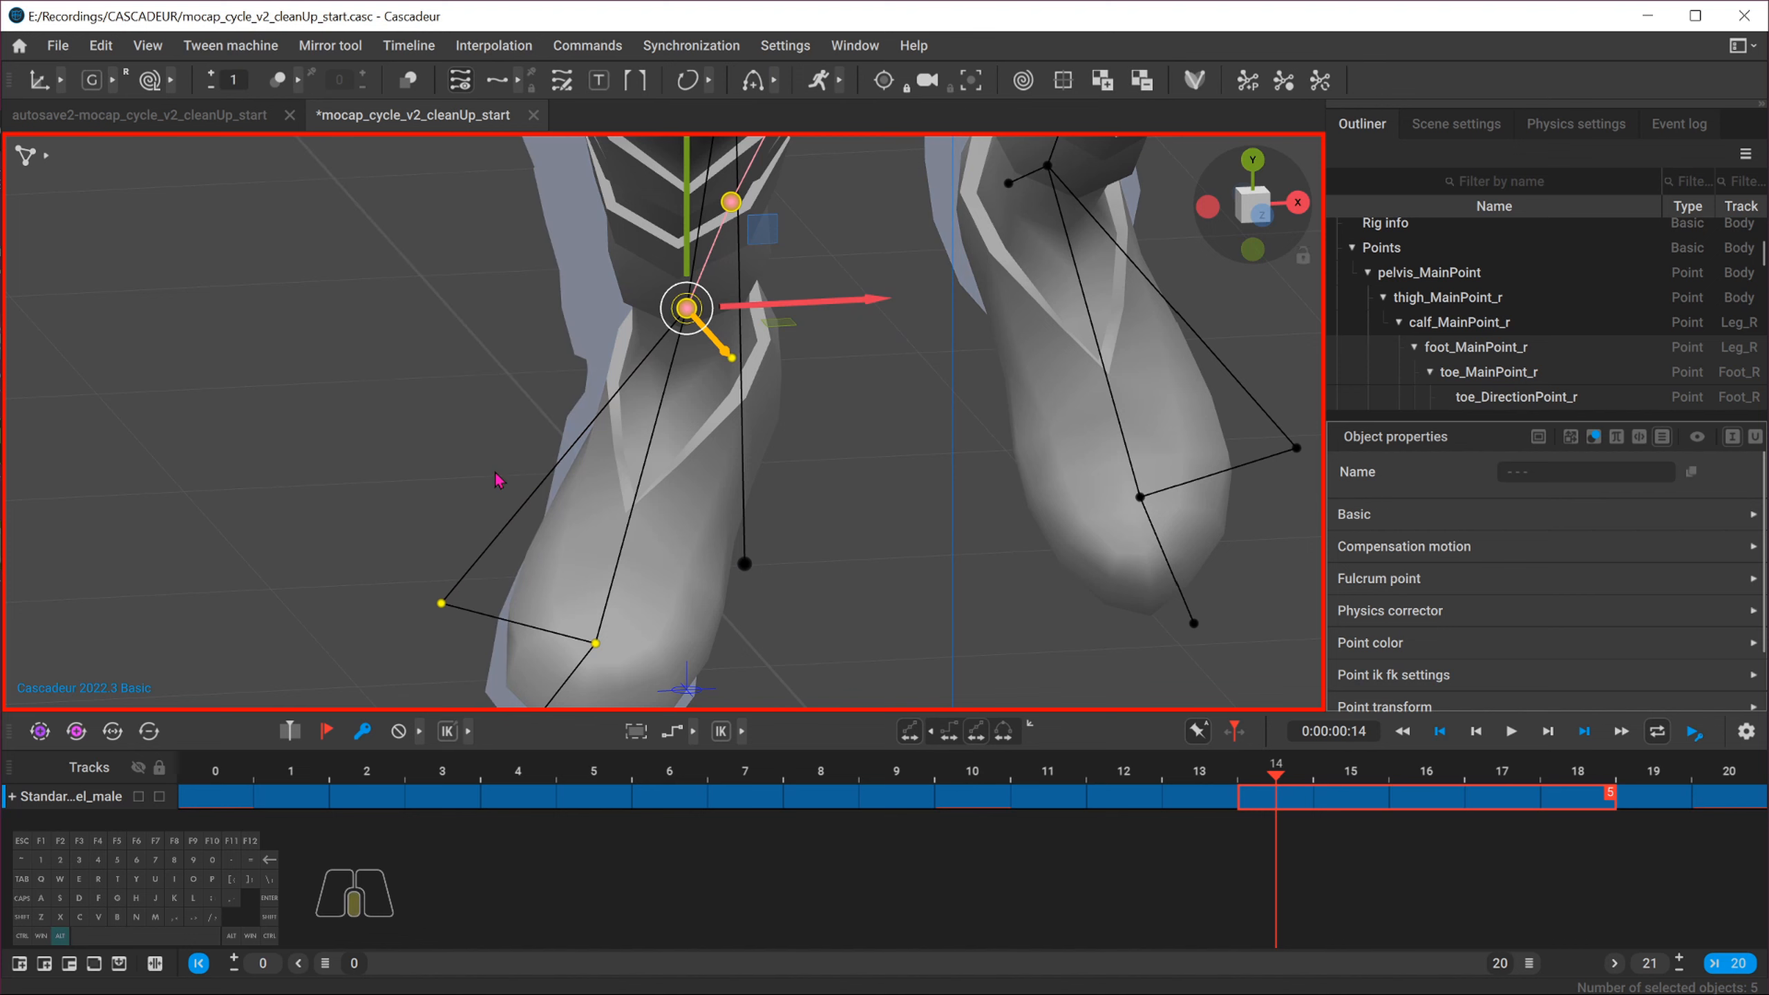
# Compare the feet at frames 20, 0 and 3 in side view, zoomed in on the left foot
pyautogui.keyDown('alt'); pyautogui.moveTo(500, 440); pyautogui.dragTo(778, 328); pyautogui.keyUp('alt')
pyautogui.click(1293, 208)
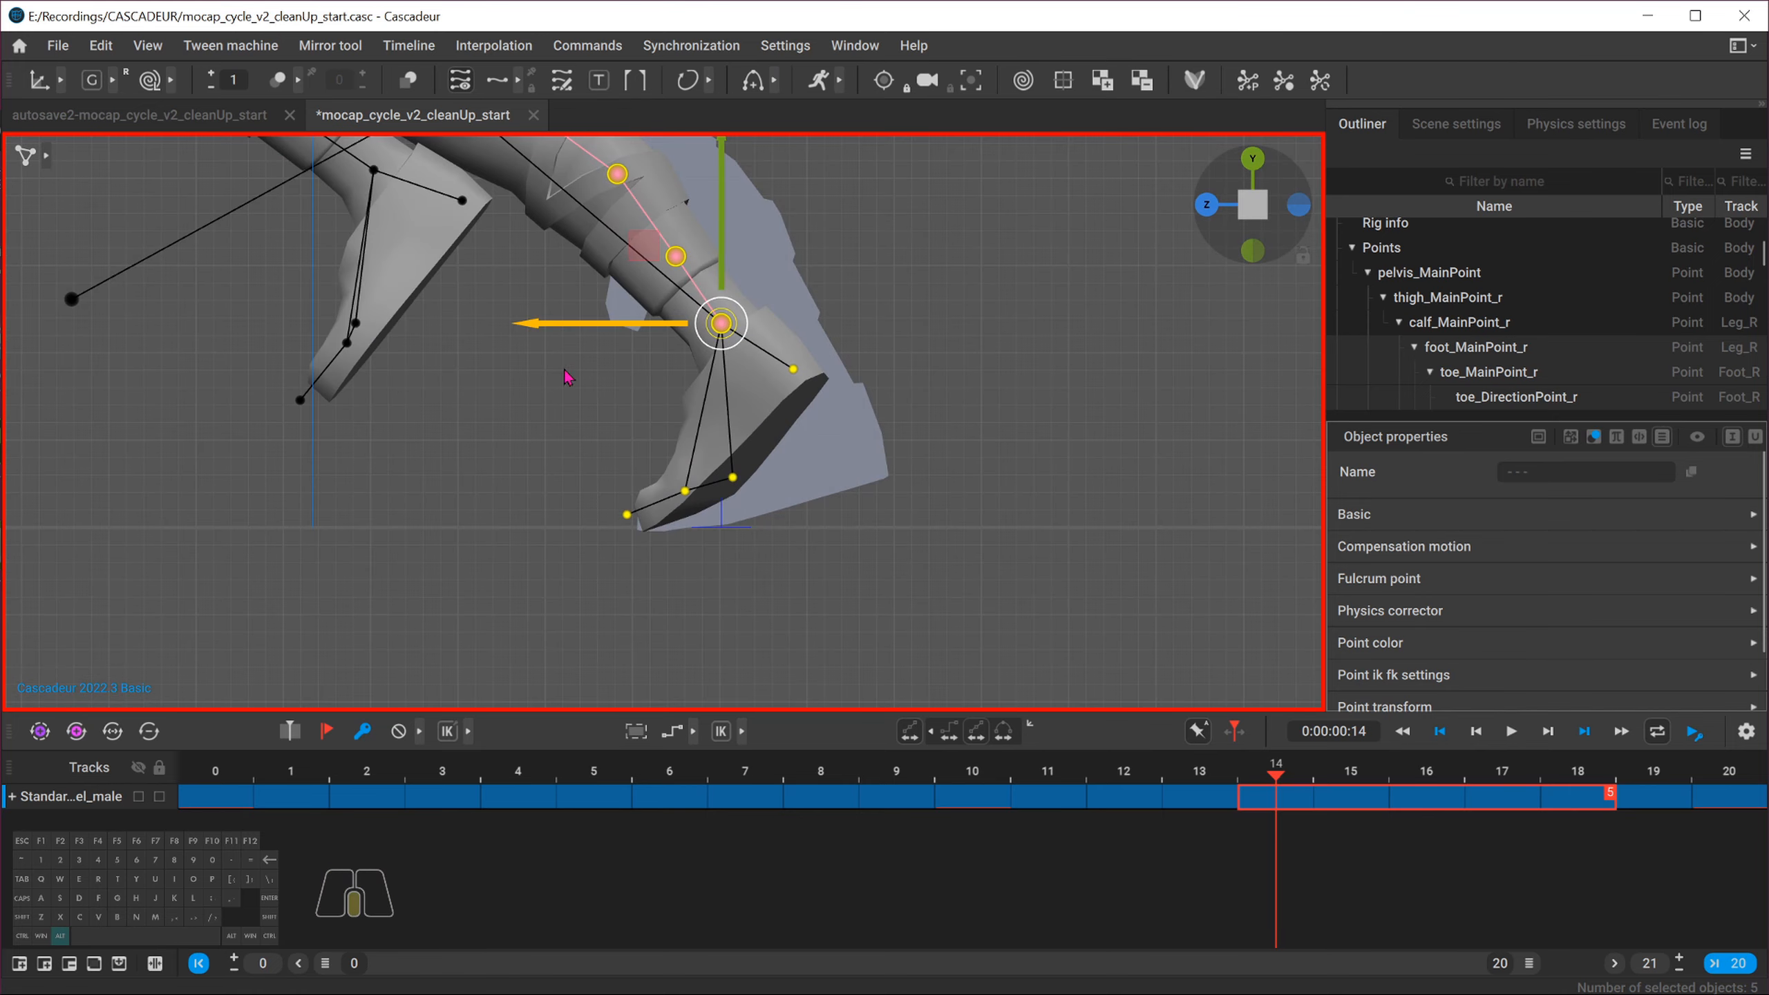
pyautogui.keyDown('alt'); pyautogui.moveTo(565, 383); pyautogui.dragTo(767, 558, button='middle'); pyautogui.keyUp('alt')
pyautogui.keyDown('alt'); pyautogui.moveTo(766, 558); pyautogui.dragTo(348, 418, button='right'); pyautogui.keyUp('alt')
pyautogui.press('s')
pyautogui.click(437, 427)
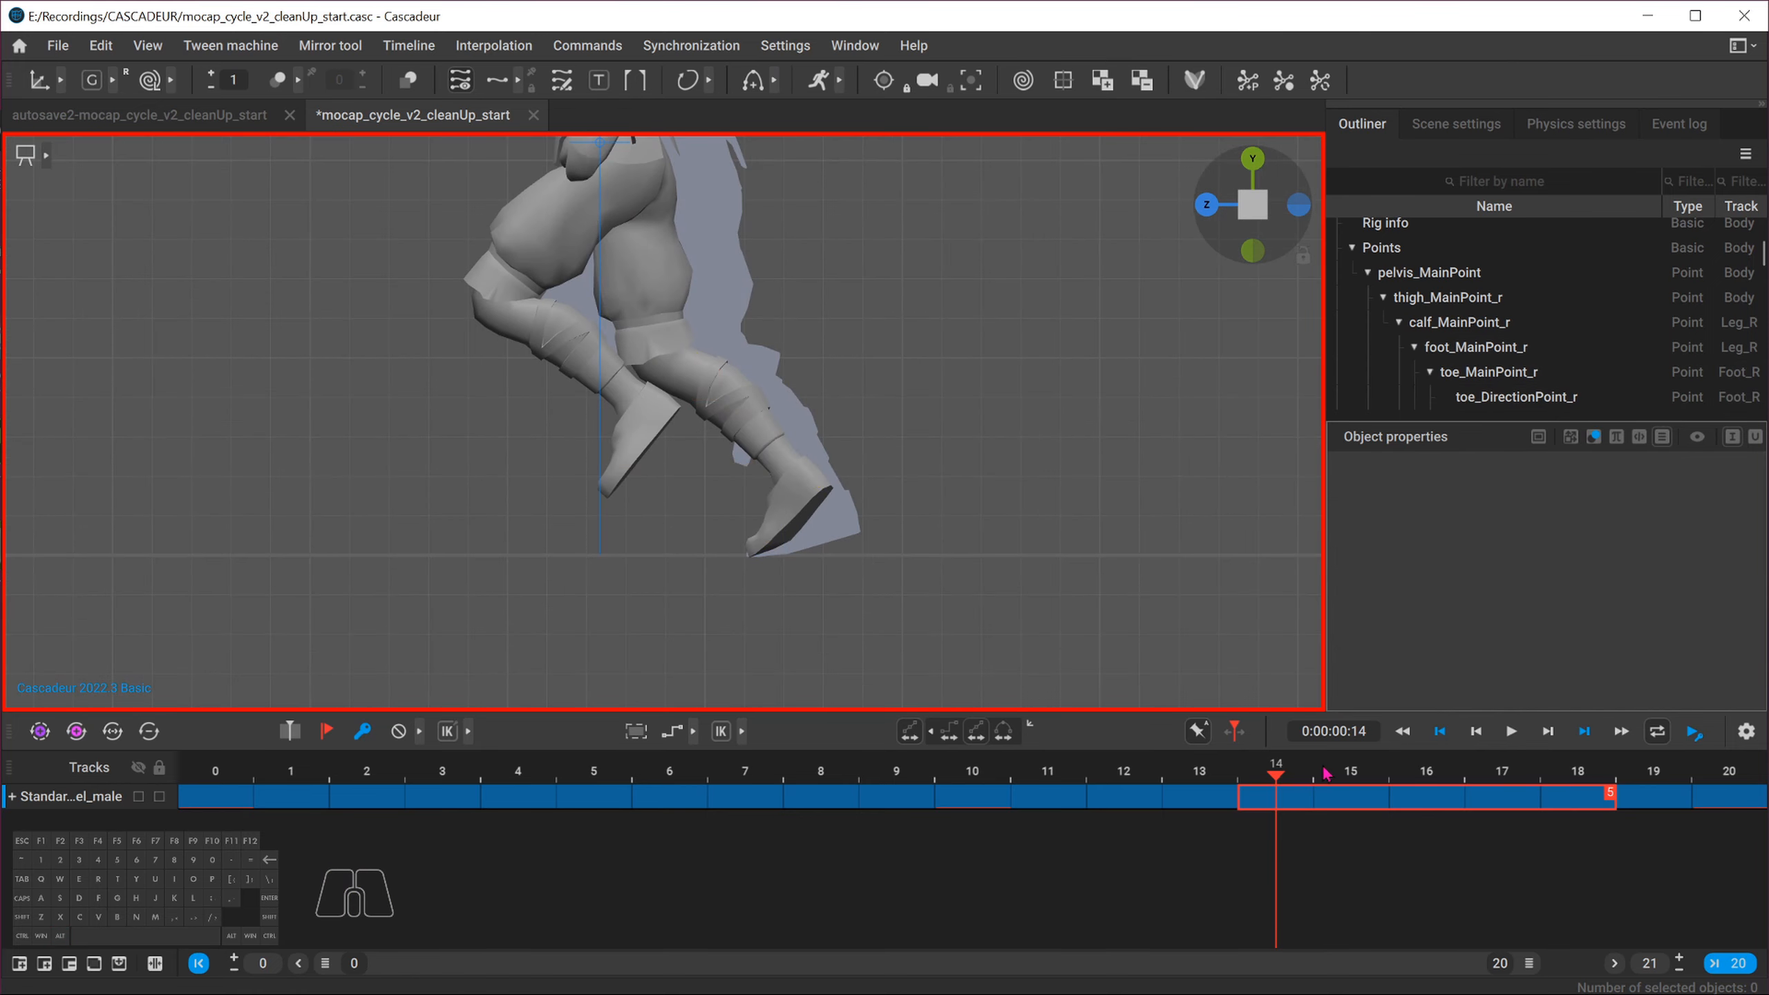
pyautogui.click(1693, 733)
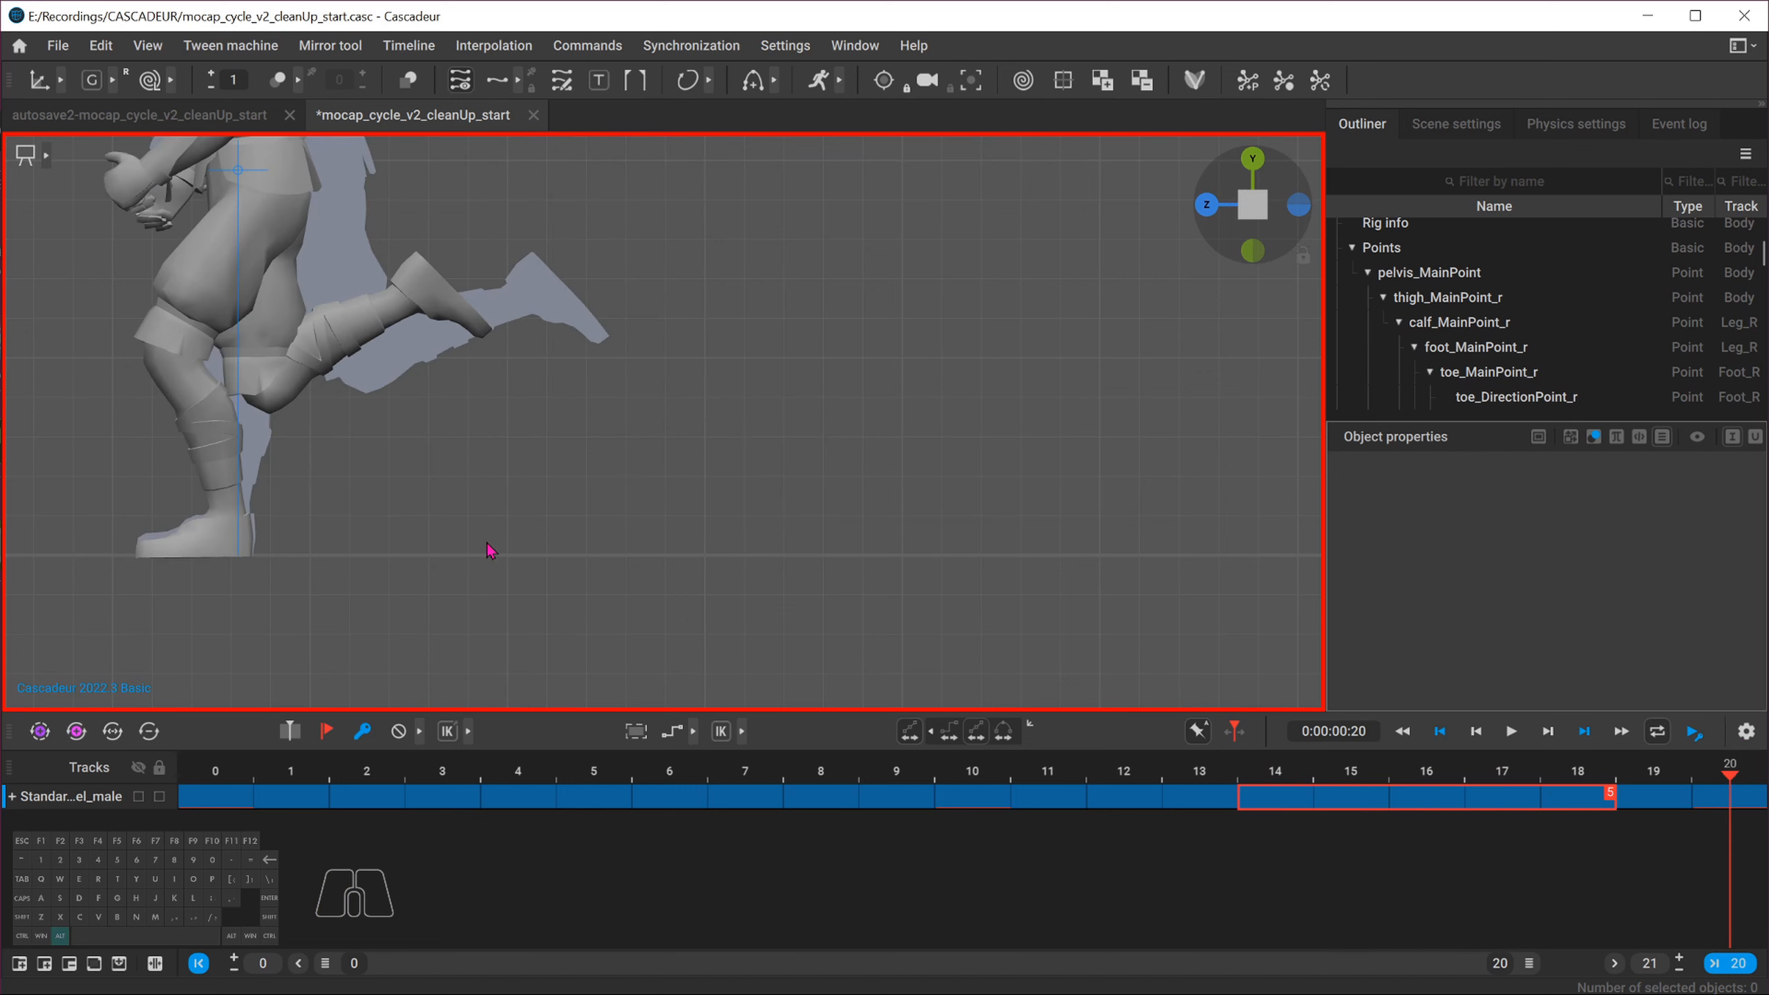
pyautogui.click(224, 781)
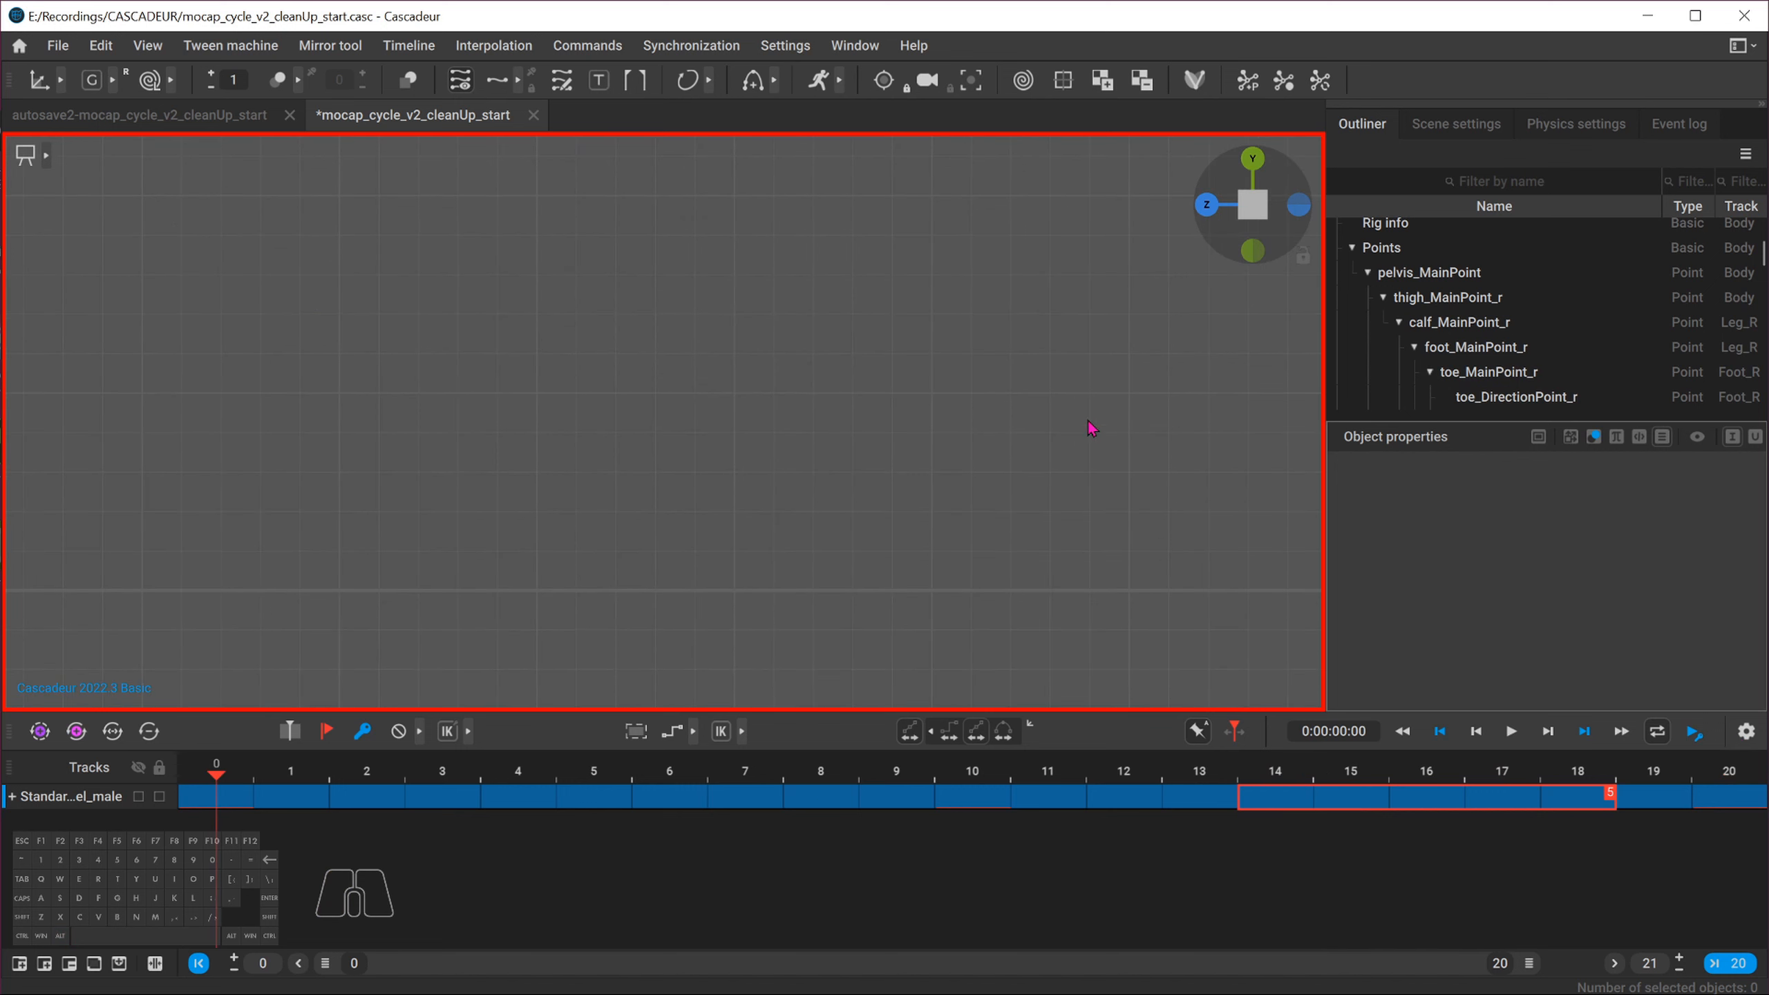
pyautogui.press('t')
pyautogui.keyDown('alt'); pyautogui.moveTo(472, 529); pyautogui.dragTo(509, 696, button='middle'); pyautogui.keyUp('alt')
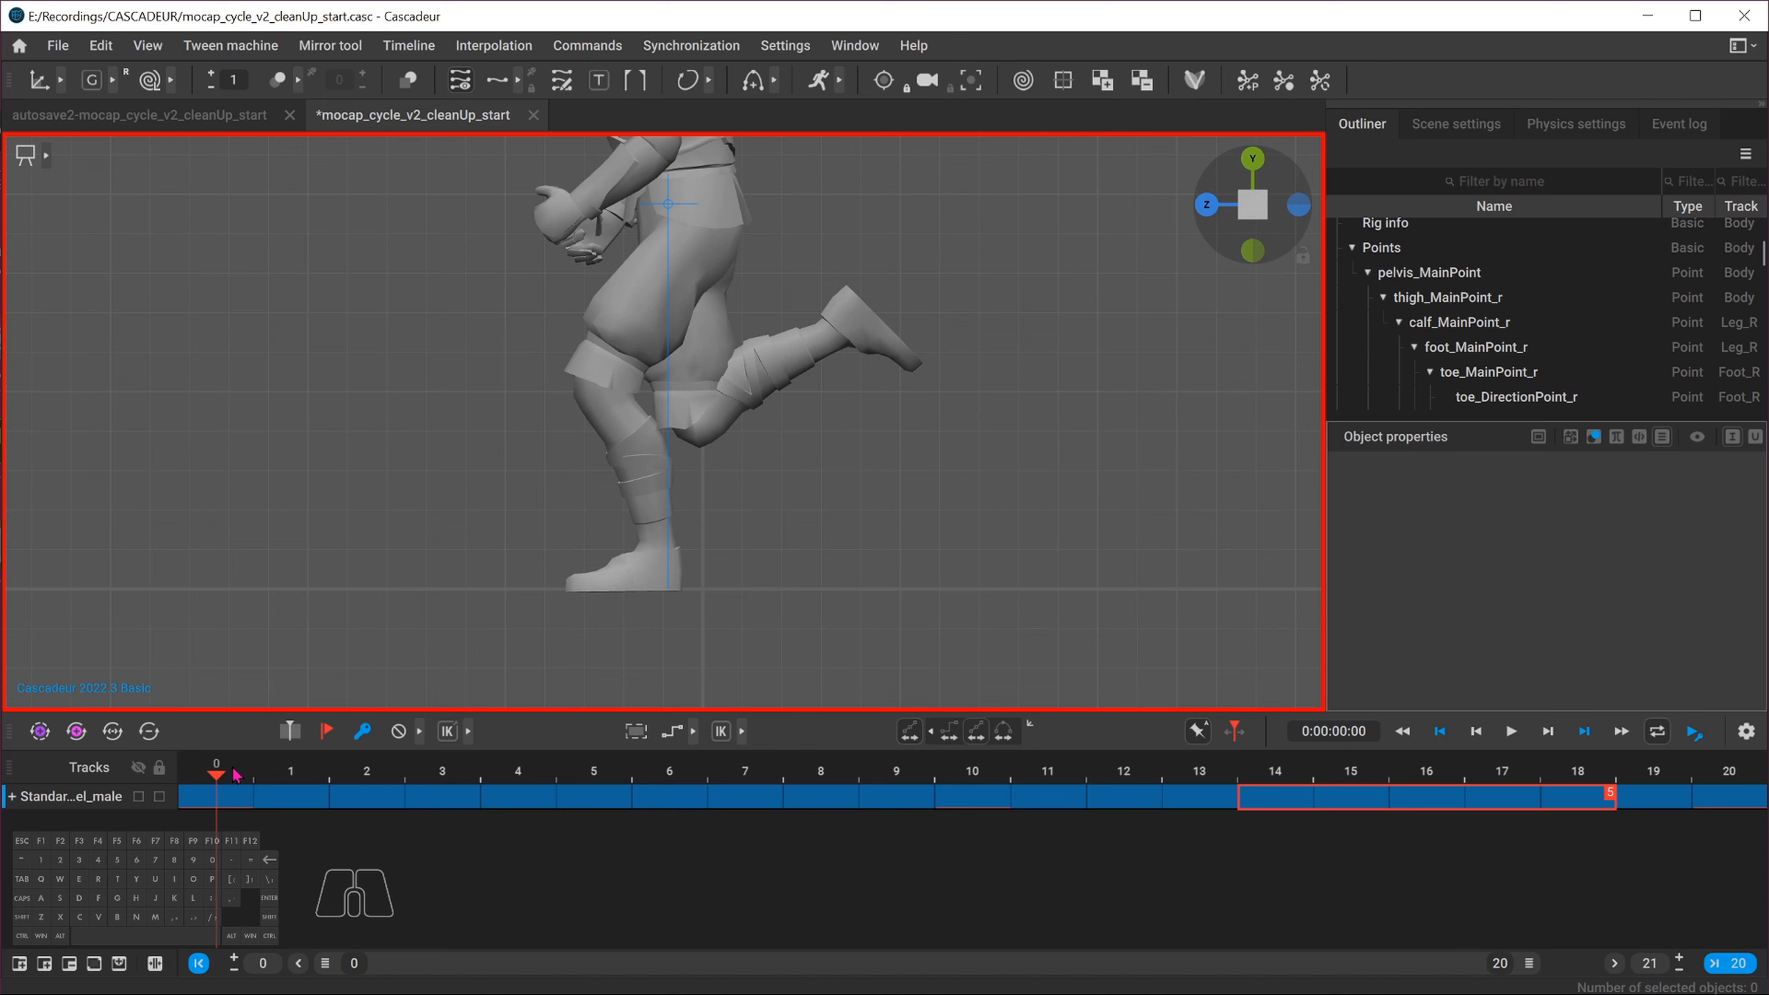
pyautogui.moveTo(236, 775); pyautogui.dragTo(437, 766)
pyautogui.keyDown('alt'); pyautogui.moveTo(478, 542); pyautogui.dragTo(499, 454, button='middle'); pyautogui.keyUp('alt')
pyautogui.keyDown('alt'); pyautogui.moveTo(499, 454); pyautogui.dragTo(1086, 648, button='right'); pyautogui.keyUp('alt')
pyautogui.press('s')
# Select the left foot's points and raise them slightly at frame 3
pyautogui.moveTo(829, 449); pyautogui.dragTo(376, 710)
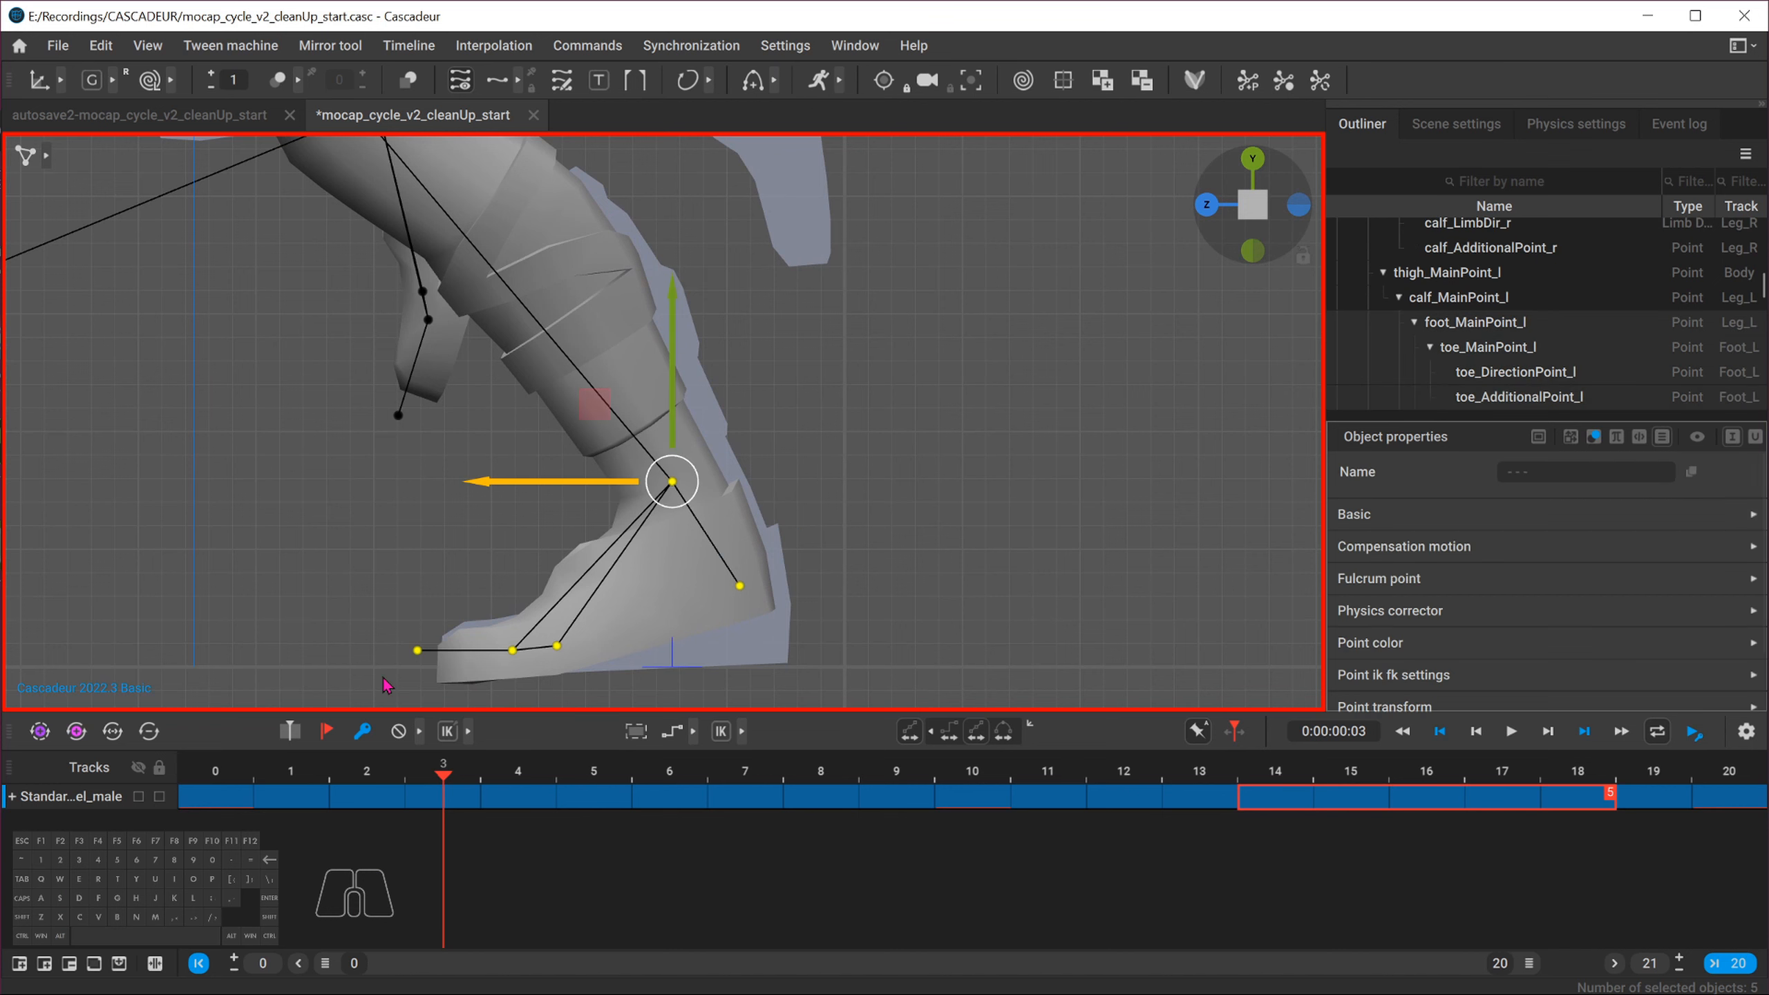
pyautogui.click(903, 726)
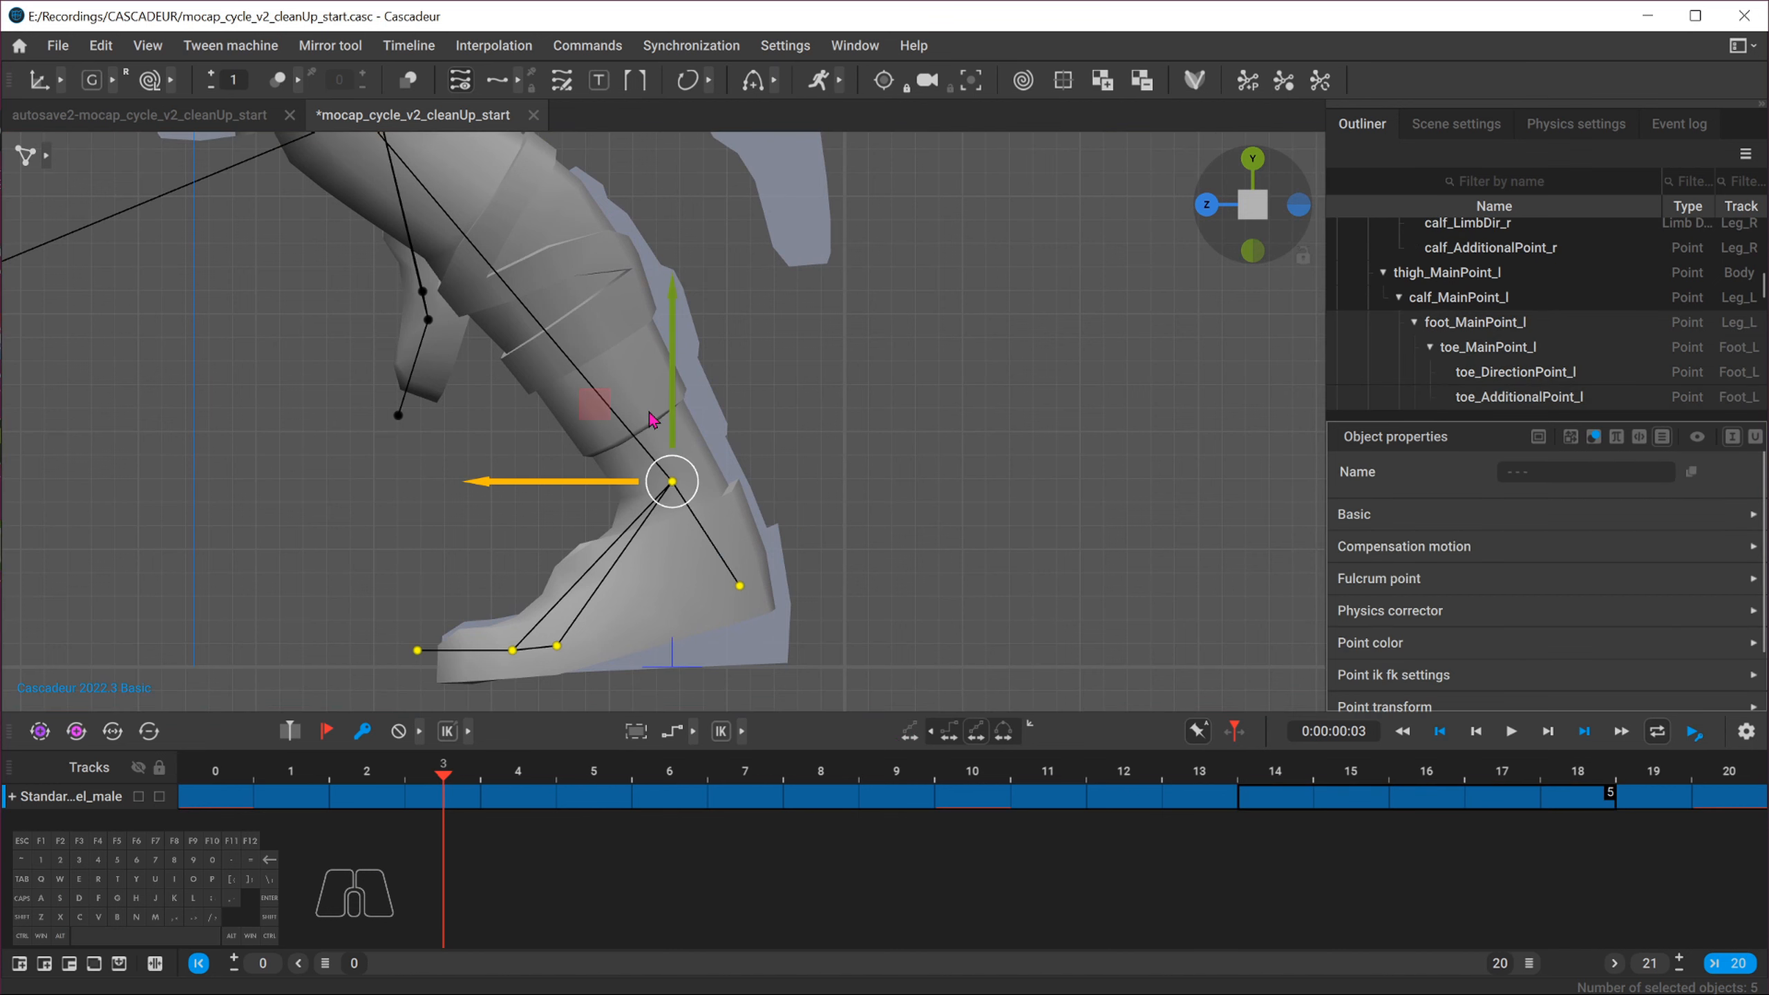
pyautogui.moveTo(396, 773)
pyautogui.mouseDown()
pyautogui.moveTo(380, 771)
pyautogui.moveTo(422, 768)
pyautogui.mouseUp()
pyautogui.moveTo(679, 412); pyautogui.dragTo(679, 394)
# Step through frames 0 to 3 and nudge the left foot slightly higher at frame 3
pyautogui.moveTo(366, 771); pyautogui.dragTo(232, 786)
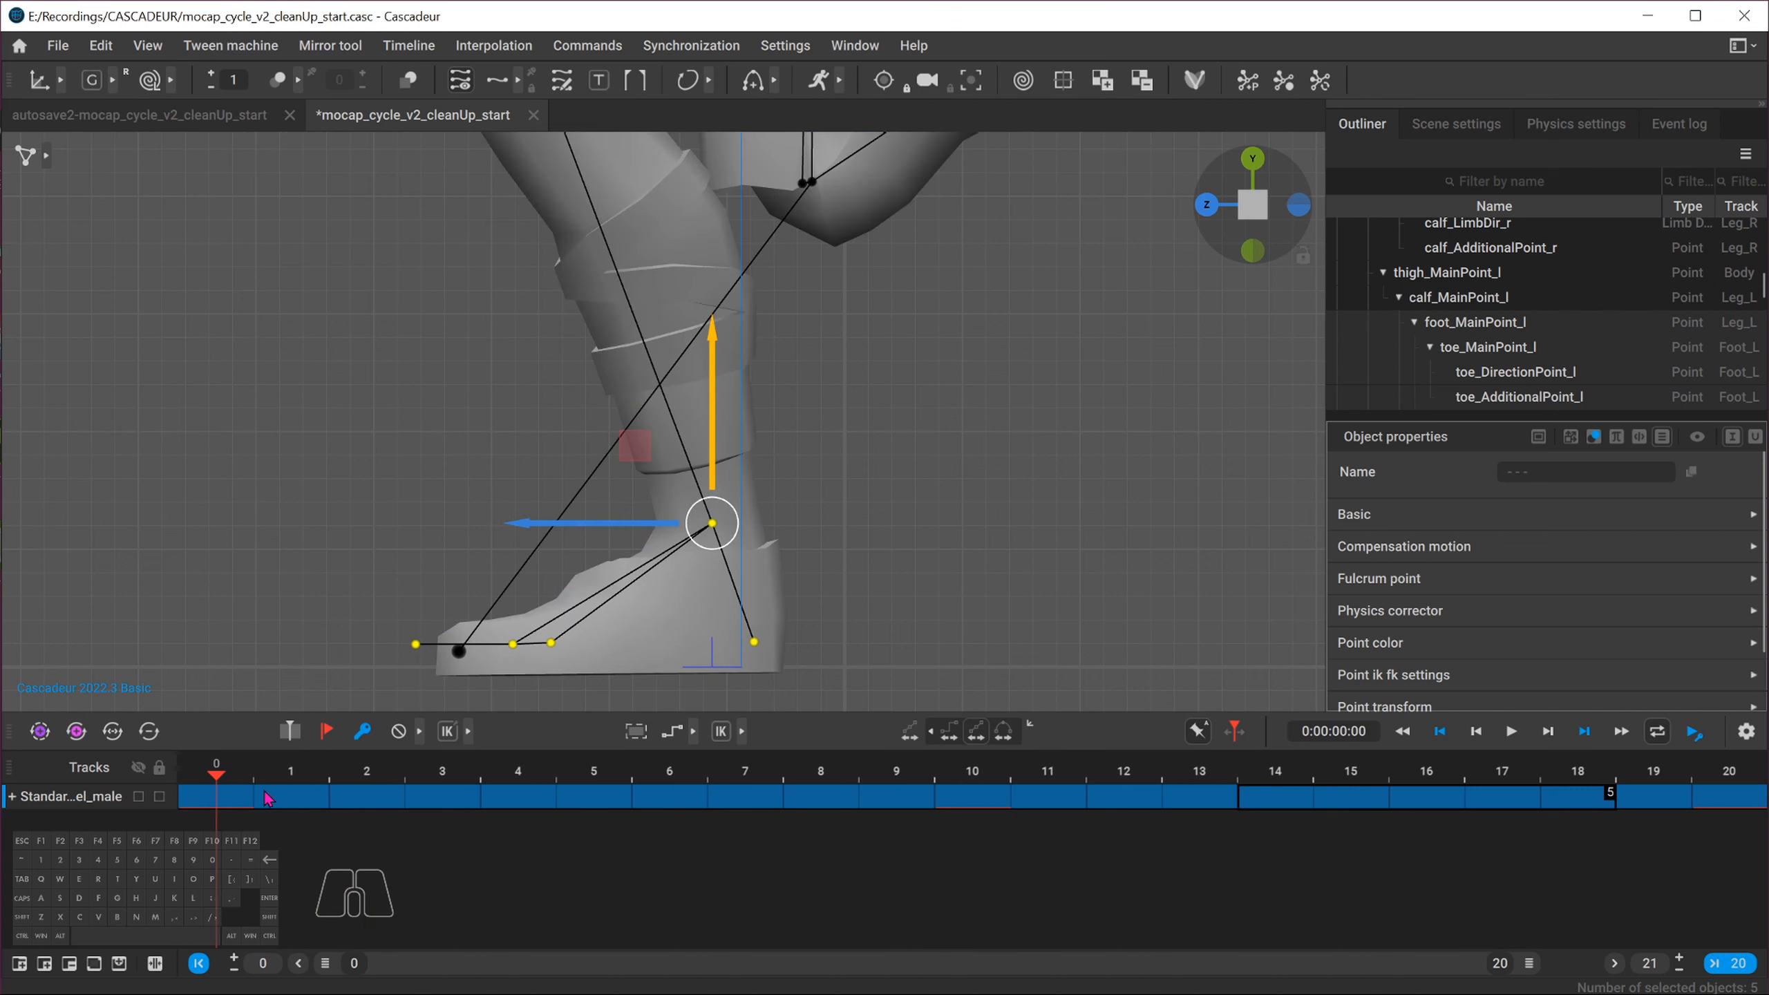
pyautogui.click(386, 786)
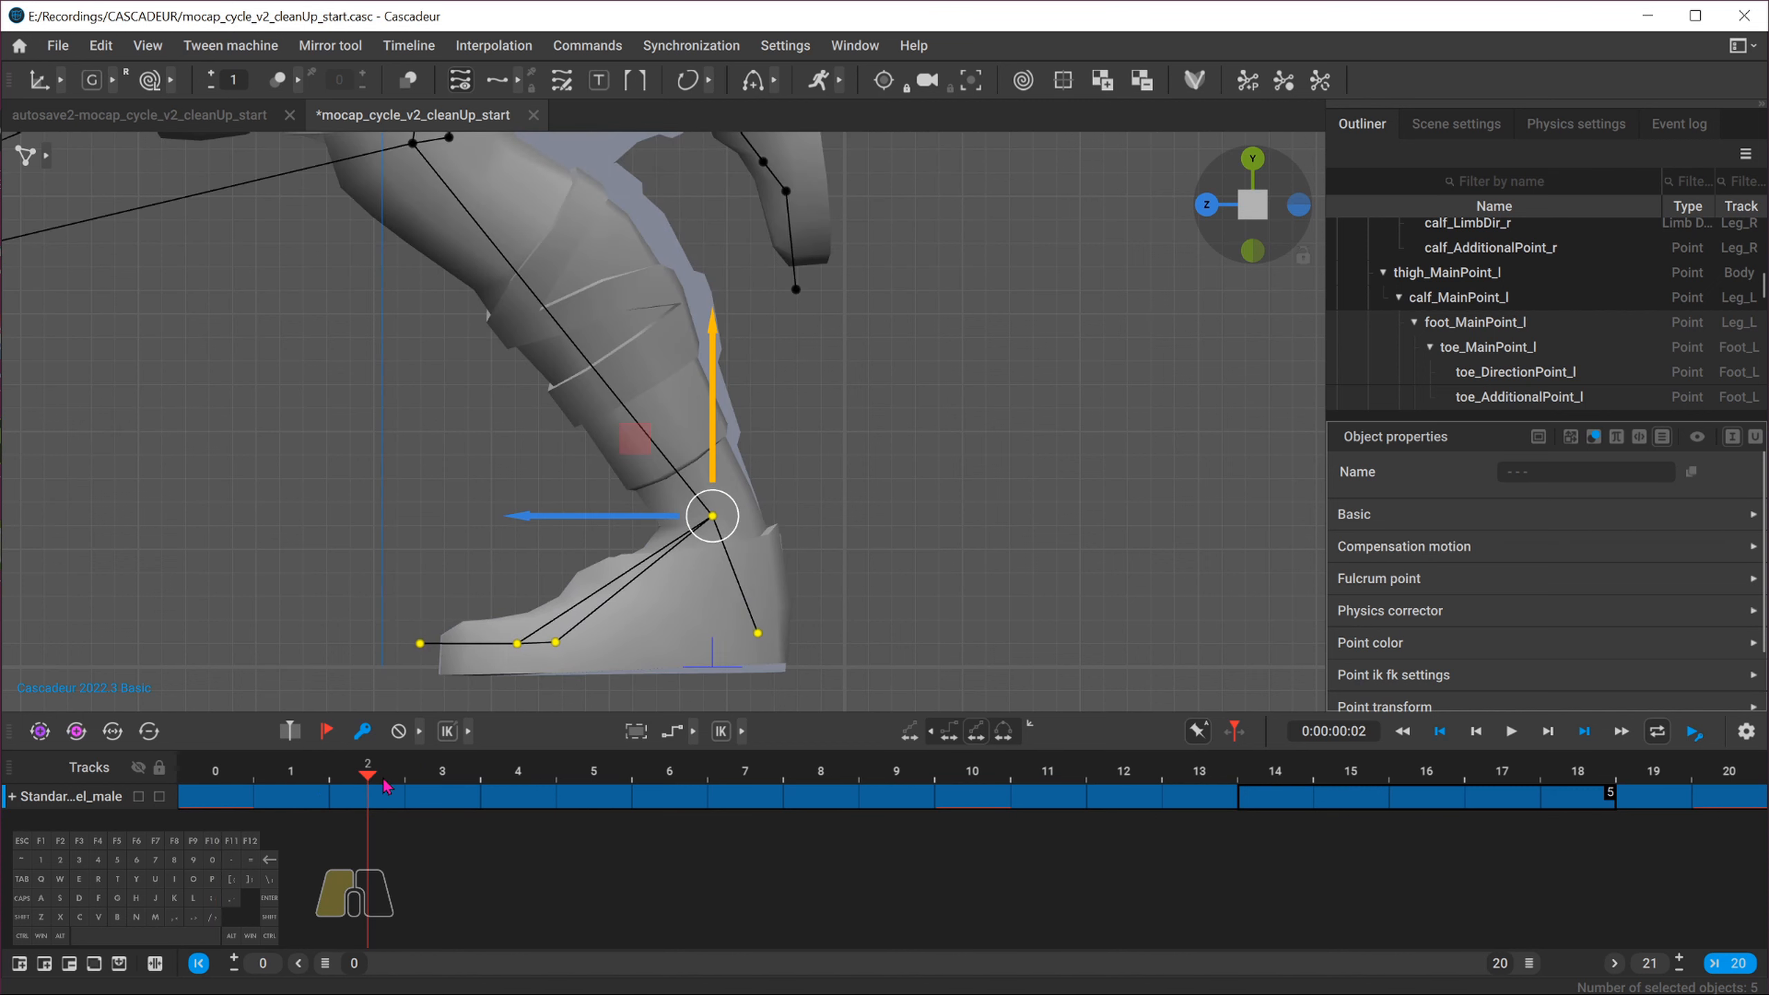
pyautogui.moveTo(384, 779)
pyautogui.mouseDown()
pyautogui.moveTo(209, 778)
pyautogui.moveTo(377, 778)
pyautogui.mouseUp()
pyautogui.moveTo(384, 786); pyautogui.dragTo(420, 780)
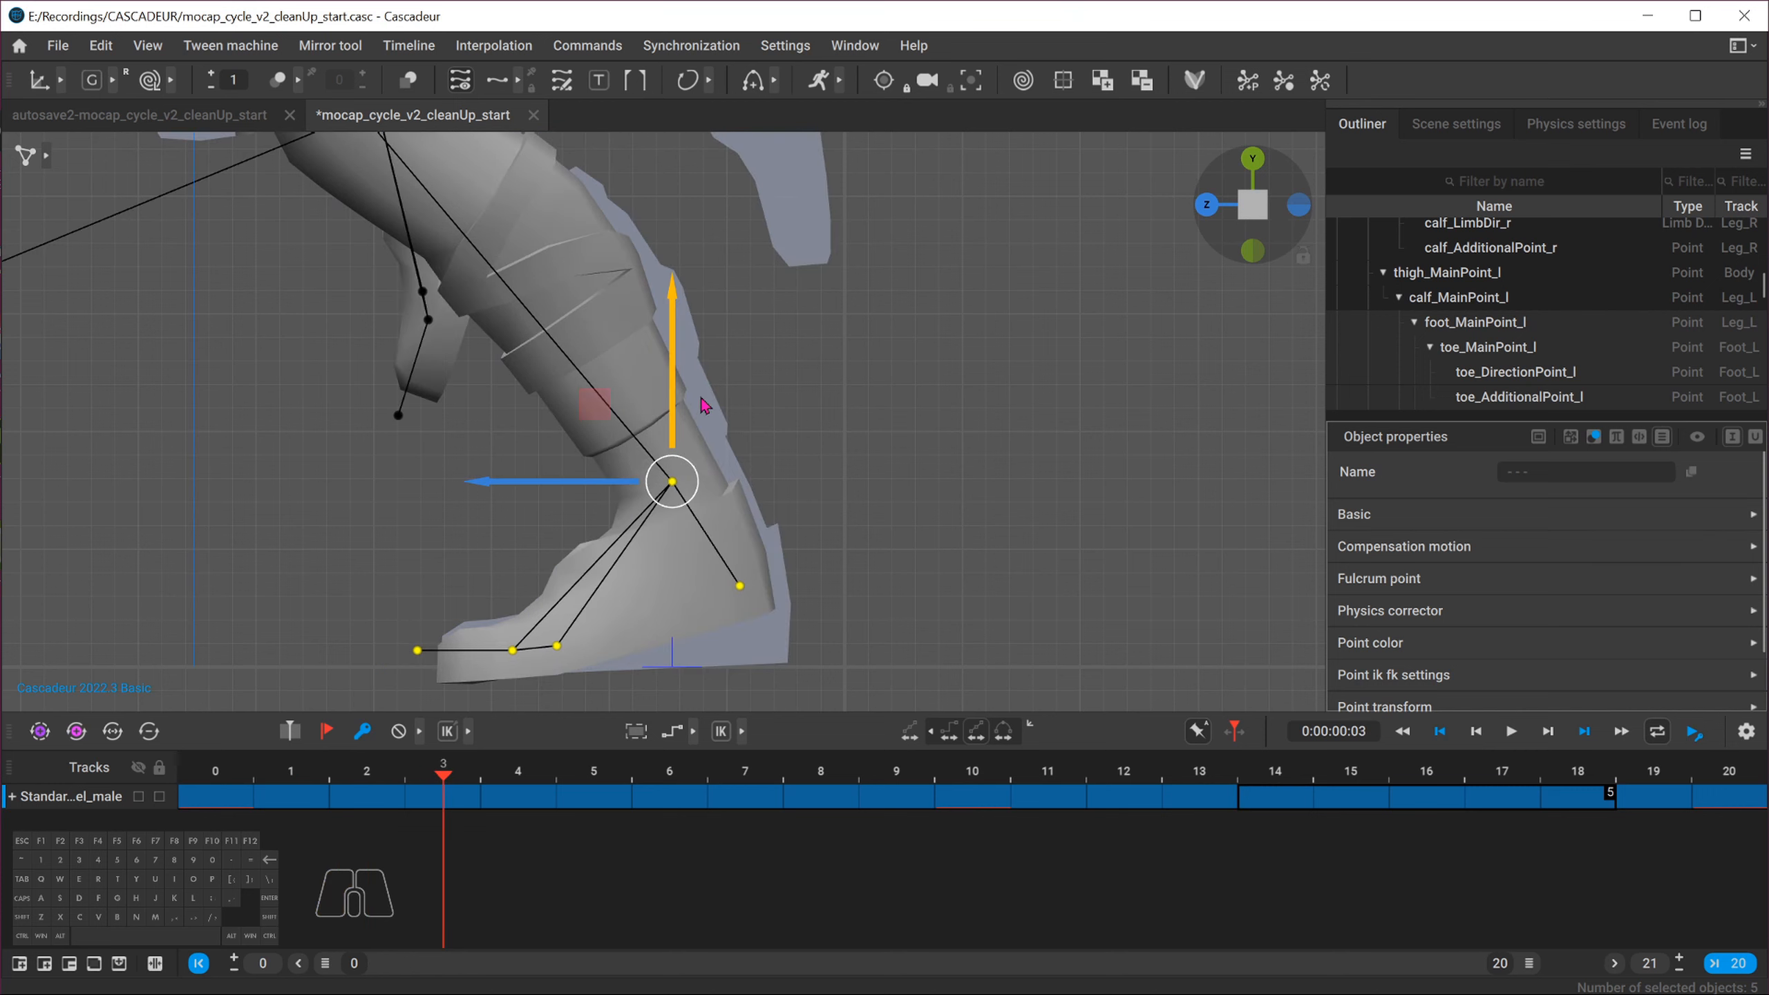
pyautogui.moveTo(673, 389); pyautogui.dragTo(673, 382)
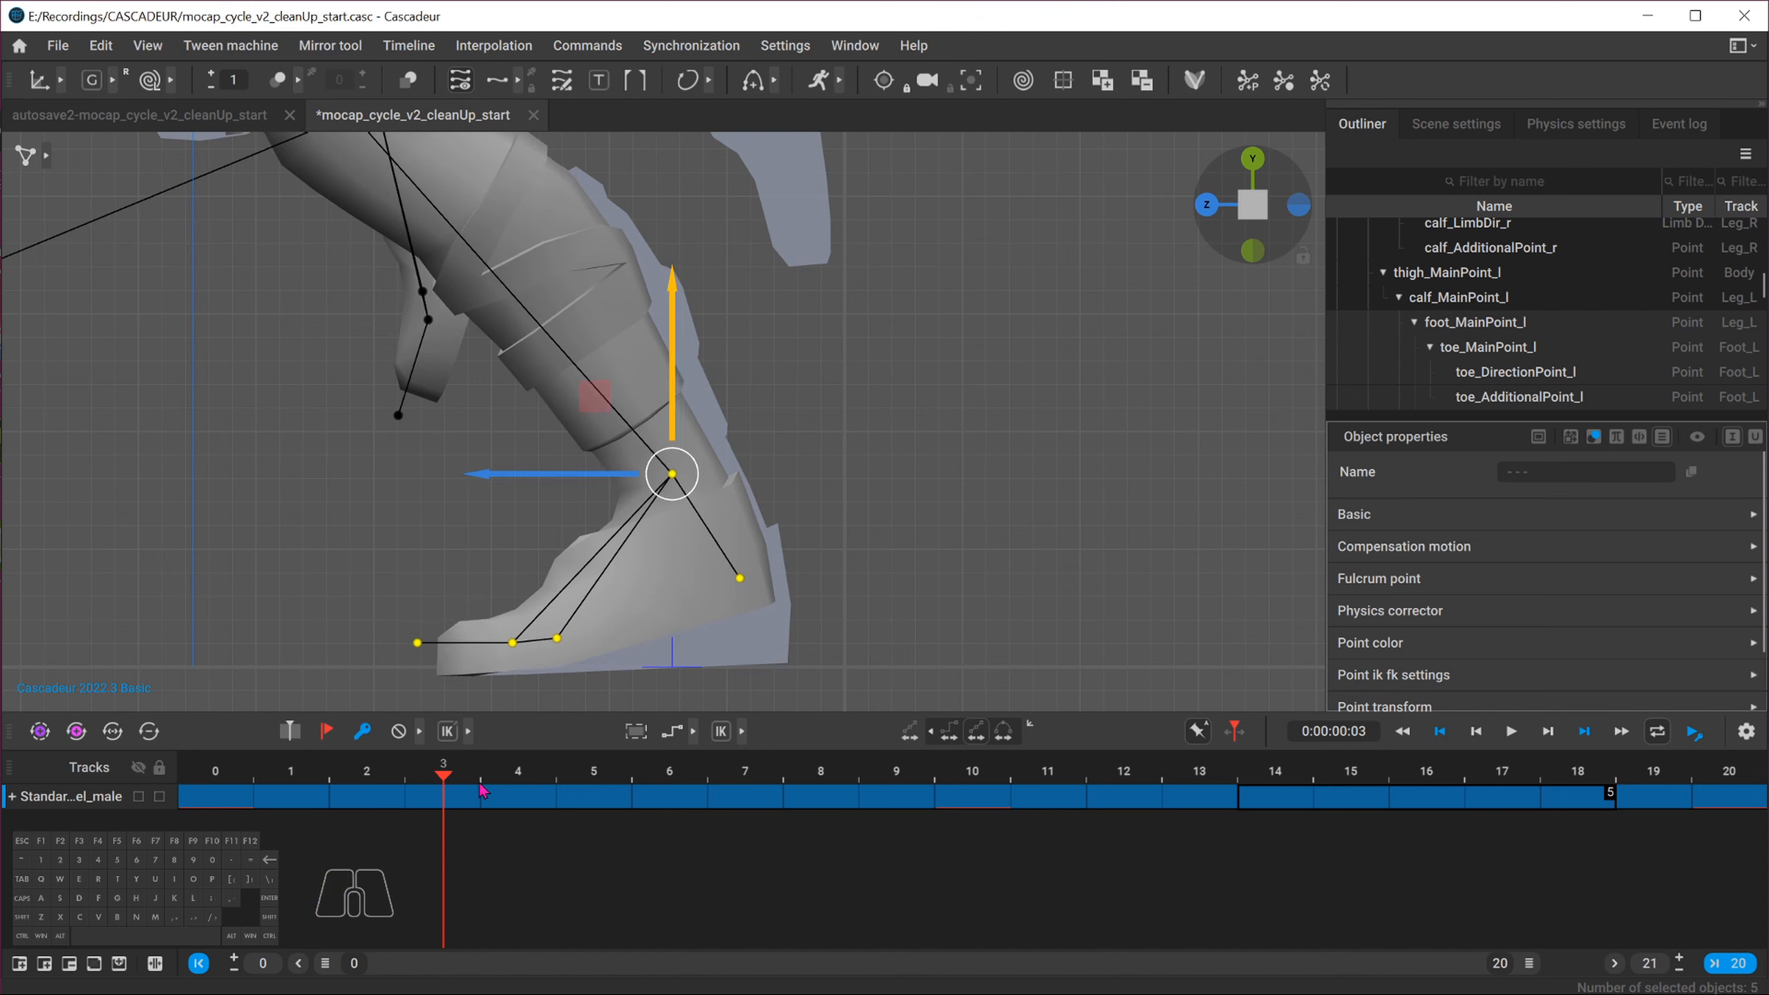
# Step back and forth through frames 2 to 5 to check the left foot's ground contact
pyautogui.click(512, 773)
pyautogui.click(444, 774)
pyautogui.click(367, 773)
pyautogui.click(445, 775)
pyautogui.click(519, 774)
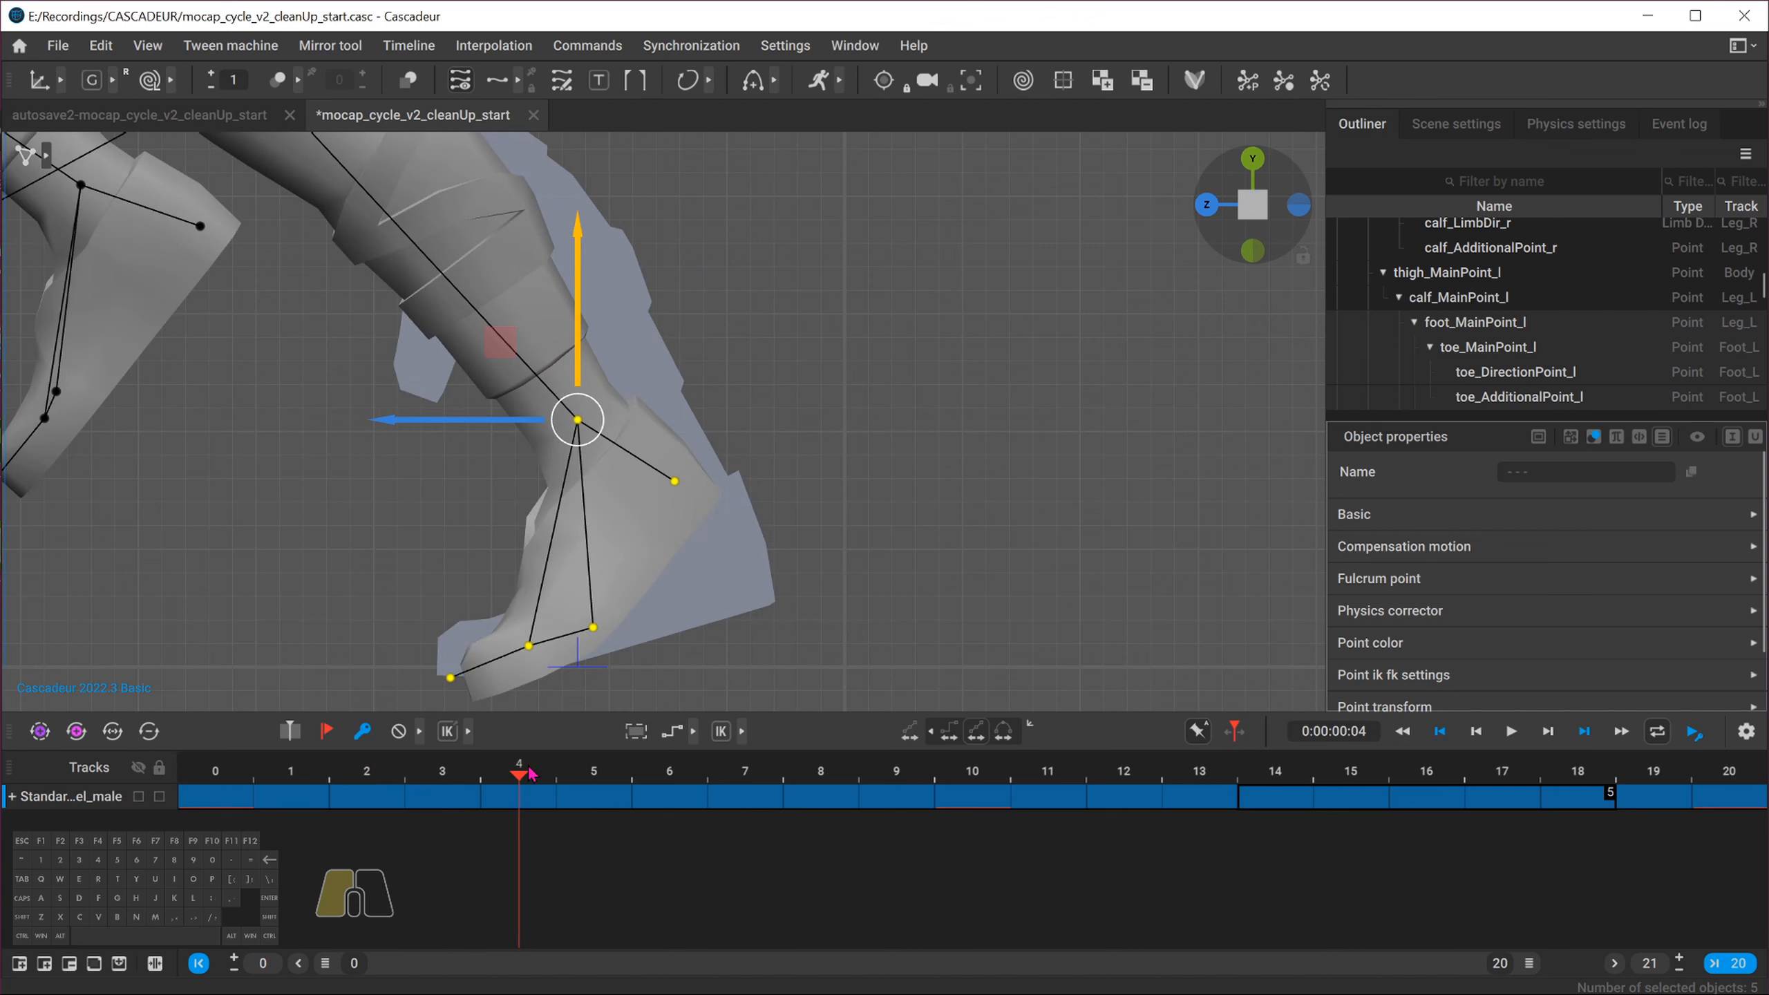
pyautogui.click(443, 773)
pyautogui.click(519, 773)
pyautogui.click(592, 773)
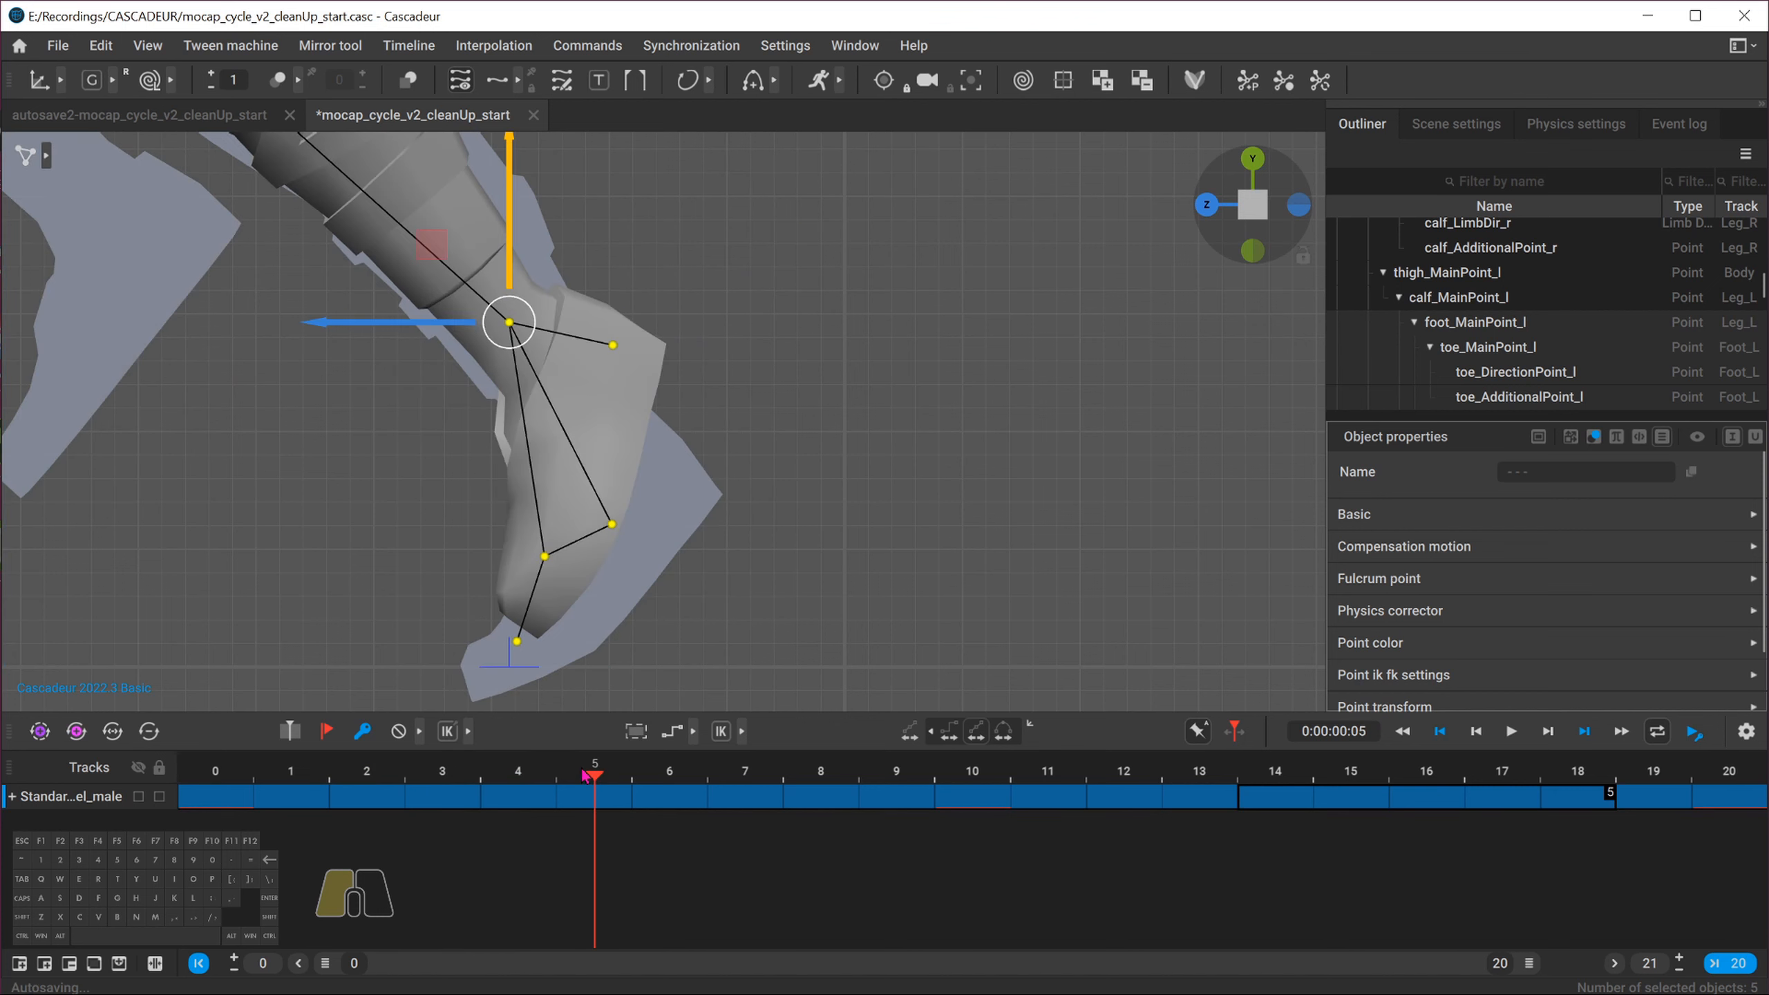
# Select the frames 4–8 interval and, in interval editing mode, raise the left foot slightly at frame 4
pyautogui.moveTo(597, 769); pyautogui.dragTo(820, 783)
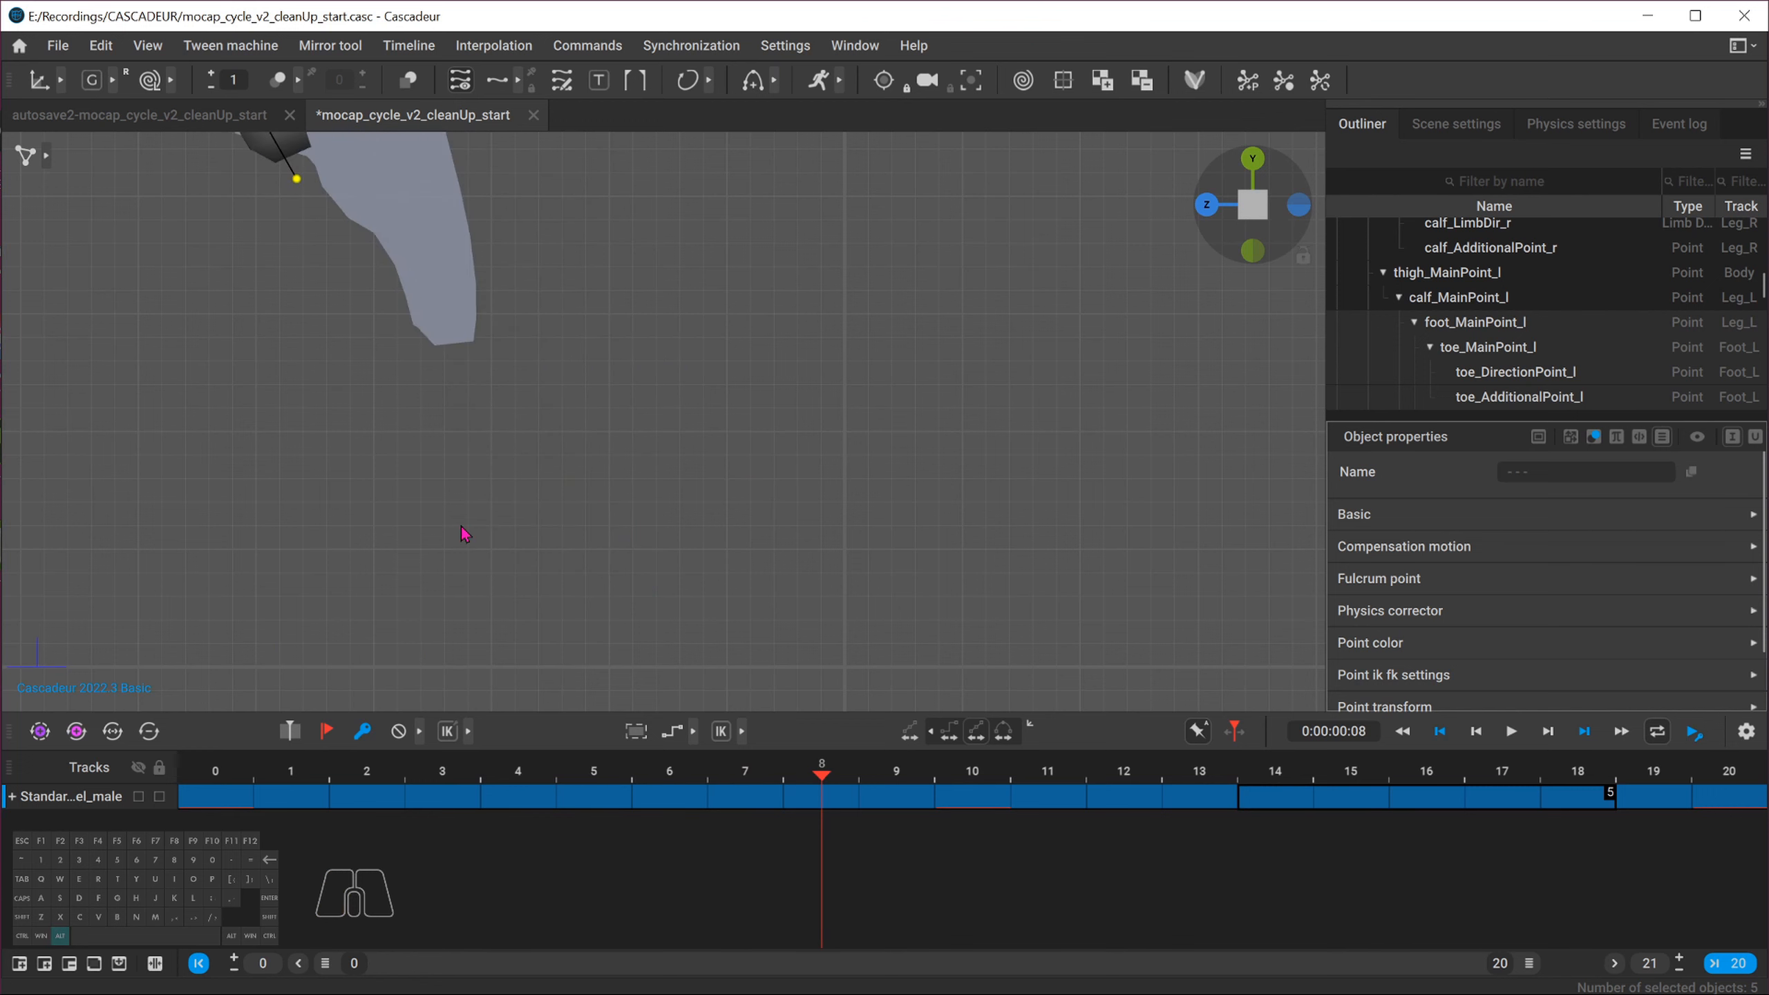
pyautogui.keyDown('alt'); pyautogui.moveTo(462, 528); pyautogui.dragTo(791, 618, button='middle'); pyautogui.keyUp('alt')
pyautogui.keyDown('alt'); pyautogui.moveTo(791, 618); pyautogui.dragTo(447, 439, button='right'); pyautogui.keyUp('alt')
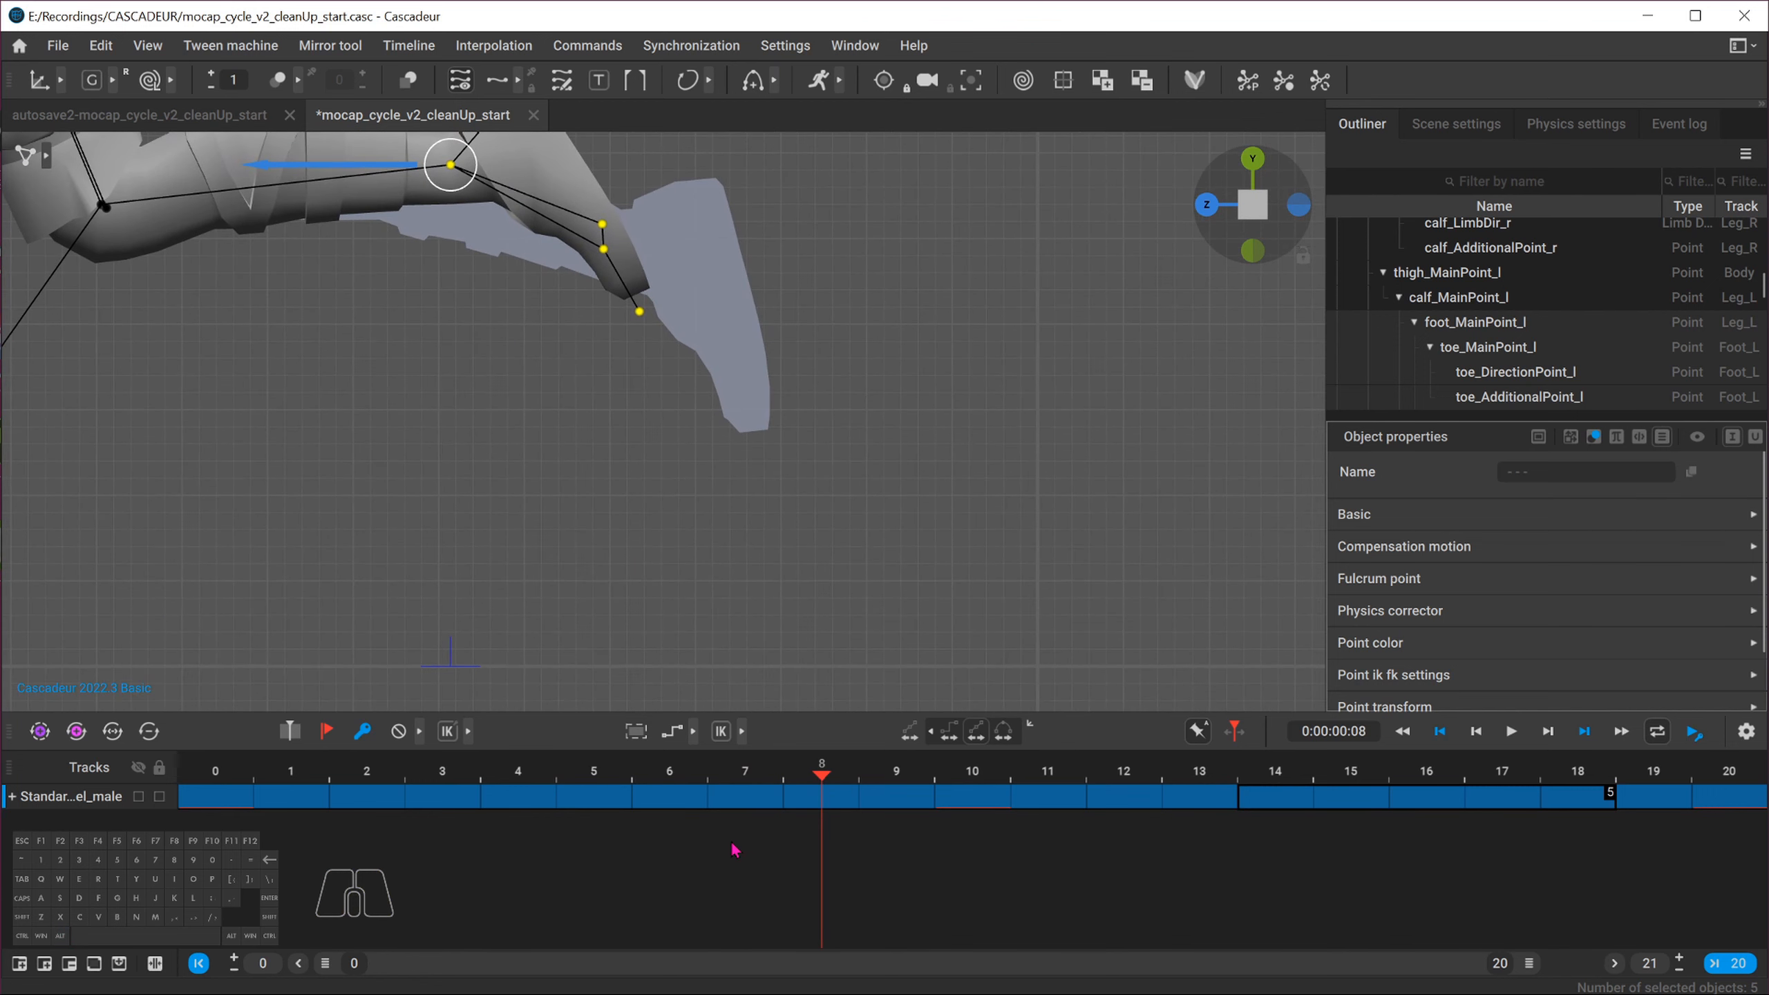
pyautogui.moveTo(507, 807); pyautogui.dragTo(839, 802)
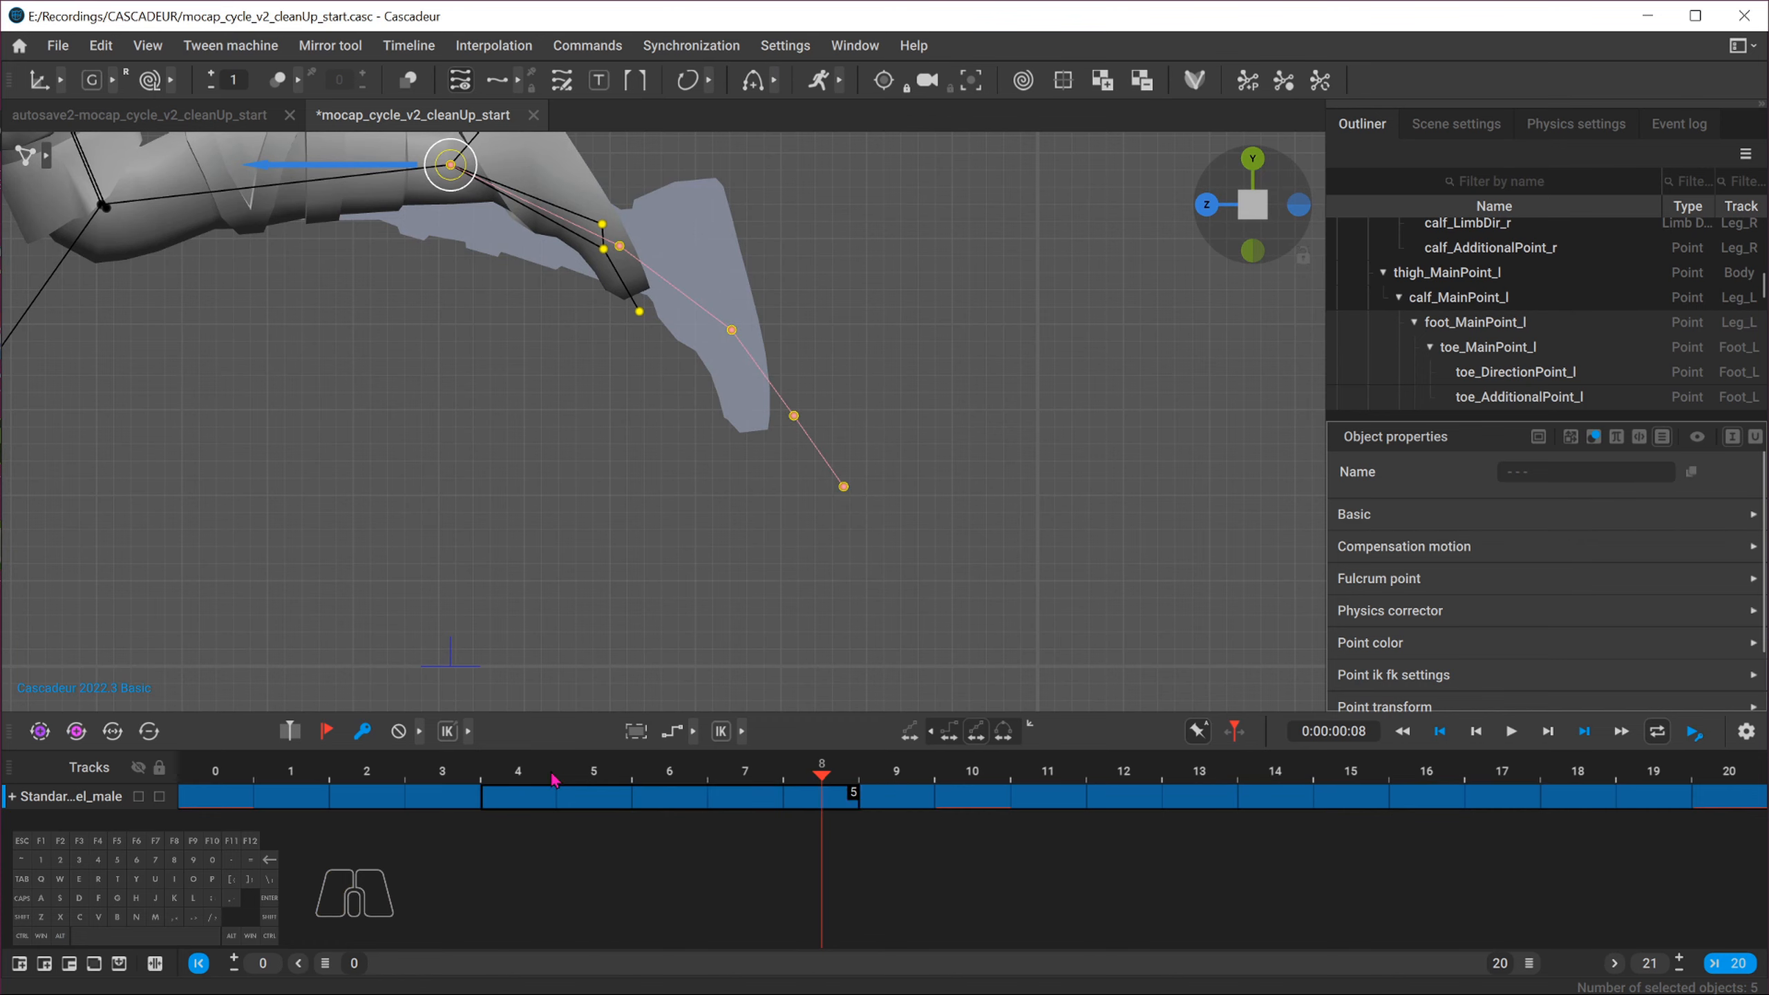
pyautogui.click(531, 774)
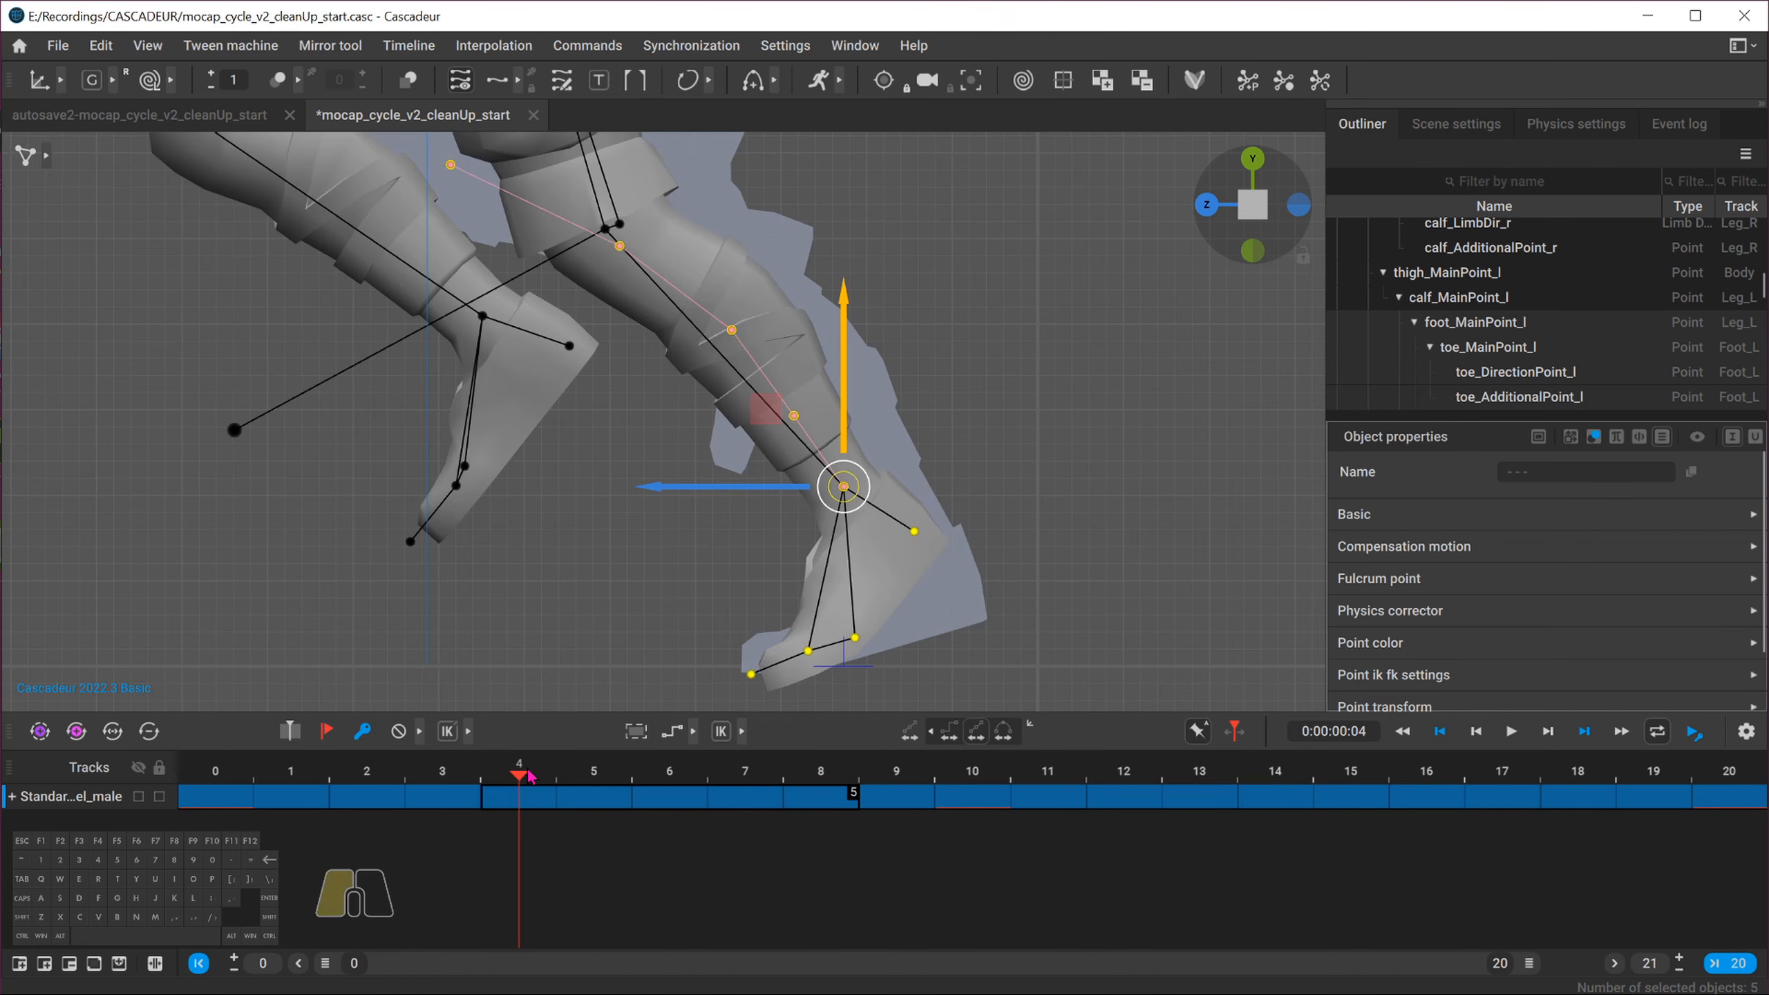
pyautogui.click(952, 735)
pyautogui.click(909, 731)
pyautogui.keyDown('alt'); pyautogui.moveTo(514, 544); pyautogui.dragTo(433, 451, button='middle'); pyautogui.keyUp('alt')
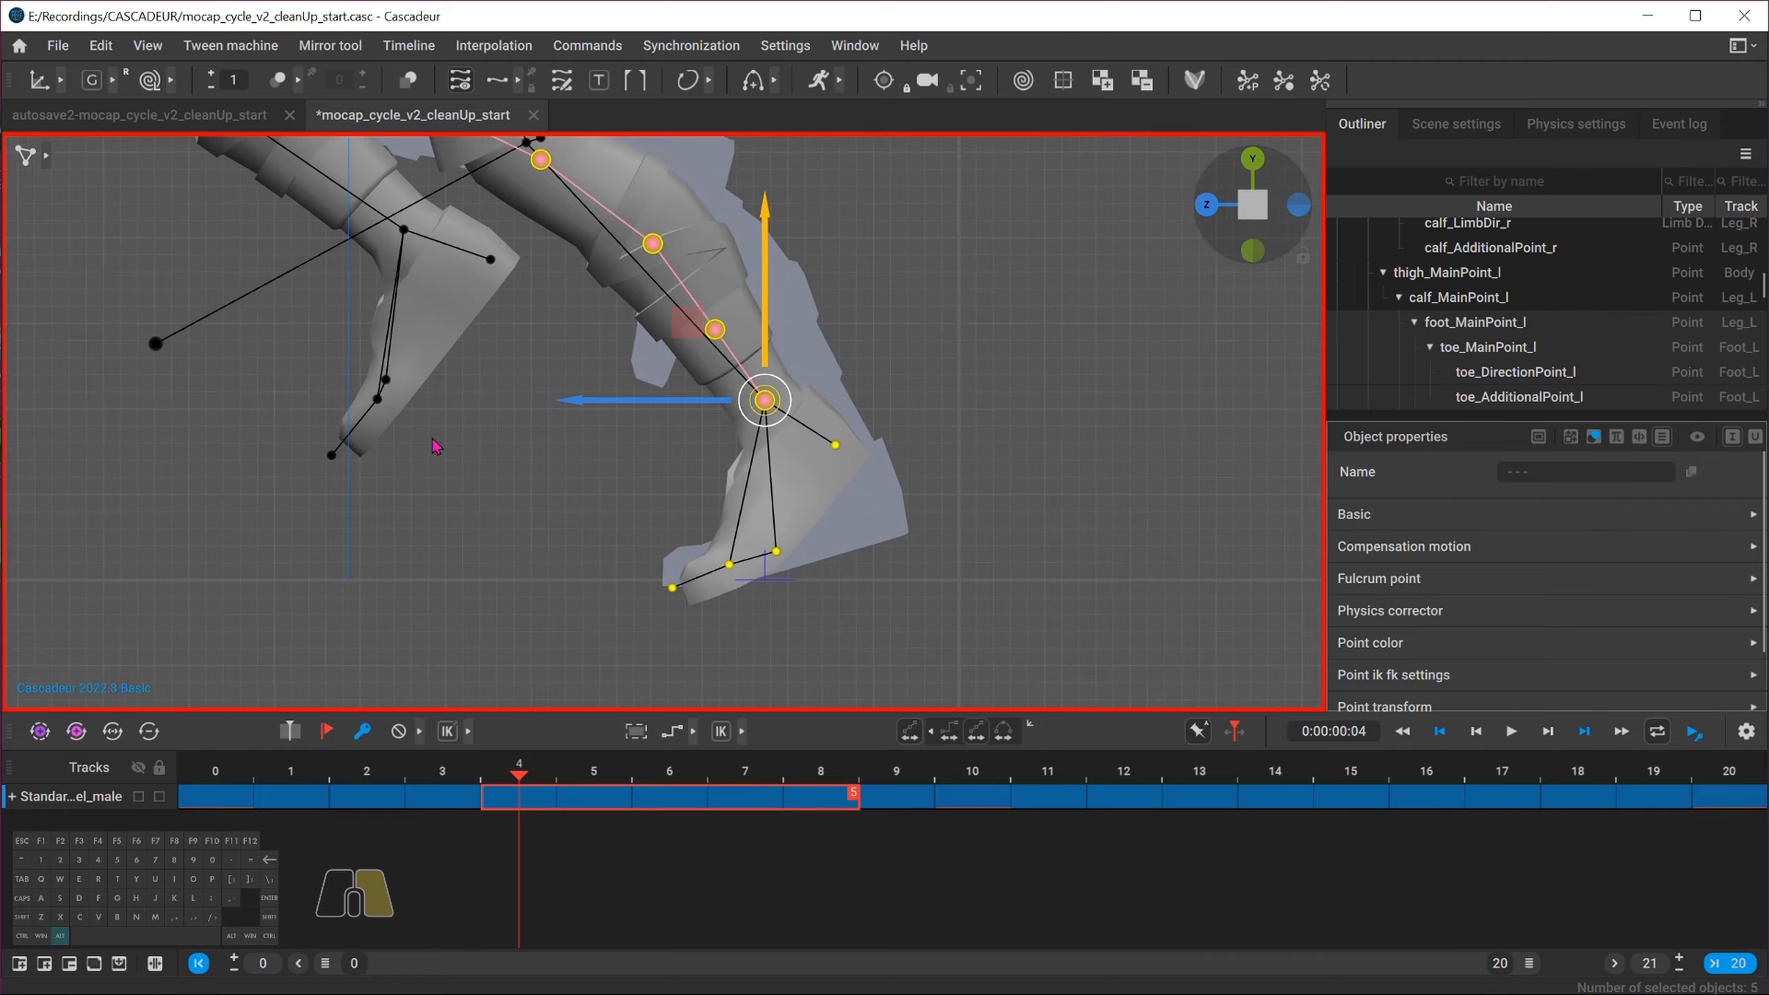
pyautogui.keyDown('alt'); pyautogui.moveTo(433, 451); pyautogui.dragTo(669, 568, button='right'); pyautogui.keyUp('alt')
pyautogui.moveTo(752, 319); pyautogui.dragTo(720, 285)
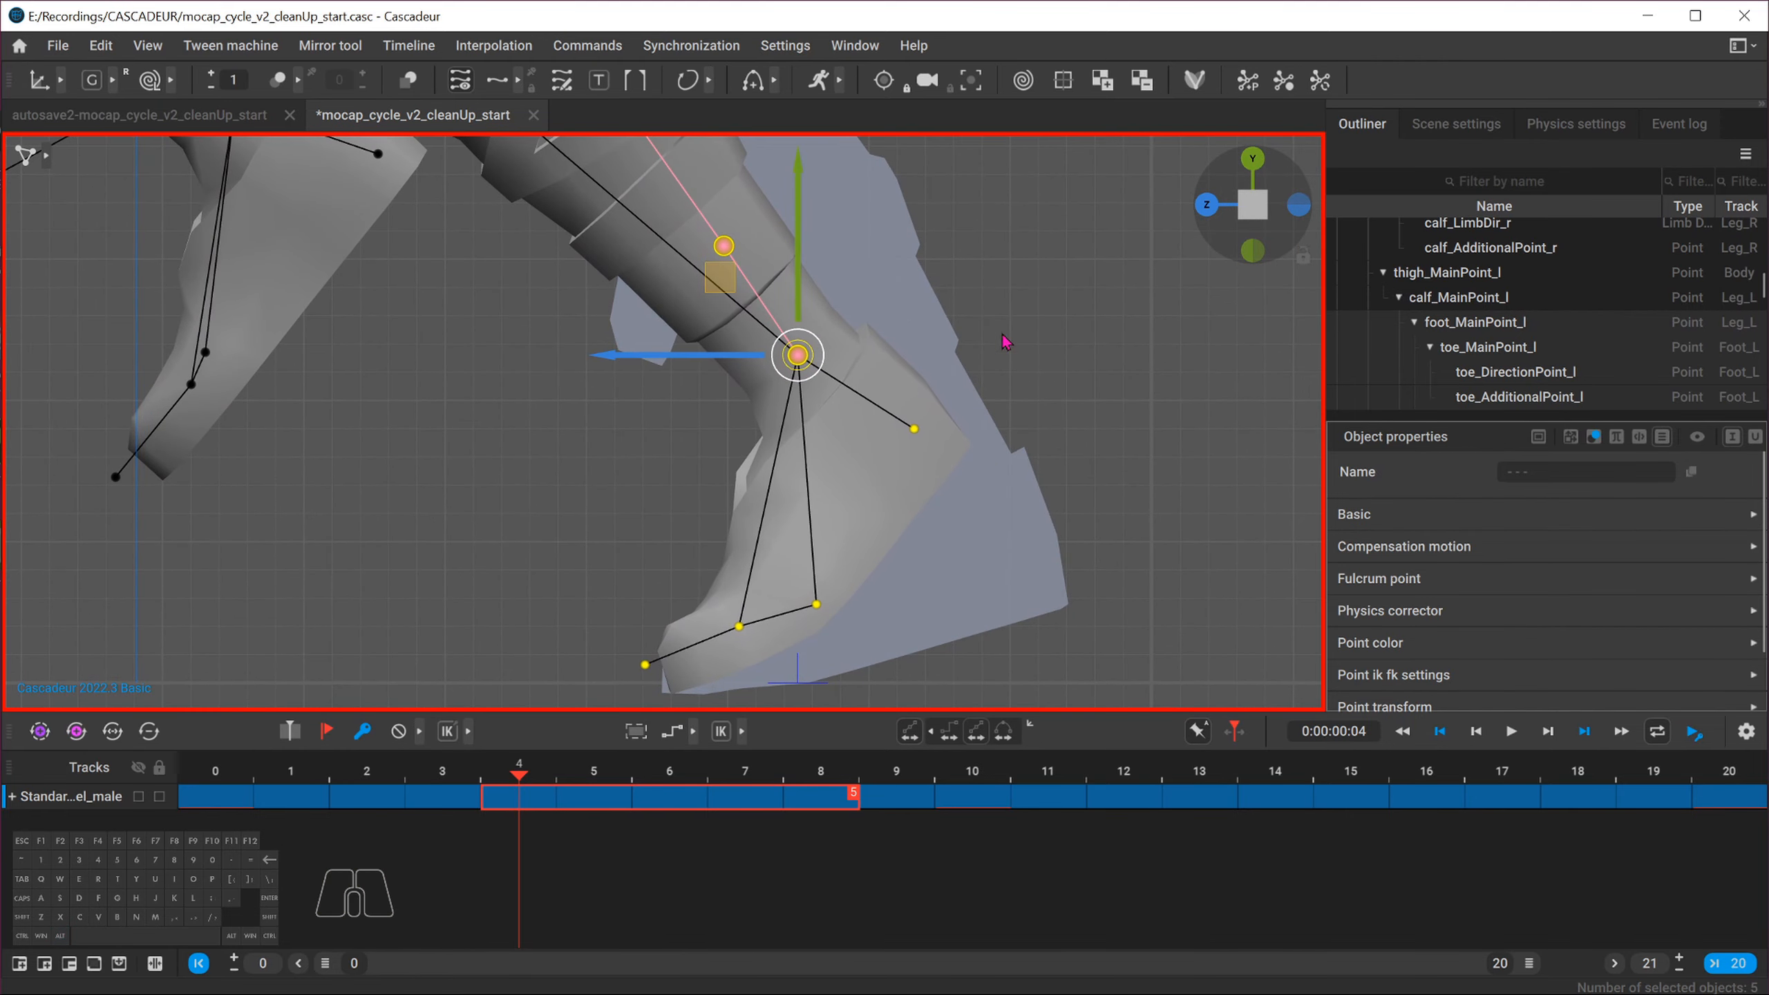
pyautogui.click(1212, 209)
pyautogui.moveTo(529, 502)
pyautogui.keyDown('alt'); pyautogui.mouseDown()
pyautogui.moveTo(435, 517)
pyautogui.moveTo(529, 488)
pyautogui.mouseUp(); pyautogui.keyUp('alt')
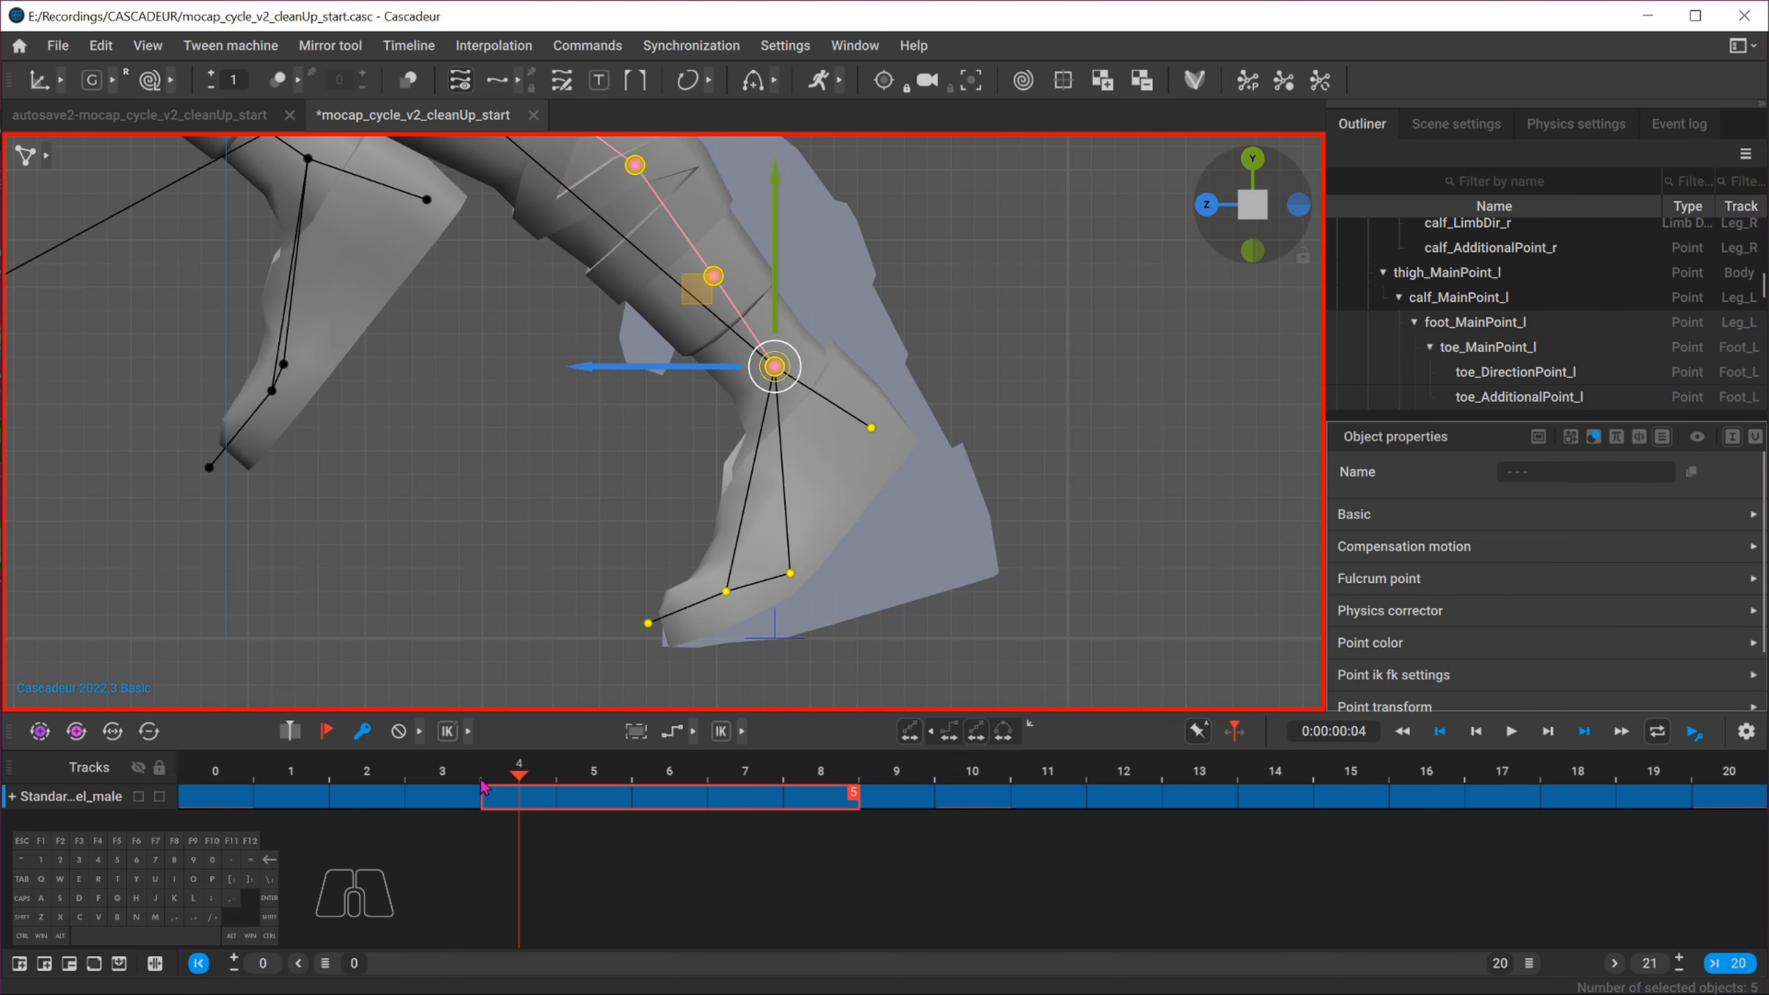
# Check the left foot at frame 8, then deselect everything and turn off interval editing
pyautogui.moveTo(563, 778); pyautogui.dragTo(839, 787)
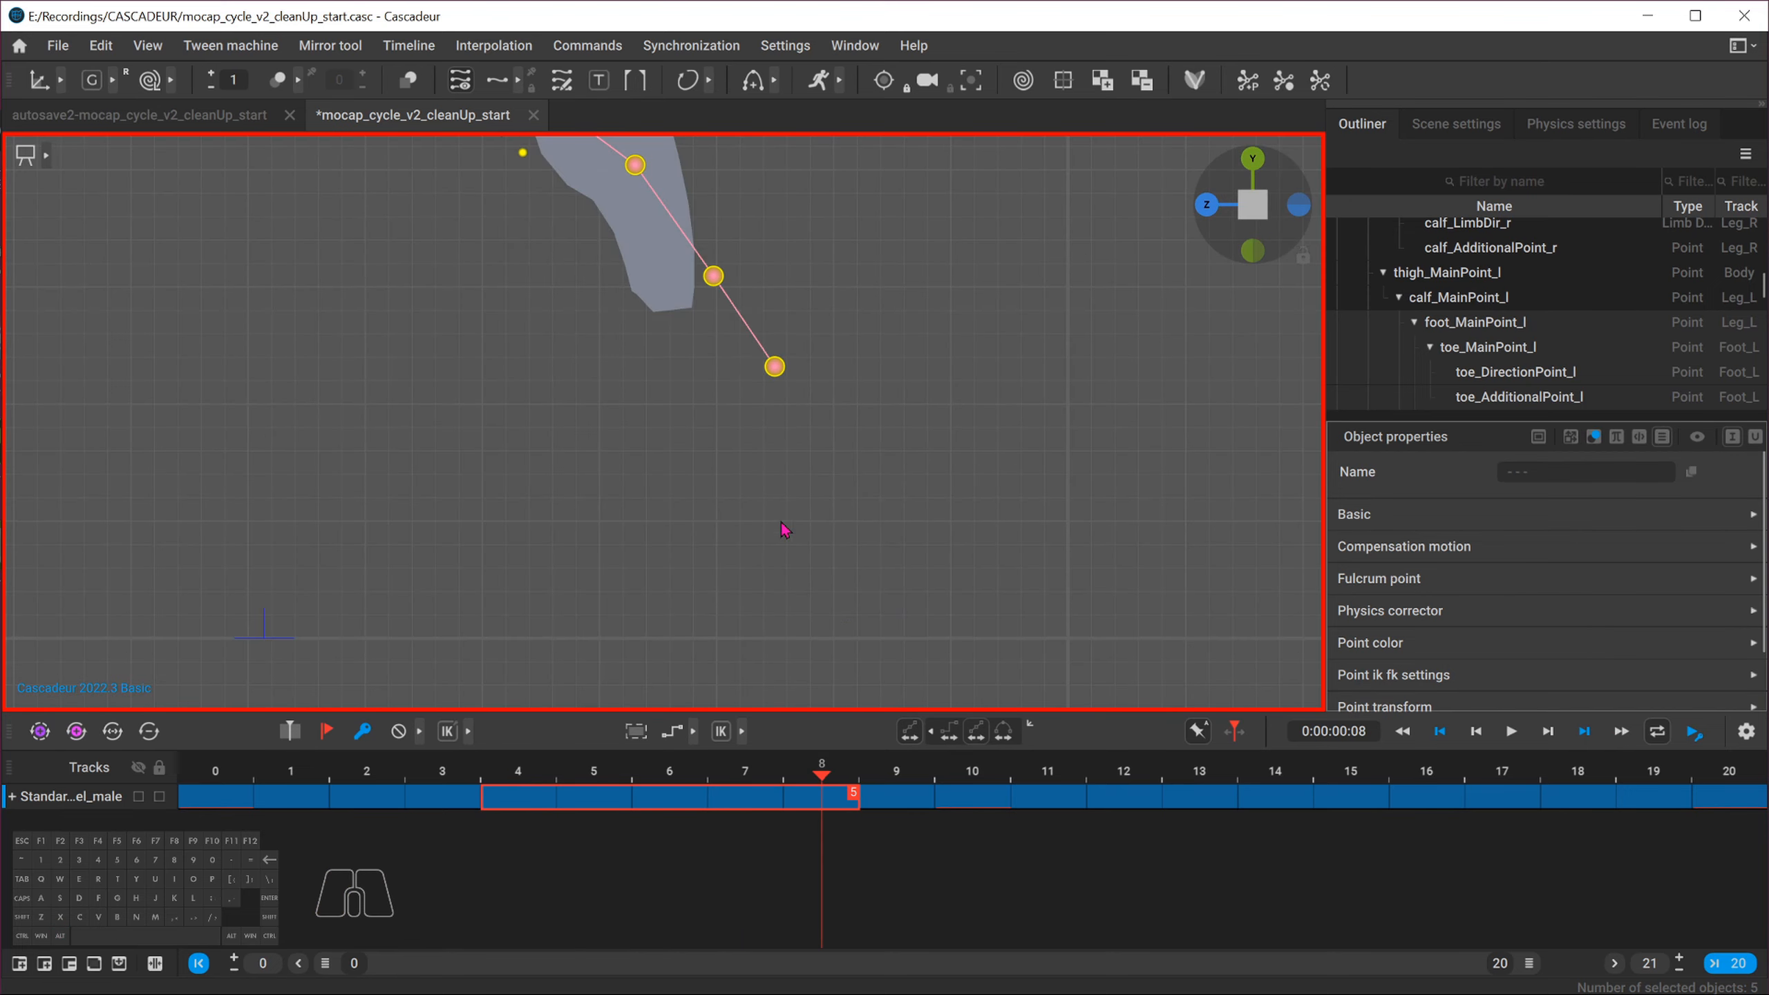
pyautogui.click(779, 494)
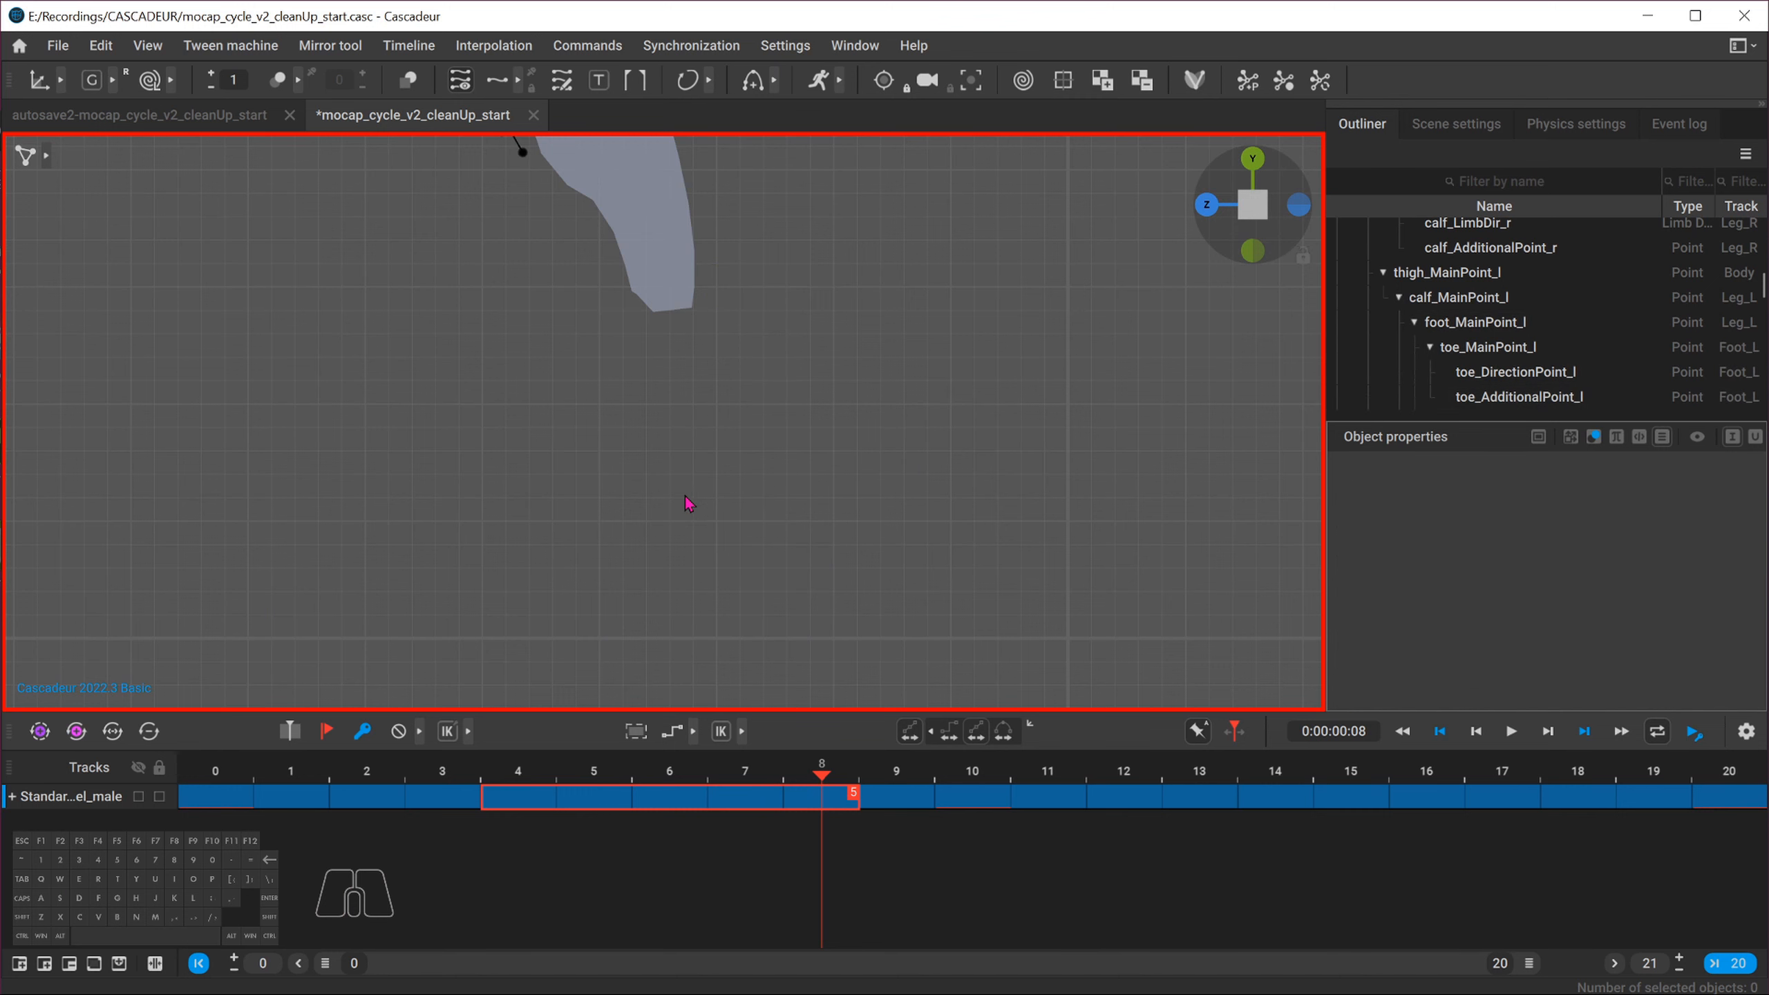
pyautogui.click(915, 734)
# Hide the rig points and play the run from frame 0, reviewing it in side and front views
pyautogui.scroll(-5, 640, 537)
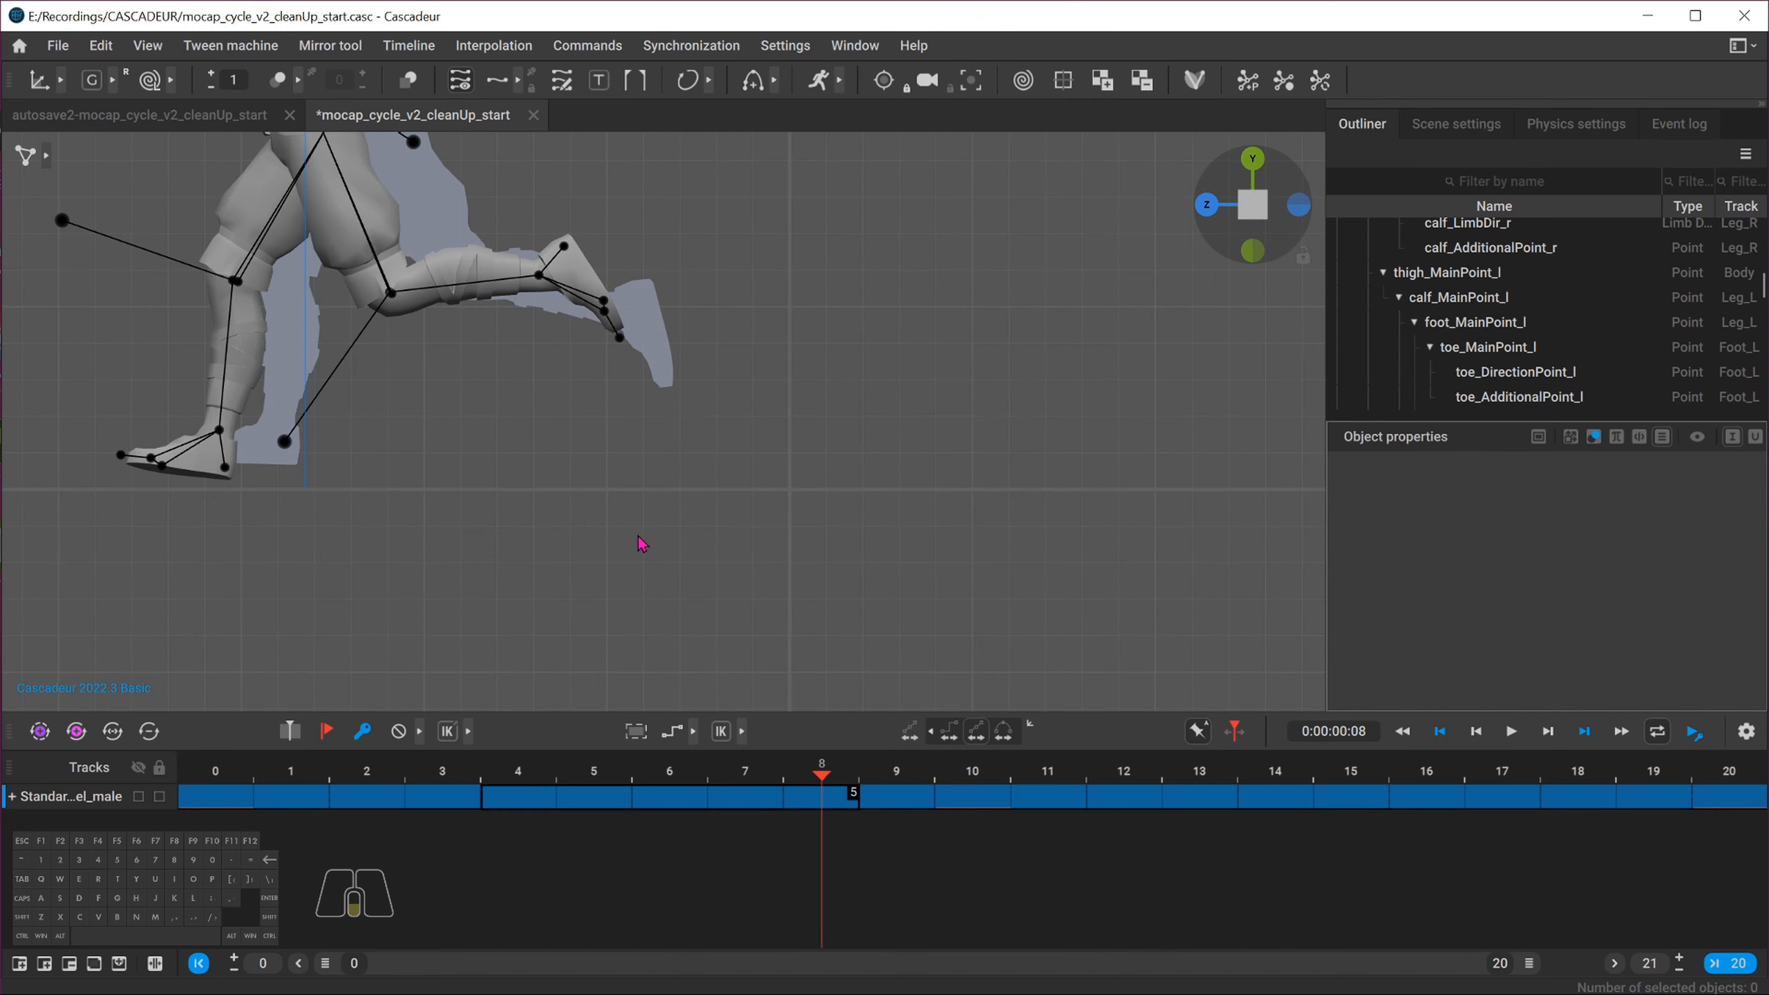
pyautogui.scroll(-6, 481, 465)
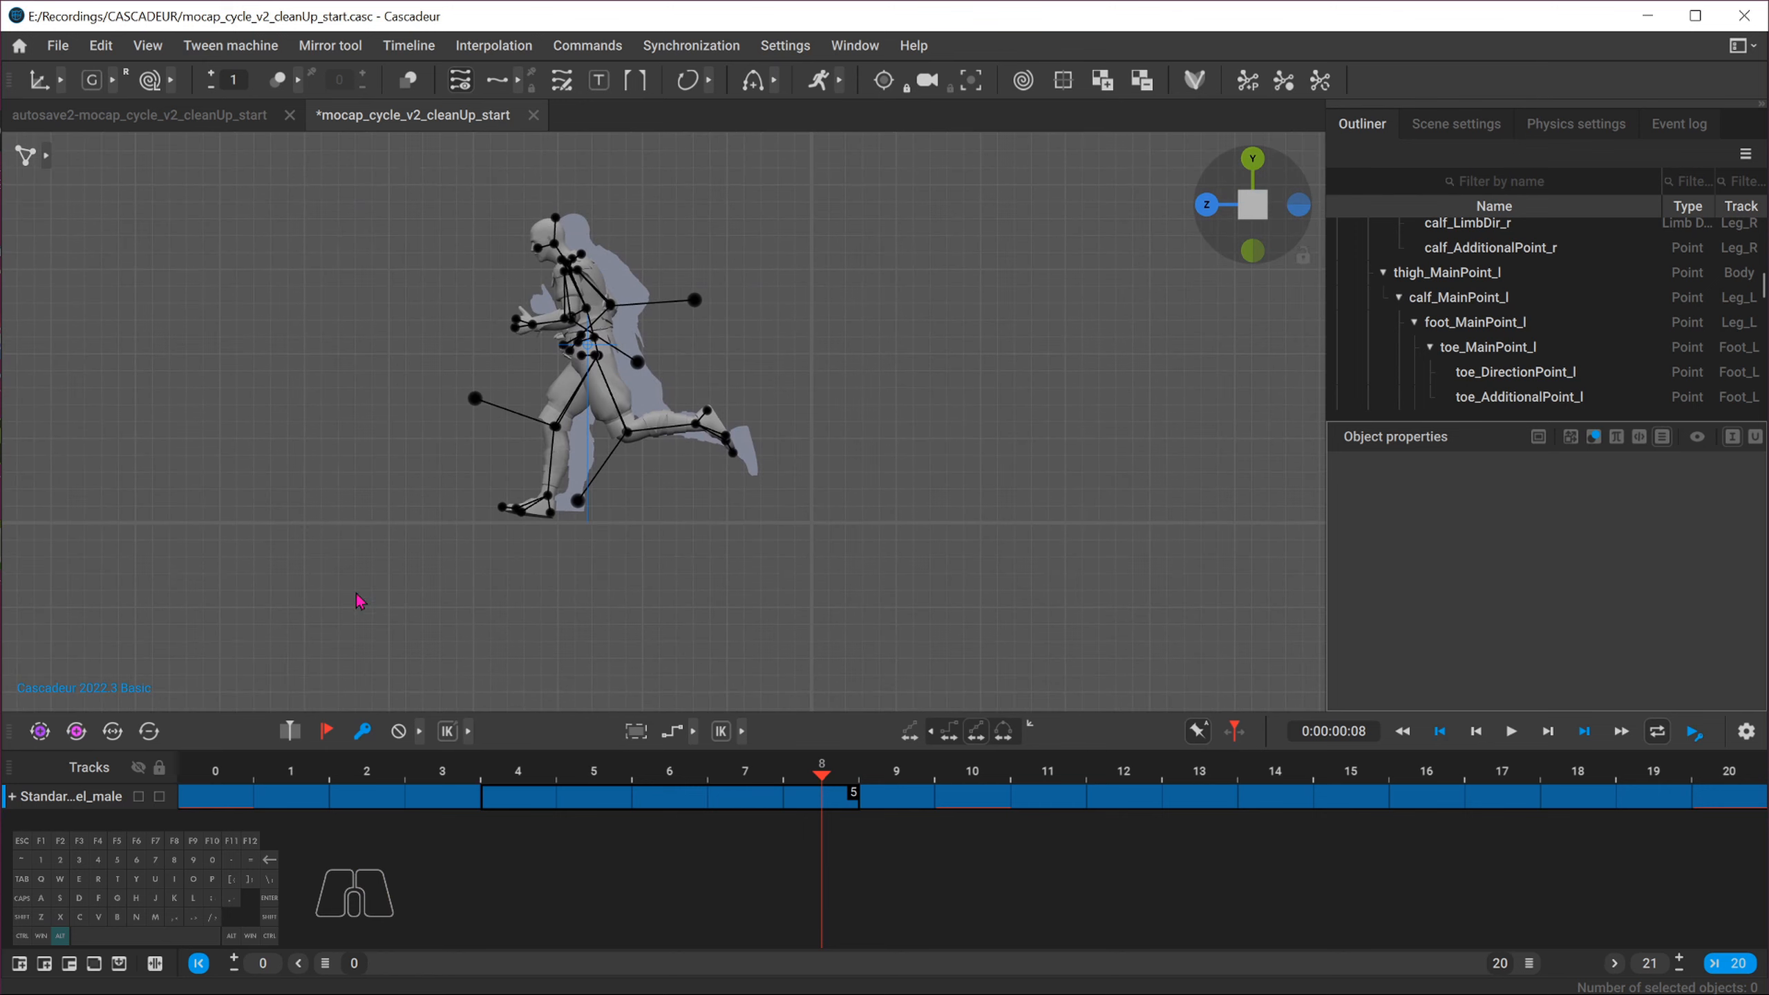
pyautogui.click(221, 774)
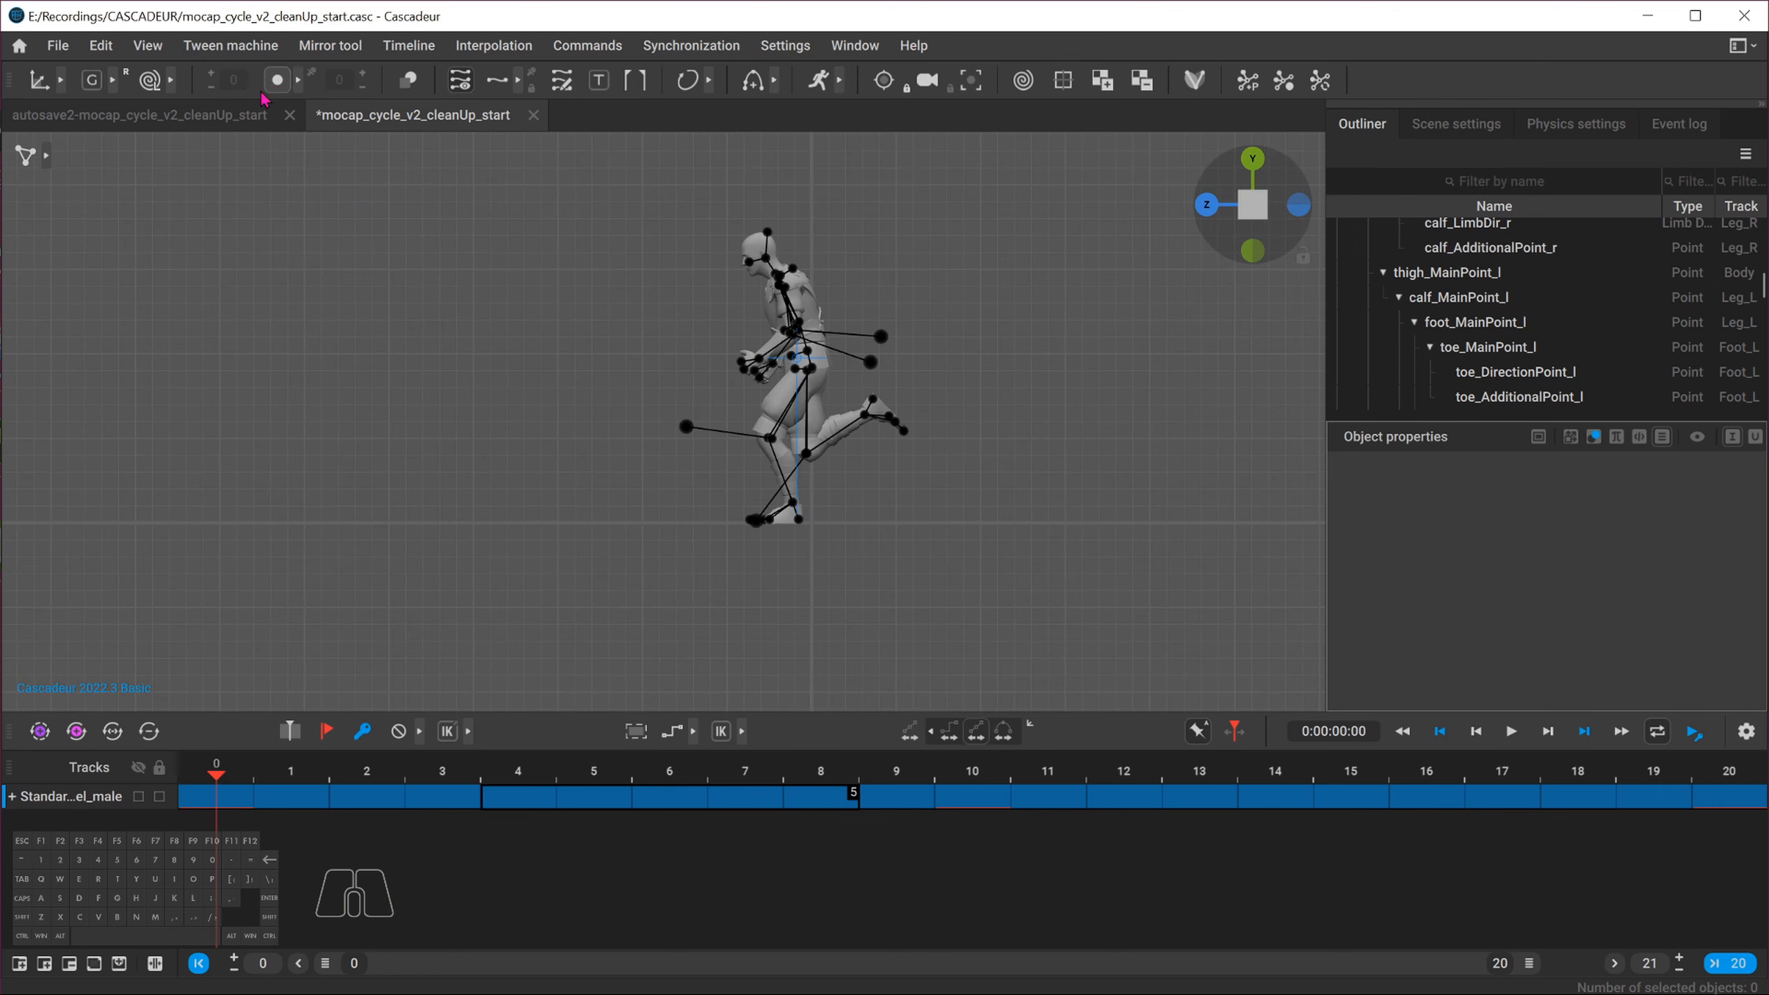
pyautogui.press('s')
pyautogui.click(489, 488)
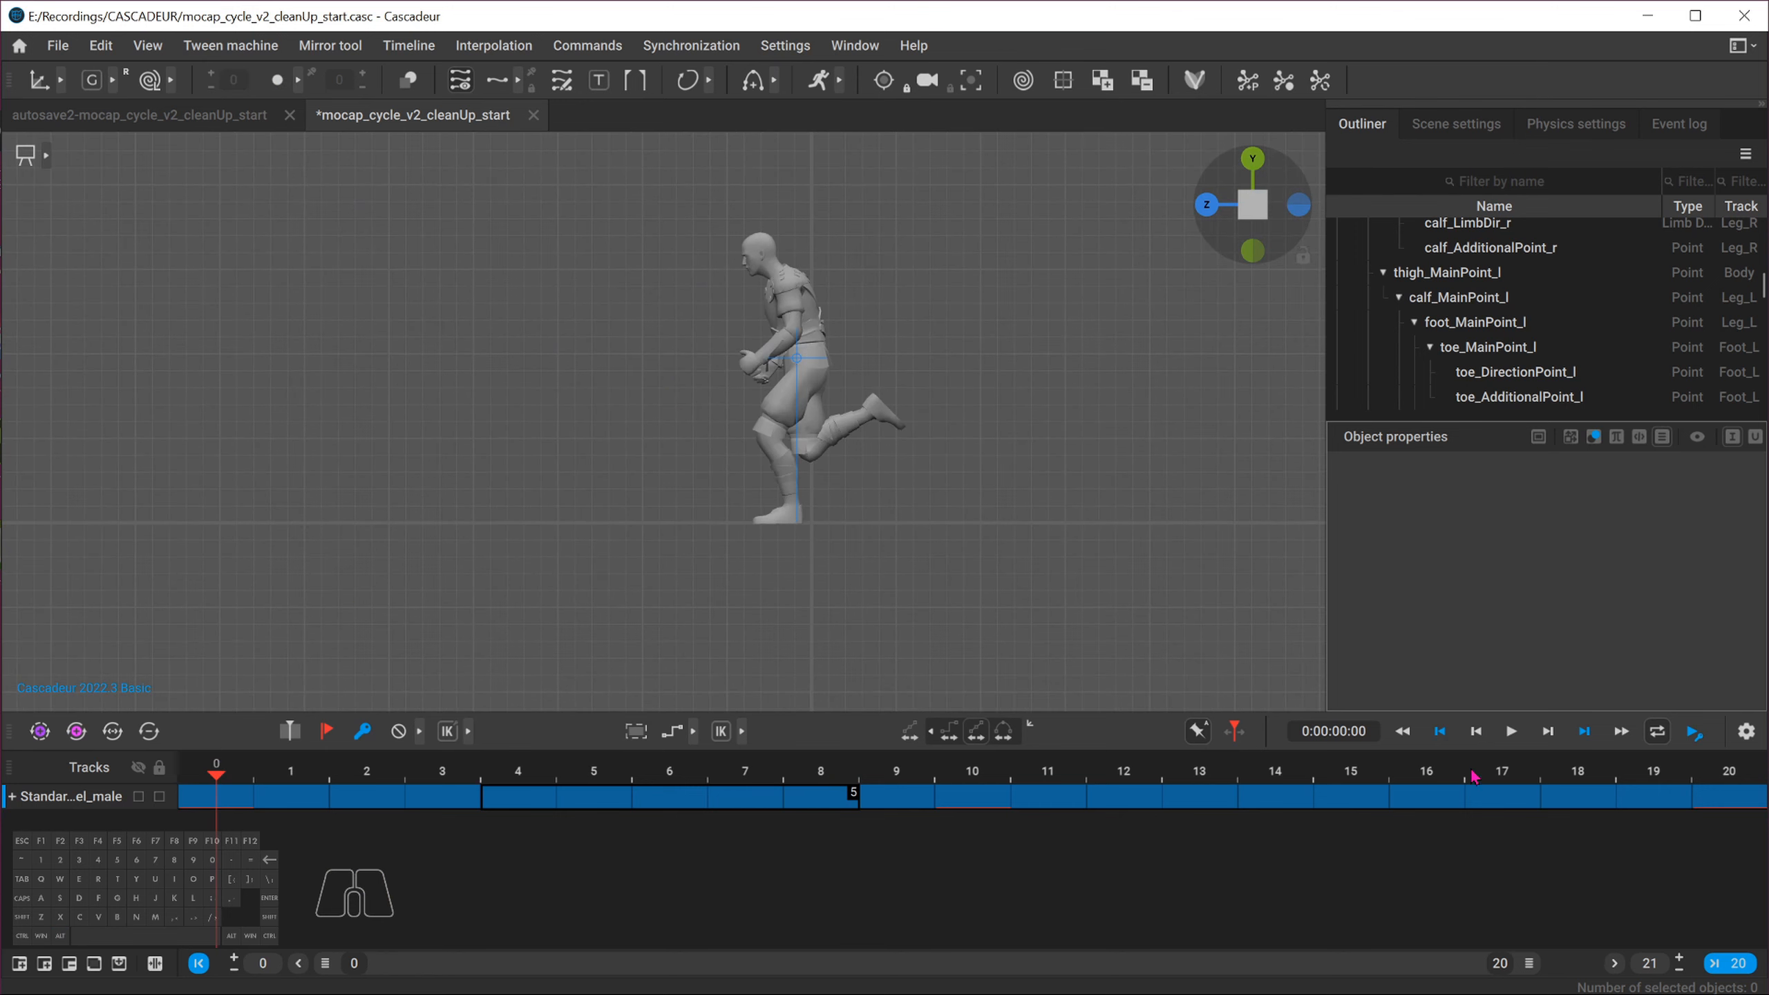
pyautogui.click(1509, 738)
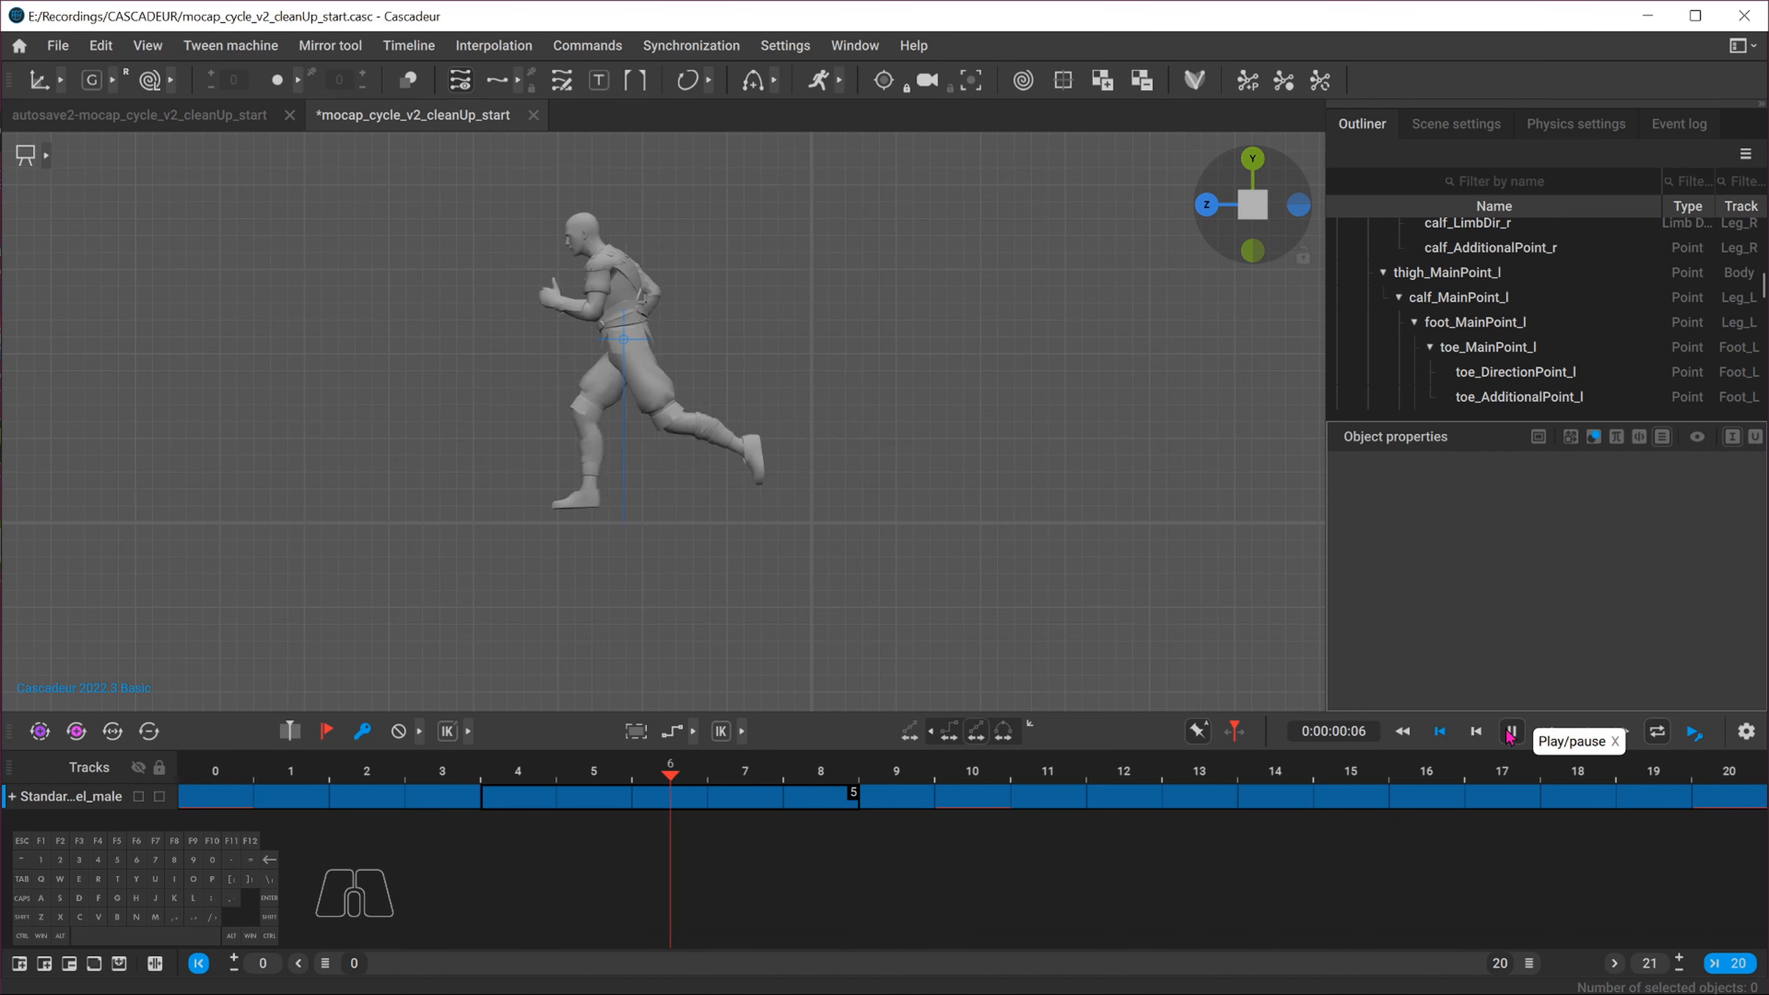
pyautogui.click(1509, 737)
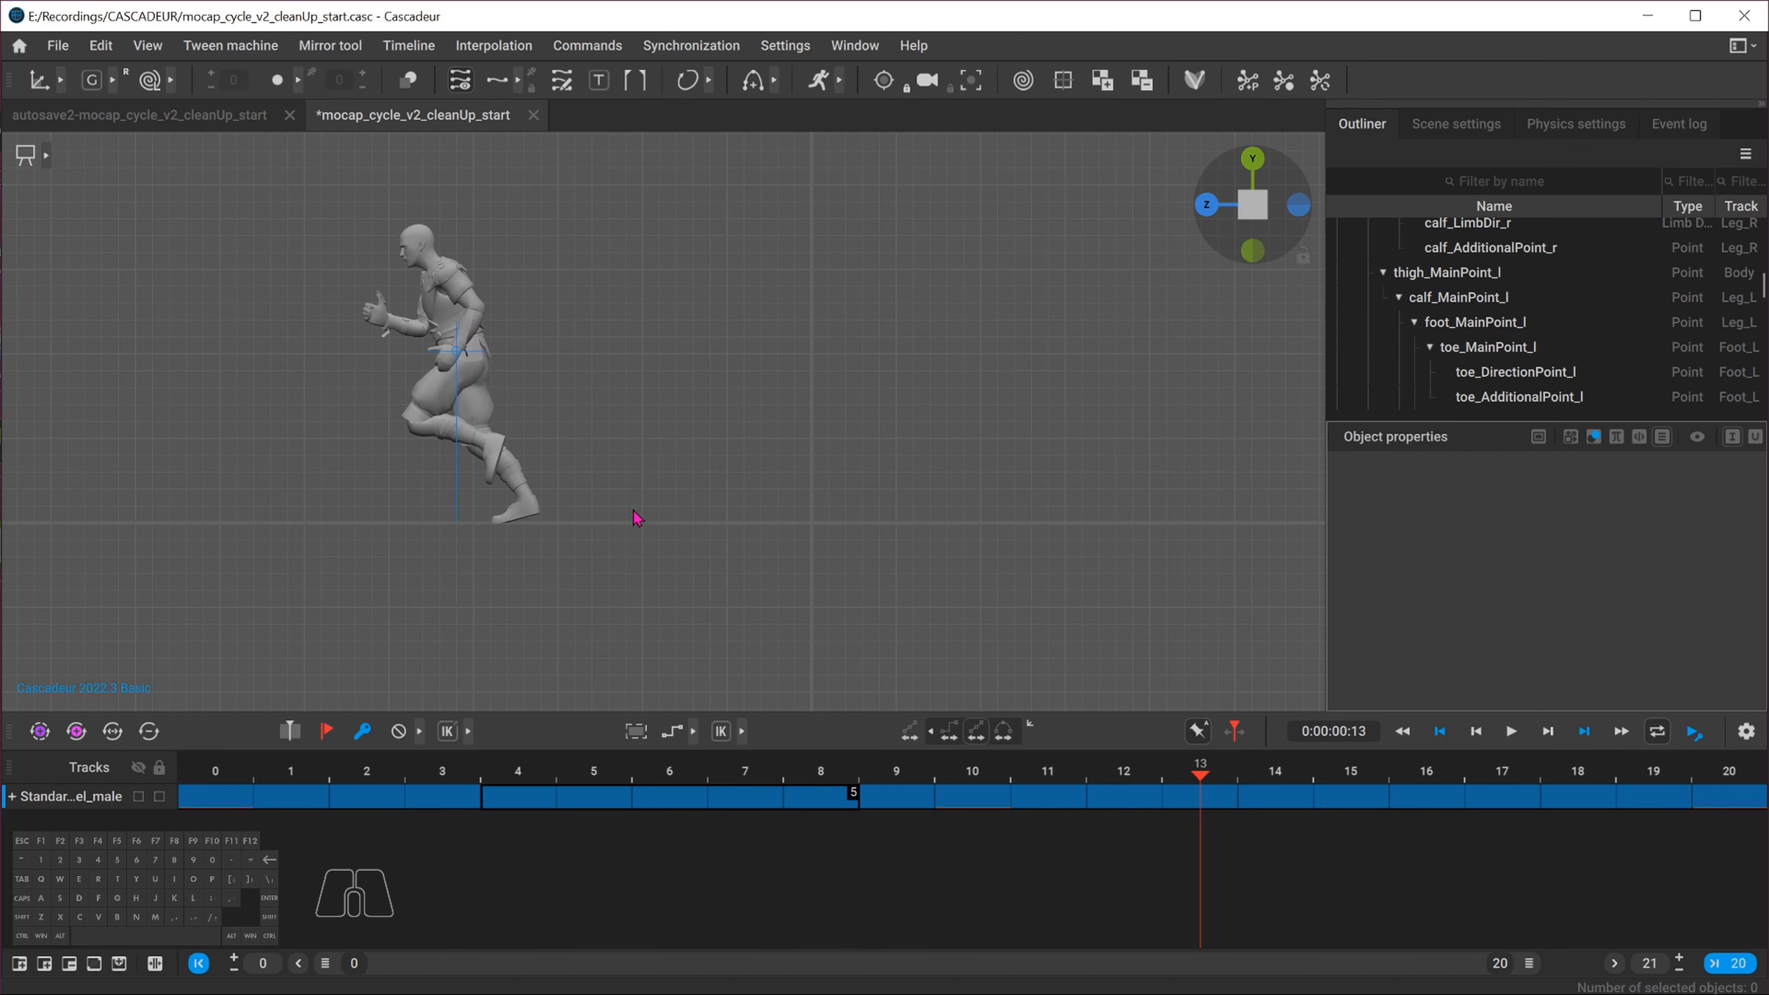
pyautogui.click(1210, 208)
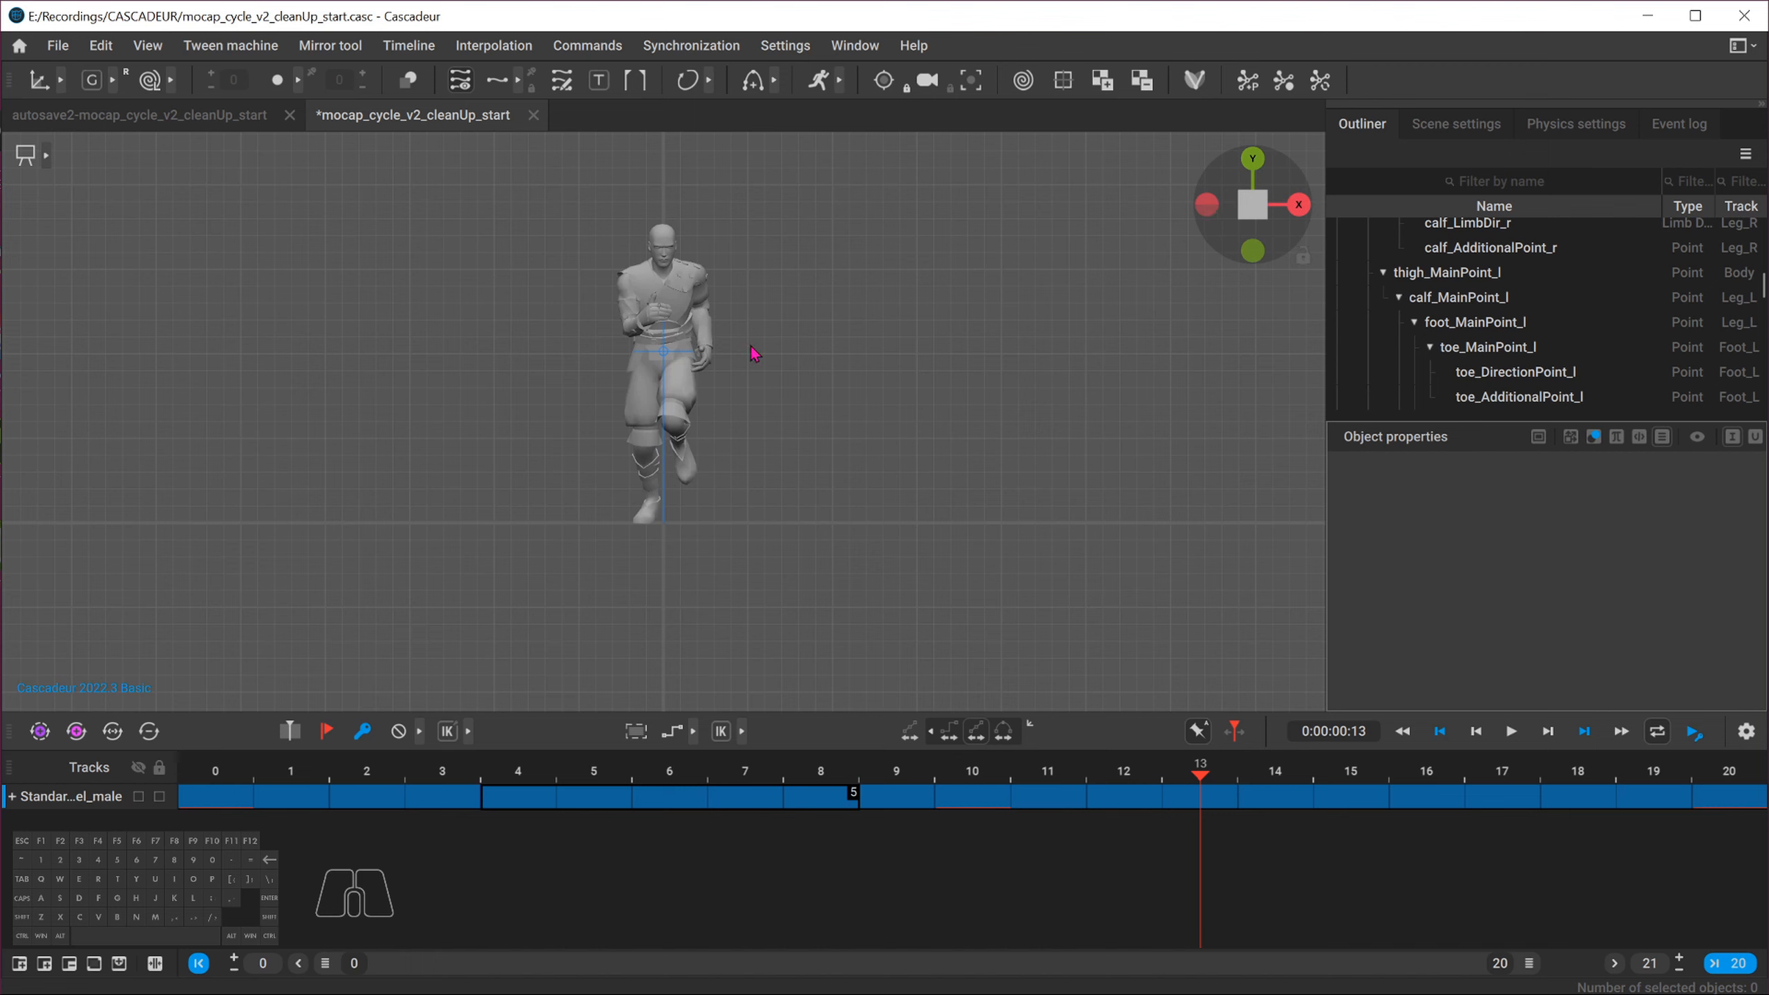
pyautogui.moveTo(257, 805); pyautogui.dragTo(1654, 772)
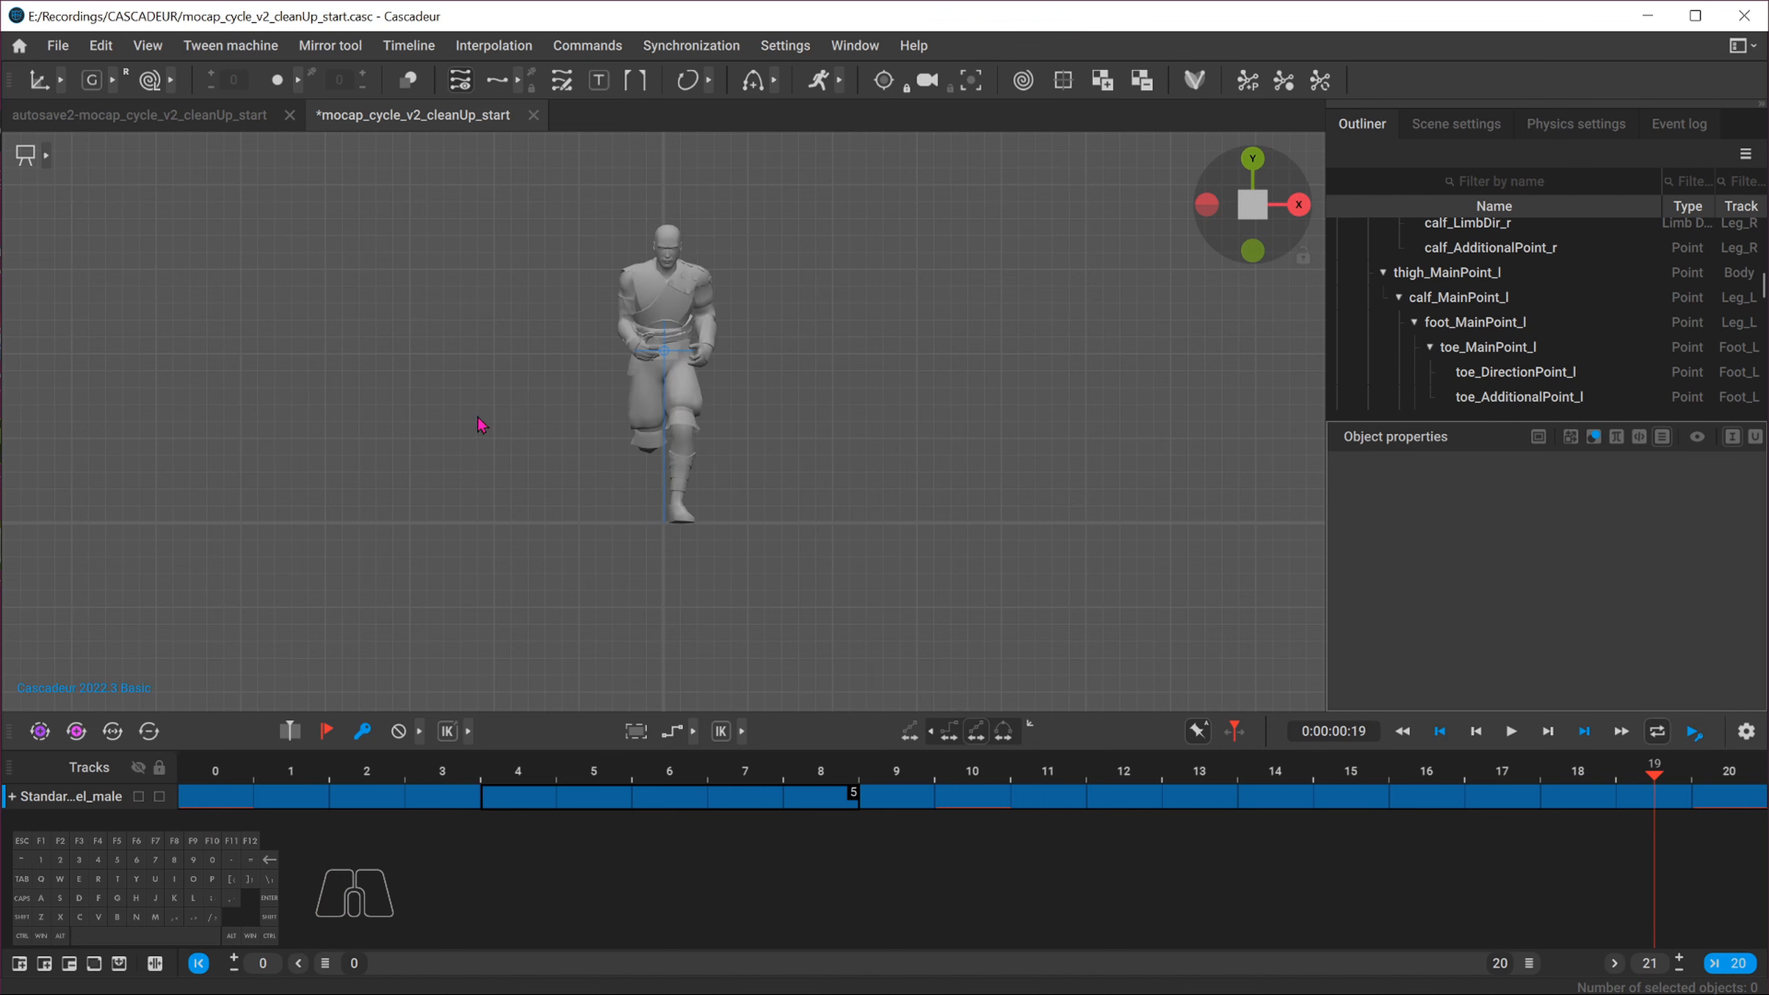